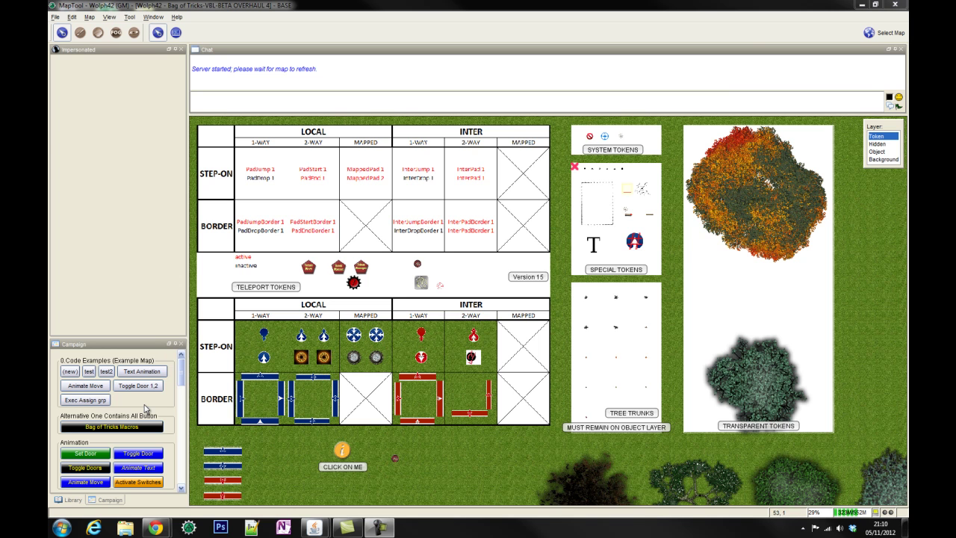
Step: Open the Bag of Tricks settings from the campaign's Basics macros and move the form aside
drag(182, 374, 180, 407)
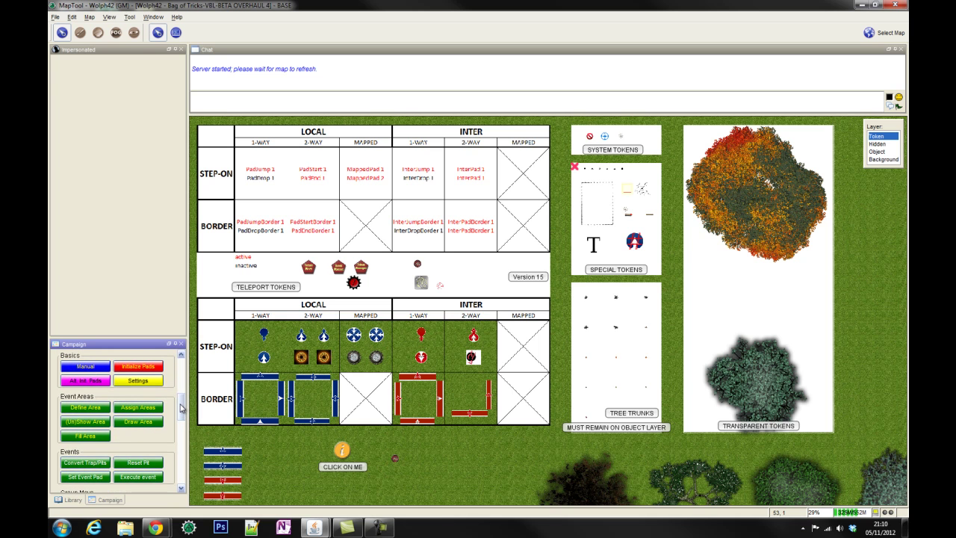
click(144, 384)
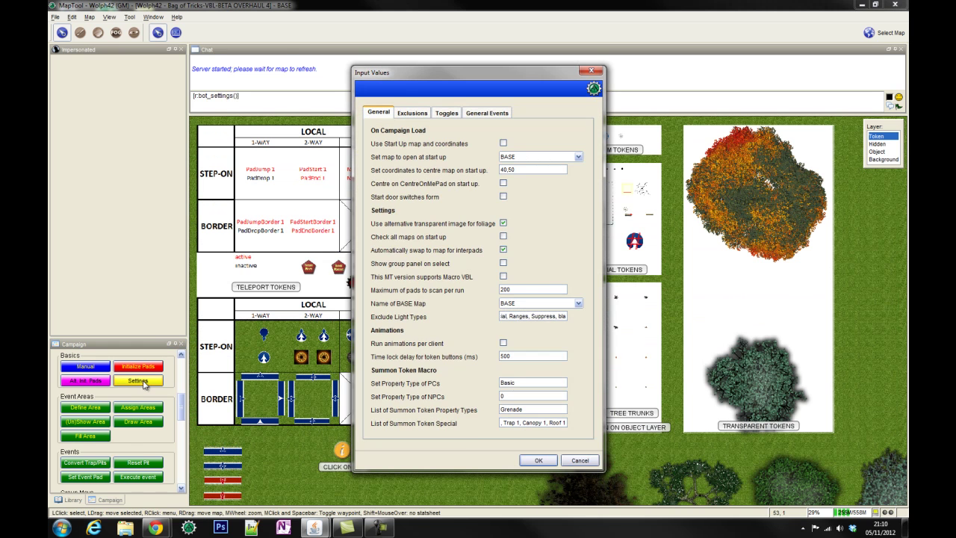
drag(427, 83, 409, 91)
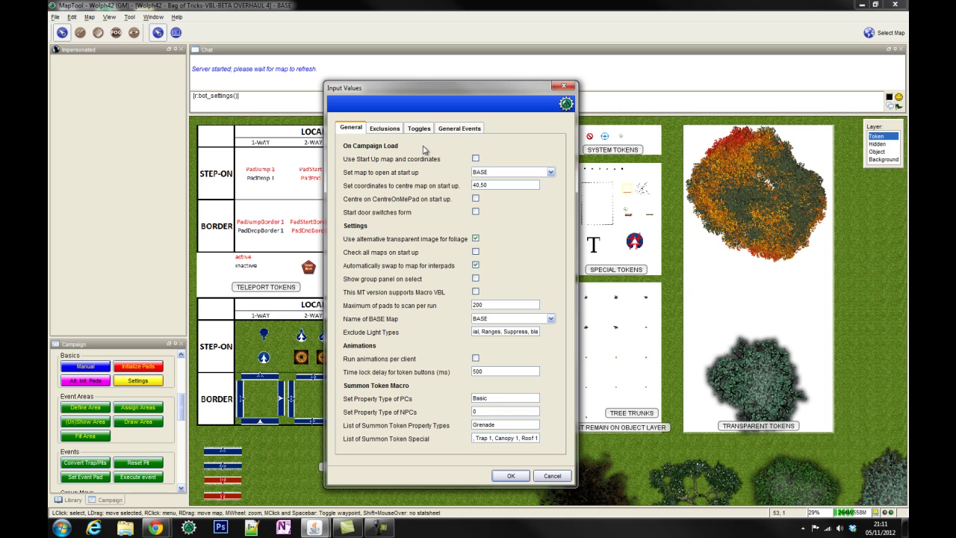
Step: Try out the Use Start Up map and coordinates option and look through the maps available to open at start up
mouse_move(368, 160)
click(475, 159)
click(495, 173)
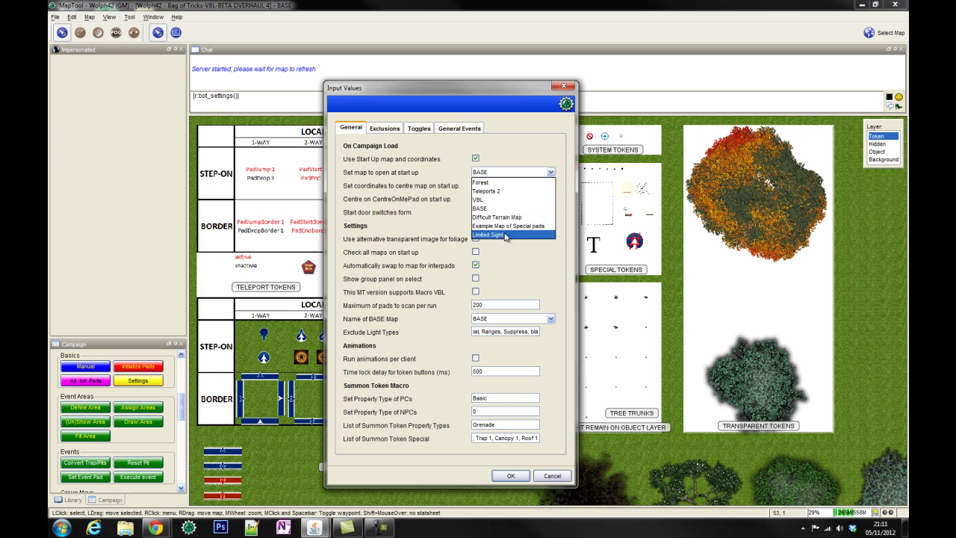
click(489, 172)
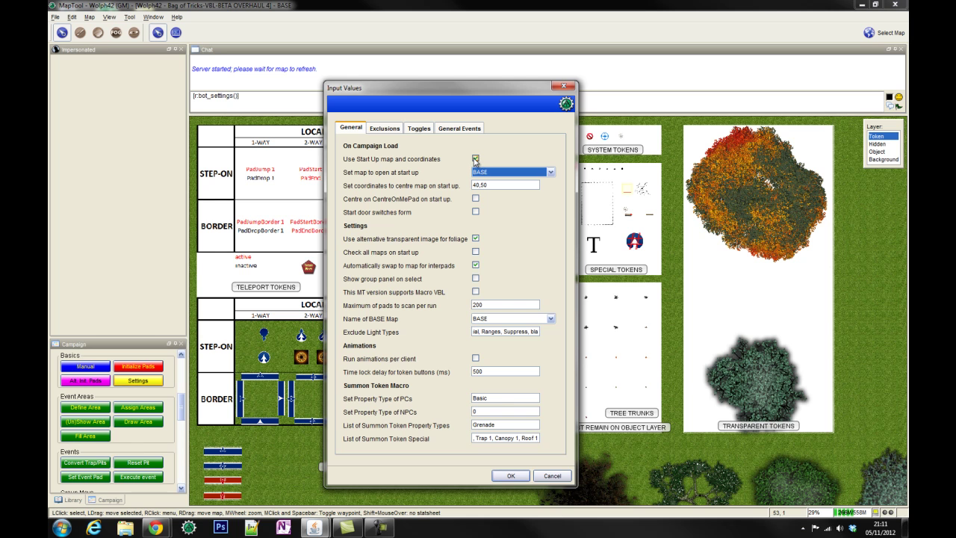
click(475, 159)
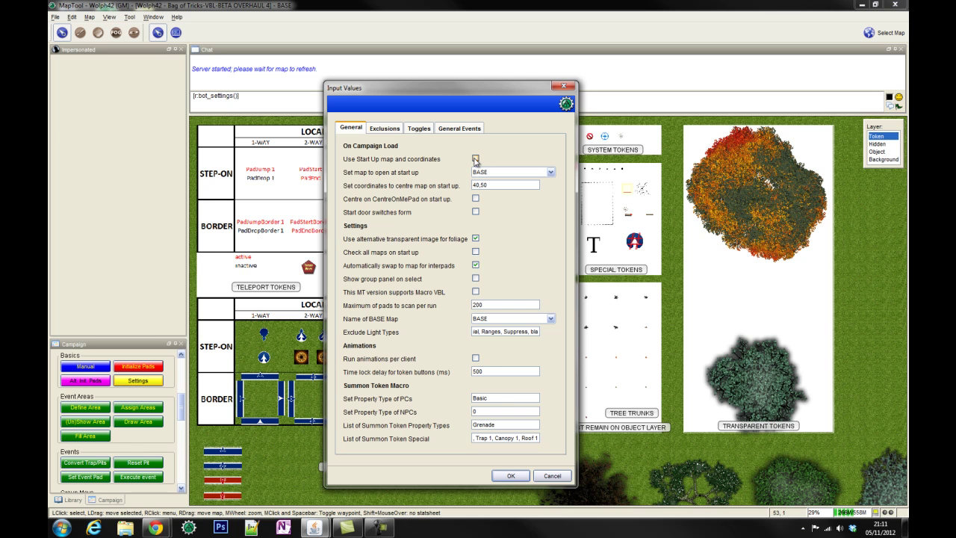
Step: Check the start-up centring coordinates, try enabling Centre on CentreOnMePad on start up, and discard the settings
click(501, 185)
mouse_move(446, 190)
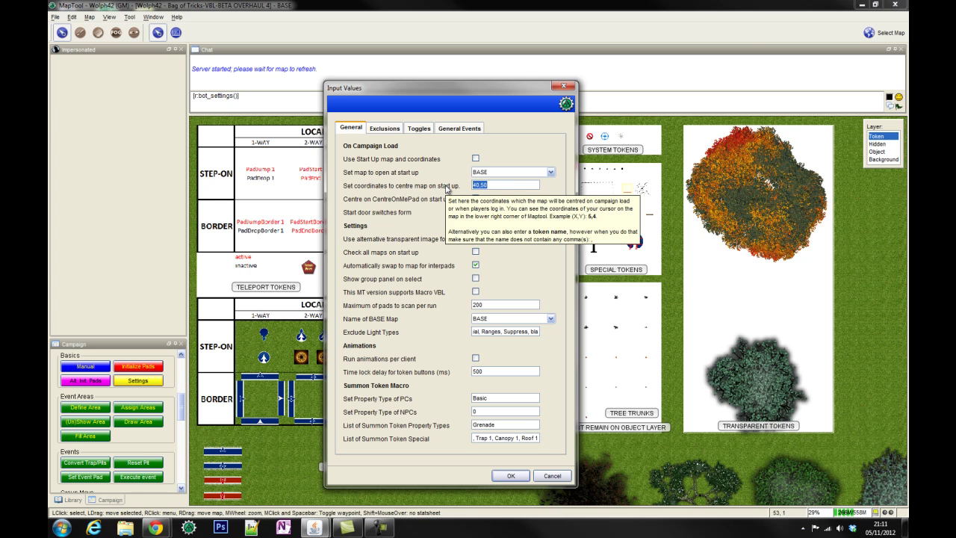
click(476, 199)
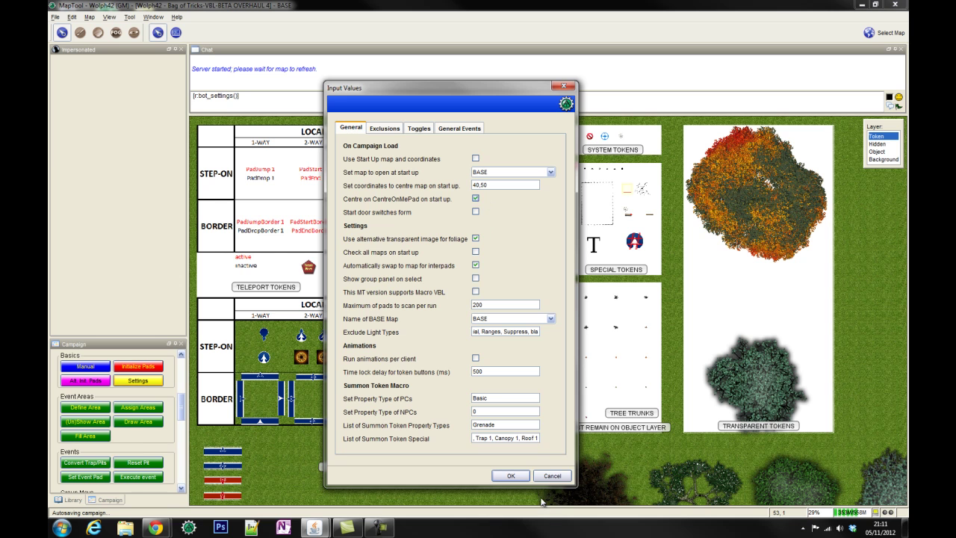
click(549, 476)
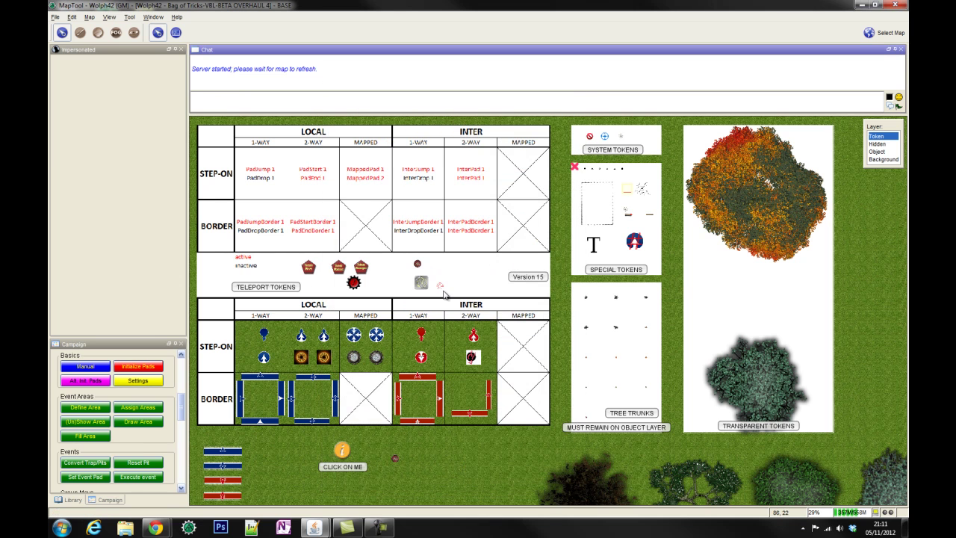
Step: Examine the centreOnMePad token beside the stopwatch token on the BASE map
scroll(442, 294, up, 8)
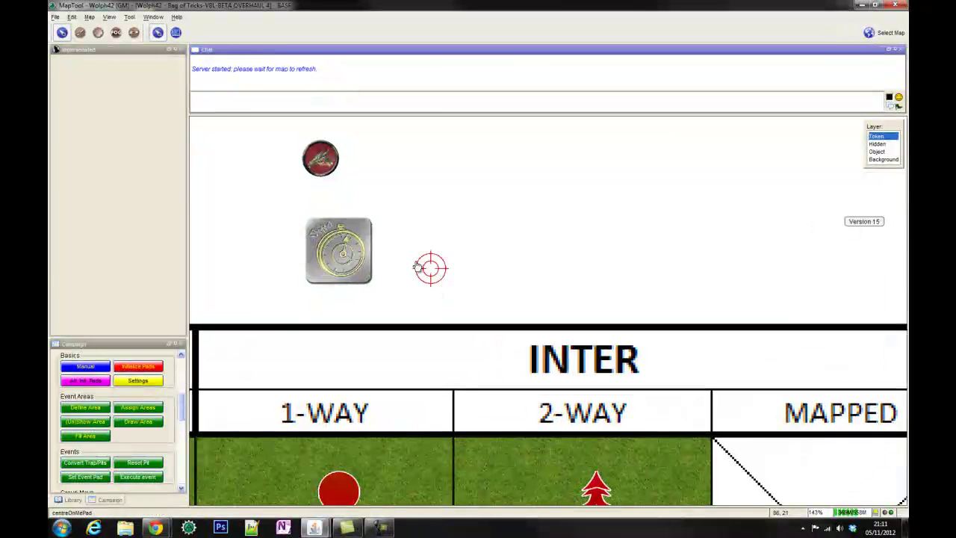
click(429, 271)
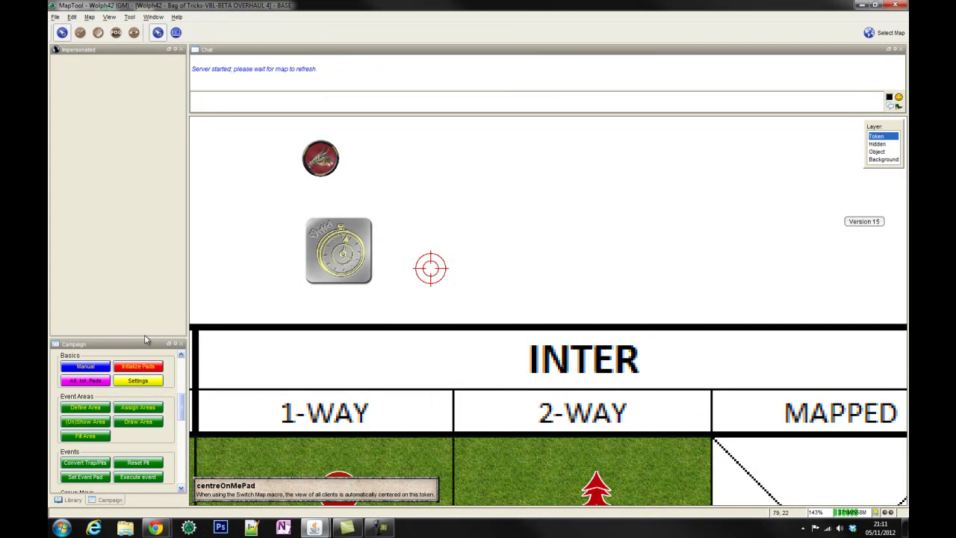
Step: Reopen the settings, review the door switches form and automatic interpad map swap options, and close without saving
click(136, 381)
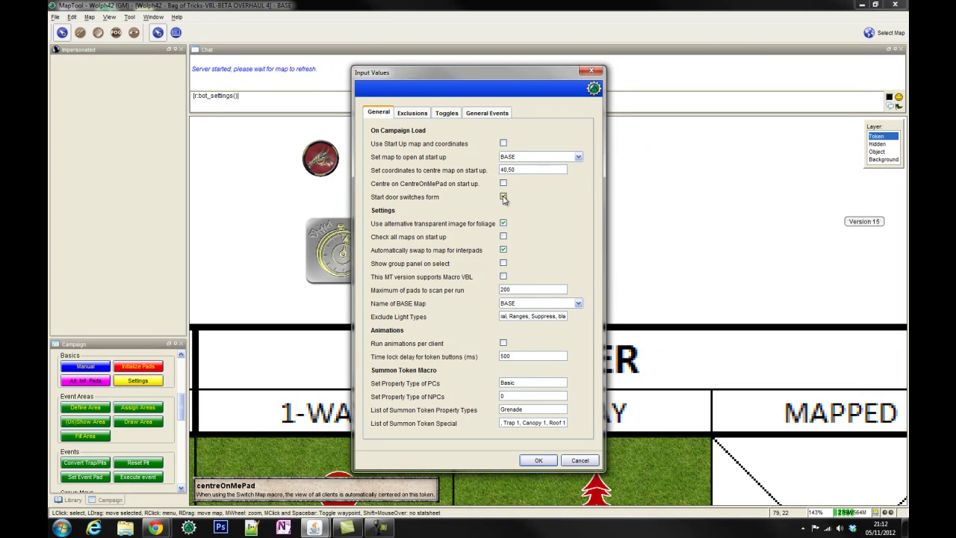
click(504, 198)
mouse_move(409, 146)
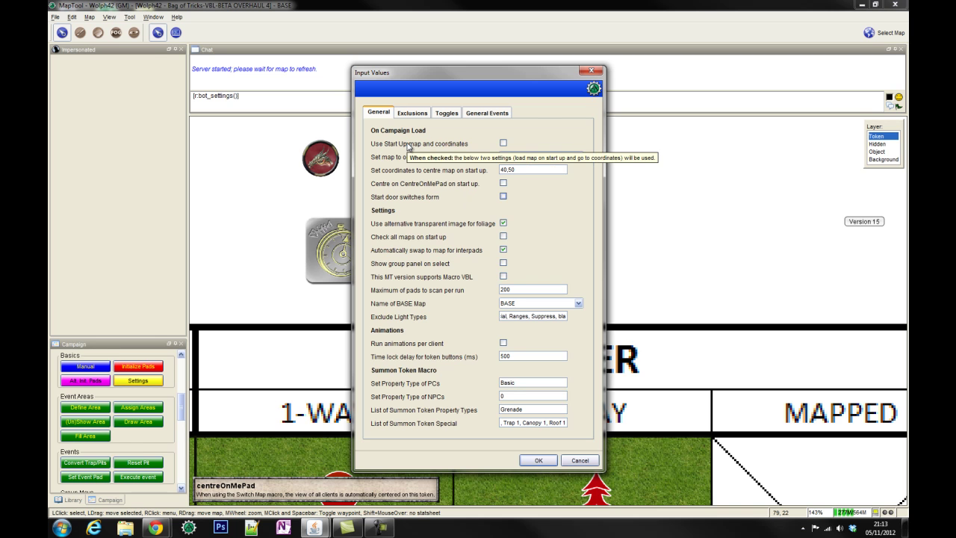
mouse_move(409, 171)
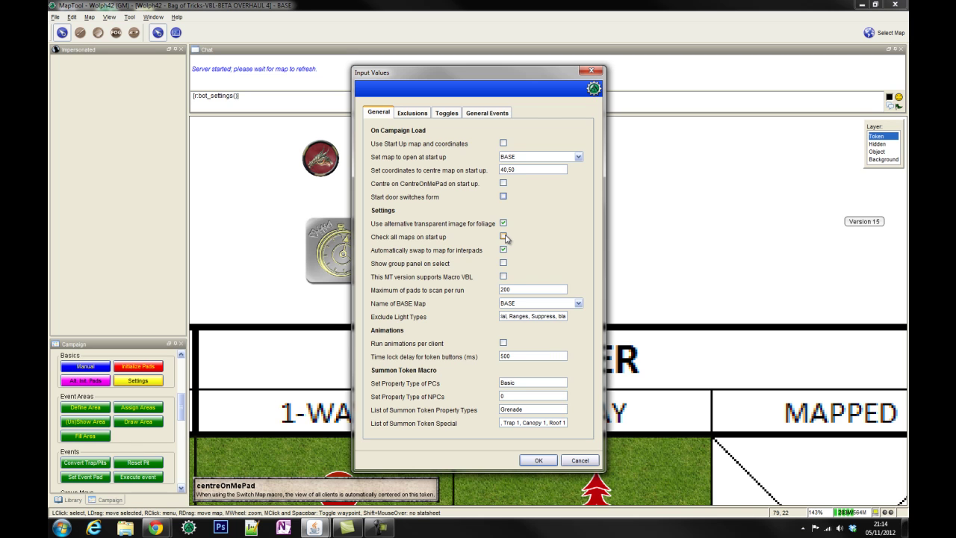
click(503, 249)
mouse_move(425, 257)
click(590, 73)
Step: Place the Elf token from the resource library's Tokens folder on the BASE map, in the strip with the teleport tokens
scroll(498, 299, down, 5)
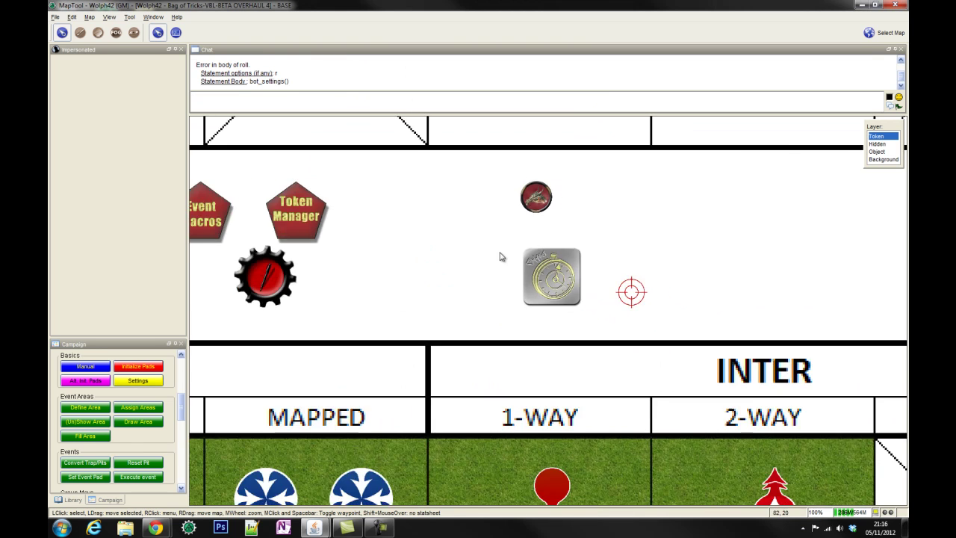
scroll(576, 215, down, 7)
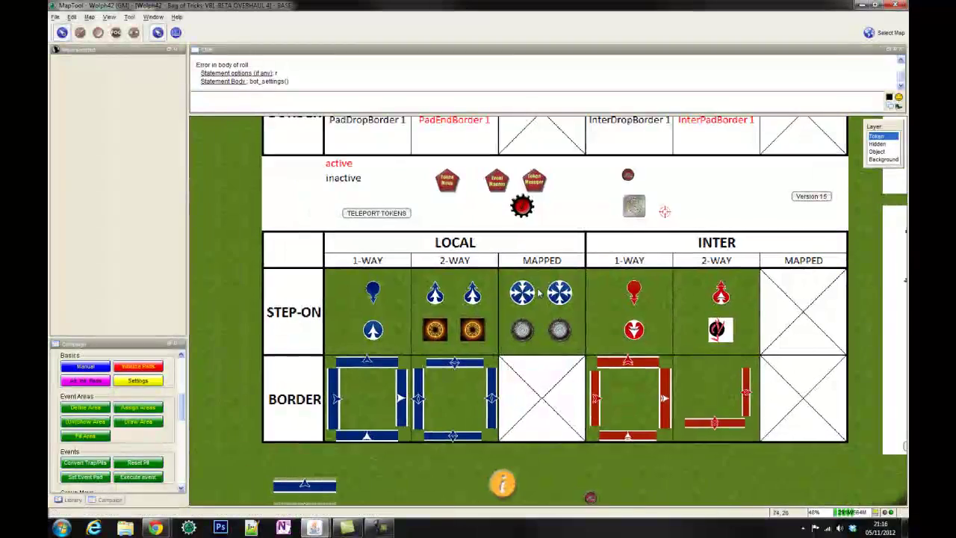
drag(450, 200, 438, 169)
click(72, 500)
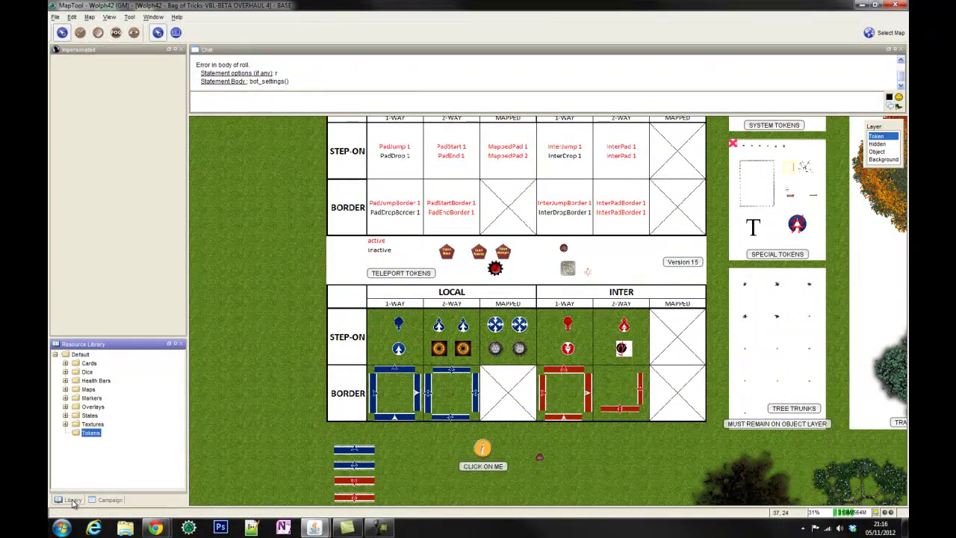
click(107, 500)
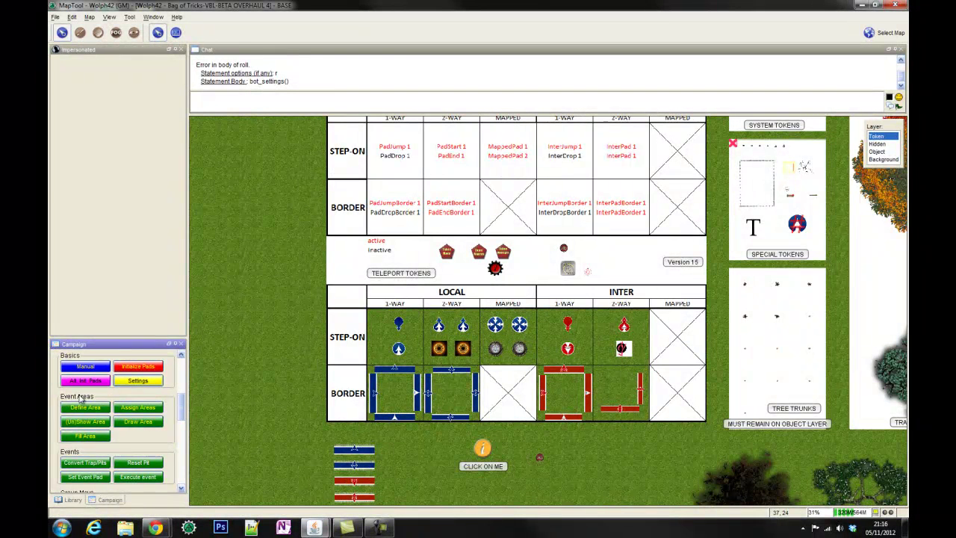
click(71, 502)
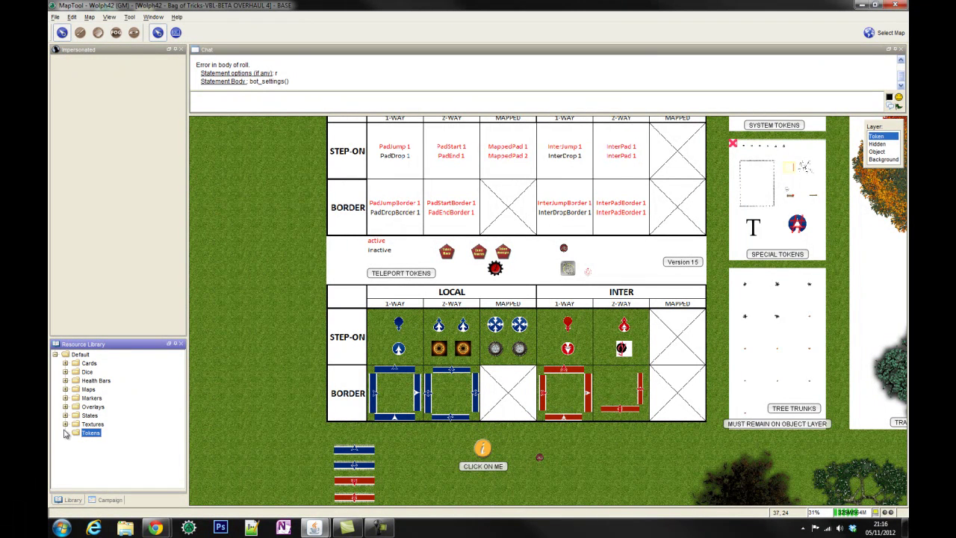
click(90, 432)
drag(67, 459, 427, 263)
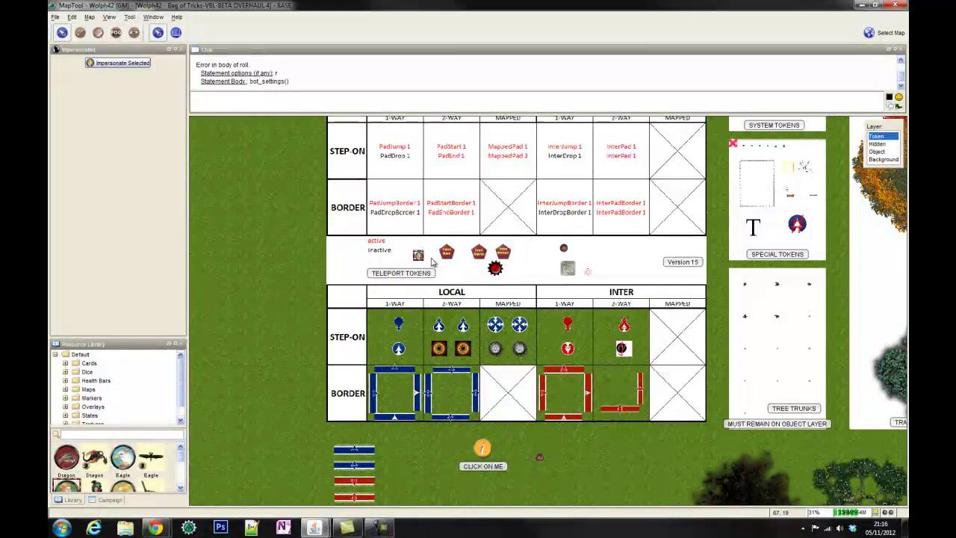
Step: Test the teleports by moving the Elf token onto the local 2-way pad, through the inter 2-way pad, and back to BASE
drag(418, 255, 441, 353)
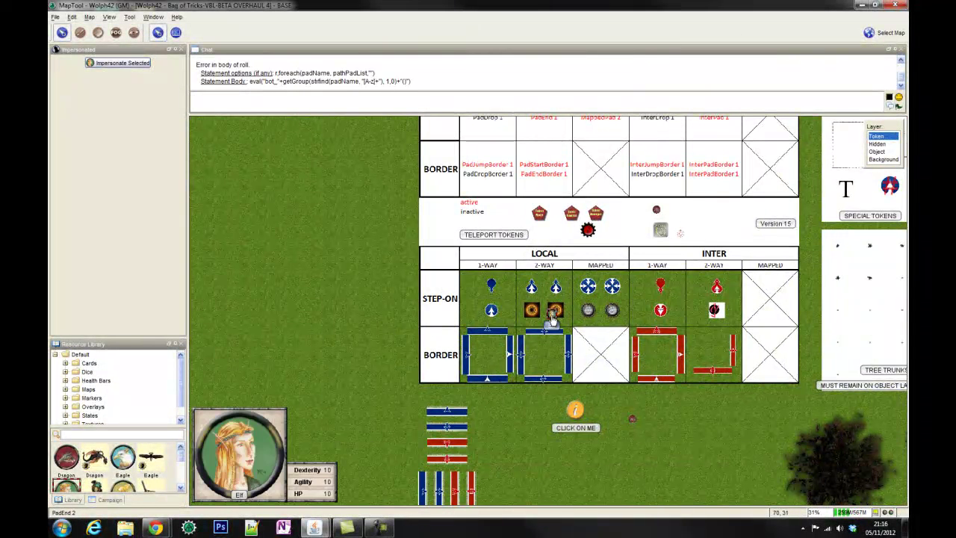
drag(557, 317, 723, 321)
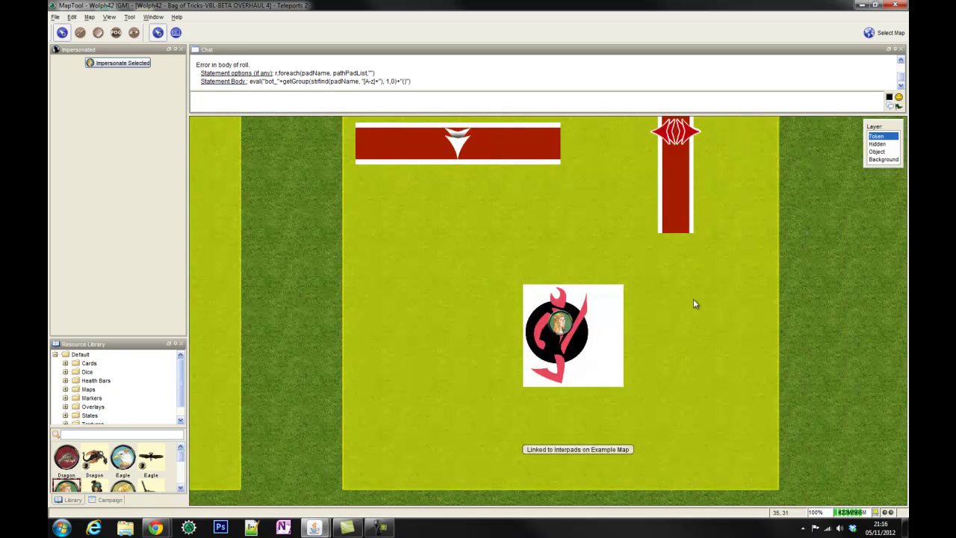
drag(566, 327, 468, 324)
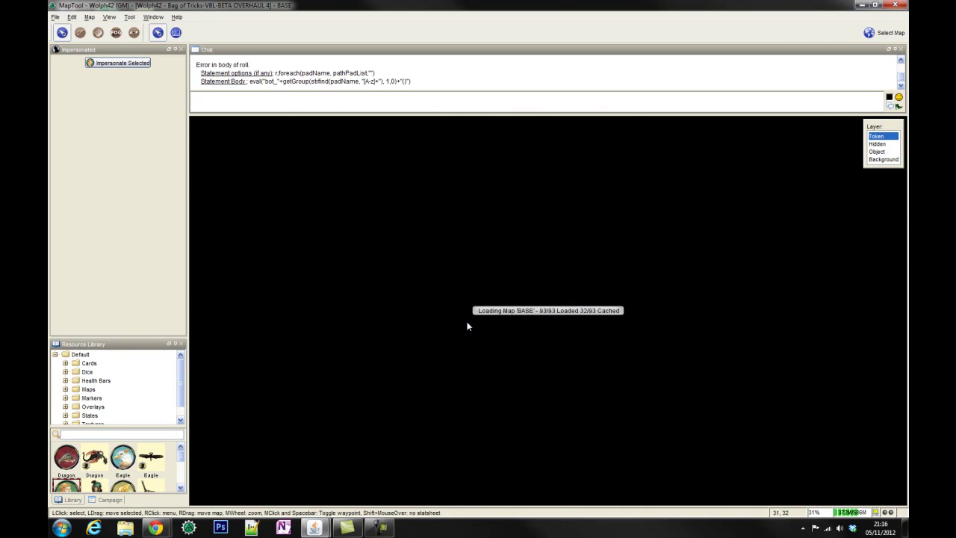
Step: Turn off Automatically swap to map for interpads in the Bag of Tricks settings and save
click(105, 500)
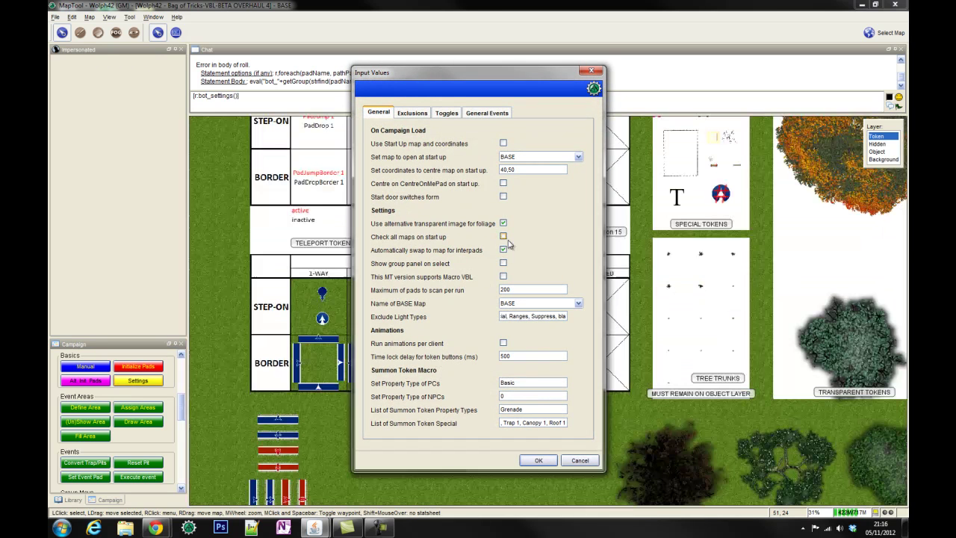
click(502, 250)
click(538, 460)
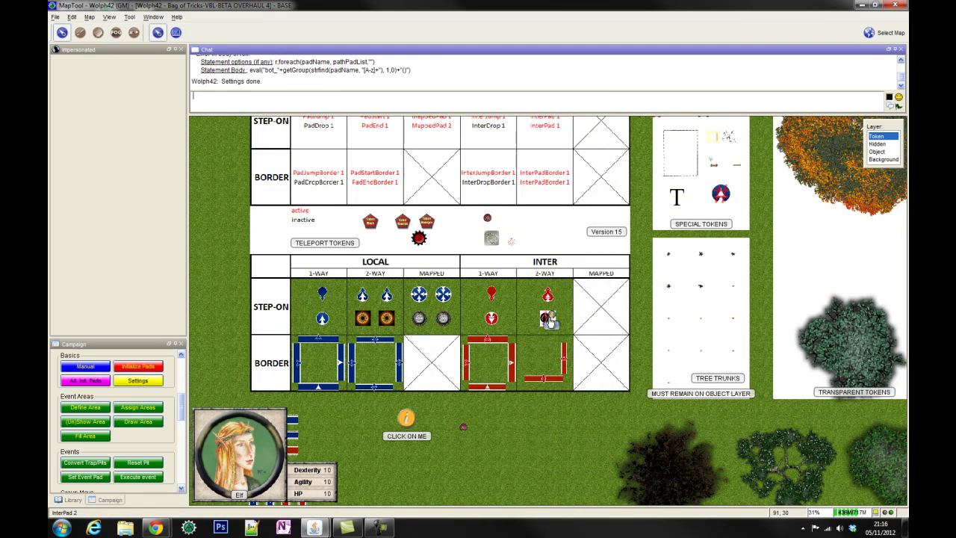
Step: Send the Elf token through the inter 2-way step-on pad on the BASE map
scroll(549, 320, up, 3)
scroll(548, 319, up, 2)
click(545, 321)
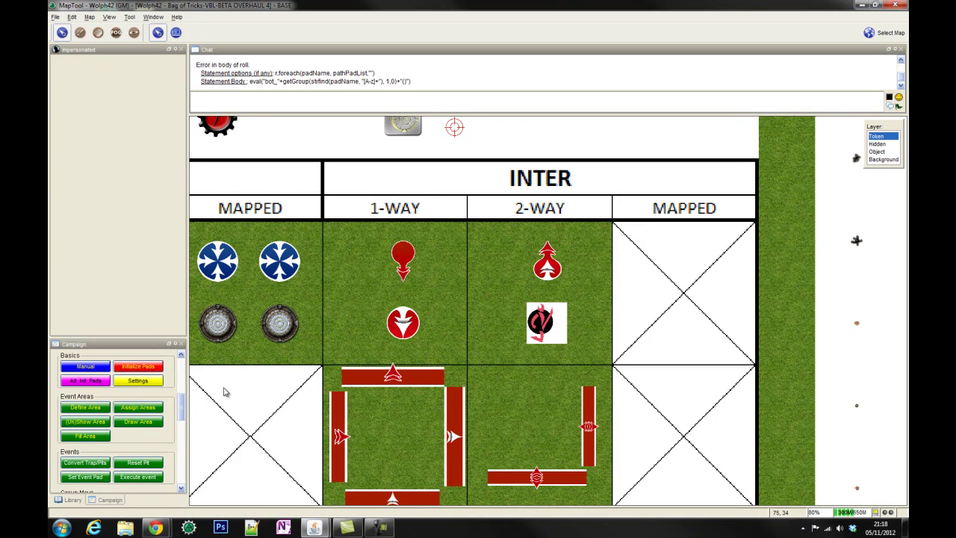
Step: Reopen the settings and try enabling automatic map swapping for interpads and This MT version supports Macro VBL
click(127, 382)
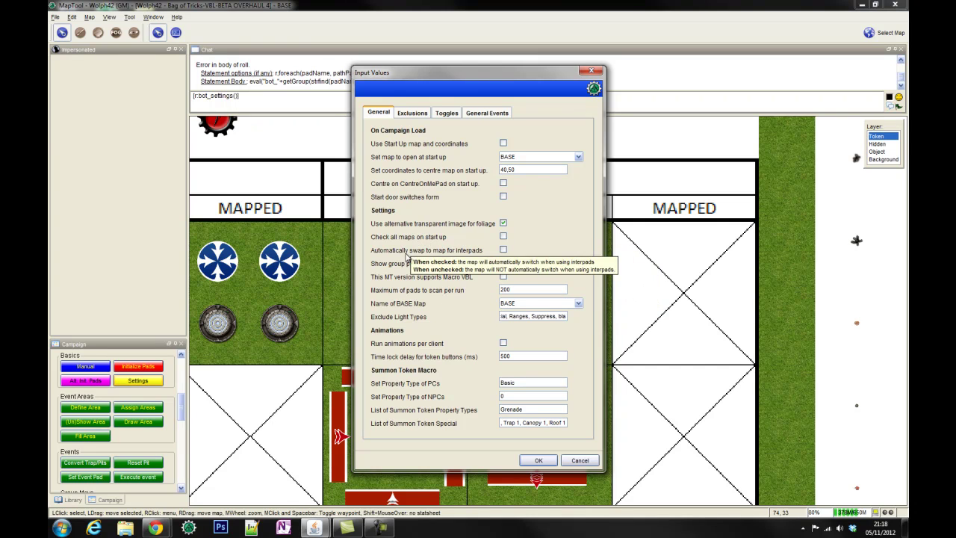
click(503, 249)
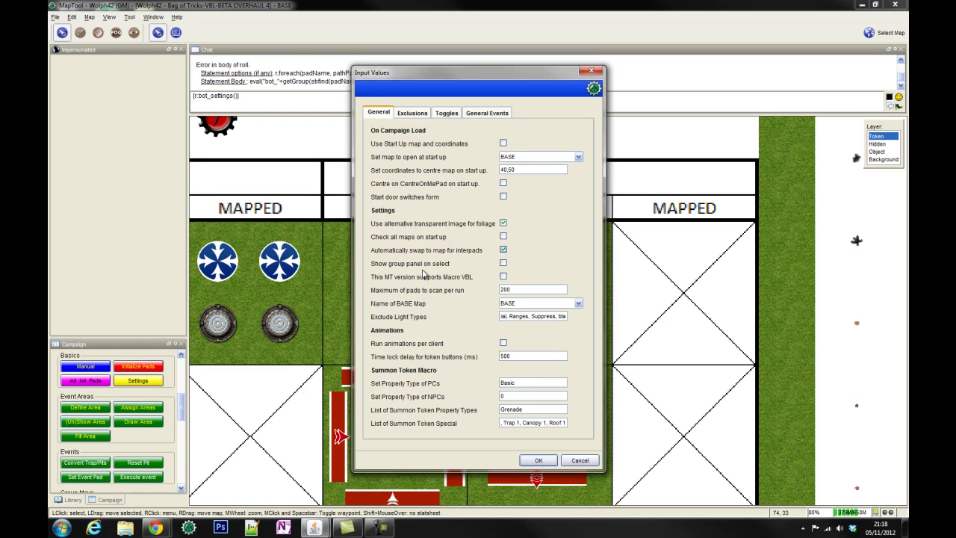
mouse_move(423, 267)
click(503, 276)
Step: Review the maximum of pads to scan per run and the maps selectable as the BASE map
double_click(523, 288)
click(532, 304)
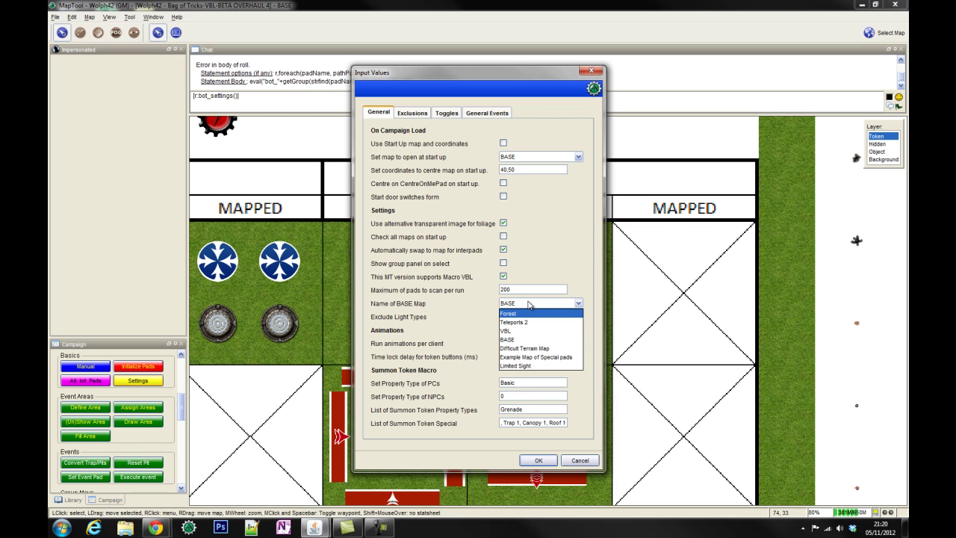
click(529, 304)
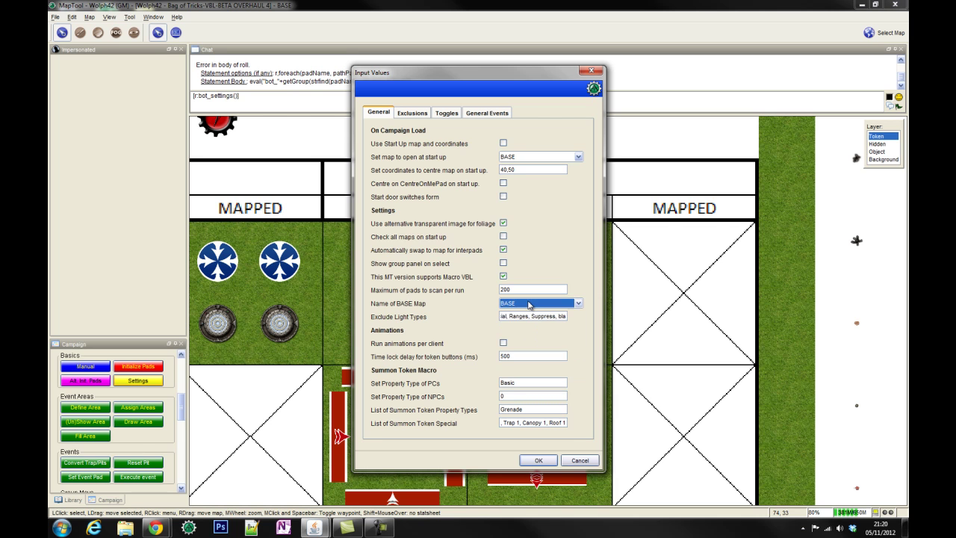
Step: Examine the entries of the Exclude Light Types list from beginning to end
click(512, 317)
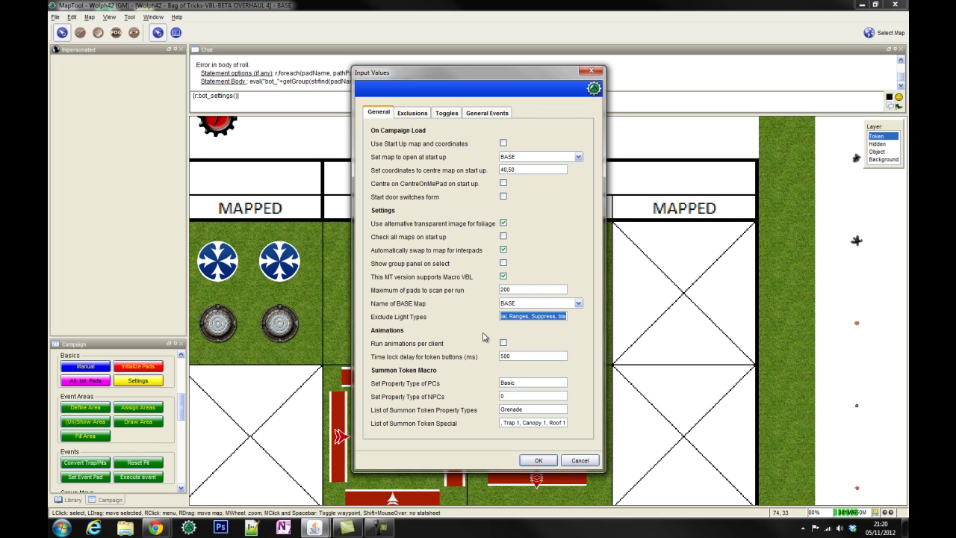
key(Home)
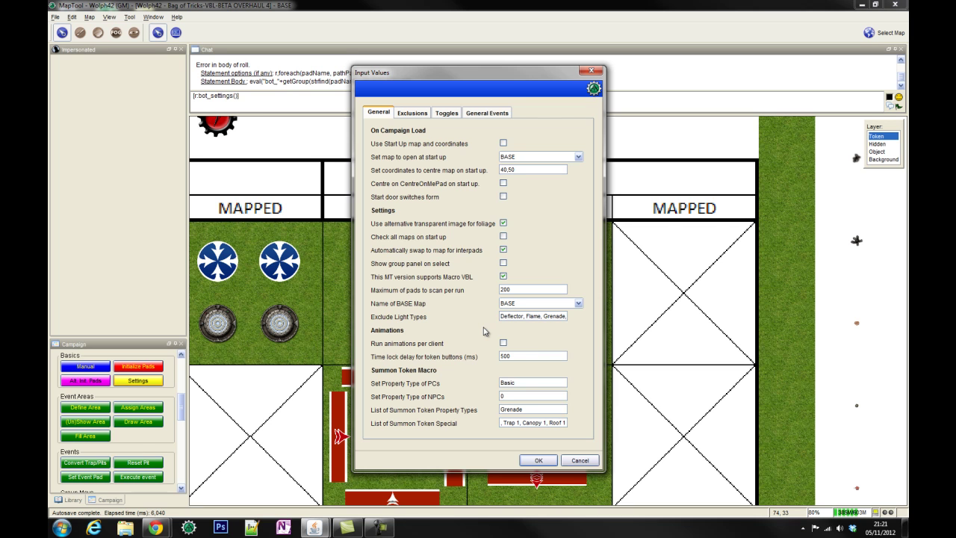
key(shift+Right)
key(shift+Right)
key(shift+Right)
key(shift+Right)
key(shift+Right)
key(shift+Right)
key(shift+Right)
key(shift+Right)
key(shift+Right)
key(shift+Right)
double_click(534, 316)
double_click(510, 315)
key(End)
double_click(542, 316)
key(End)
key(shift+Left)
key(shift+Left)
key(shift+Left)
Step: Check the time lock delay for token buttons under the animation settings
click(509, 355)
double_click(524, 356)
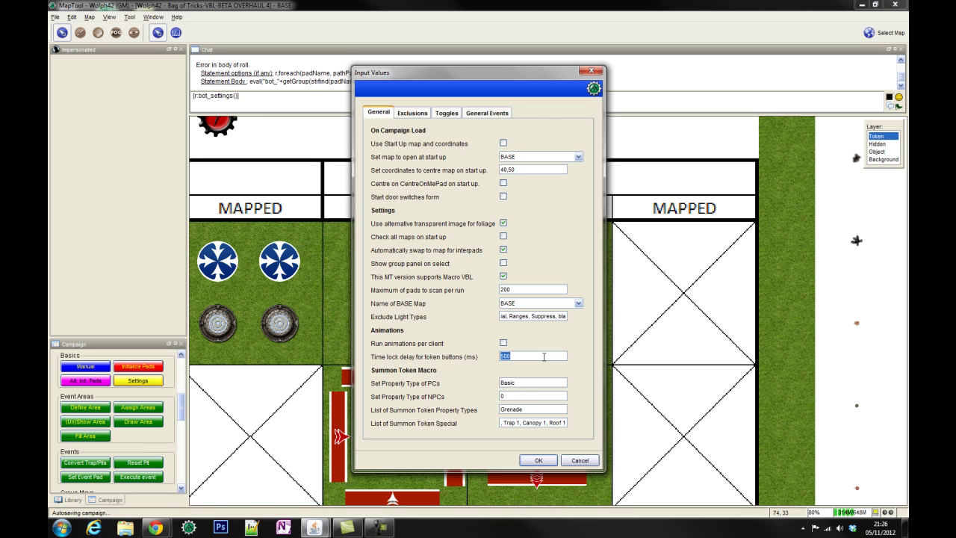
click(544, 356)
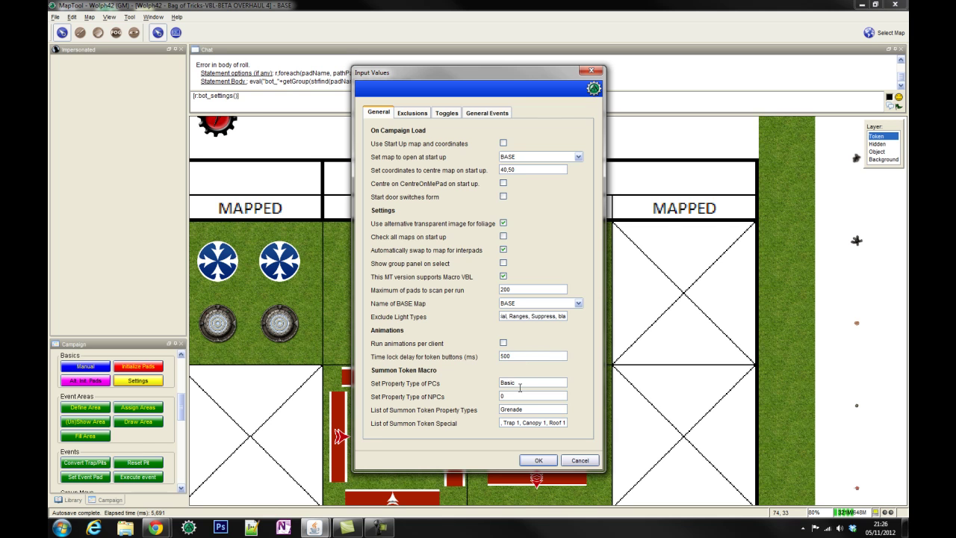
drag(519, 355, 478, 356)
Step: Try Basic as the NPC property type for the Summon Token macro, then discard the settings
click(522, 382)
click(521, 397)
text(Basic)
mouse_move(478, 413)
double_click(533, 410)
click(576, 461)
scroll(86, 404, down, 5)
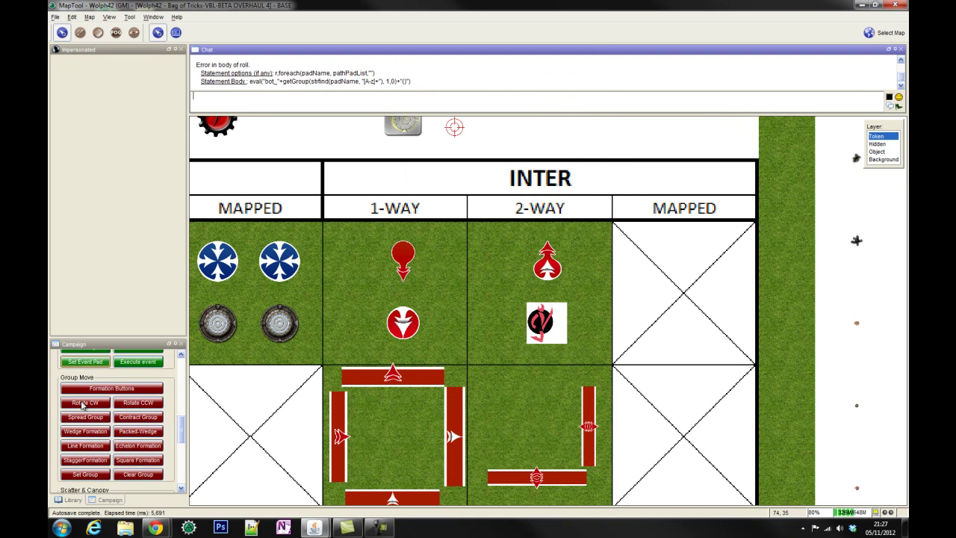
Step: Run the Summon Token macro and examine the selectable tokens in the ALL, Grenade and Special lists
scroll(86, 404, down, 2)
click(88, 390)
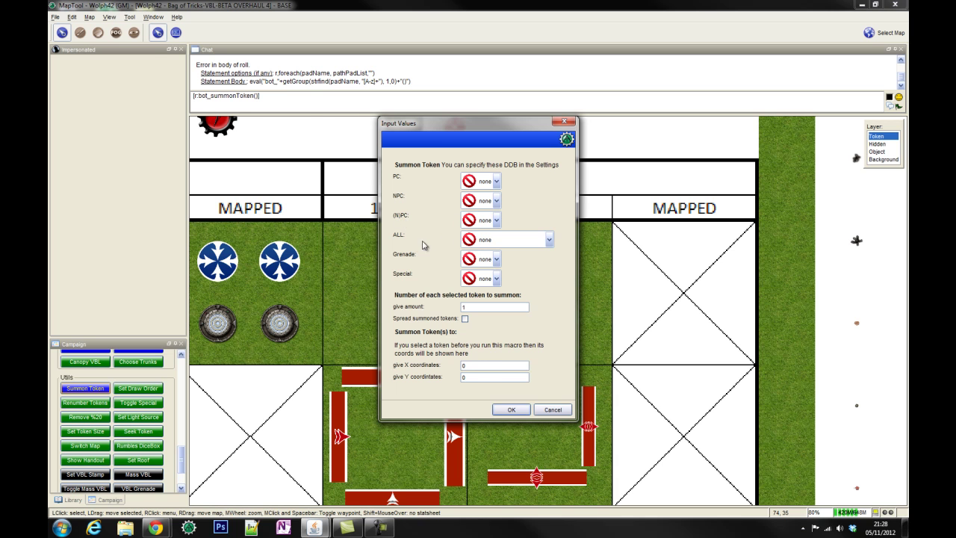
click(550, 243)
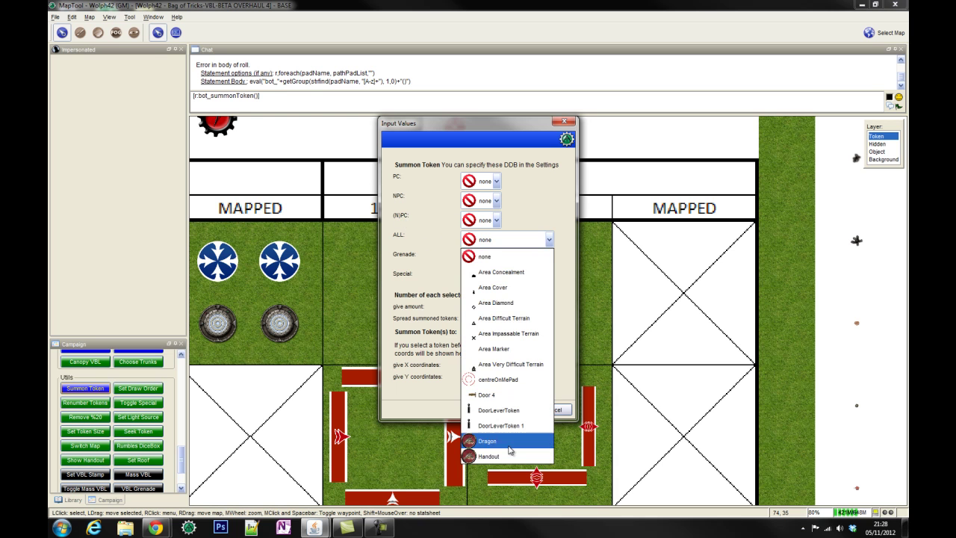
click(551, 243)
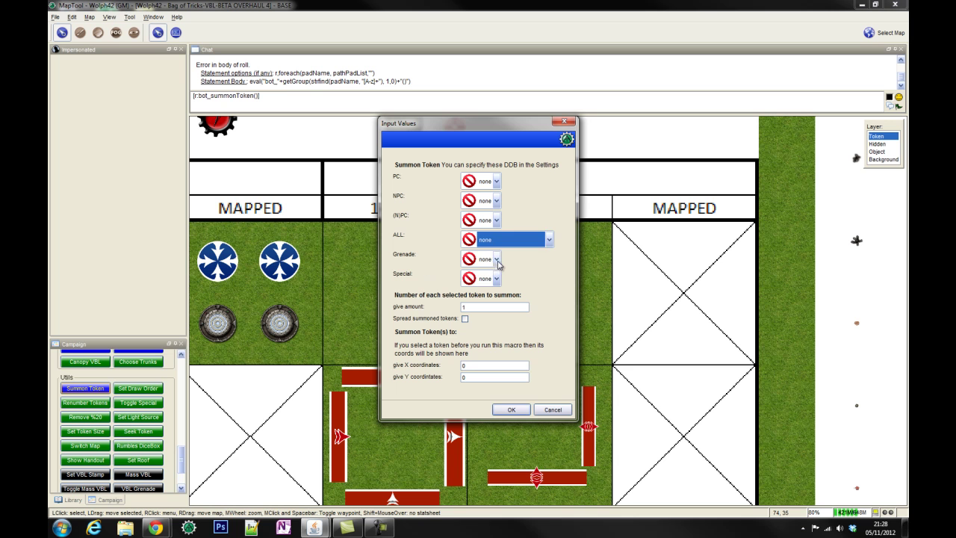
click(498, 260)
click(498, 260)
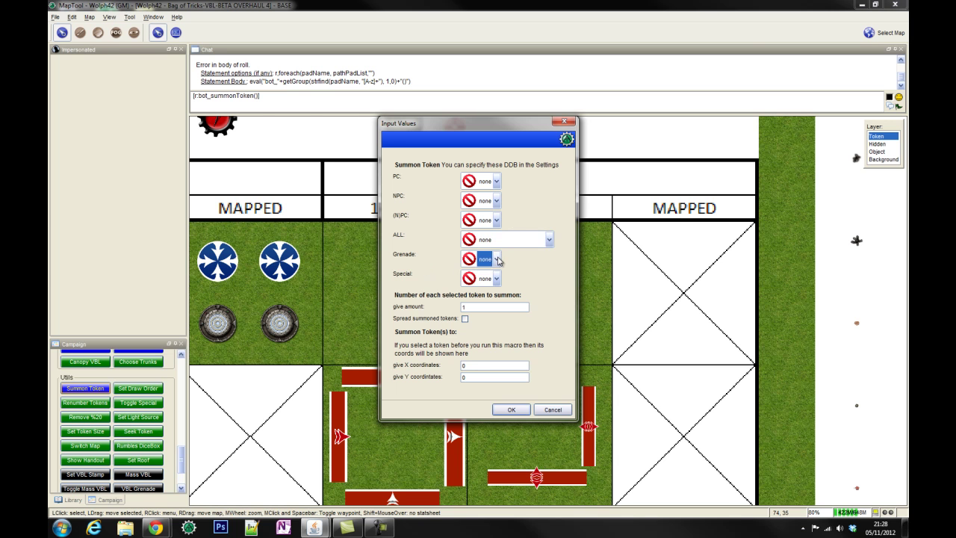
click(497, 279)
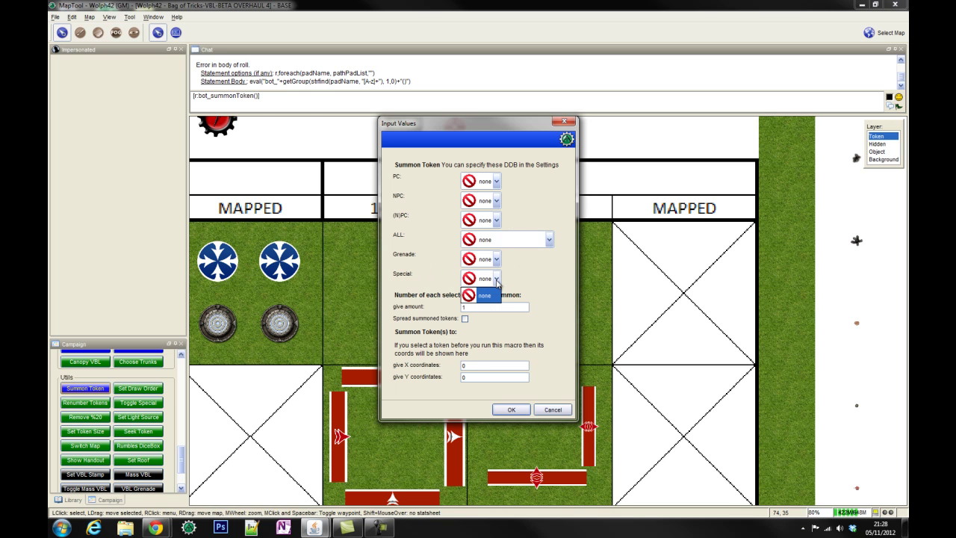
click(497, 280)
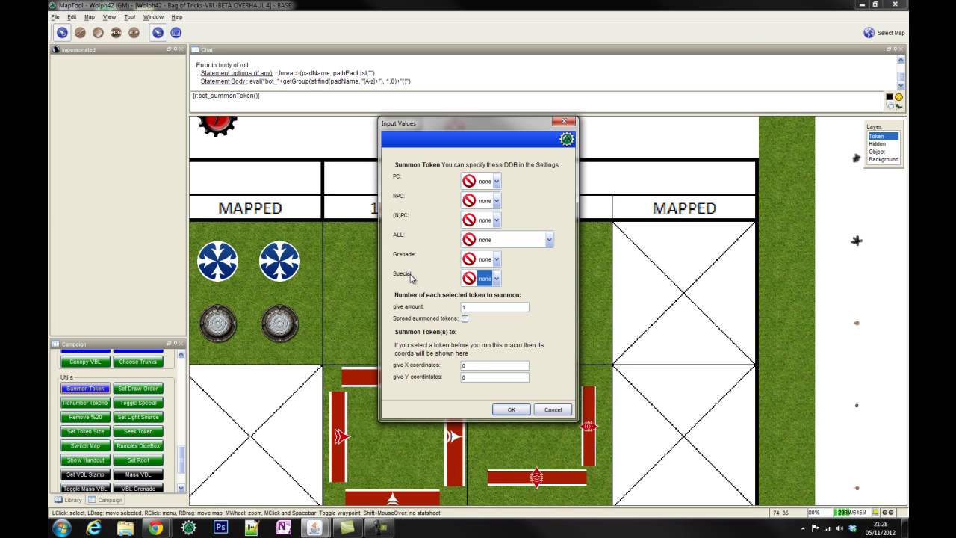
click(497, 279)
click(497, 279)
click(496, 260)
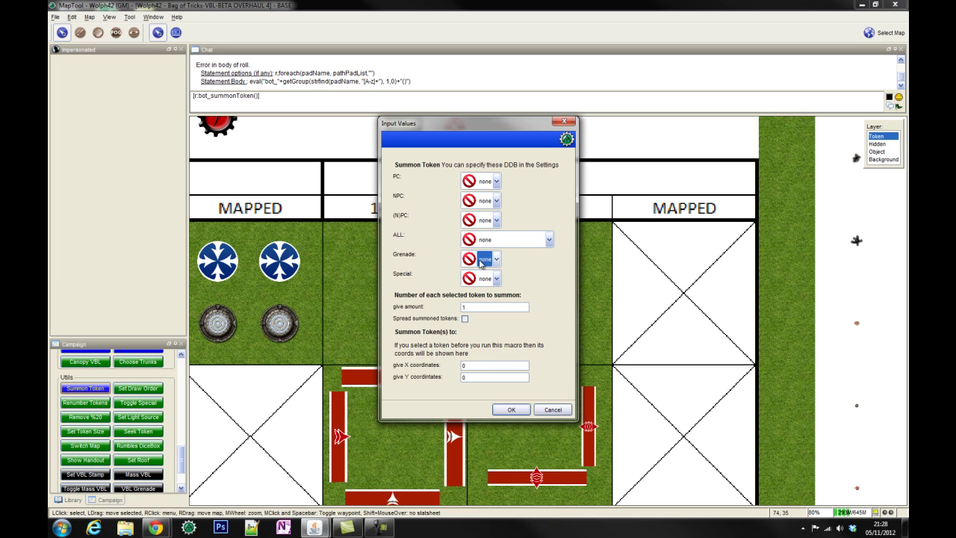
Step: Review the amount, spread and X/Y coordinate options for summoned tokens, then dismiss the macro without summoning
click(466, 308)
click(464, 319)
click(464, 318)
double_click(482, 366)
drag(472, 376, 449, 380)
click(552, 409)
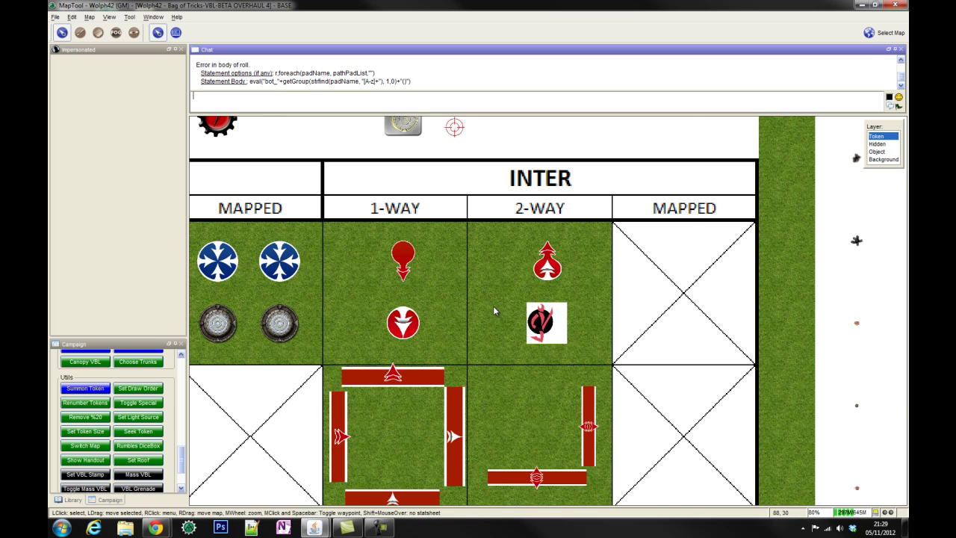
Step: Show the map grid and reopen the Bag of Tricks settings
key(ctrl+g)
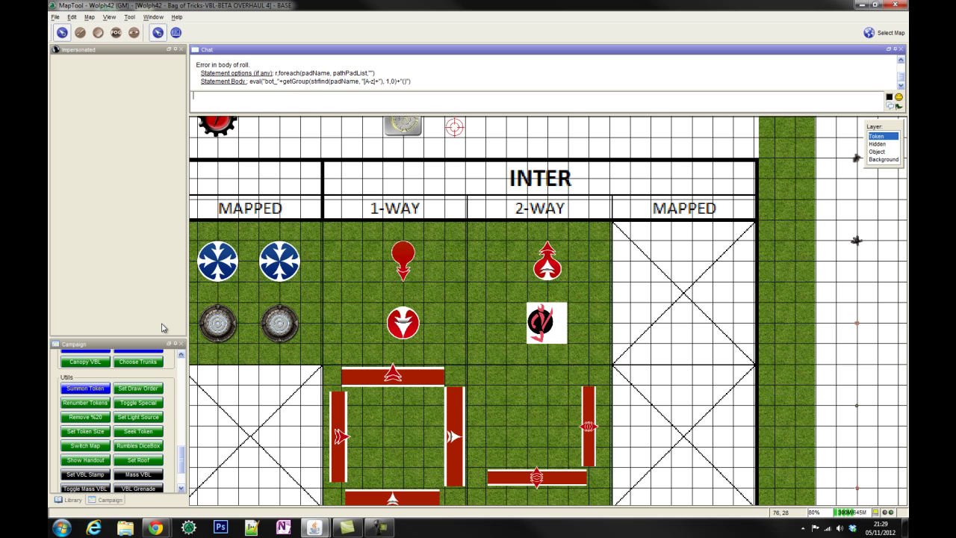
scroll(112, 381, up, 15)
scroll(116, 387, down, 8)
click(137, 366)
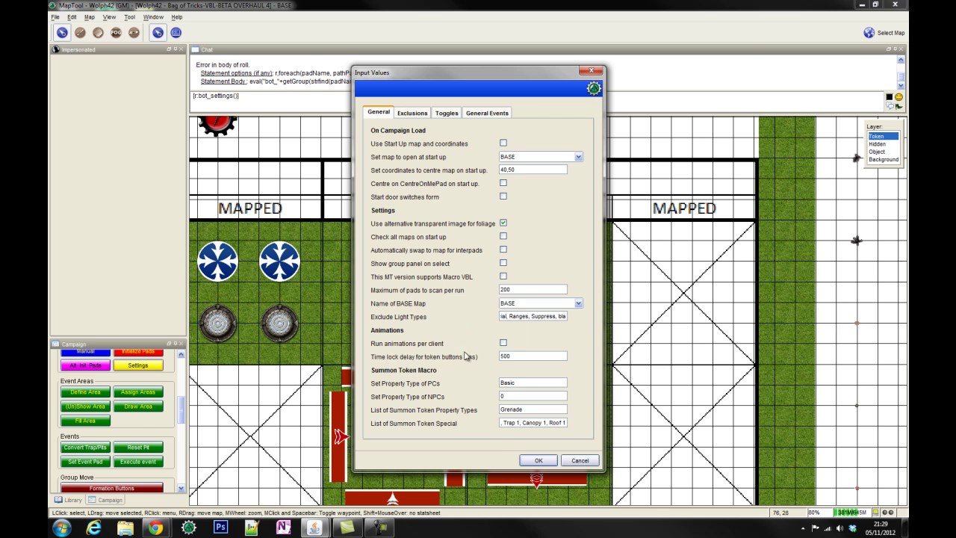
Step: Exclude the BASE map from the initialization and review the property types that should not trigger the onTokenMoveEvent
click(410, 115)
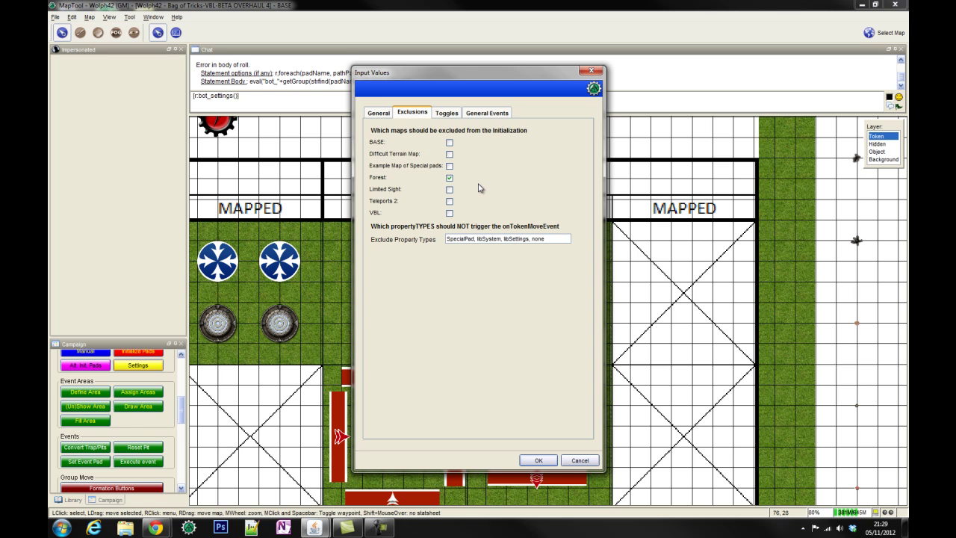
click(449, 143)
triple_click(558, 238)
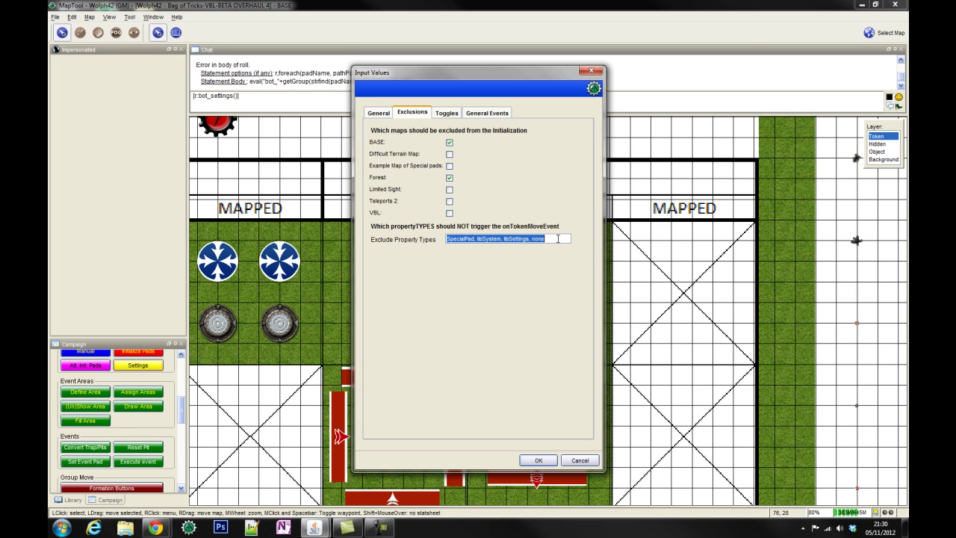
click(456, 240)
double_click(457, 240)
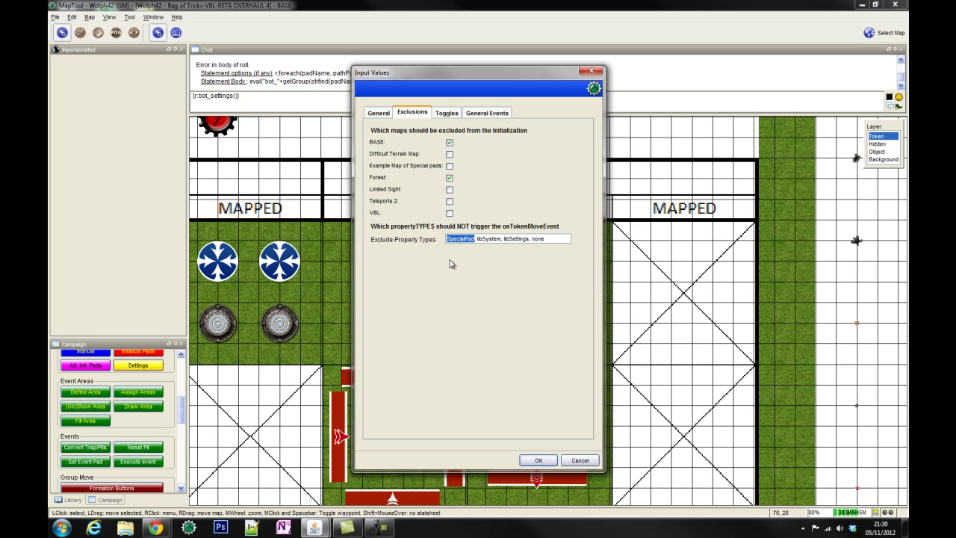
Step: In the General settings, enable Macro VBL support and set the property type of NPCs to Basic
click(379, 114)
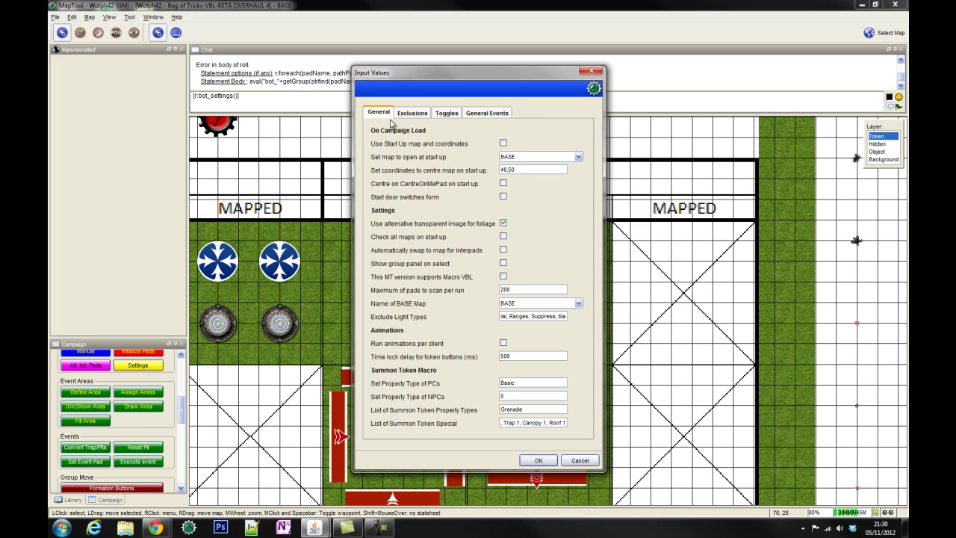
click(504, 277)
click(524, 394)
text(Basic)
Step: Check the SpecialPad entry among the excluded property types and save the settings
click(413, 112)
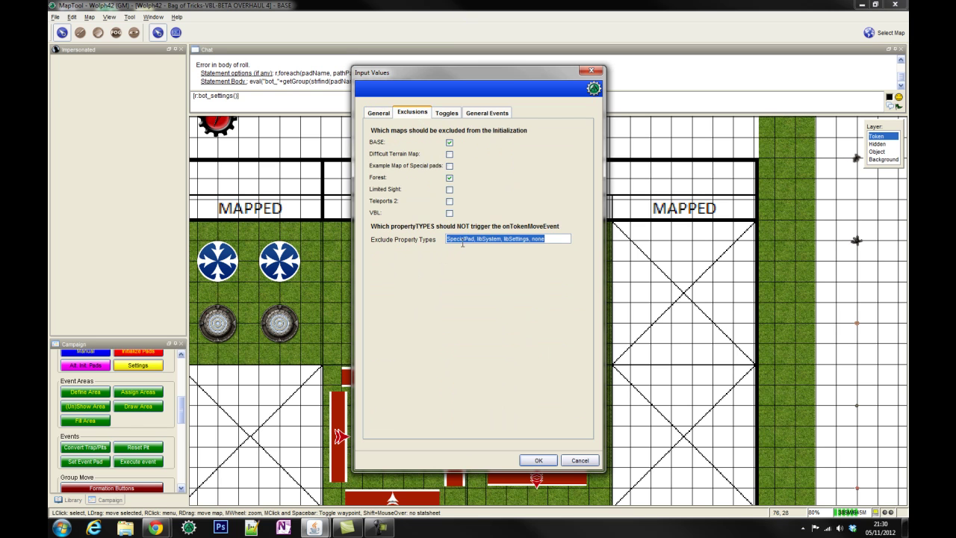
click(461, 239)
double_click(461, 239)
click(532, 461)
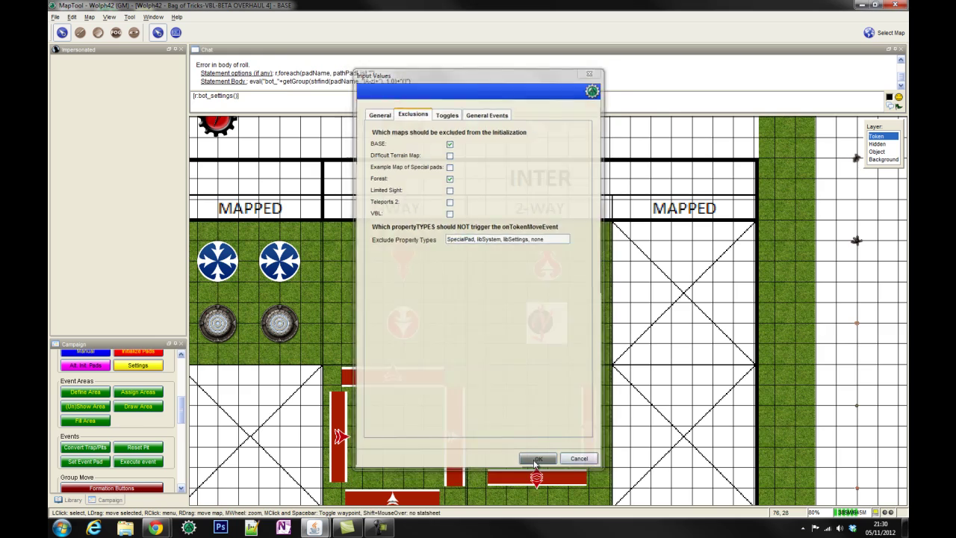
Step: On the Object layer, inspect the name and property type of the PadStart 2 token among the local 2-way step-on pads
scroll(481, 286, up, 3)
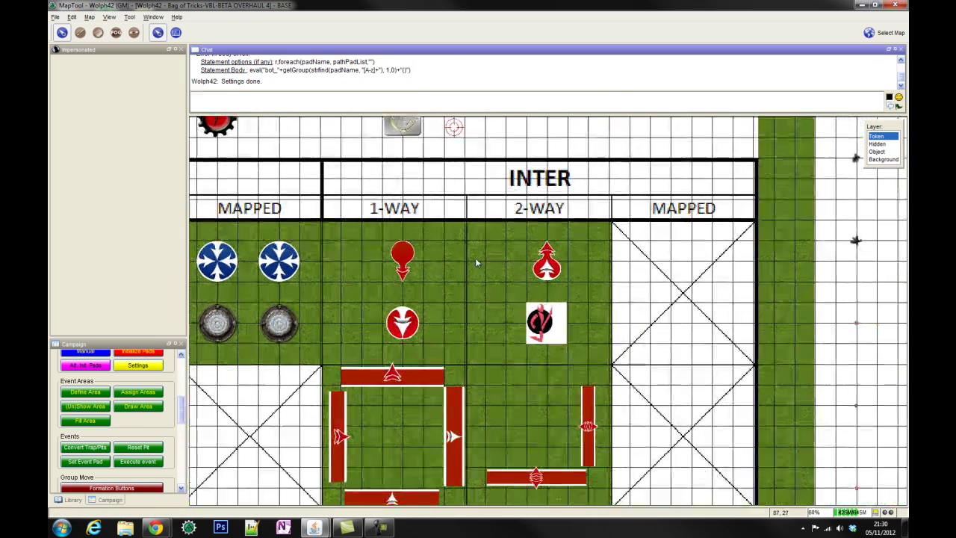
click(876, 151)
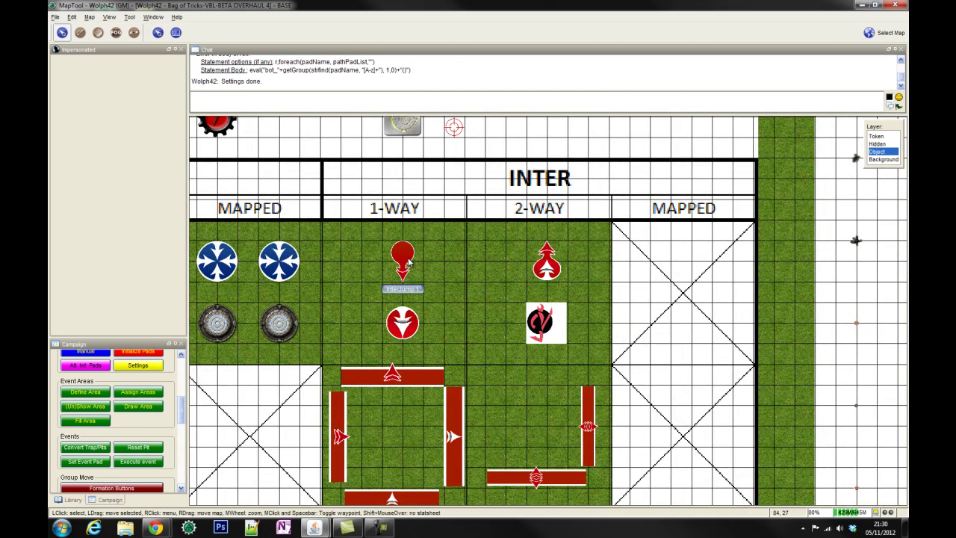
drag(358, 304, 589, 313)
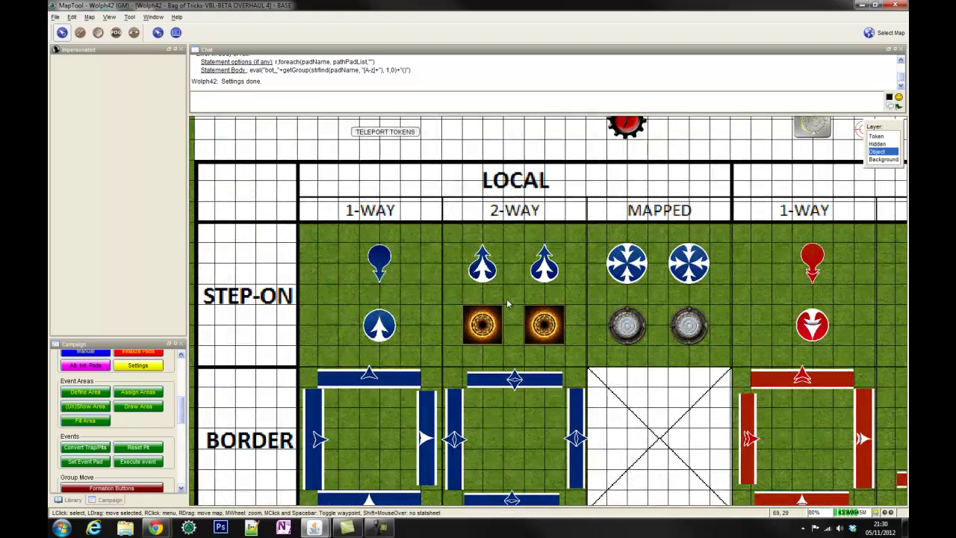
double_click(481, 325)
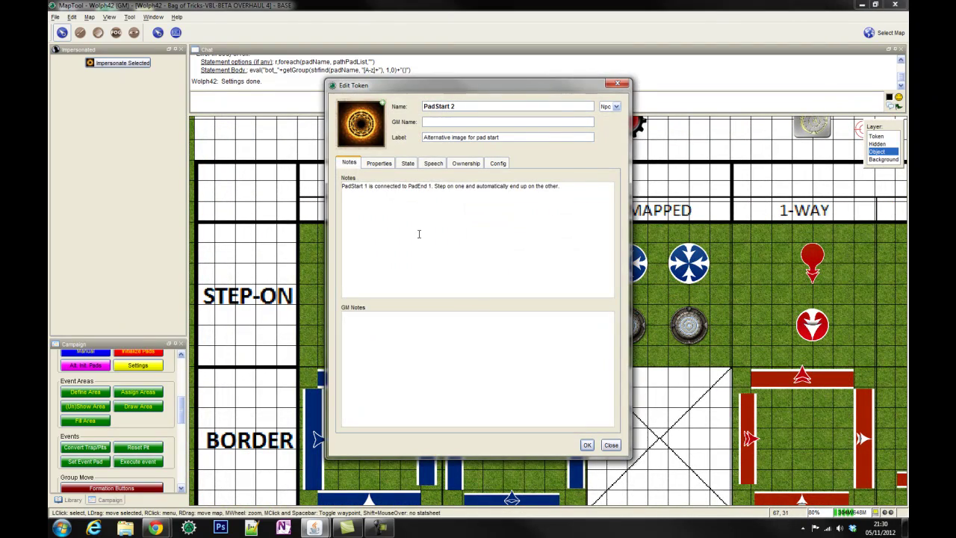
click(497, 163)
click(415, 209)
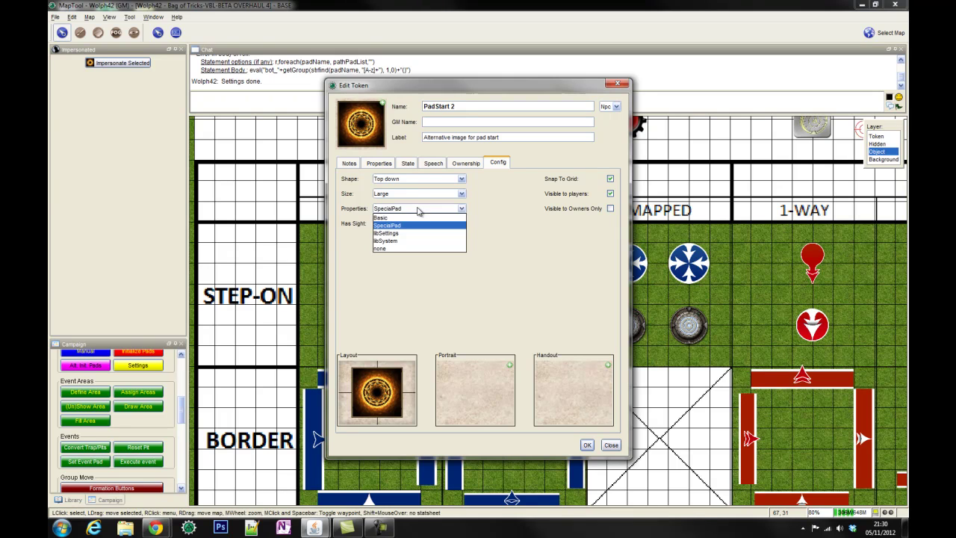
click(418, 210)
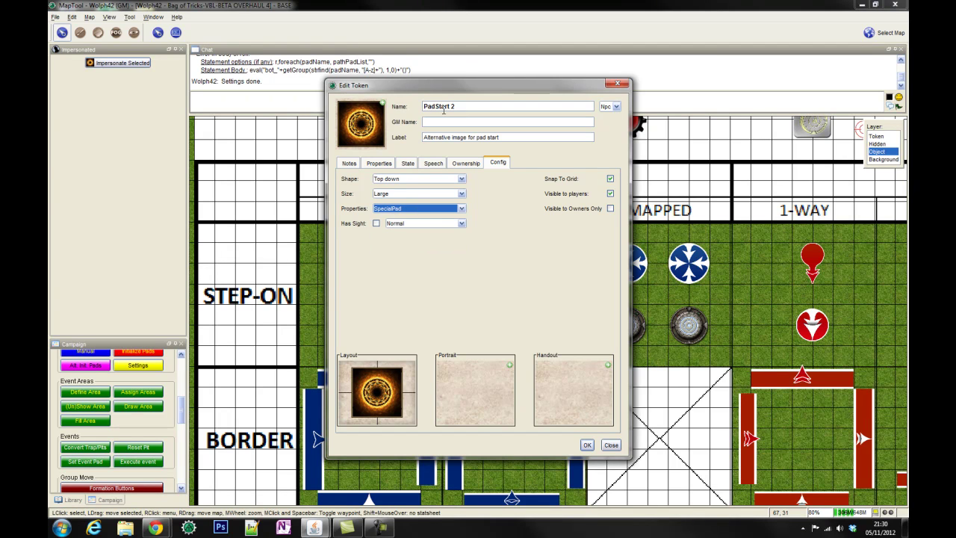
drag(423, 106, 451, 106)
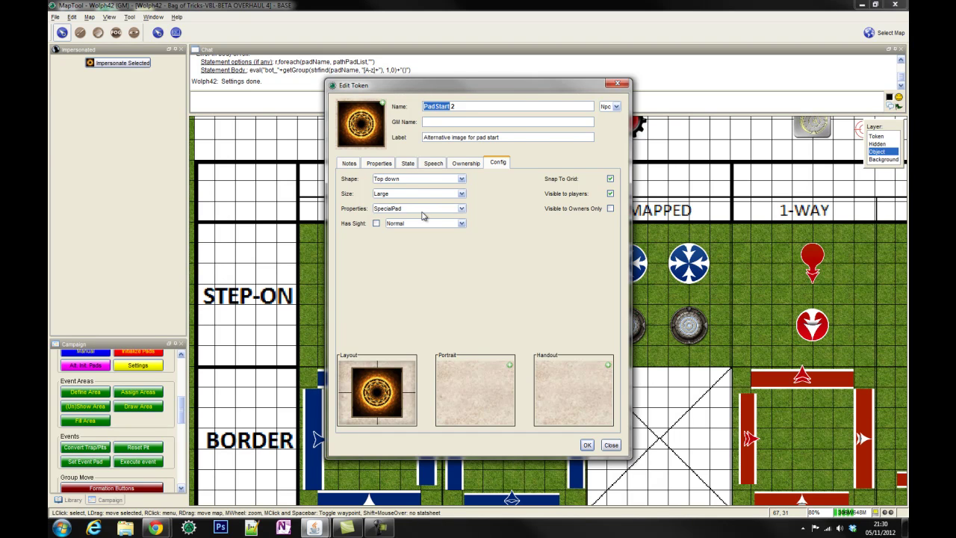
click(611, 445)
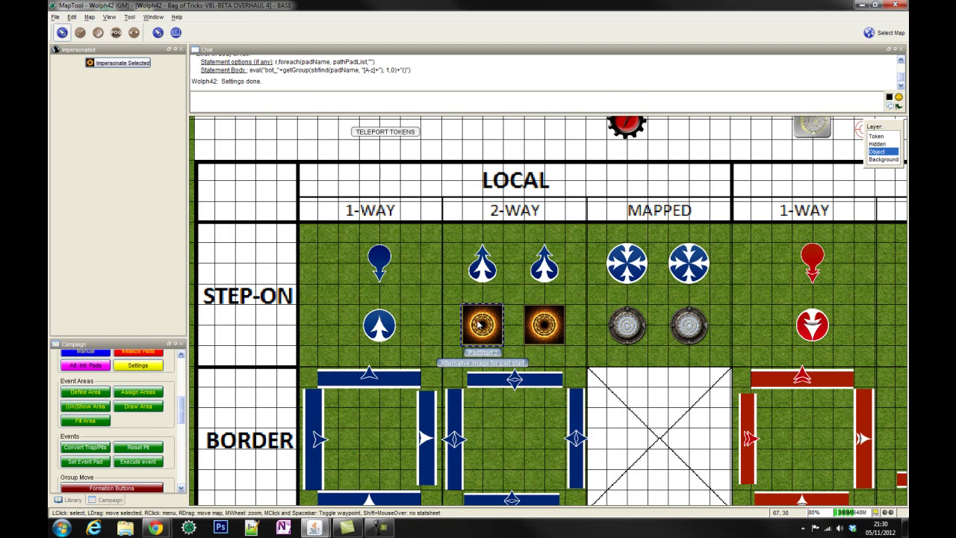
Step: Move the PadStart 2 token towards its twin pad and back, and set its property type to Basic
drag(495, 340, 541, 337)
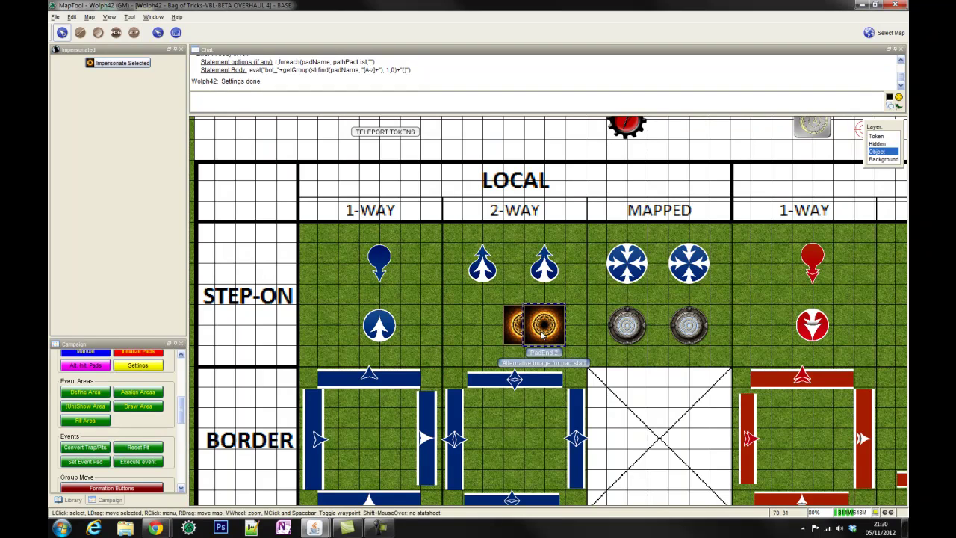
drag(518, 330, 485, 339)
double_click(486, 332)
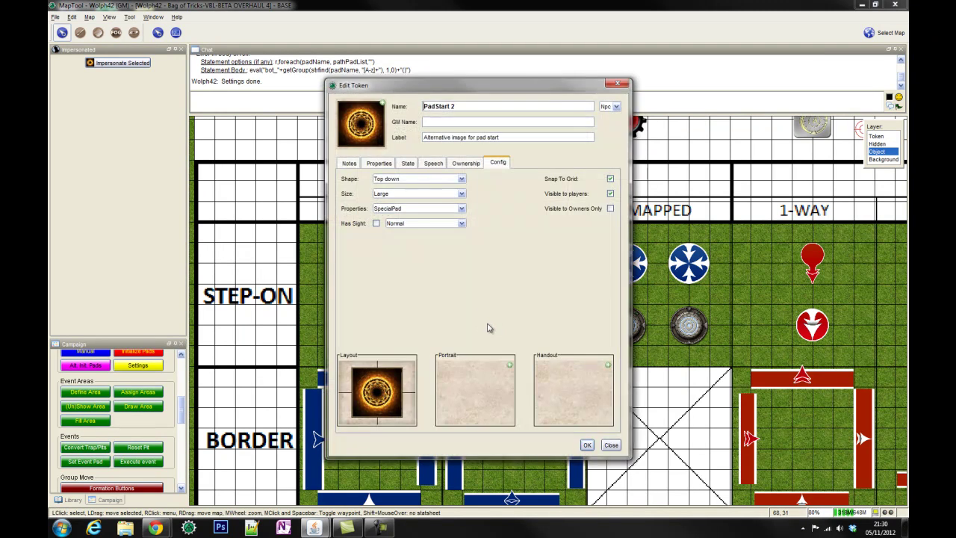
click(412, 209)
click(412, 222)
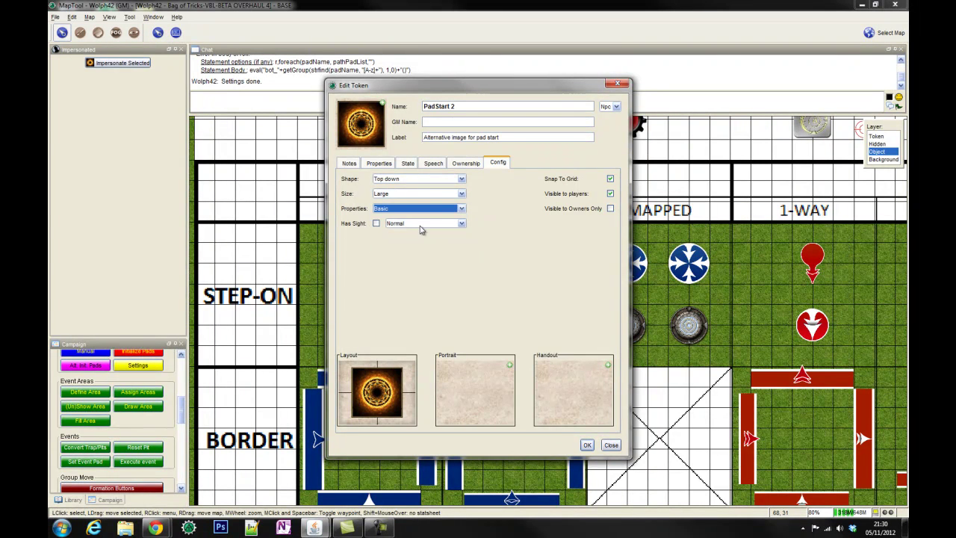
click(587, 444)
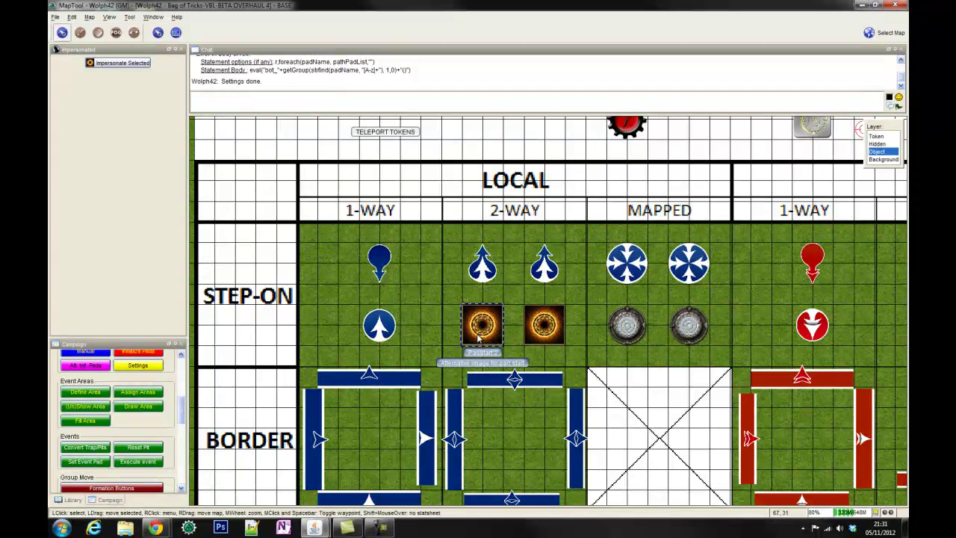
Step: Recheck the PadStart 2 token's property type and change the token to the Token layer
mouse_move(480, 336)
mouse_down()
mouse_move(481, 273)
mouse_move(486, 330)
mouse_move(438, 354)
mouse_move(414, 291)
mouse_move(396, 292)
mouse_move(383, 267)
mouse_move(487, 350)
mouse_move(483, 338)
mouse_up()
double_click(483, 334)
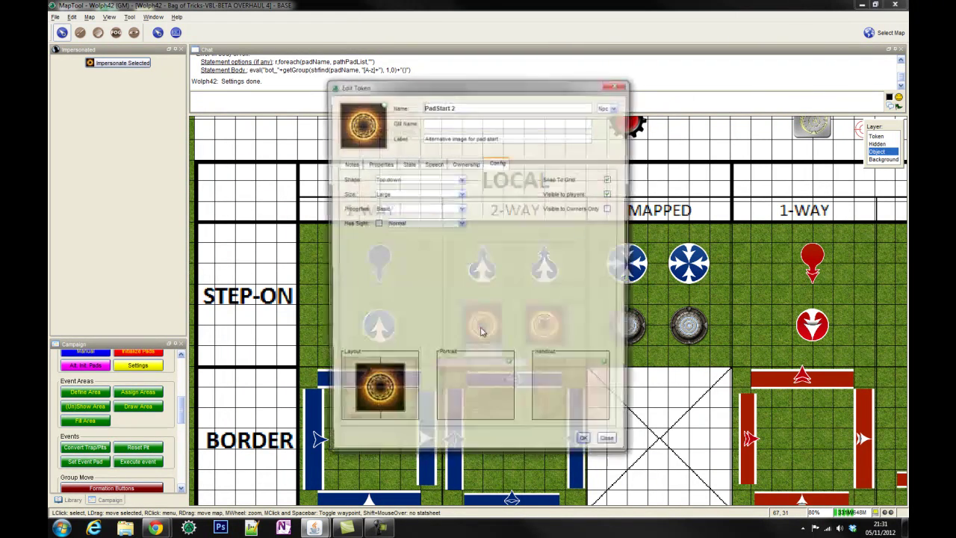
click(588, 445)
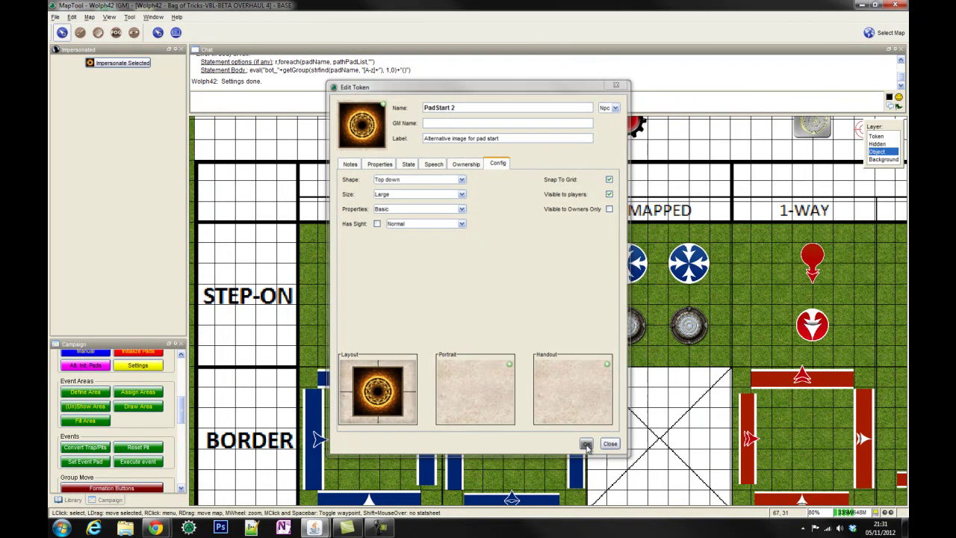
mouse_move(482, 322)
mouse_down()
mouse_move(388, 338)
mouse_move(388, 424)
mouse_move(401, 365)
mouse_move(484, 328)
mouse_up()
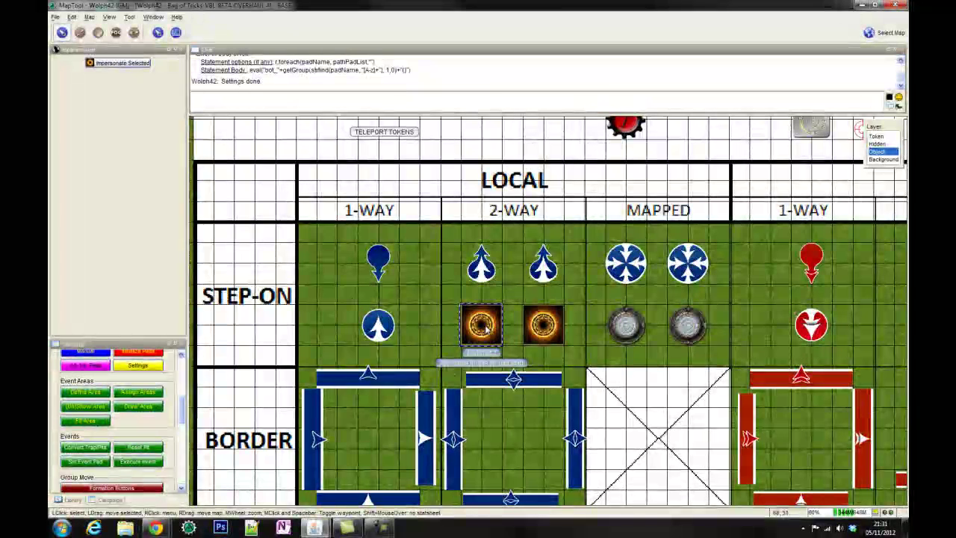
right_click(484, 329)
mouse_move(513, 391)
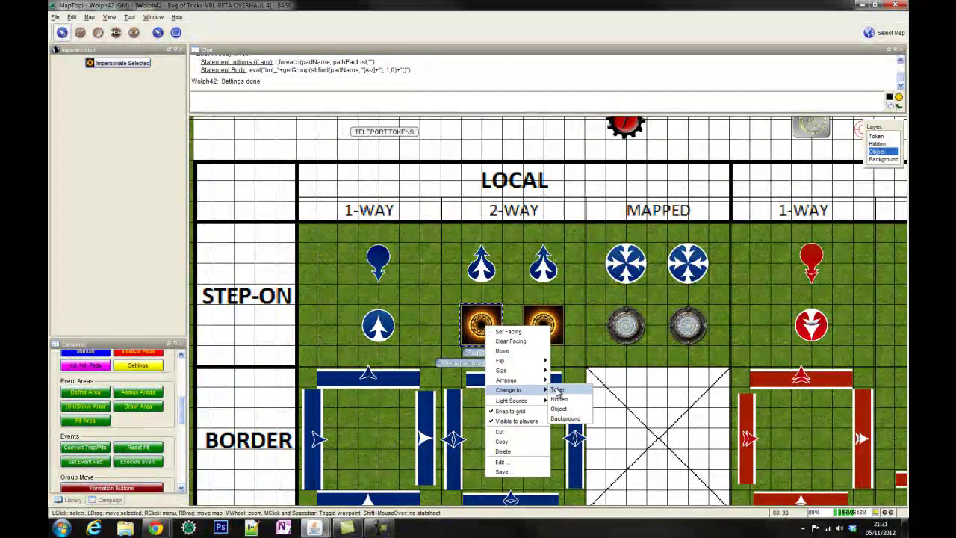
click(558, 390)
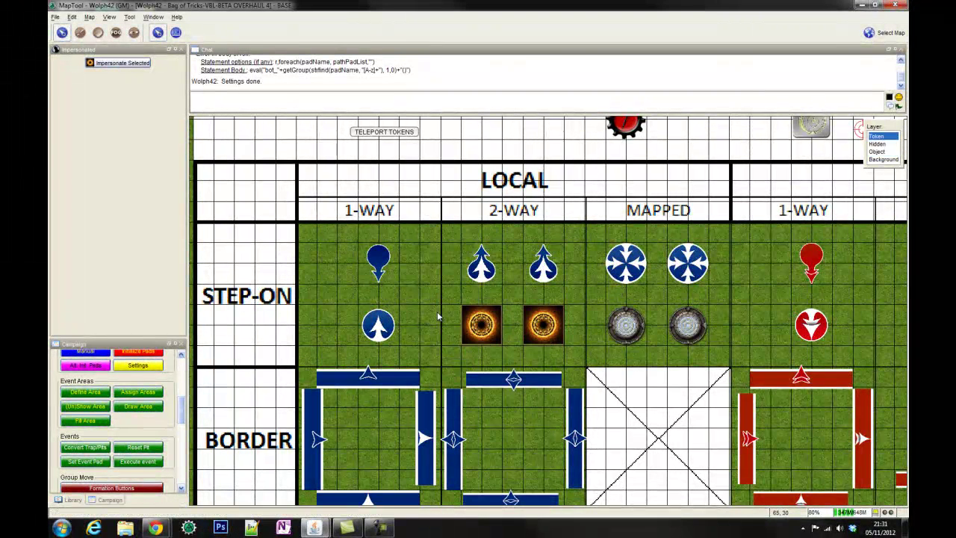
Step: Move the PadStart 2 token onto the local 1-way step-on pad, then move it again to test the move event
drag(487, 336, 390, 260)
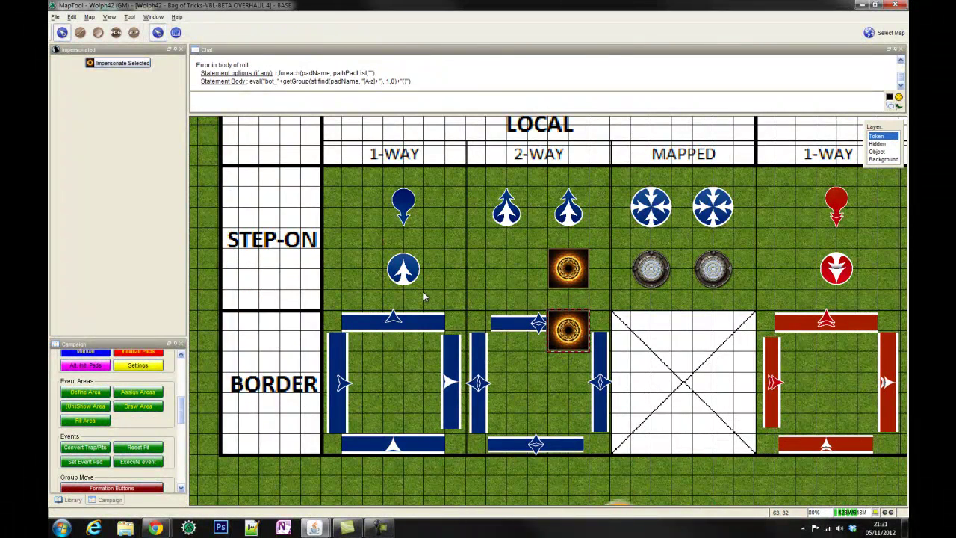
drag(569, 332, 514, 279)
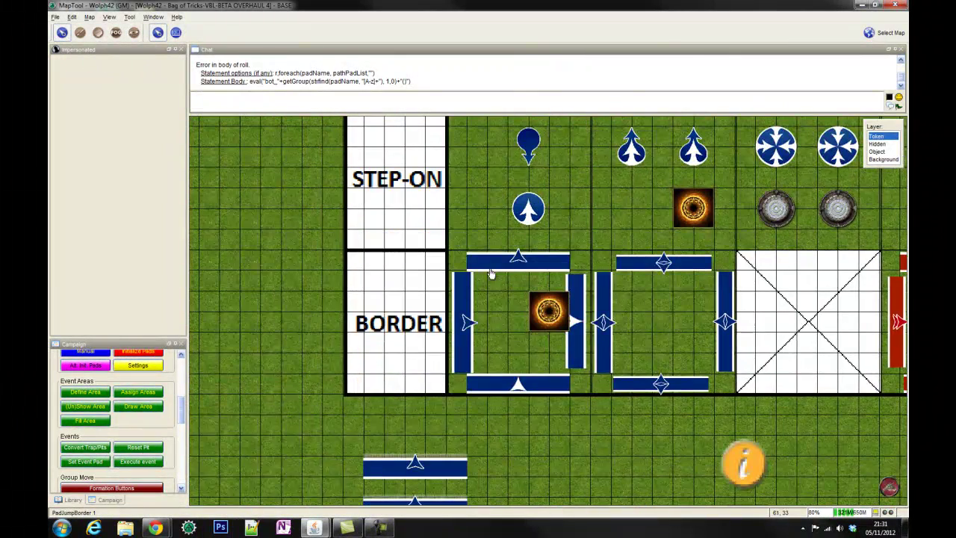
Step: Set the PadStart 2 token's property type to SpecialPad
double_click(547, 312)
click(385, 208)
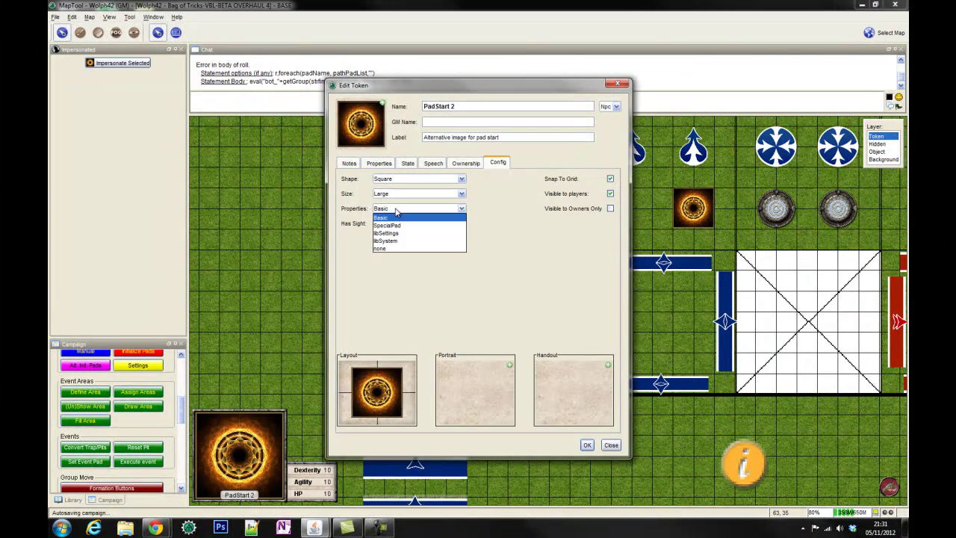
click(406, 228)
click(587, 444)
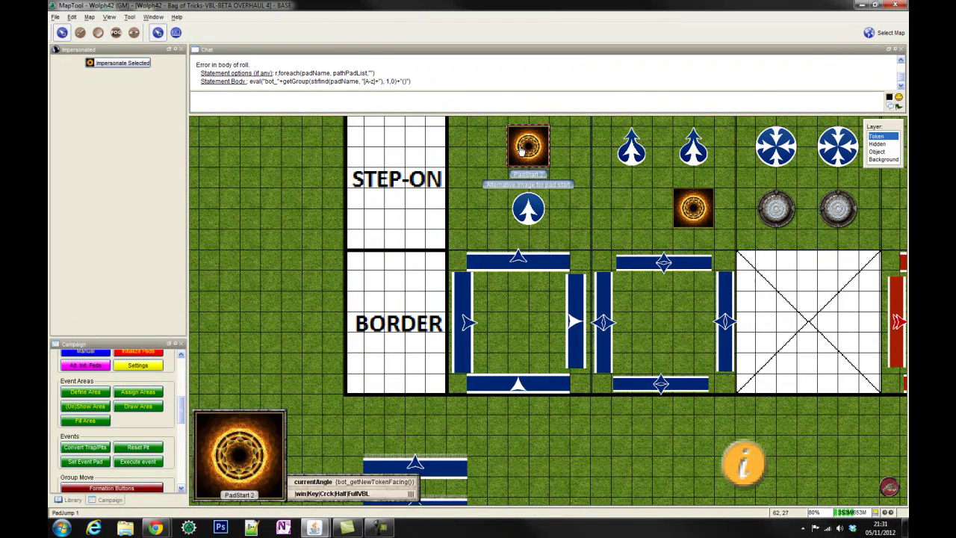
Step: Open the Bag of Tricks settings and examine the property types excluded from the onTokenMoveEvent
click(141, 366)
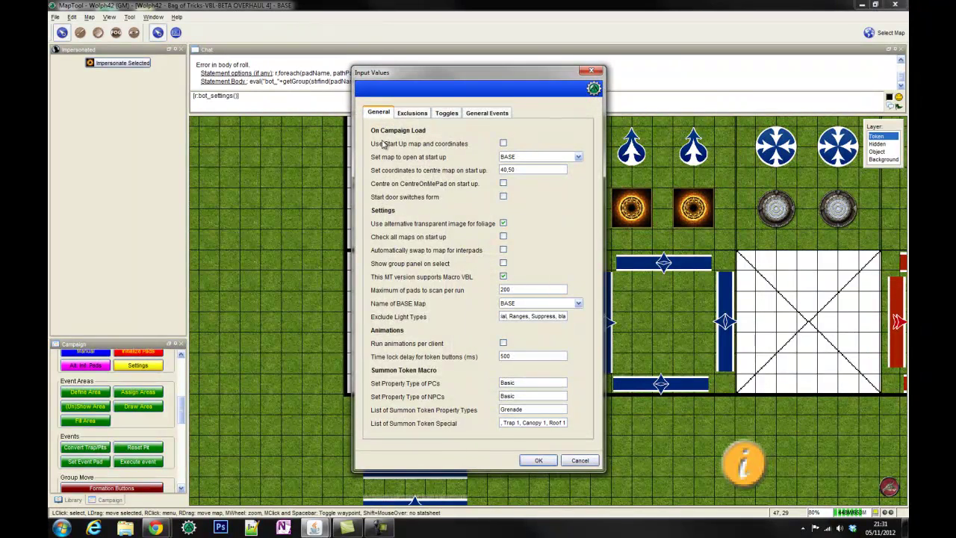
click(413, 112)
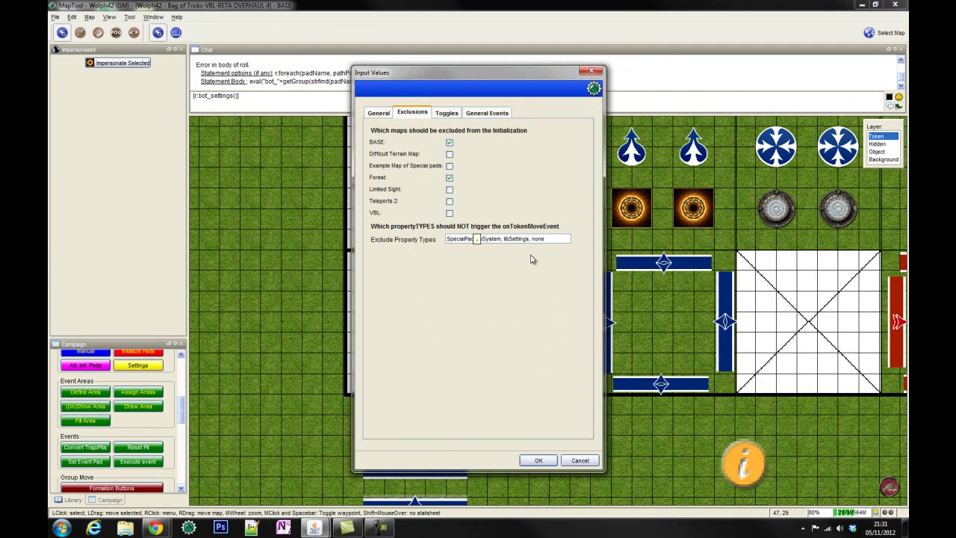
click(552, 238)
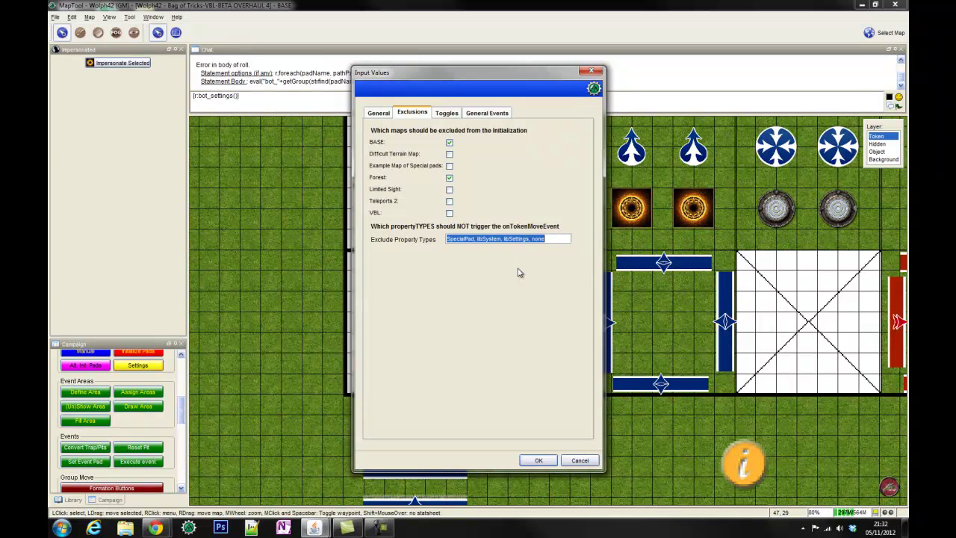
drag(567, 238, 444, 237)
Step: In the settings' toggles, turn on the VBL Stamps and VBL move check options
click(447, 113)
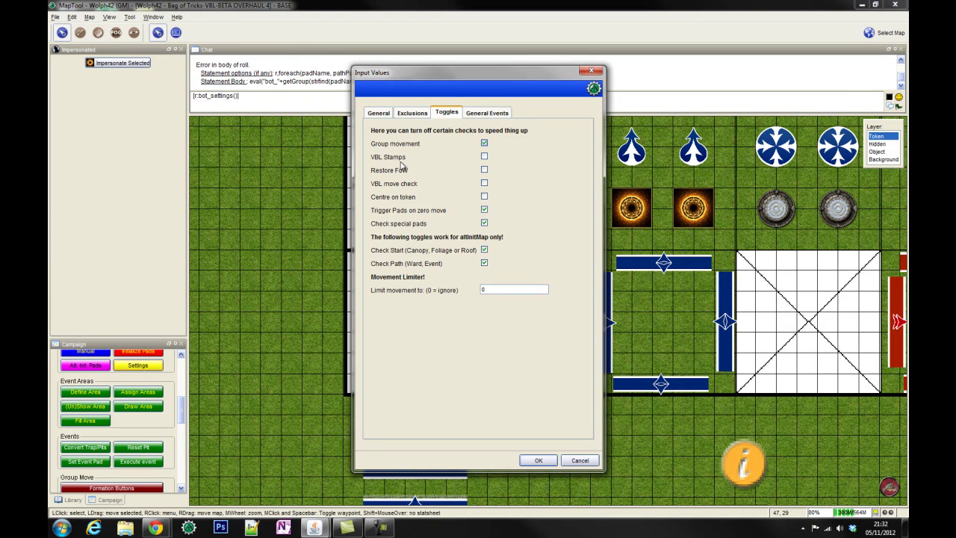
click(377, 112)
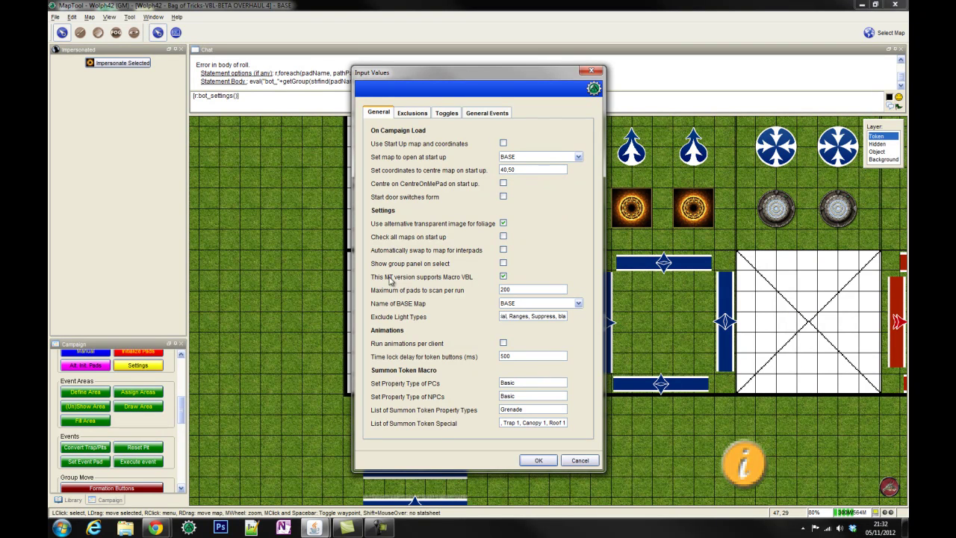
click(446, 113)
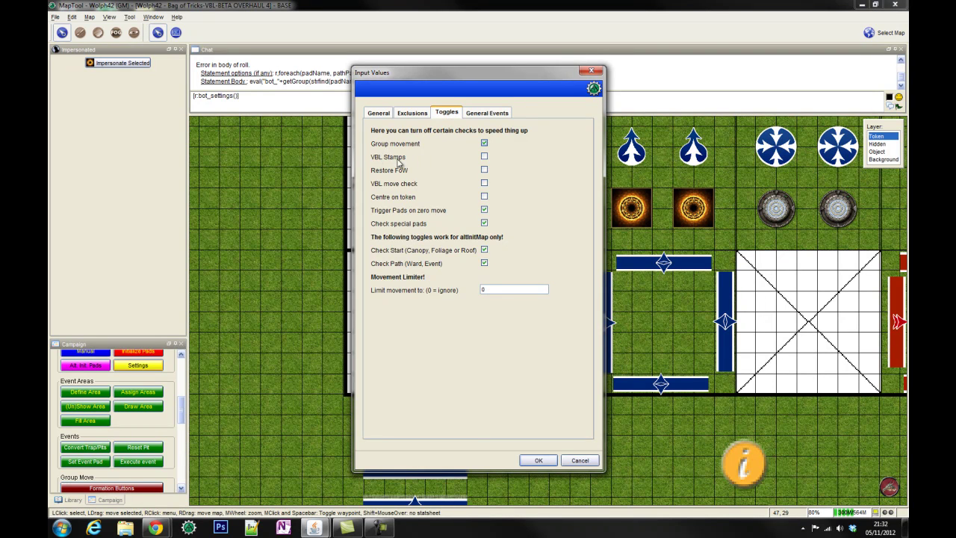
click(484, 157)
click(483, 184)
click(484, 184)
Step: Switch Check special pads off and on again, and examine the toggles that work for altInitMap only
mouse_move(403, 225)
click(484, 224)
click(484, 223)
drag(491, 238, 424, 240)
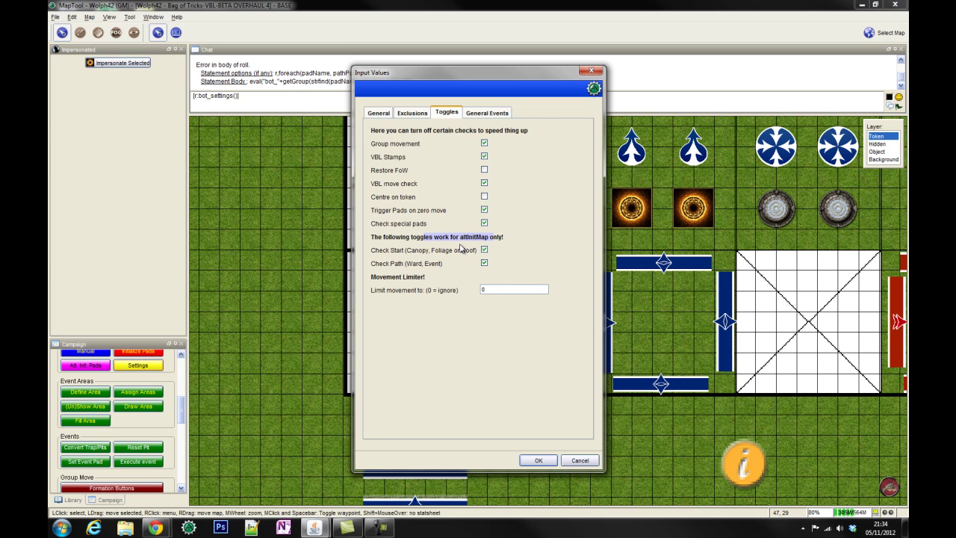
click(402, 281)
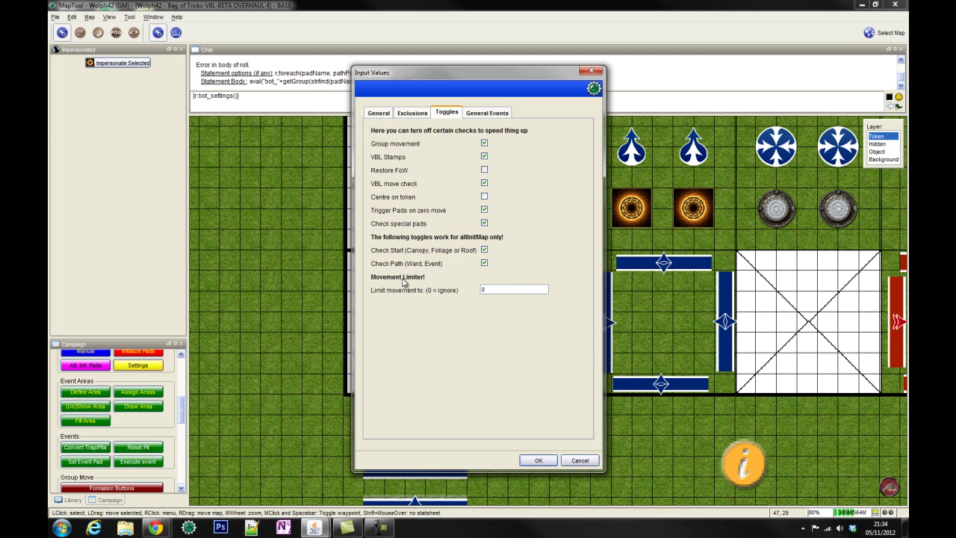
Step: Set the movement limiter to 20, check the General Events options and save the settings
double_click(497, 289)
text(20)
double_click(497, 289)
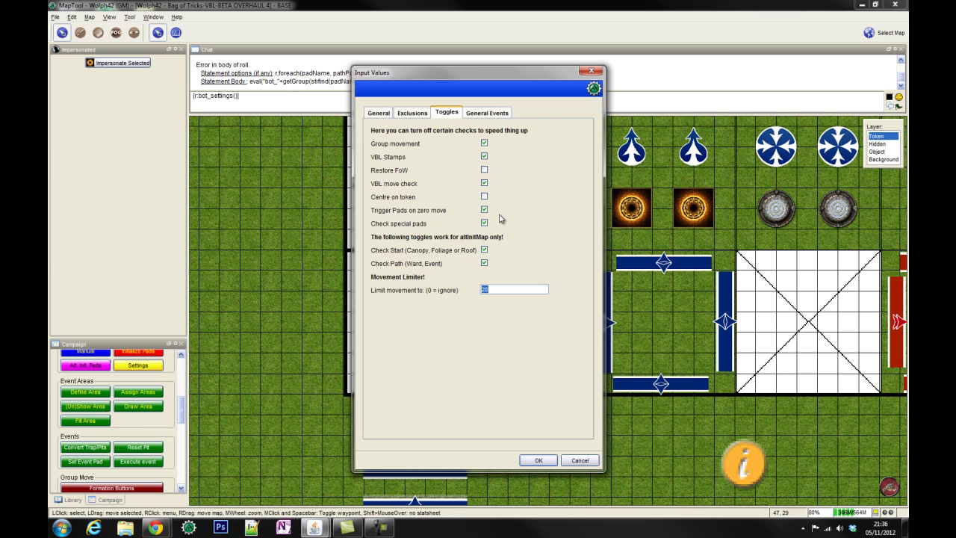
click(486, 114)
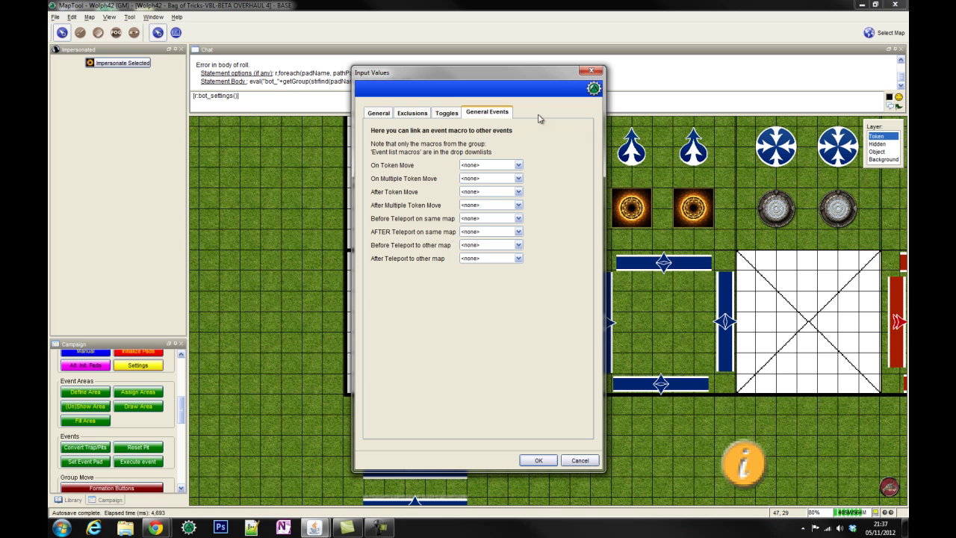
click(535, 462)
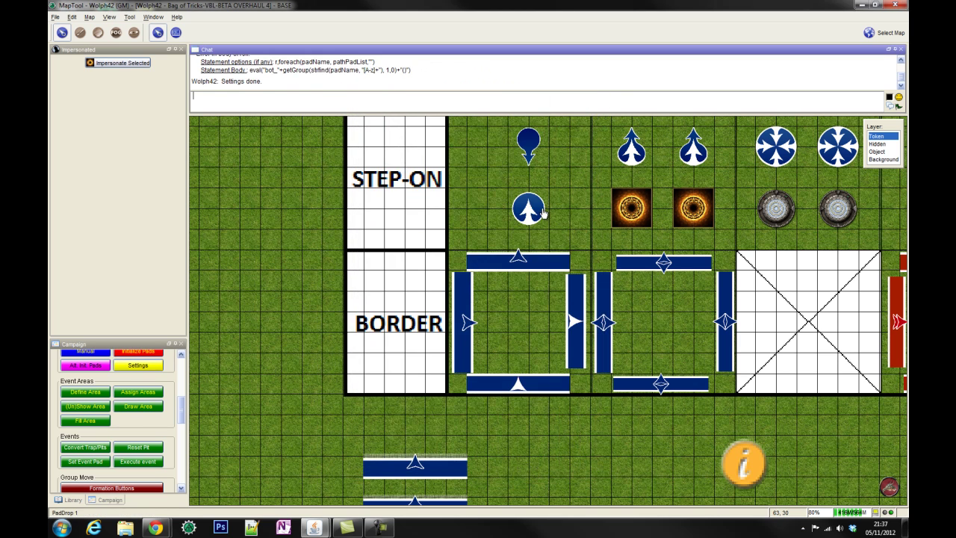
Step: Impersonate the Event Macros token above the local pads to show its macros
drag(576, 183, 402, 411)
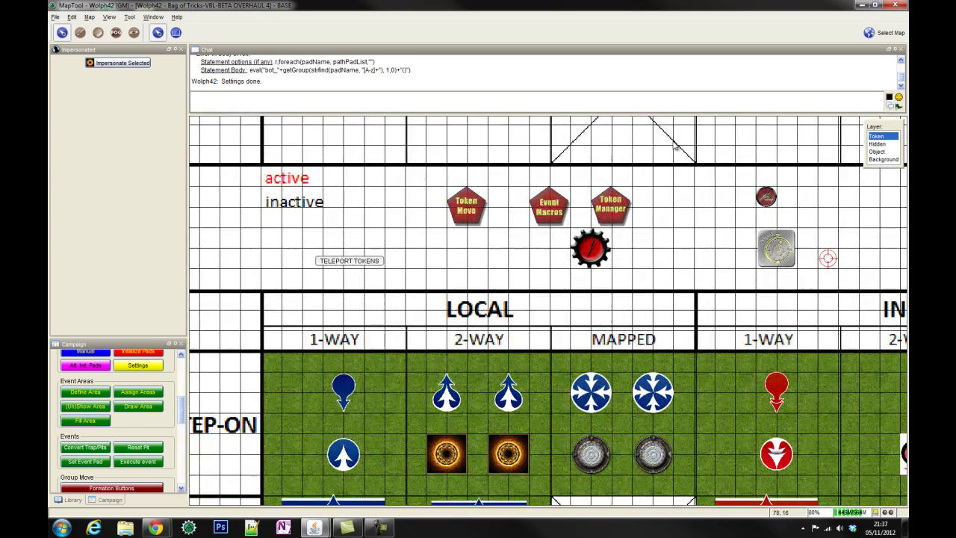
double_click(551, 212)
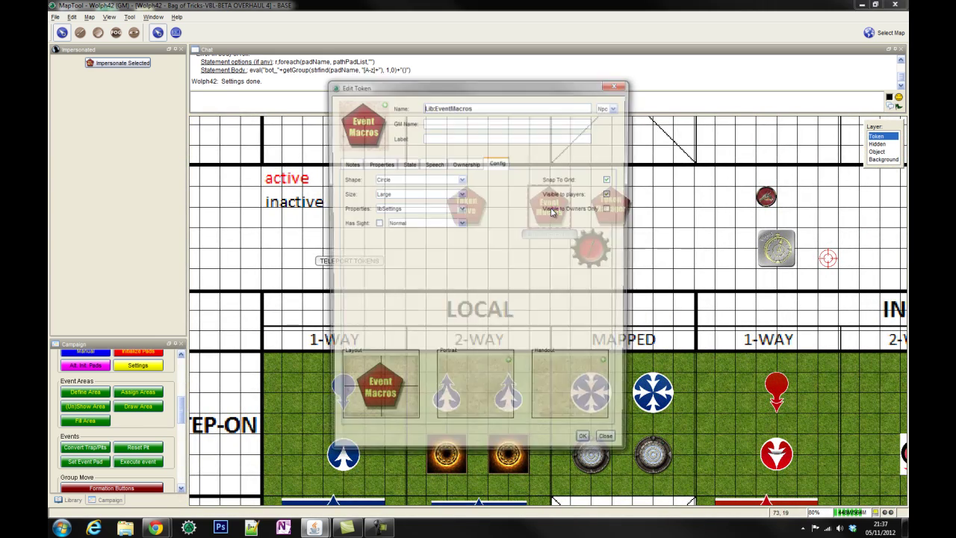
click(619, 85)
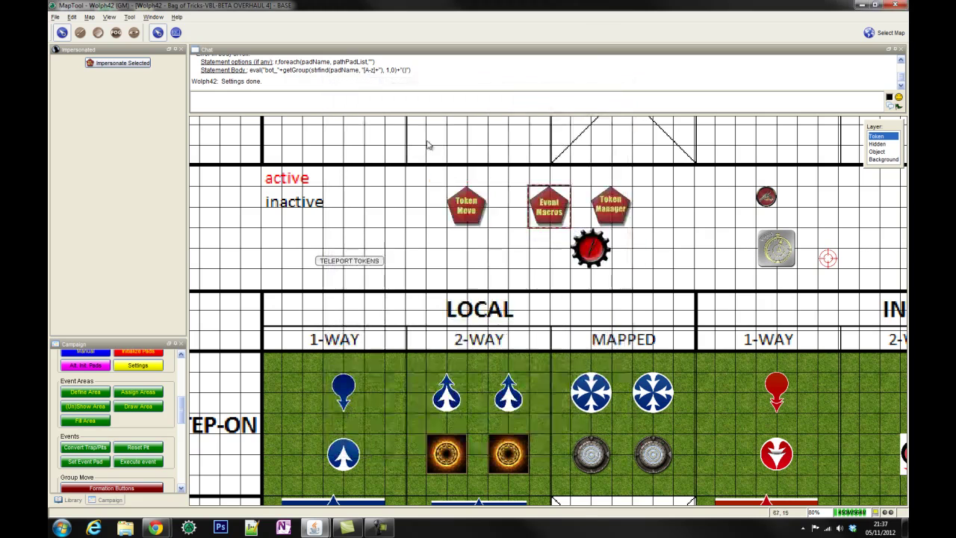
click(121, 67)
click(132, 64)
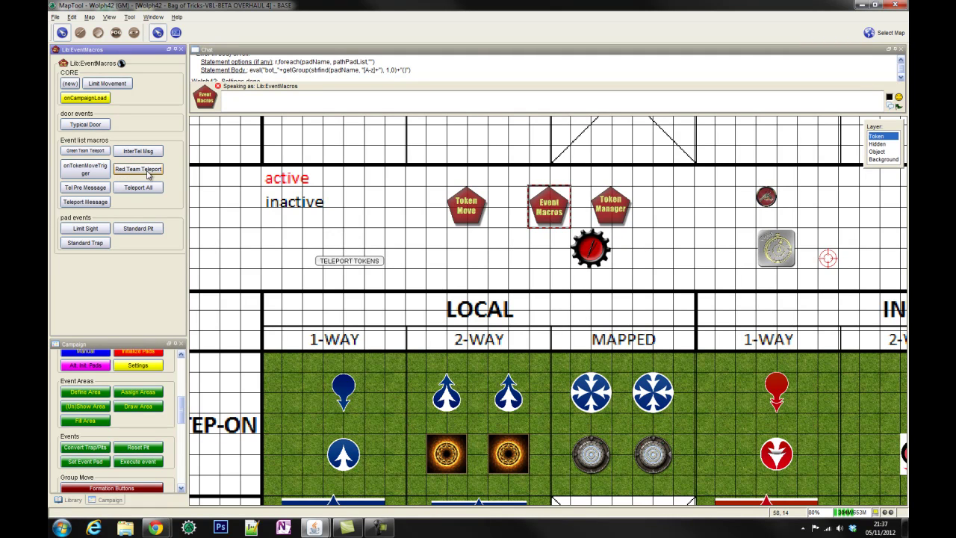
Step: Inspect the command of the Tel Pre Message macro on Lib:EventMacros and close its editor
right_click(88, 187)
click(91, 196)
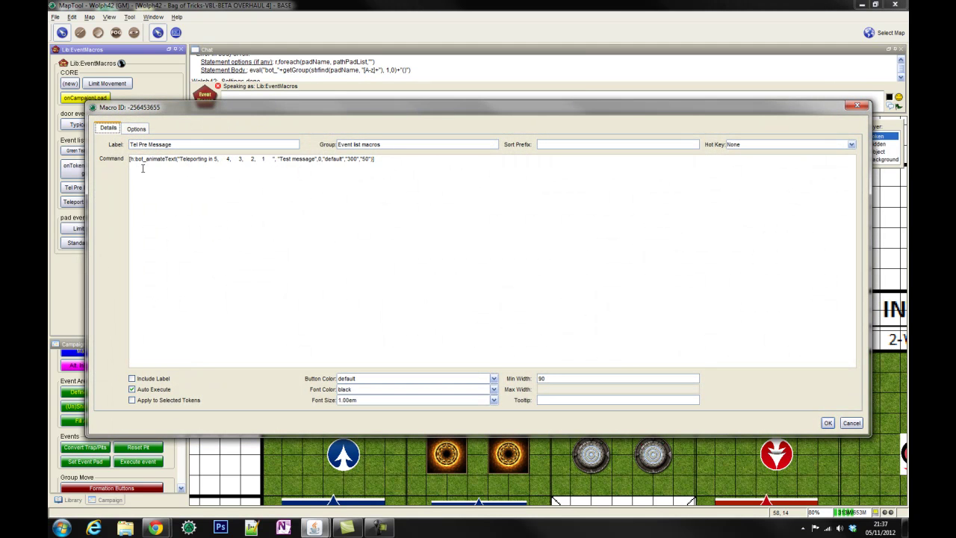
click(94, 109)
click(112, 181)
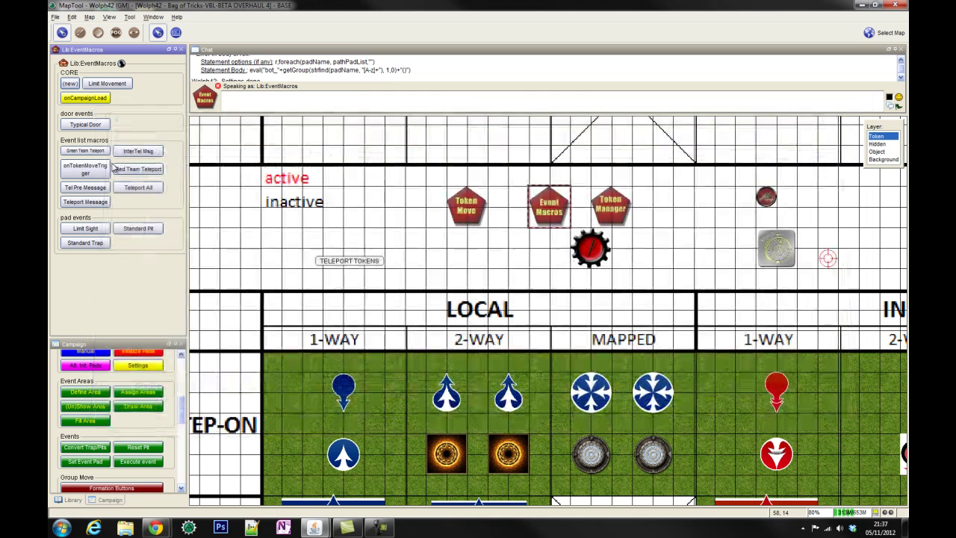
right_click(138, 172)
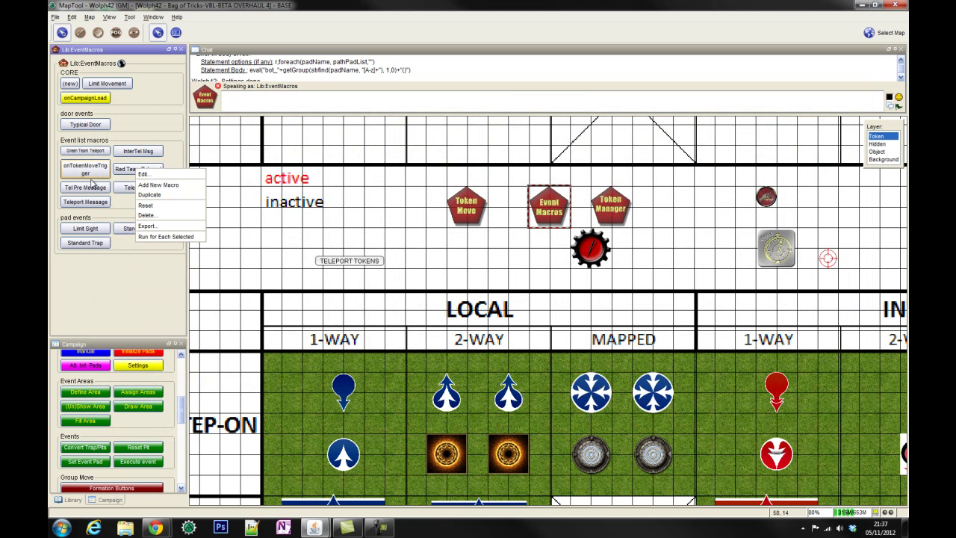
click(119, 202)
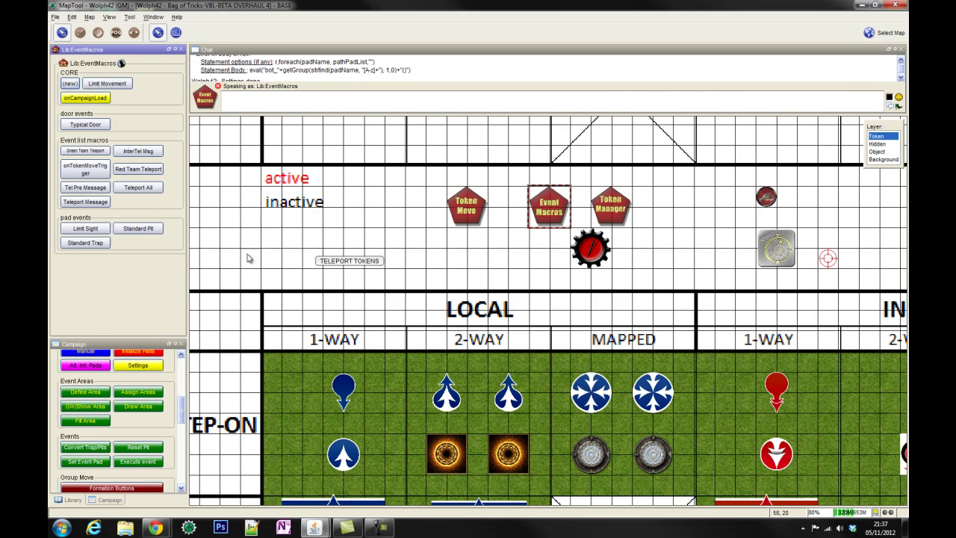
Step: In the Bag of Tricks settings, link Tel Pre Message to the Before Teleport on same map event and save
click(138, 366)
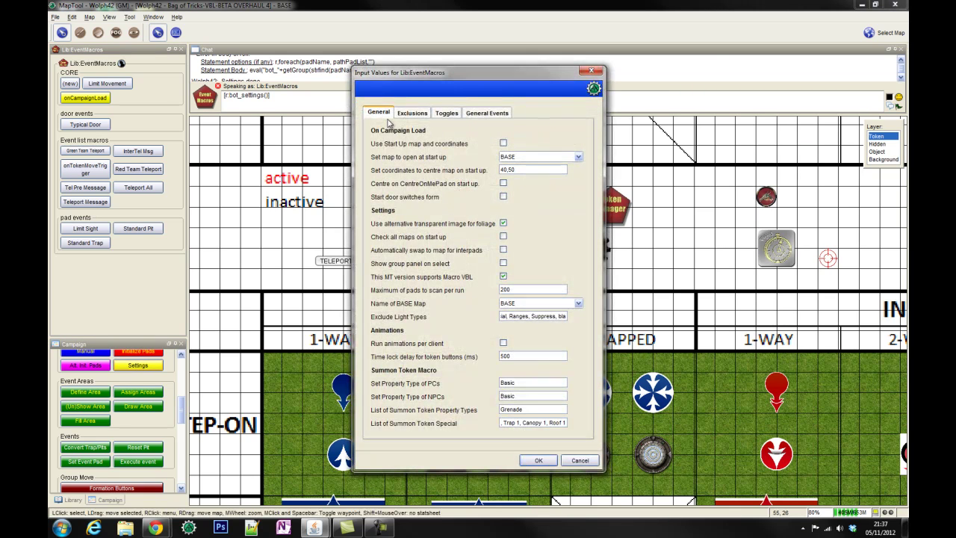
click(485, 113)
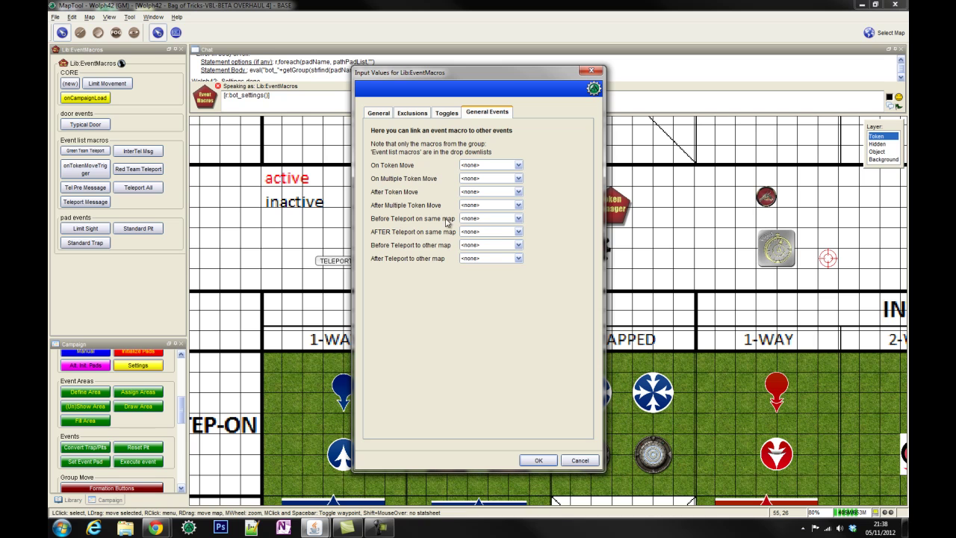
click(487, 218)
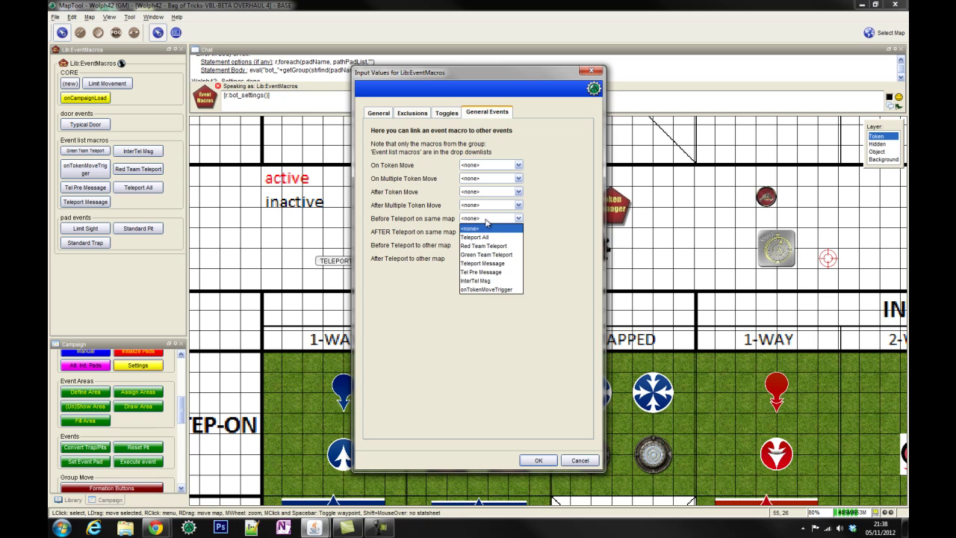
click(488, 272)
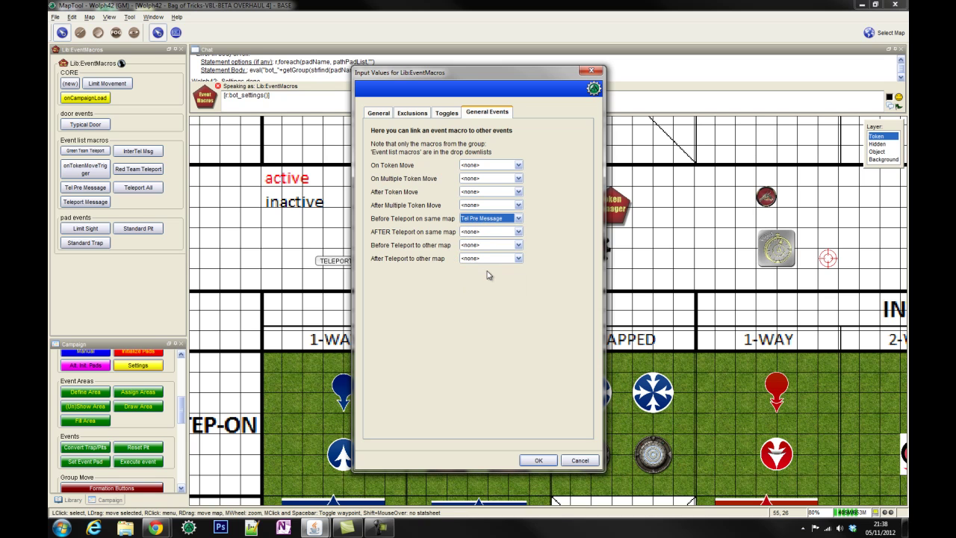
click(534, 463)
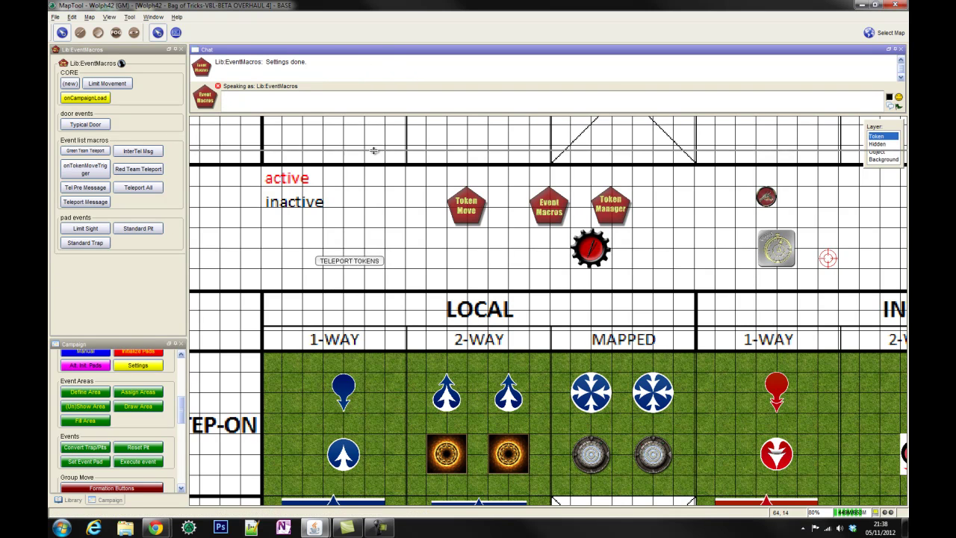
Step: Enlarge the chat area and move the Dragon token onto the local 2-way PadStart 2 pad to test the teleport message
drag(374, 150, 374, 150)
scroll(488, 380, down, 5)
drag(492, 380, 477, 320)
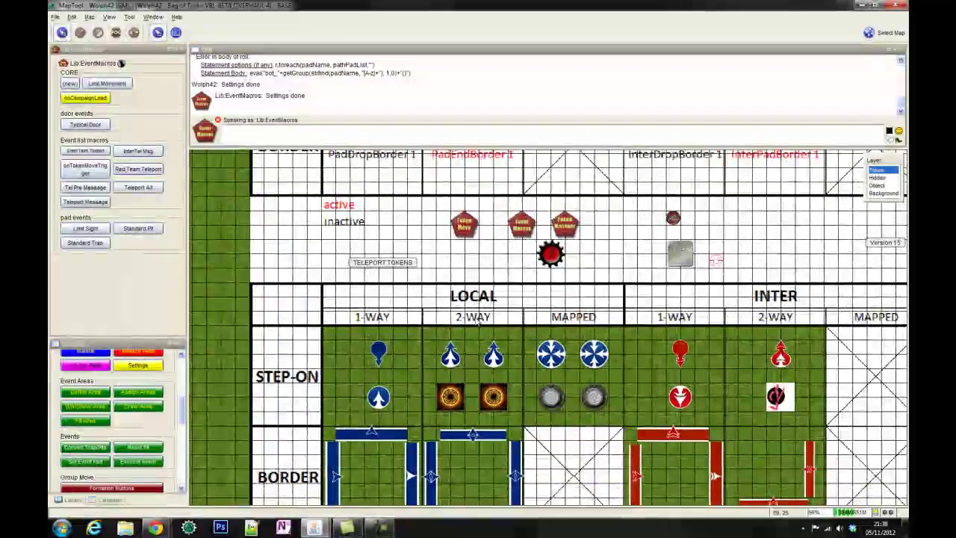
scroll(478, 314, down, 3)
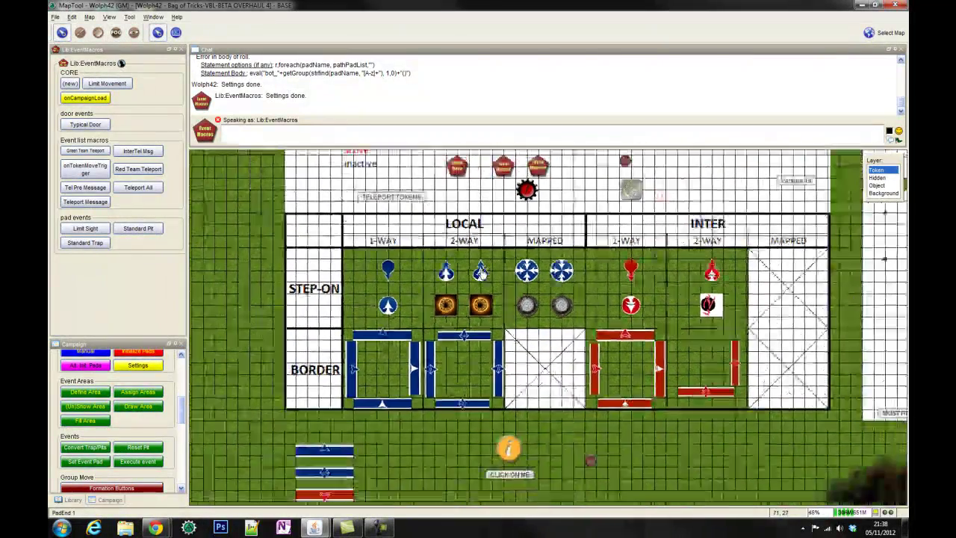
click(590, 461)
drag(594, 465, 493, 315)
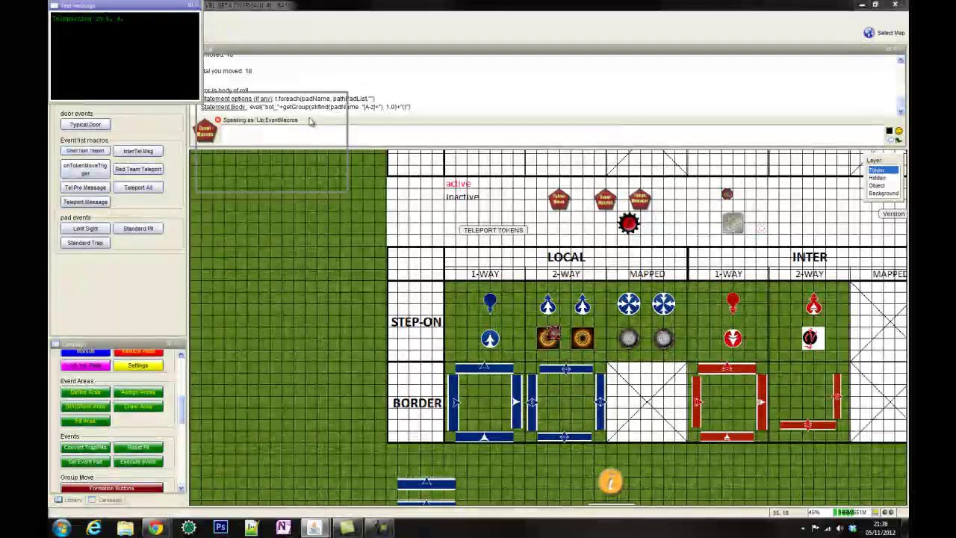
Step: Dock the Test message window below the chat and close it, then retrigger the PadStart 2 teleport with the Dragon token
drag(311, 121, 259, 128)
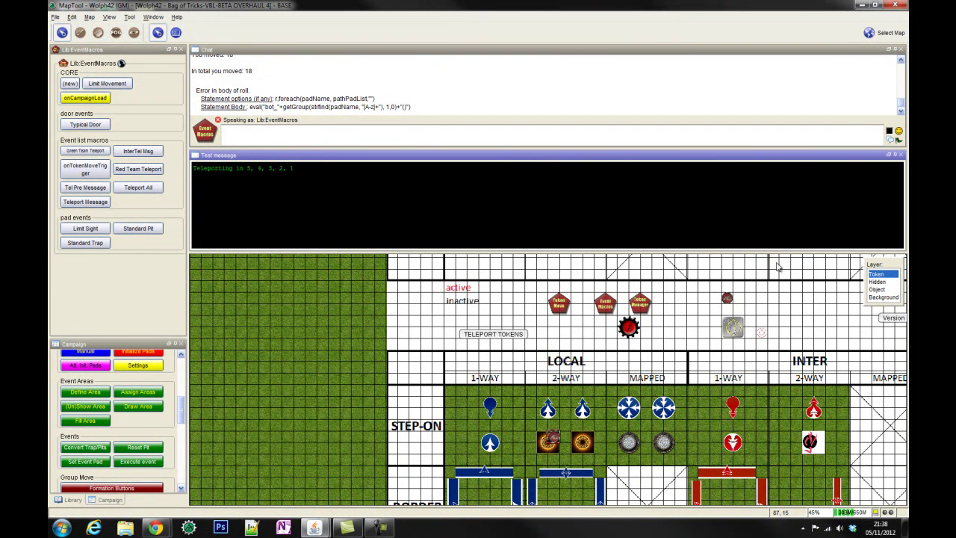
click(900, 159)
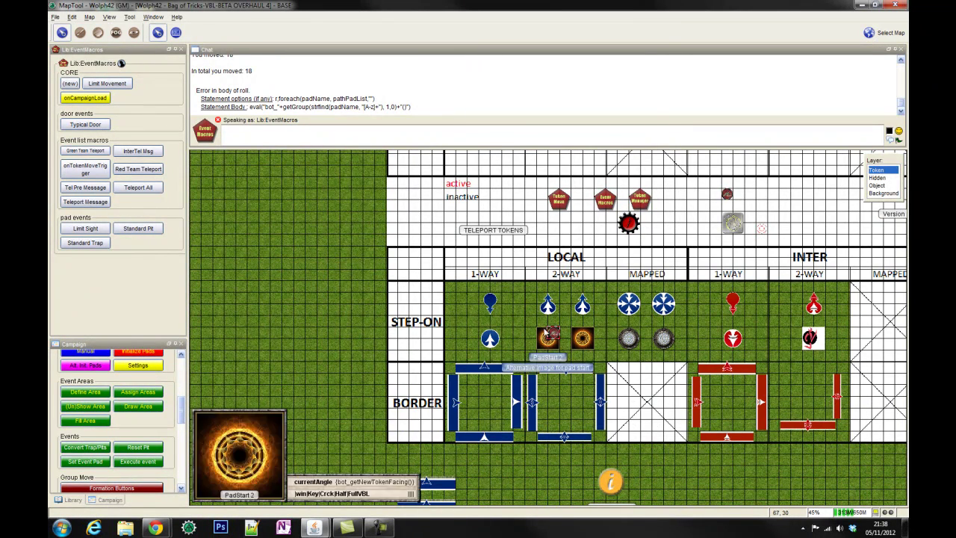
mouse_move(553, 333)
mouse_down()
mouse_move(542, 332)
mouse_move(542, 321)
mouse_move(550, 338)
mouse_up()
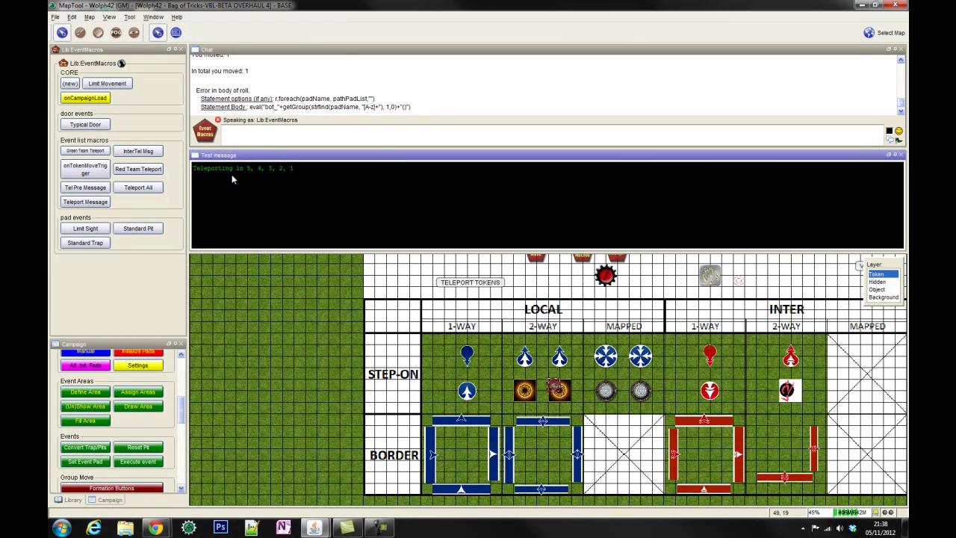
click(902, 156)
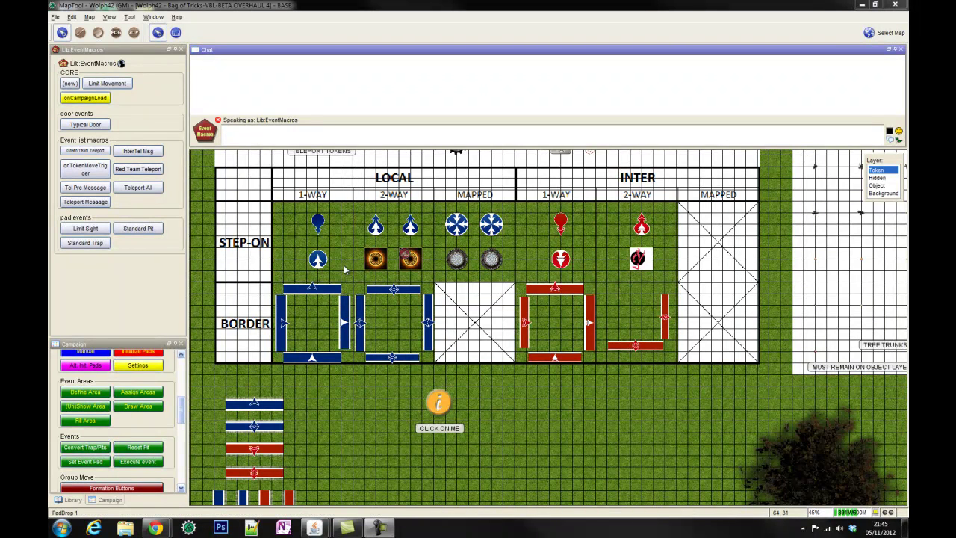
Step: Step the Dragon token off the PadEnd 2 pad and back onto it to trigger the teleport, and close the Test message window
mouse_move(407, 258)
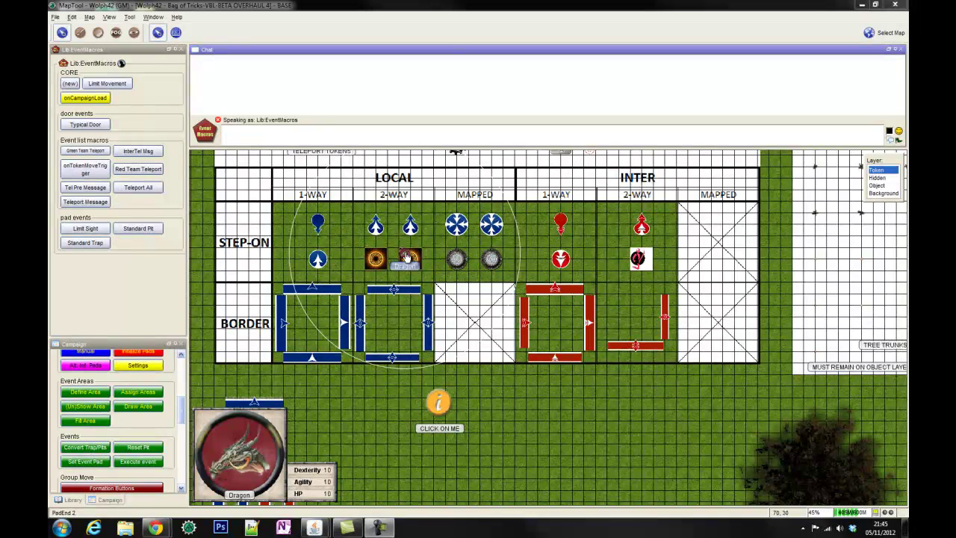
drag(407, 254, 424, 258)
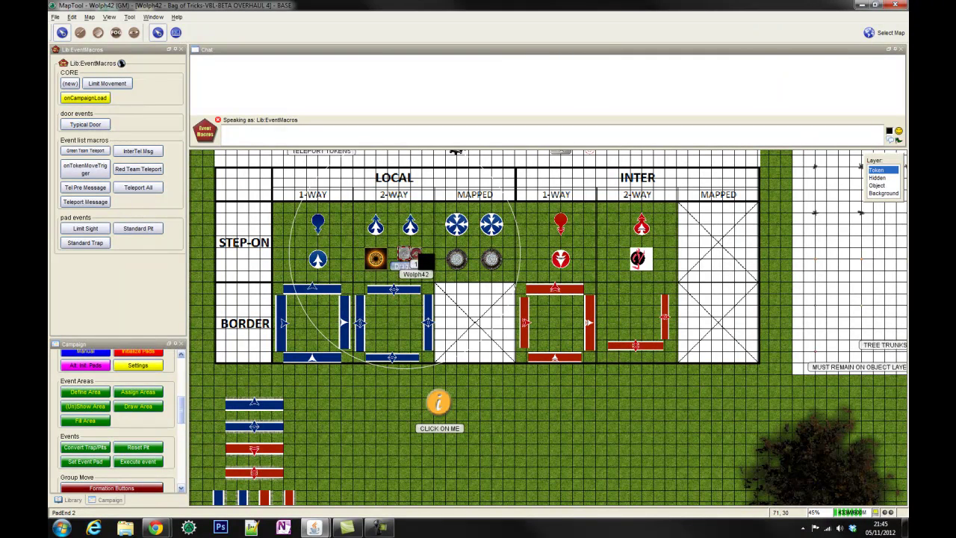
drag(423, 257, 419, 252)
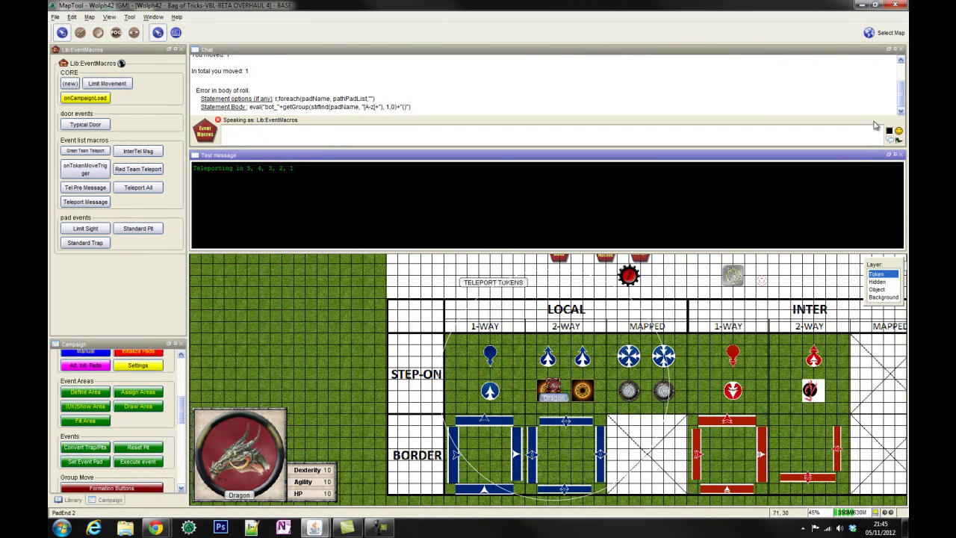
click(899, 156)
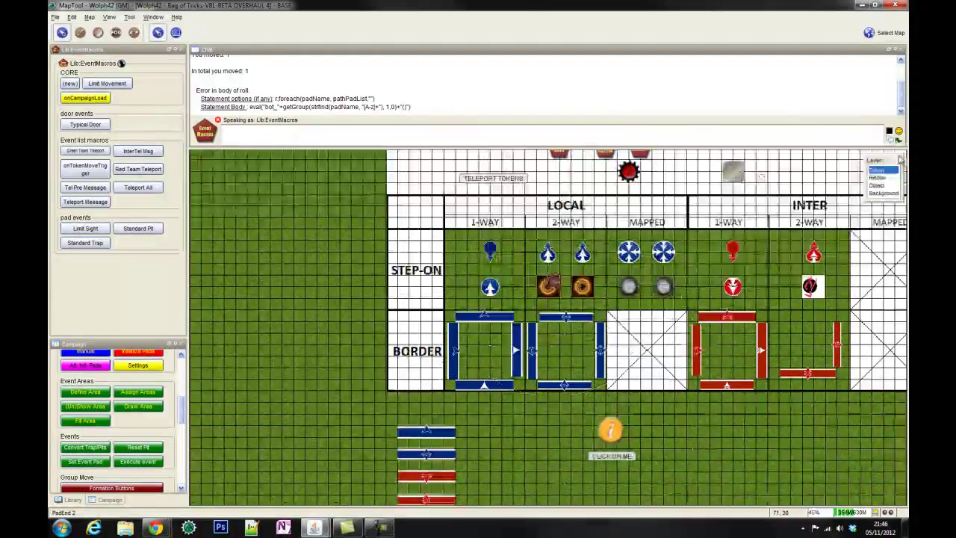
Step: Review the macro links under General Events in the Bag of Tricks settings and close the dialog without saving
click(139, 366)
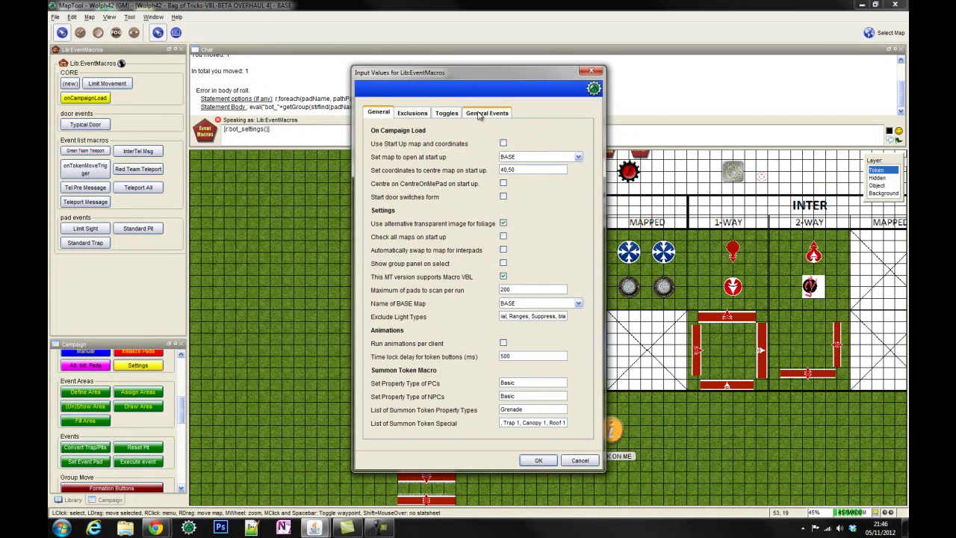
click(479, 113)
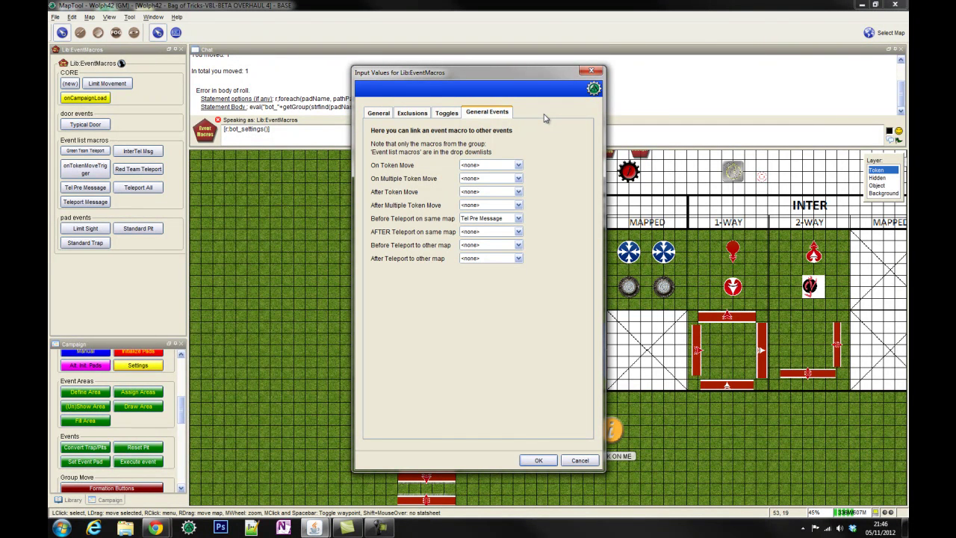
click(587, 75)
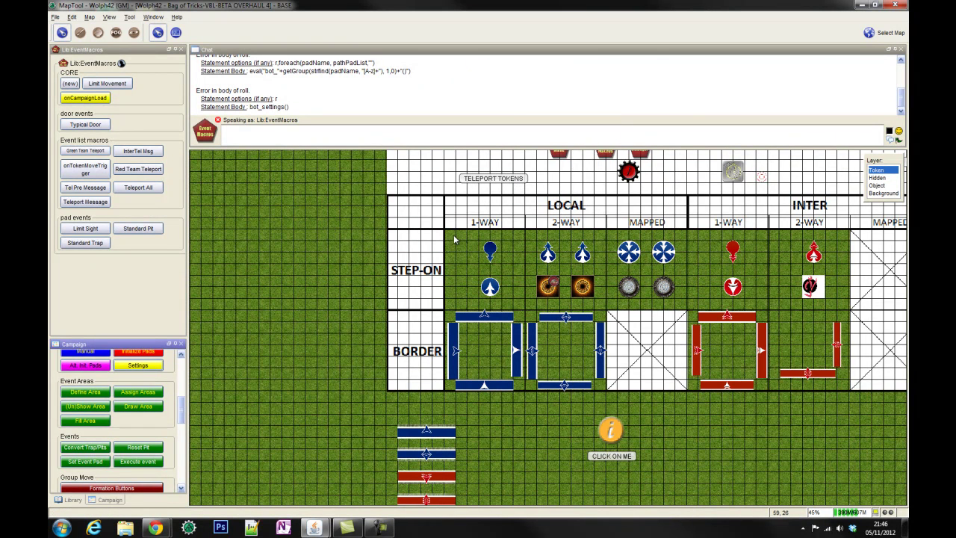
Step: Move the Dragon token from the local 2-way pad onto the grass beside the STEP-ON row and close the chat window
drag(554, 283, 365, 301)
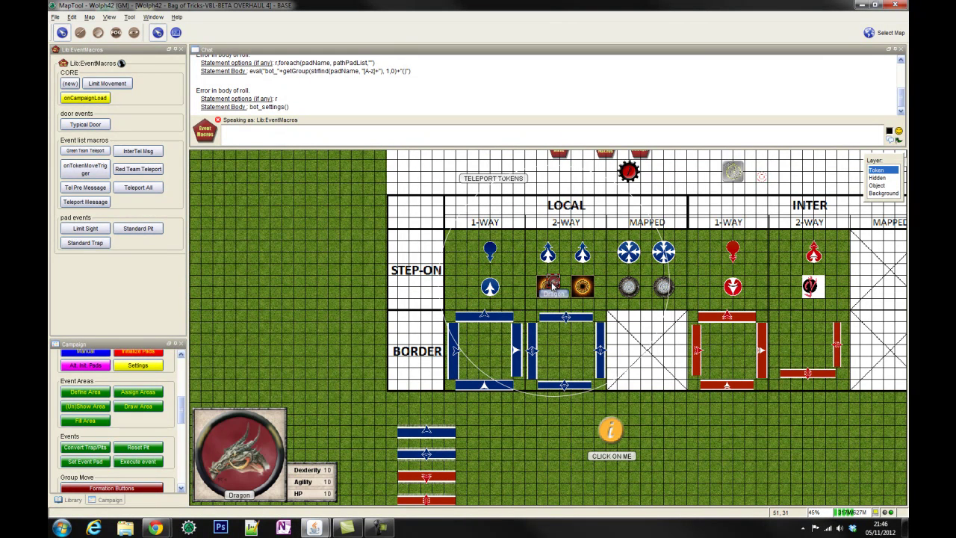
scroll(551, 288, up, 3)
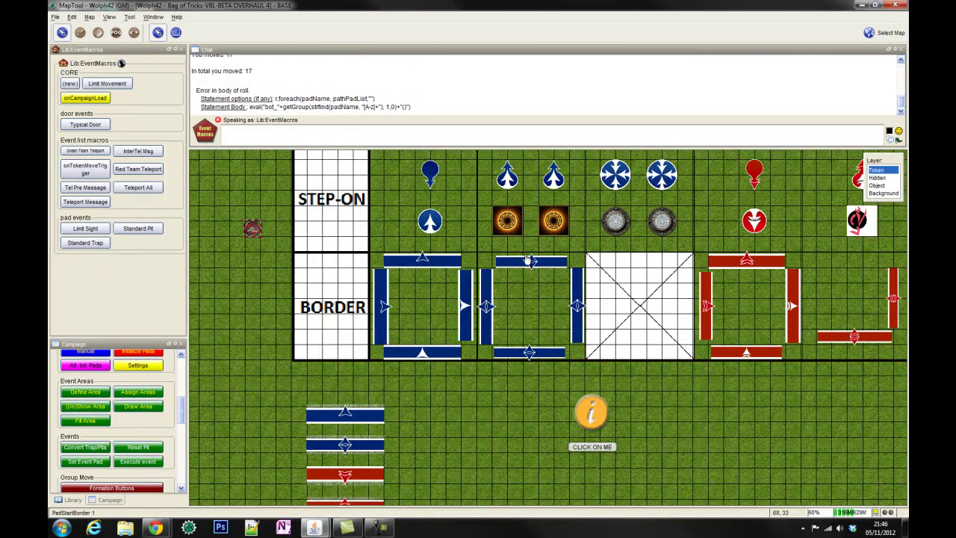
scroll(535, 254, down, 1)
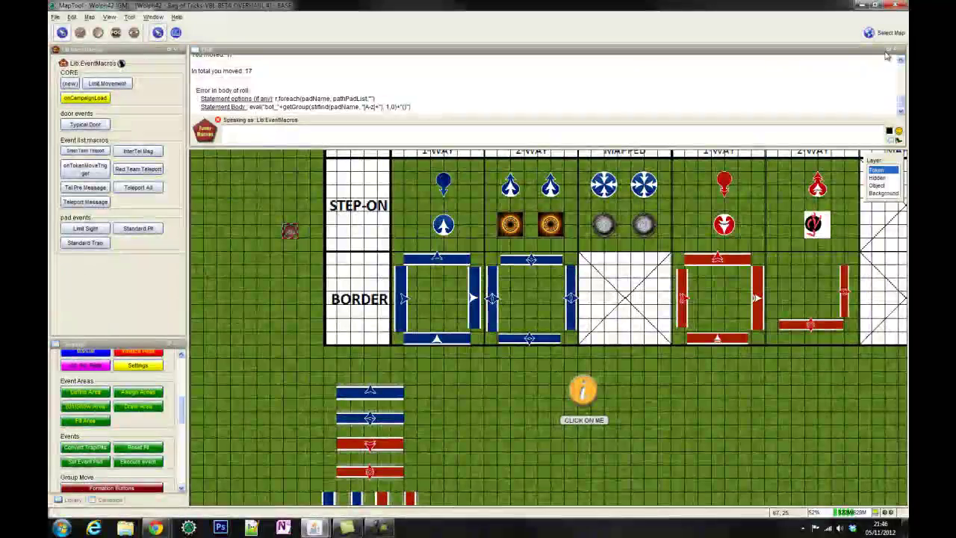
click(901, 50)
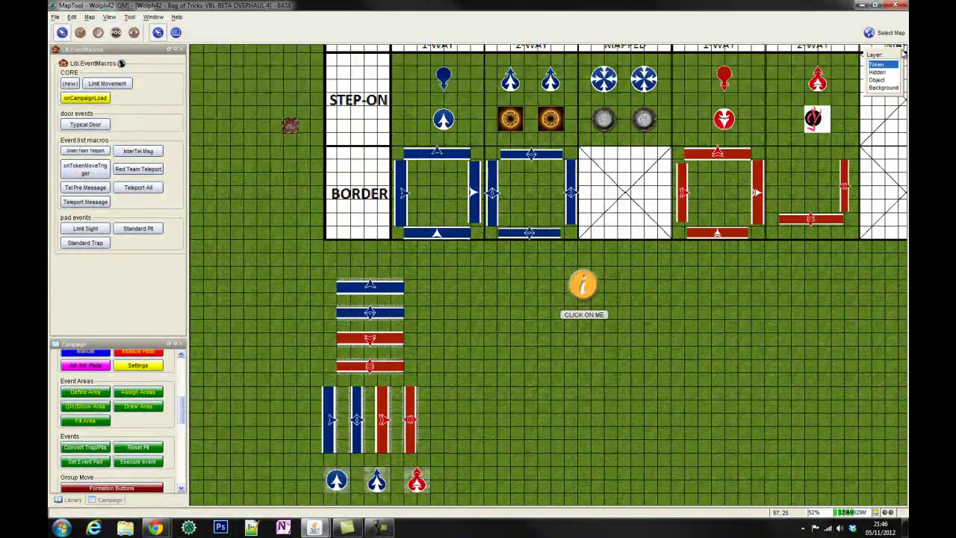
Step: Hide the map grid and point out the local 2-way pads in the STEP-ON row to the players
drag(586, 154, 489, 377)
scroll(491, 378, down, 3)
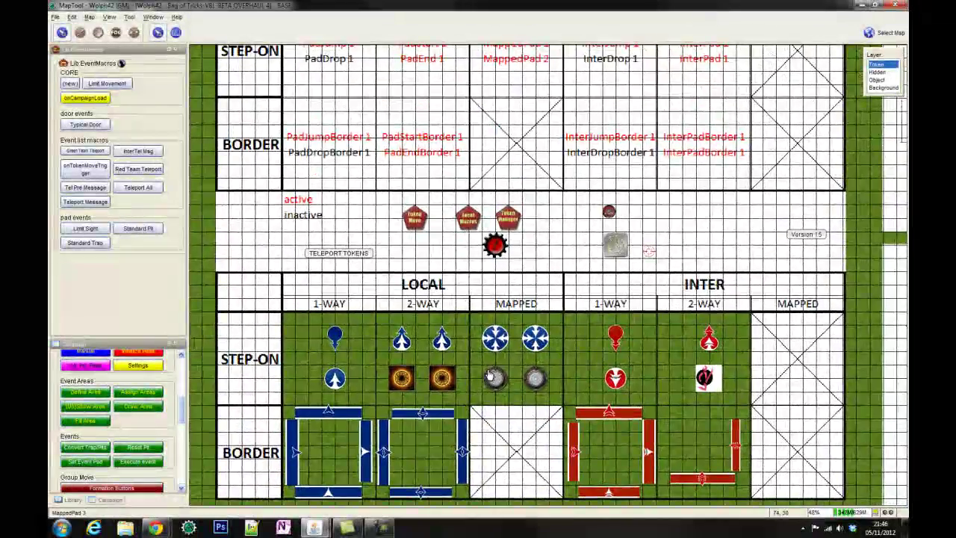
scroll(492, 356, up, 4)
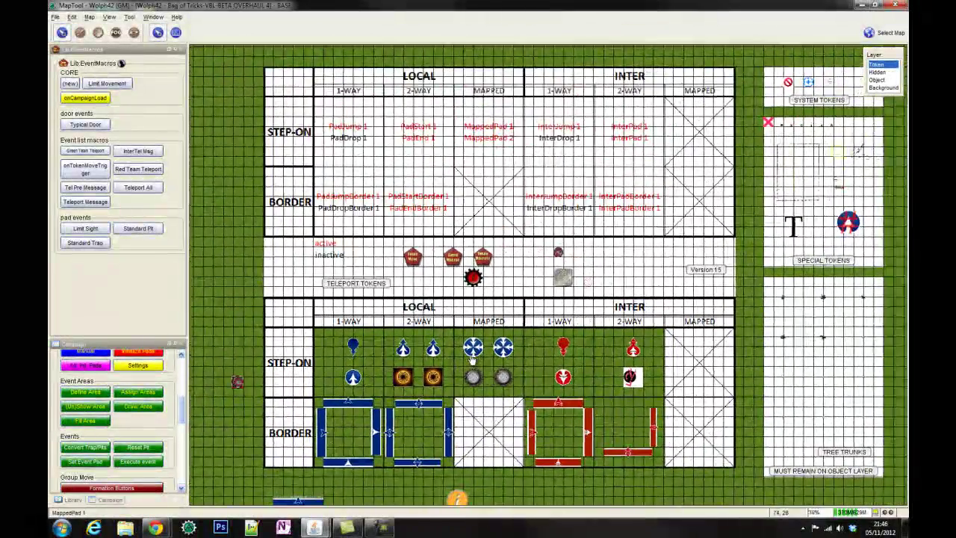
drag(471, 358, 472, 375)
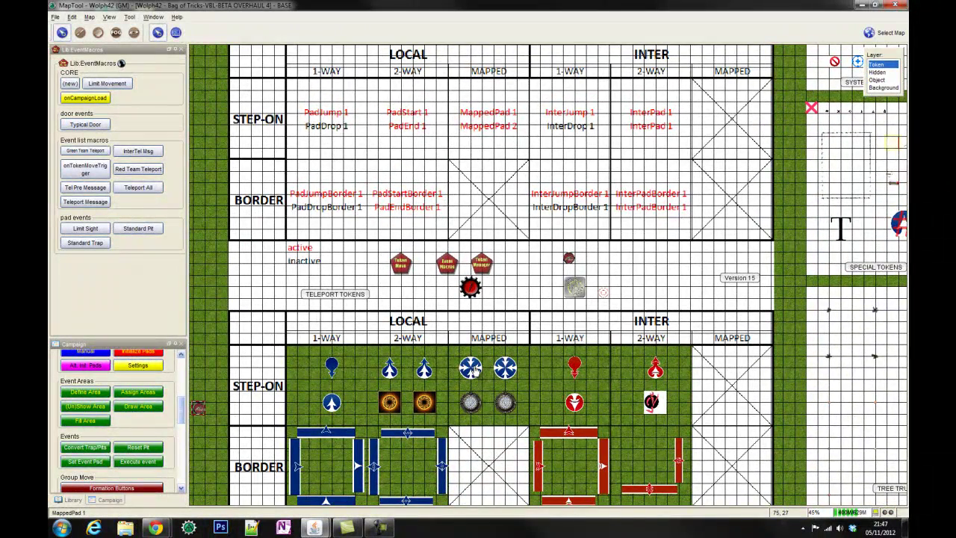
key(ctrl+g)
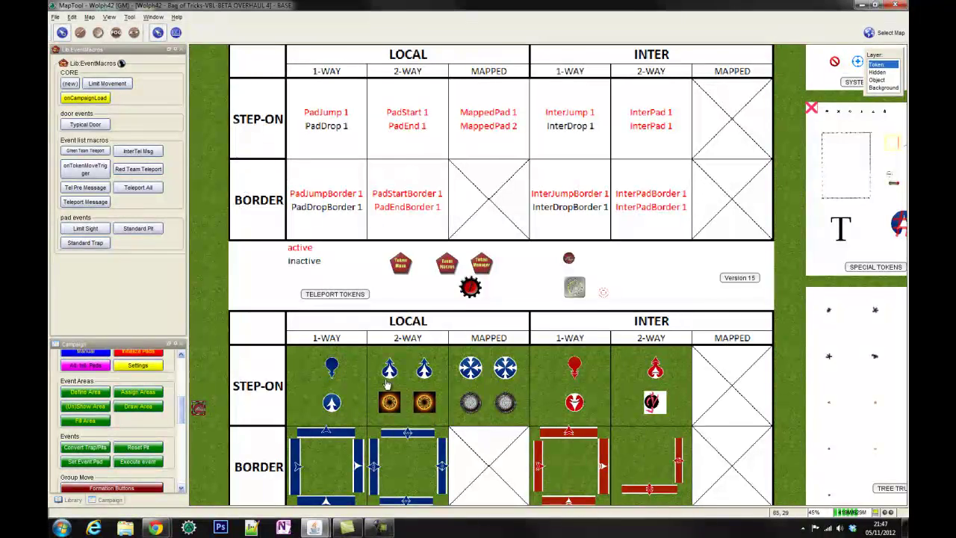
key(space)
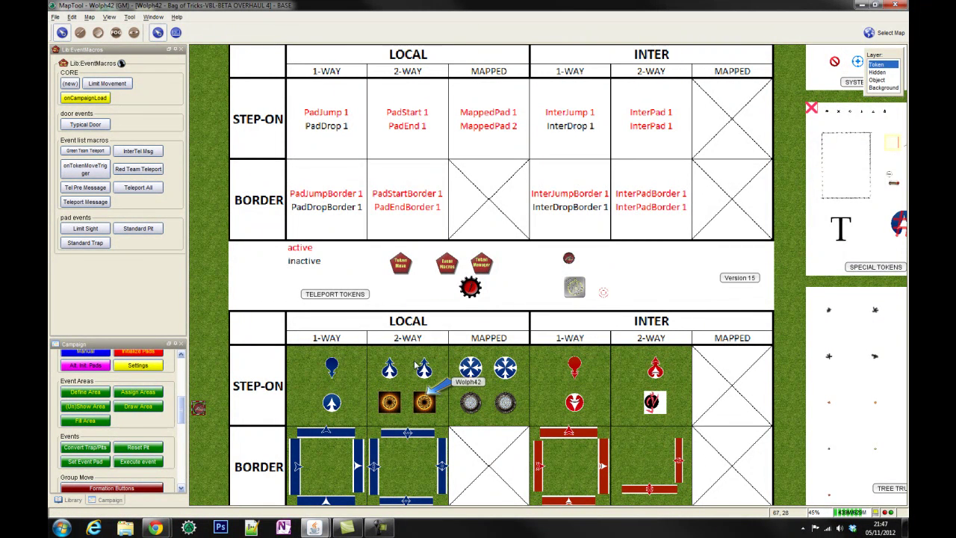
Step: Open the PadStart 2 token for editing, replace the number in its name with a word, and discard the edit
mouse_move(389, 404)
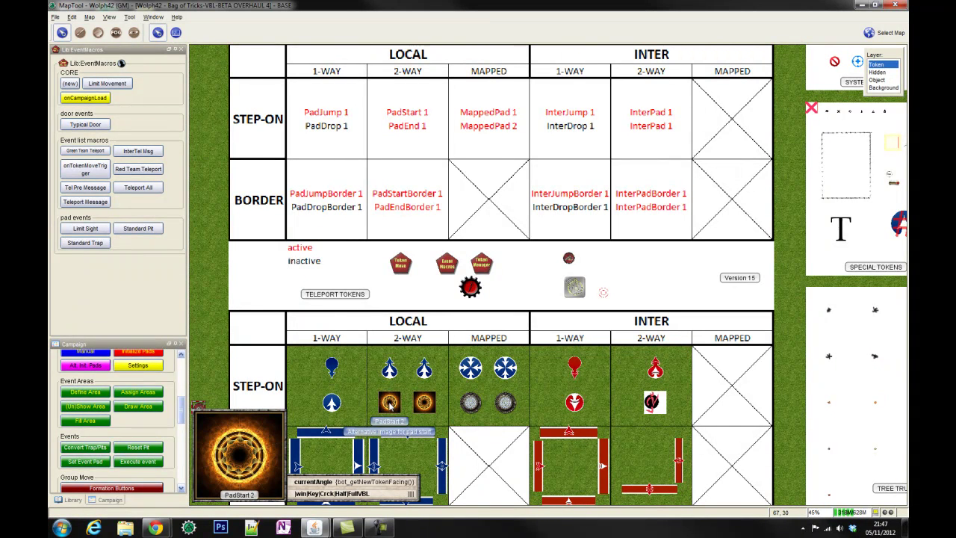
double_click(389, 404)
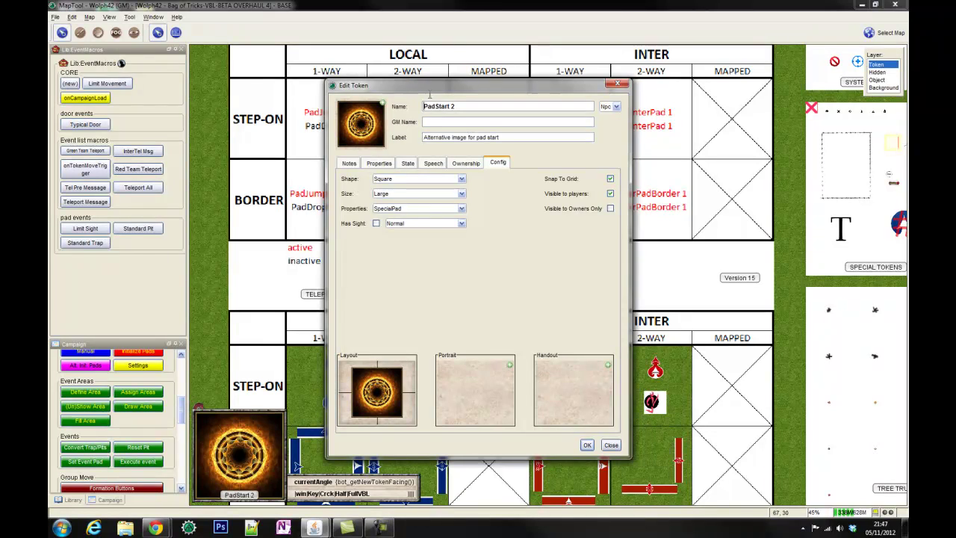
drag(423, 106, 449, 106)
click(467, 106)
key(BackSpace)
key(BackSpace)
text(abraham)
drag(451, 106, 478, 107)
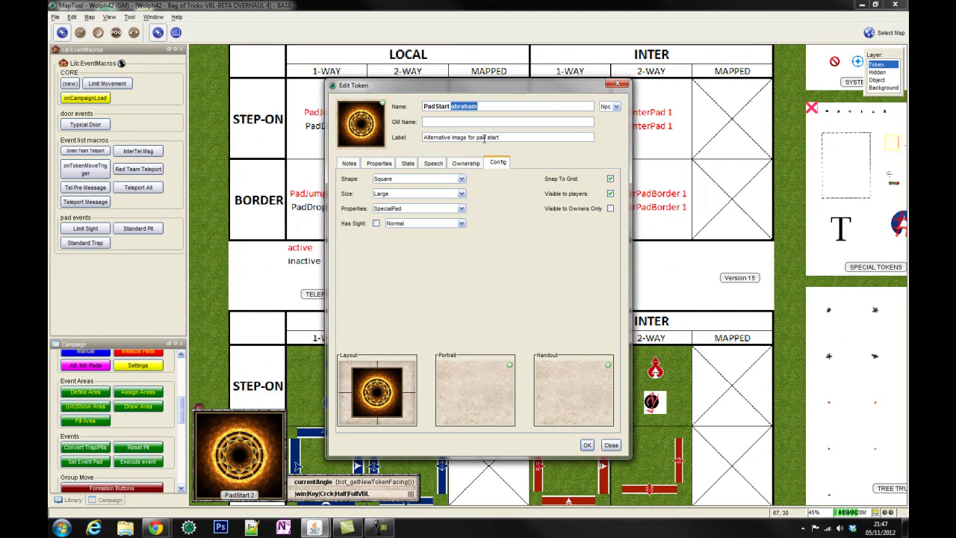
click(616, 85)
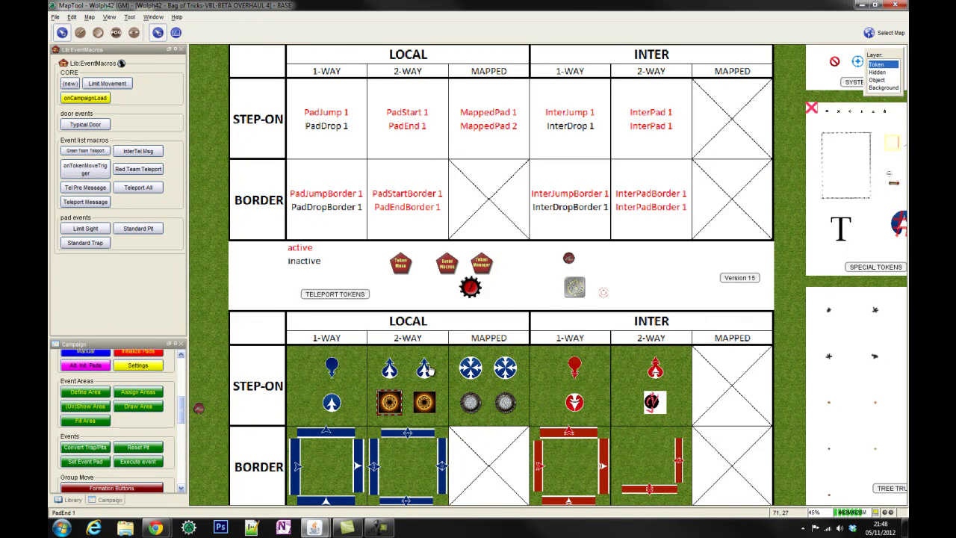
Step: Run Initialize Pads and accept the MappedPad links 4, 1d4, 1d4 and 1d4 for Example Map of Special pads
scroll(115, 397, up, 3)
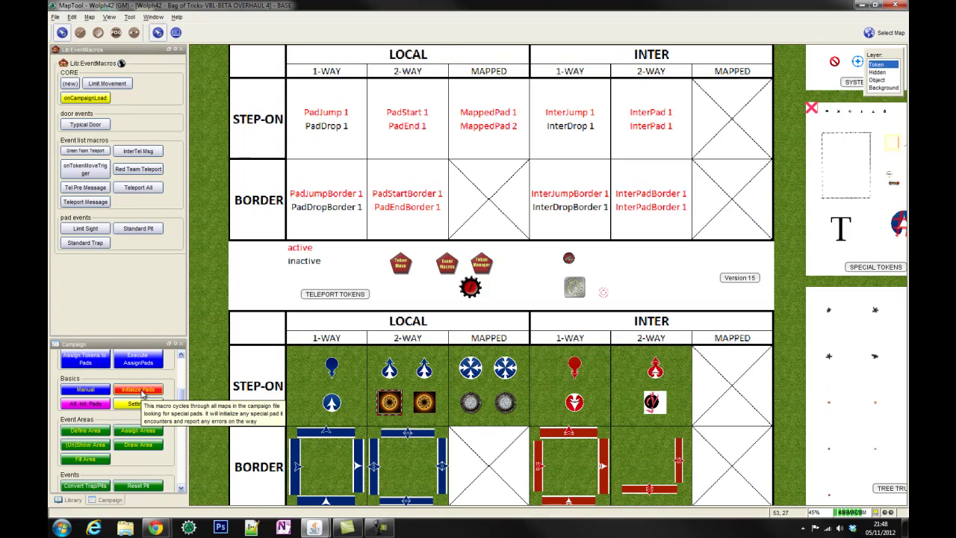
click(143, 391)
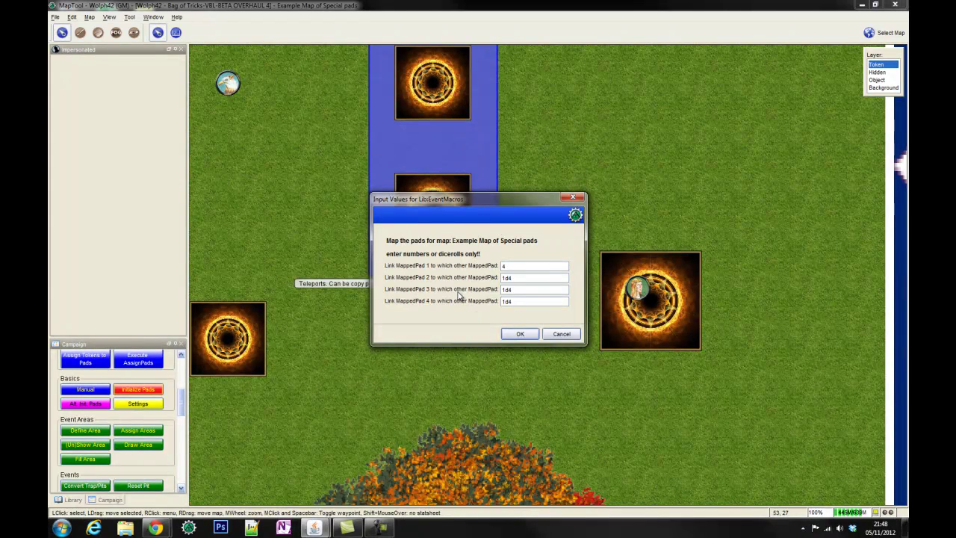
click(520, 334)
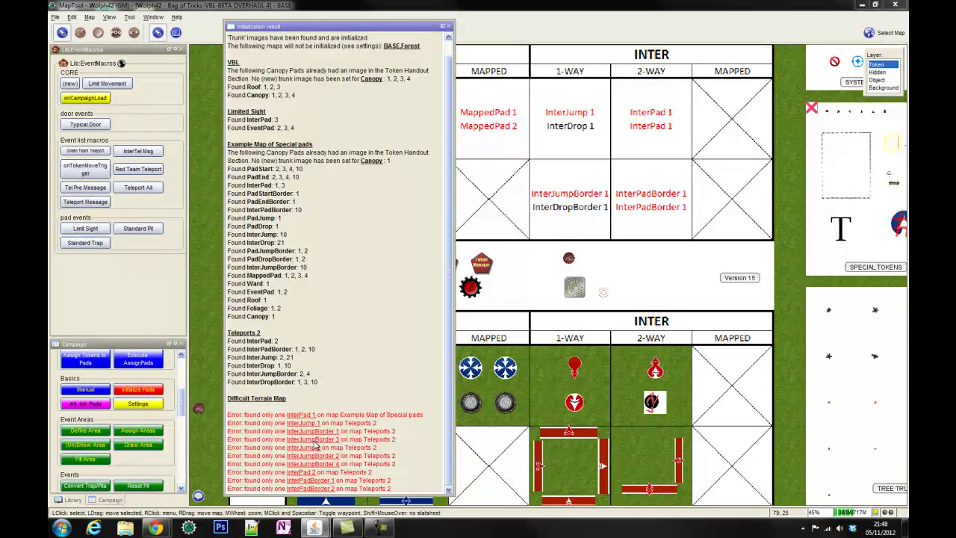
Step: Examine the found pads and error lines for each map in the Initialization result window and close it
scroll(341, 342, up, 2)
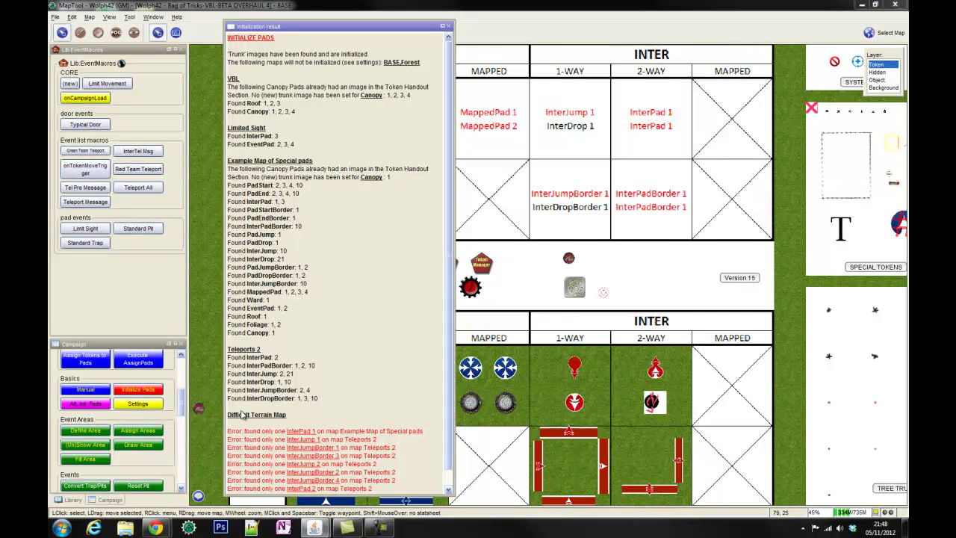
scroll(272, 406, down, 1)
scroll(275, 407, up, 1)
drag(230, 438, 430, 433)
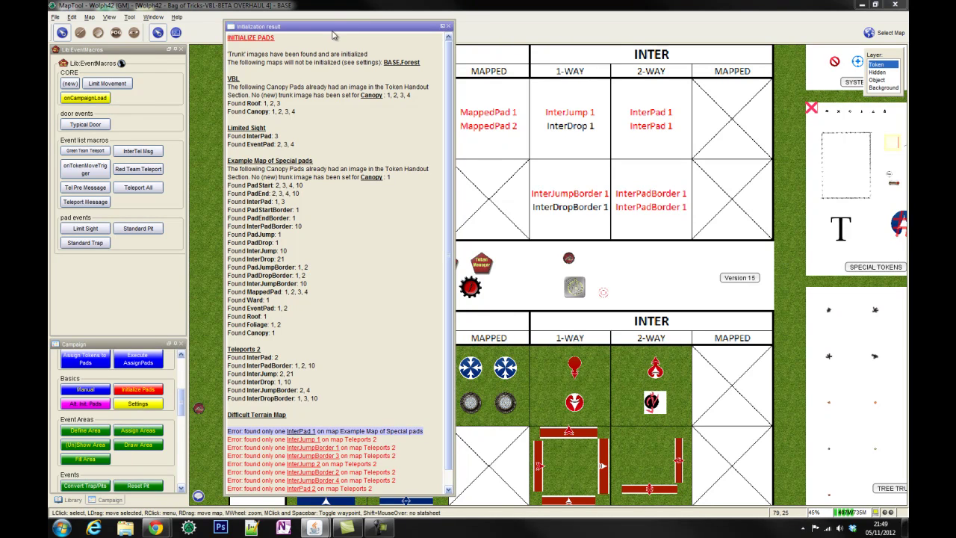
drag(334, 30, 375, 31)
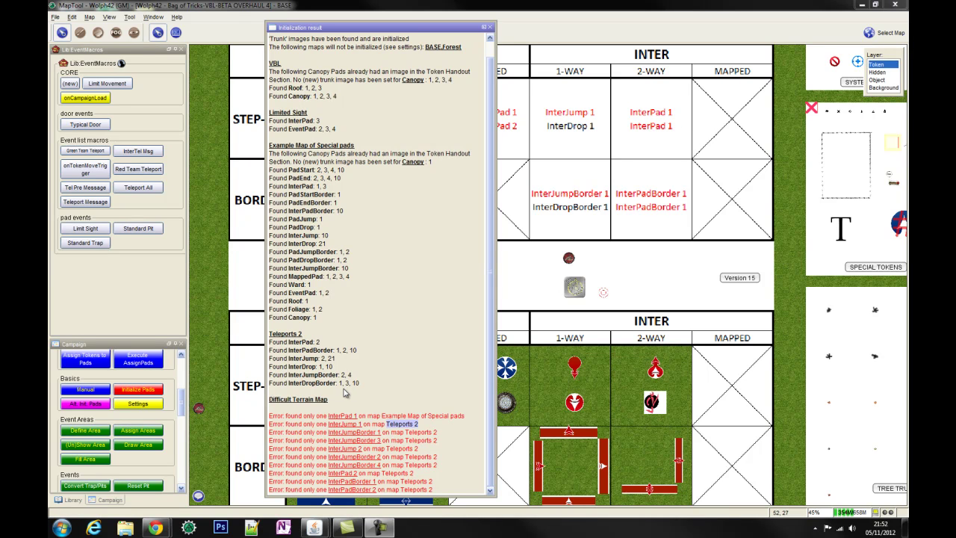
click(488, 30)
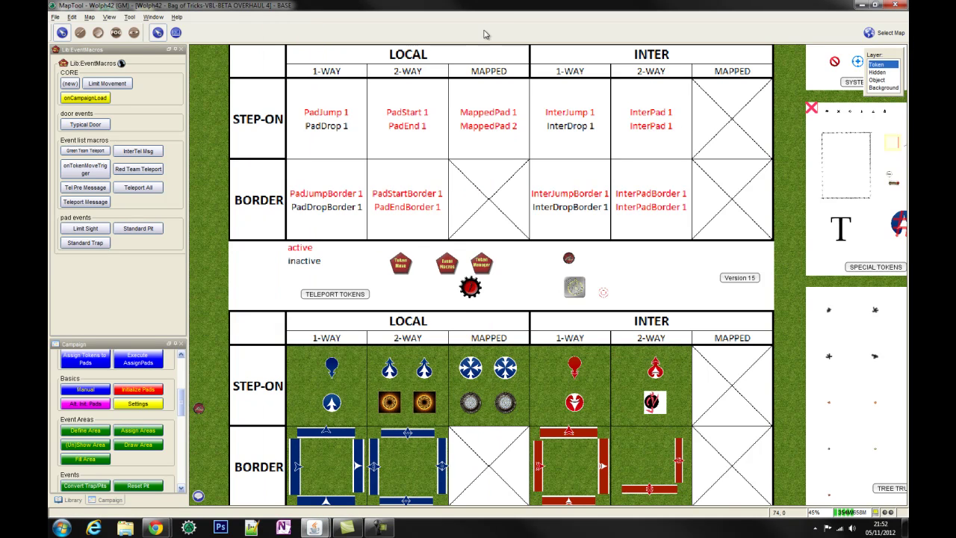
Step: Point out the local 2-way pads, switch to the Object layer, and move the PadStart 1 pad closer to PadEnd 1
drag(324, 345, 294, 394)
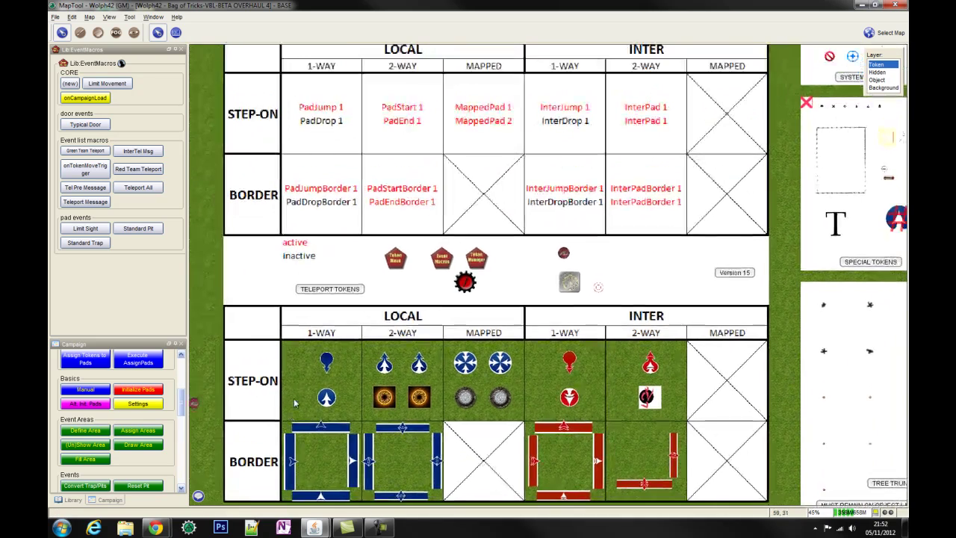
mouse_move(385, 397)
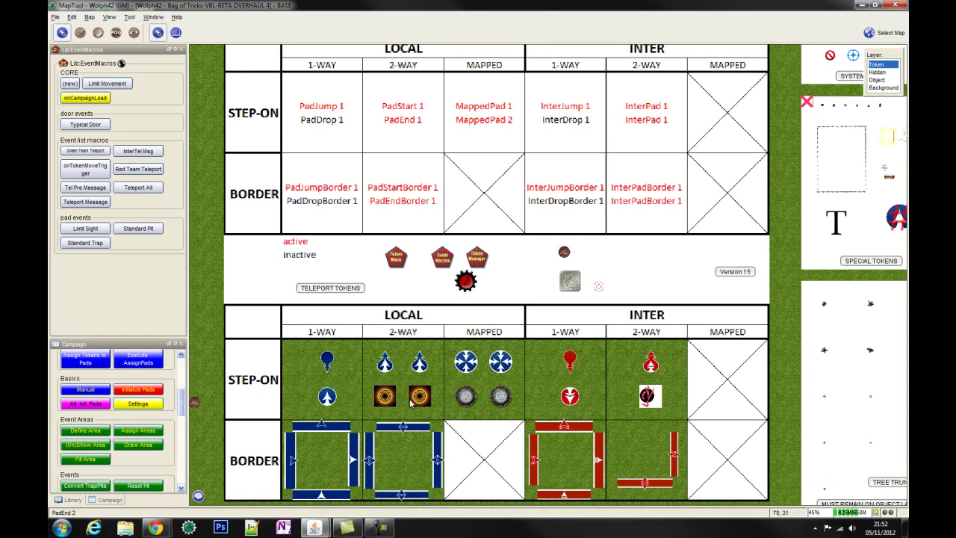
key(space)
click(878, 80)
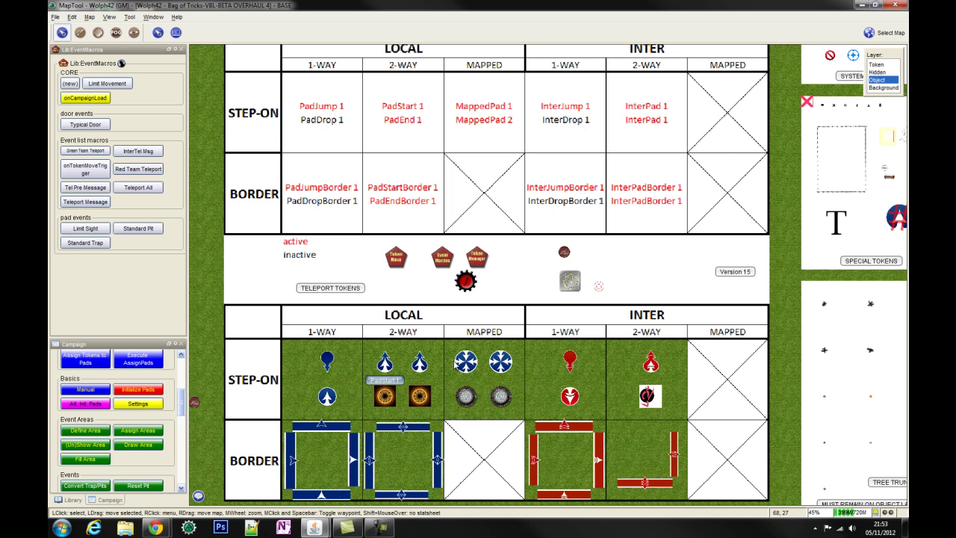
drag(385, 364, 397, 363)
click(545, 274)
Step: Place the Eagle image from the resource library over the PadEnd 1 pad and shrink it to about the pad's size
click(73, 499)
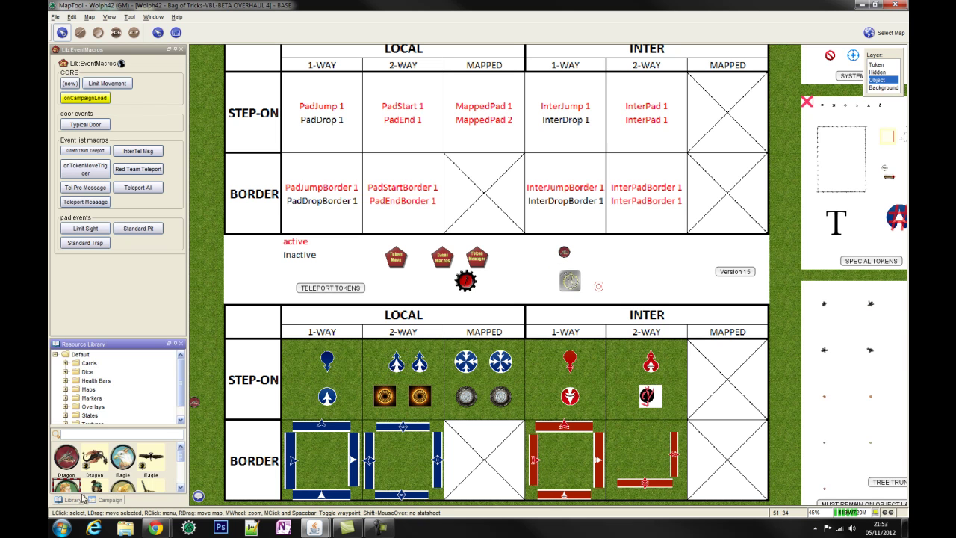
drag(420, 366, 419, 368)
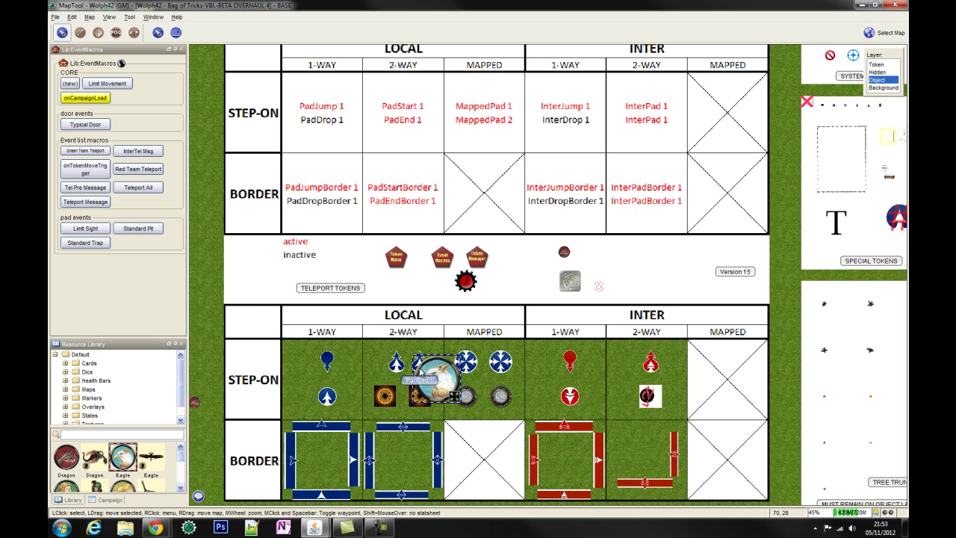
drag(454, 398, 428, 369)
scroll(426, 367, up, 10)
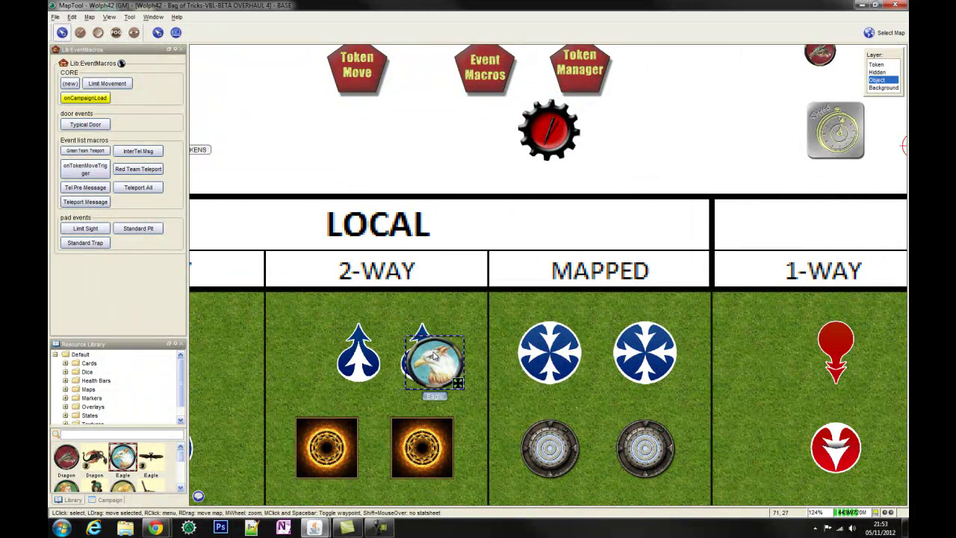
Step: Change the Eagle image over the PadEnd 1 pad to a different layer
right_click(433, 359)
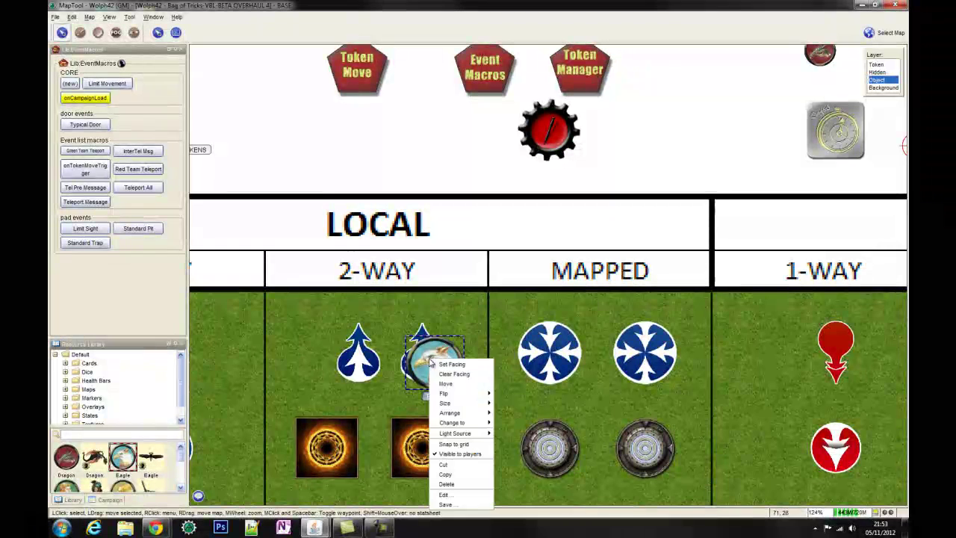
mouse_move(455, 422)
click(508, 425)
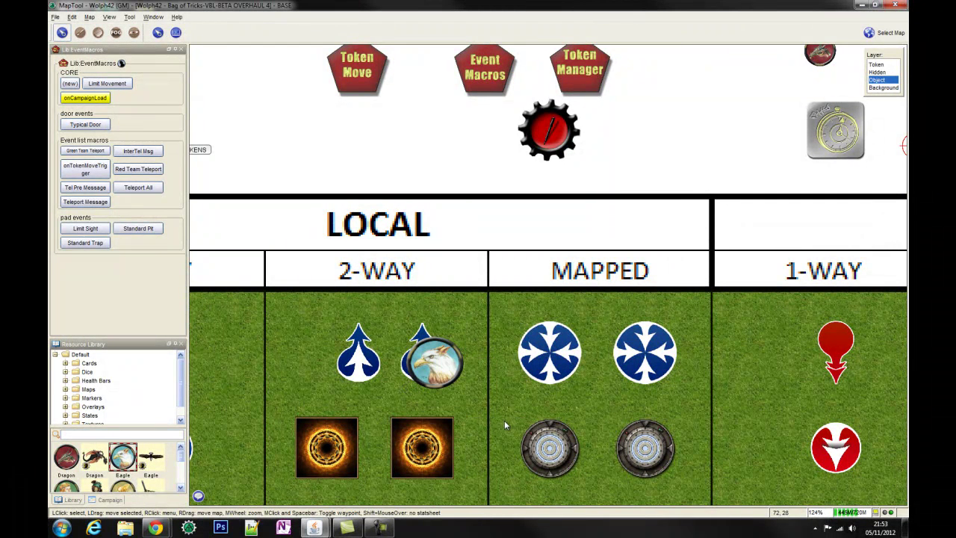
Step: Switch to the Token layer and move the Eagle token off the PadEnd 1 pad and back onto it
click(876, 65)
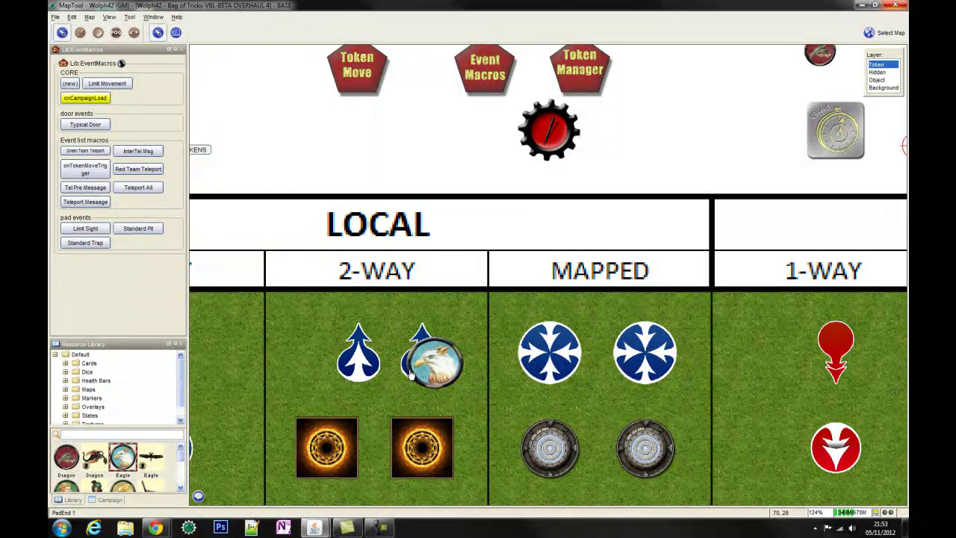
drag(433, 359, 475, 307)
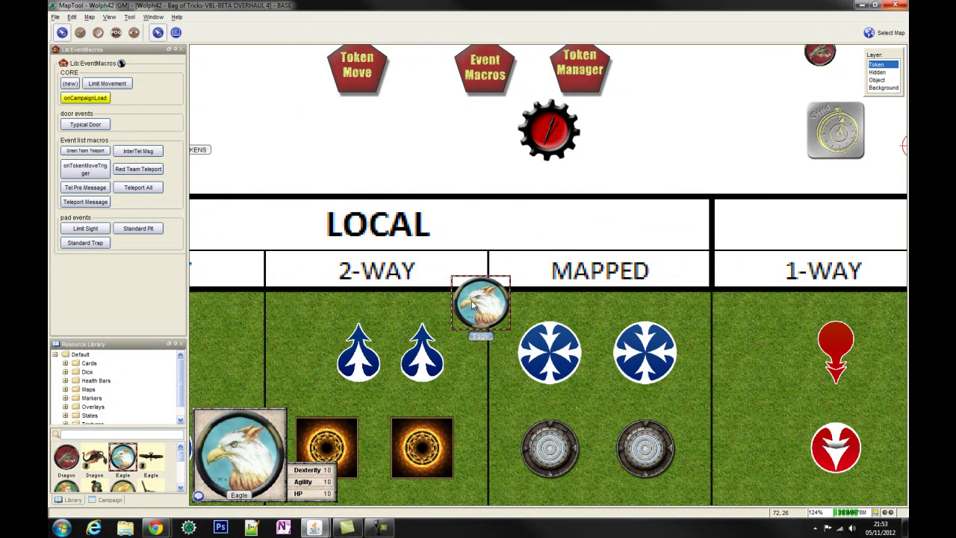
drag(472, 304, 430, 365)
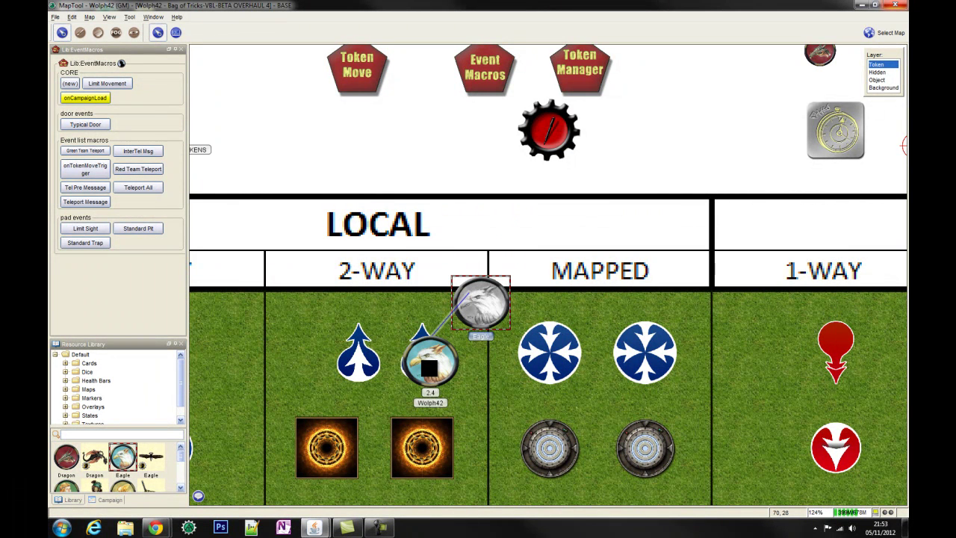
drag(430, 364, 424, 364)
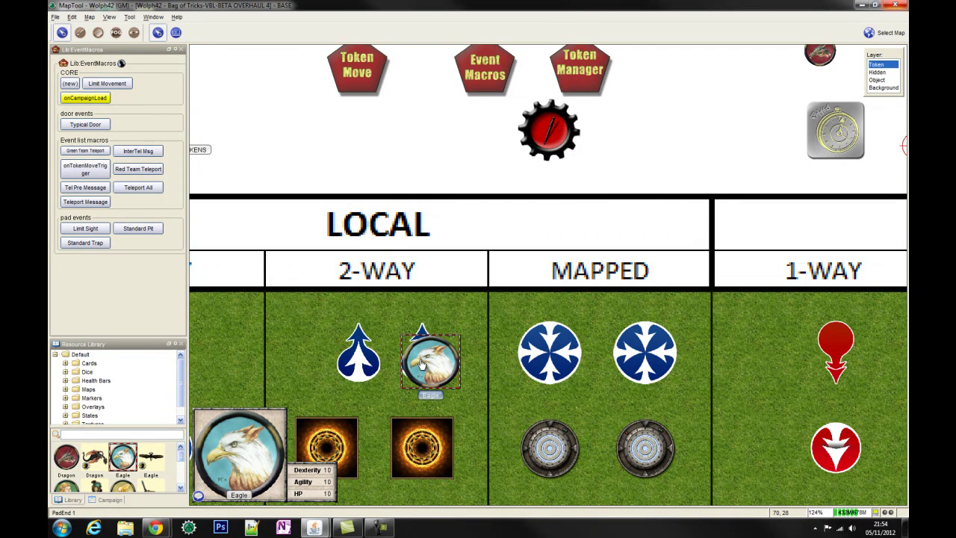
Step: Move the Eagle token away from the local 2-way pads and delete it from the map
scroll(422, 364, down, 3)
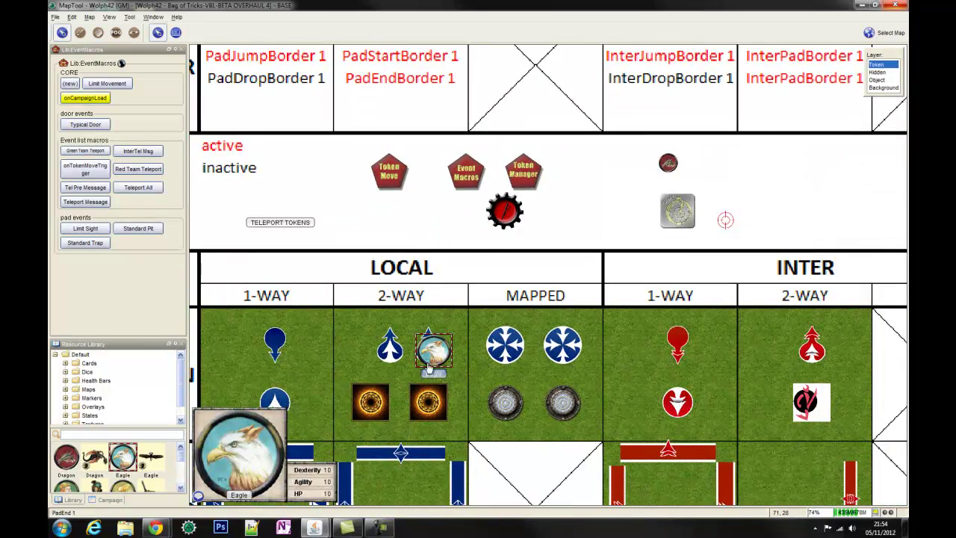
drag(299, 387, 431, 363)
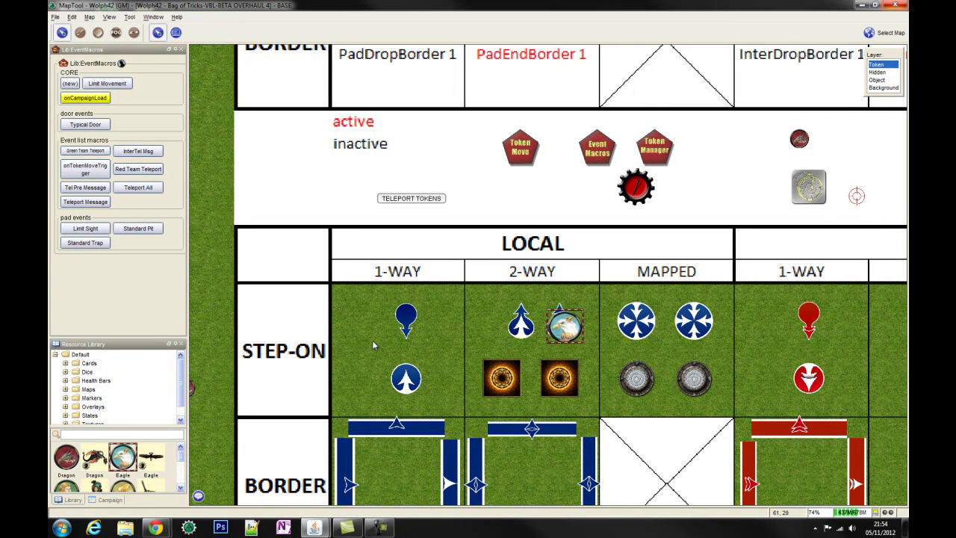
mouse_move(570, 328)
scroll(354, 351, down, 2)
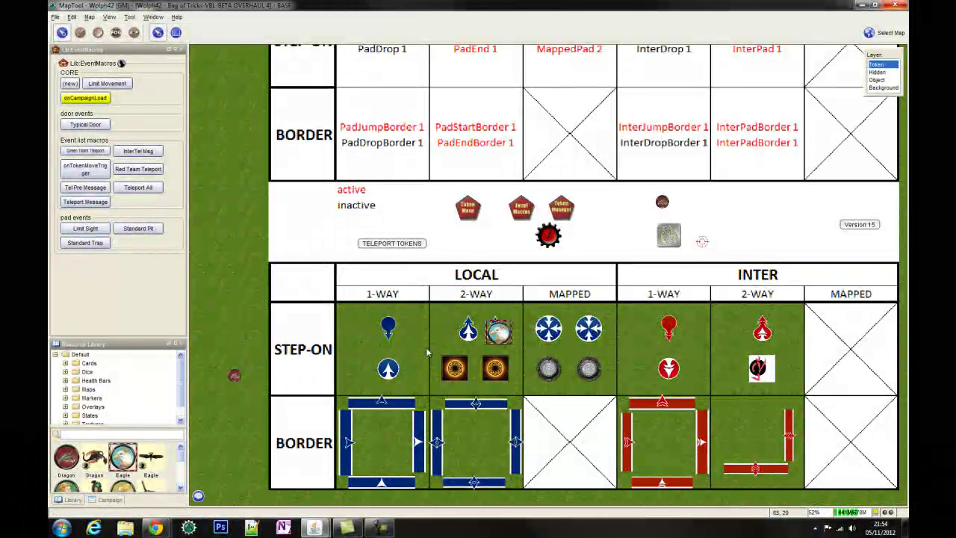
drag(497, 332, 345, 321)
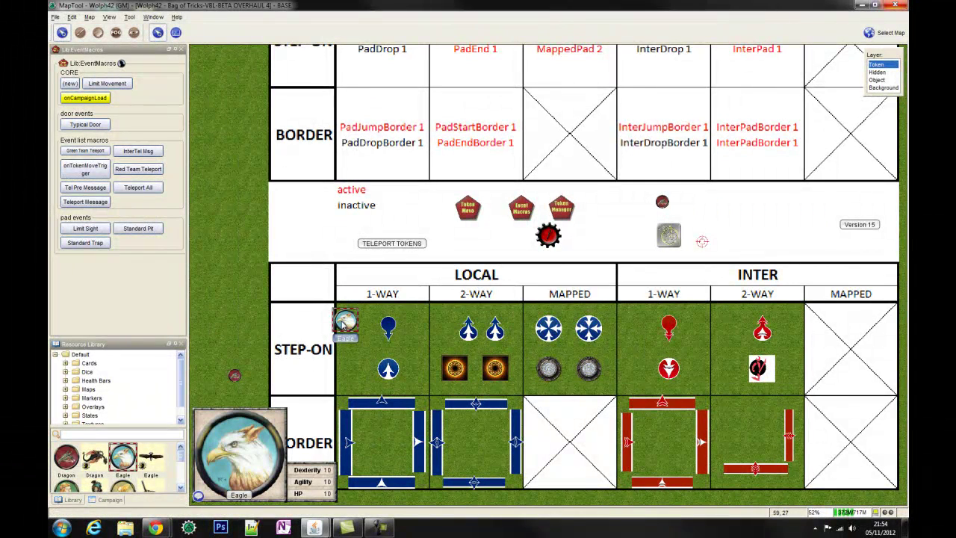
key(Delete)
key(Escape)
Step: Check the configuration of the Dragon token on the grass beside the table and close its edit dialog
click(235, 377)
double_click(234, 377)
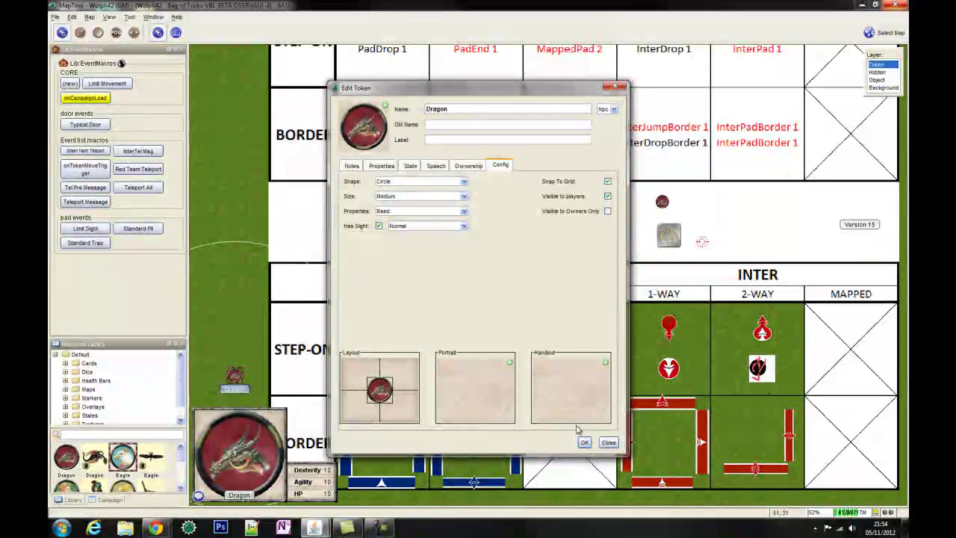
click(607, 442)
Step: Move the Dragon token onto the local 1-way jump pad and the orange 2-way portal pad to trigger teleports
drag(235, 377, 353, 360)
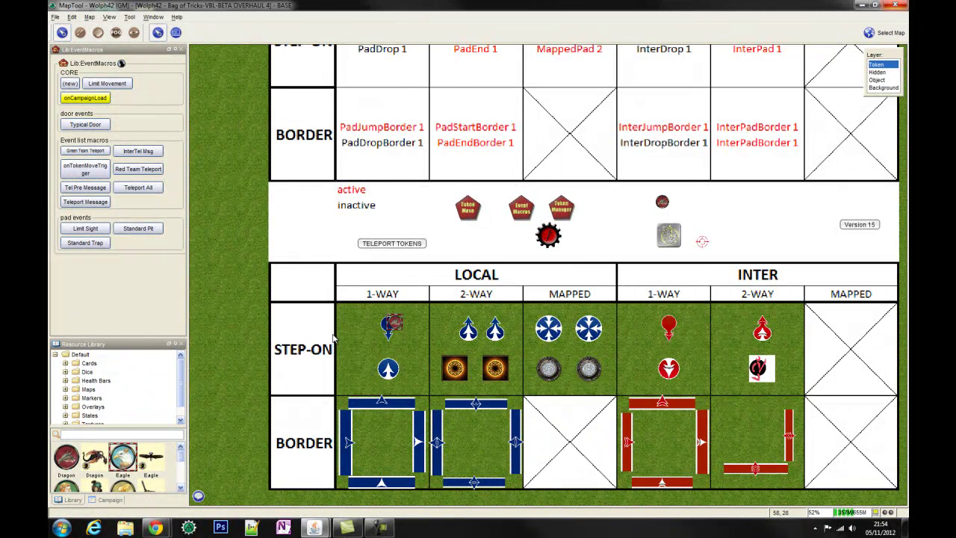
mouse_move(395, 322)
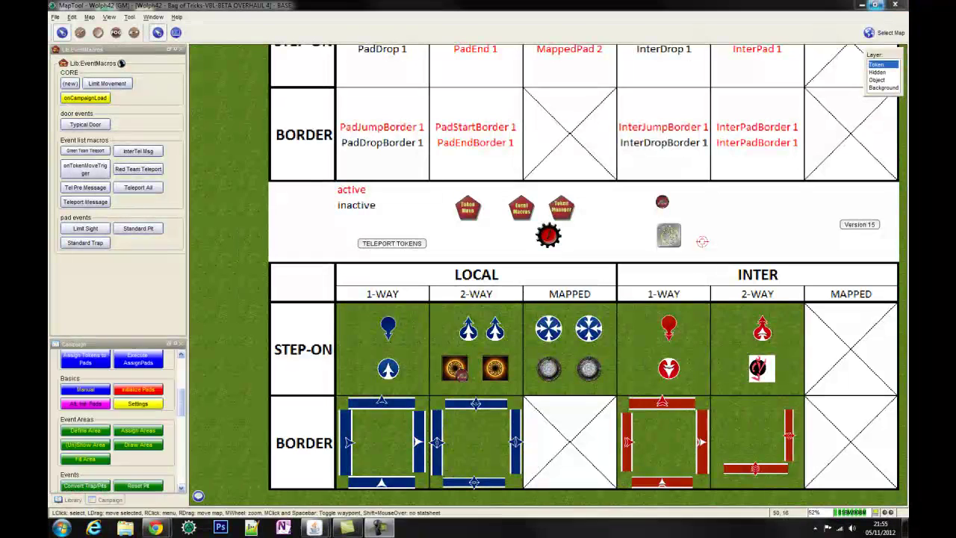
click(463, 378)
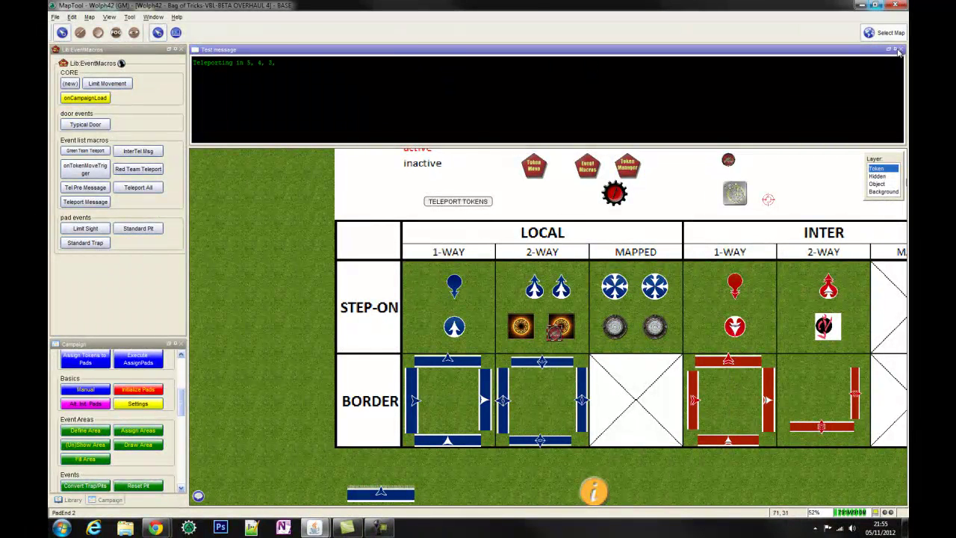
Step: Set the events before and after teleport on the same map to <none>, save the settings, and close the Test message window
click(135, 408)
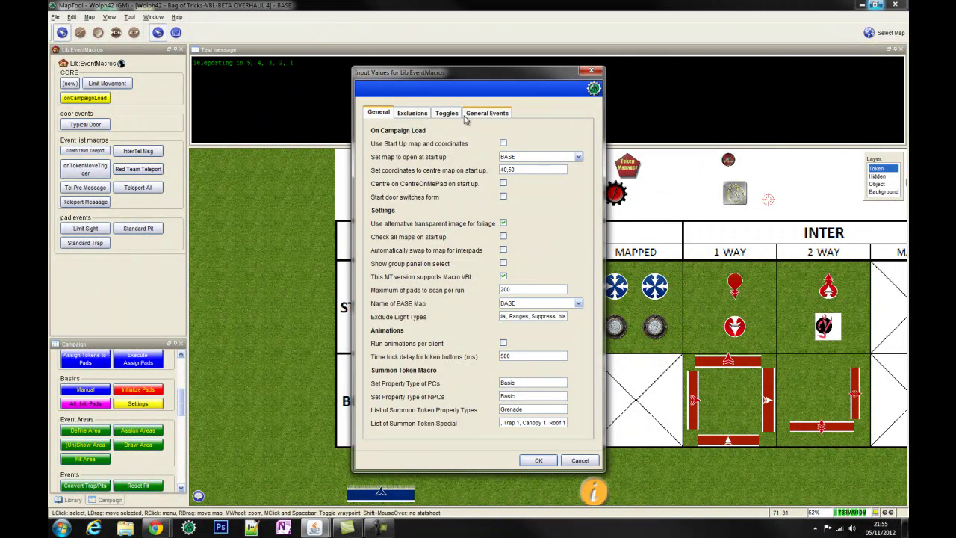
click(471, 113)
click(482, 217)
click(481, 233)
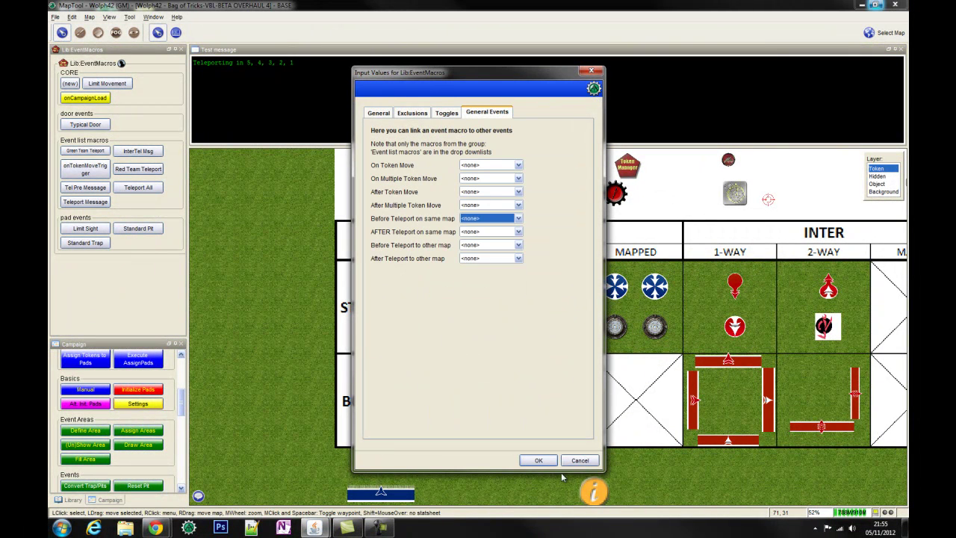
click(535, 461)
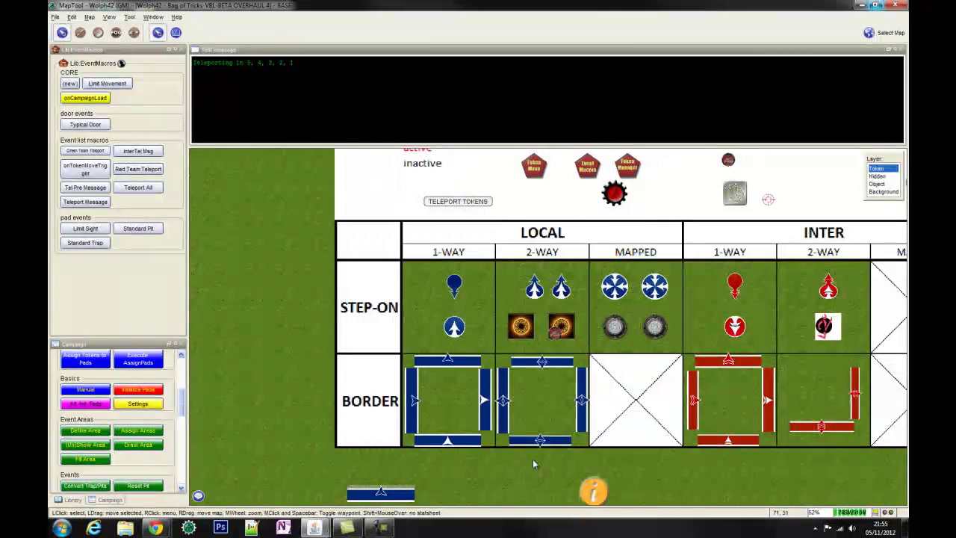
click(897, 50)
Step: Move the Dragon token across the orange 2-way portal pads and step it around on the 1-way PadDrop 1 pad
drag(481, 238, 493, 271)
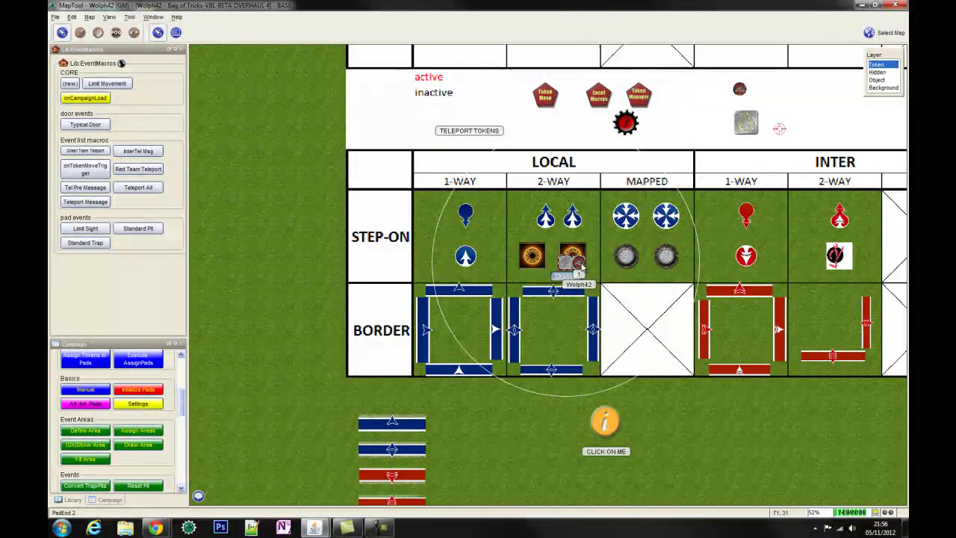
drag(567, 266, 486, 263)
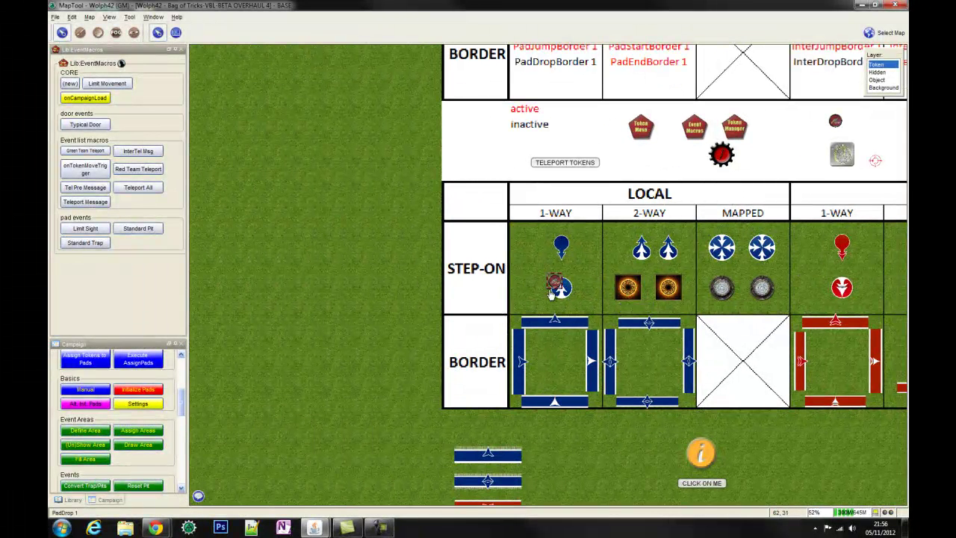
click(552, 288)
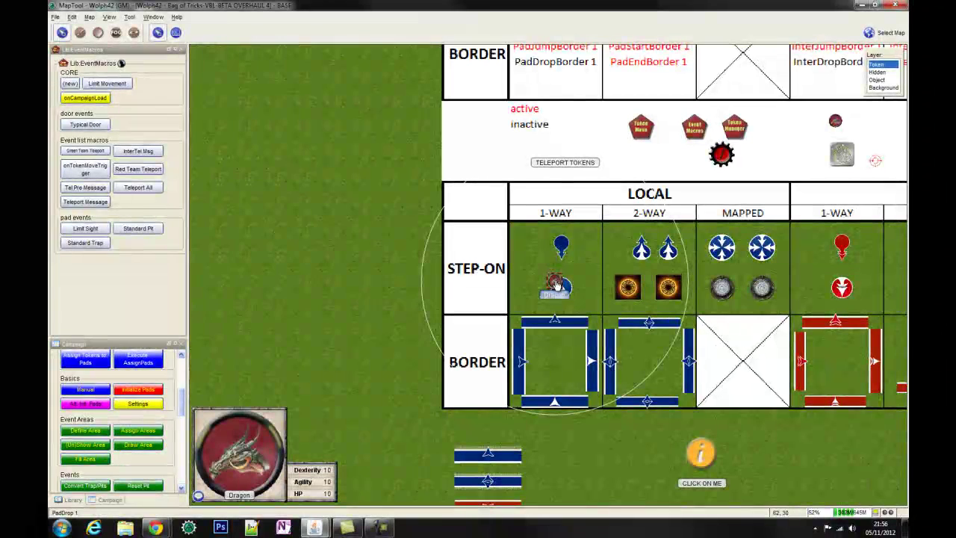
drag(556, 285, 570, 287)
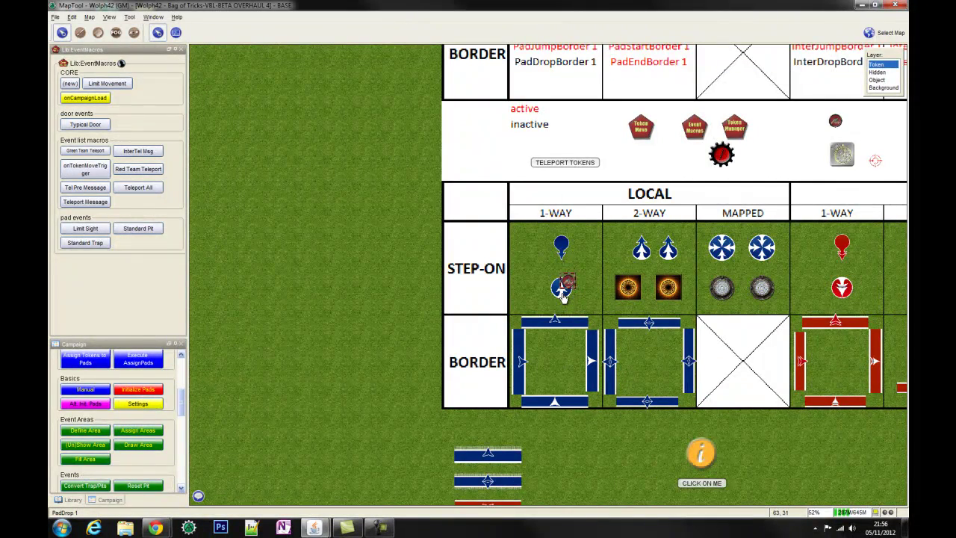
drag(648, 265, 483, 294)
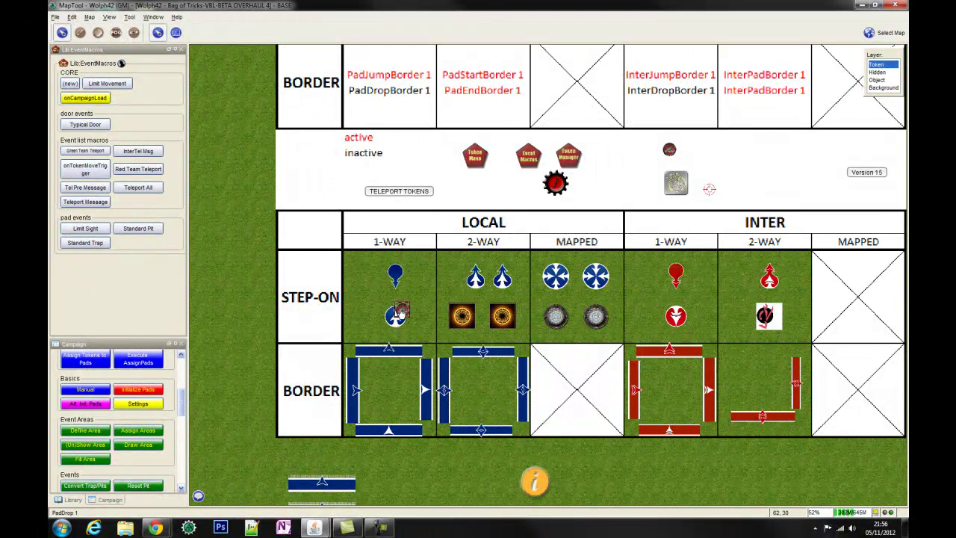
Step: Place the Dragon token beside the local mapped pads, switch to the Object layer, and check the MappedPad names
drag(401, 310, 550, 278)
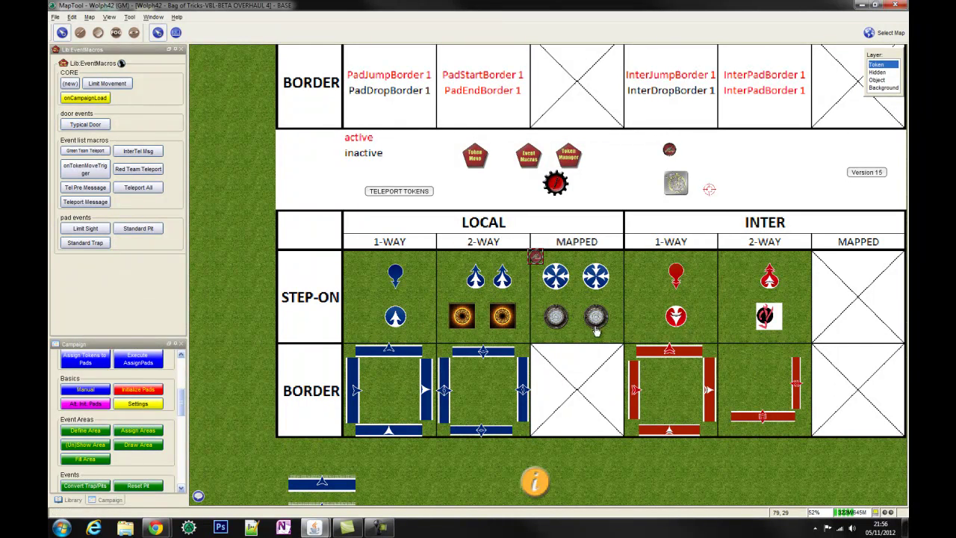
click(557, 278)
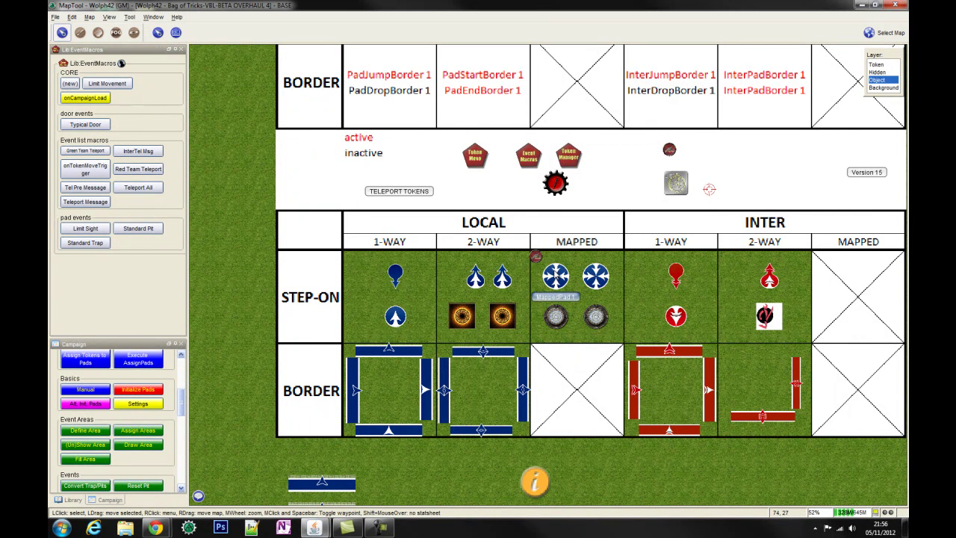
click(598, 276)
click(596, 316)
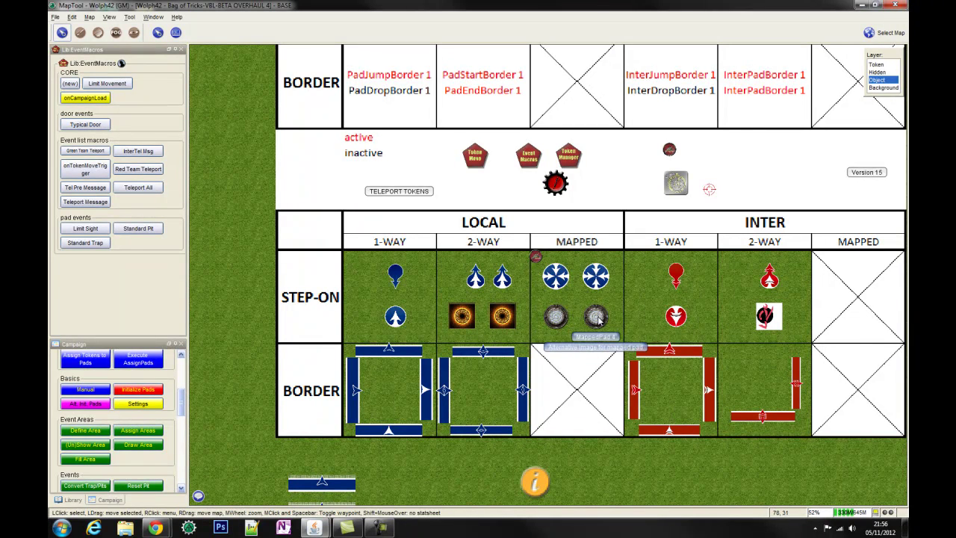
click(556, 278)
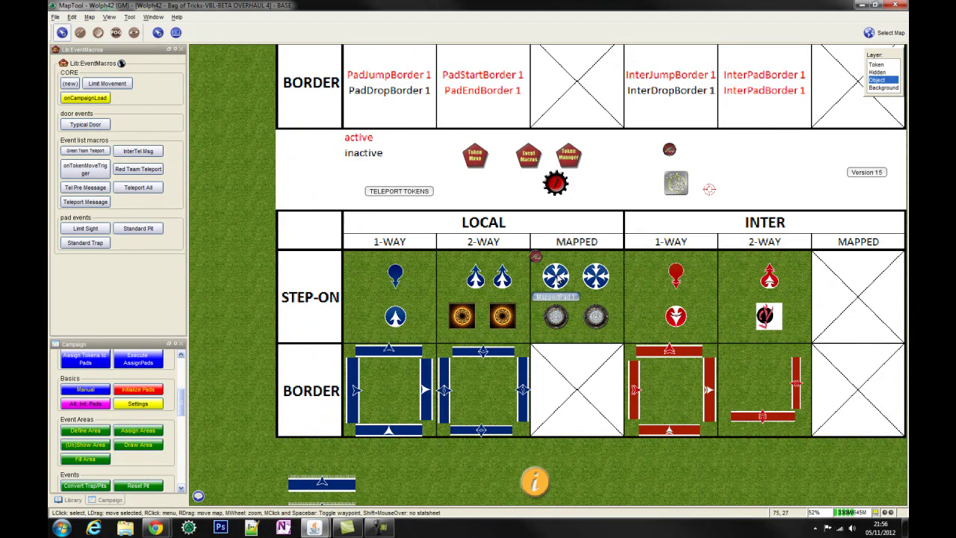
Step: Initialize the pads, accepting MappedPad 1 linked to 4 and MappedPads 2 to 4 to 1d4 on both maps, and close the result window
click(133, 389)
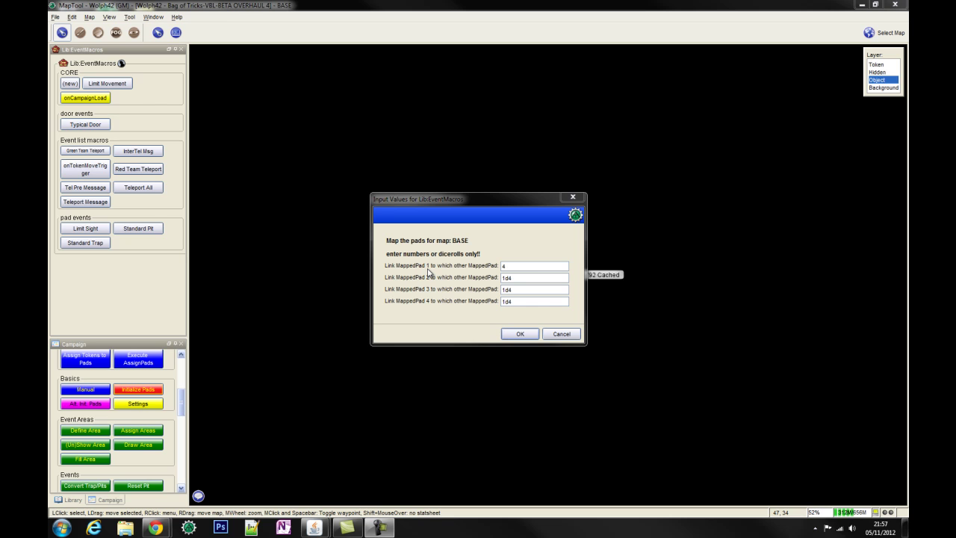
click(516, 266)
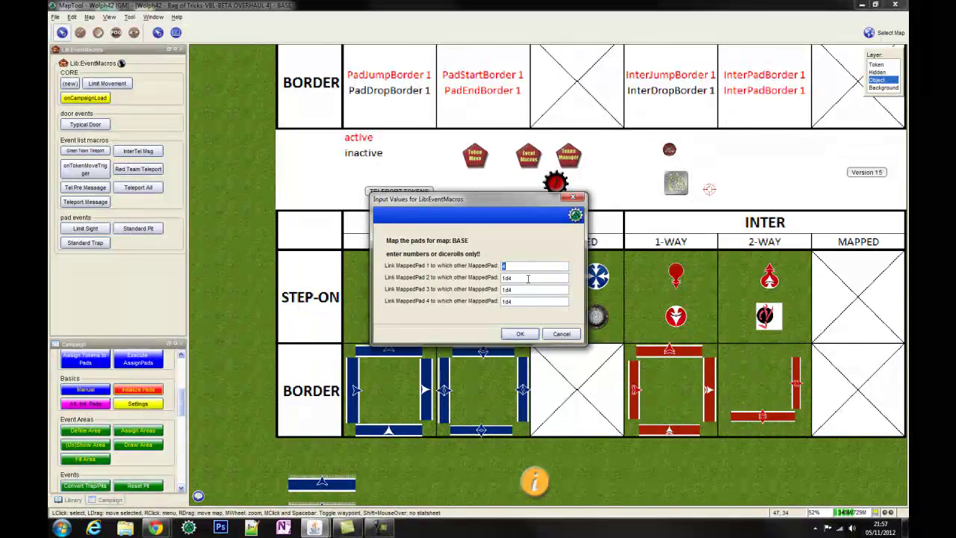
click(527, 278)
click(526, 291)
click(525, 300)
click(520, 333)
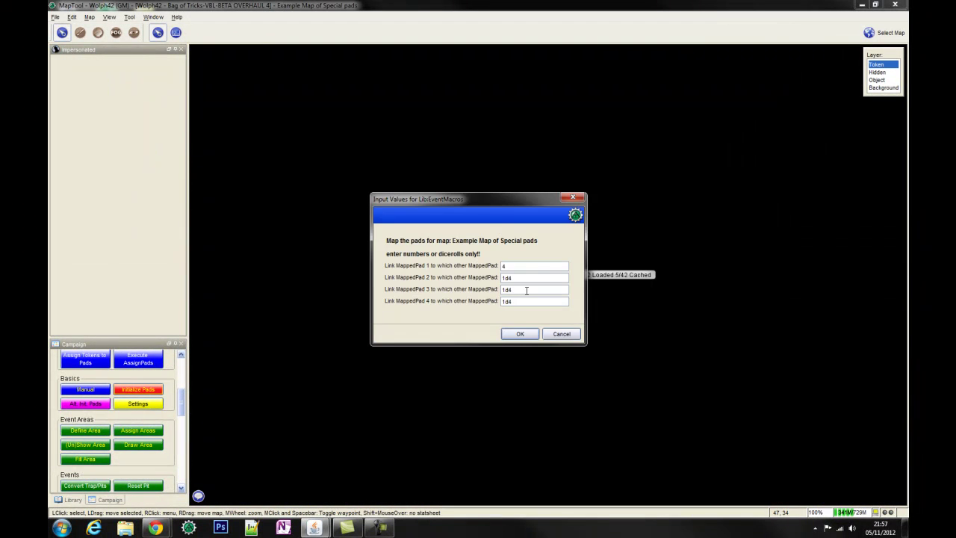
click(513, 336)
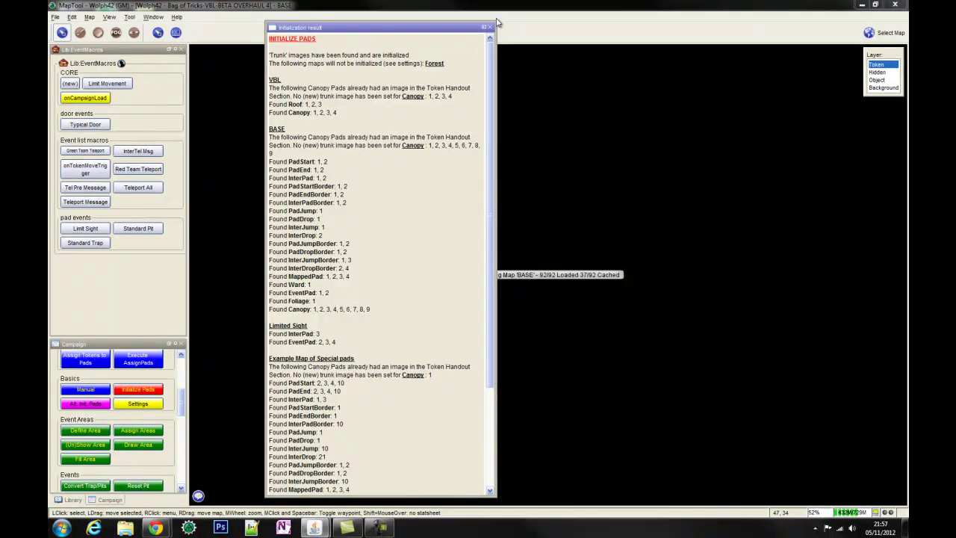
click(490, 27)
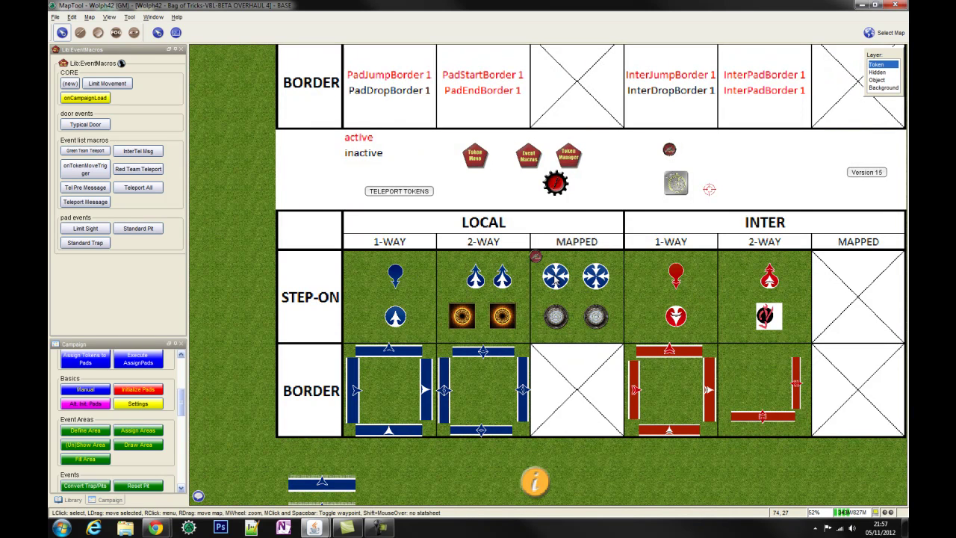
Step: Move the Dragon token repeatedly onto the local mapped pads to test their teleport links
click(536, 256)
drag(536, 256, 555, 282)
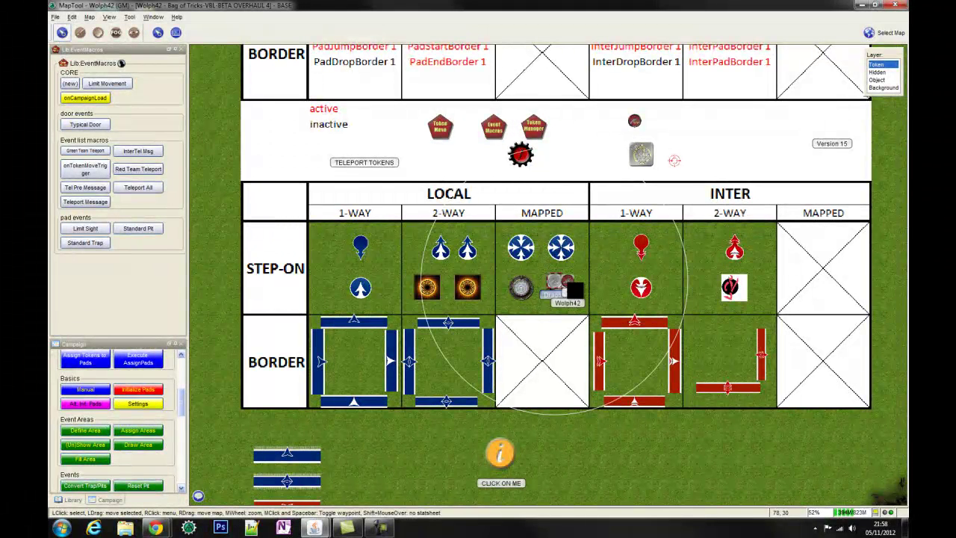
drag(551, 284, 590, 333)
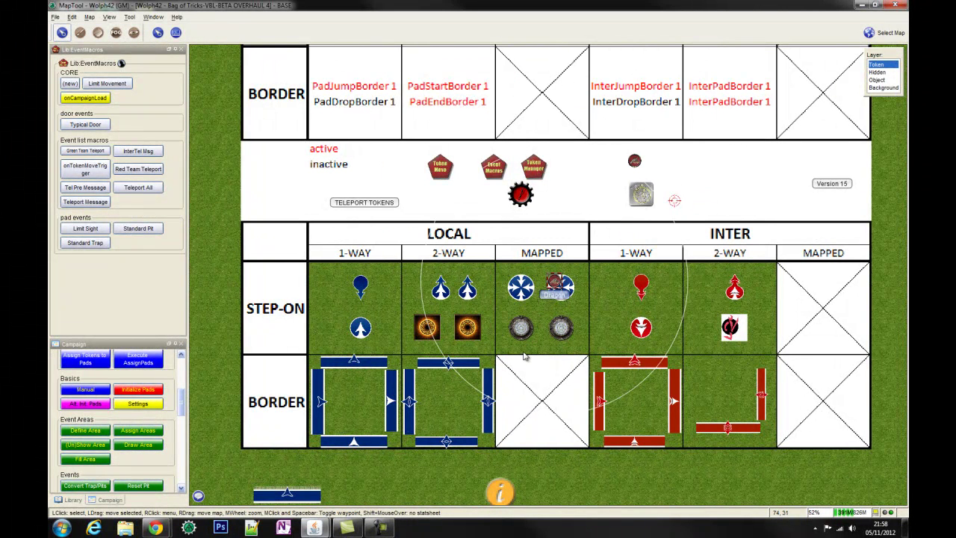
drag(557, 281, 566, 285)
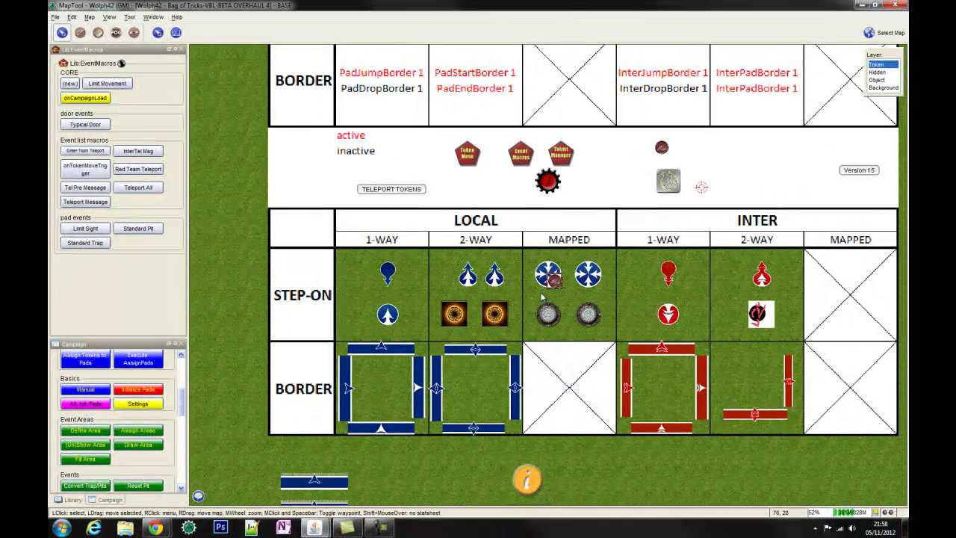
Step: Open the settings, review the Exclusions and Toggles options, and accept them
click(138, 404)
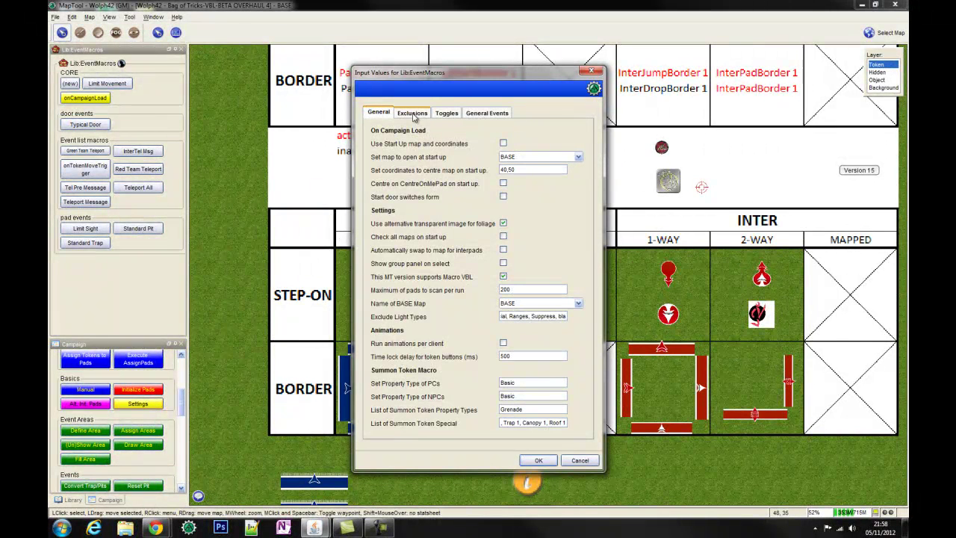
click(420, 113)
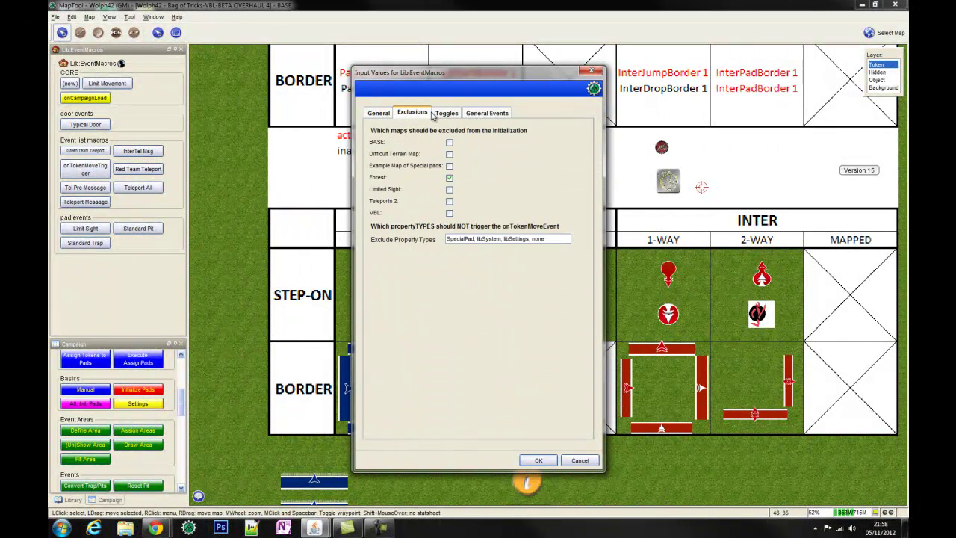
click(442, 113)
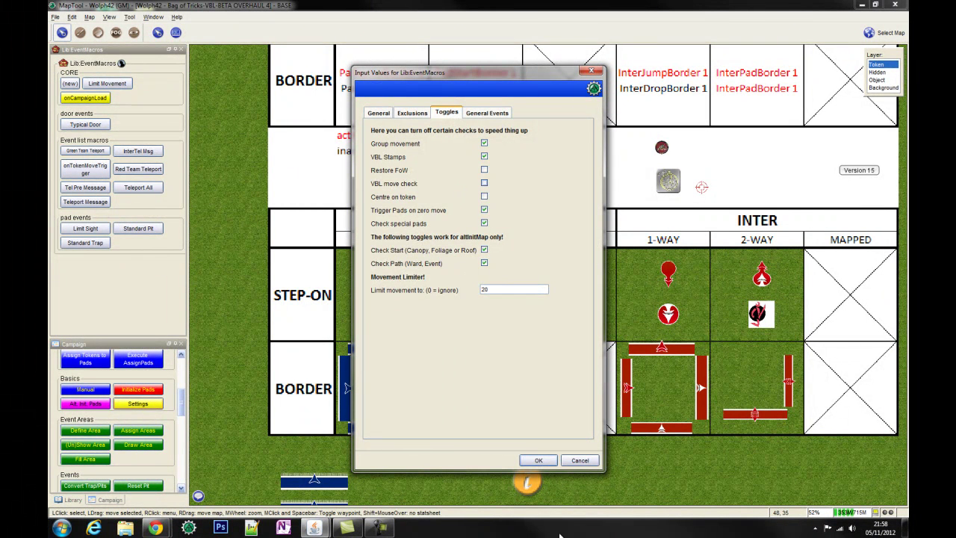
click(535, 459)
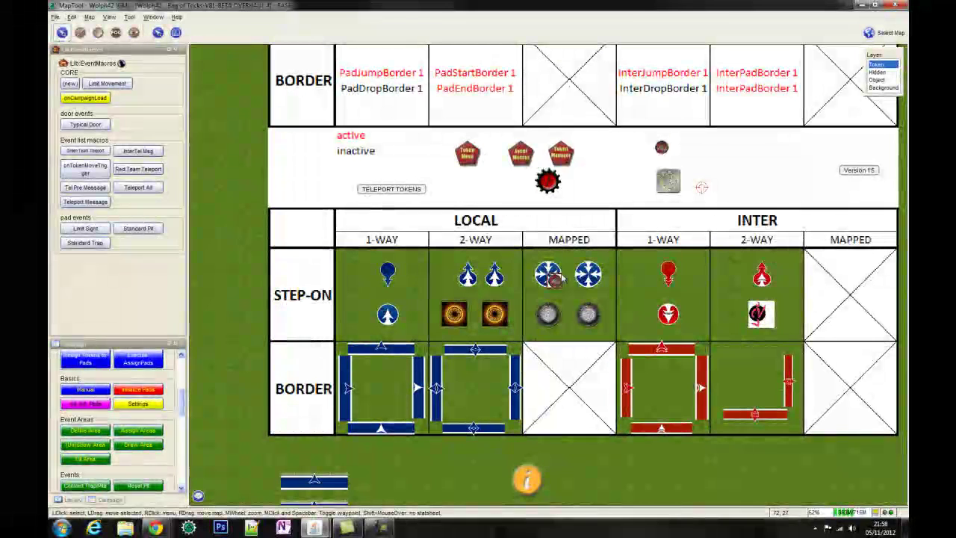
Step: Nudge the Dragon token on the local mapped pads to trigger their teleport again
mouse_move(555, 284)
mouse_down()
mouse_move(555, 259)
mouse_move(555, 271)
mouse_up()
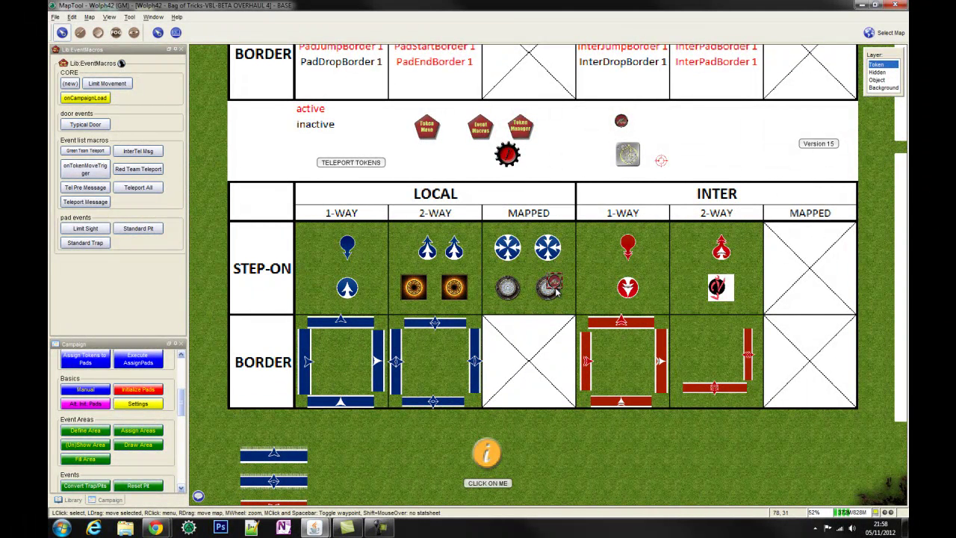
click(556, 288)
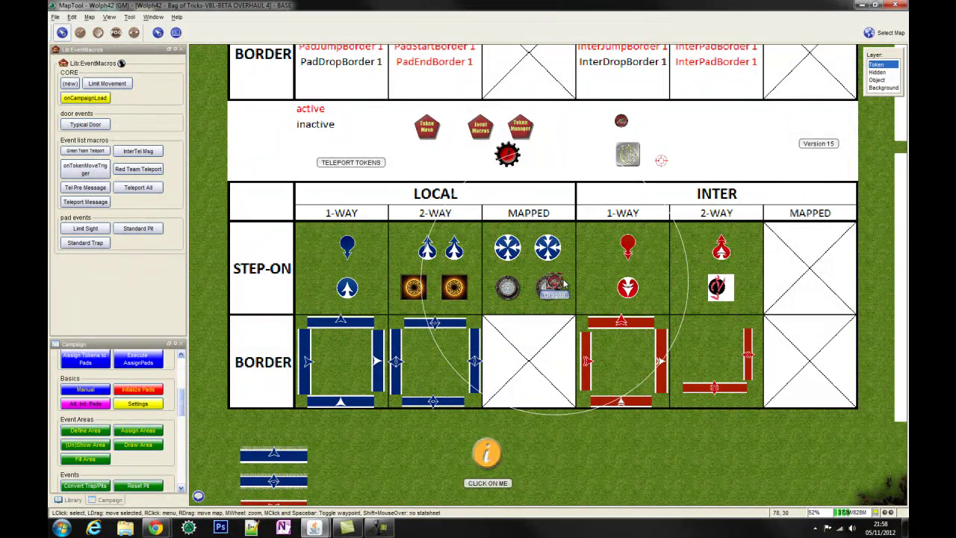
mouse_move(559, 285)
mouse_down()
mouse_move(550, 296)
mouse_move(569, 287)
mouse_up()
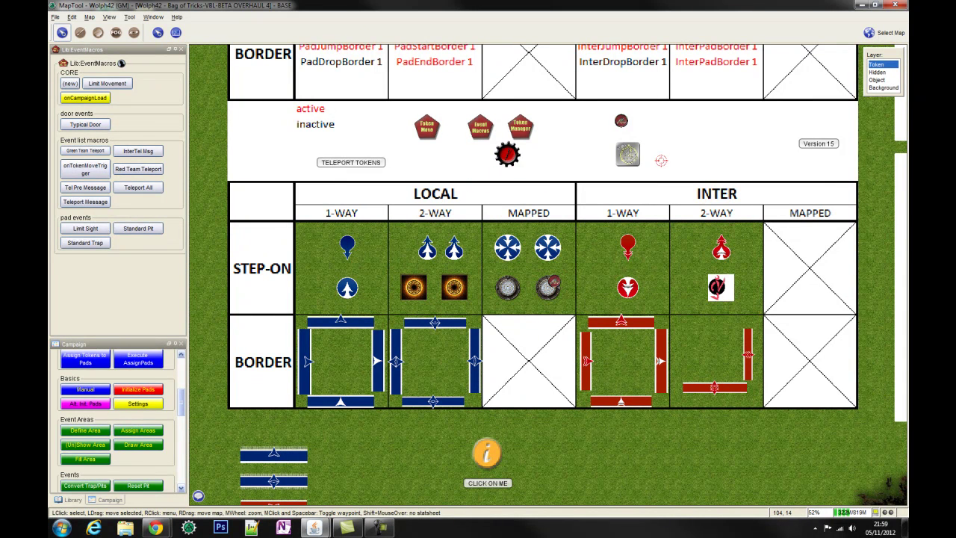
Step: Switch to the Object layer and check the pad names in the Step-On row, selecting InterPad 1
click(877, 80)
click(348, 290)
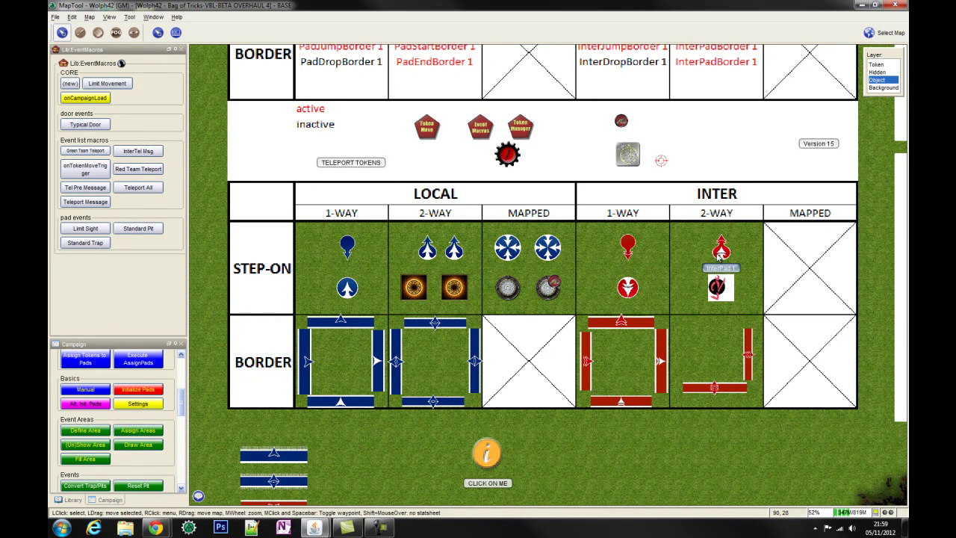
click(719, 254)
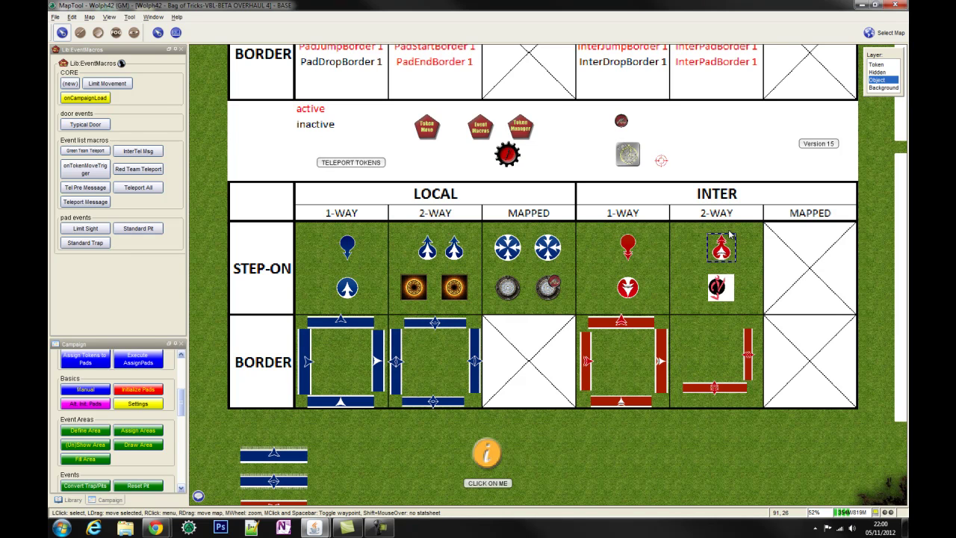
Step: Read through the List of Summon Token Special in the general settings, then cancel the settings dialog
click(139, 408)
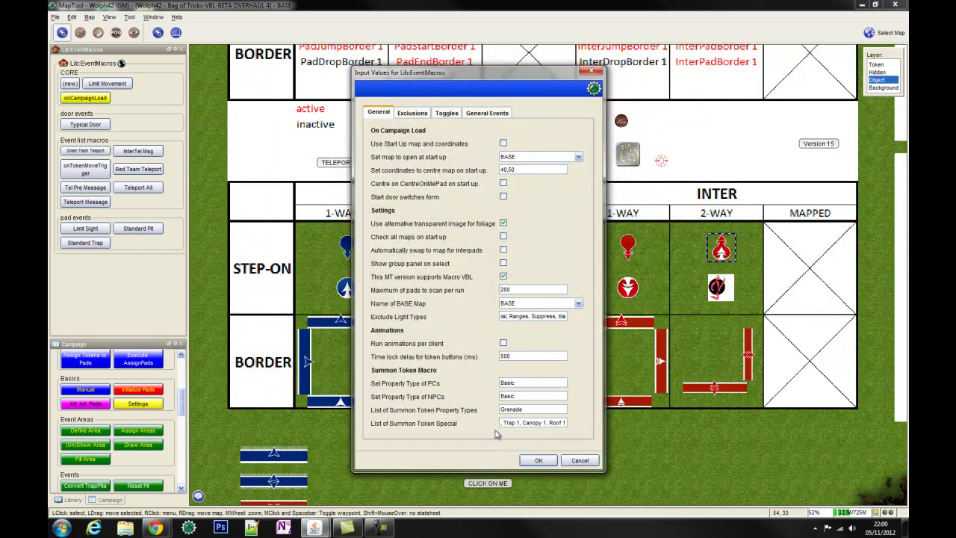
click(449, 114)
click(382, 113)
click(505, 423)
click(504, 422)
key(ctrl+a)
key(ctrl+v)
key(Right)
key(Right)
key(Right)
key(Right)
key(Right)
key(Right)
key(Right)
key(Right)
key(Right)
key(Right)
key(Right)
key(Right)
key(Right)
key(Right)
key(Right)
key(Right)
key(Right)
key(Right)
key(Right)
key(Right)
click(571, 461)
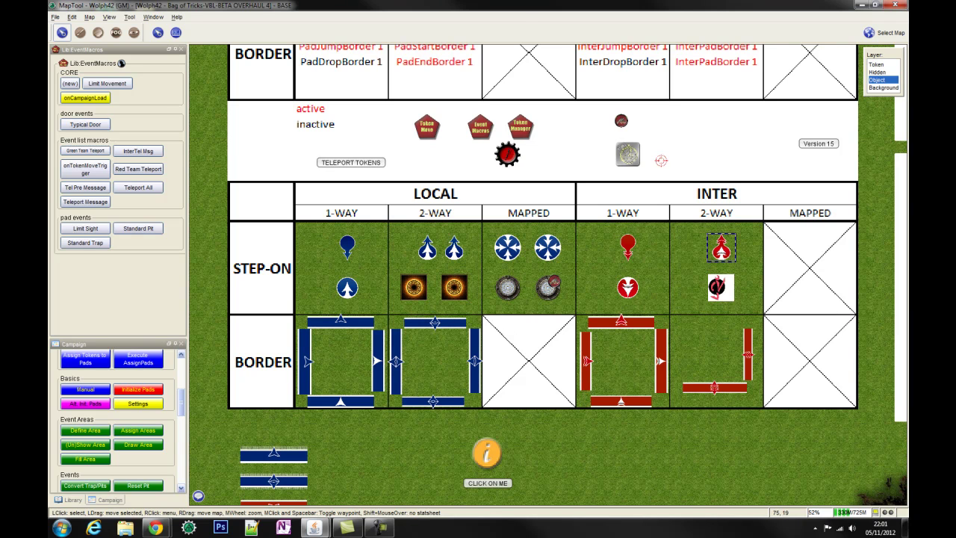
Step: Switch to the Token layer and read the notes of MappedPad 1 and PadEnd 2
click(881, 64)
mouse_move(510, 293)
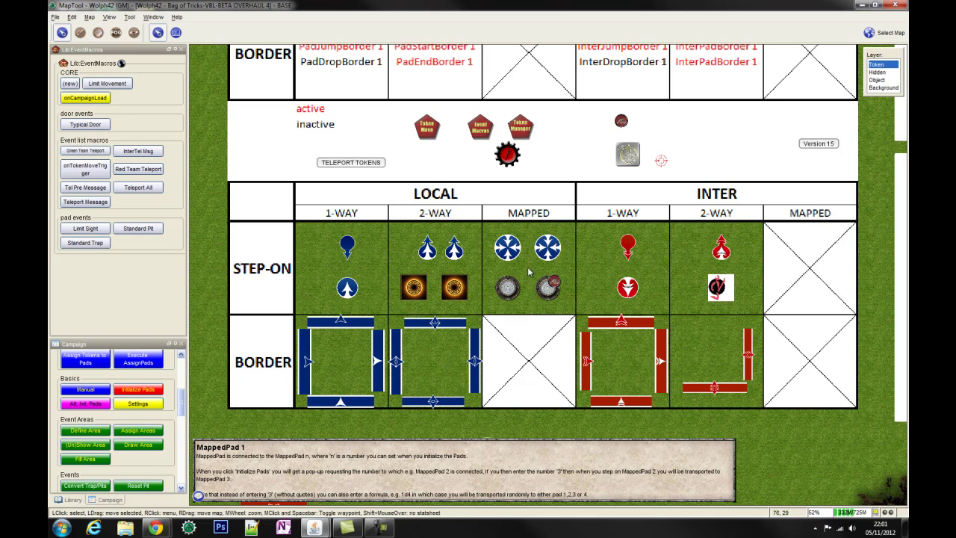
mouse_move(419, 290)
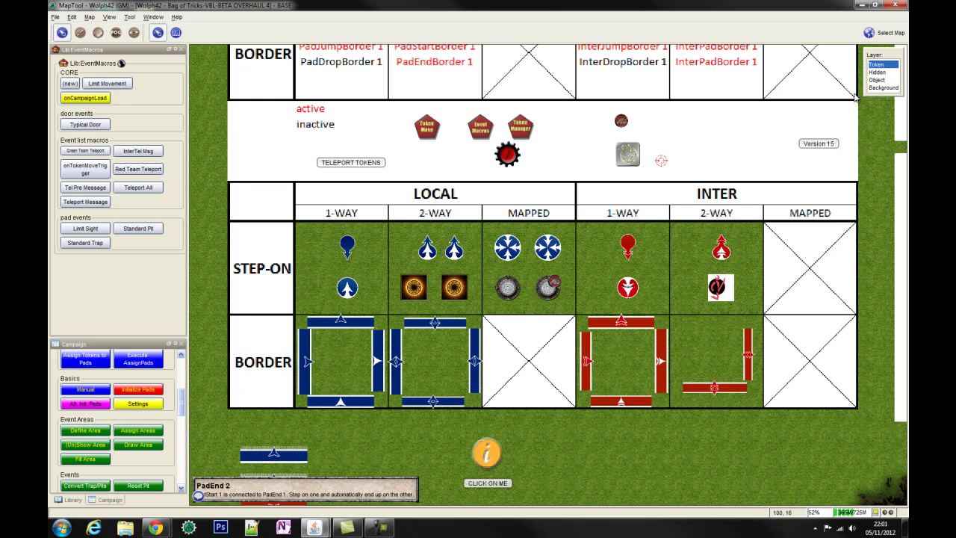
Step: Select all pads in the Local and Inter table on the Object layer and change them to the Hidden layer
click(877, 80)
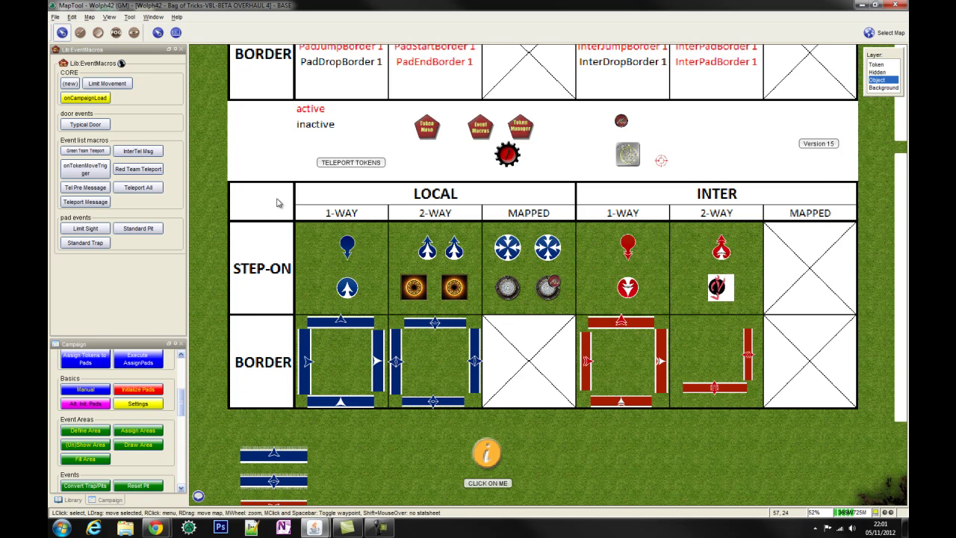
drag(270, 190, 826, 484)
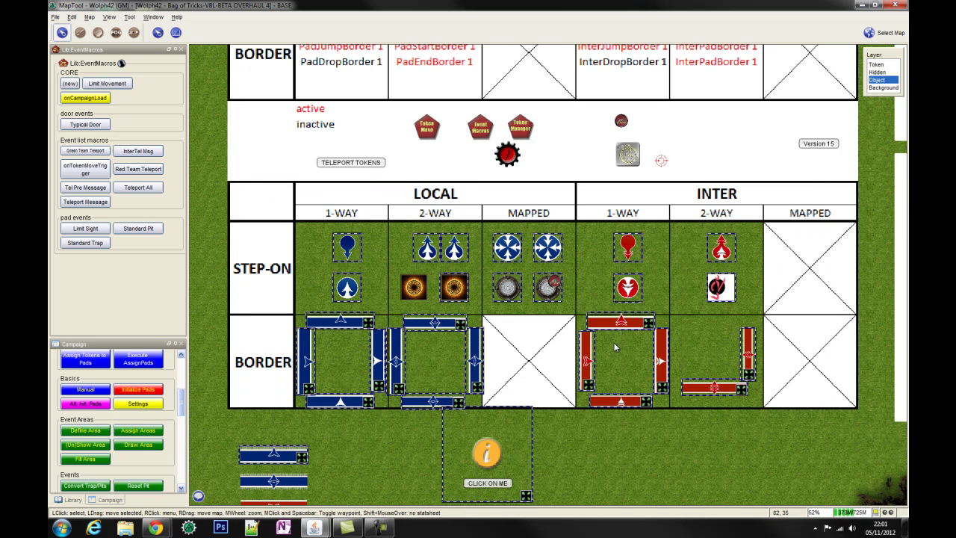
right_click(660, 349)
mouse_move(683, 411)
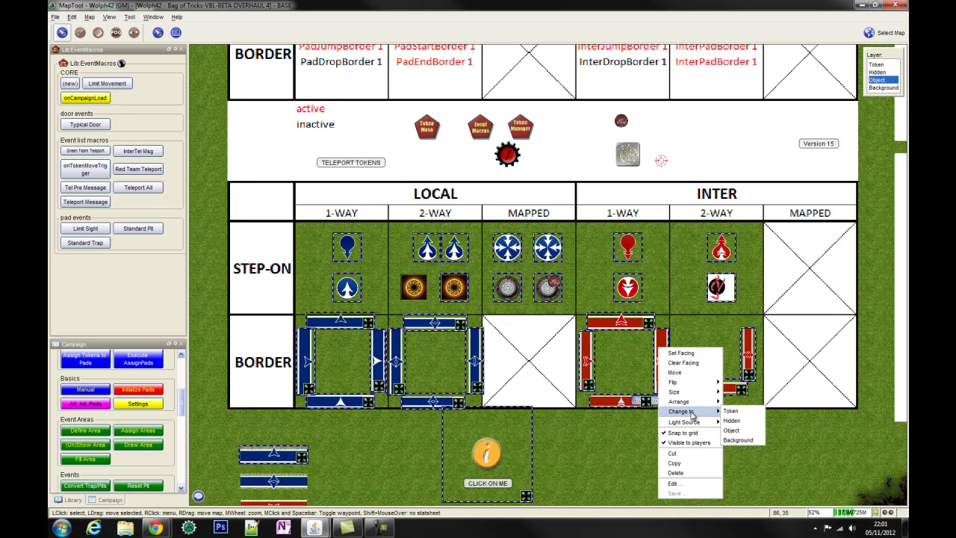
click(736, 416)
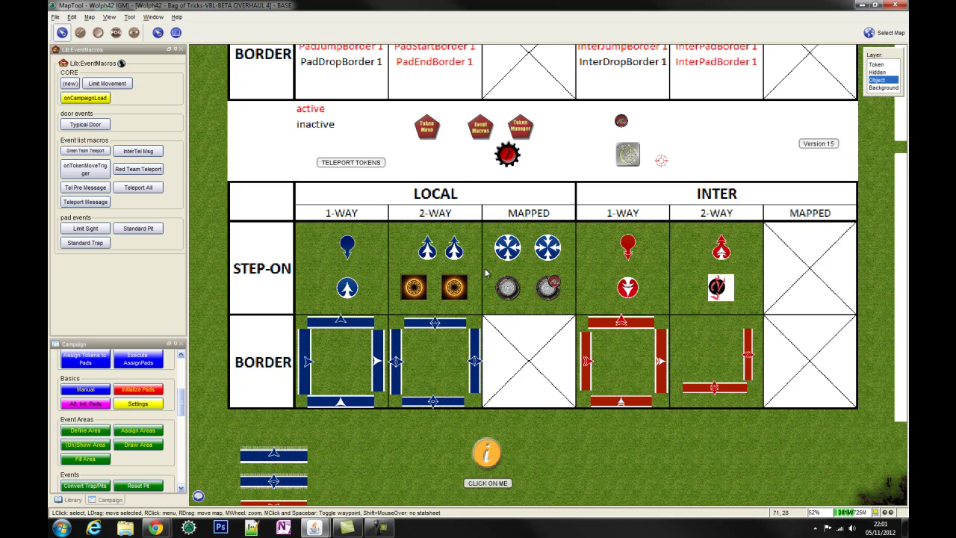
drag(283, 209, 745, 448)
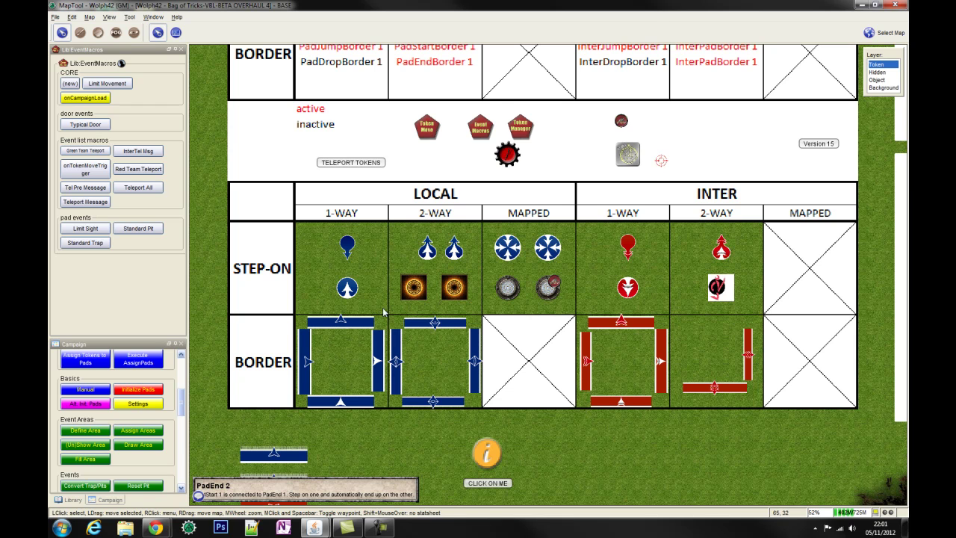
Step: Switch to the VBL map and bring its rooms and tokens into view
click(884, 32)
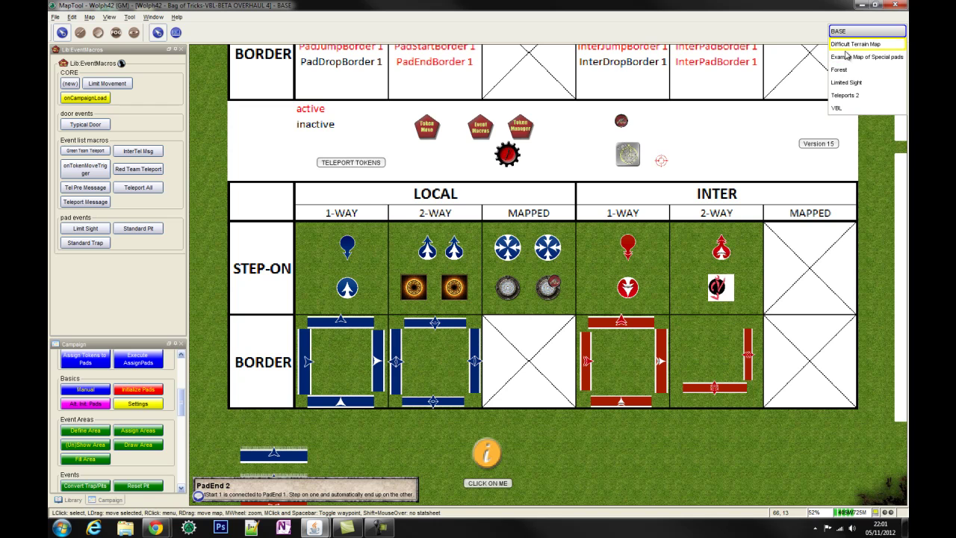
click(840, 108)
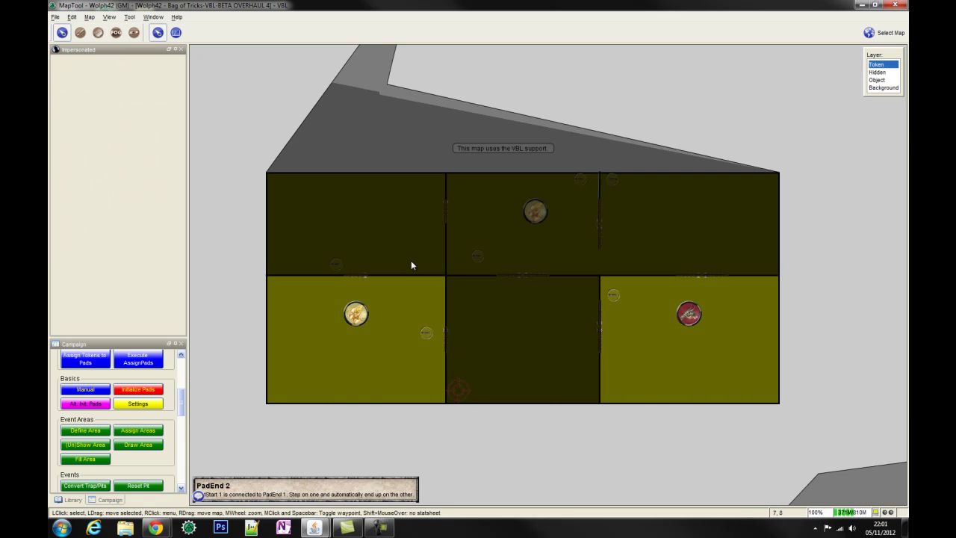
scroll(649, 109, up, 5)
scroll(613, 187, down, 4)
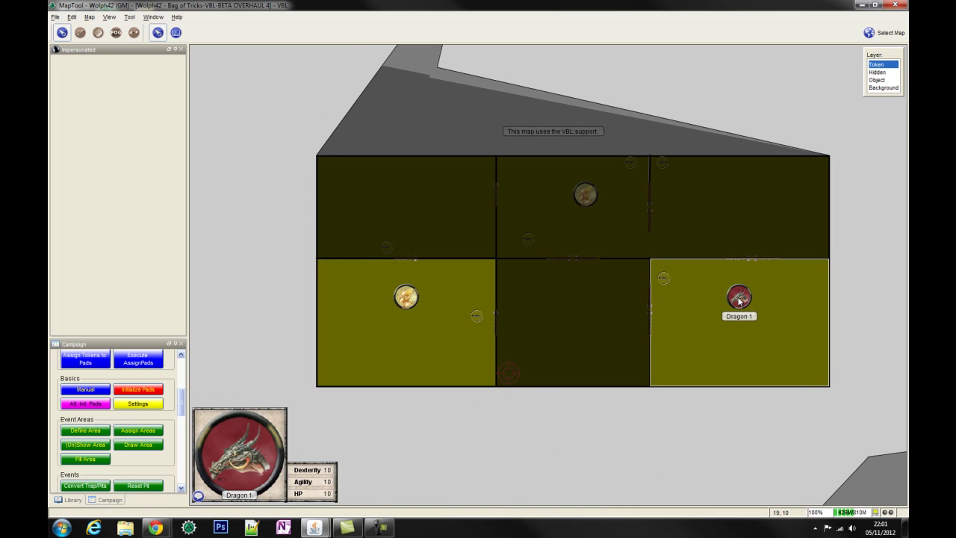
Step: Summon one PadStart 1 special token at Dragon 1's location, and move it against the room's right wall
click(738, 300)
scroll(82, 400, up, 3)
scroll(82, 404, down, 9)
click(82, 413)
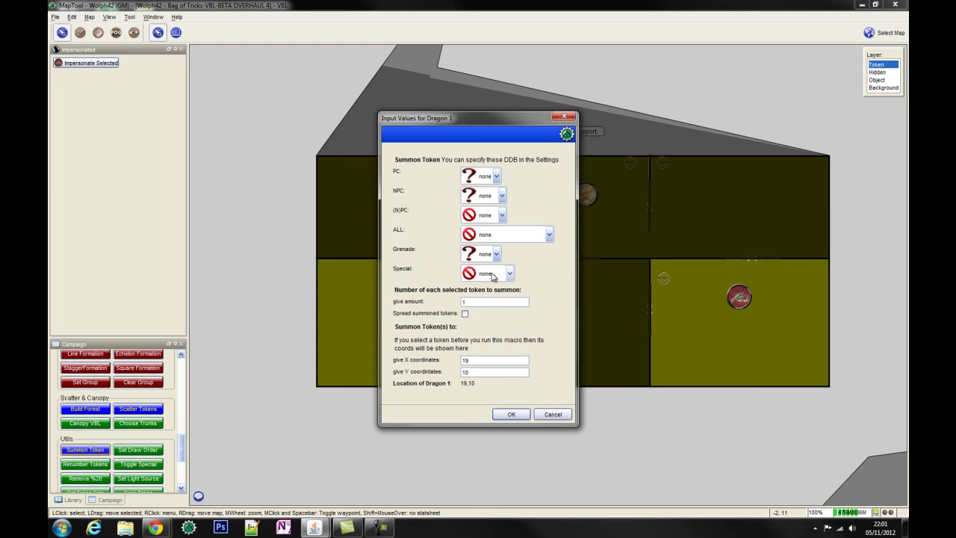
click(494, 274)
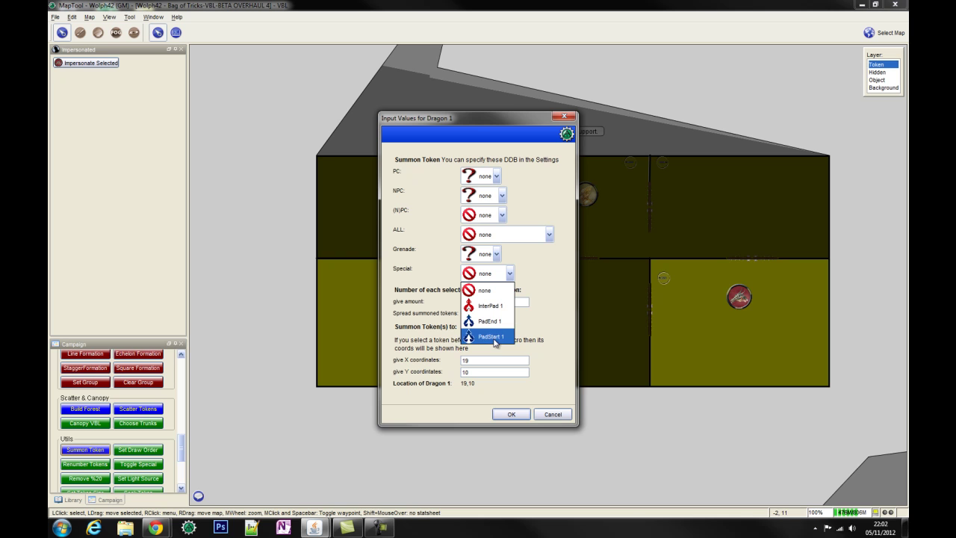
click(490, 322)
click(512, 416)
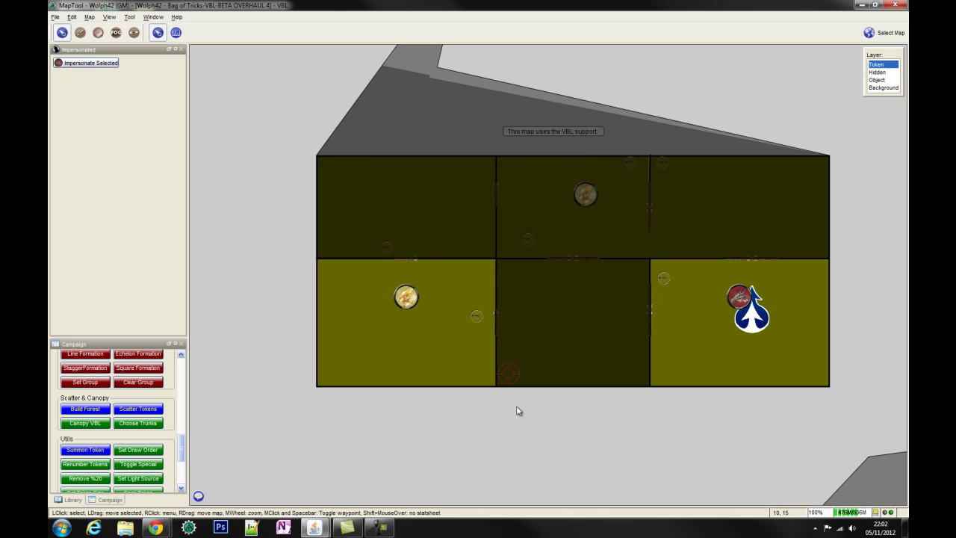
drag(751, 312, 802, 312)
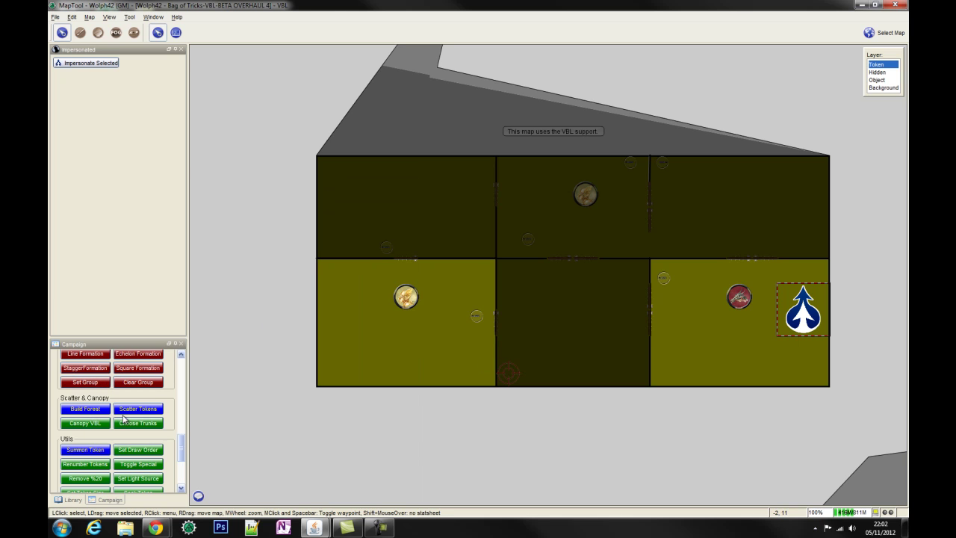
Step: Seek tokens whose names contain "Pad", with result links copying the token to the current location, and enlarge the results window
scroll(119, 418, down, 2)
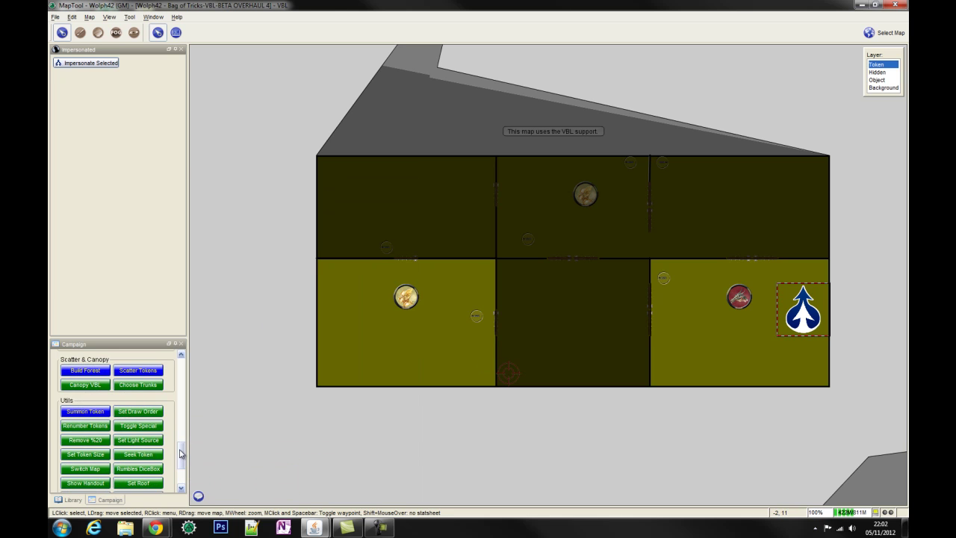
scroll(137, 426, down, 2)
click(138, 422)
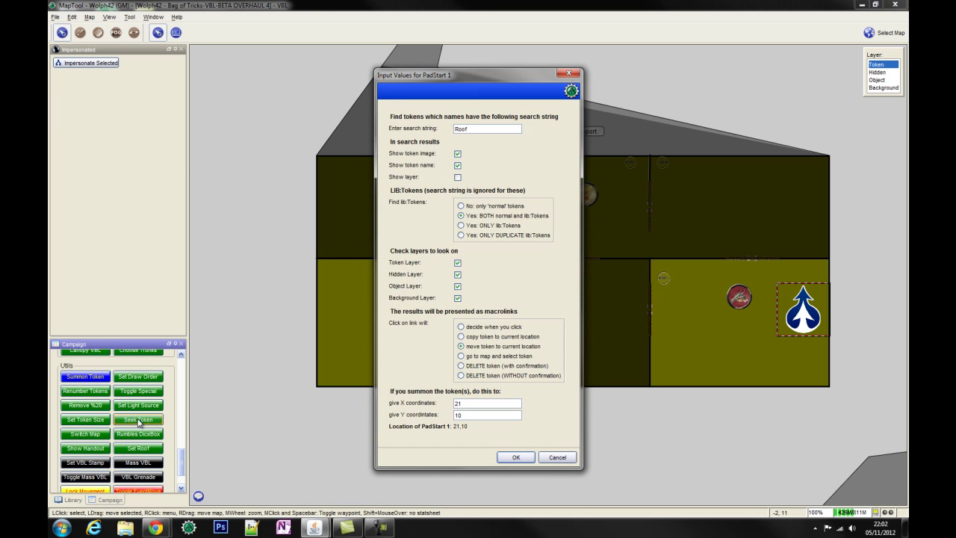
double_click(474, 129)
text(Pad)
drag(485, 129, 442, 128)
click(513, 457)
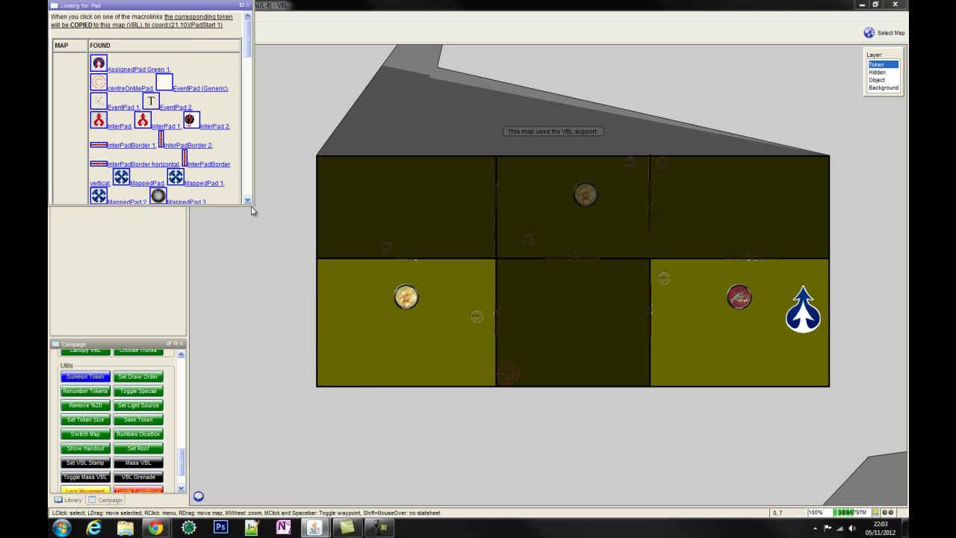
drag(265, 239, 347, 484)
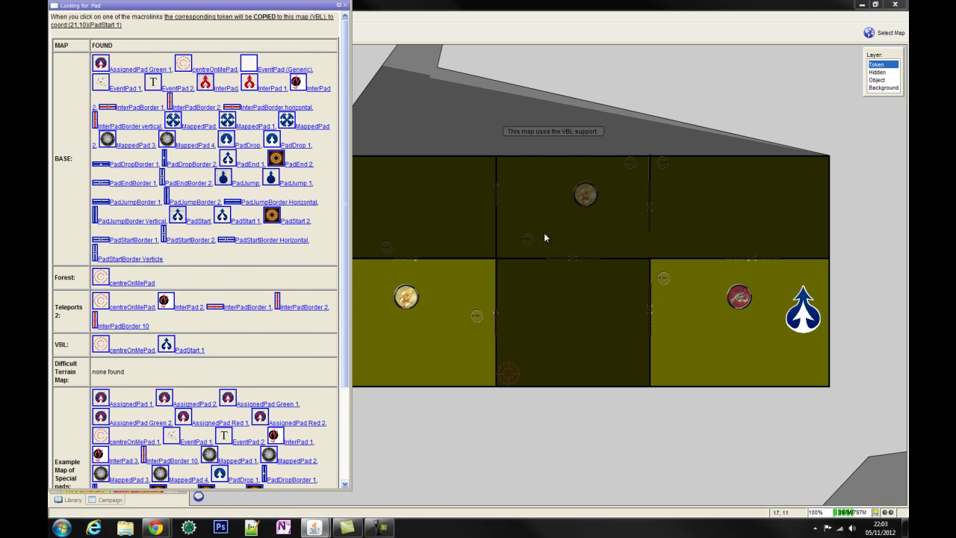
Step: Copy the PadDrop token from BASE onto the VBL map, and move PadStart 1 into the upper-right room
click(244, 151)
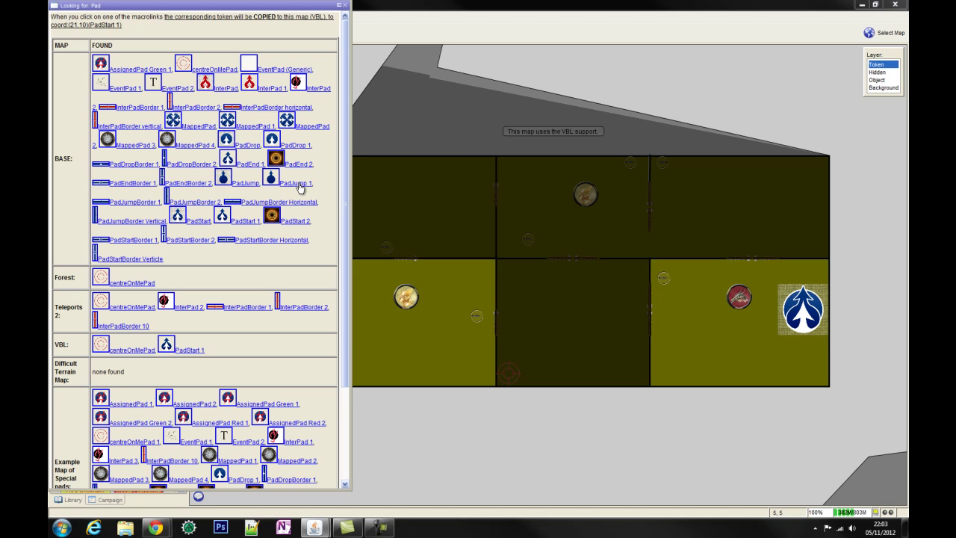
click(191, 350)
click(798, 306)
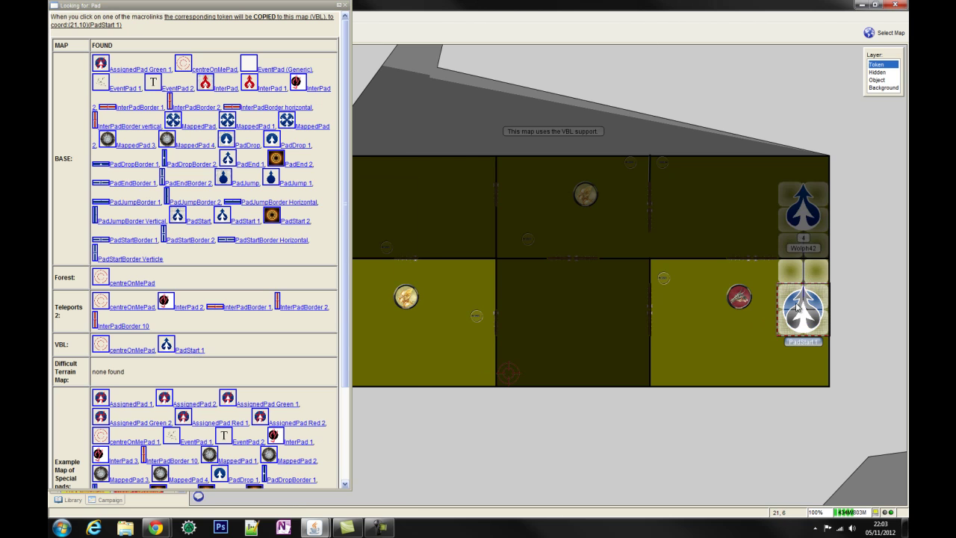
drag(796, 303, 772, 203)
click(803, 390)
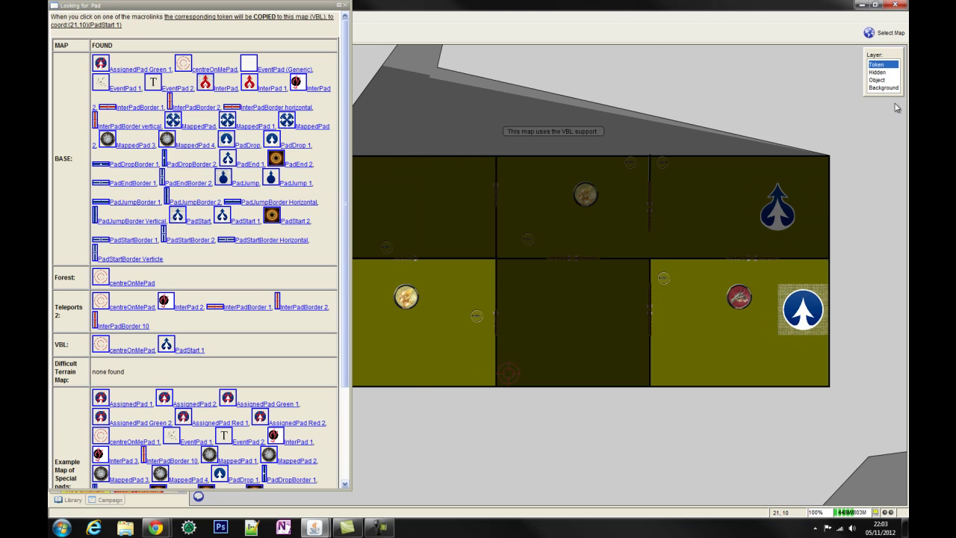
Step: Move PadDrop outside the room on the Object layer, and copy AssignedPad Green 1 from the Example Map of Special pads on the Token layer
click(875, 80)
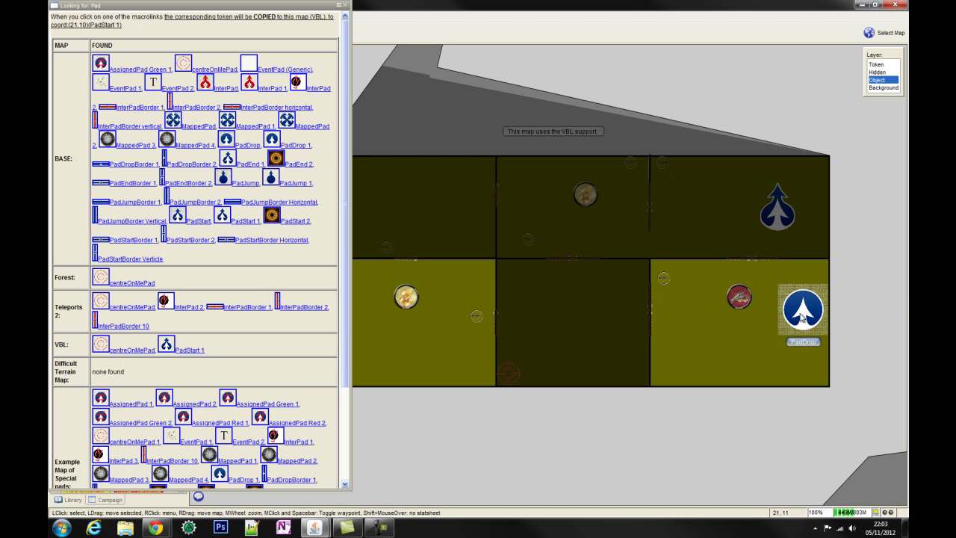
drag(801, 315, 853, 315)
click(878, 65)
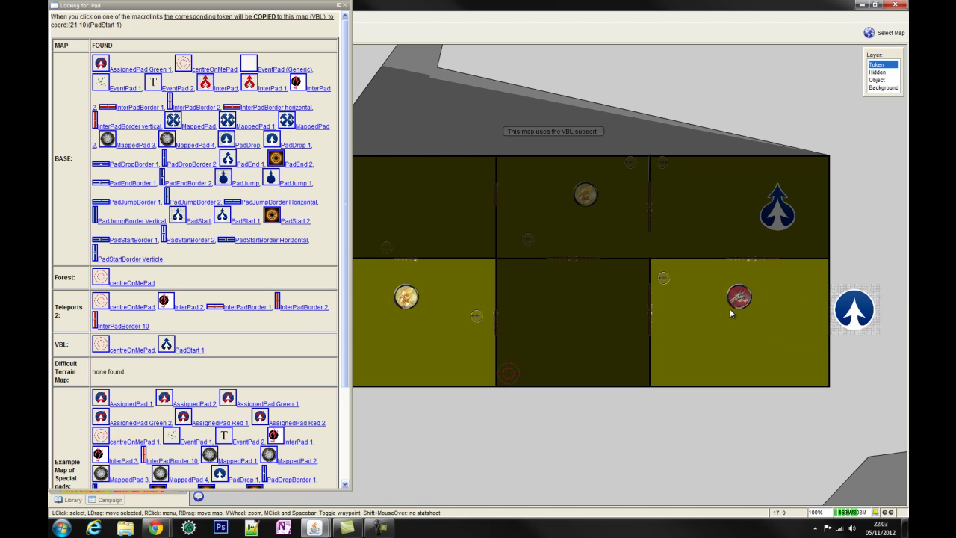
click(247, 407)
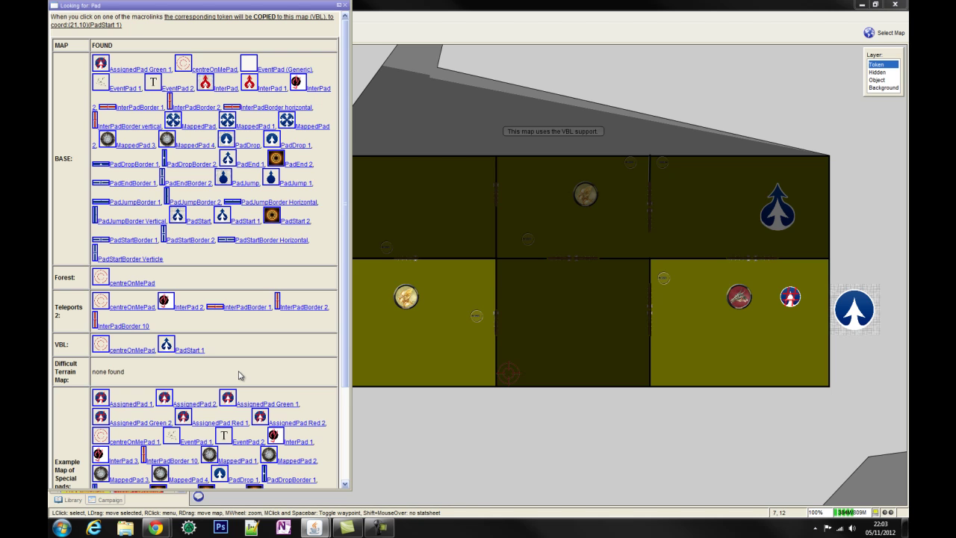
Step: On the Object layer, move PadDrop so that it straddles the right wall of the lower-right room
click(877, 79)
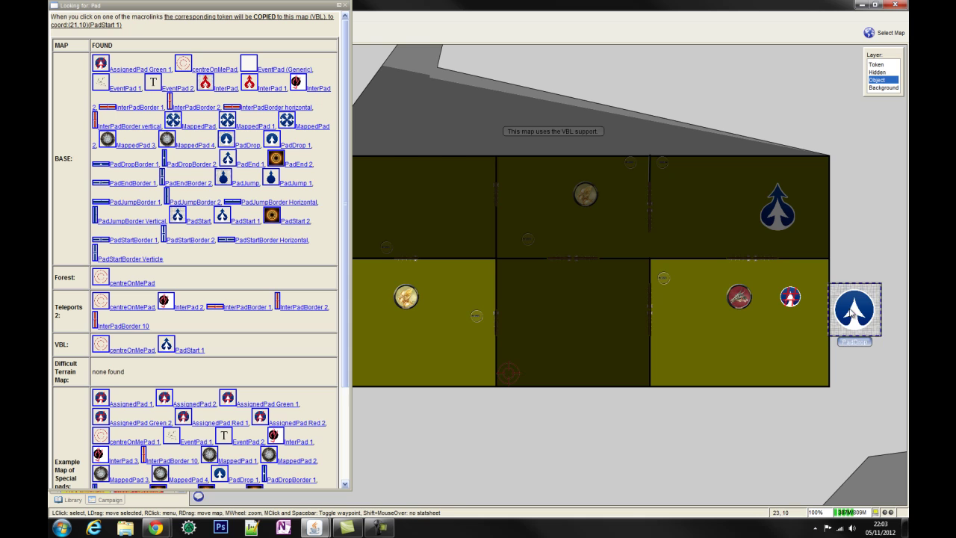
drag(858, 314, 761, 365)
drag(831, 347, 831, 345)
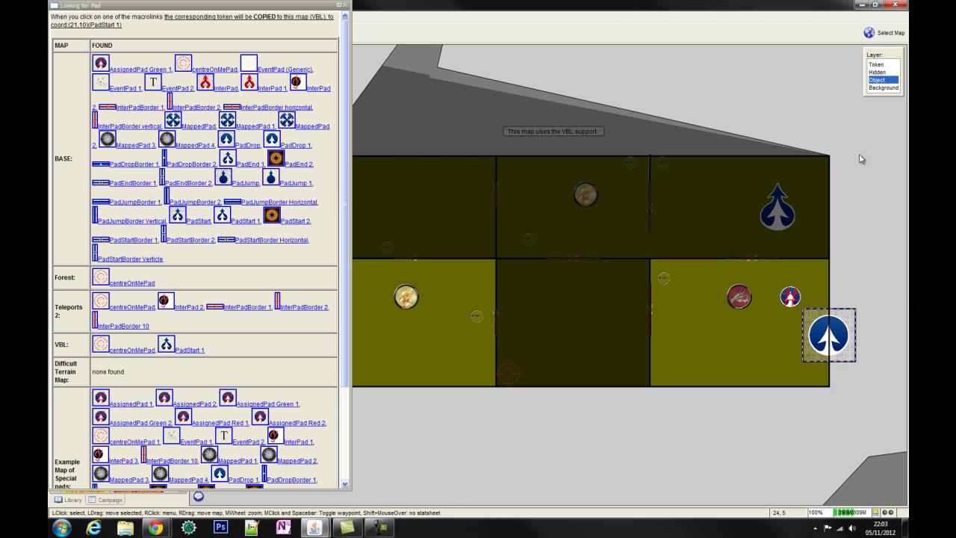
Step: On the Token layer, move PadStart 1 against the upper-right room's right wall and AssignedPad Green 1 into the lower-right room's upper-right corner
click(874, 66)
click(779, 220)
drag(775, 213, 860, 215)
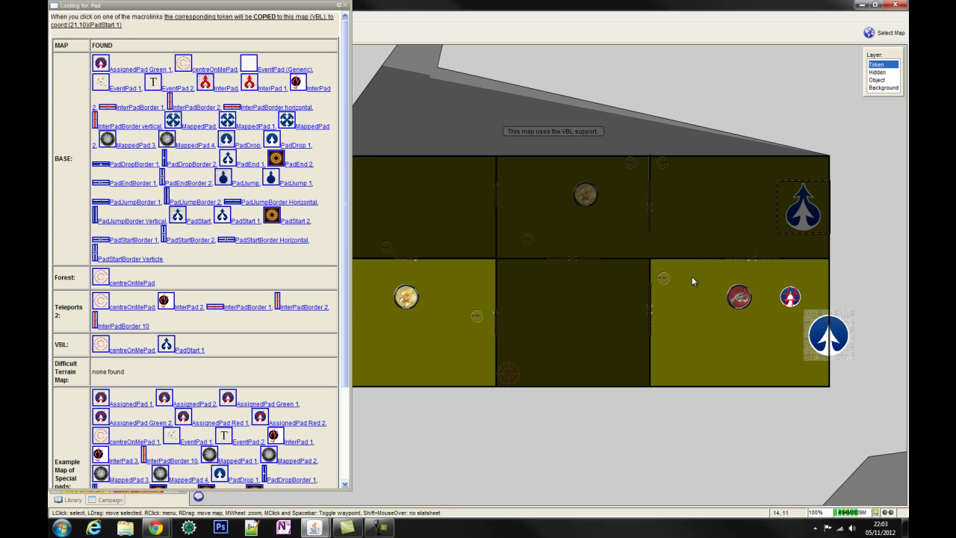
drag(789, 295, 817, 279)
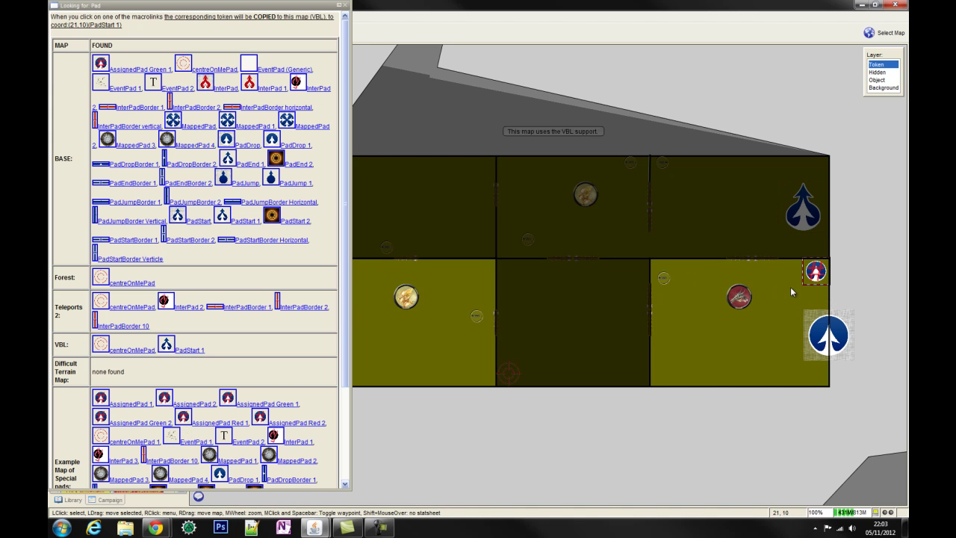
Step: Close the Pad search results and switch to the BASE map
scroll(190, 402, down, 3)
scroll(191, 403, up, 3)
click(345, 7)
click(886, 34)
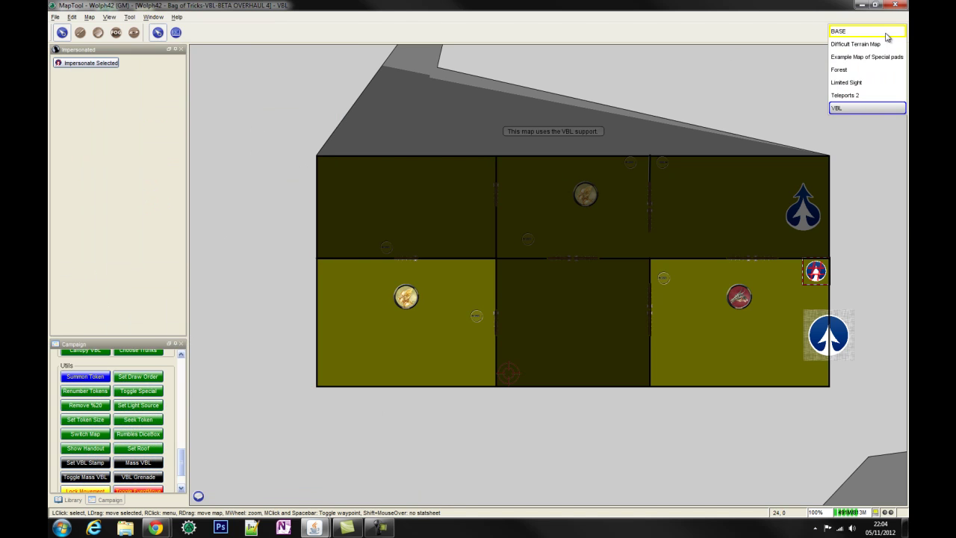
click(855, 33)
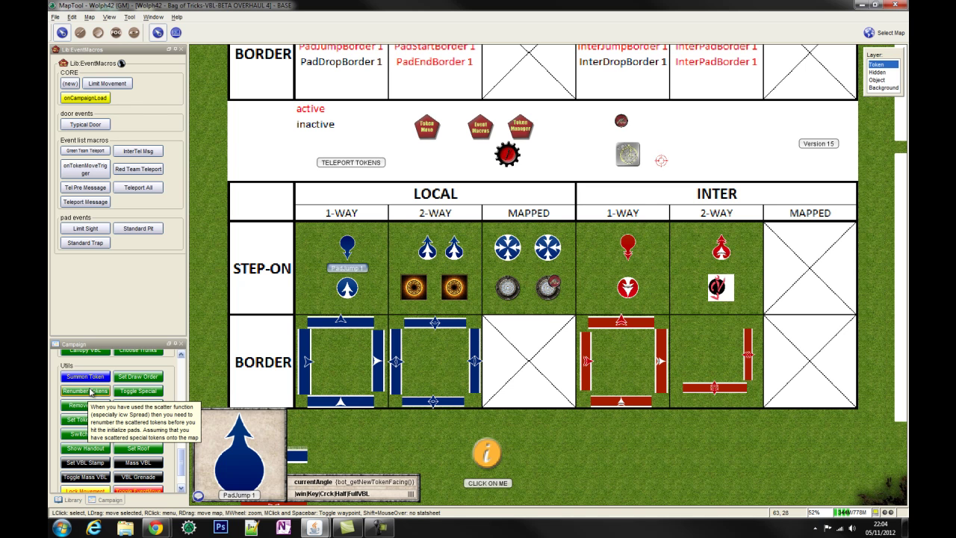
Step: Open the all-in-one Bag of Tricks Macros window, reposition it and enlarge it to show every Setup macro
scroll(95, 392, up, 10)
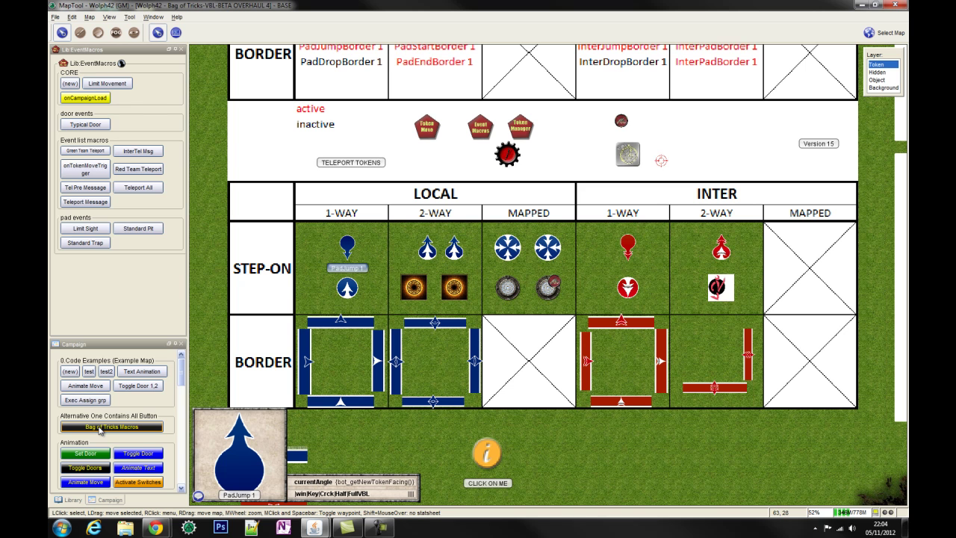
click(100, 428)
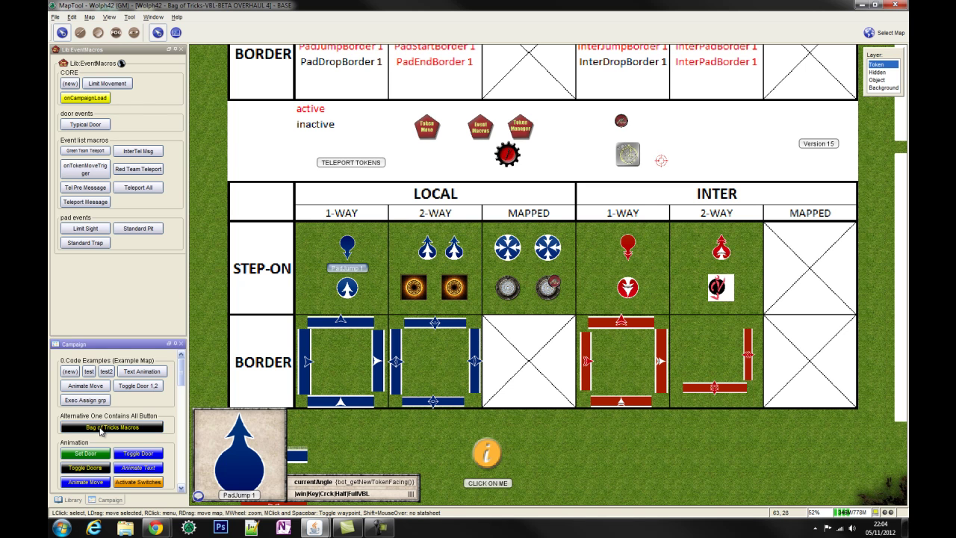
drag(424, 114, 346, 87)
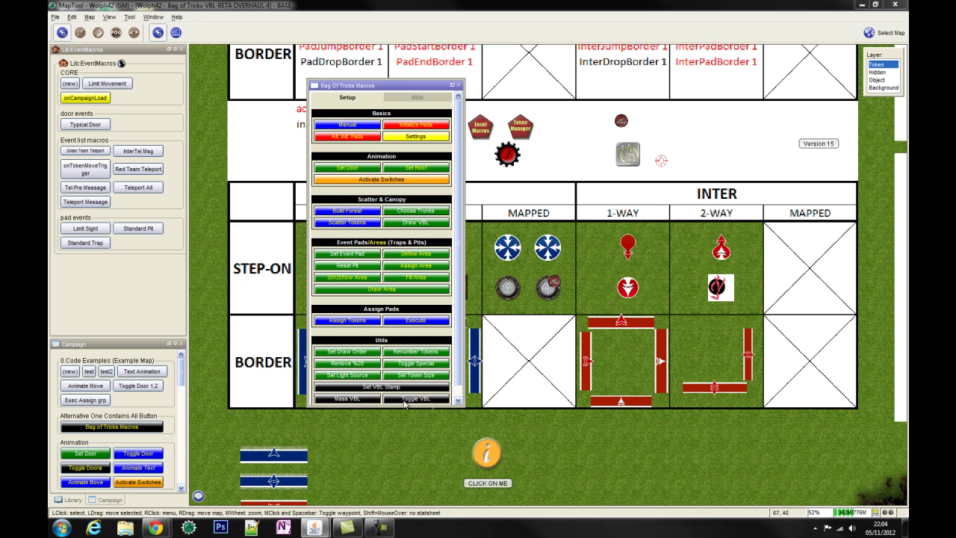
drag(382, 407, 386, 433)
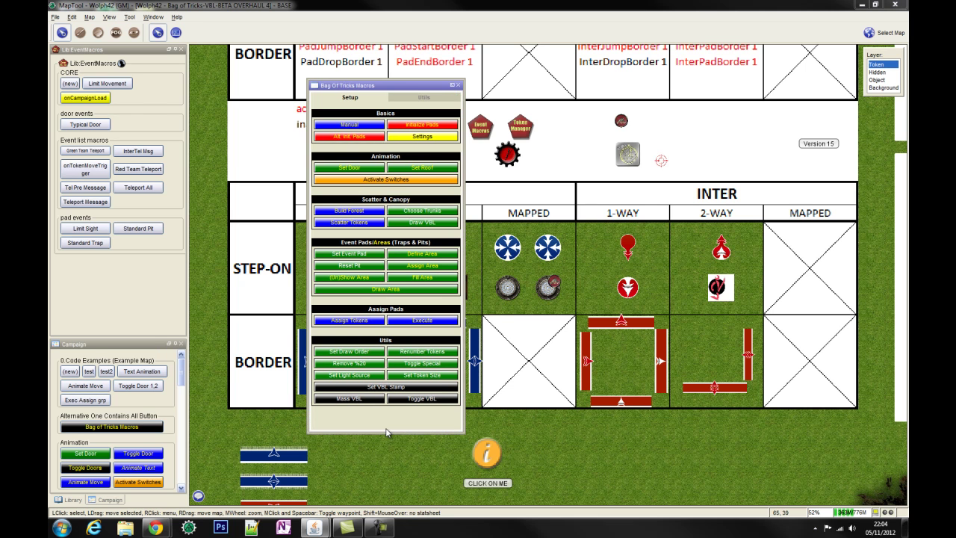
Step: Compare the Setup and Utils macro sets, shrink the macros window to fit the Utils set, and close it
click(421, 98)
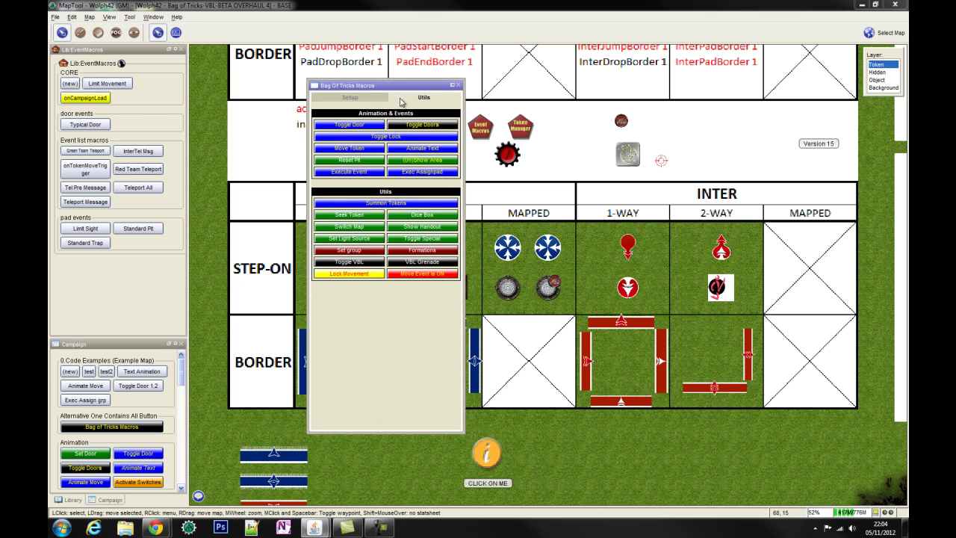
click(345, 100)
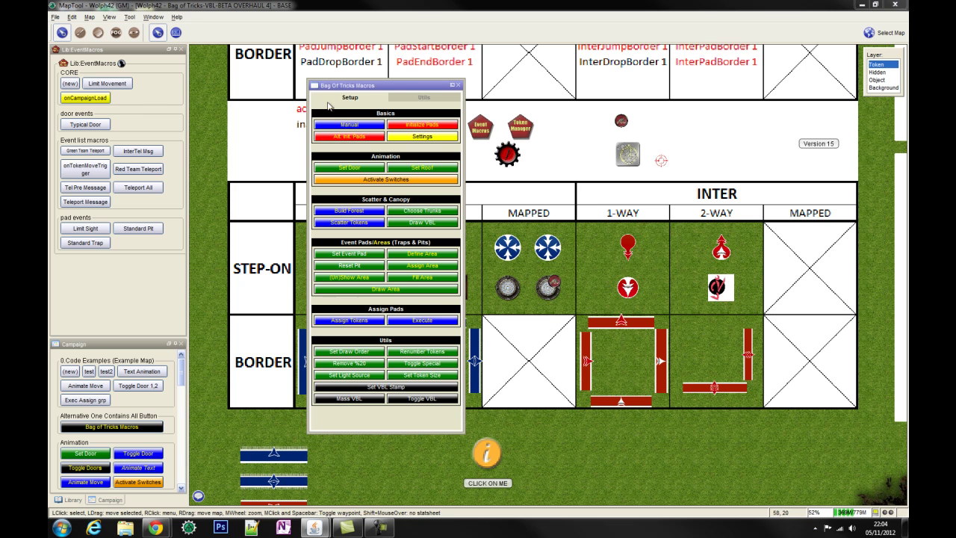
click(425, 98)
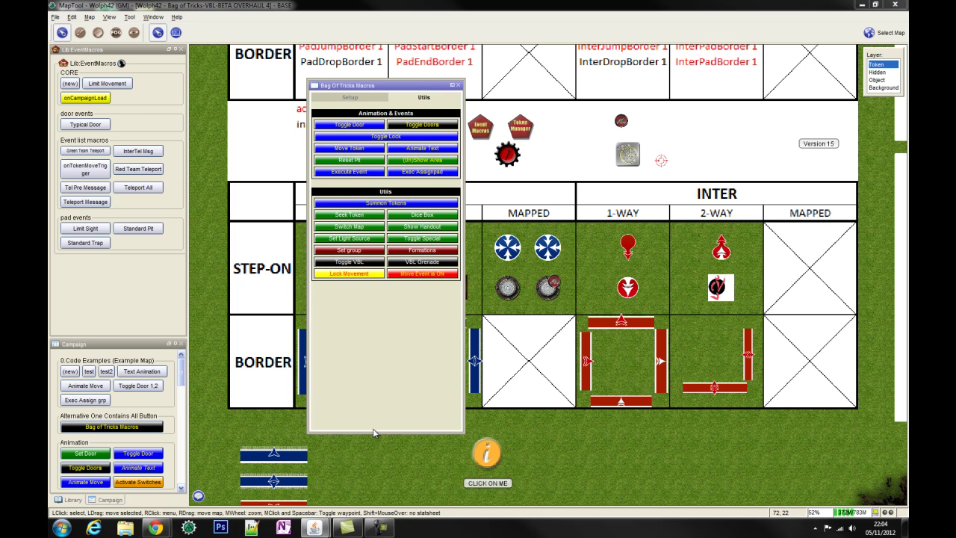
drag(379, 432, 382, 292)
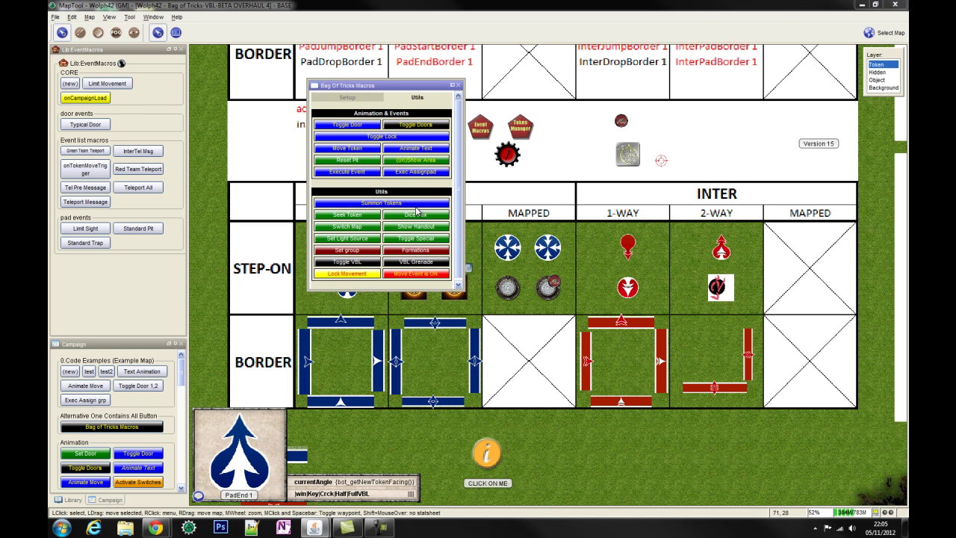
click(446, 205)
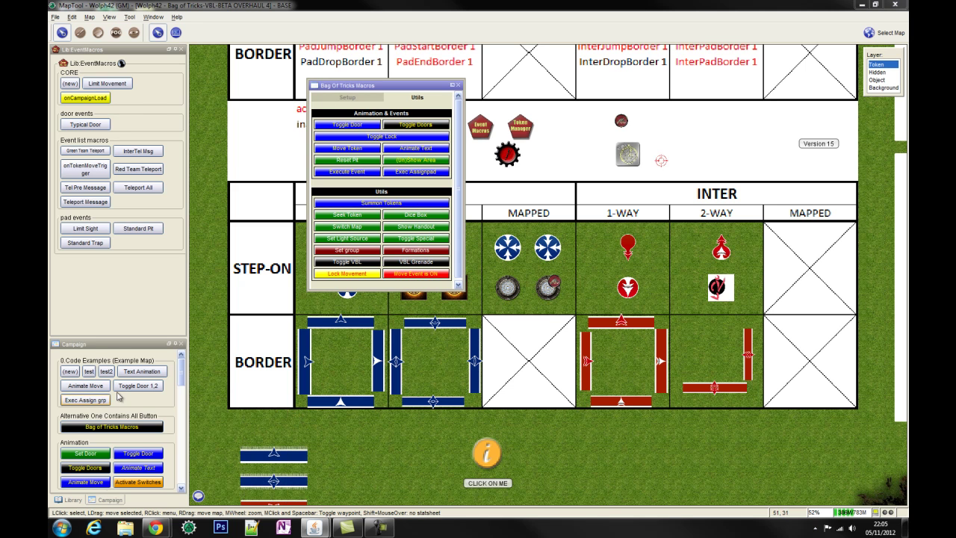
click(459, 85)
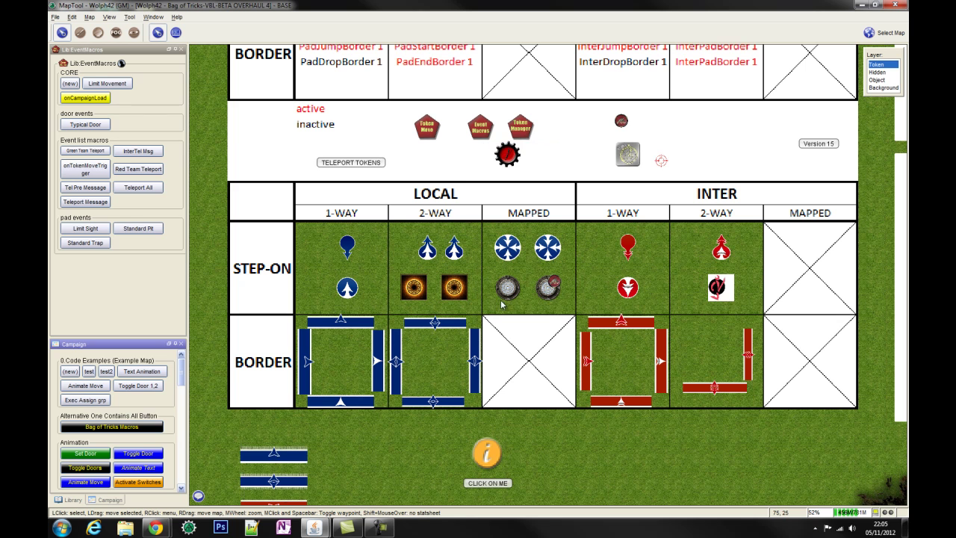
Step: Place the Dragon token in the BORDER heading cell and move it rightward across PadJumpBorder 2 to test the border teleport
drag(484, 296, 277, 377)
click(304, 364)
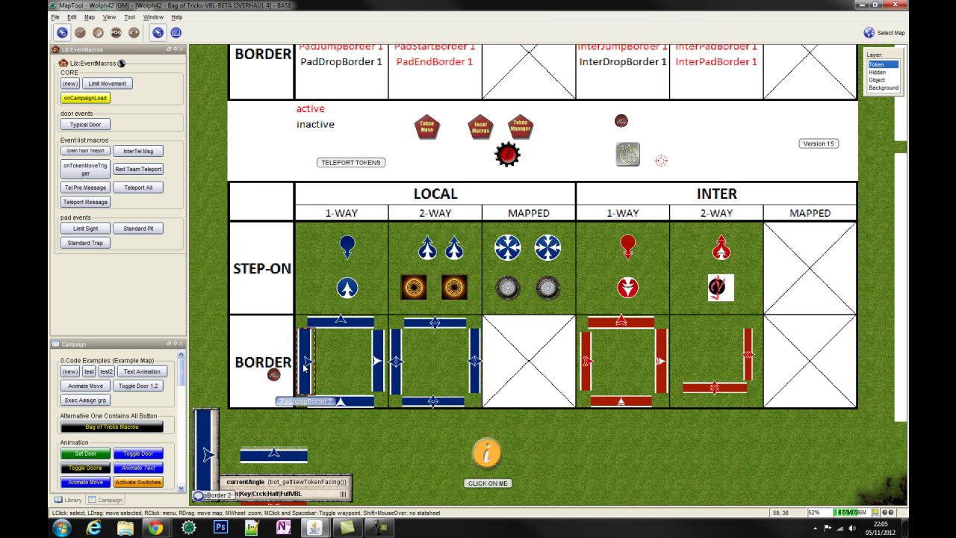
click(274, 375)
drag(273, 375, 331, 377)
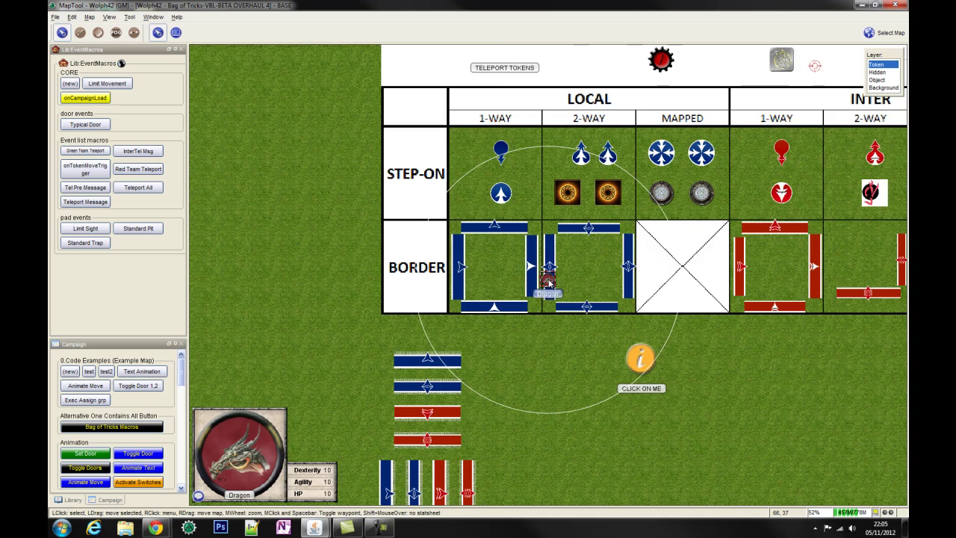
scroll(549, 283, up, 4)
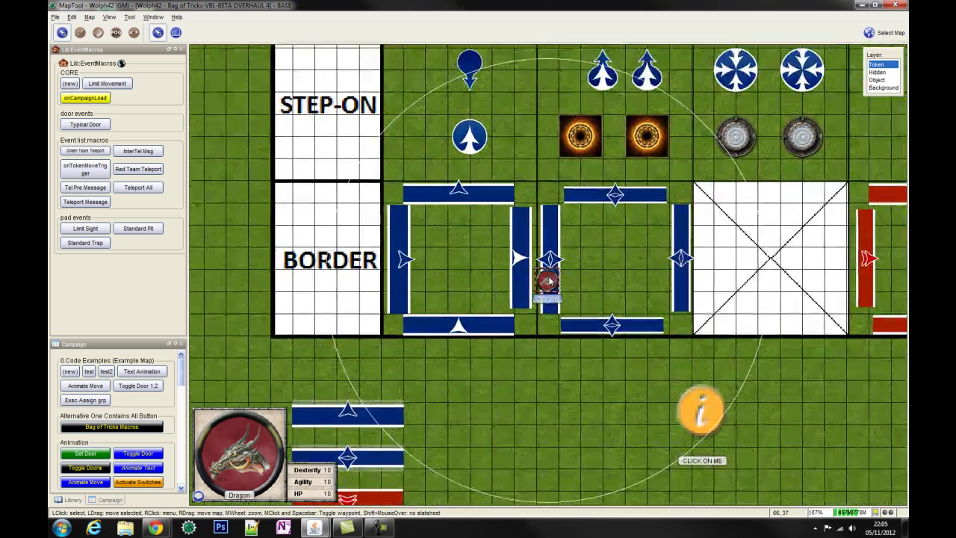
scroll(547, 282, up, 1)
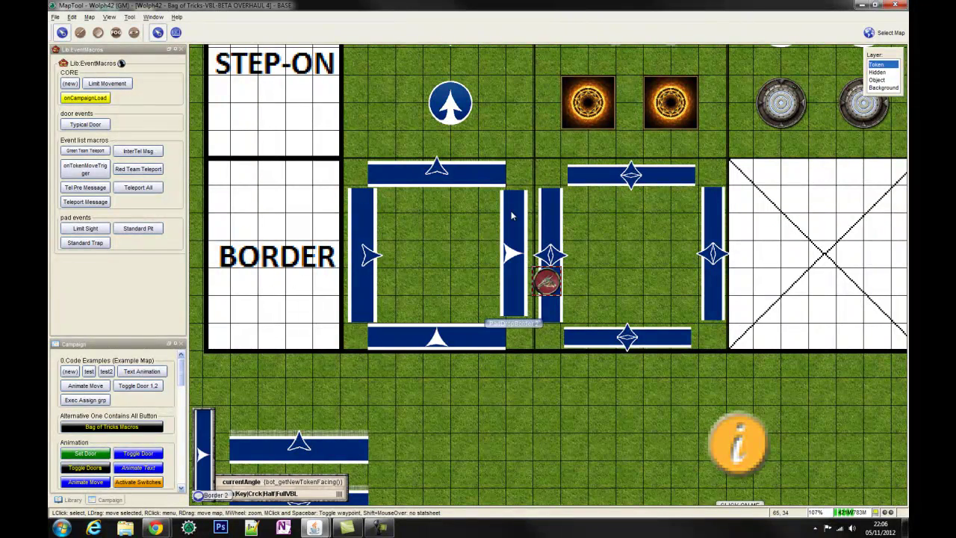
Step: Move the Dragon token back leftward over the border pads into the BORDER heading cell, setting waypoints along its path
mouse_move(545, 288)
mouse_down()
mouse_move(421, 278)
mouse_move(559, 282)
mouse_move(558, 418)
mouse_move(313, 391)
mouse_move(311, 280)
mouse_move(326, 308)
mouse_up()
key(space)
key(space)
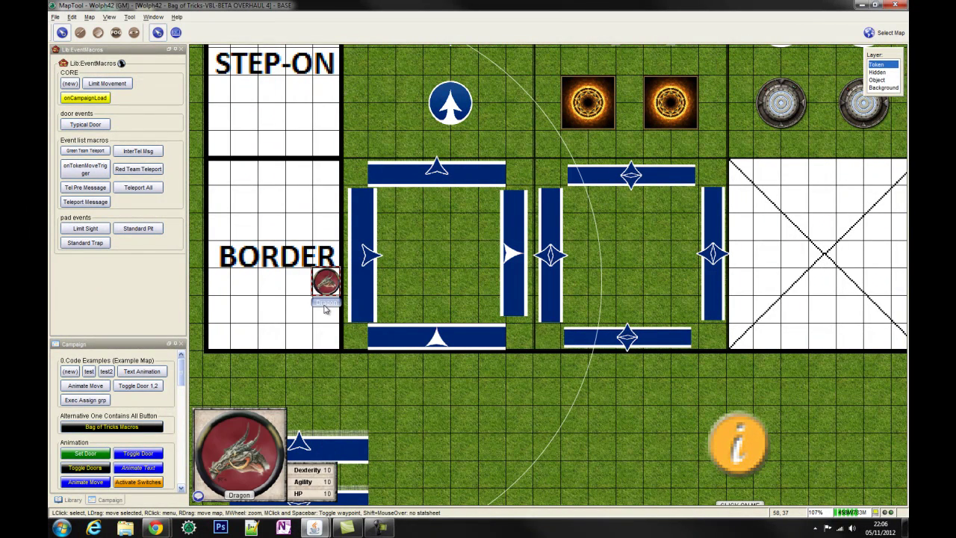
Step: Test further Dragon moves from the BORDER heading cell across PadJumpBorder 2, and leave the token on the grass left of the table
drag(536, 261, 303, 291)
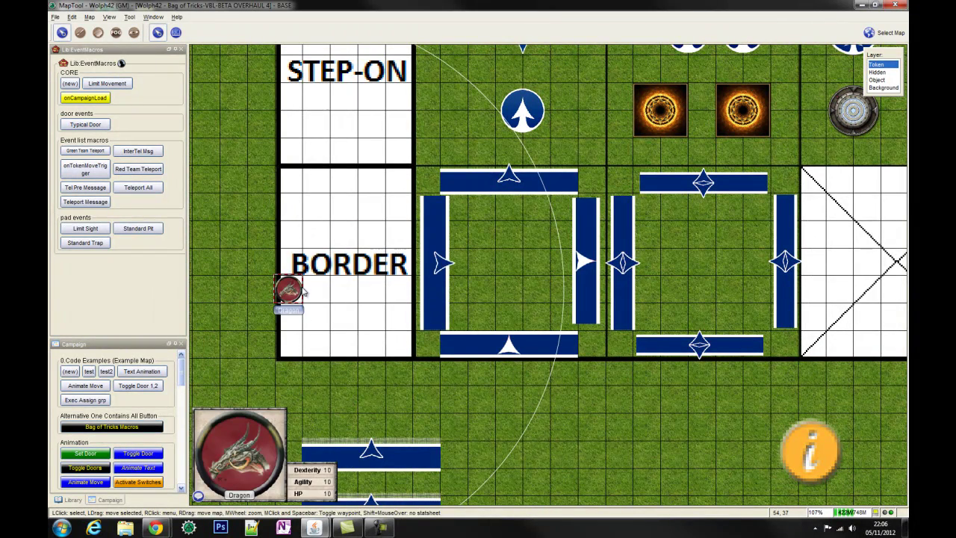
drag(545, 287, 452, 282)
drag(546, 286, 259, 293)
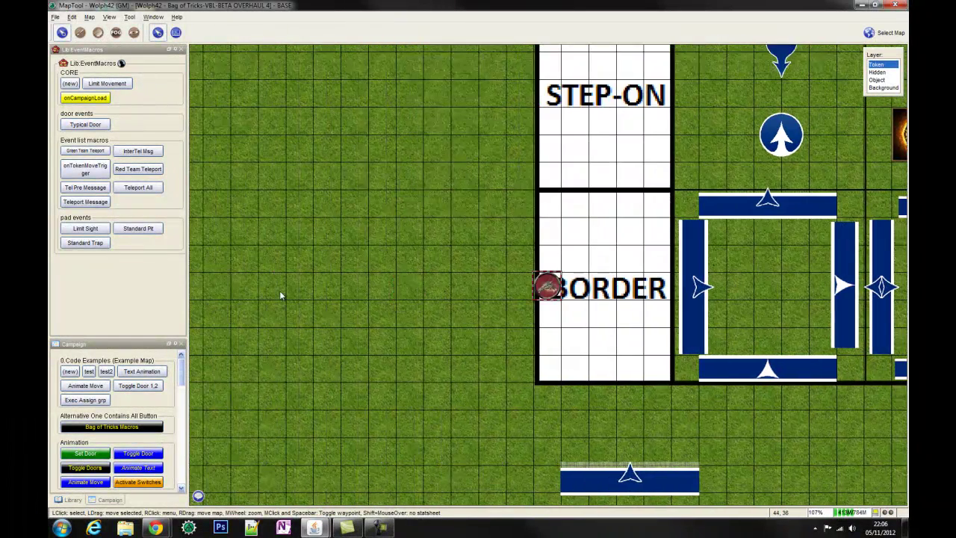
drag(546, 287, 767, 286)
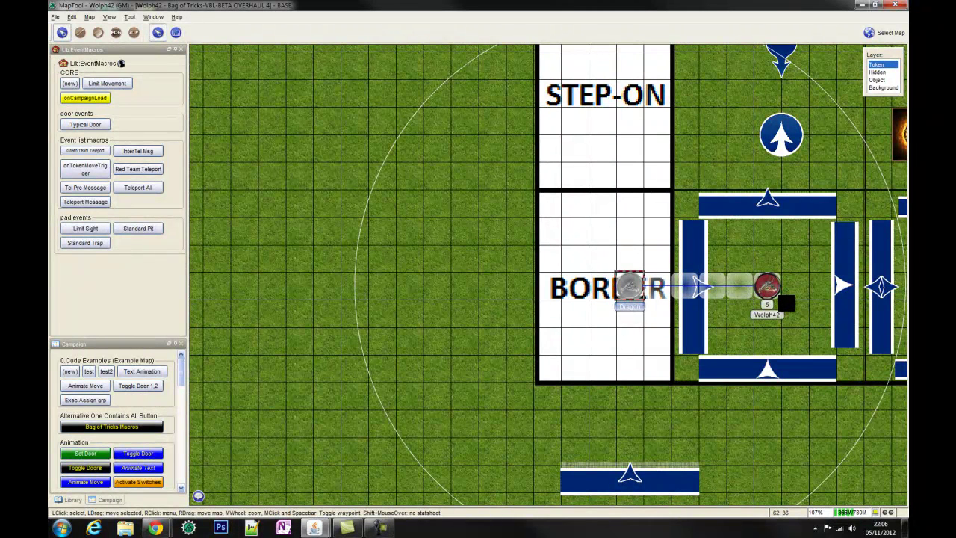
drag(767, 286, 849, 286)
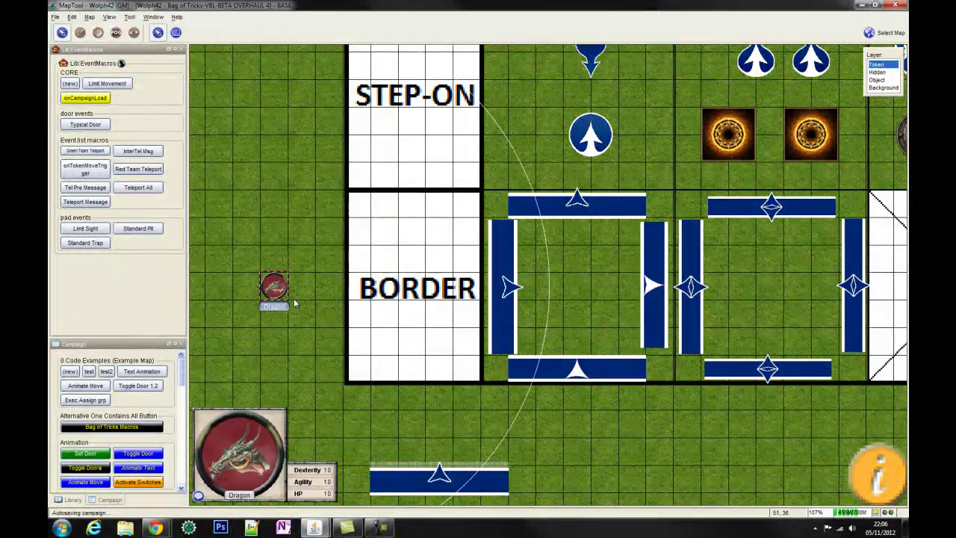
Step: Examine the local step-on and border pads in the teleport table, and select the Dragon token beside it
scroll(556, 297, down, 4)
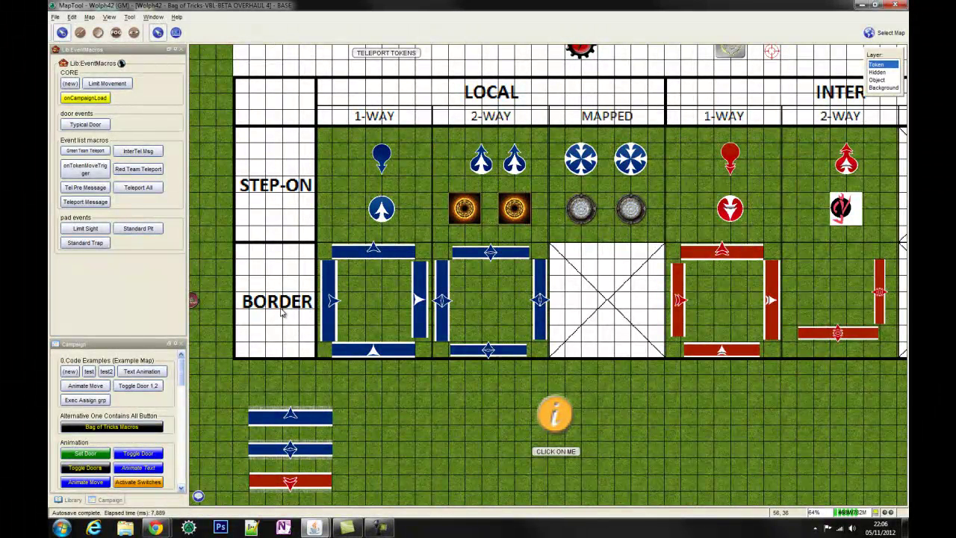
mouse_move(464, 213)
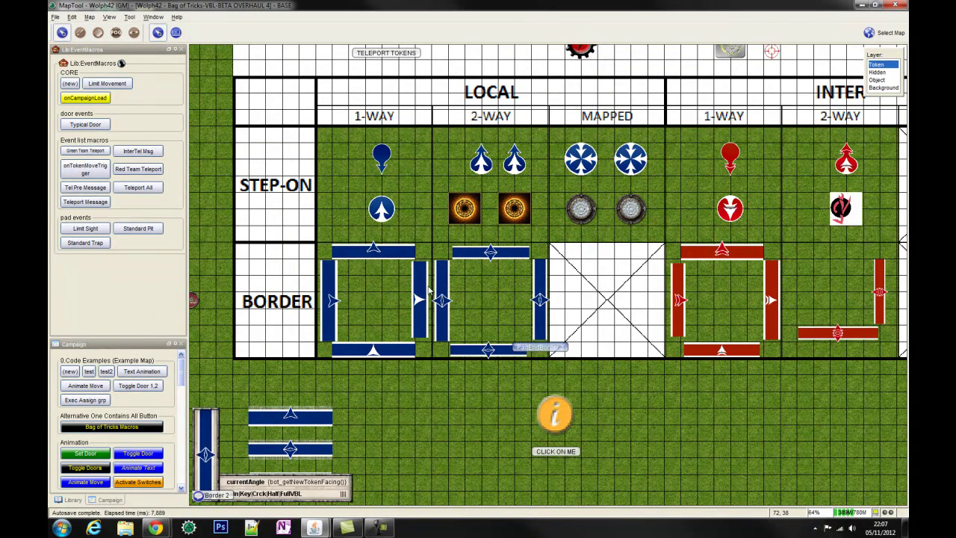
drag(296, 299, 314, 300)
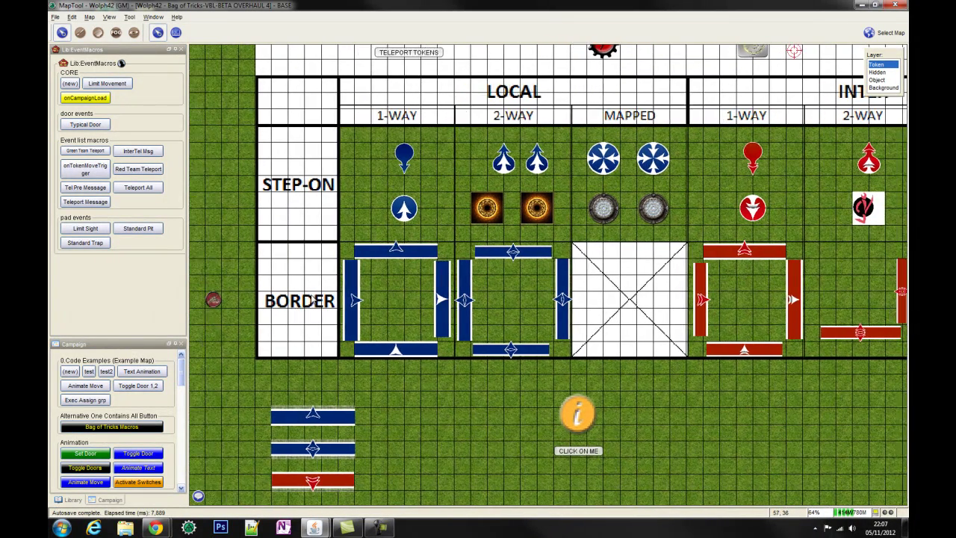
click(213, 300)
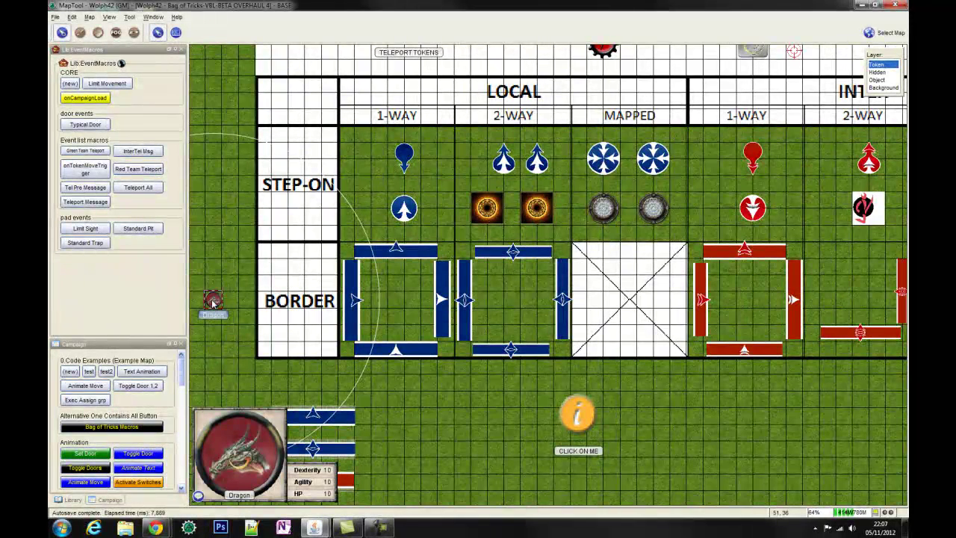
drag(276, 341, 390, 297)
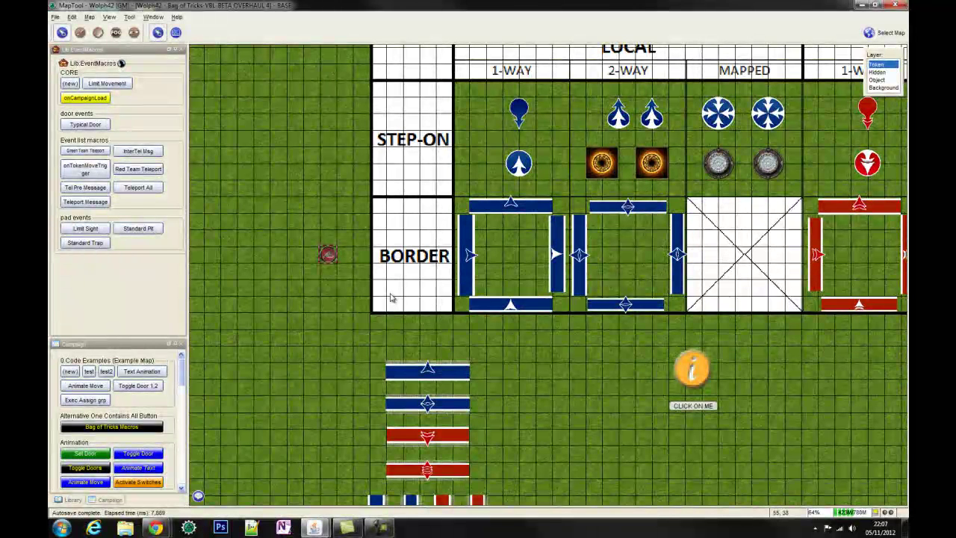
Step: Examine the hatched strip along the upper edge of PadJumpBorder Horizontal below the teleport table
scroll(418, 371, up, 4)
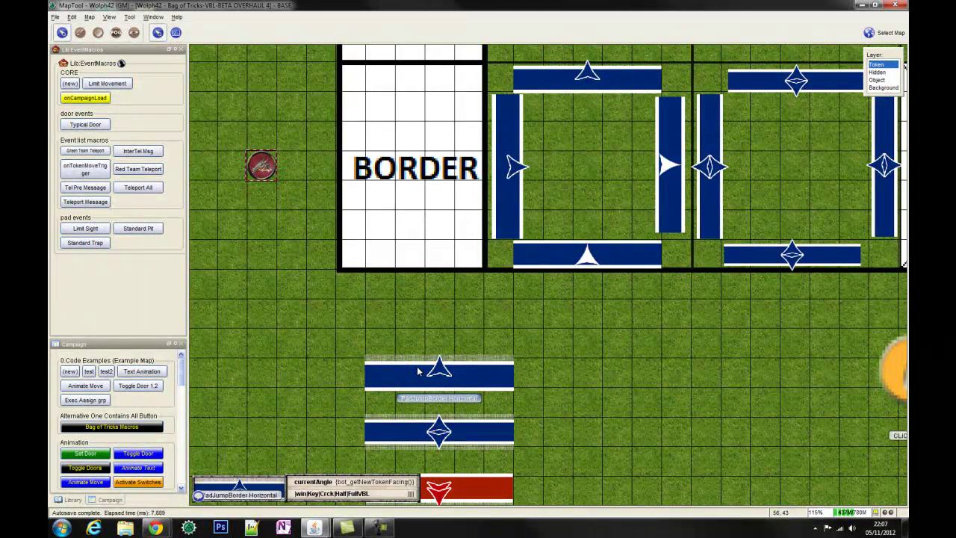
scroll(418, 371, up, 5)
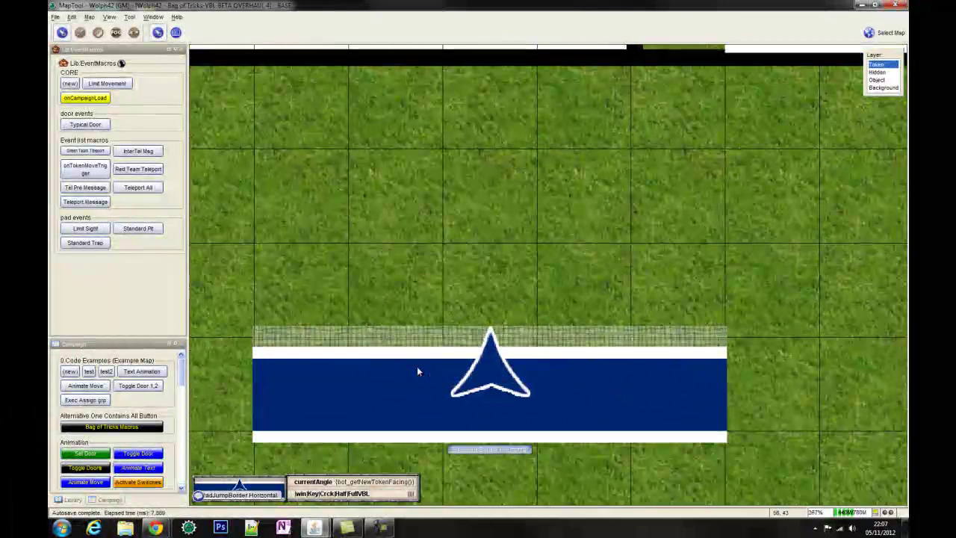
drag(418, 314, 419, 239)
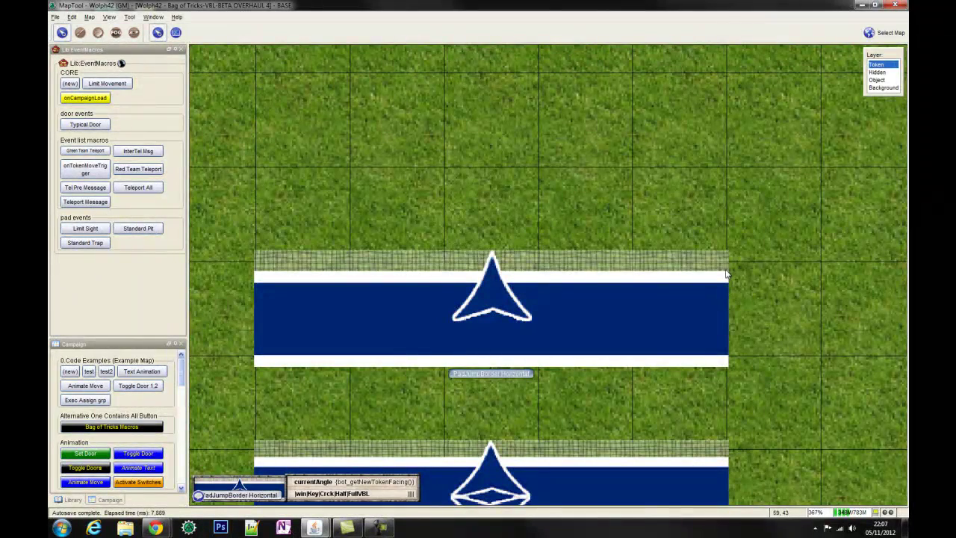
scroll(725, 274, down, 7)
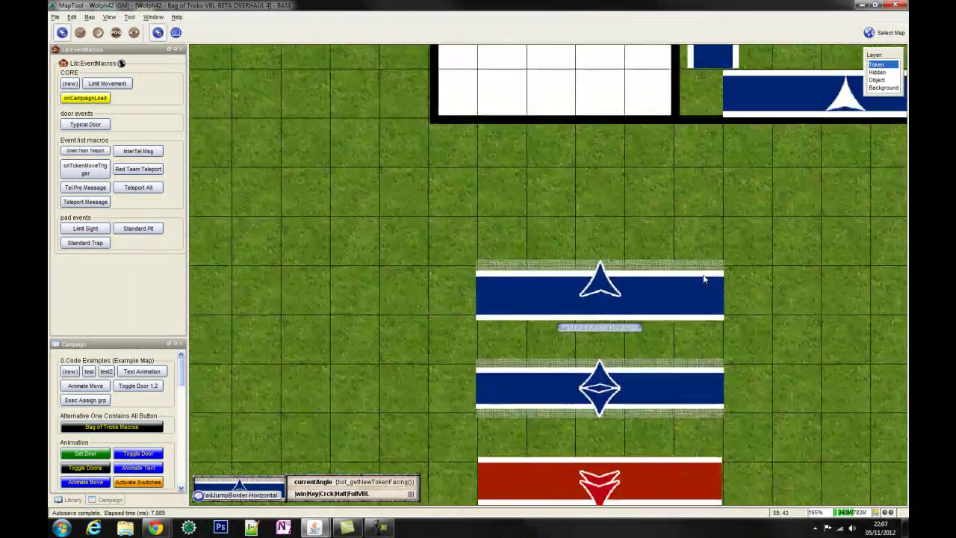
scroll(663, 284, up, 5)
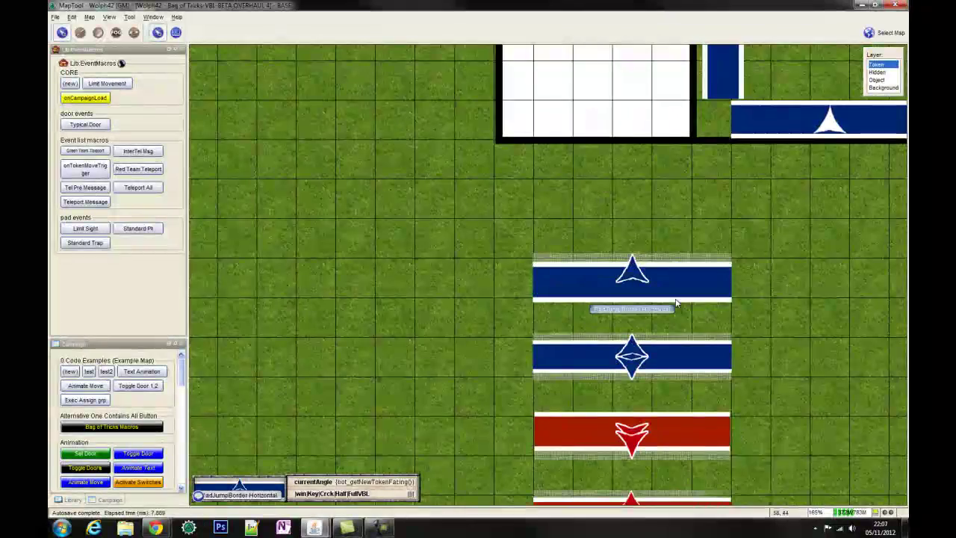
Step: Examine the horizontal, vertical and step-on teleport pads and their hatched coverage areas below the teleport table
mouse_move(695, 222)
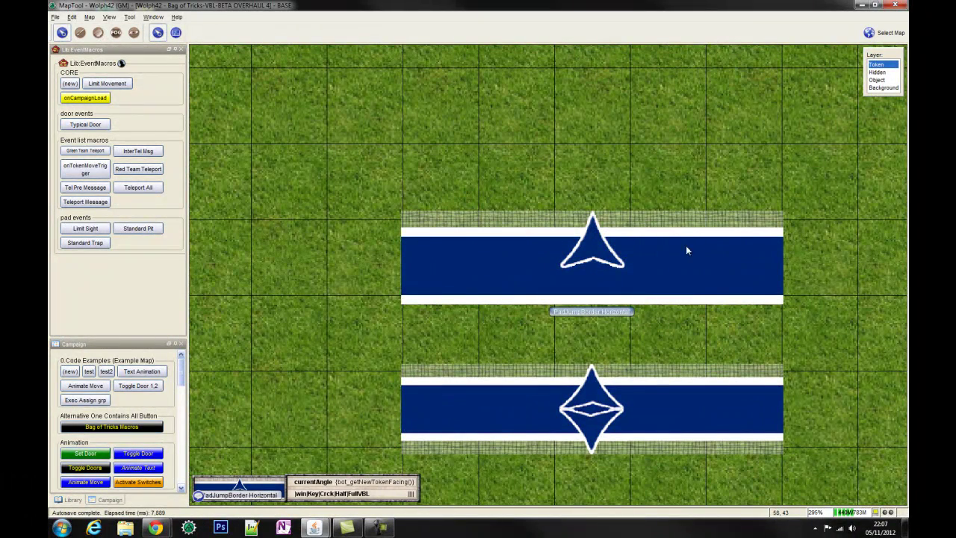
scroll(684, 265, down, 4)
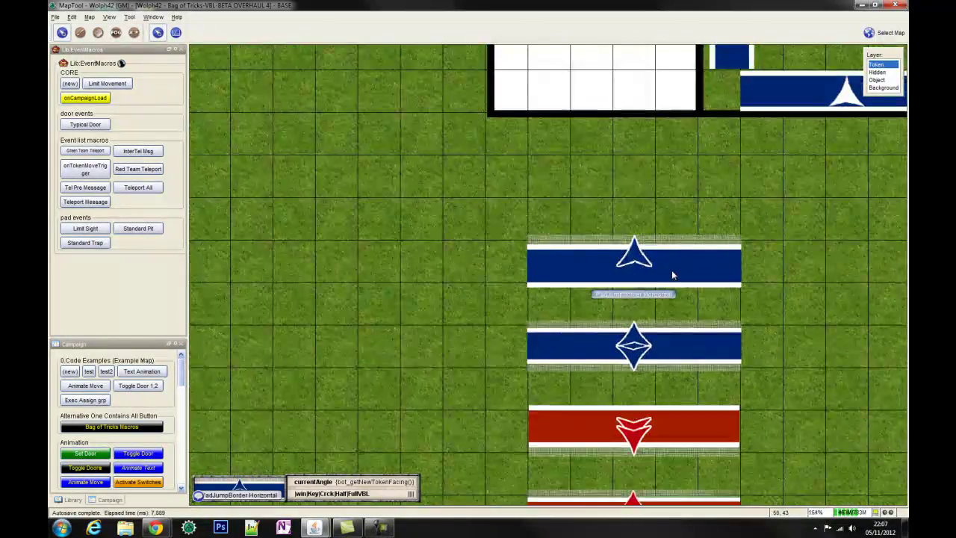
scroll(660, 288, down, 6)
drag(657, 394, 613, 193)
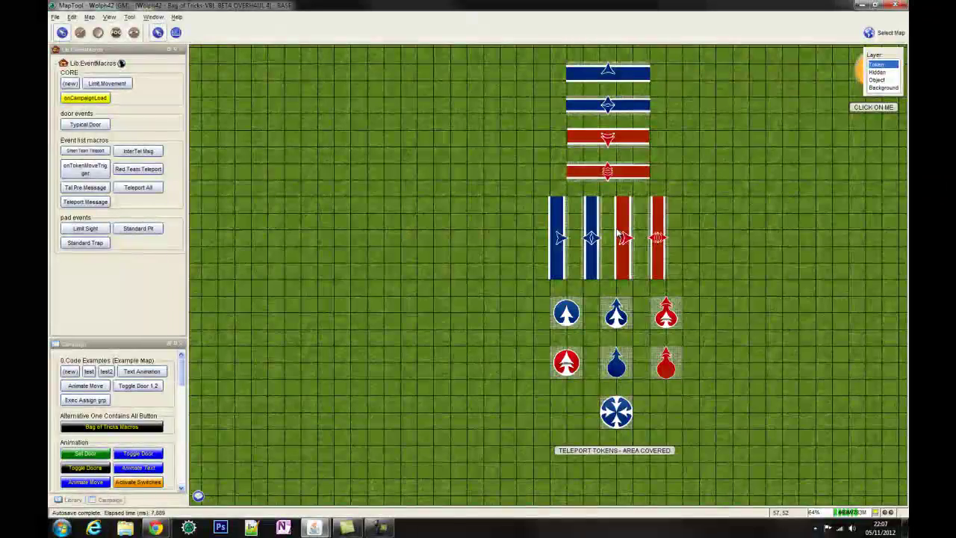
drag(629, 253, 599, 379)
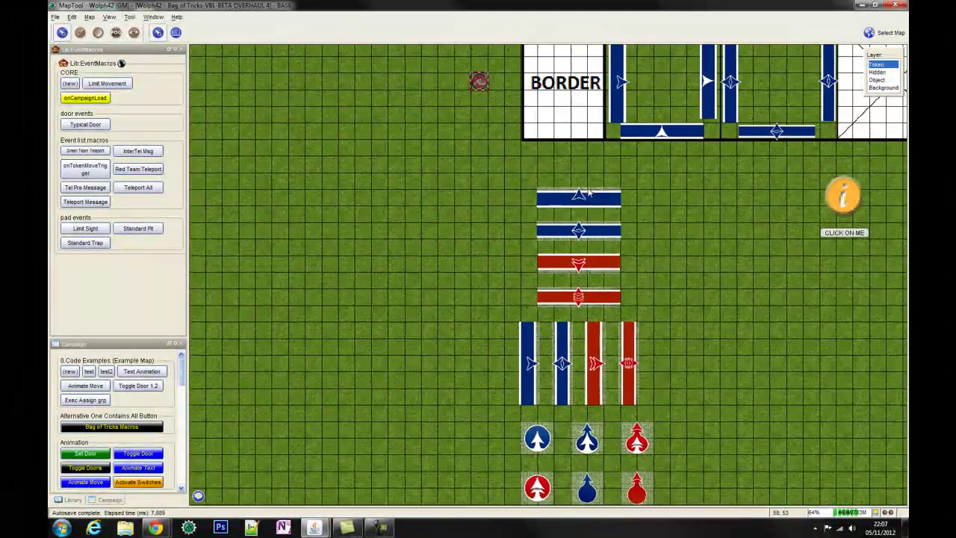
scroll(549, 198, up, 6)
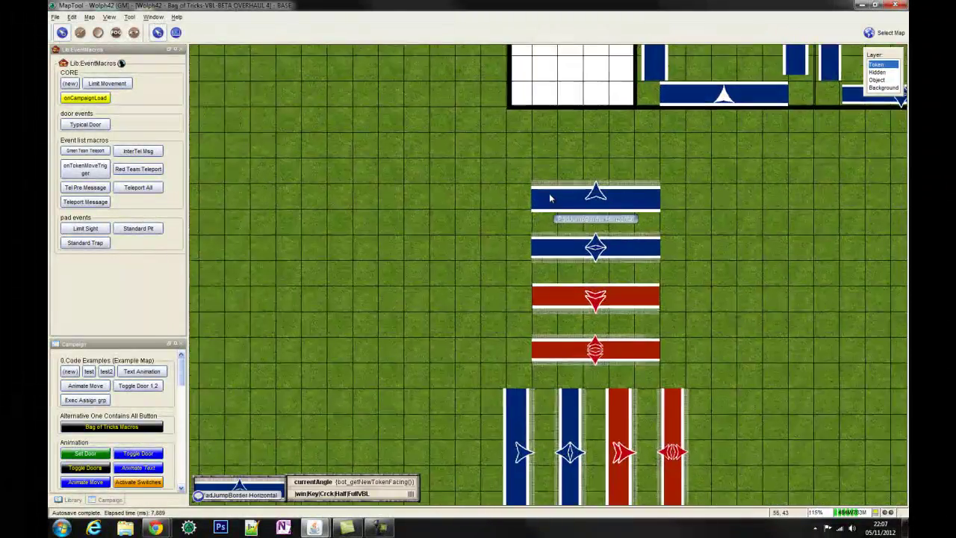
Step: Change the PadJumpBorder Horizontal token below the teleport table from the Token layer to the Object layer
click(549, 197)
click(878, 79)
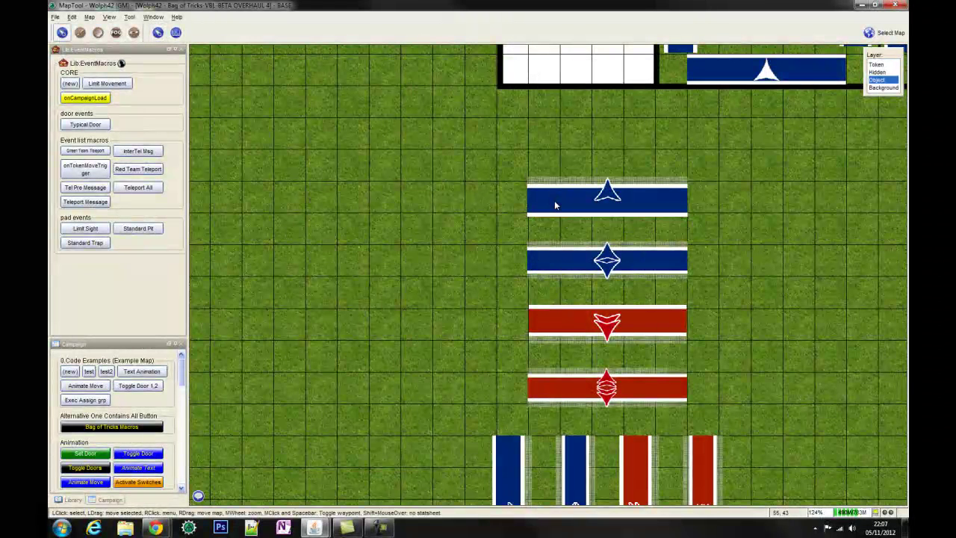
click(876, 65)
click(617, 195)
click(611, 207)
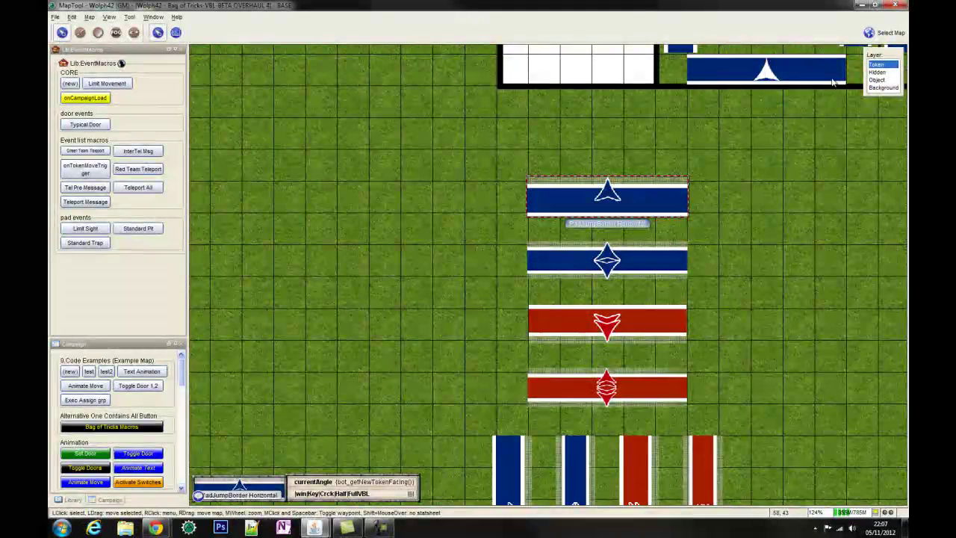
right_click(621, 207)
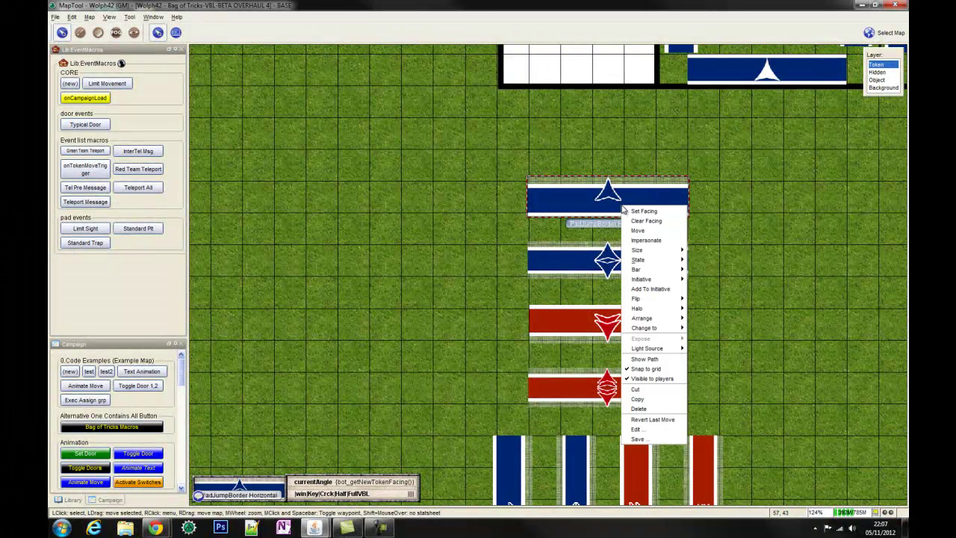
mouse_move(651, 322)
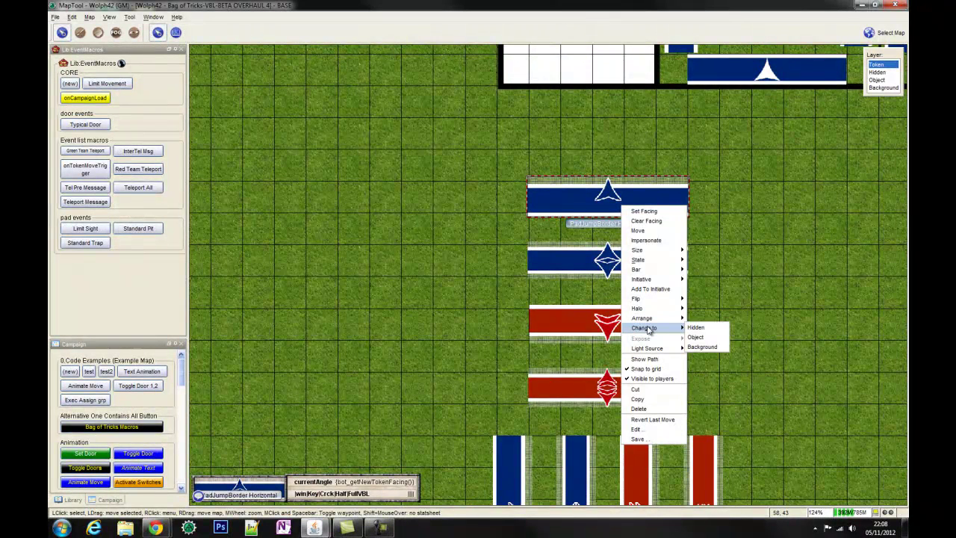
click(695, 337)
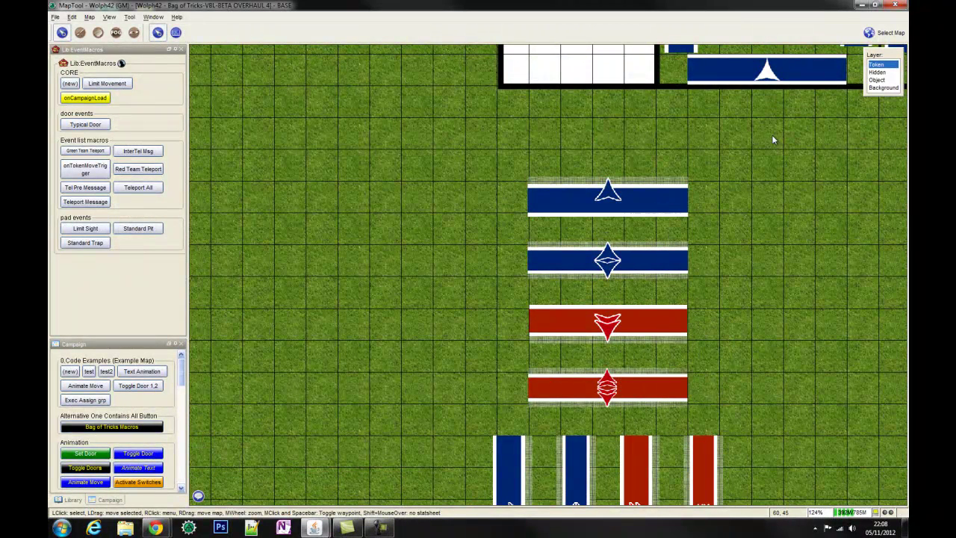
Step: On the Object layer, shrink PadJumpBorder Horizontal to about five grid cells wide and one cell high
click(876, 79)
click(681, 202)
drag(682, 202, 660, 199)
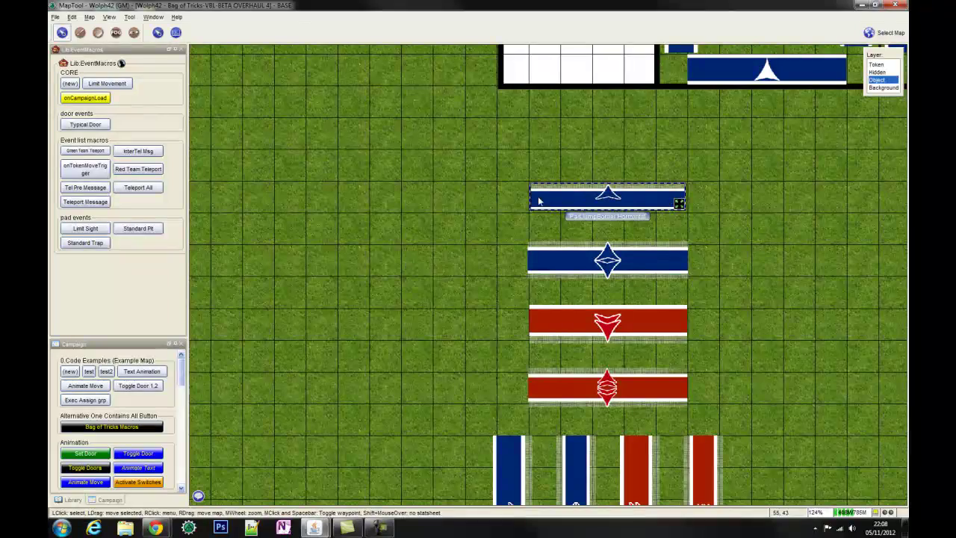
scroll(549, 143, down, 3)
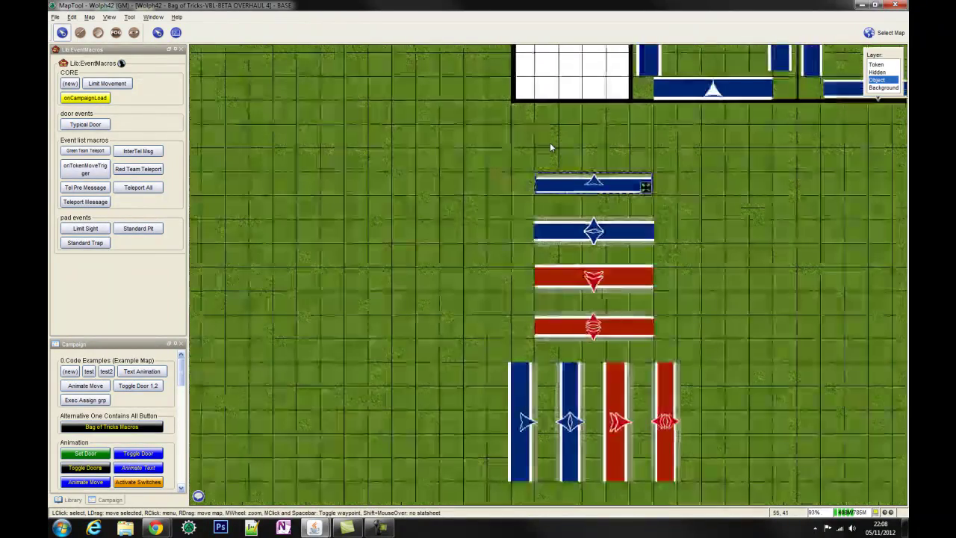
Step: Move the Dragon token on the Token layer to the cell directly above the resized PadJumpBorder Horizontal
click(419, 96)
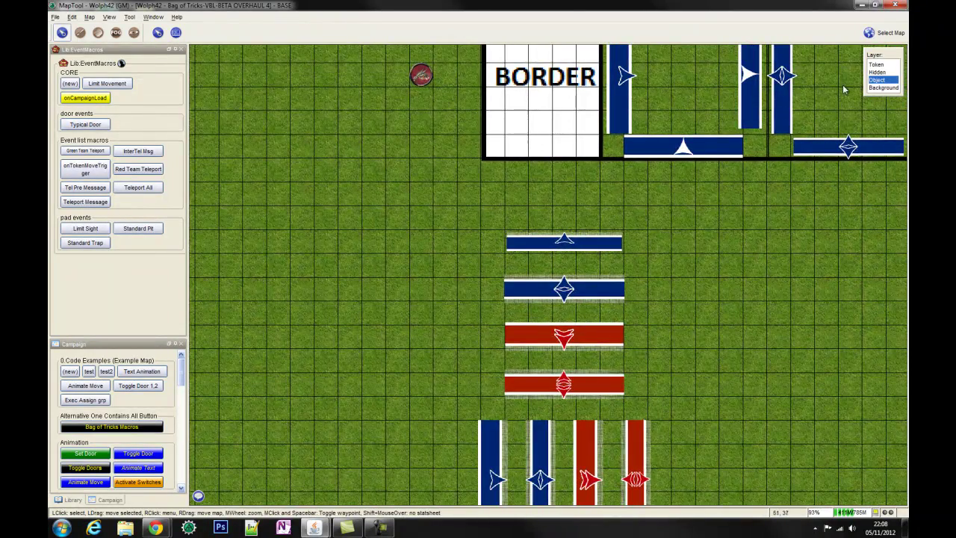
click(876, 65)
drag(421, 74, 540, 222)
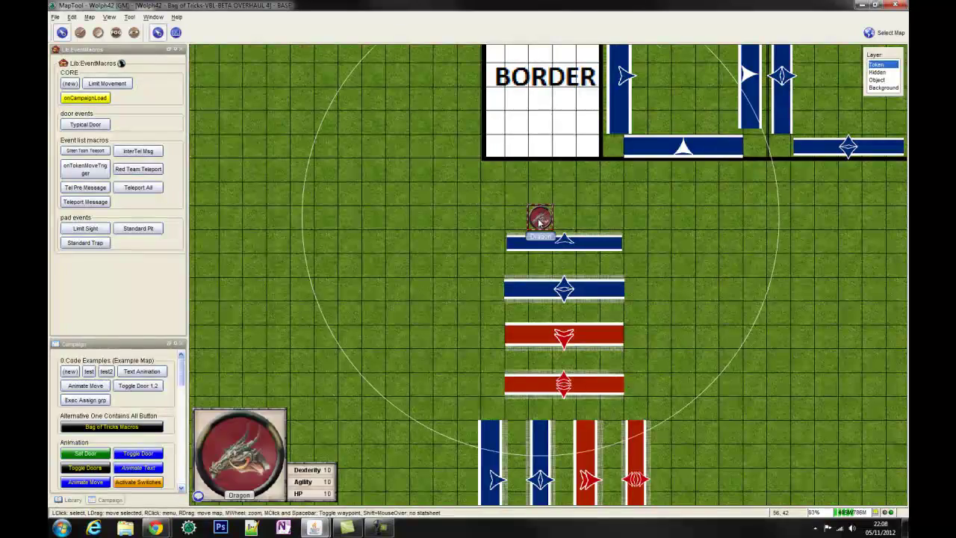
click(566, 249)
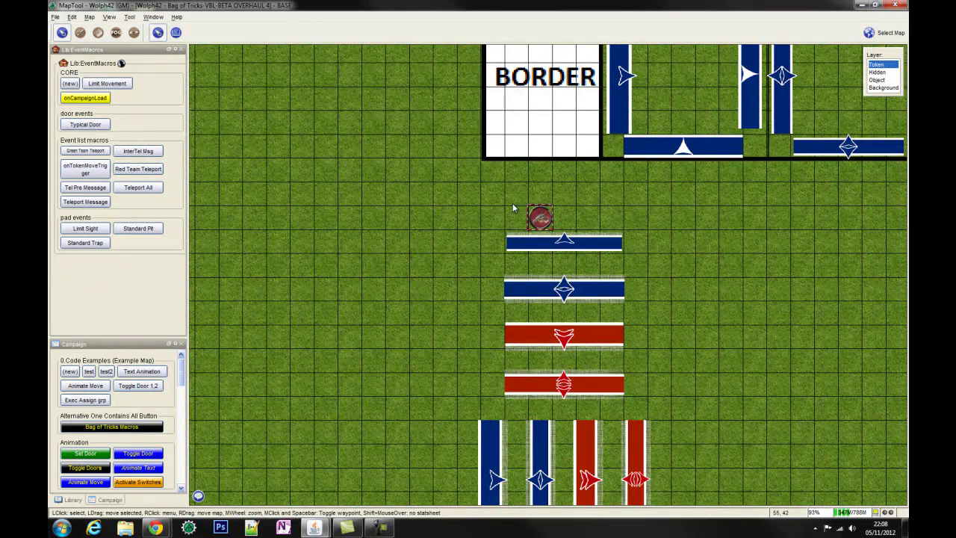
Step: Examine the teleport token table, the pad naming table above it, and the special tokens area beside them
scroll(424, 181, down, 2)
scroll(442, 223, down, 3)
drag(457, 222, 287, 187)
drag(489, 253, 423, 431)
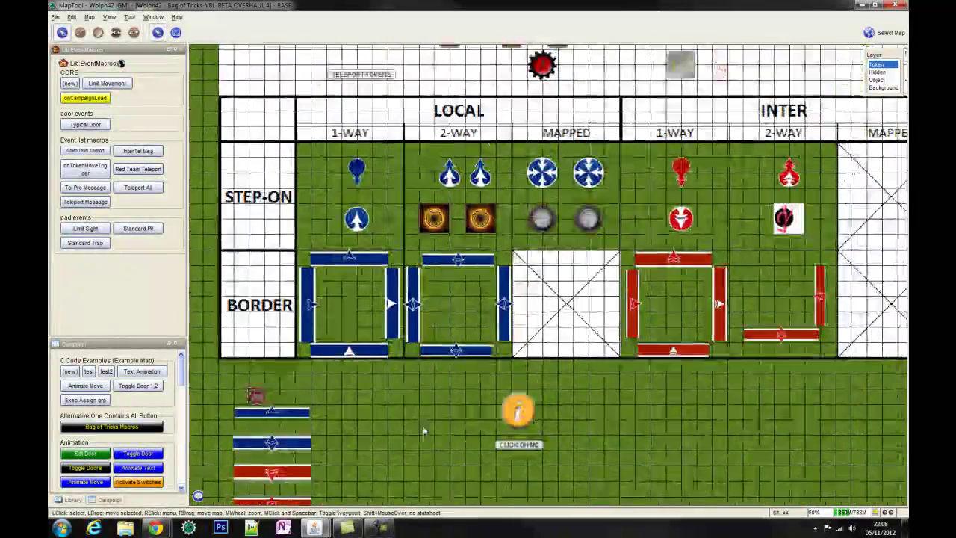
scroll(438, 318, down, 2)
drag(491, 259, 471, 370)
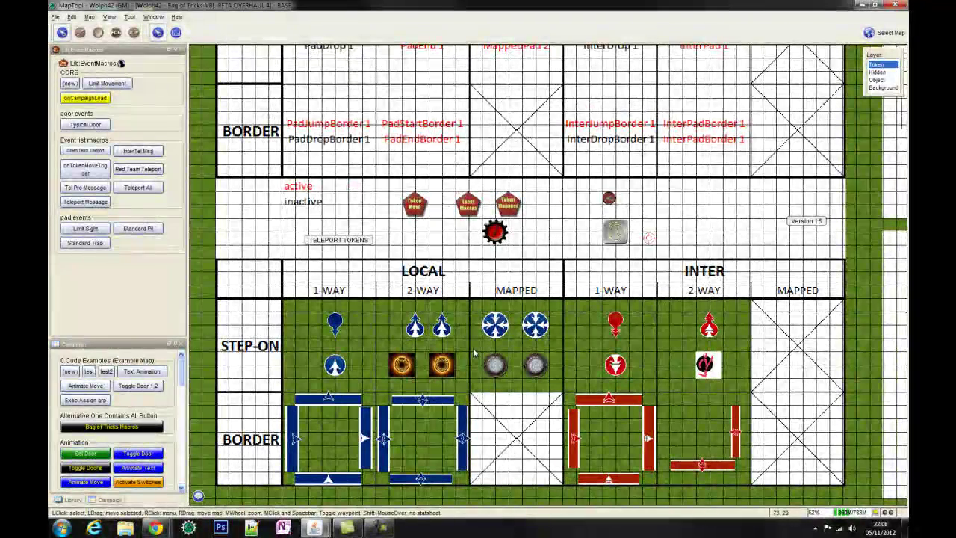
scroll(474, 353, down, 3)
drag(790, 215, 634, 238)
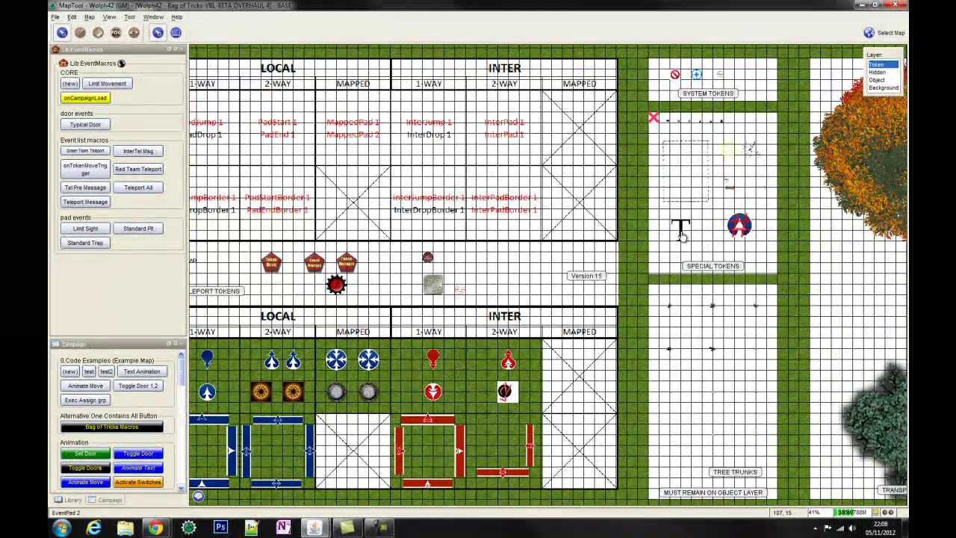
Step: Select the EventPad 2 token among the special tokens on the Object layer
click(878, 80)
click(681, 231)
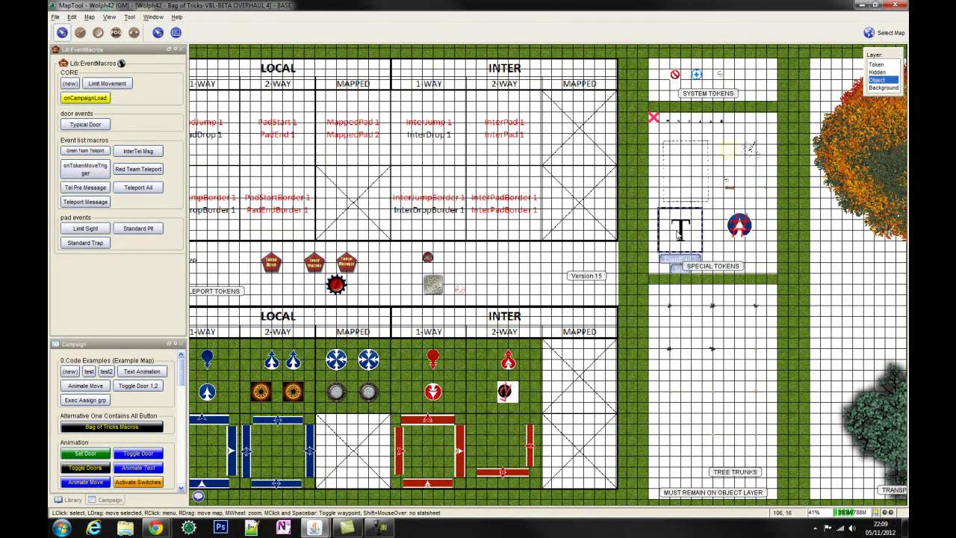
scroll(676, 236, up, 1)
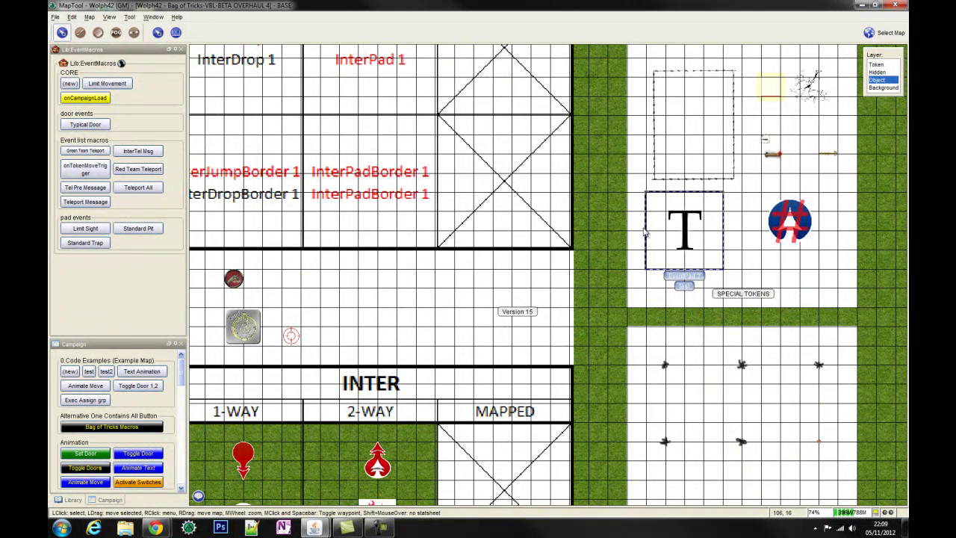
Step: Enlarge the Campaign macro list, review the General Events options in the Bag of Tricks settings, and leave them without changes
drag(126, 338, 137, 148)
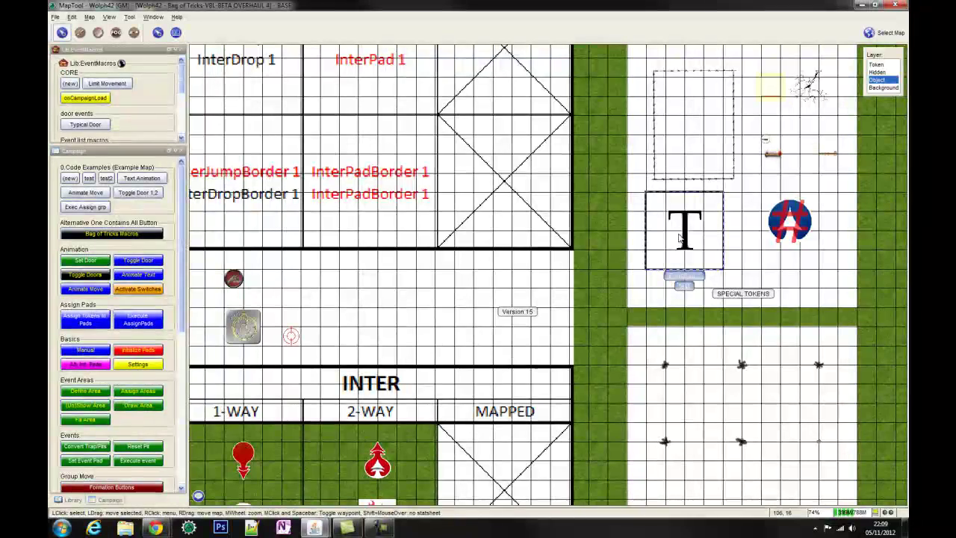
click(147, 365)
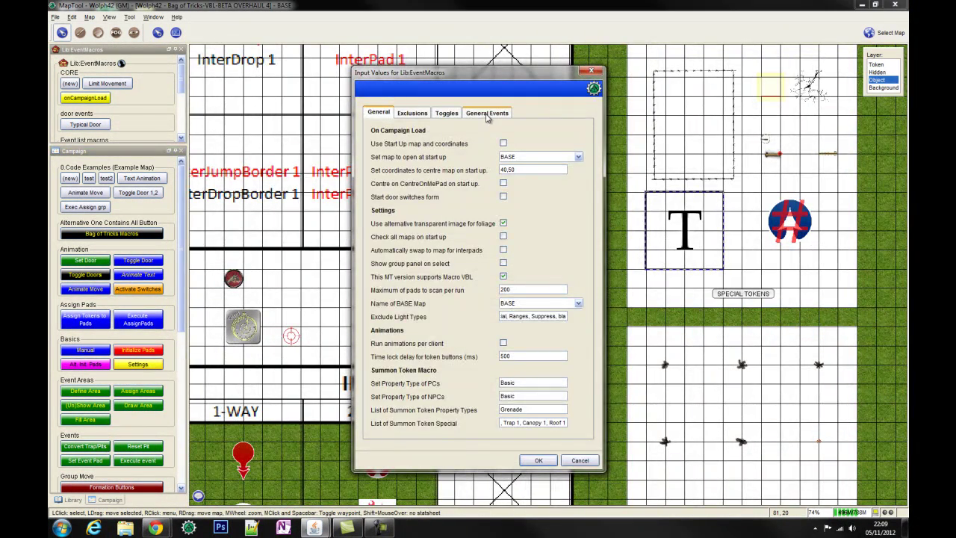
click(489, 113)
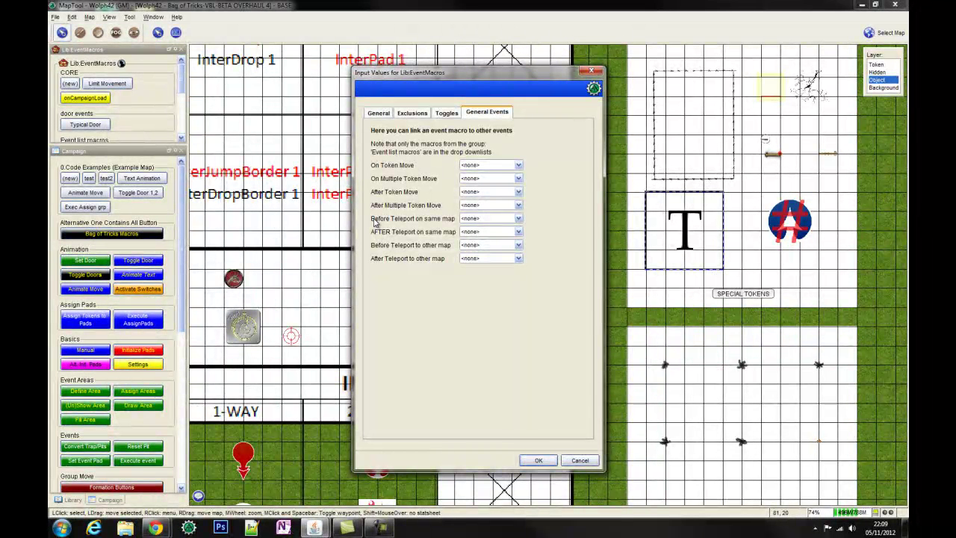
click(579, 460)
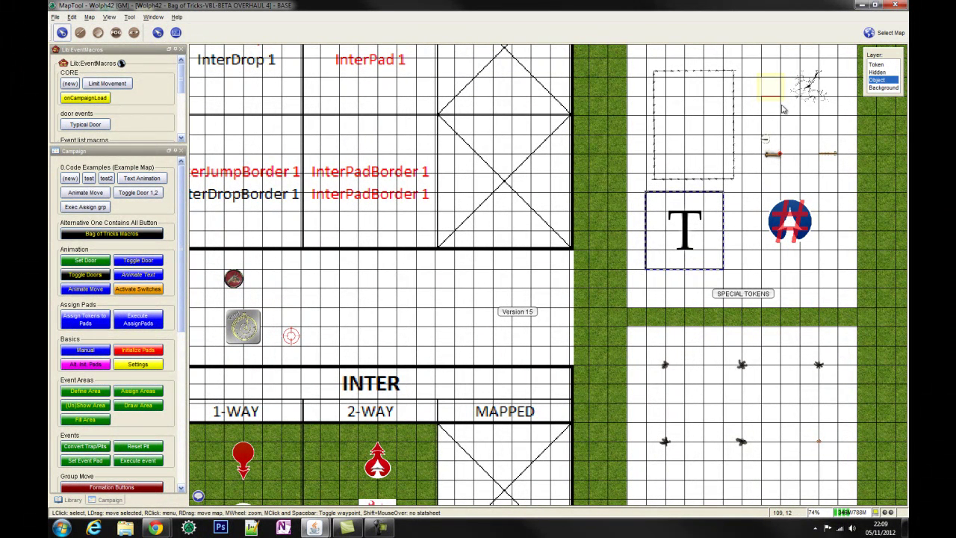
Step: Inspect the cracked-ground token among the special tokens, and enlarge the Lib:EventMacros list to show its pad events macros
click(812, 84)
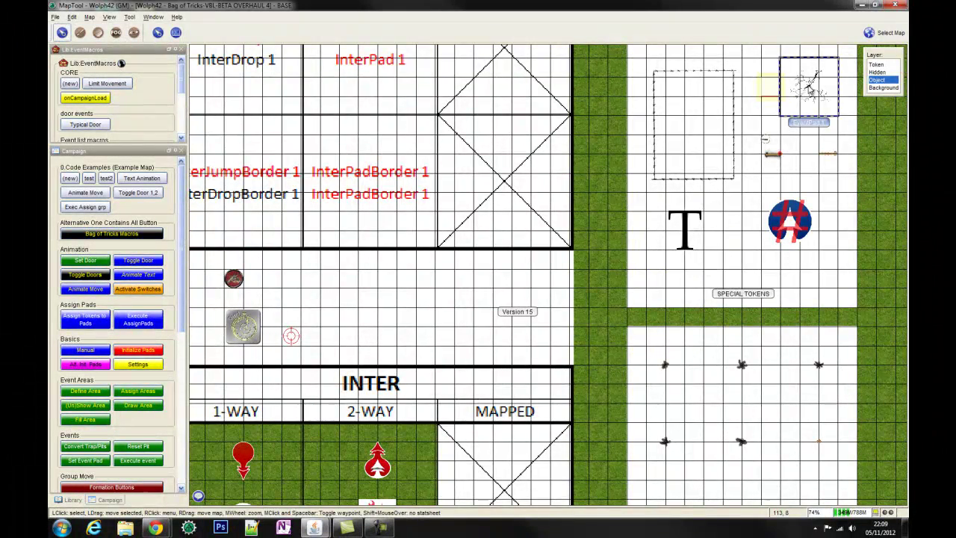
drag(827, 95, 788, 169)
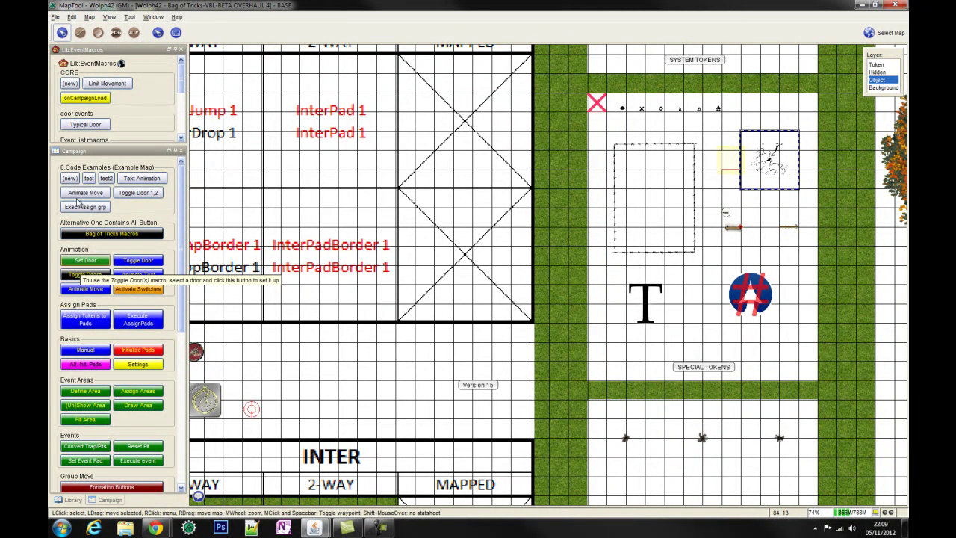
drag(115, 145, 116, 233)
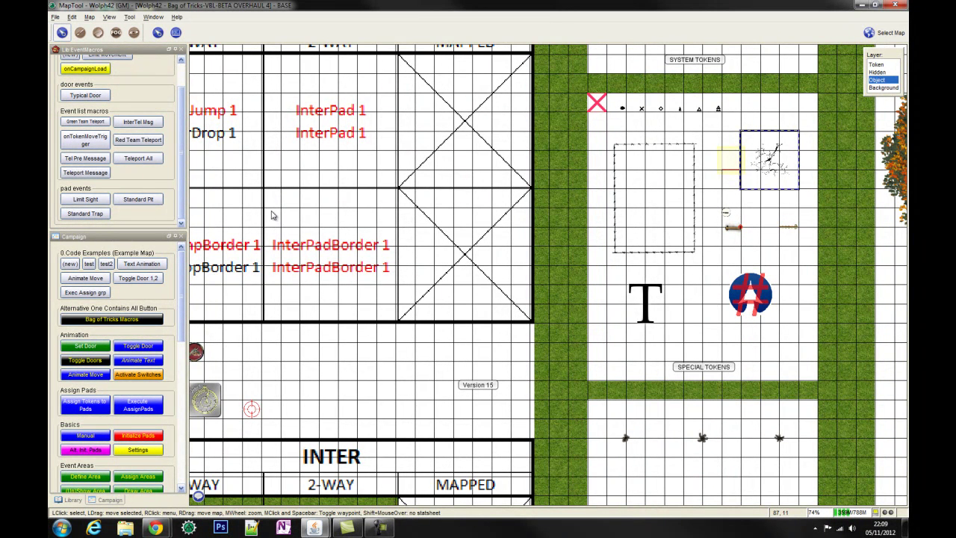
click(248, 214)
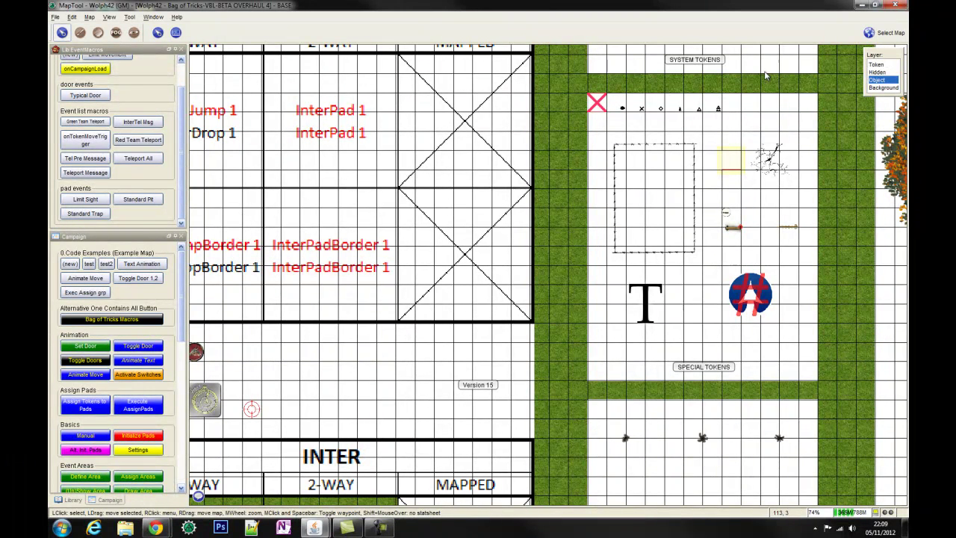
Step: On the Token layer, display the notes of the EventPad 2 trap example
click(879, 65)
key(space)
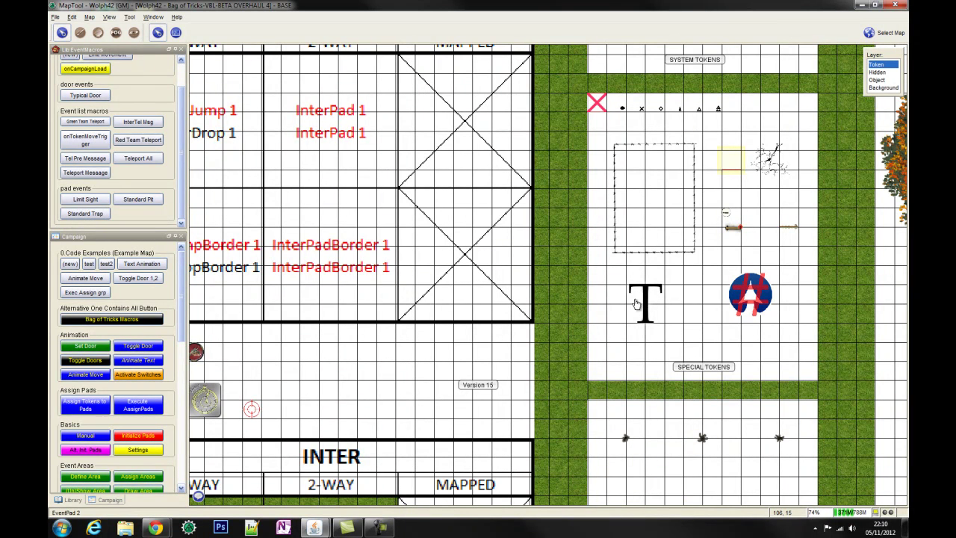
mouse_move(643, 307)
Step: Link the Standard Trap macro to EventPad 2 on the Object layer, triggered when a token moves onto or over the pad
click(881, 81)
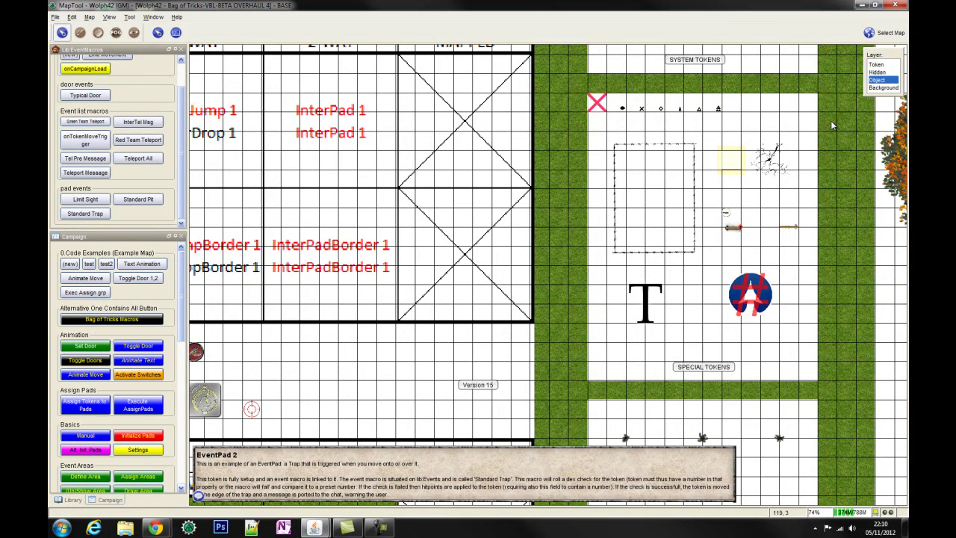
click(647, 299)
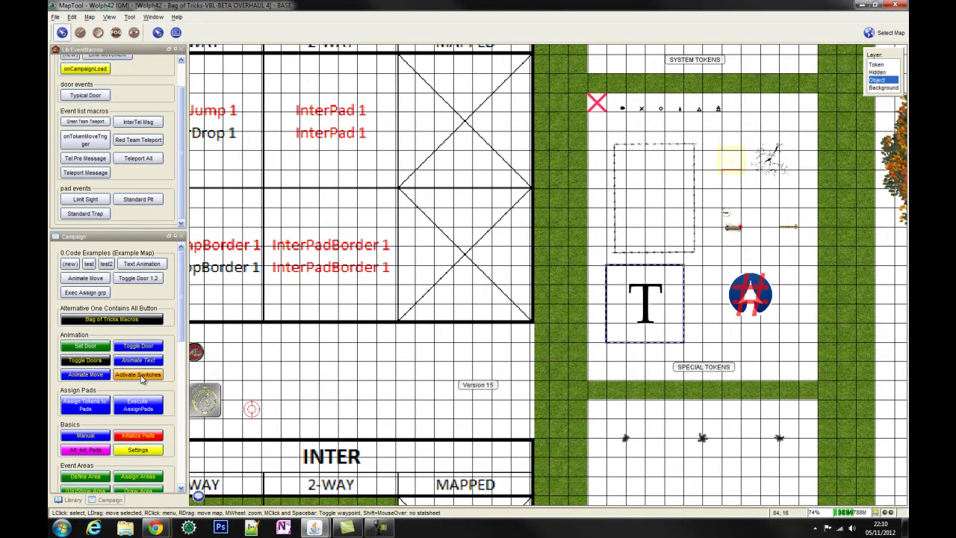
scroll(103, 377, down, 3)
scroll(102, 377, down, 3)
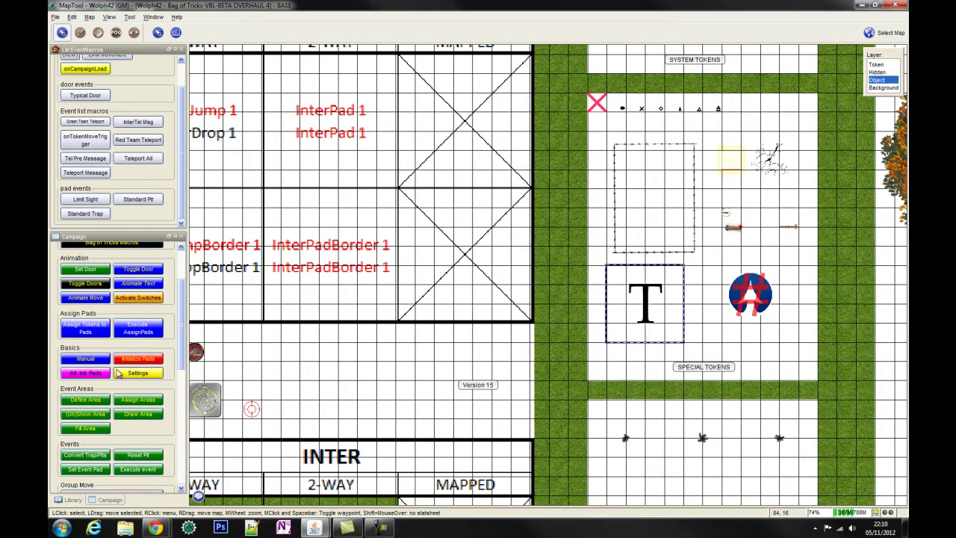
scroll(109, 309, up, 3)
scroll(112, 312, down, 6)
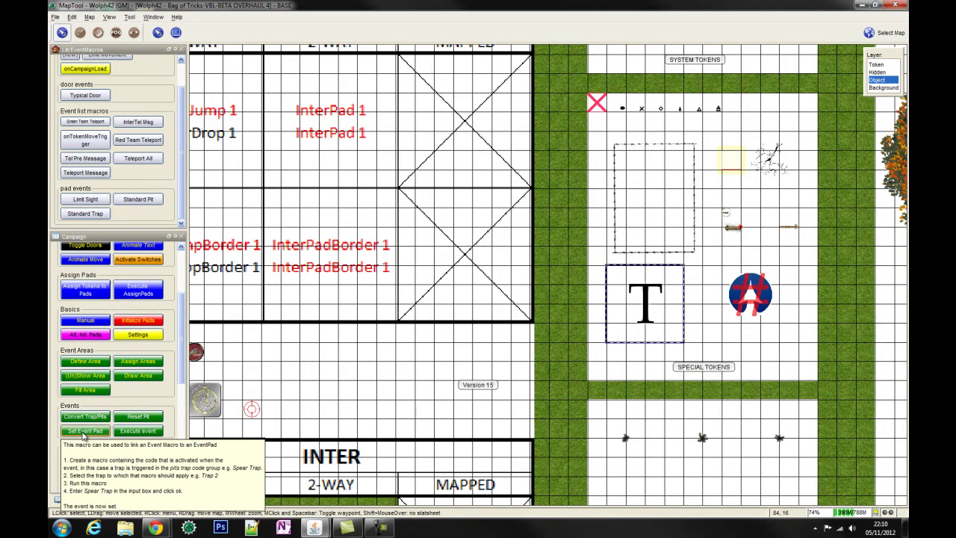
click(84, 433)
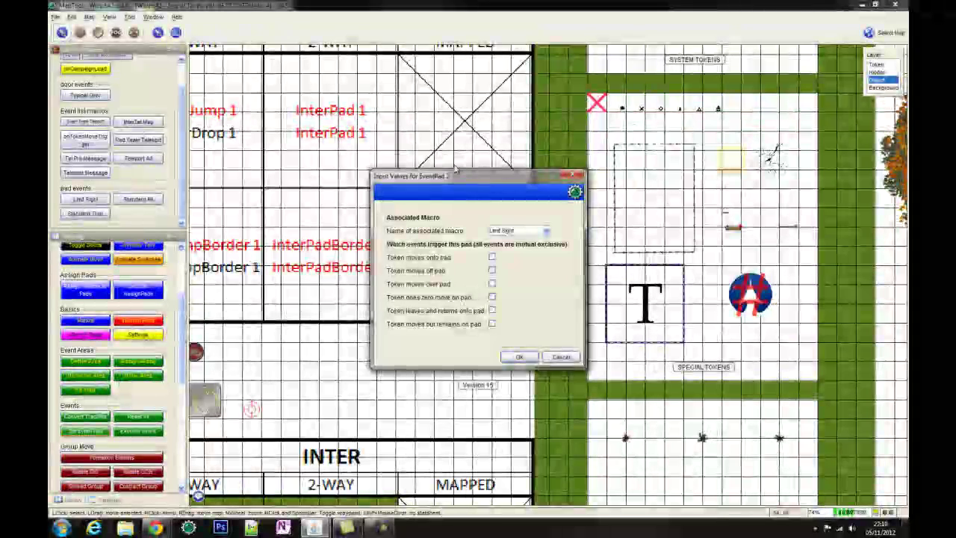
drag(492, 181, 451, 228)
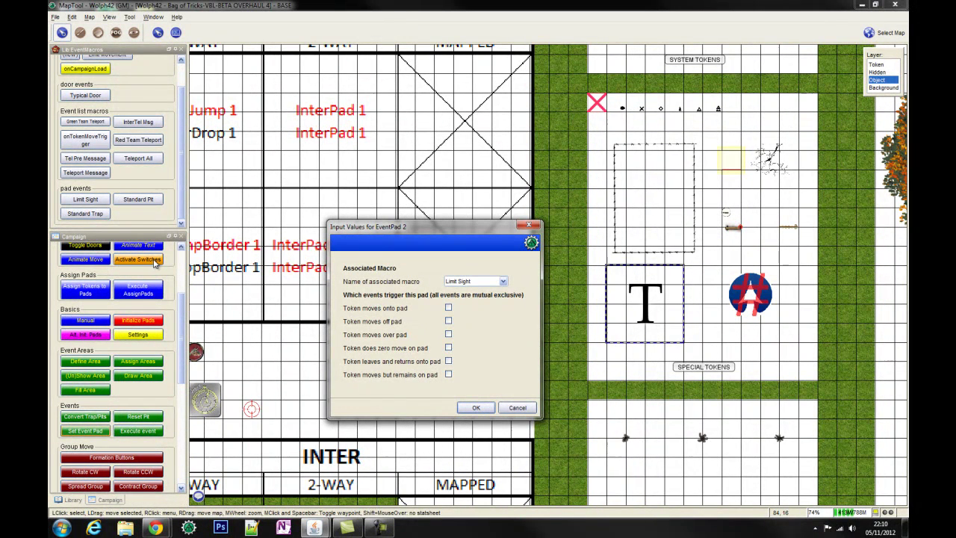
click(503, 282)
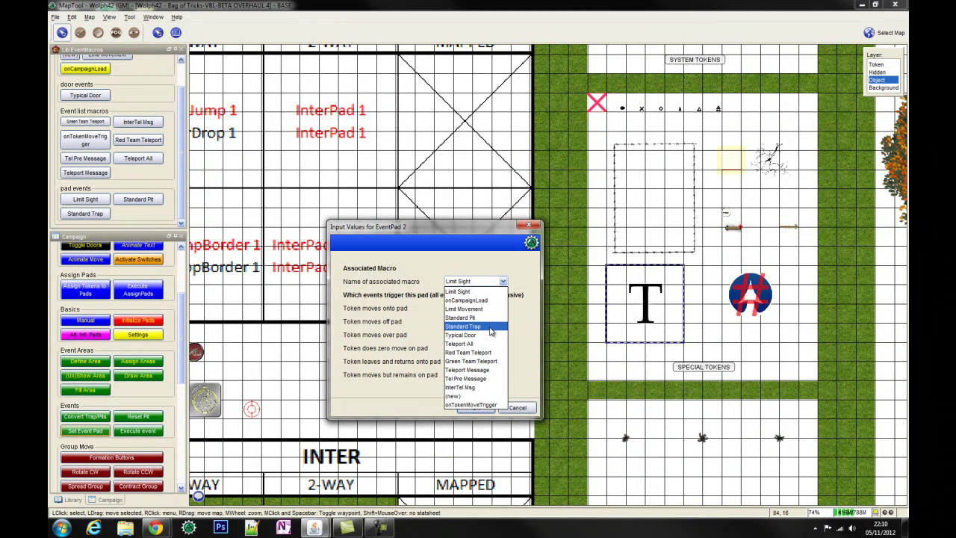
click(491, 329)
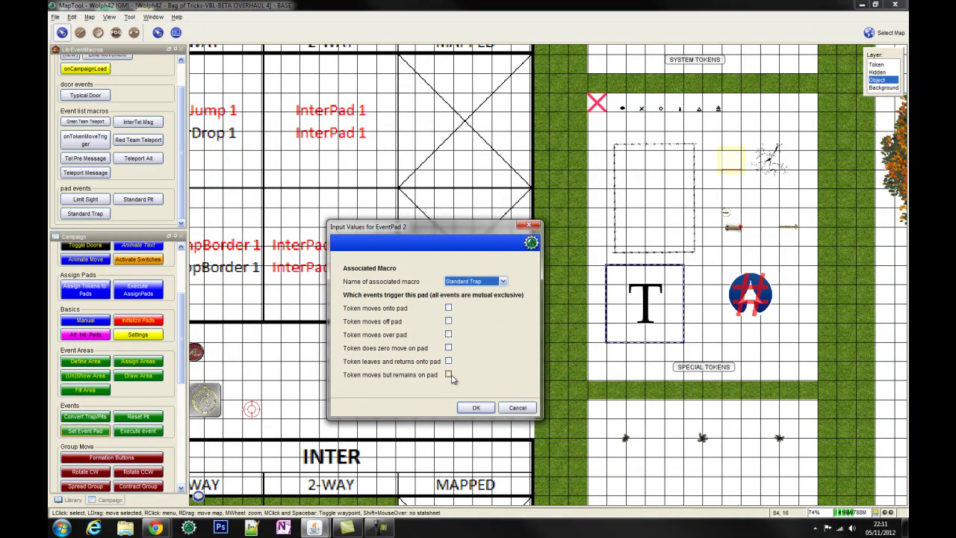
click(448, 308)
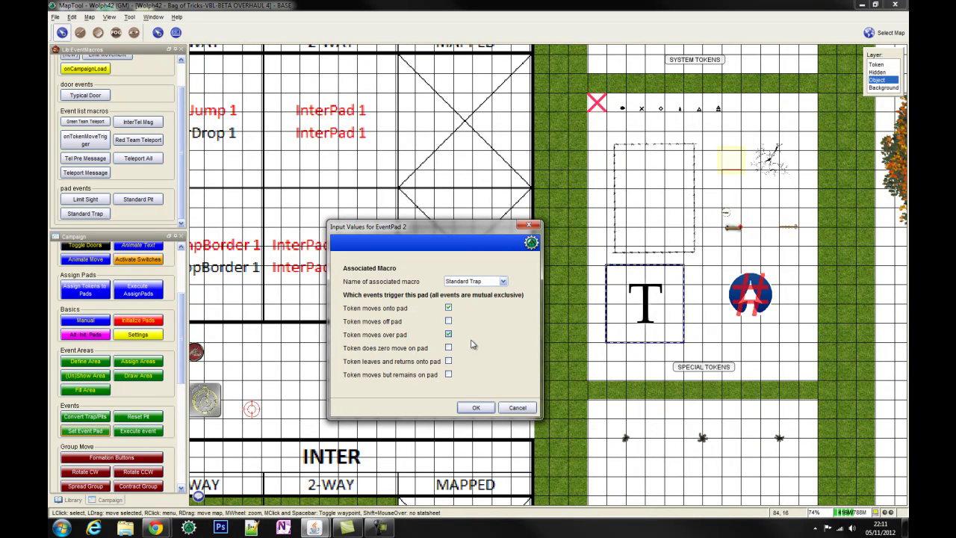
click(480, 410)
Step: On the Token layer, move the Dragon token over to the special tokens and onto the EventPad 2 trap, and display its stats
click(878, 64)
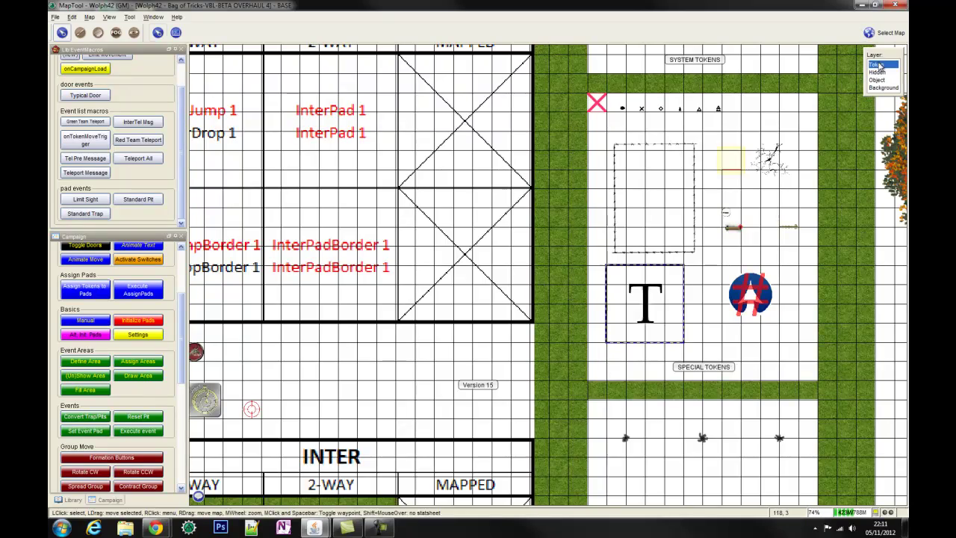
scroll(606, 284, down, 2)
drag(364, 328, 545, 283)
scroll(544, 283, down, 3)
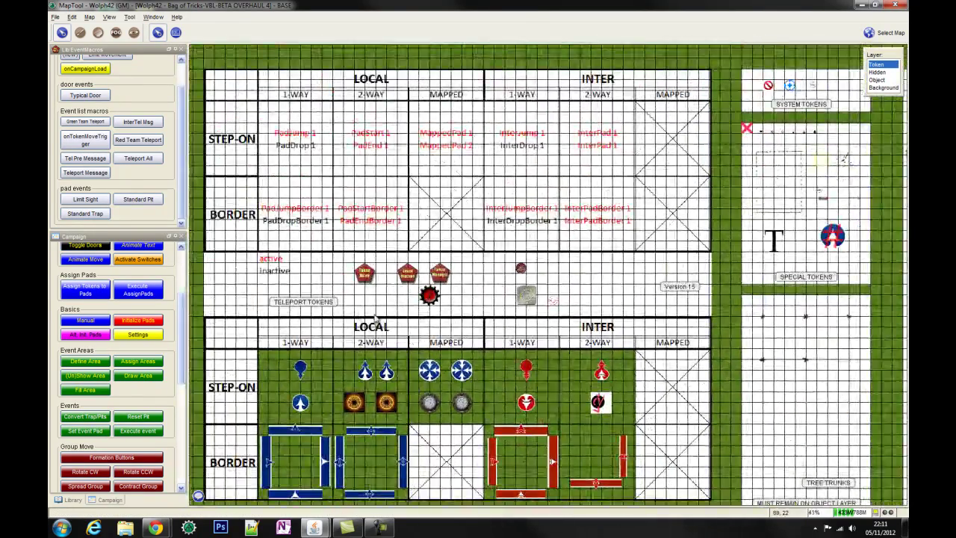
scroll(358, 306, down, 1)
drag(247, 501, 686, 256)
scroll(668, 250, up, 2)
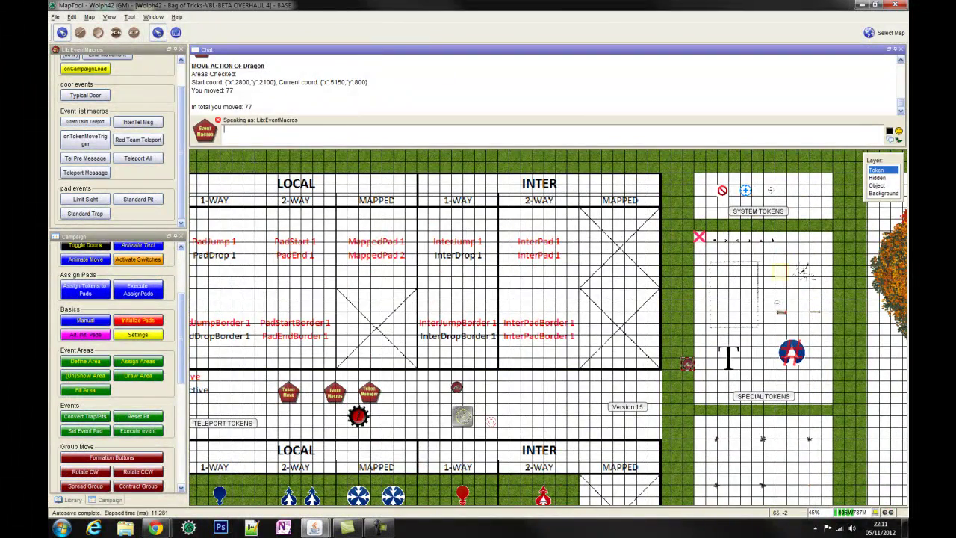
drag(688, 364, 731, 398)
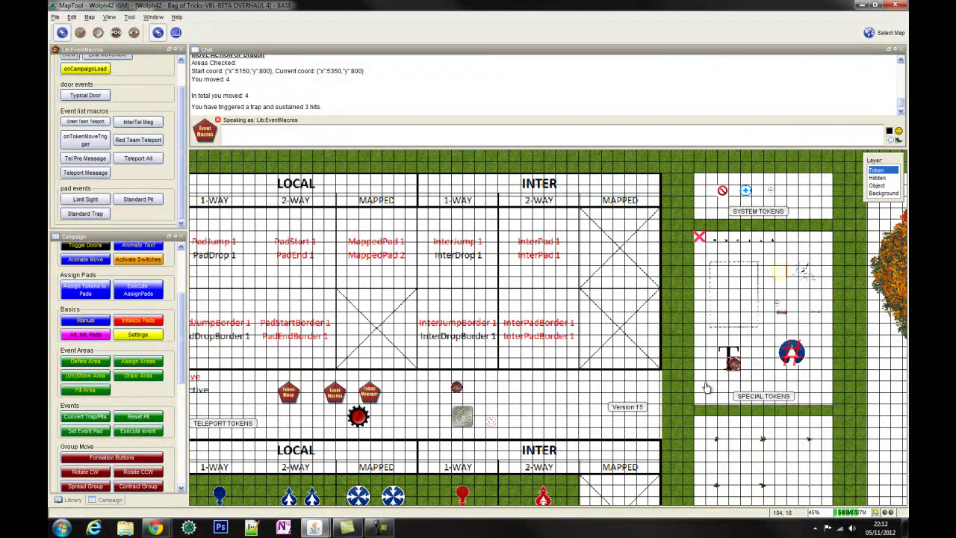
click(734, 364)
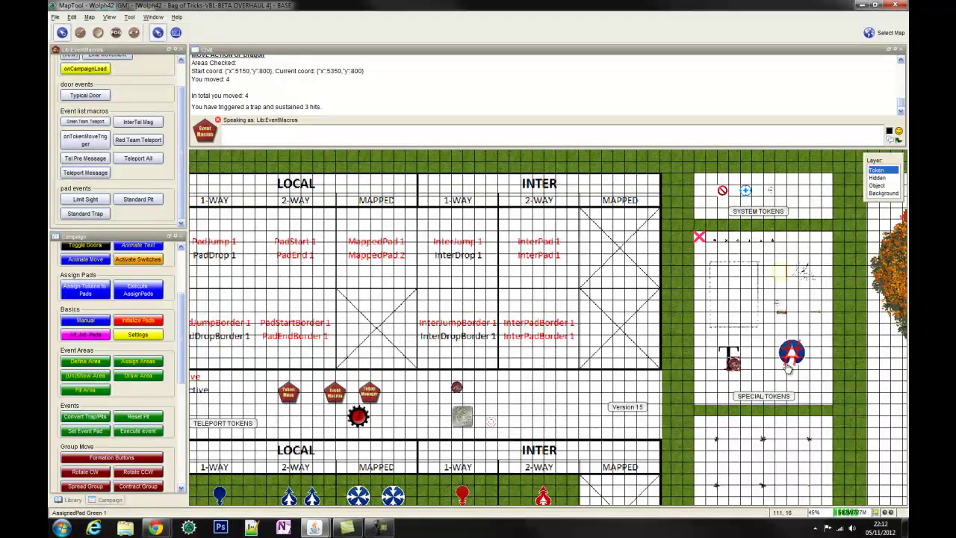
mouse_move(733, 361)
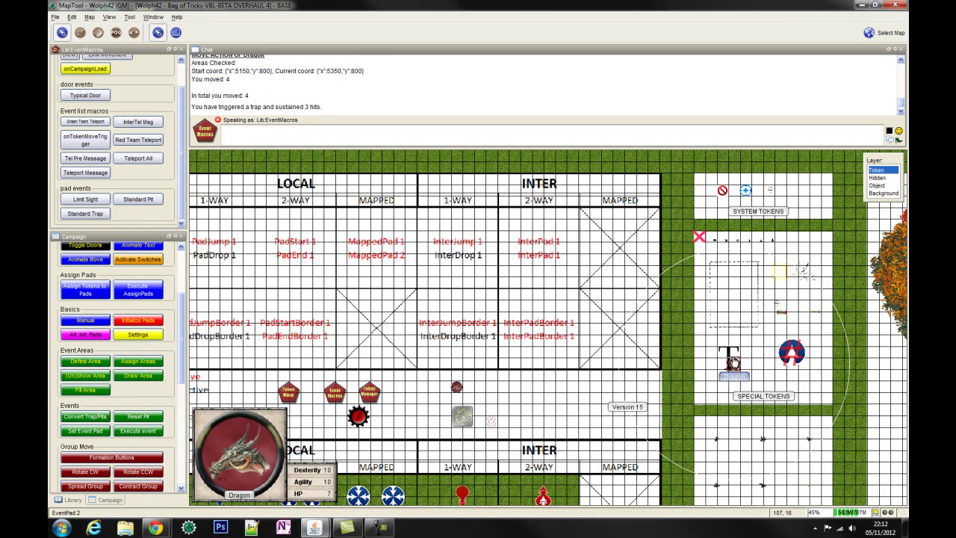
Step: Inspect the dashed warded area on the Object layer, and try to move the Dragon from the trap into and across it
click(881, 193)
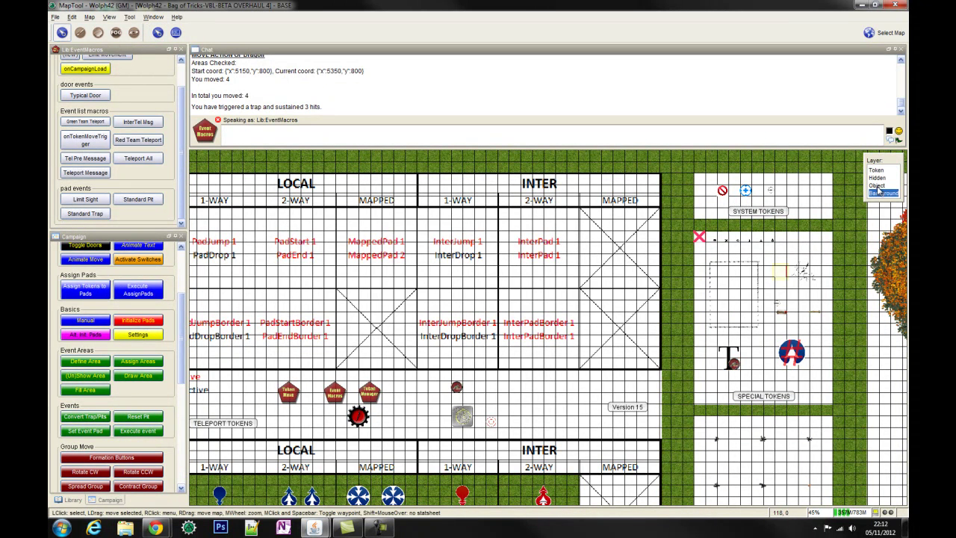
click(877, 185)
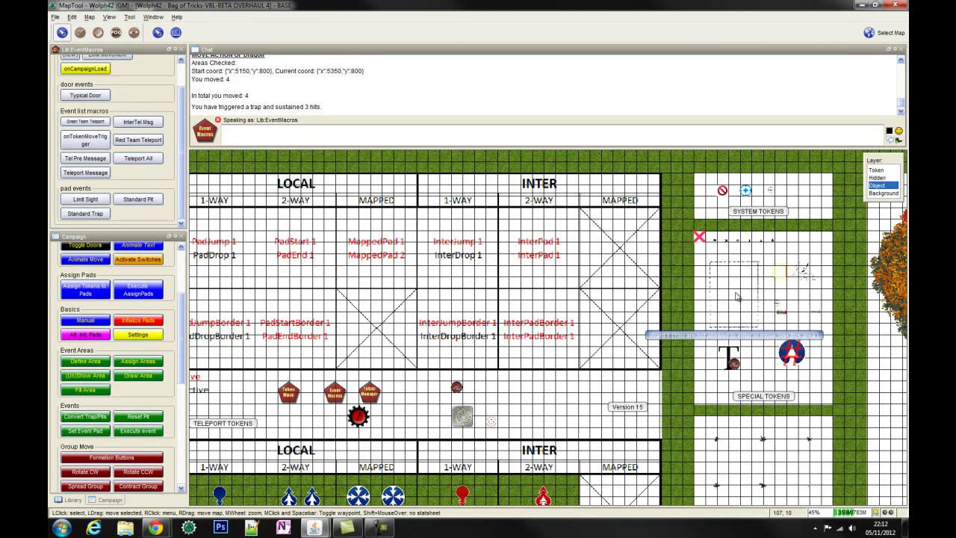
drag(724, 349, 724, 280)
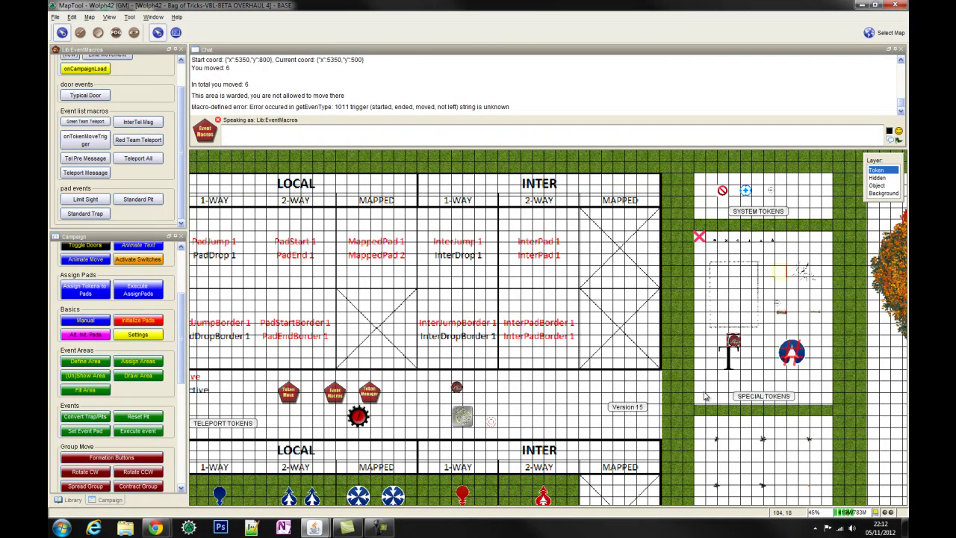
drag(735, 346, 738, 291)
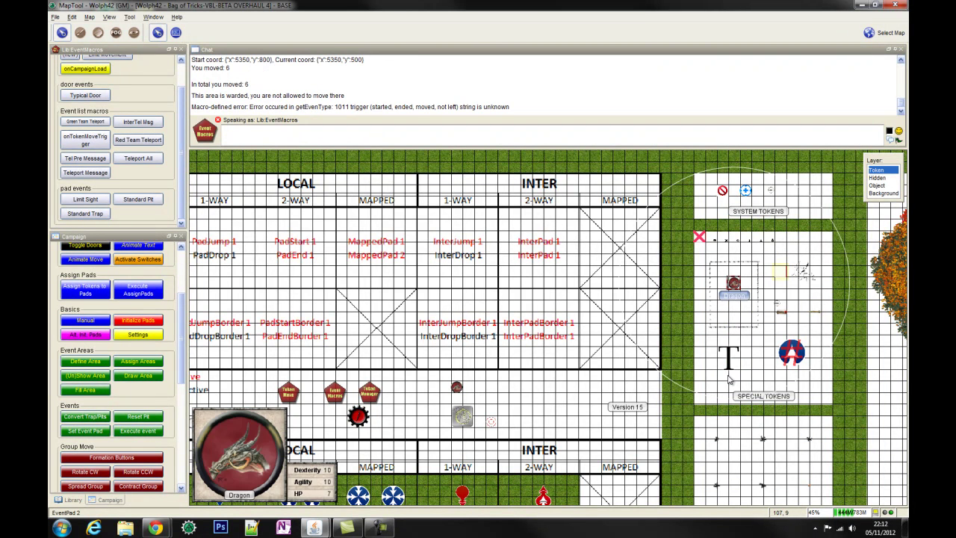
drag(734, 342, 741, 238)
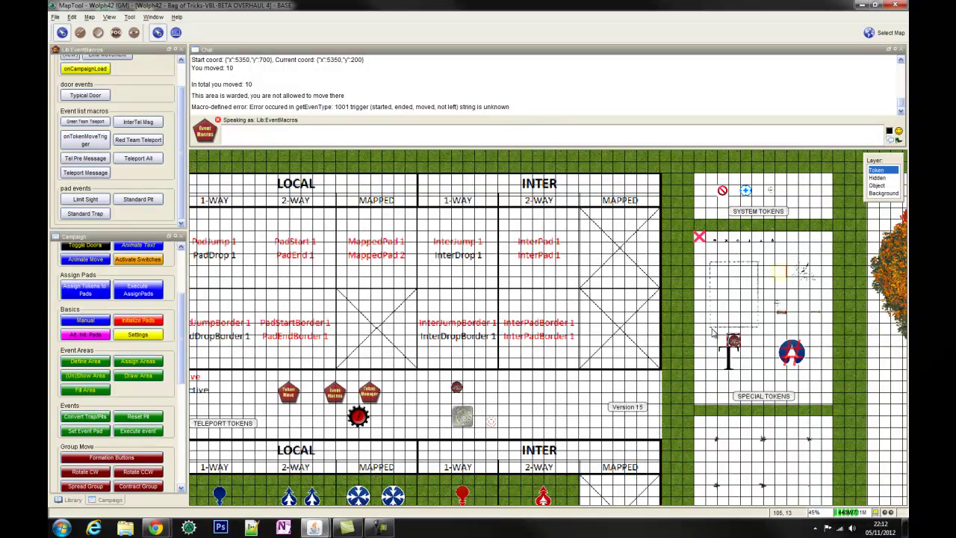
click(731, 347)
Step: Check the name of the blue and red A pad on the Object layer, and return to the Token layer
mouse_move(791, 352)
scroll(112, 374, up, 2)
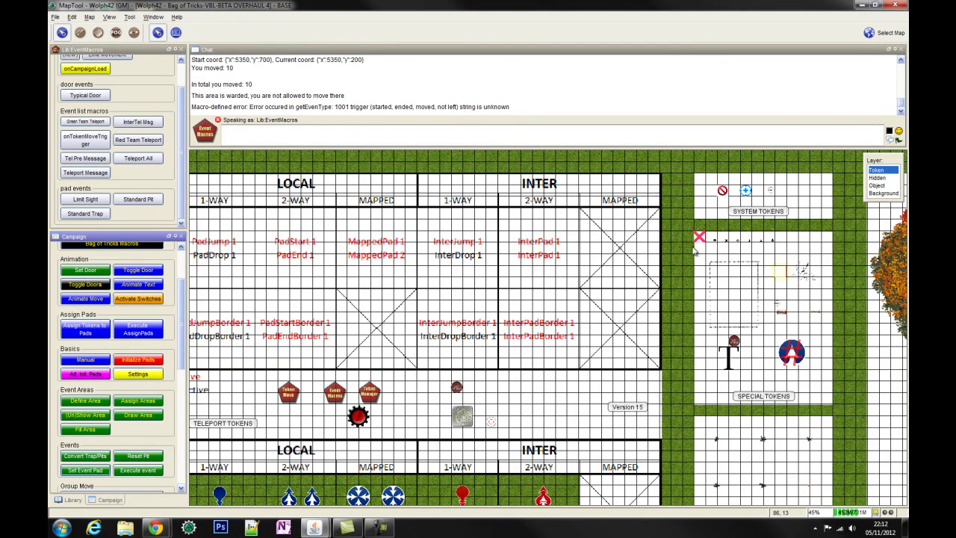
click(880, 186)
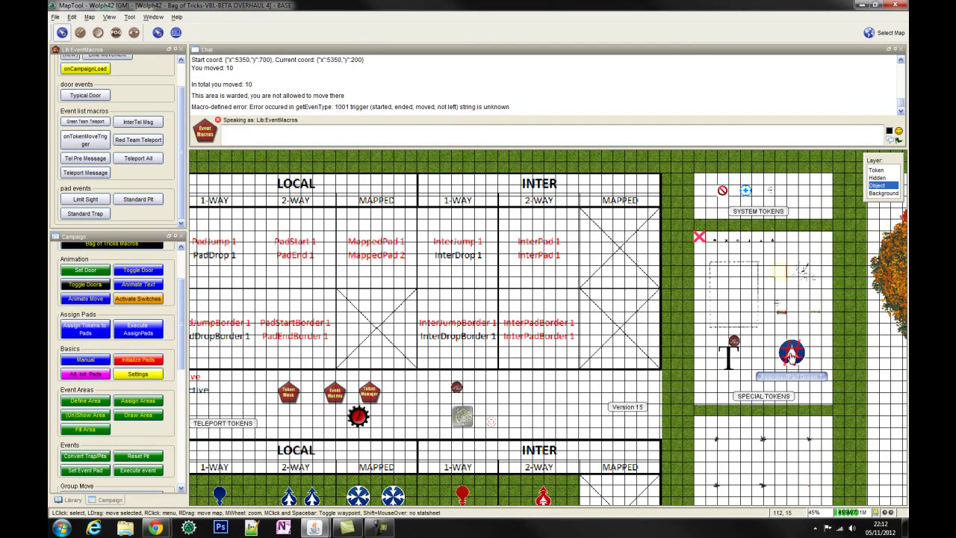
click(876, 169)
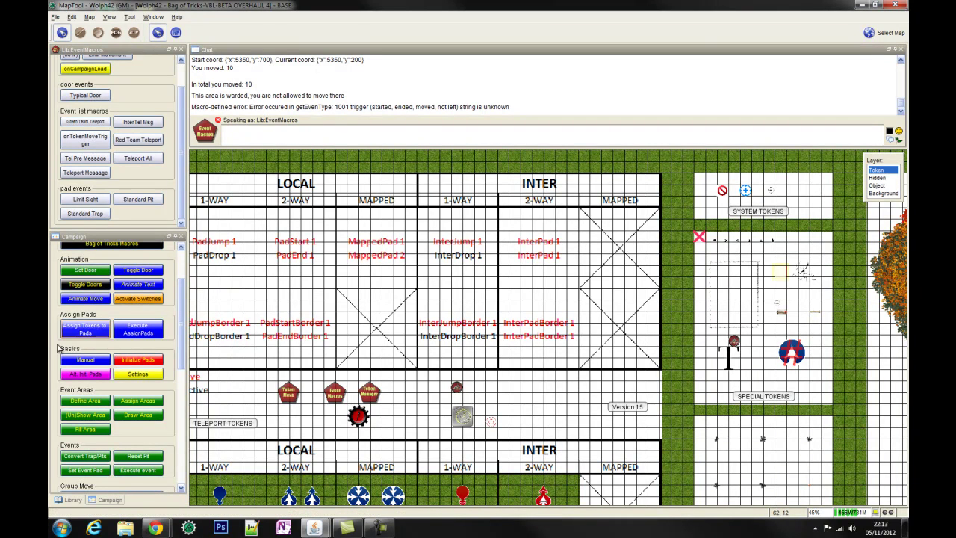
Step: Assign the Dragon token to pad 1 of the Green group, and execute the Green group's assigned pads
click(83, 333)
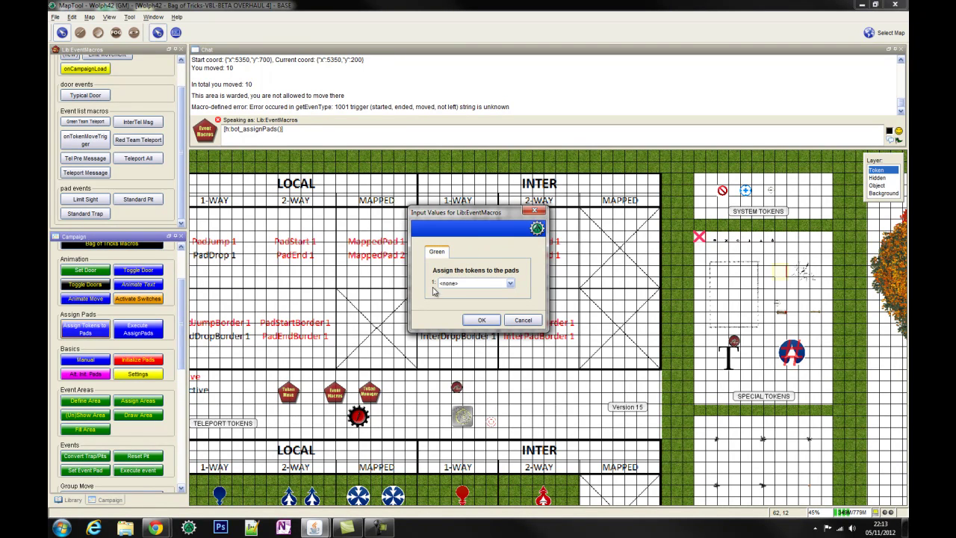
click(481, 286)
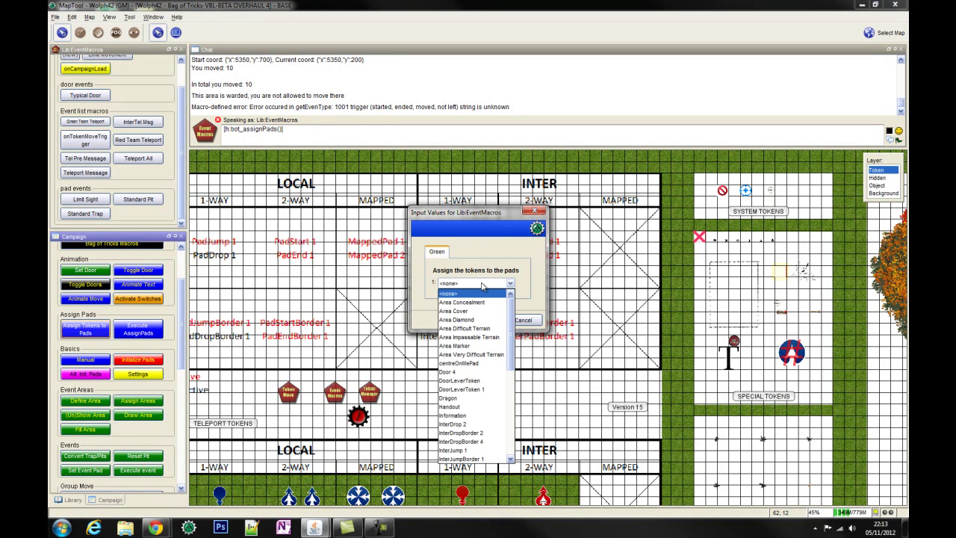
click(482, 286)
click(482, 286)
click(480, 398)
click(478, 320)
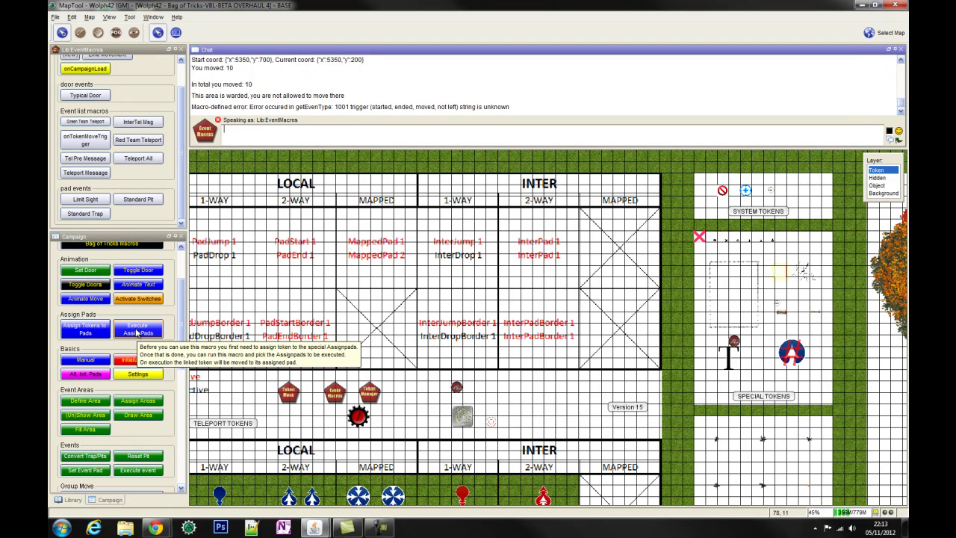
click(138, 330)
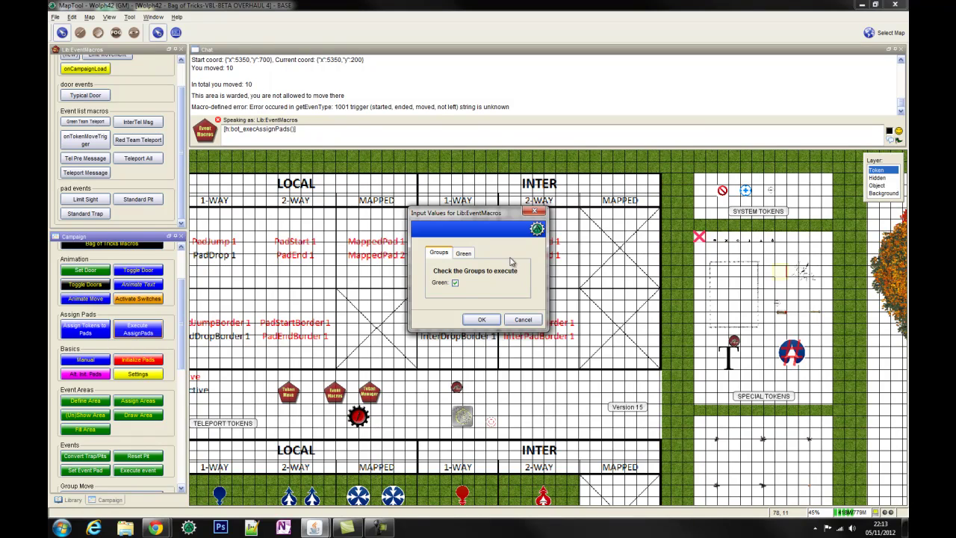
click(479, 321)
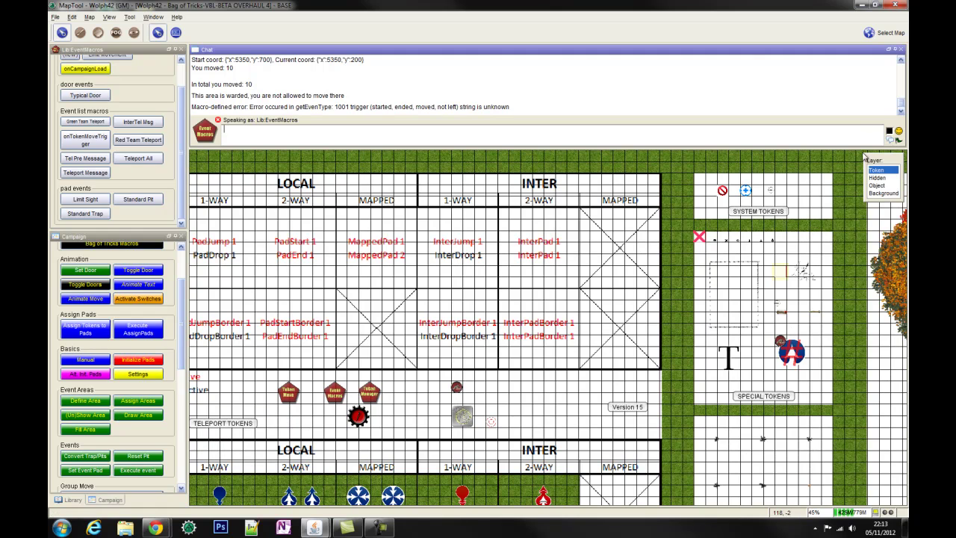
Step: On the Object layer, review the arrangement options of AssignedPad Green 1 and leave them without changes
click(878, 185)
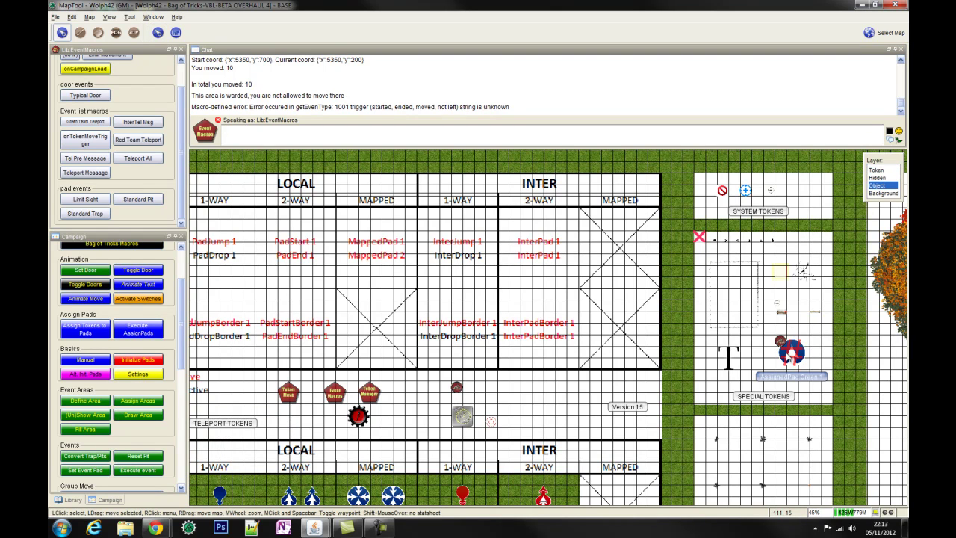
right_click(790, 352)
mouse_move(822, 411)
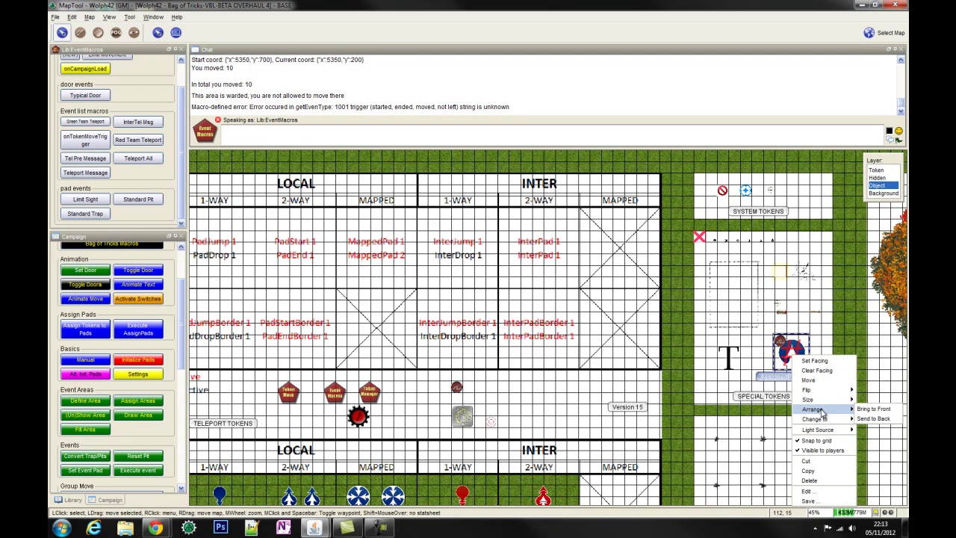
click(872, 433)
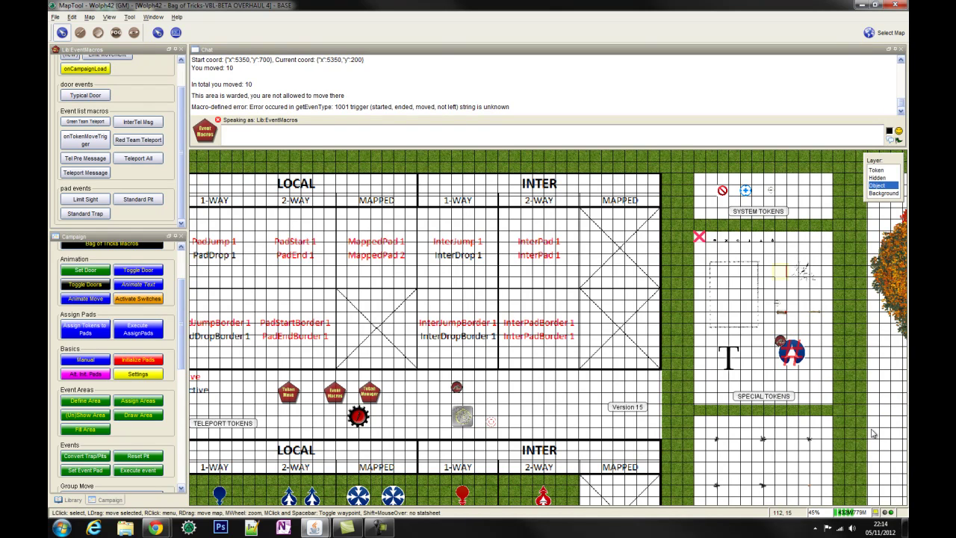
Step: On the Token layer, move the Dragon from the assigned pad back onto the EventPad 2 trap
click(876, 170)
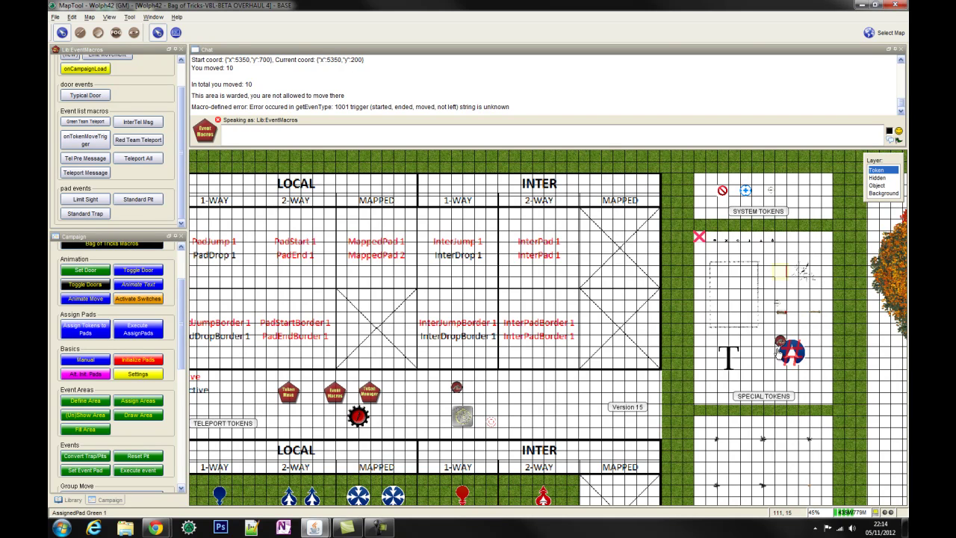
mouse_move(781, 350)
drag(780, 345, 734, 363)
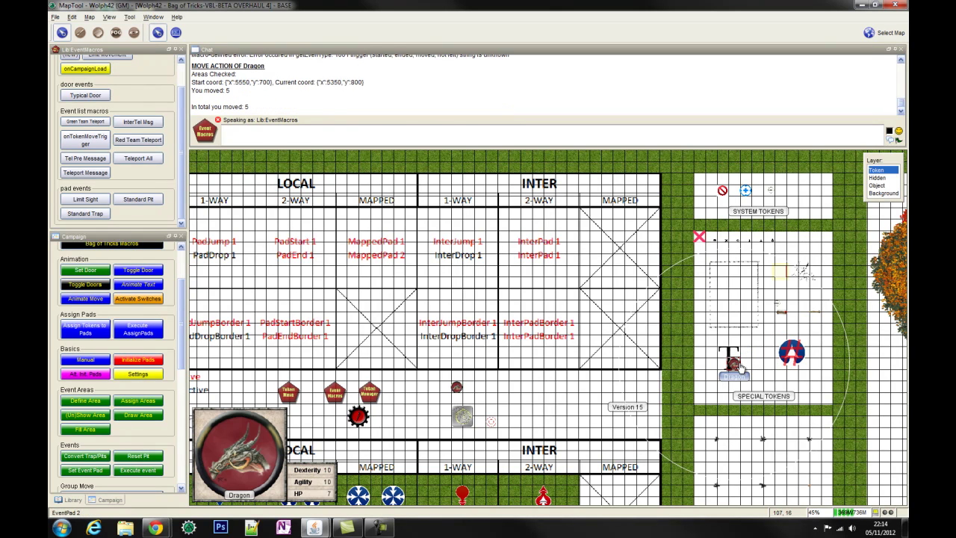
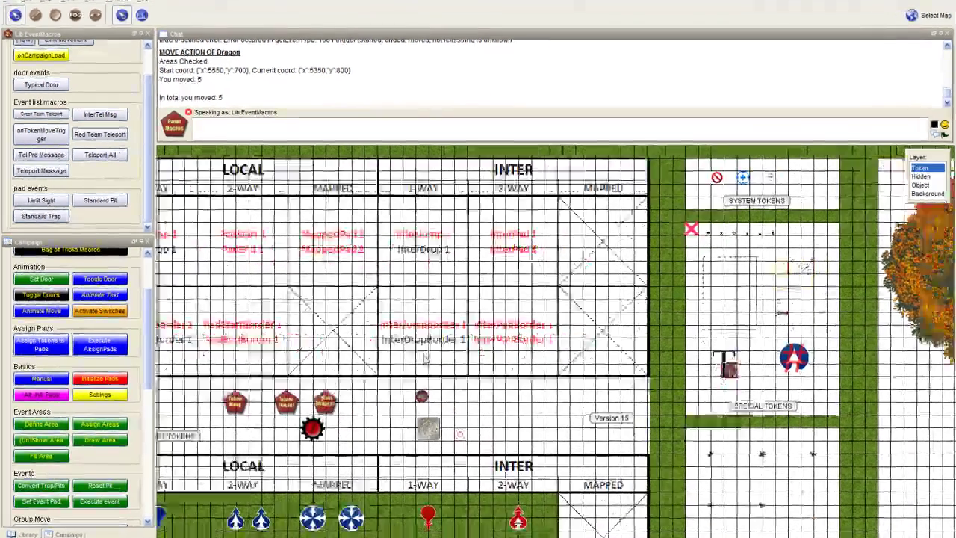
drag(579, 387, 271, 395)
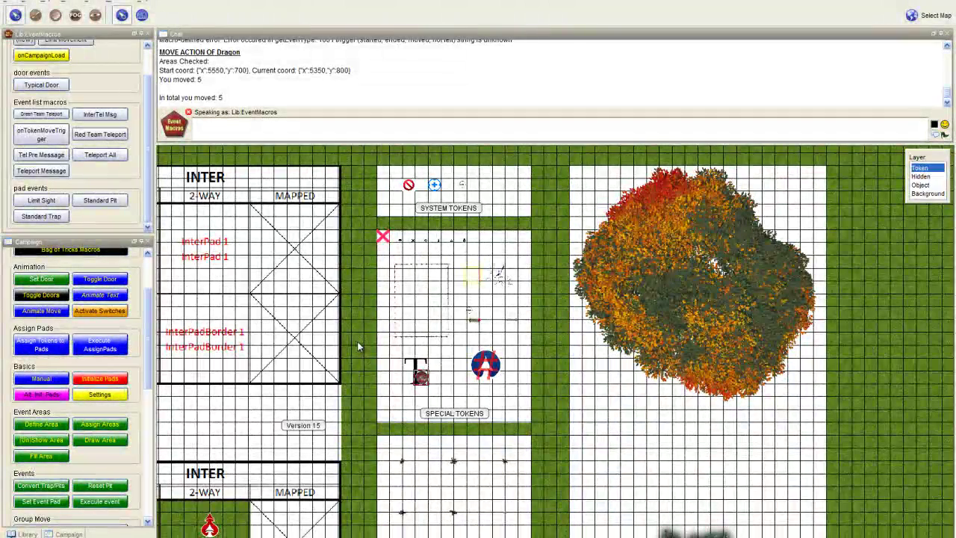
Step: On the Object layer, select the tree tokens to check their names, including the transparent foliage tree, and return to the Token layer
scroll(422, 386, down, 4)
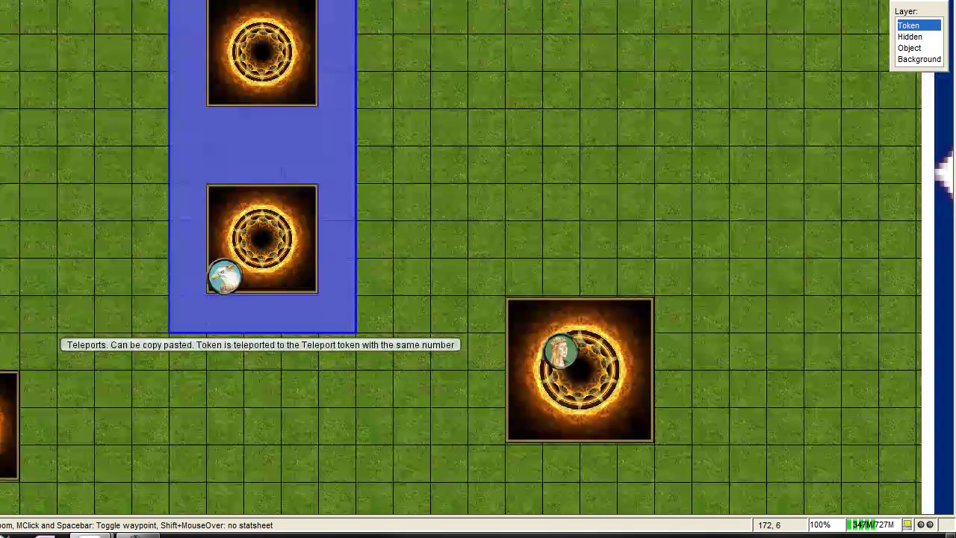
scroll(501, 166, down, 3)
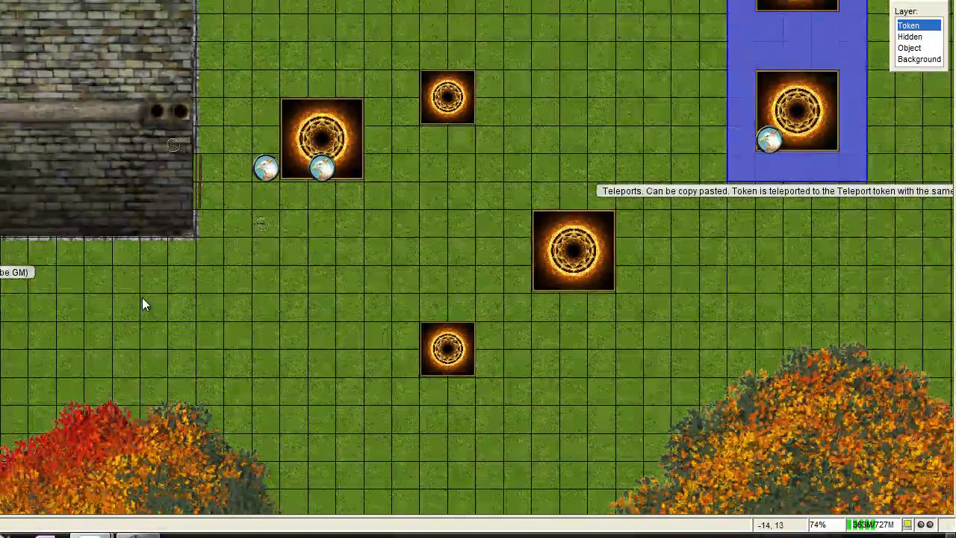
mouse_move(171, 291)
mouse_down()
mouse_move(501, 278)
mouse_move(576, 251)
mouse_up()
drag(349, 392, 337, 175)
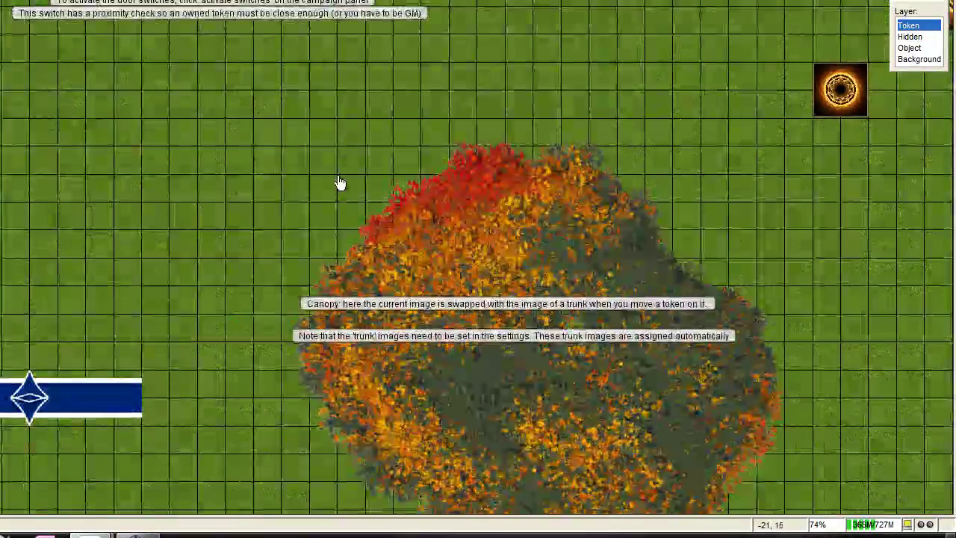
scroll(341, 228, down, 6)
drag(340, 227, 337, 171)
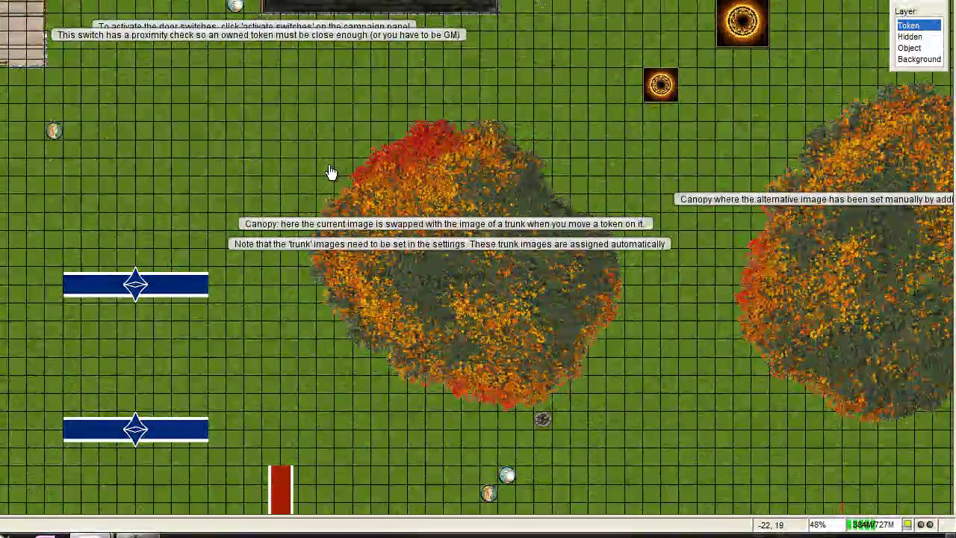
click(920, 48)
click(474, 202)
click(856, 236)
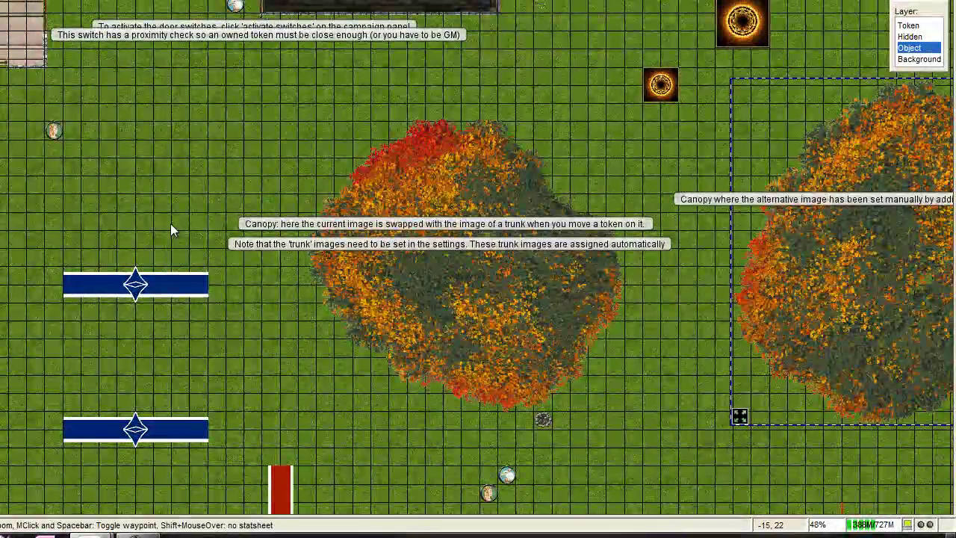
drag(171, 226, 613, 65)
click(245, 283)
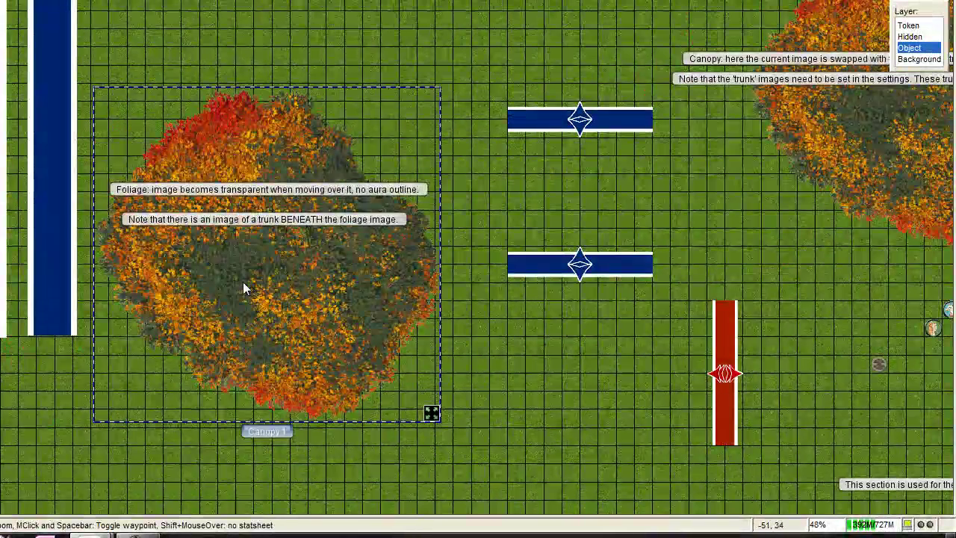
click(916, 26)
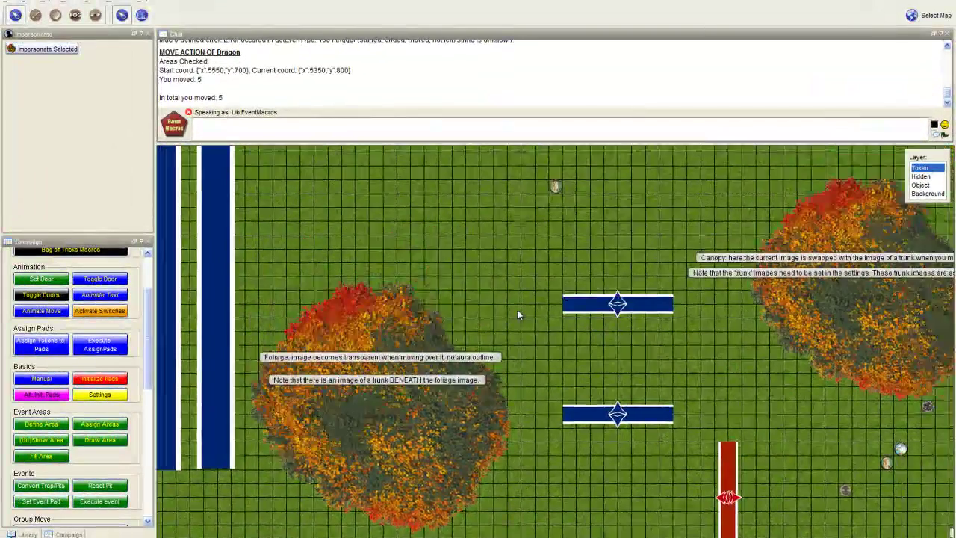
Step: On the Object layer, compare the configuration and handout images of the Foliage 1 and Foliage 2 tokens, and close them without changes
scroll(519, 315, down, 2)
scroll(574, 253, down, 3)
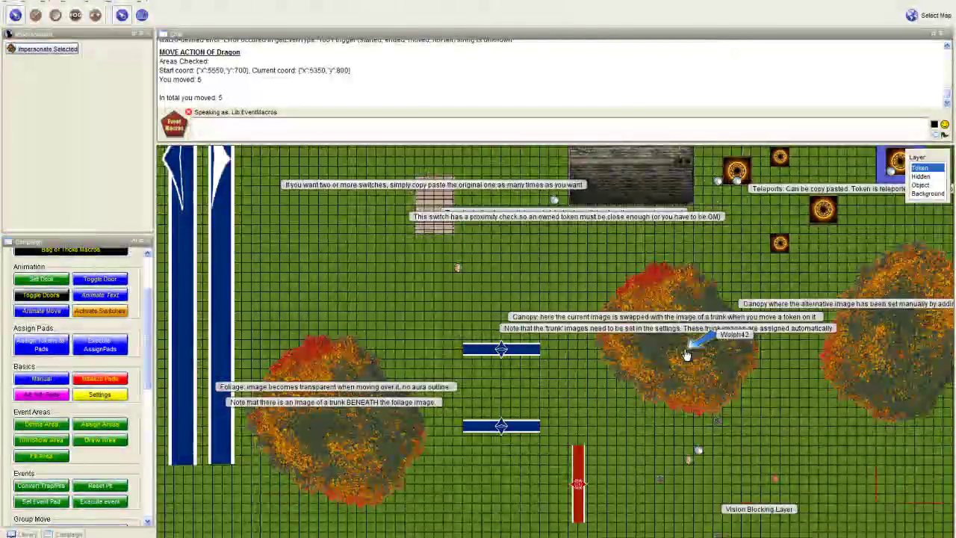
key(space)
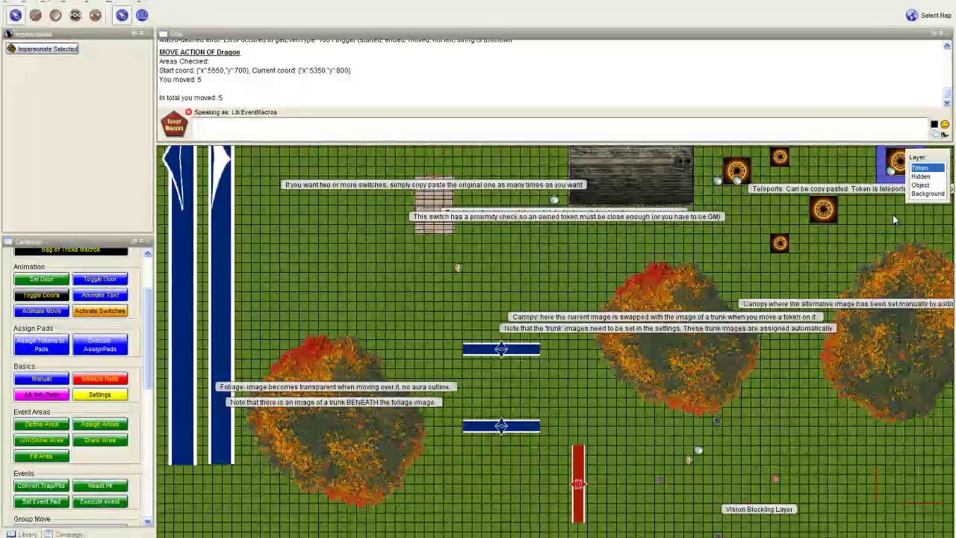
click(926, 194)
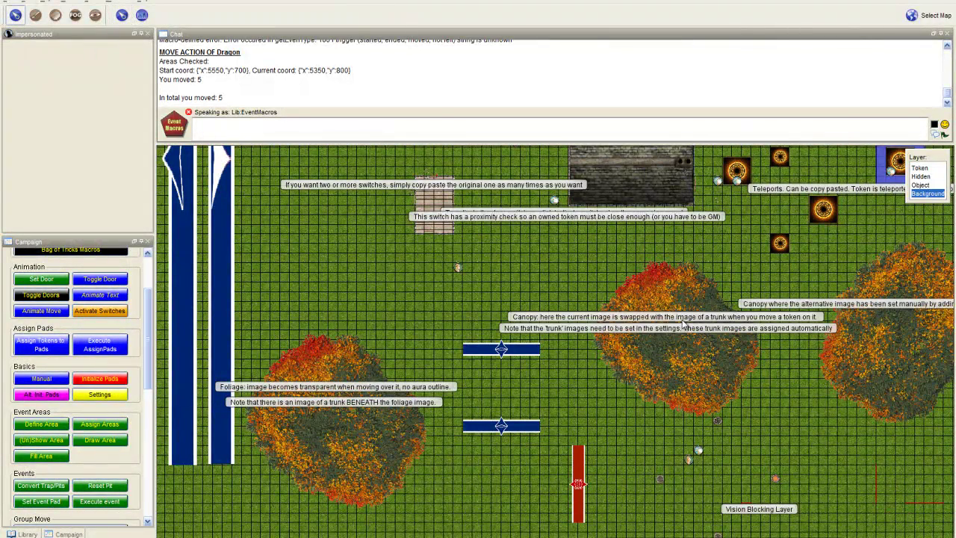
click(920, 185)
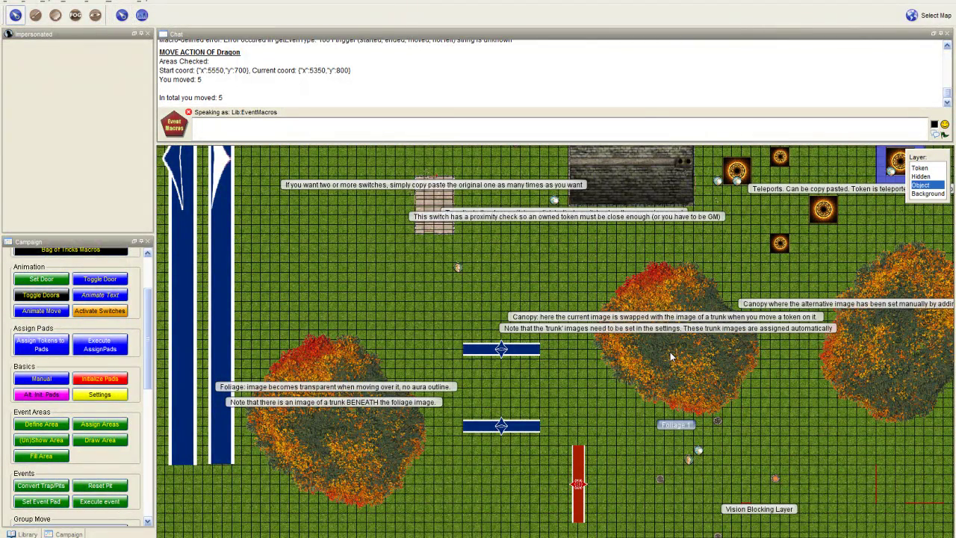
double_click(671, 357)
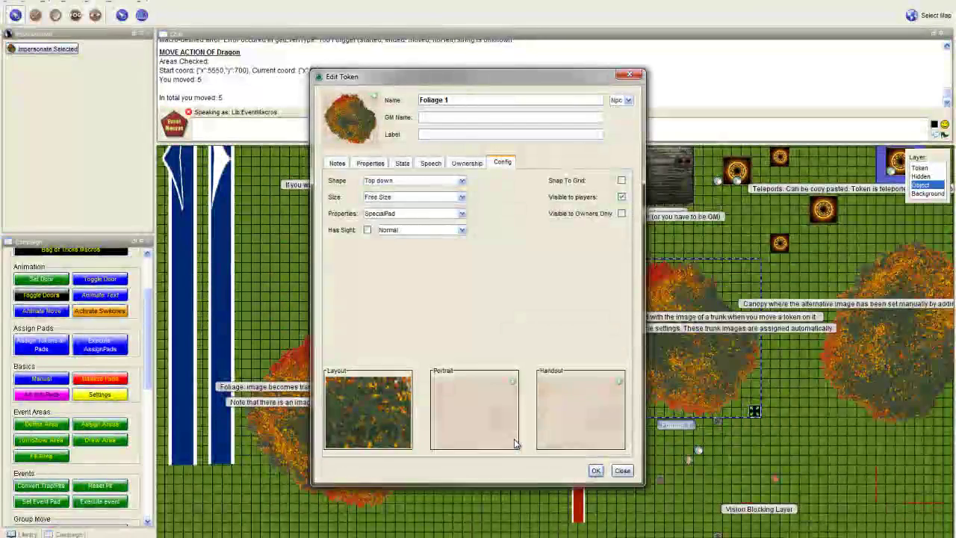
click(623, 470)
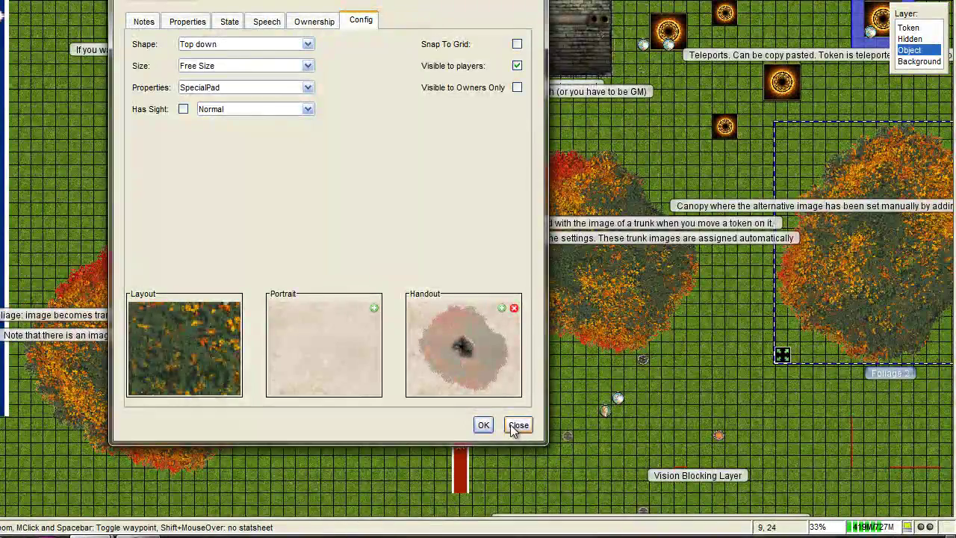
click(515, 425)
drag(663, 136, 441, 197)
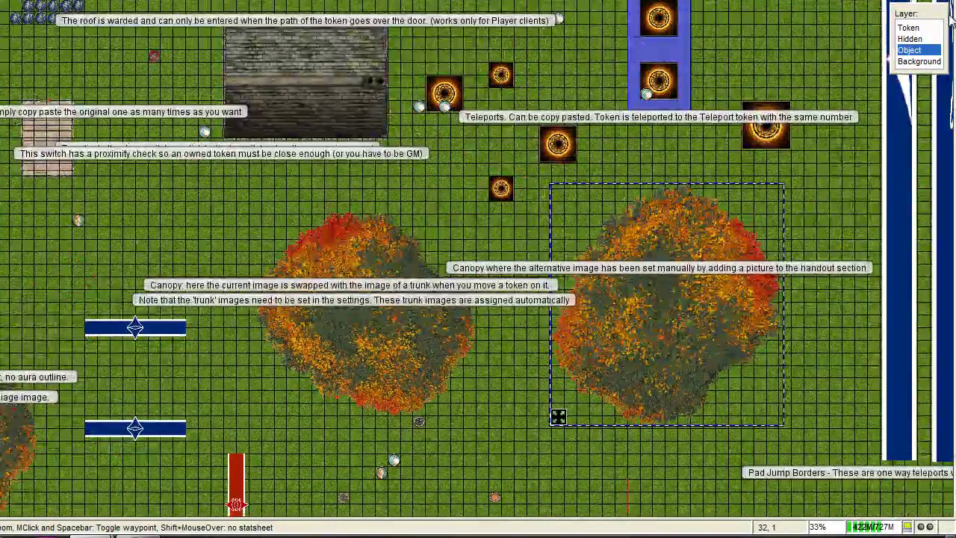
Step: On the Token layer, move the Eagle onto the Foliage 1 canopy and examine the trunk image beneath it
click(928, 27)
click(394, 460)
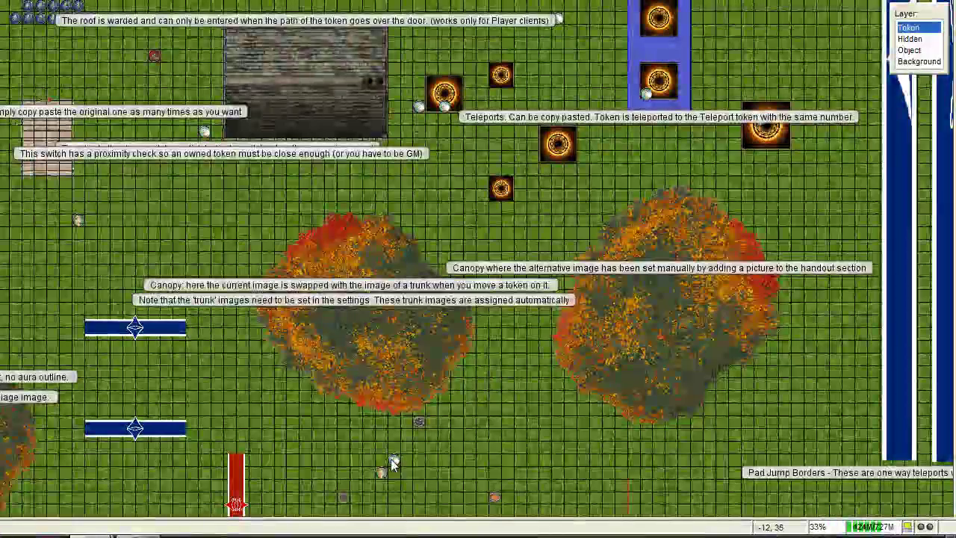
mouse_move(394, 460)
mouse_down()
mouse_move(553, 407)
mouse_move(655, 324)
mouse_move(649, 338)
mouse_move(359, 374)
mouse_move(383, 359)
mouse_up()
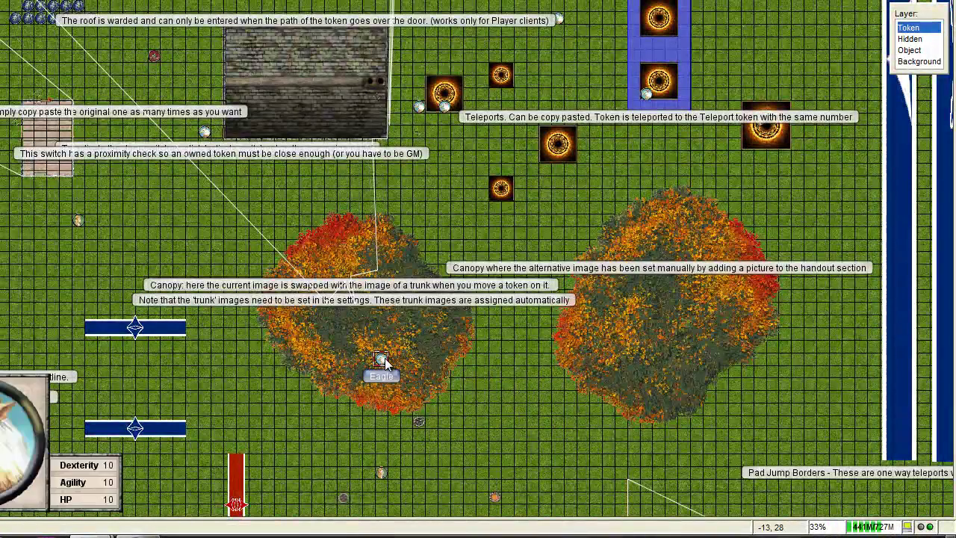
scroll(317, 365, up, 4)
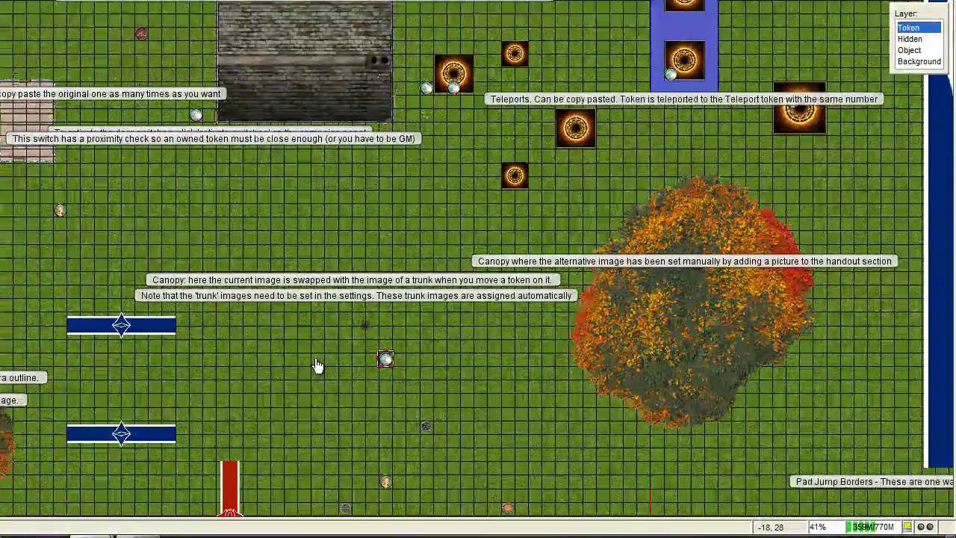
scroll(322, 367, up, 1)
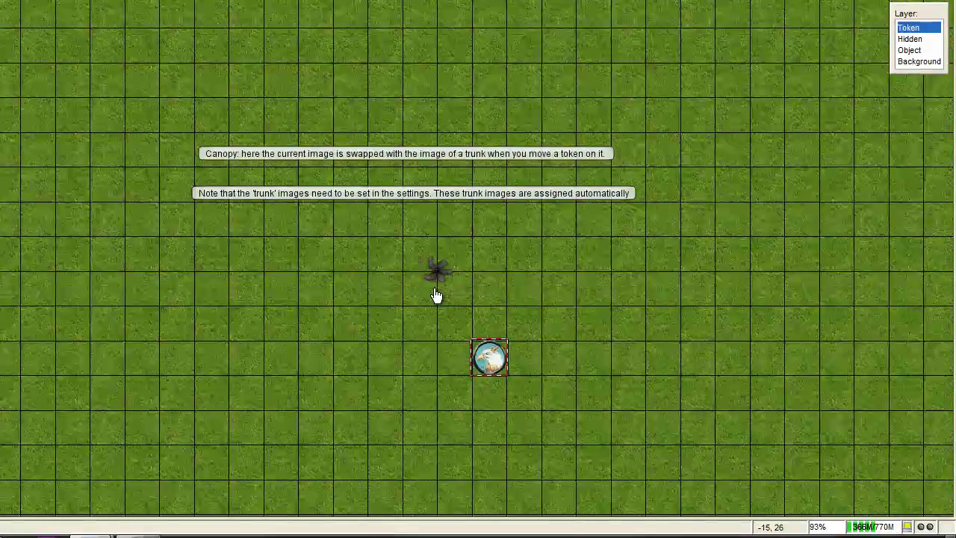
scroll(434, 298, down, 3)
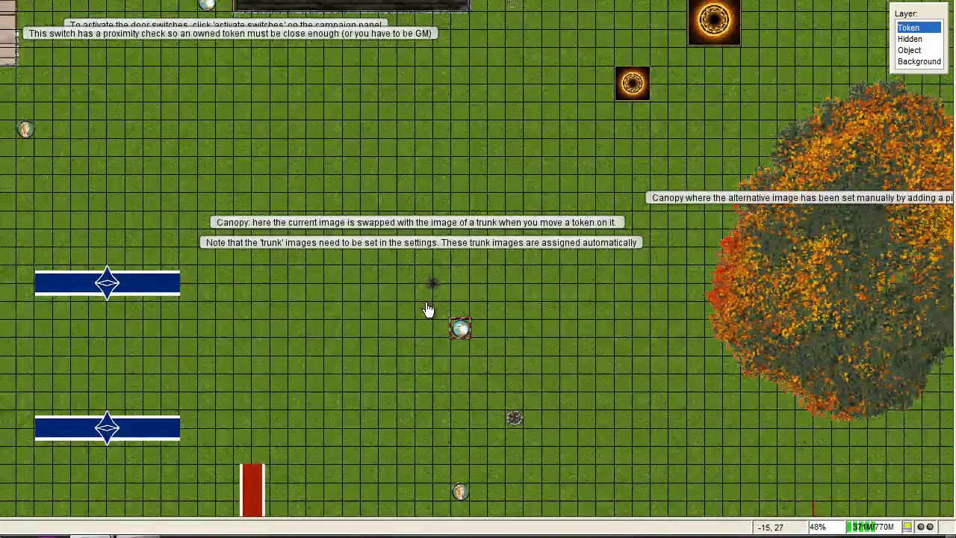
Step: Move the Eagle from Foliage 1 onto the canopy whose alternative image was set manually
mouse_move(460, 331)
drag(460, 331, 750, 292)
drag(653, 388, 397, 399)
drag(735, 121, 789, 279)
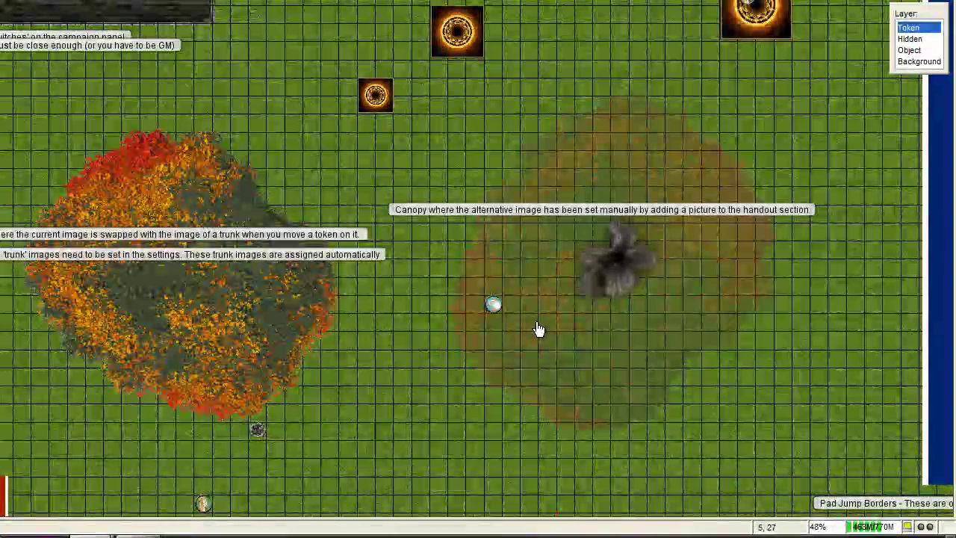
Step: On the Object layer, review the layout and handout images of Foliage 2 and Foliage 1 again, leaving both tokens without changes
click(909, 50)
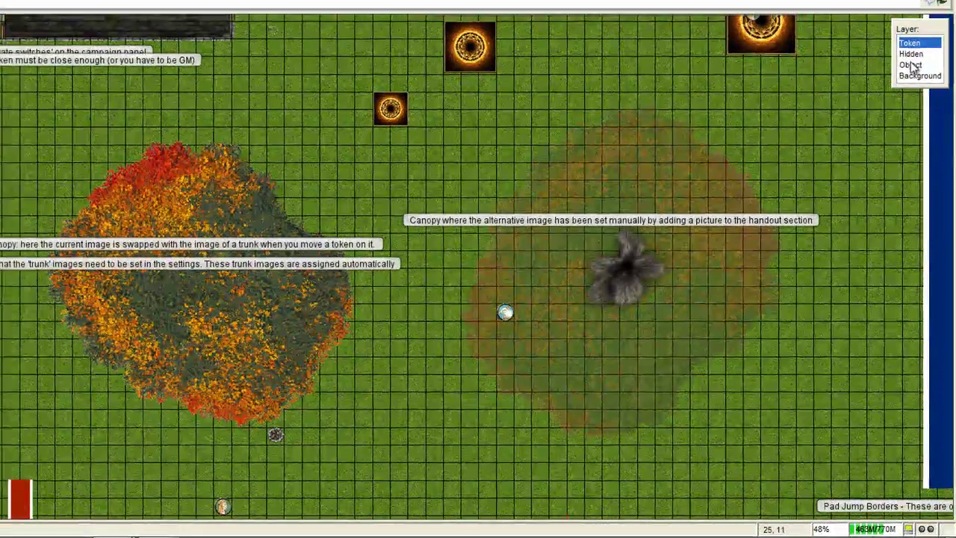
double_click(518, 302)
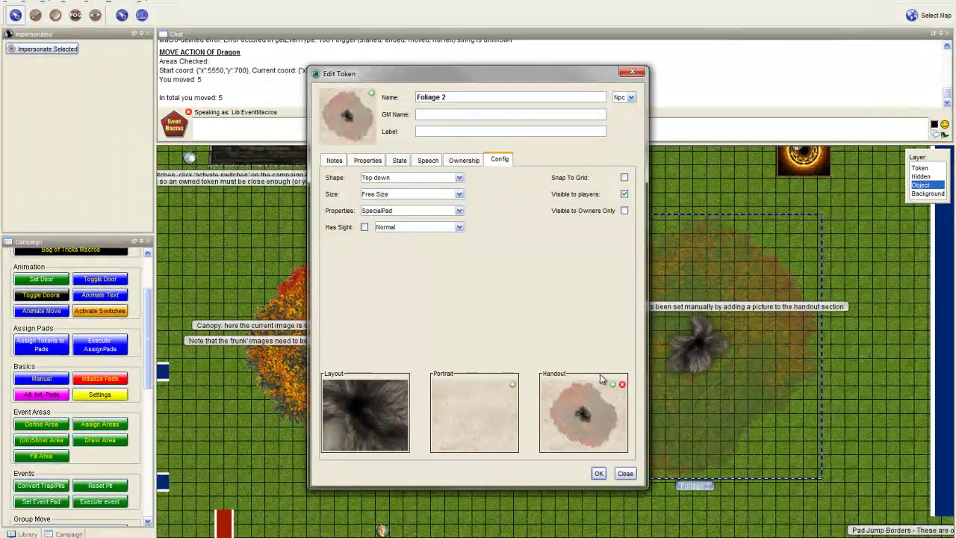
click(626, 476)
double_click(333, 395)
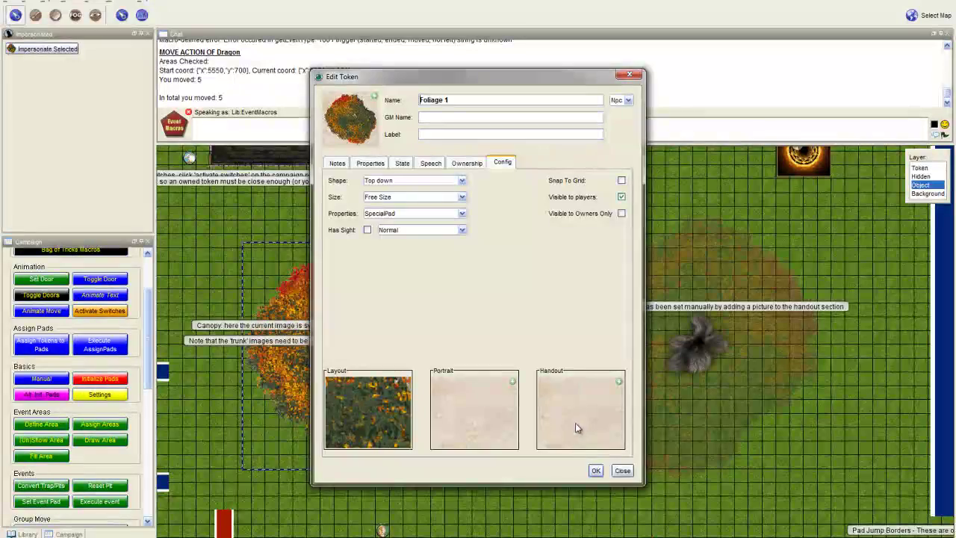
click(632, 473)
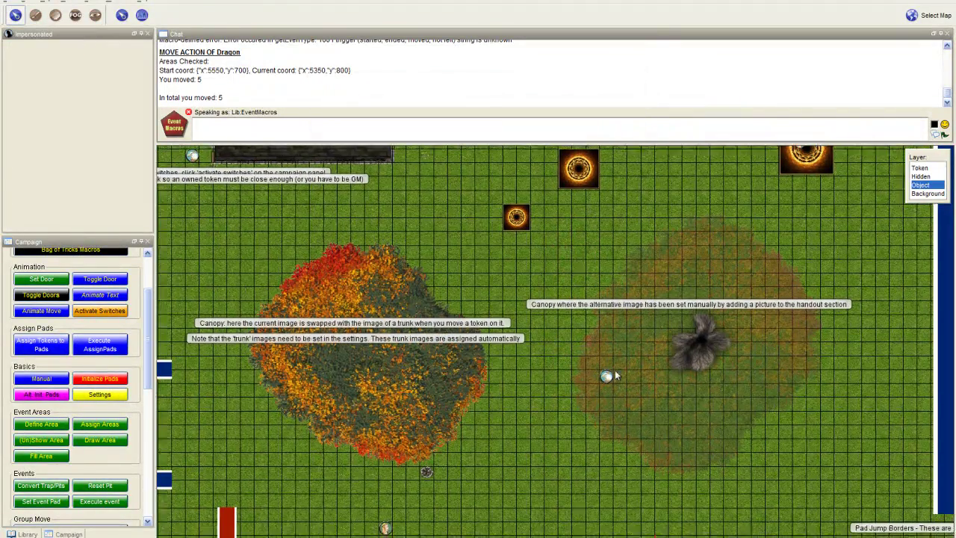
Step: Return to the Token layer and move the Eagle off the Foliage 2 canopy
drag(616, 376, 645, 348)
click(919, 168)
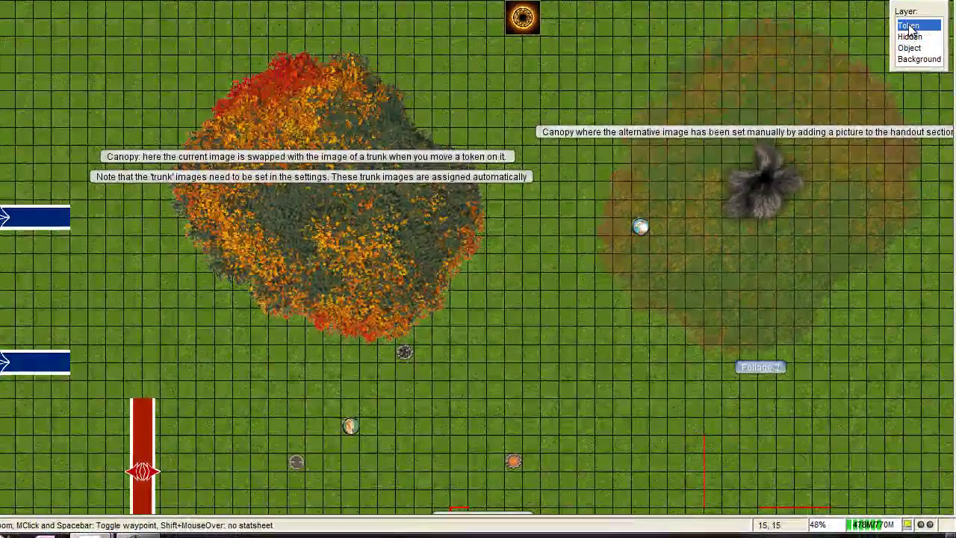
drag(640, 228, 651, 316)
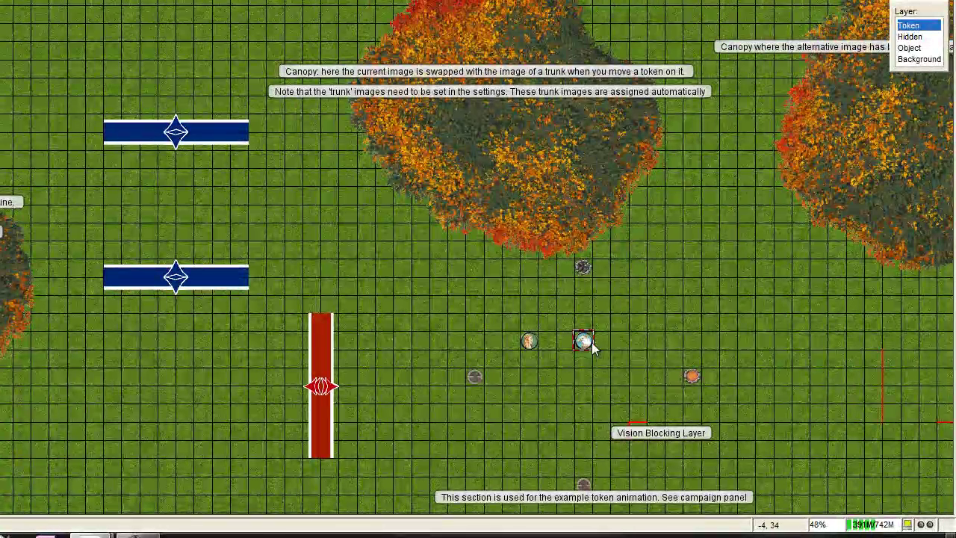
Step: Test the Foliage 2 canopy with the Eagle and a second token, moving each of them off the tree in turn
drag(605, 342, 812, 199)
drag(426, 393, 662, 357)
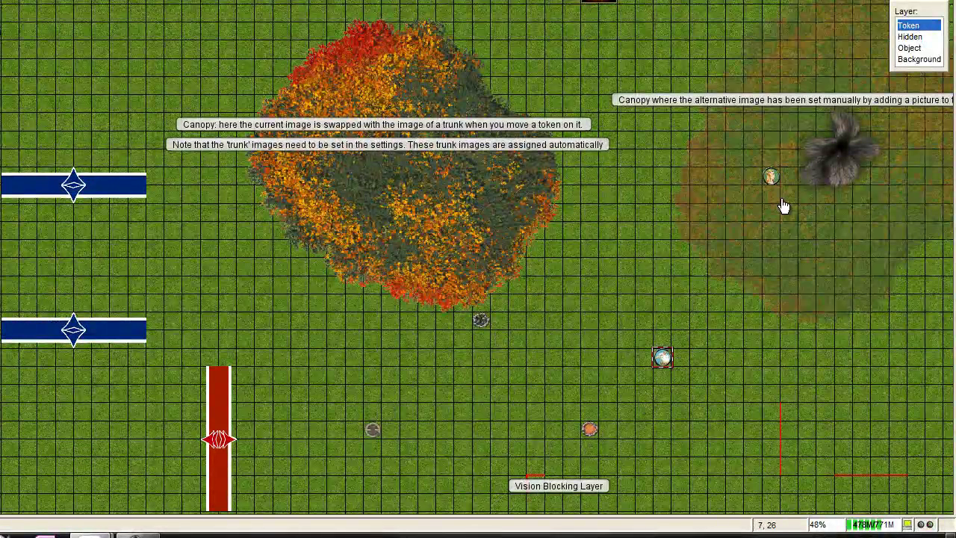
drag(770, 177, 651, 320)
Step: Move the Eagle onto the Canopy 1 tree that has a separate trunk image beneath its foliage
mouse_move(662, 359)
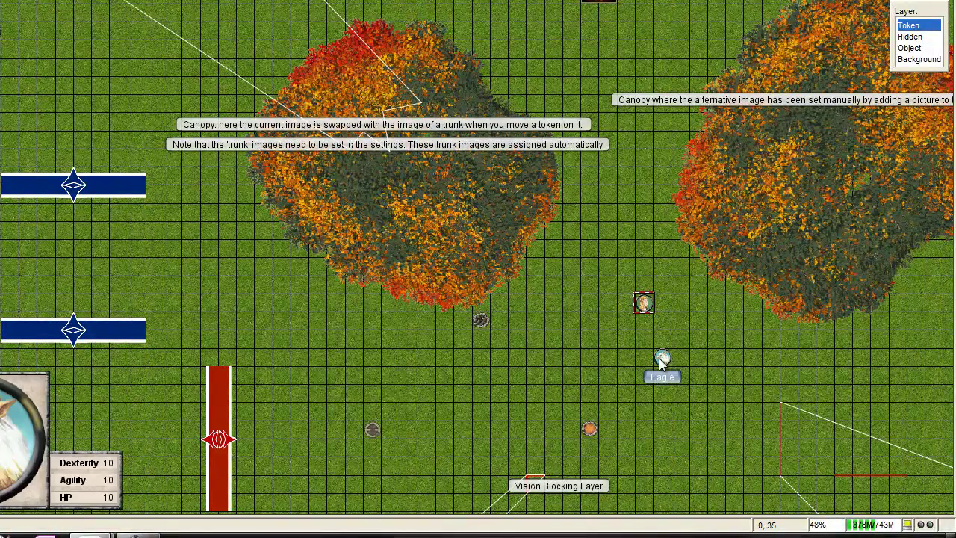
drag(662, 359, 107, 303)
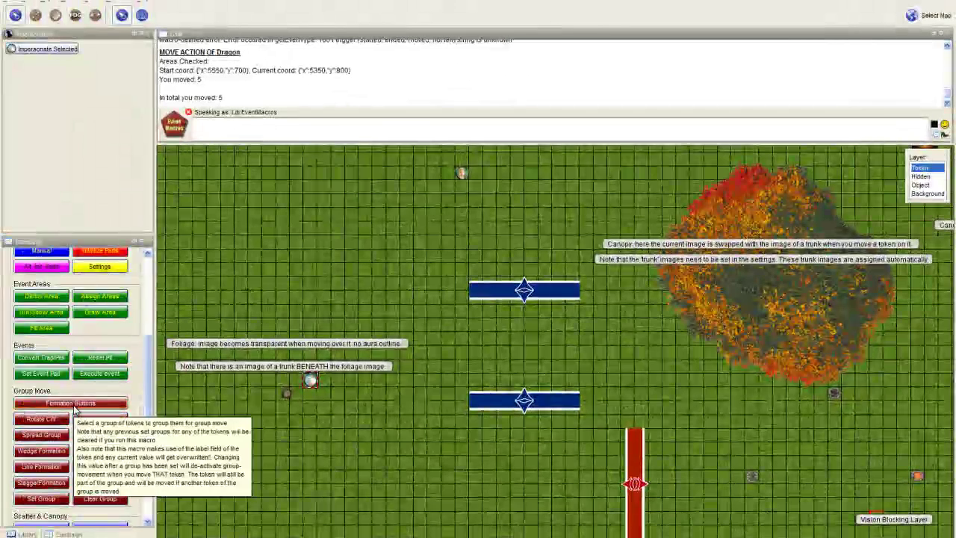
Step: Open the trunk selection of the Scatter & Canopy macros and look through the available Trunk Base and Trunk Cut images
scroll(75, 409, up, 2)
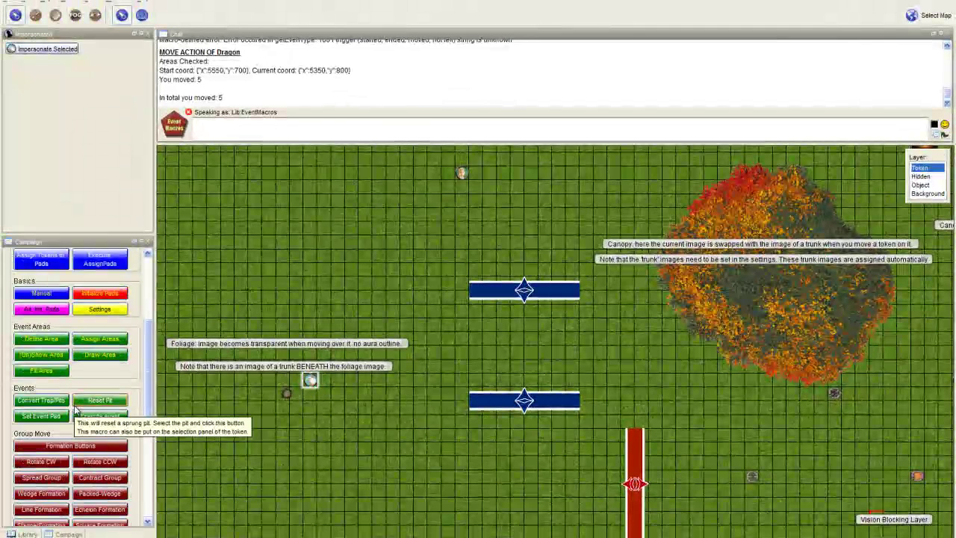
scroll(82, 407, up, 4)
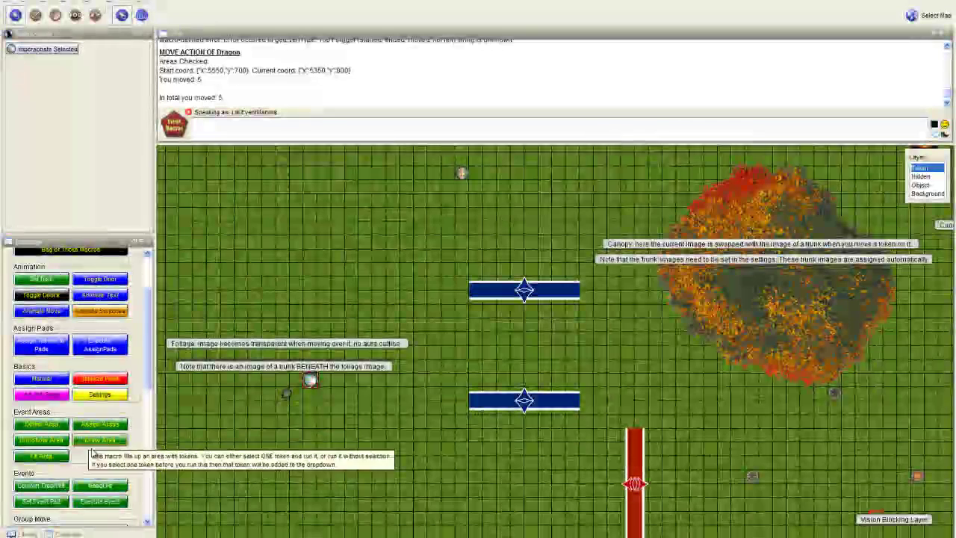
scroll(91, 452, down, 12)
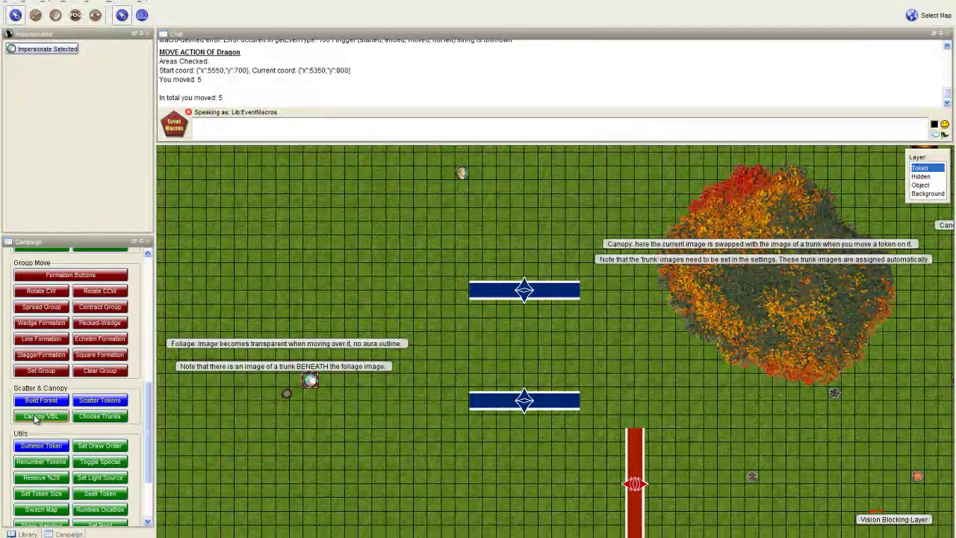
click(100, 422)
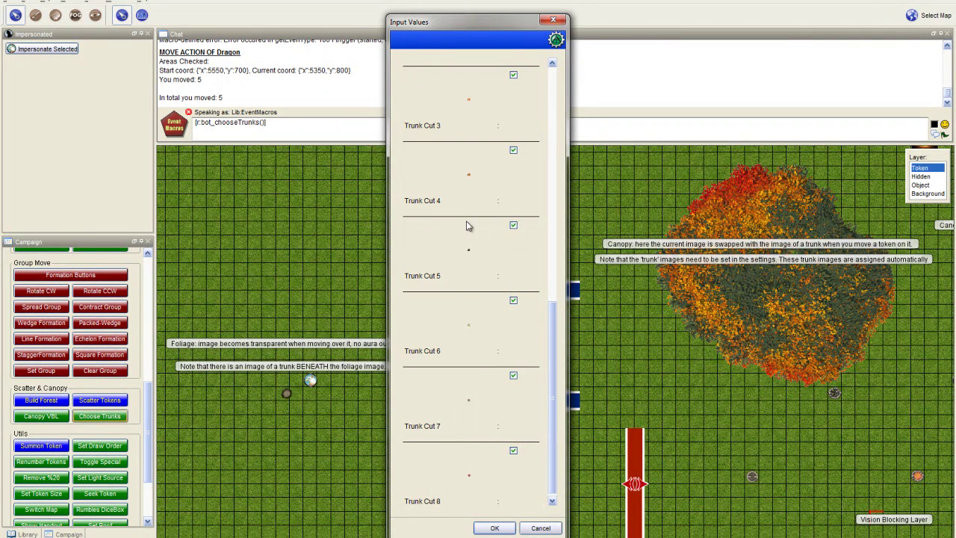
scroll(466, 226, up, 10)
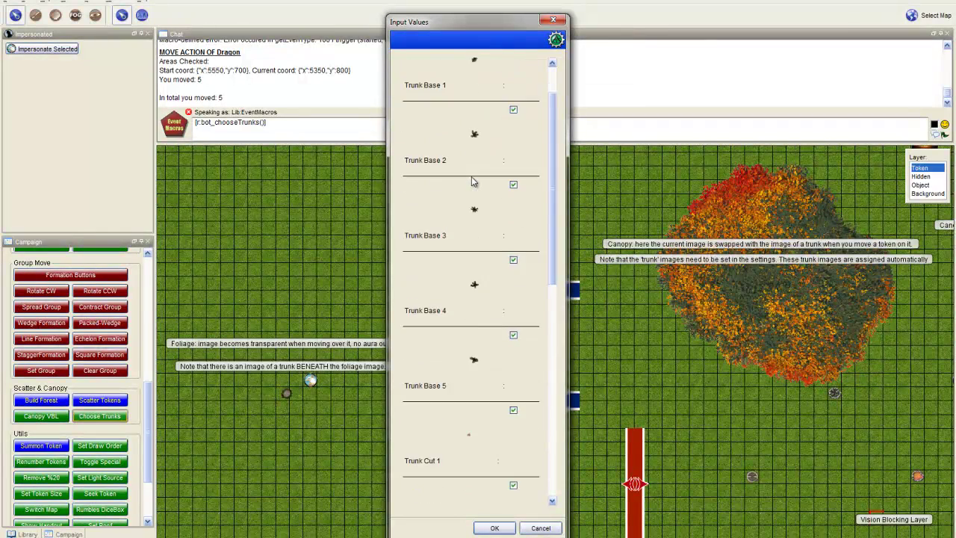
scroll(472, 181, down, 10)
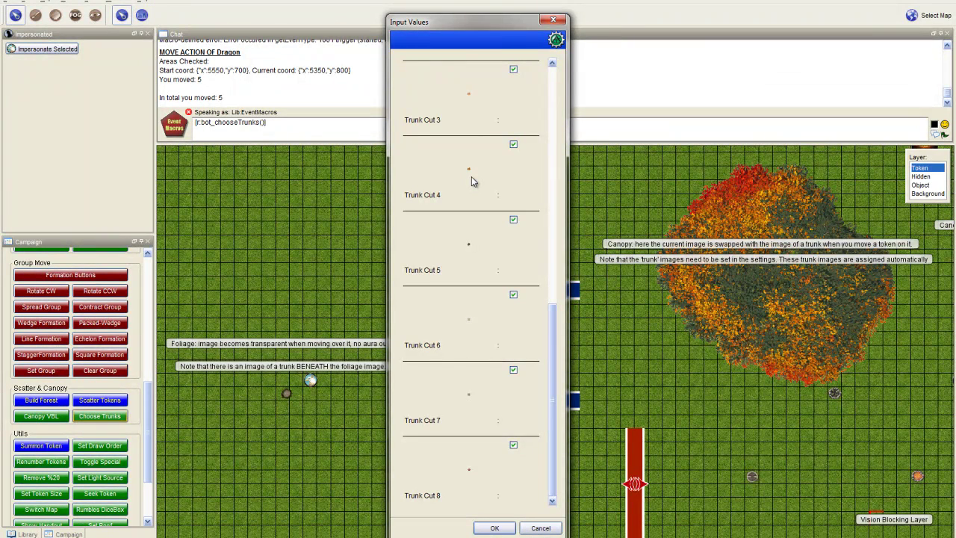
scroll(471, 179, up, 10)
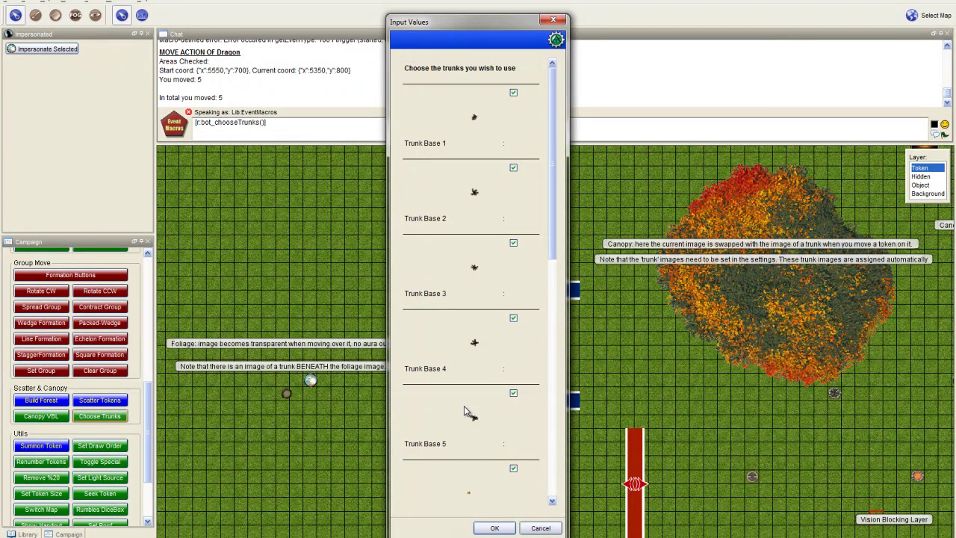
Step: Try excluding Trunk Cut 1 through Trunk Cut 6 from the trunks to use, and discard the selection
drag(556, 161, 575, 109)
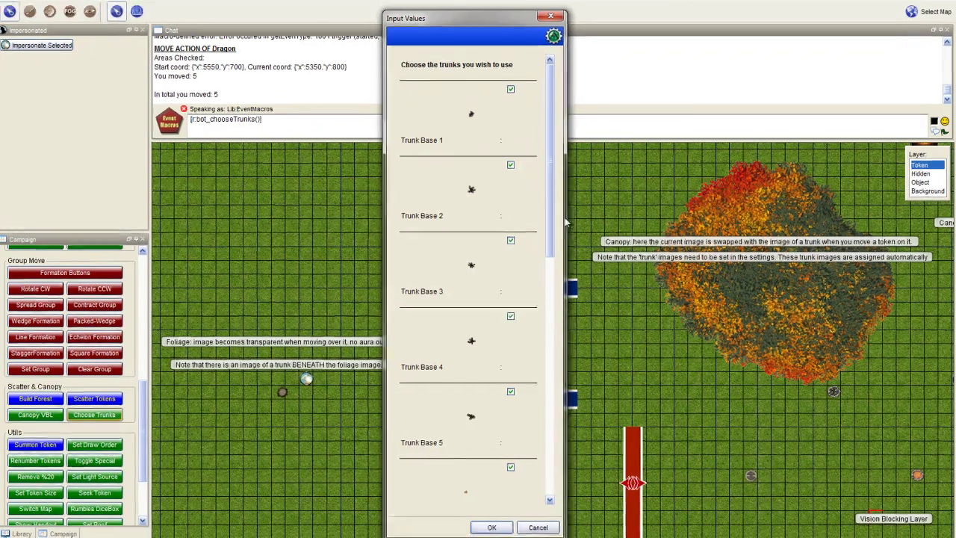
drag(552, 216, 545, 331)
drag(416, 248, 410, 245)
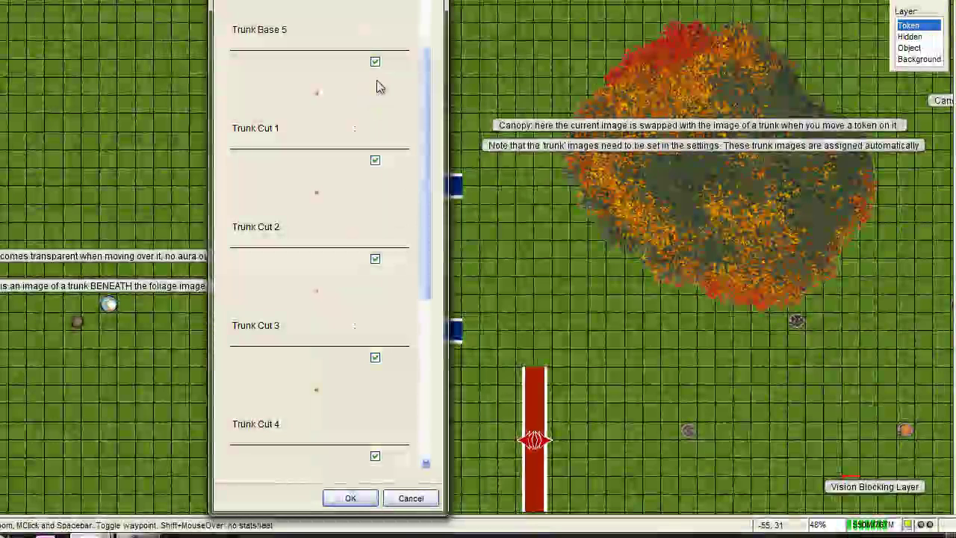
click(375, 61)
click(375, 160)
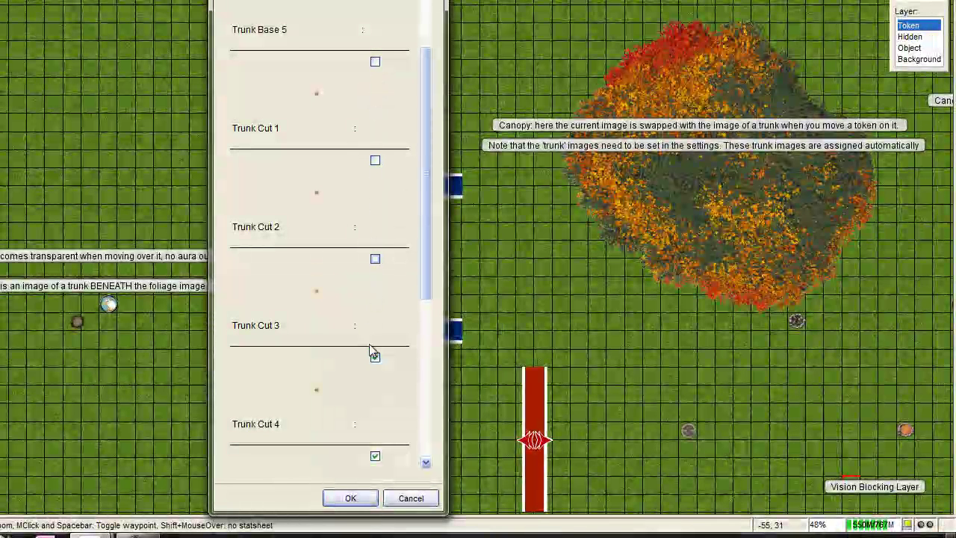
drag(426, 246, 416, 383)
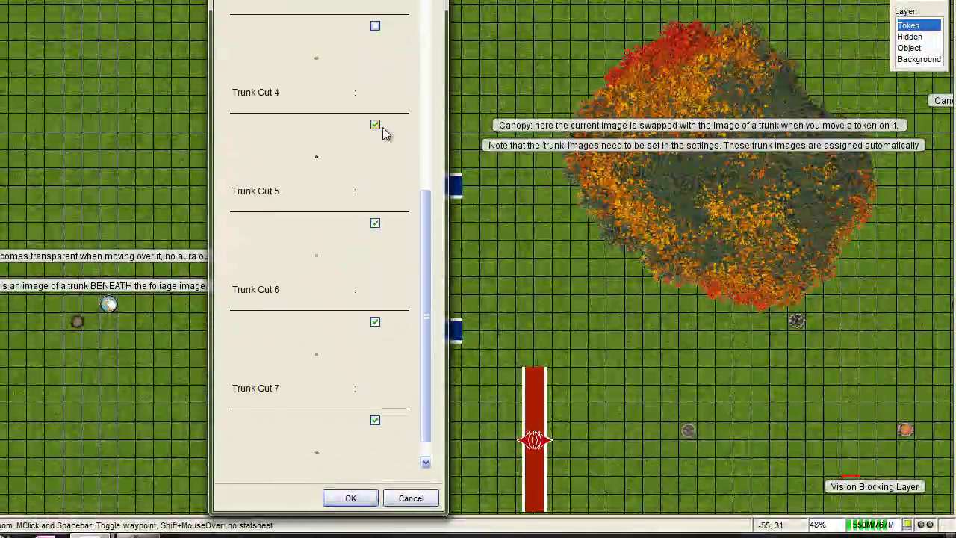
click(375, 221)
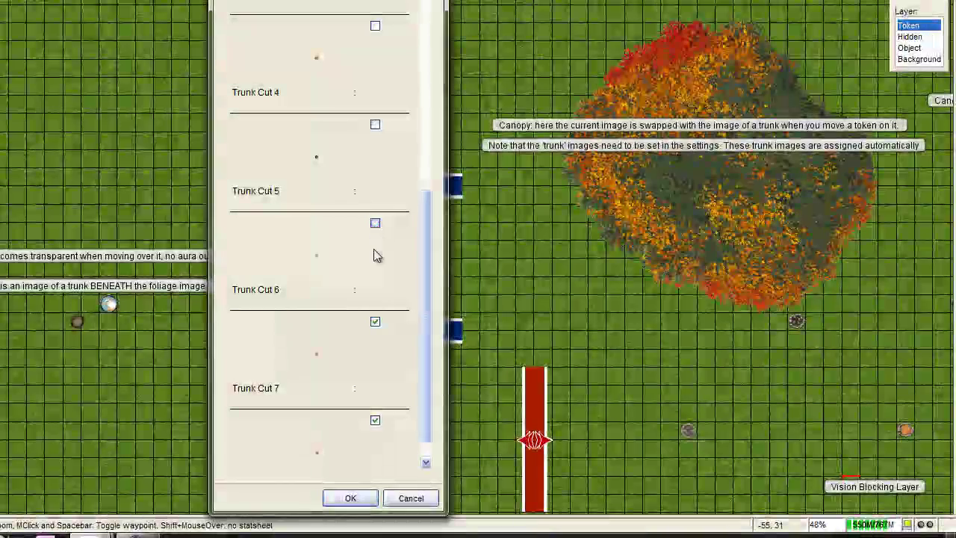
click(409, 497)
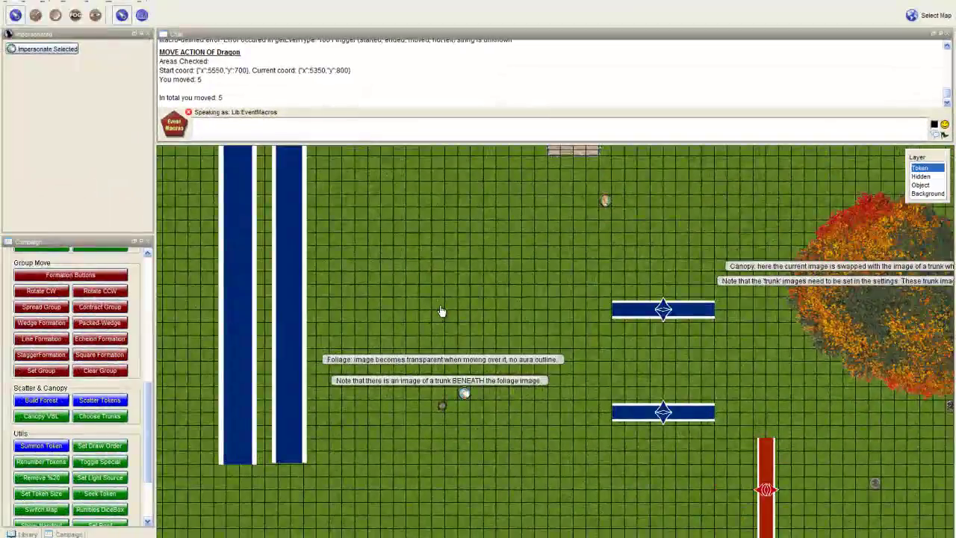
Step: Move the token from the Foliage tree onto the Canopy tree whose trunk images are assigned automatically
scroll(441, 311, down, 1)
drag(441, 311, 257, 310)
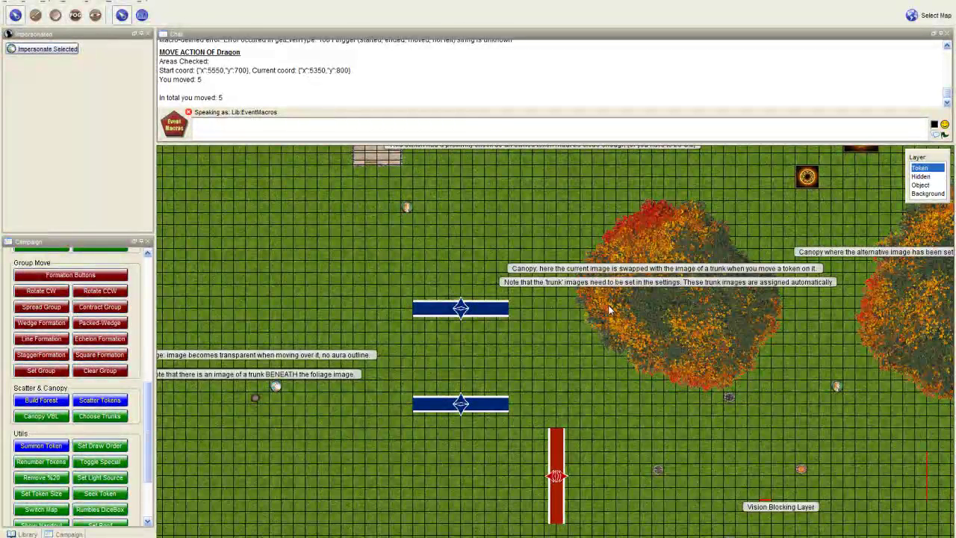
drag(275, 387, 666, 322)
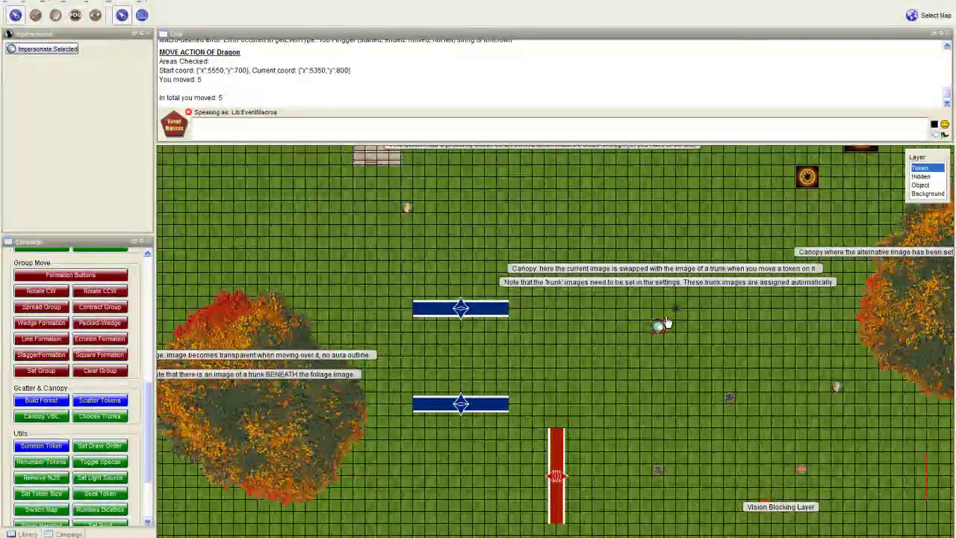
Step: Return the token from the Canopy tree to the Foliage tree and shift it closer to the trunk
scroll(659, 327, up, 1)
scroll(661, 333, down, 1)
drag(353, 372, 565, 340)
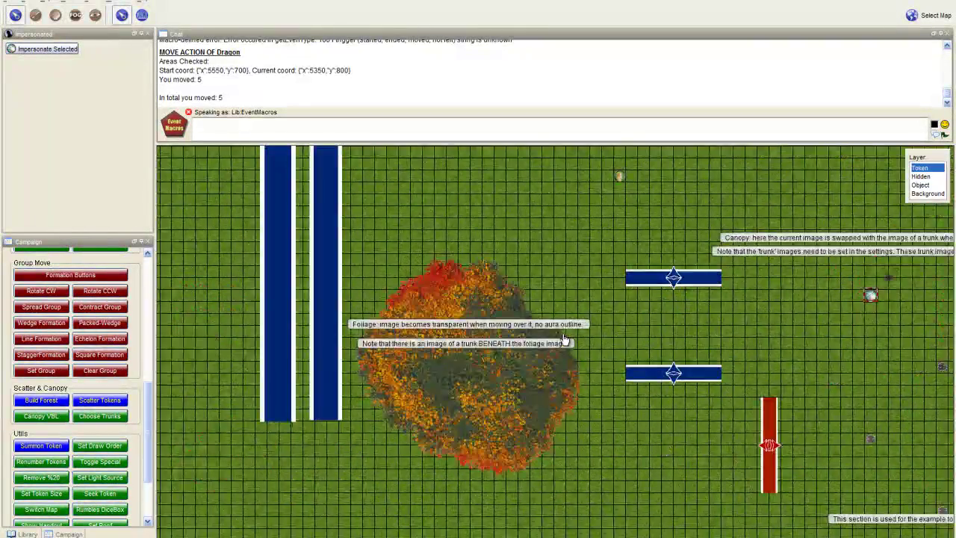
drag(869, 295, 561, 367)
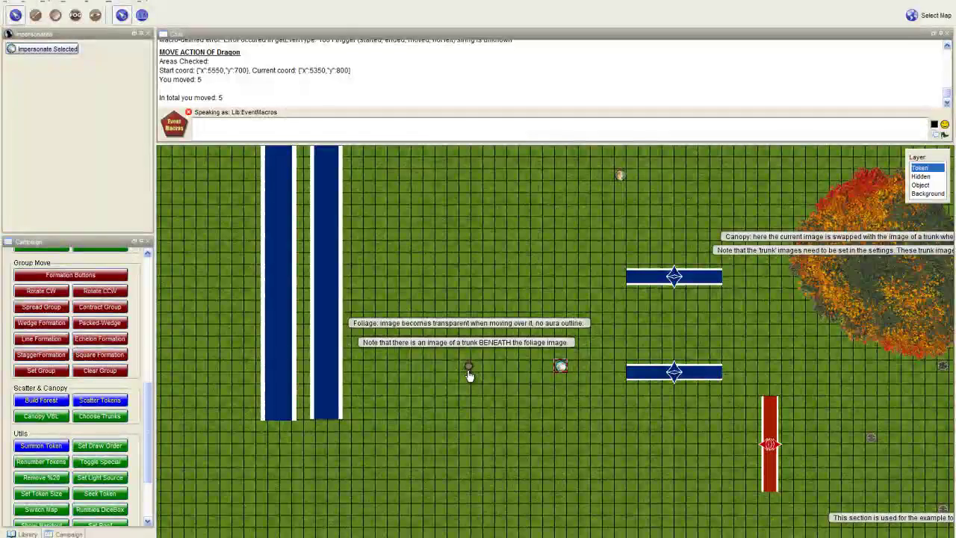
drag(560, 366, 497, 354)
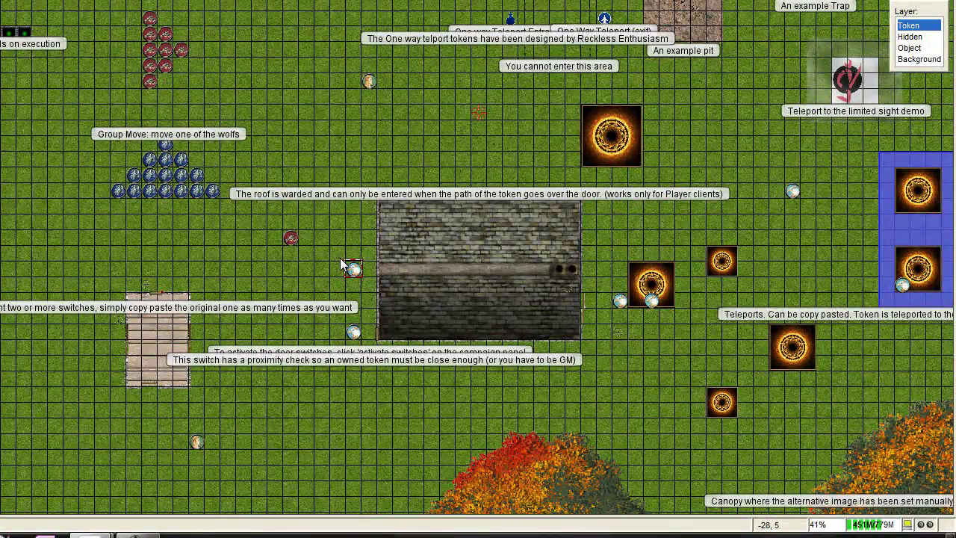
Step: Examine the Canopy tree with automatically assigned trunk images, south of the warded roof
drag(406, 437, 357, 306)
click(509, 406)
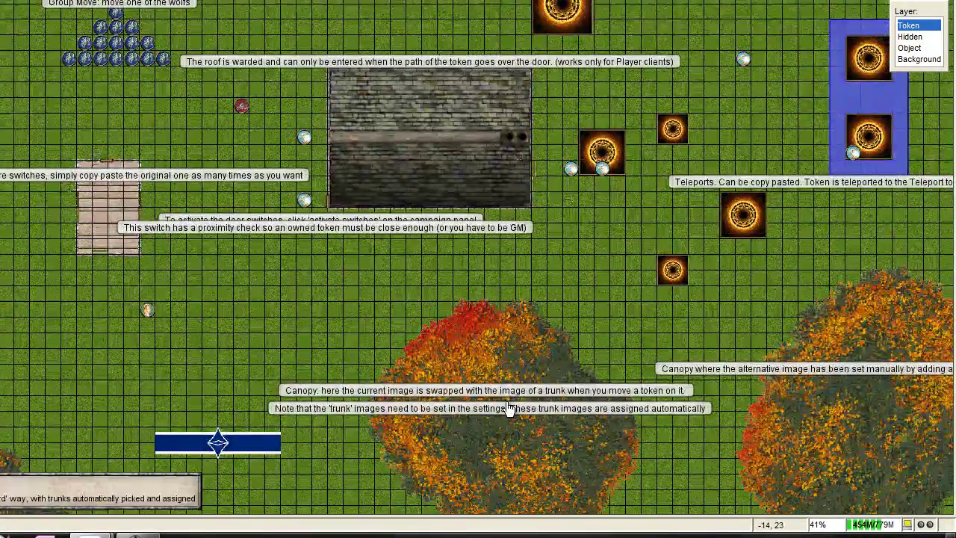
Step: Move the Eagle token from the grass onto the warded stone roof, and return it to the grass beside the building
drag(224, 452, 405, 397)
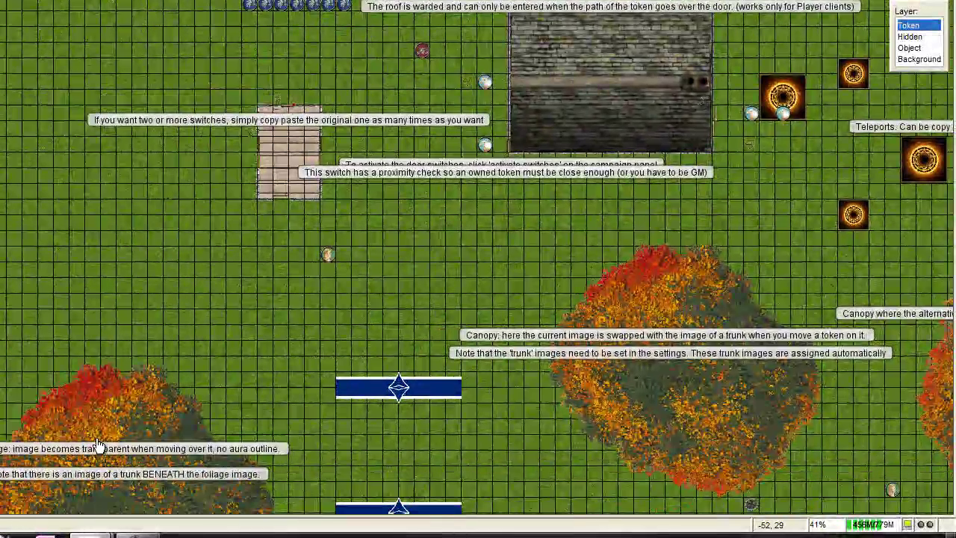
drag(452, 206, 387, 259)
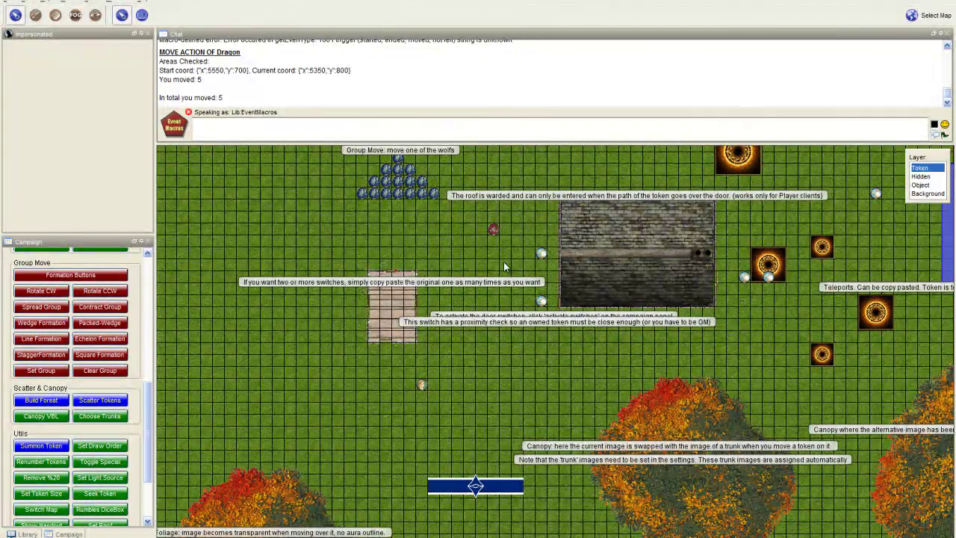
scroll(523, 248, up, 4)
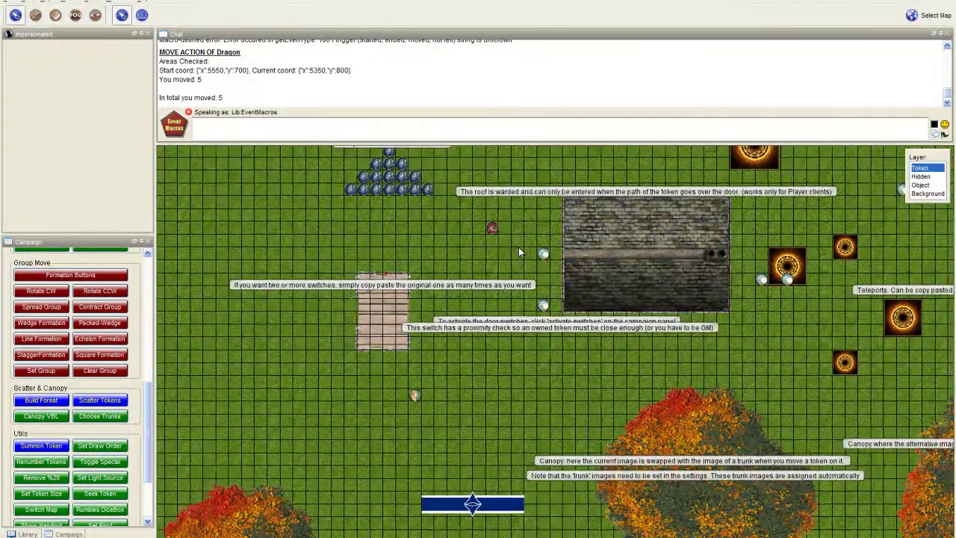
click(553, 259)
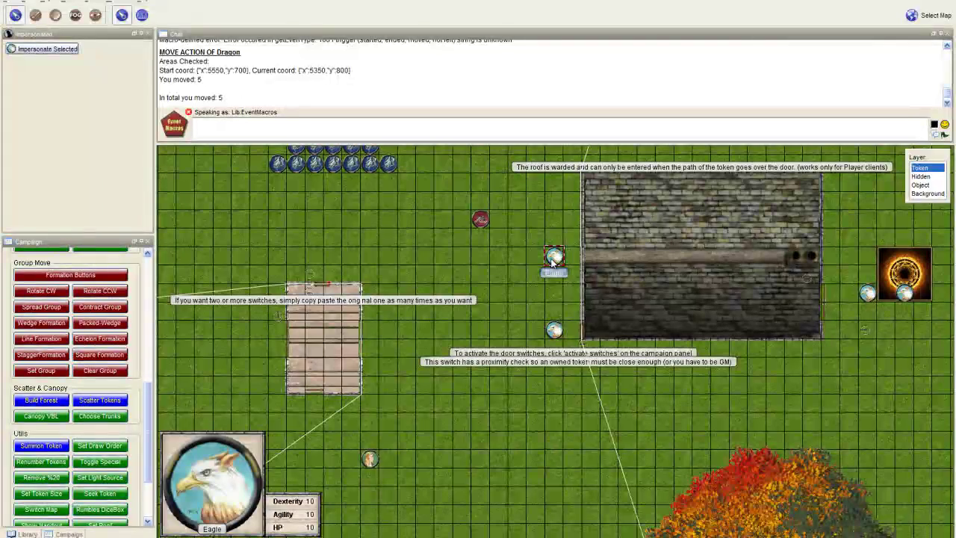
drag(553, 259, 646, 256)
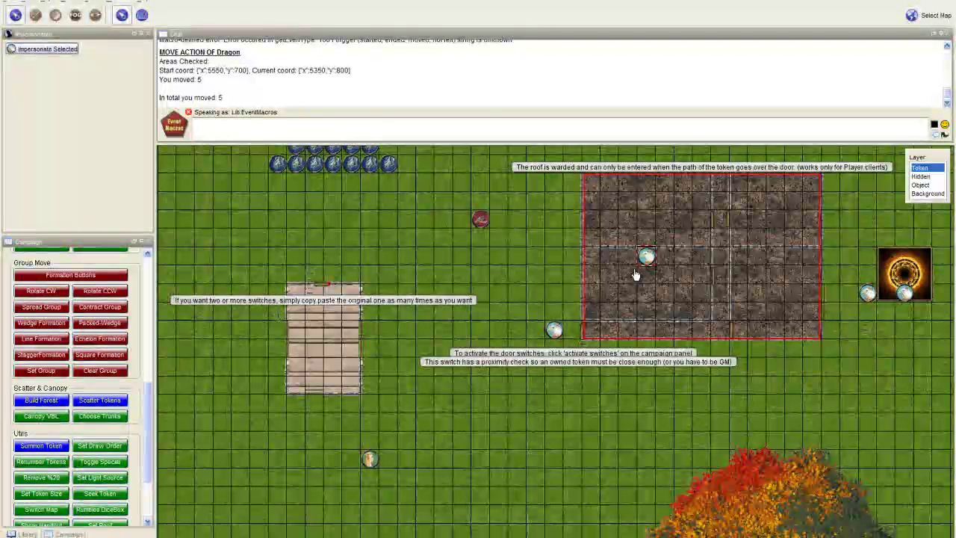
drag(645, 261, 548, 265)
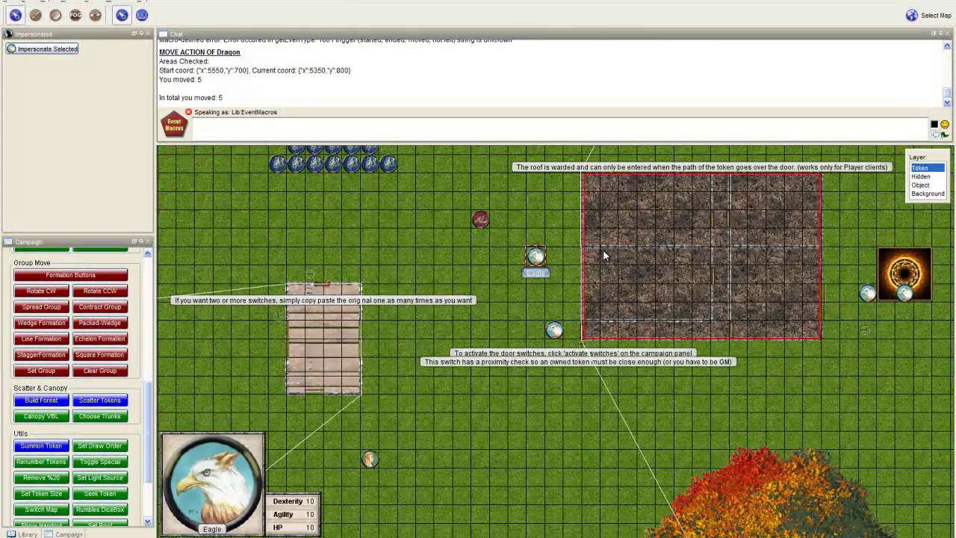
Step: Switch to the Object layer and look at the stone roof token's configuration, closing it without changes
click(920, 185)
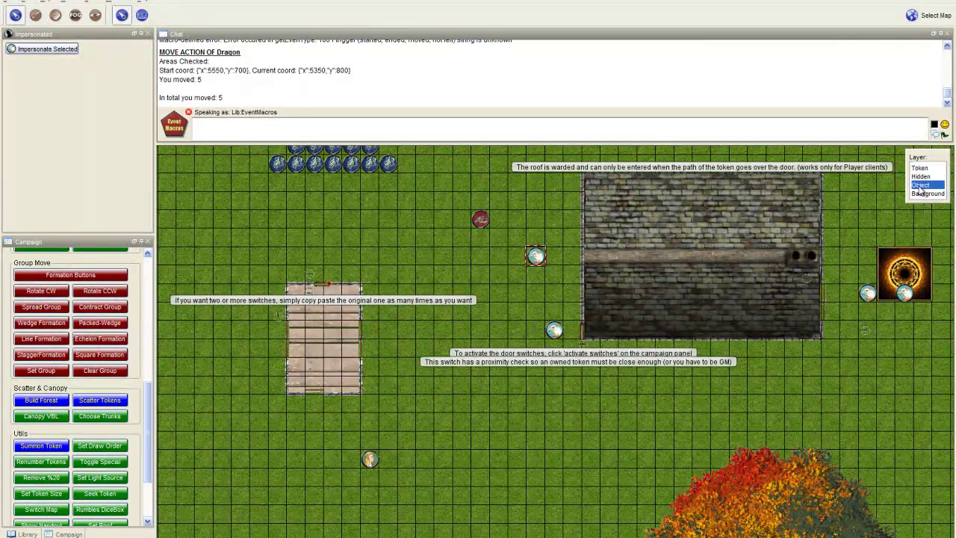
double_click(754, 267)
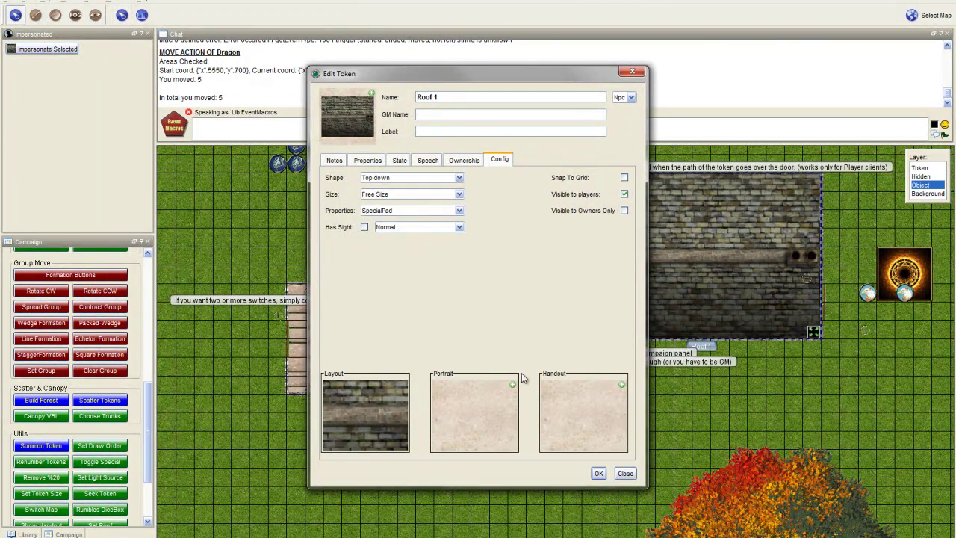
click(624, 473)
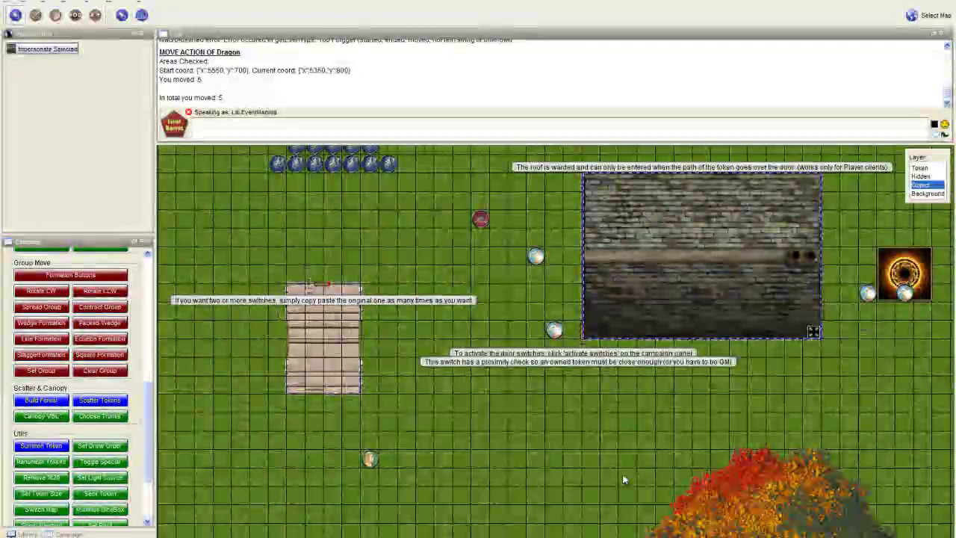
Step: Show the tables, look through the image entries of the tbl_Image table, and close everything without changes
click(112, 2)
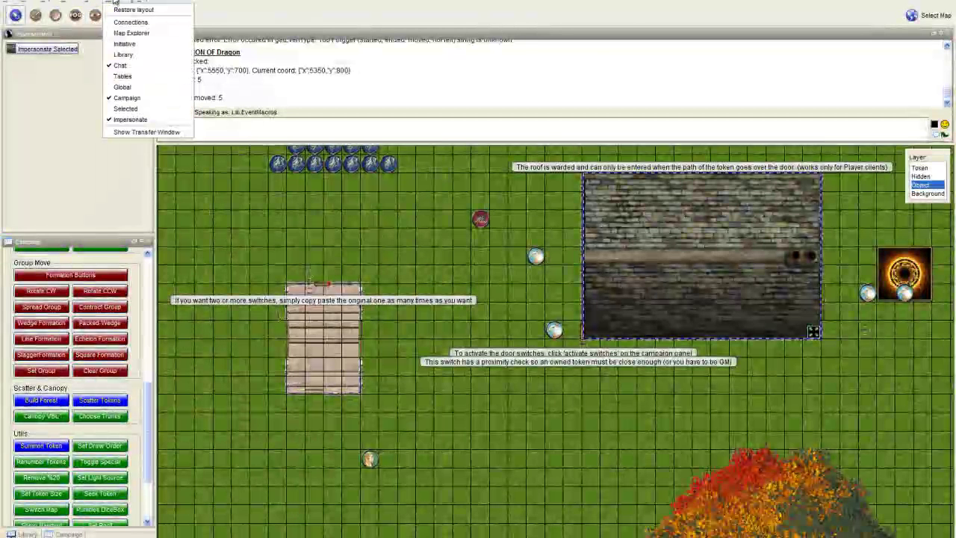
click(123, 84)
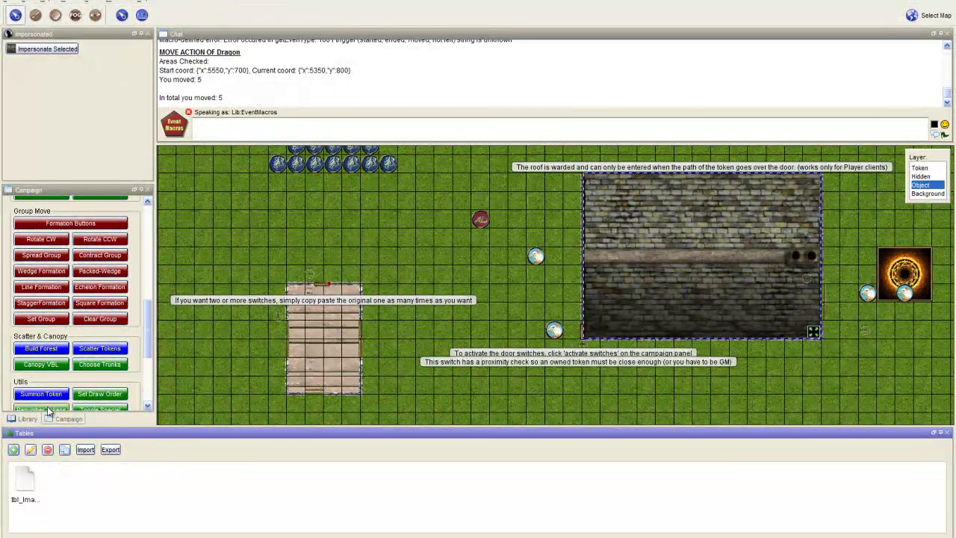
click(26, 487)
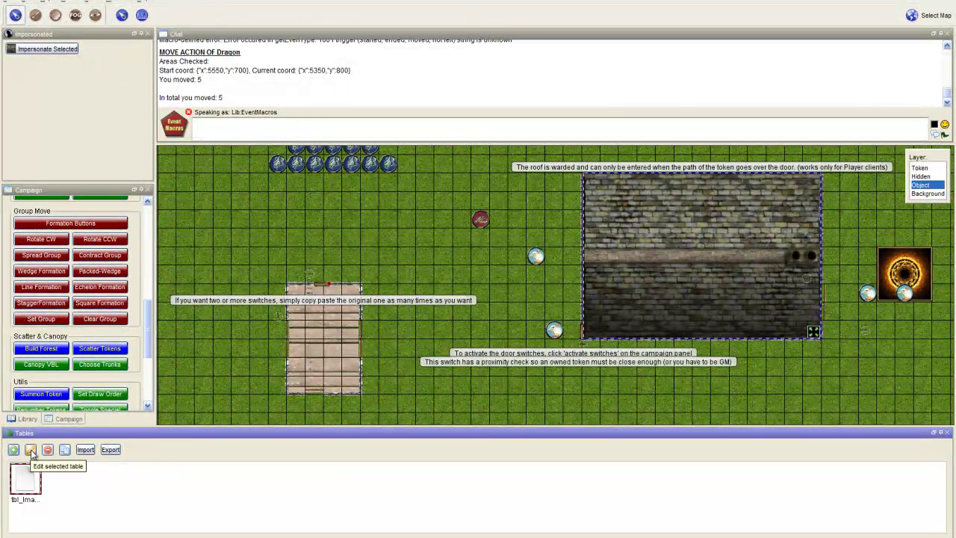
click(30, 450)
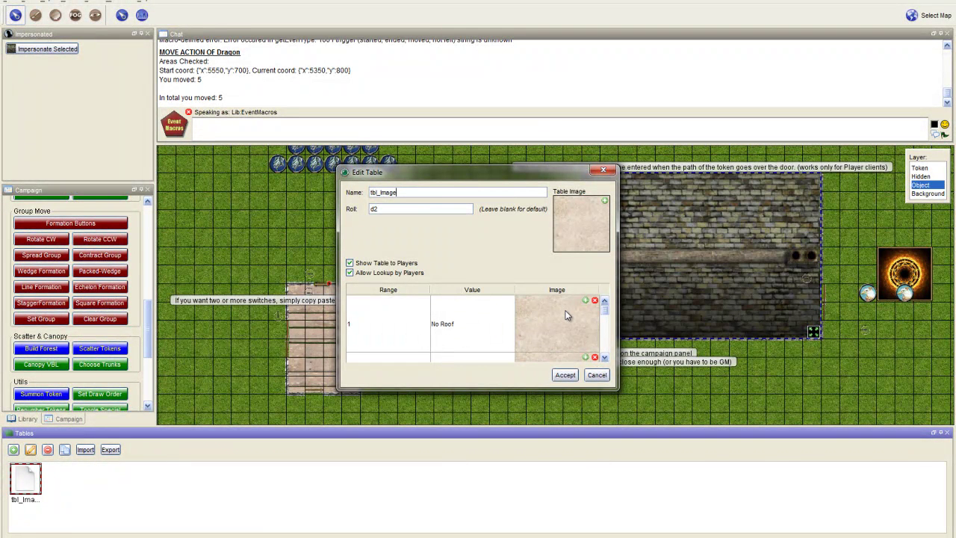
drag(529, 168, 522, 40)
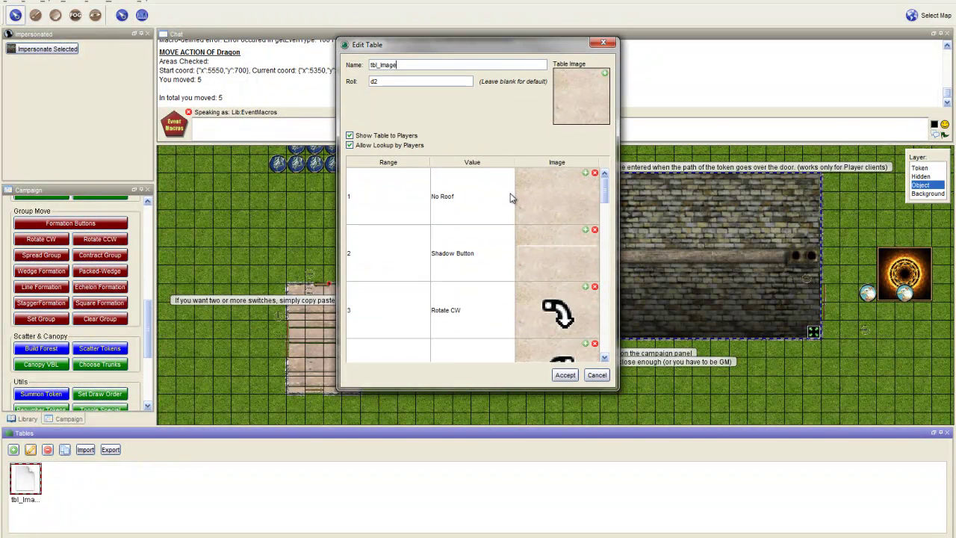
scroll(535, 242, down, 10)
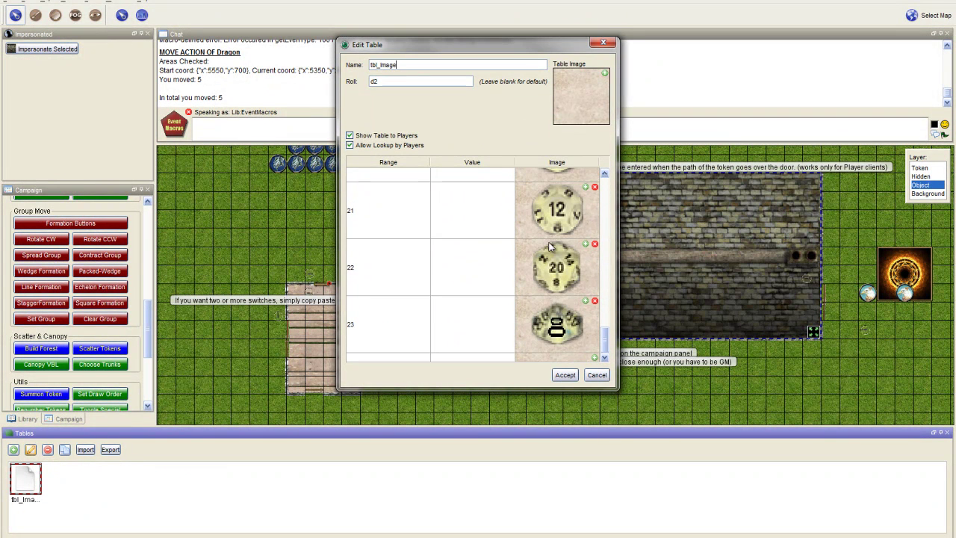
scroll(544, 263, up, 10)
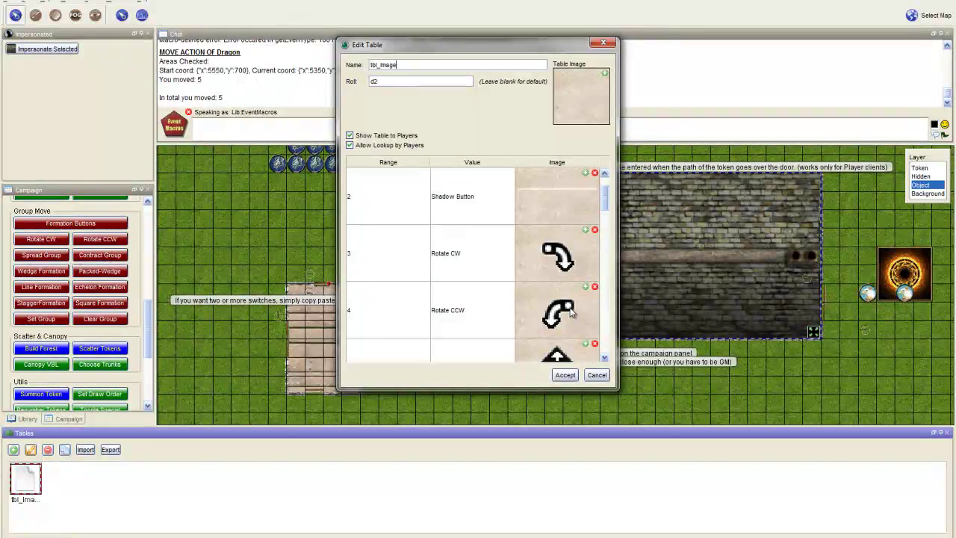
scroll(569, 314, down, 3)
click(596, 375)
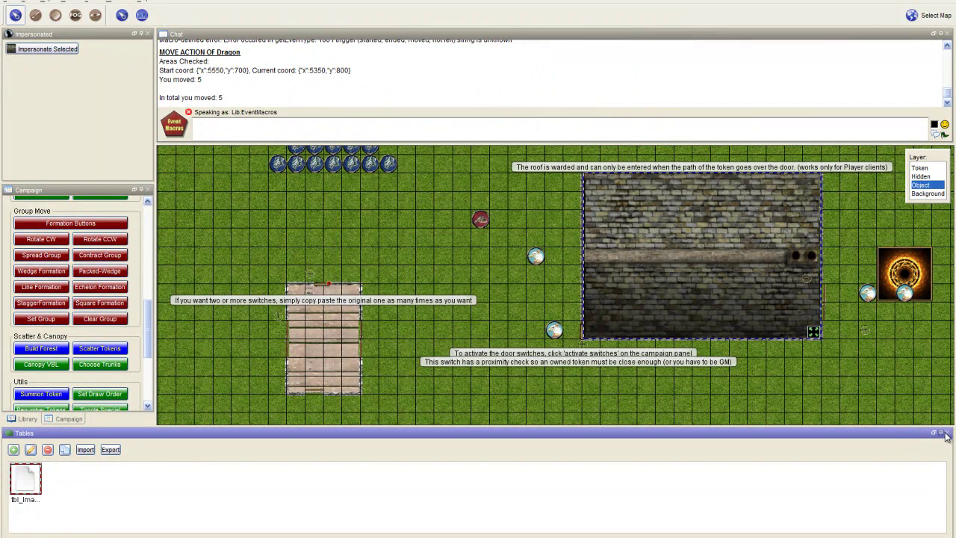
click(940, 432)
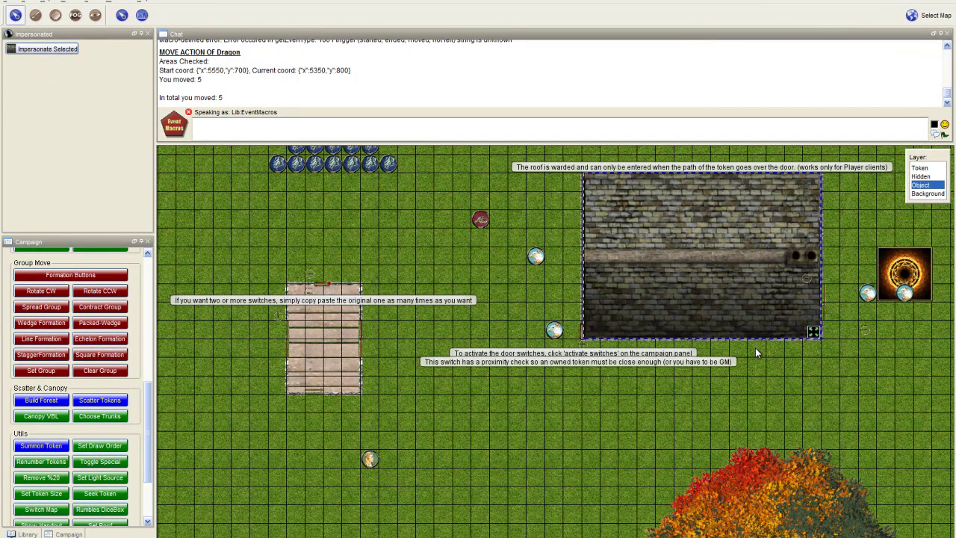
Step: Switch to the Difficult Terrain Map and bring the terrain areas and the token into view
click(930, 16)
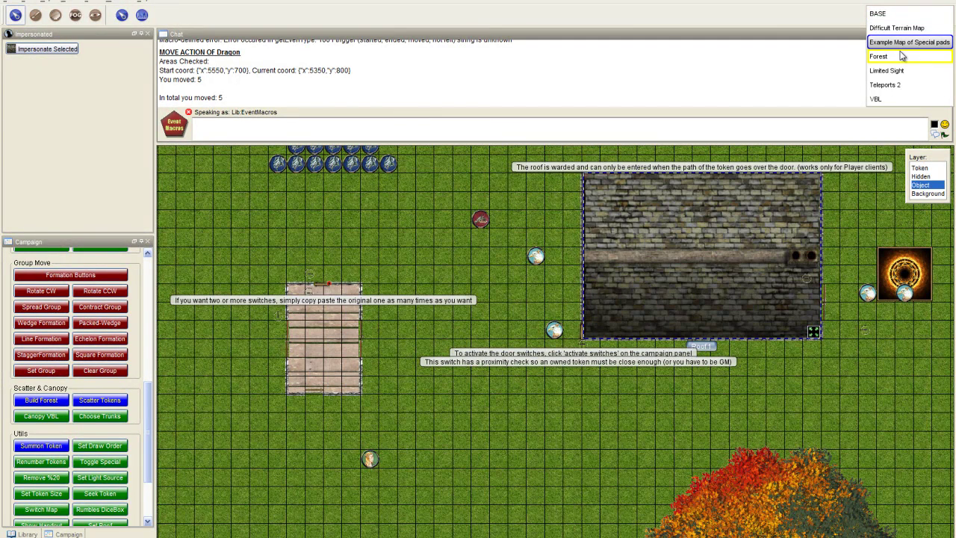
click(900, 27)
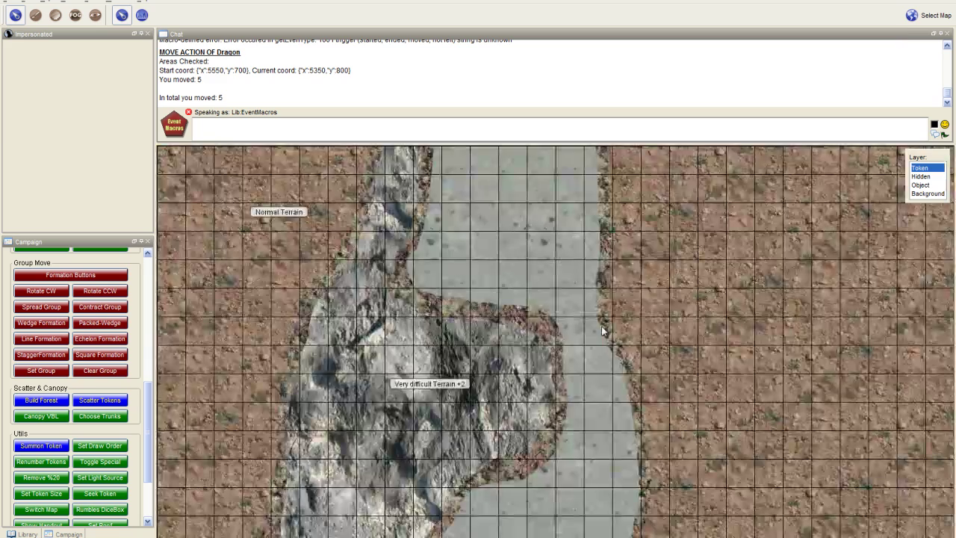
scroll(611, 334, down, 4)
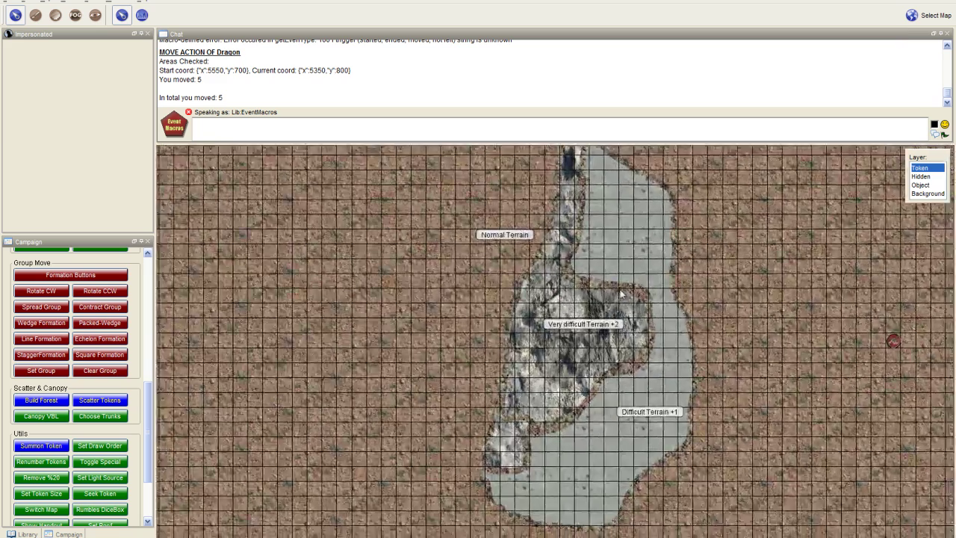
drag(620, 290, 609, 289)
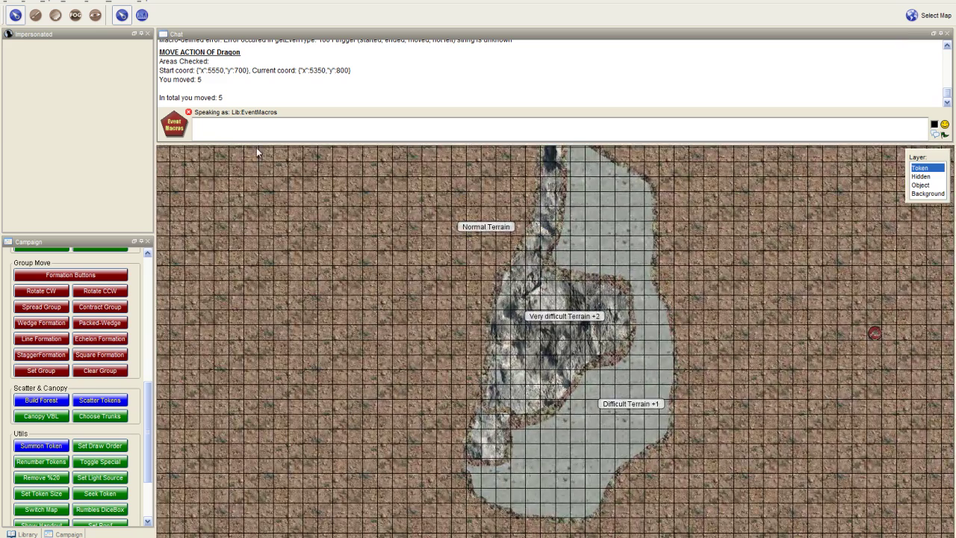
Step: Clear the chat with /clear and re-dock the chat window as a narrow full-height column beside the map
click(252, 127)
text(/clear)
key(Return)
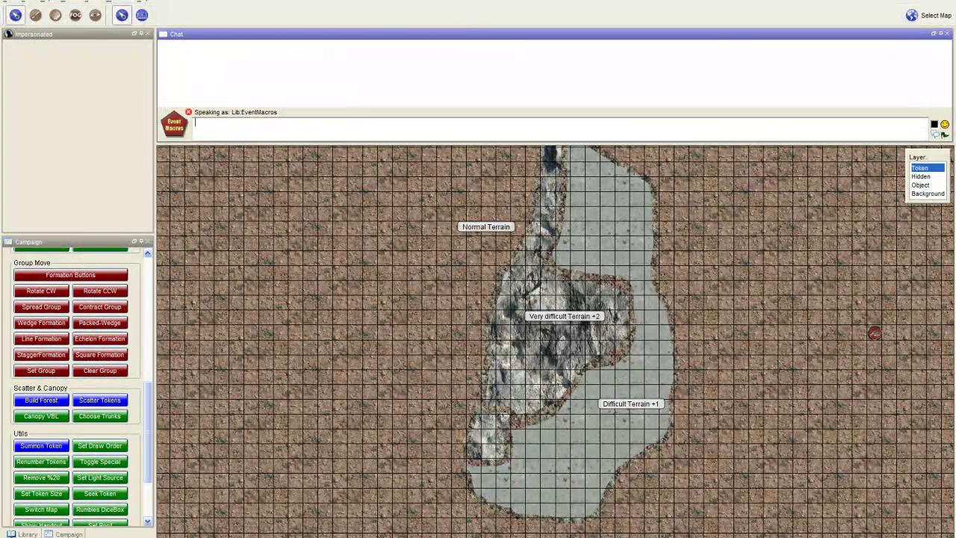
drag(900, 40, 160, 140)
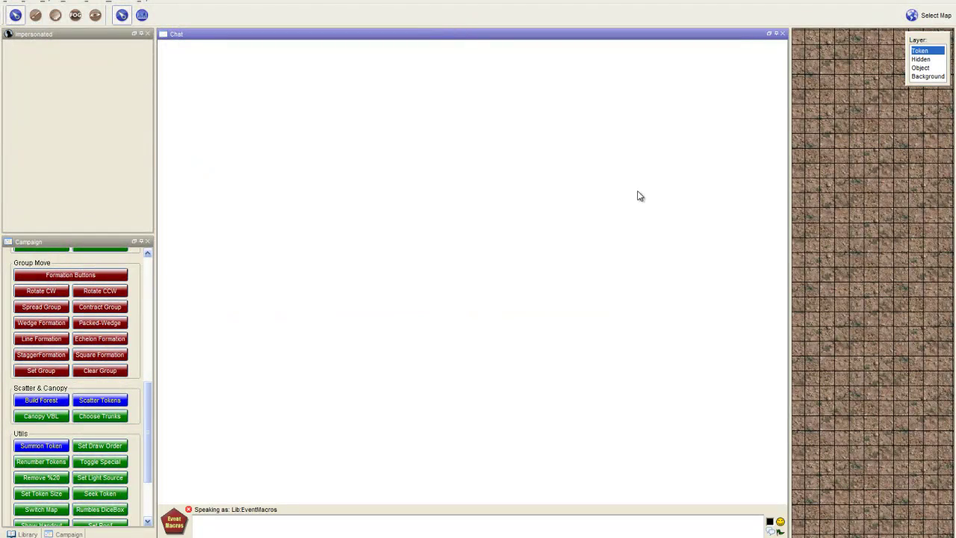
drag(789, 182, 335, 186)
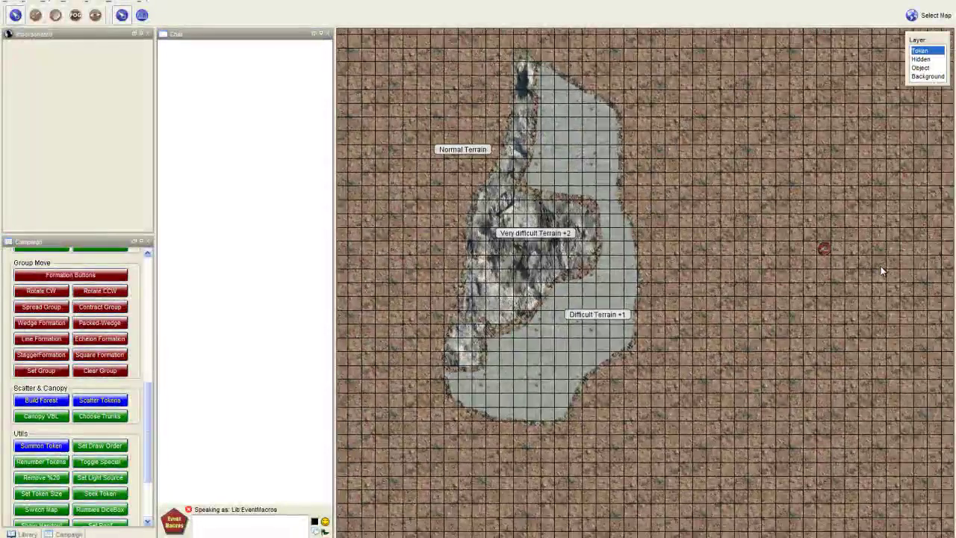
Step: Move the Dragon token west in stages over normal, difficult and very difficult terrain to the normal terrain beyond the rocks
mouse_move(826, 251)
drag(826, 251, 700, 250)
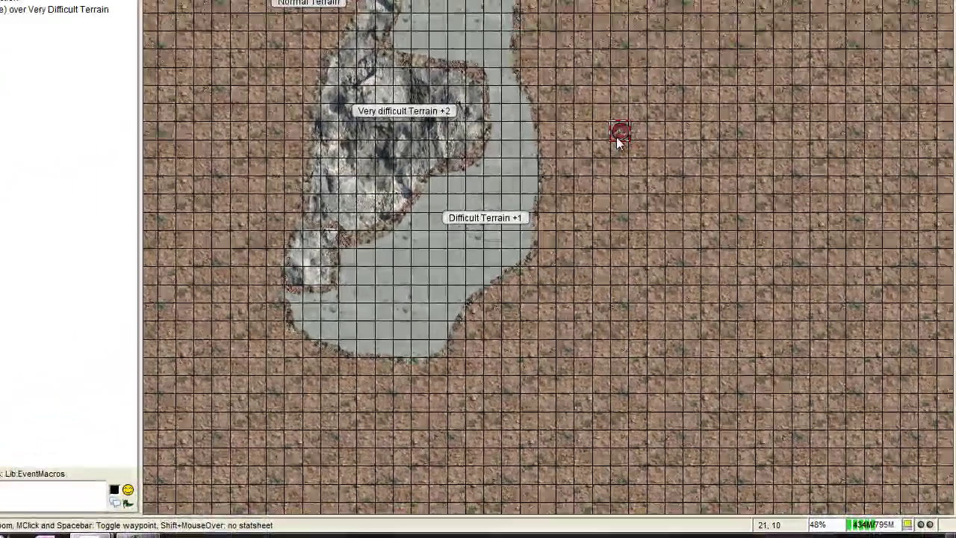
mouse_move(702, 250)
drag(624, 133, 512, 138)
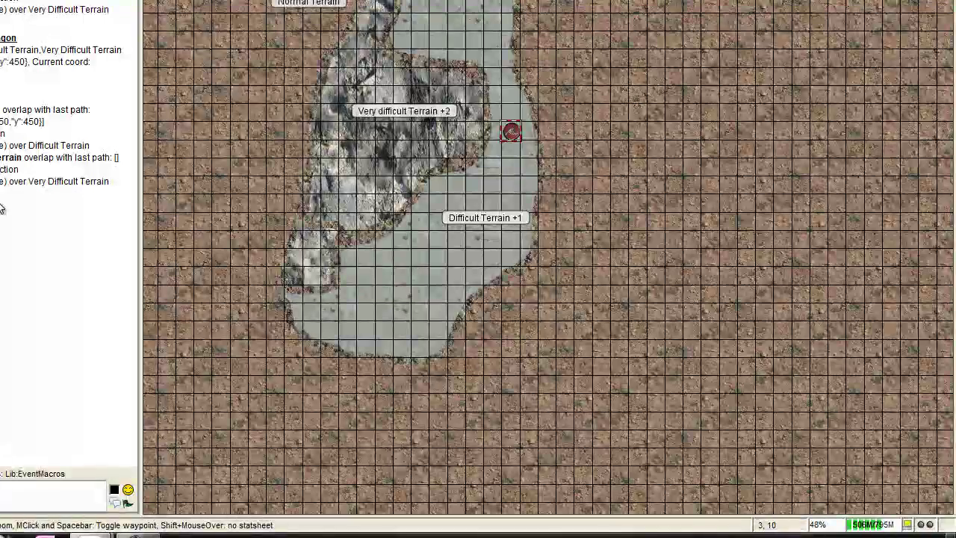
key(space)
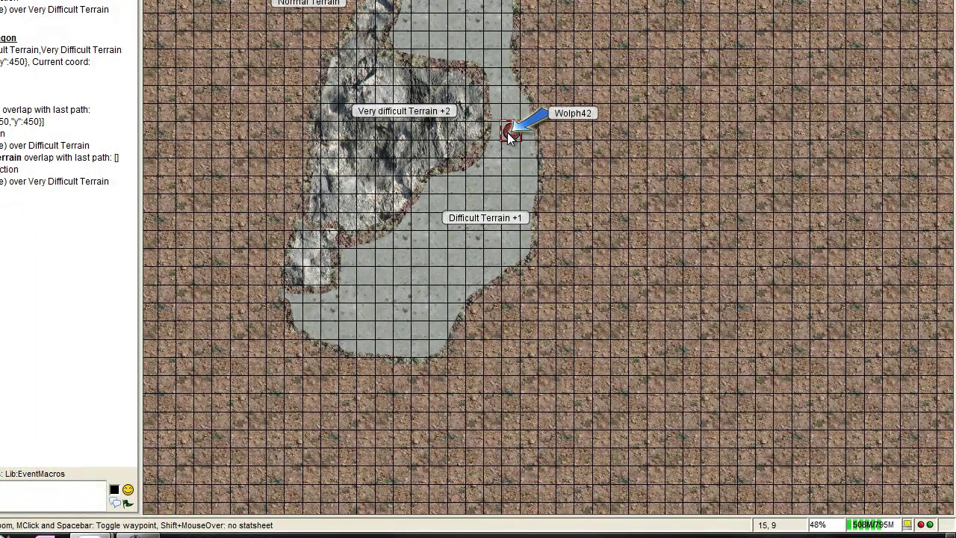
mouse_move(507, 132)
drag(512, 130, 460, 151)
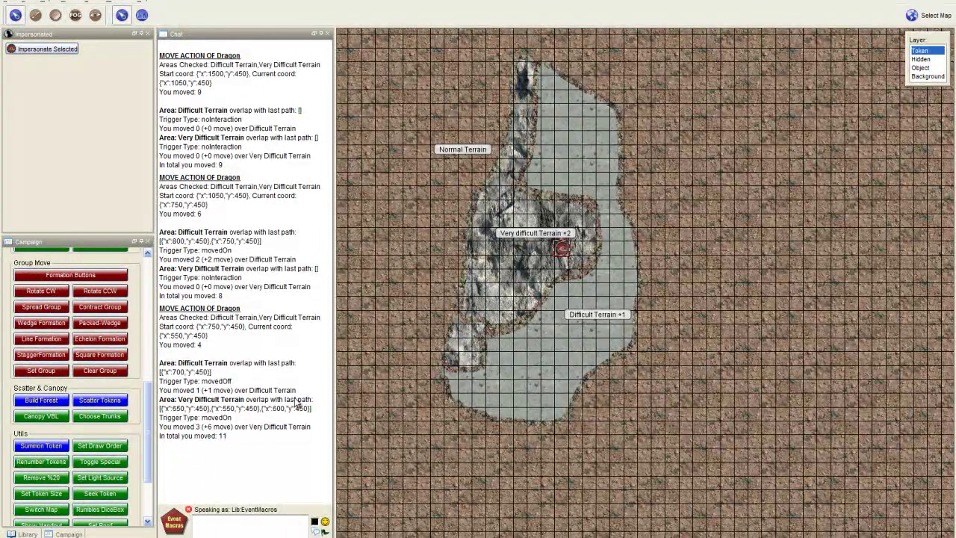
click(243, 519)
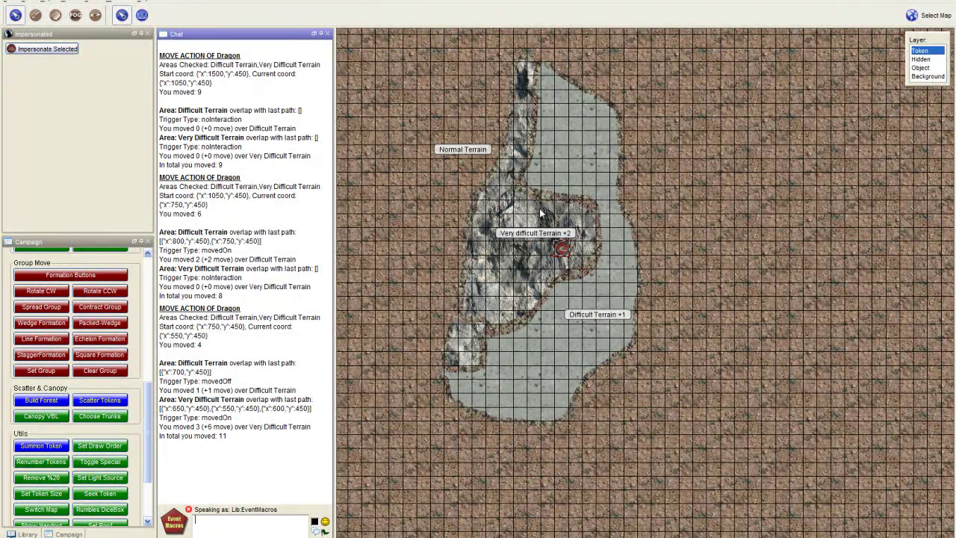
drag(562, 251, 427, 270)
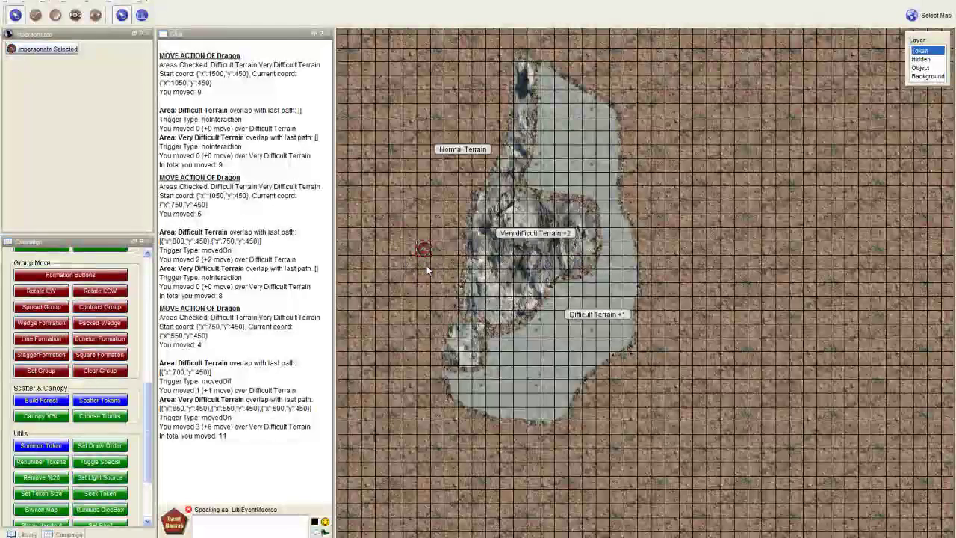
Step: Clear the chat with /clear and move the Dragon token back east across both difficult terrain areas in one move
click(254, 532)
text(/clear)
key(Return)
drag(424, 250, 674, 255)
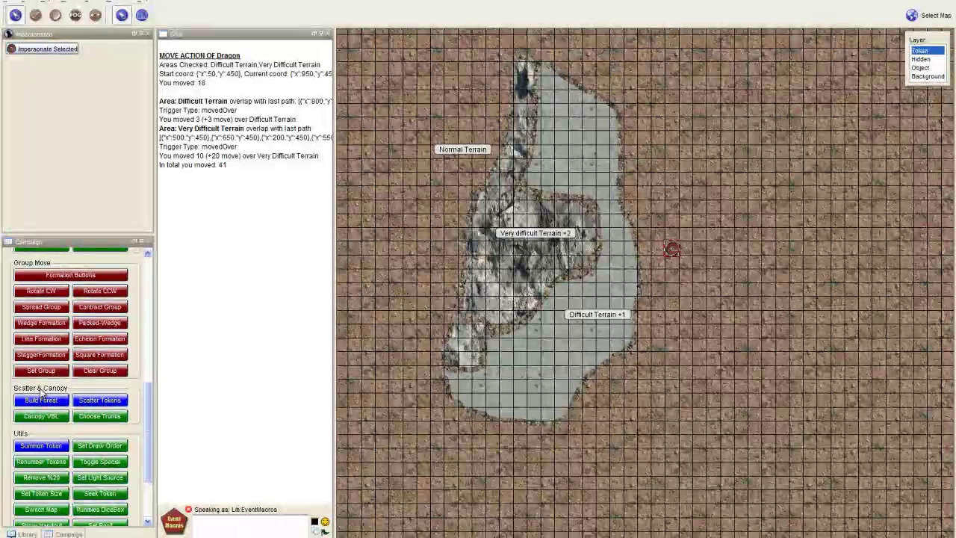
Step: Show the Difficult Terrain area on the Background layer using the Area Difficult Terrain overlay
scroll(76, 422, up, 6)
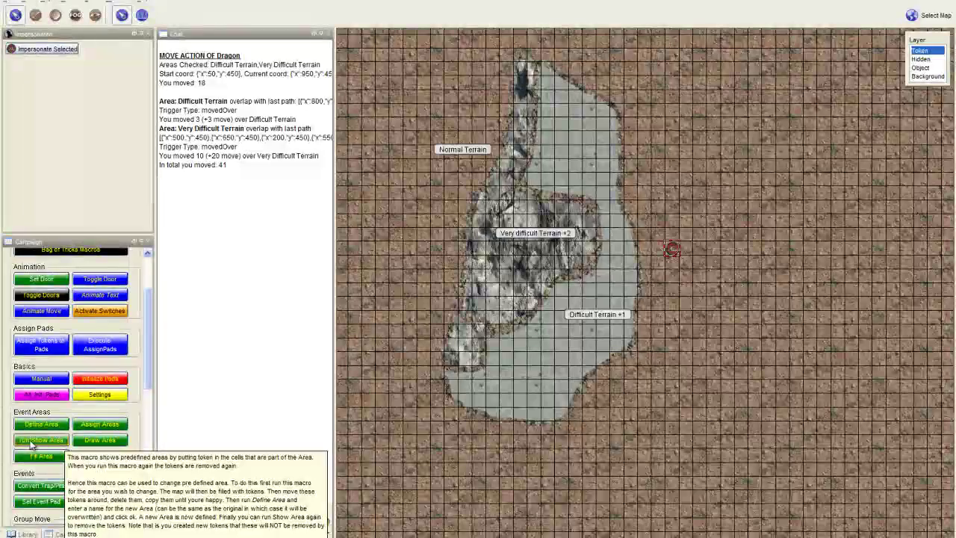
click(30, 442)
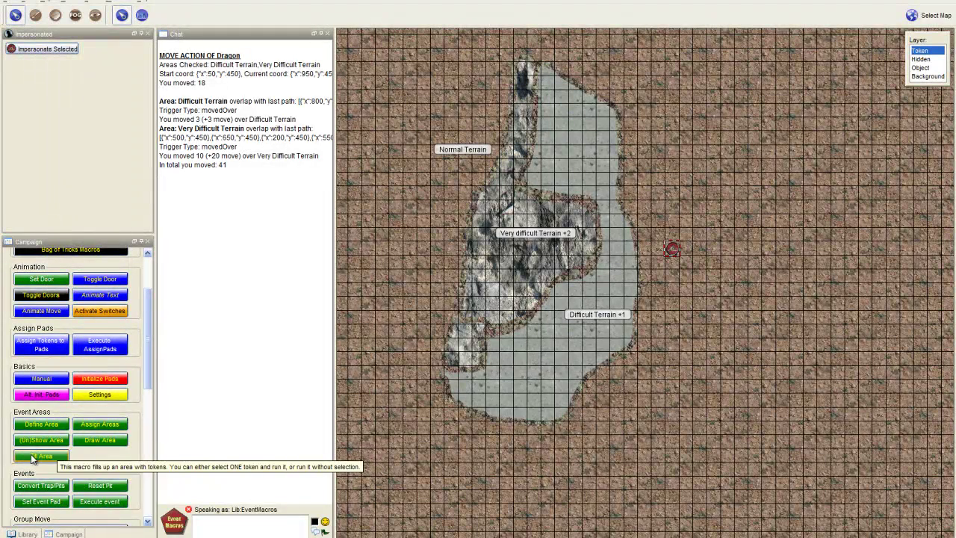
click(39, 441)
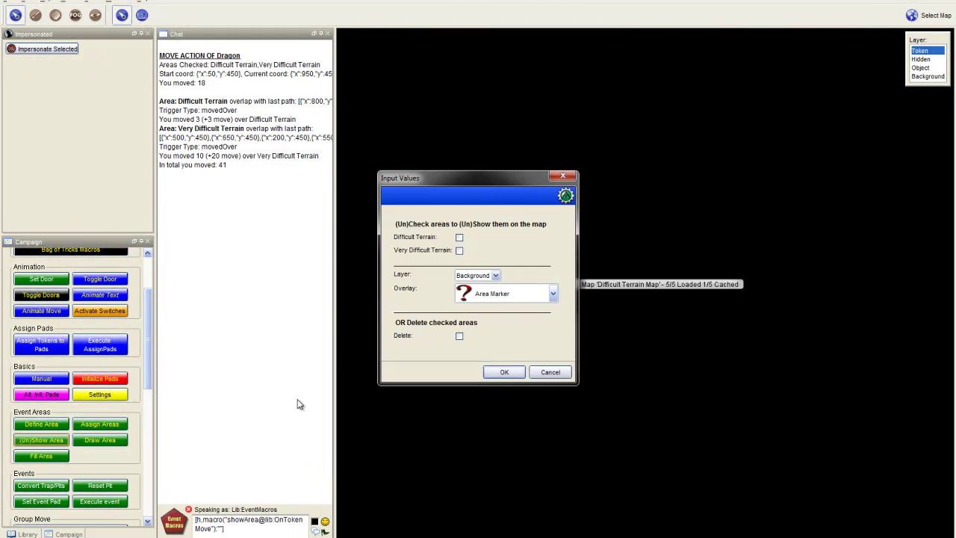
click(459, 237)
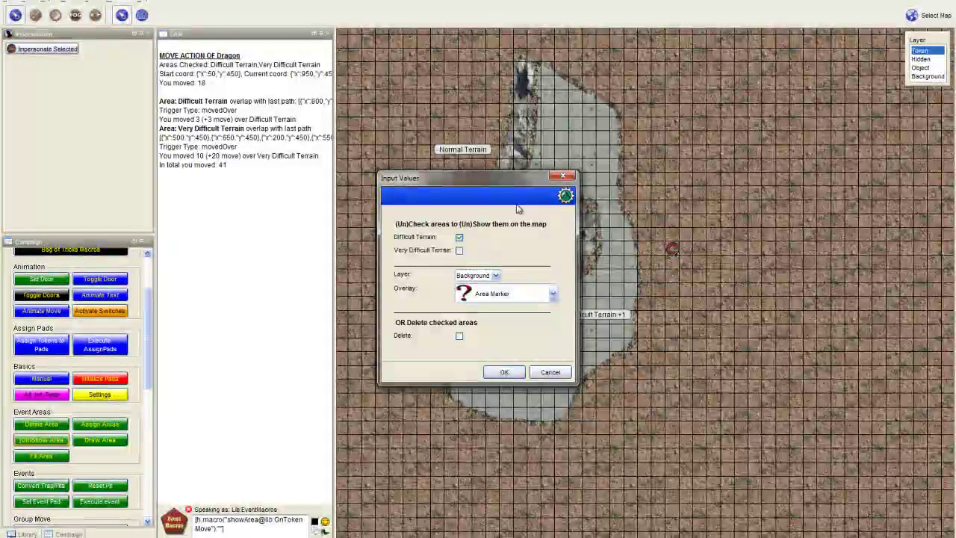
drag(514, 180, 482, 188)
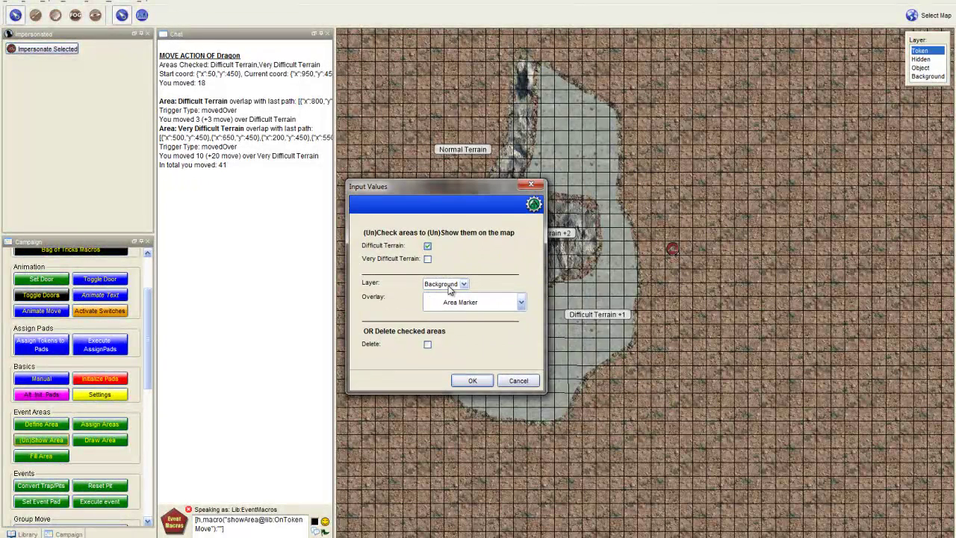
click(469, 303)
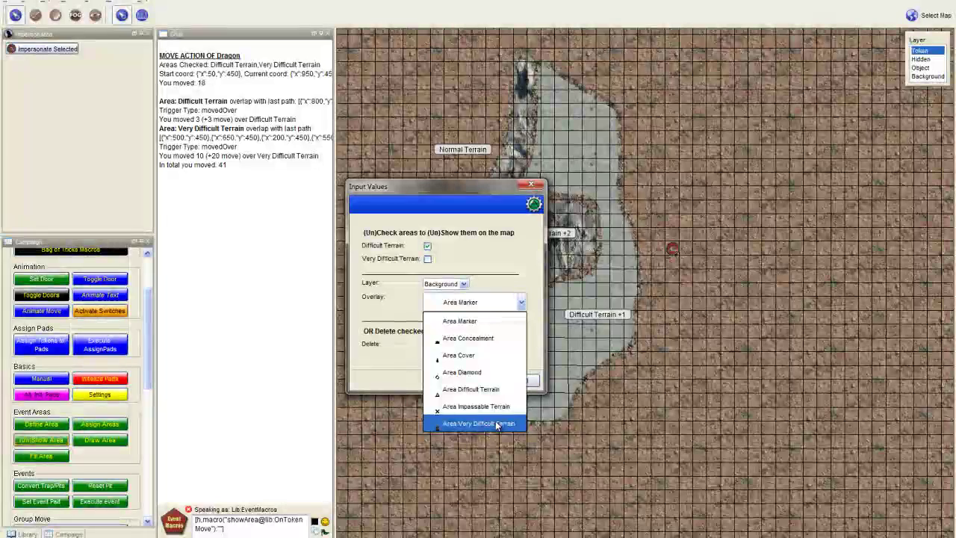
click(497, 393)
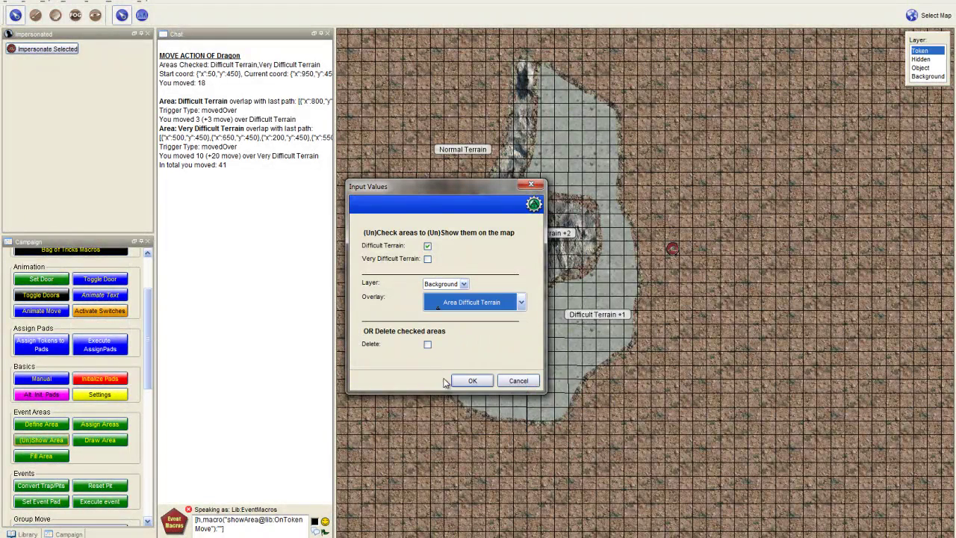
click(469, 381)
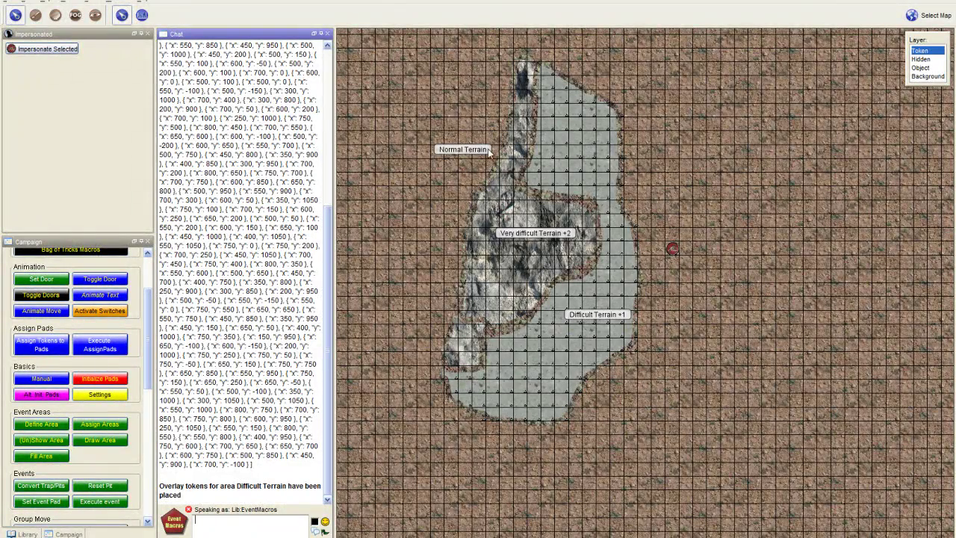
Step: Show the Very Difficult Terrain area too, on the Background layer with the Area Very Difficult Terrain overlay
scroll(590, 170, up, 5)
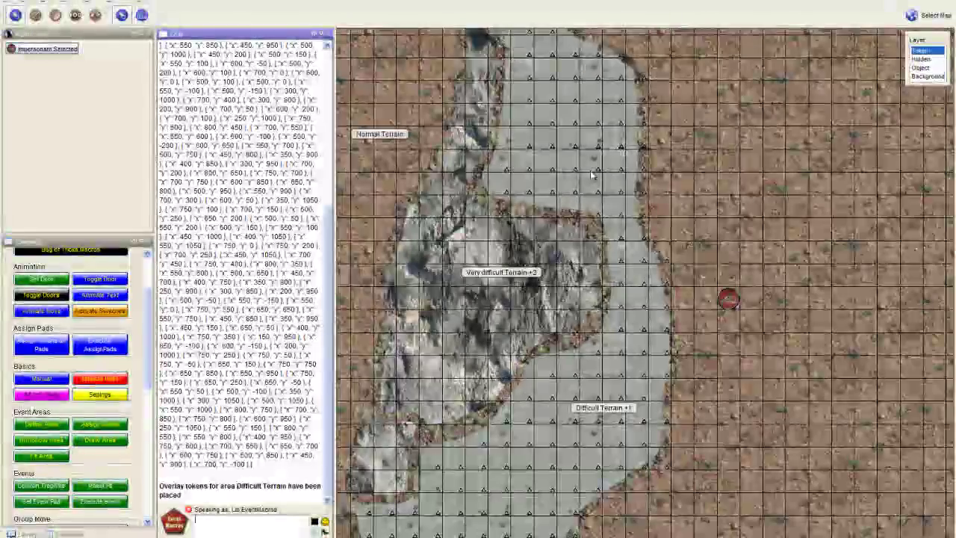
scroll(599, 116, up, 1)
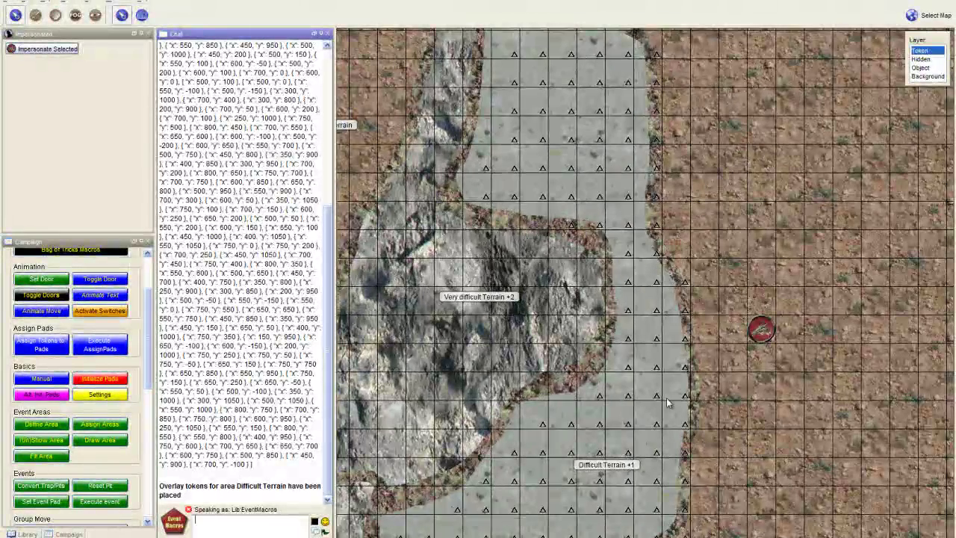
drag(601, 372, 702, 437)
scroll(469, 291, down, 3)
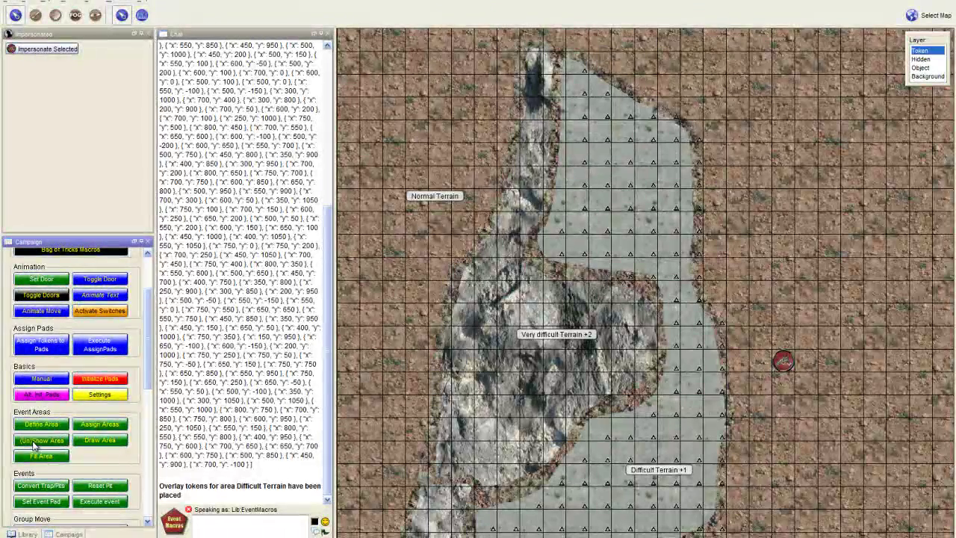
click(35, 441)
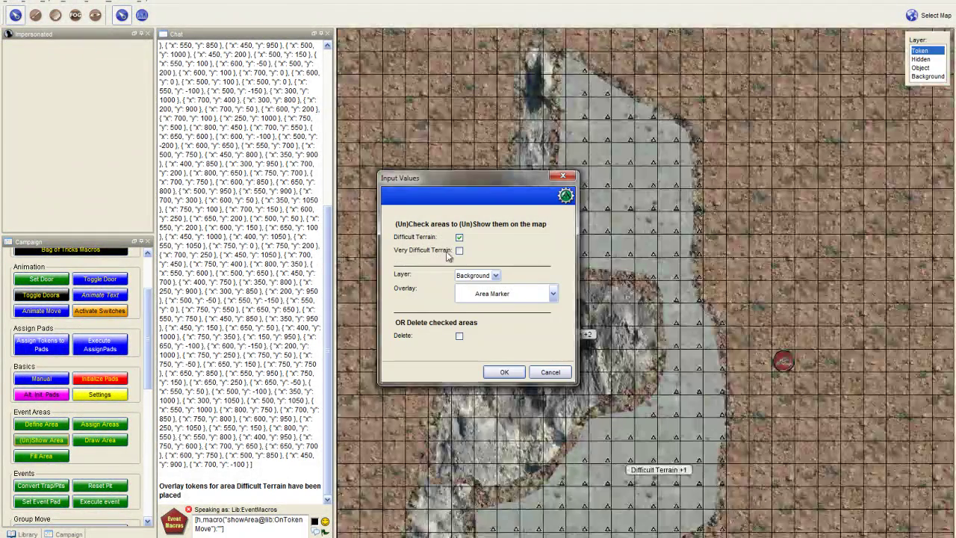
click(459, 251)
click(502, 300)
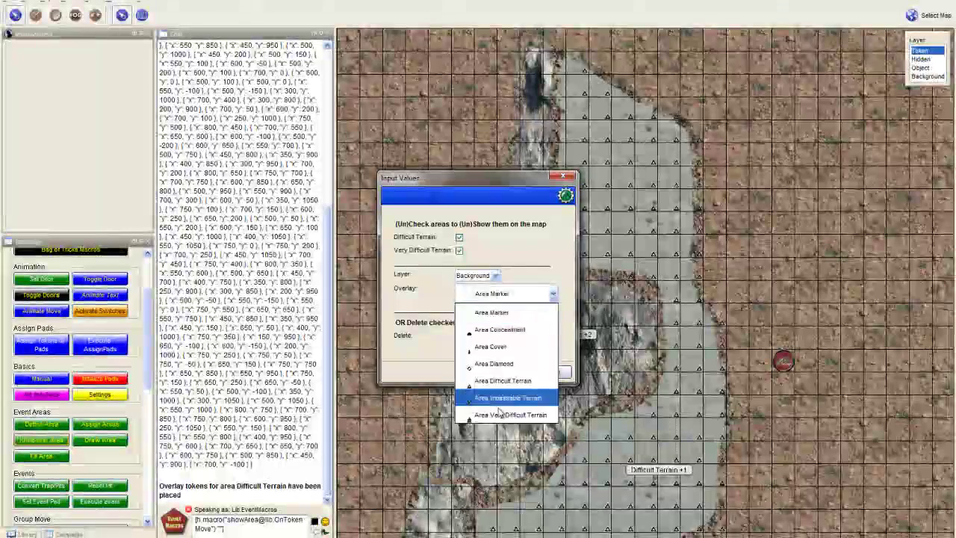
click(500, 417)
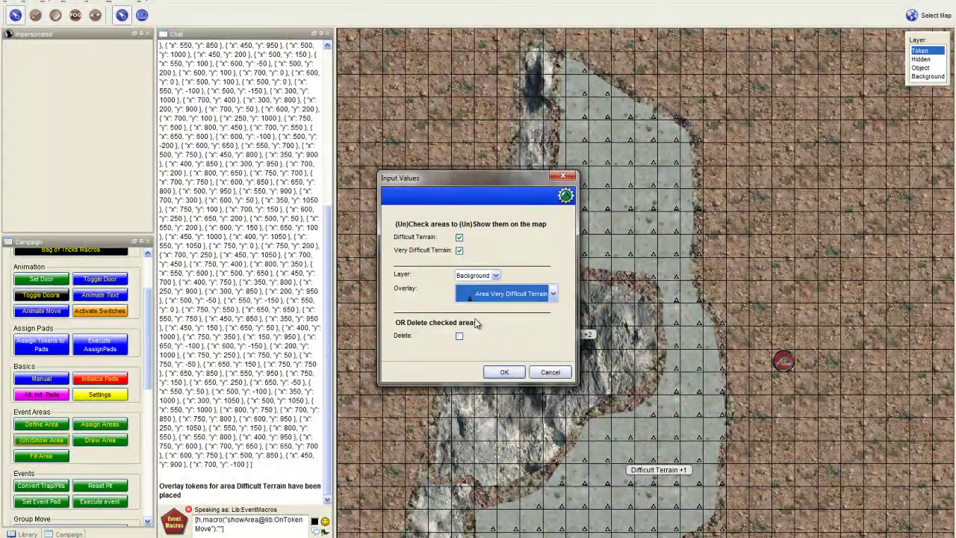
click(501, 374)
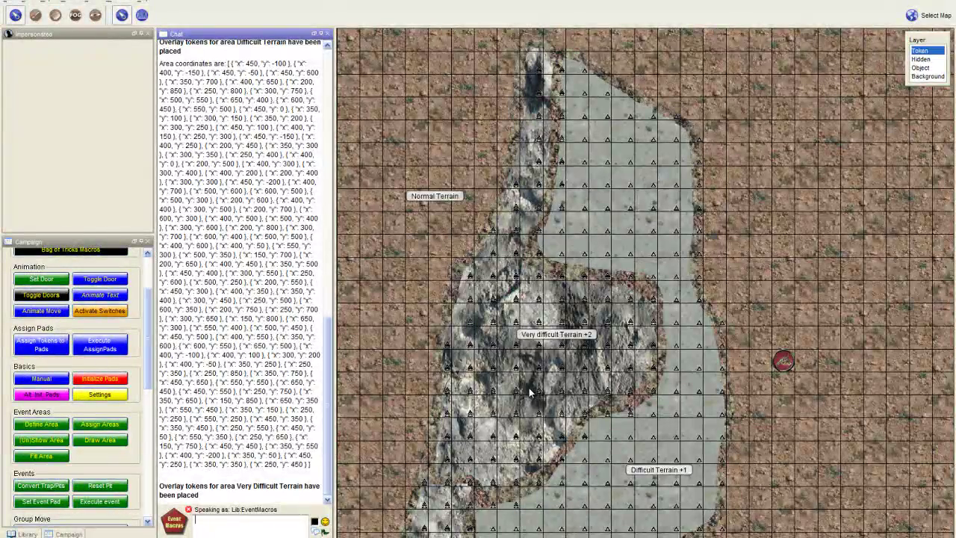
Step: Examine the overlay markers across the difficult and very difficult terrain areas, both close up and from farther out
scroll(529, 387, up, 1)
scroll(529, 392, up, 5)
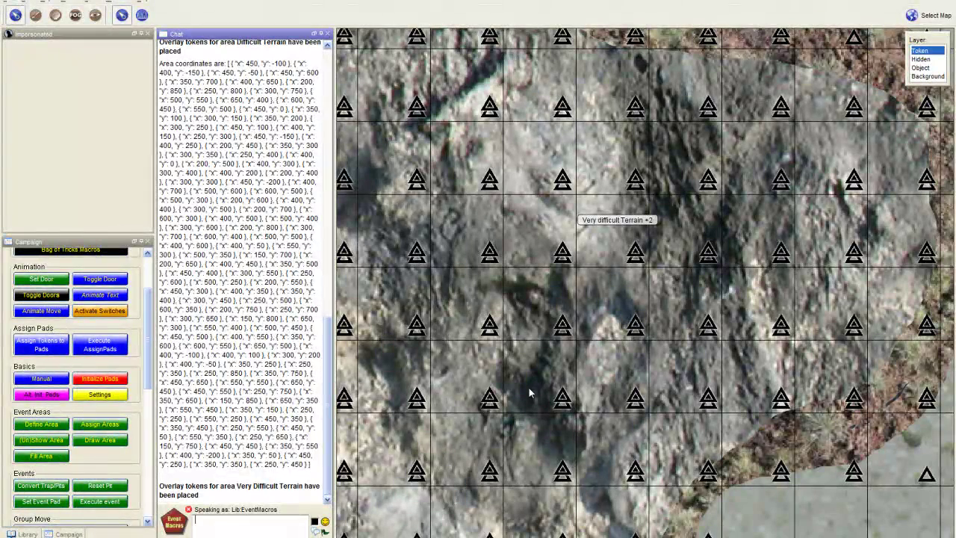
scroll(582, 398, down, 2)
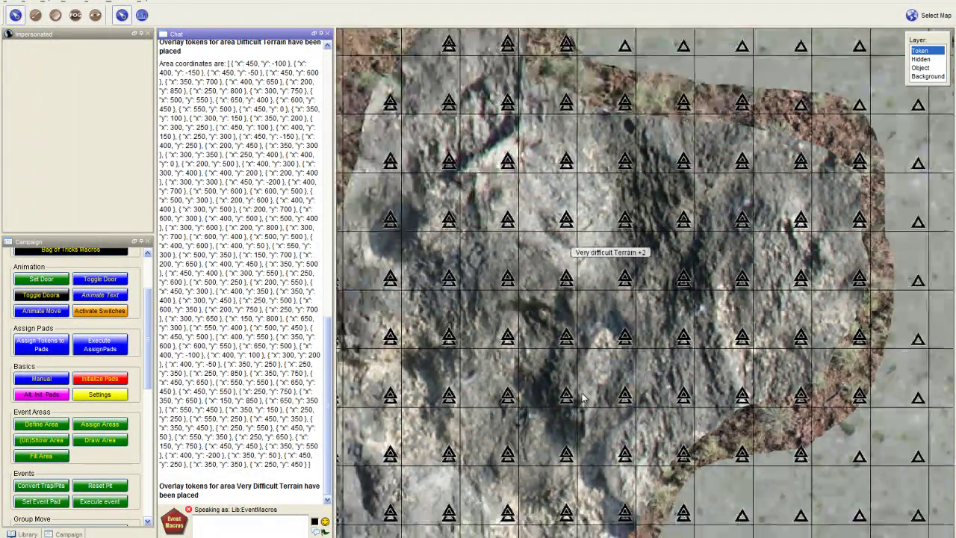
scroll(583, 398, down, 2)
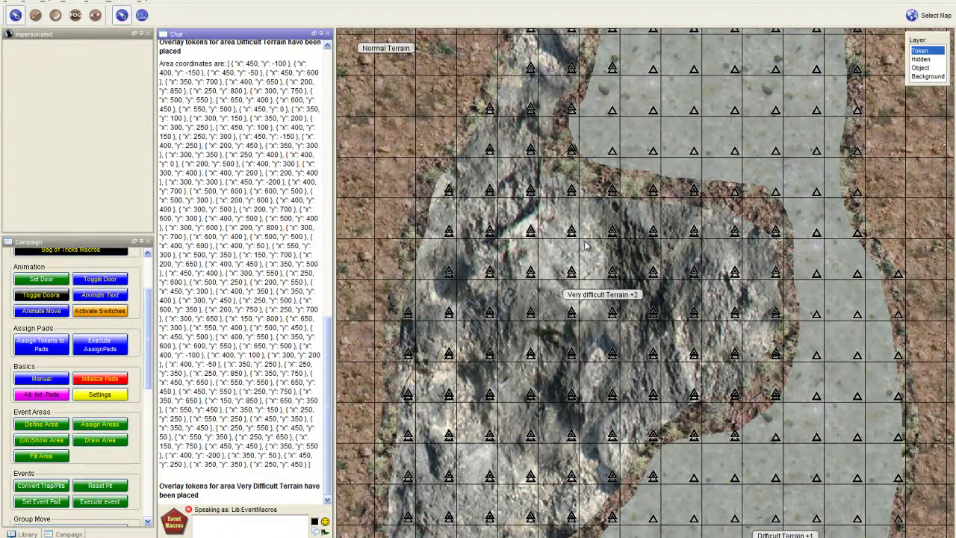
scroll(586, 246, down, 2)
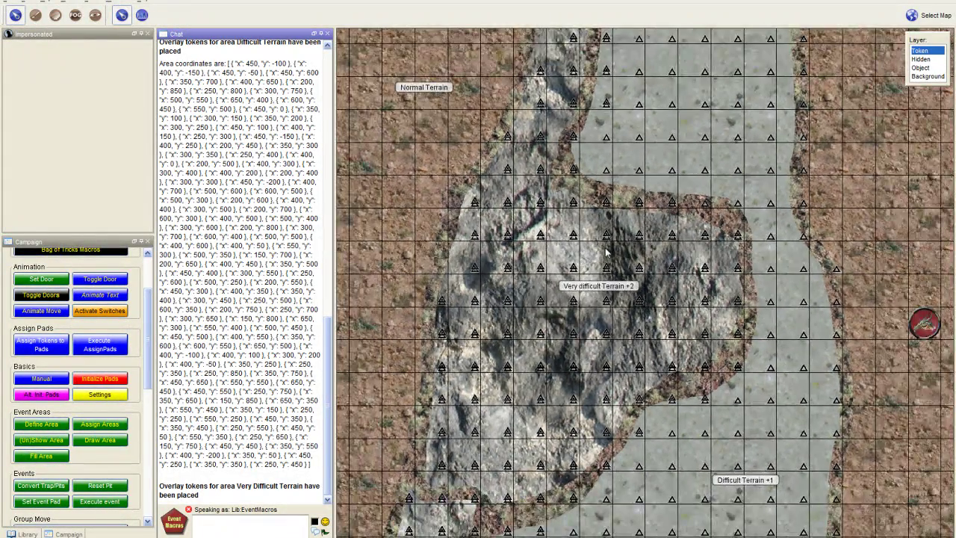
scroll(695, 197, down, 5)
drag(695, 197, 732, 229)
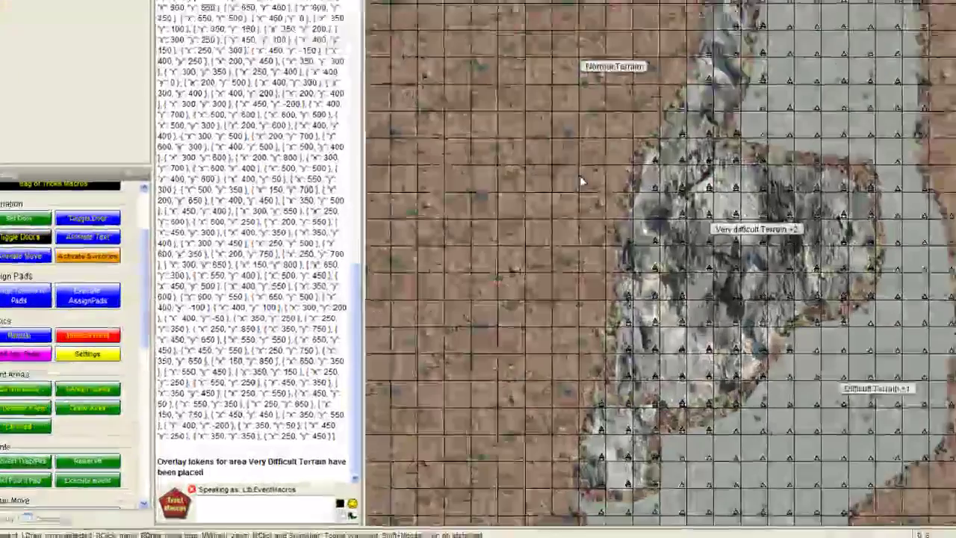
drag(609, 143, 581, 179)
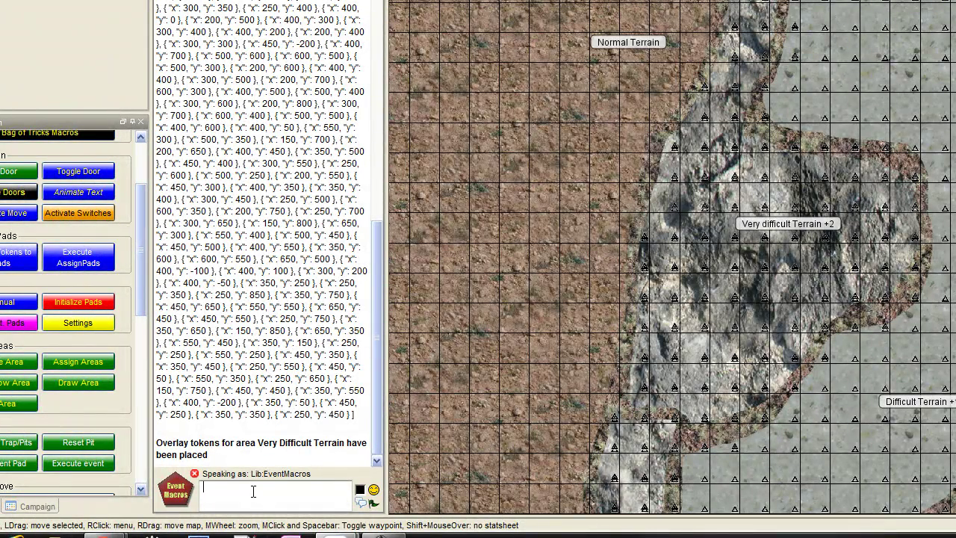
Step: Clear the chat and turn on area drawing with Area Marker as the overlay token
key(Return)
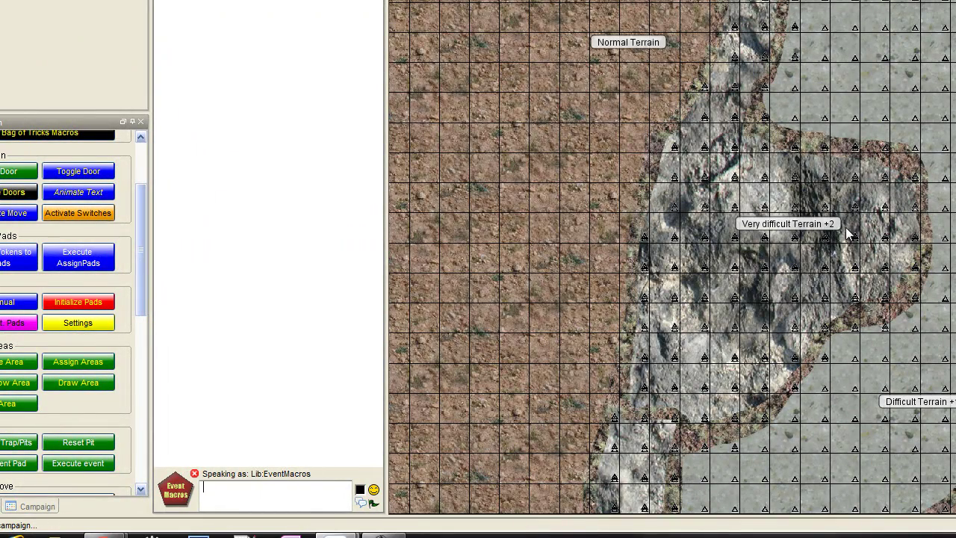
drag(845, 227, 627, 195)
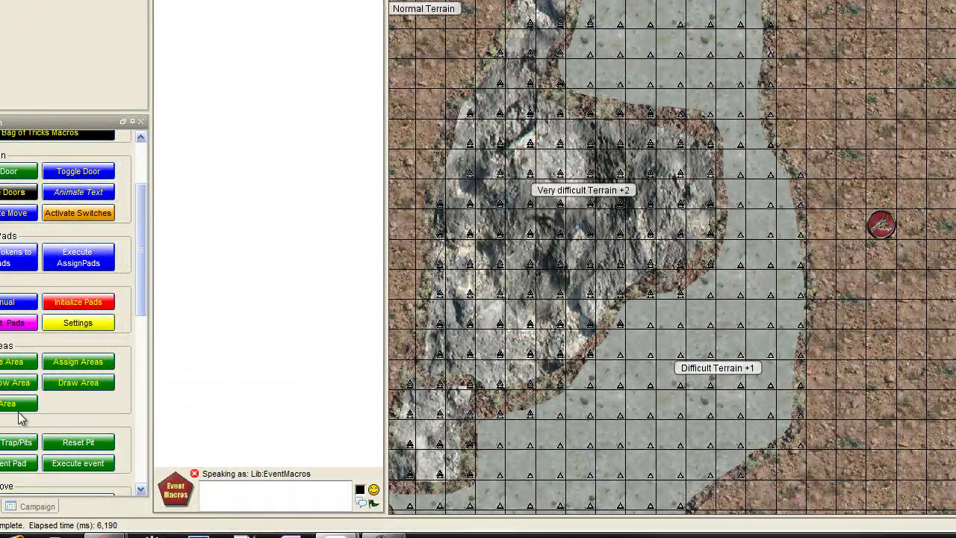
click(85, 382)
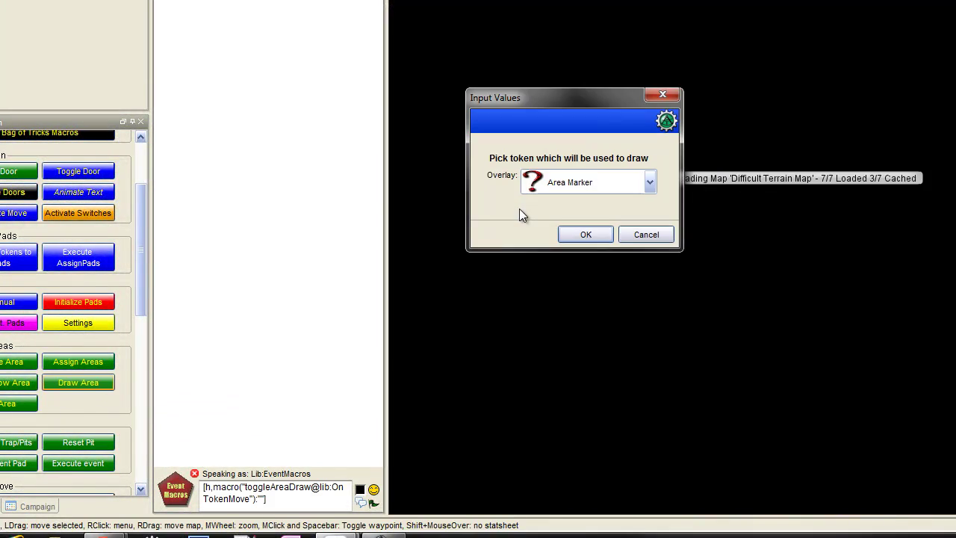
click(575, 186)
click(574, 185)
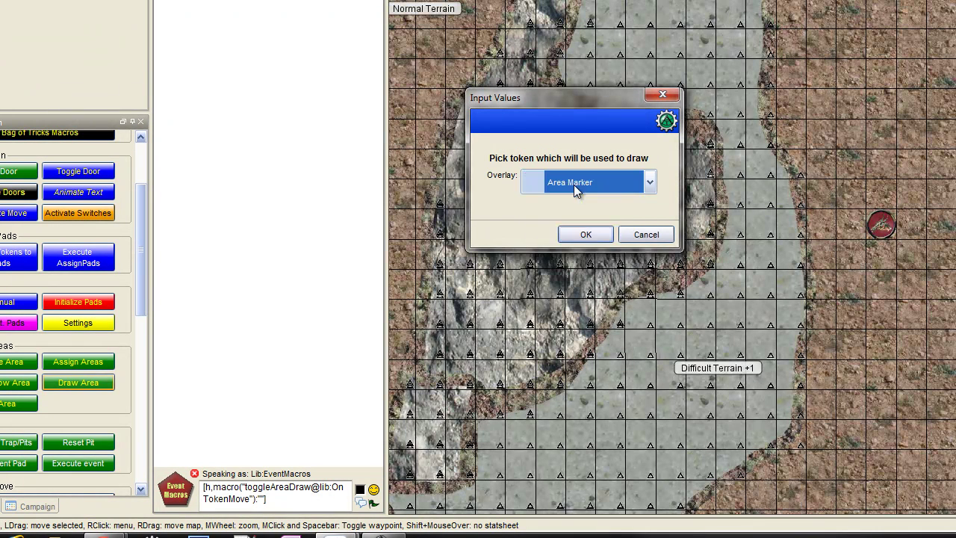
click(581, 234)
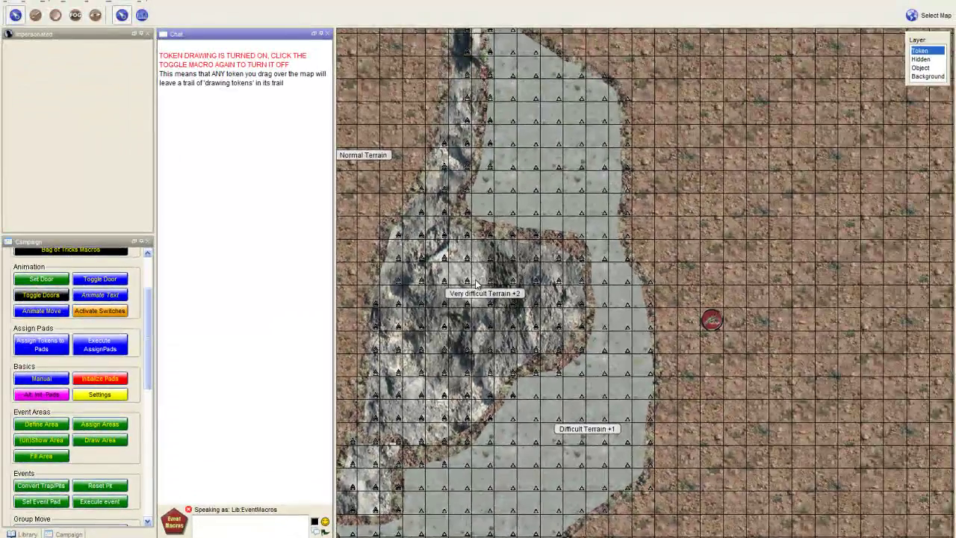
Step: Copy a marker token from the BASE map to the Difficult Terrain Map and place it on normal terrain northeast of the Dragon
scroll(477, 283, down, 4)
drag(399, 215, 483, 252)
scroll(587, 348, down, 1)
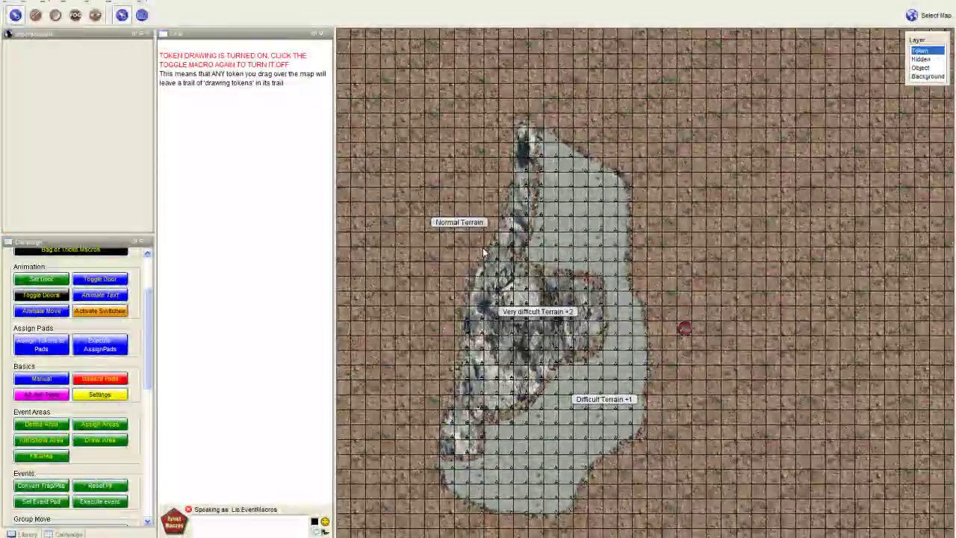
scroll(631, 337, up, 2)
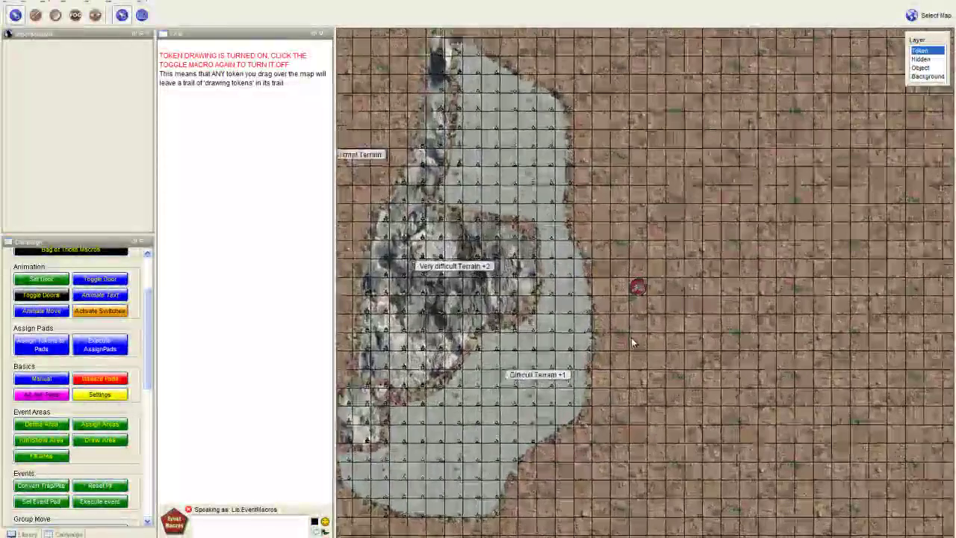
scroll(629, 336, down, 1)
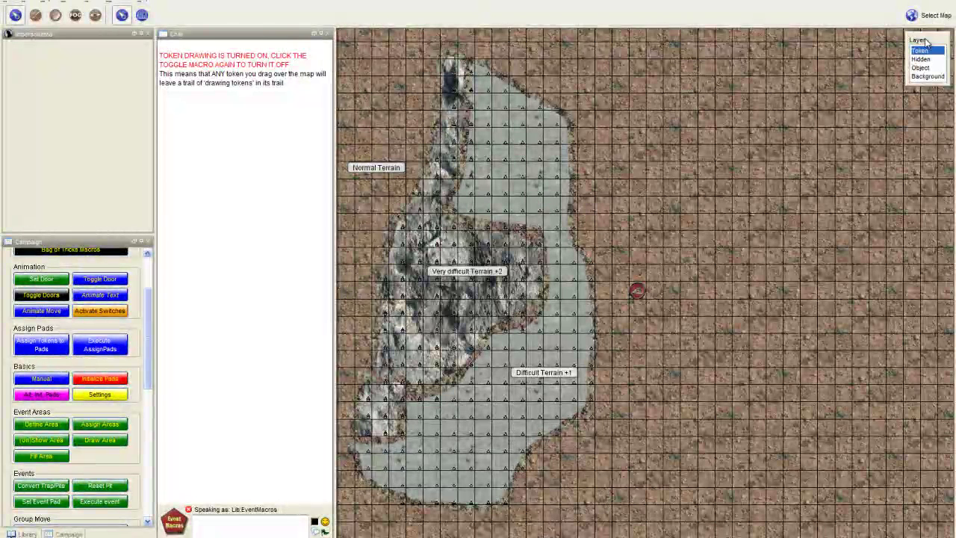
click(930, 15)
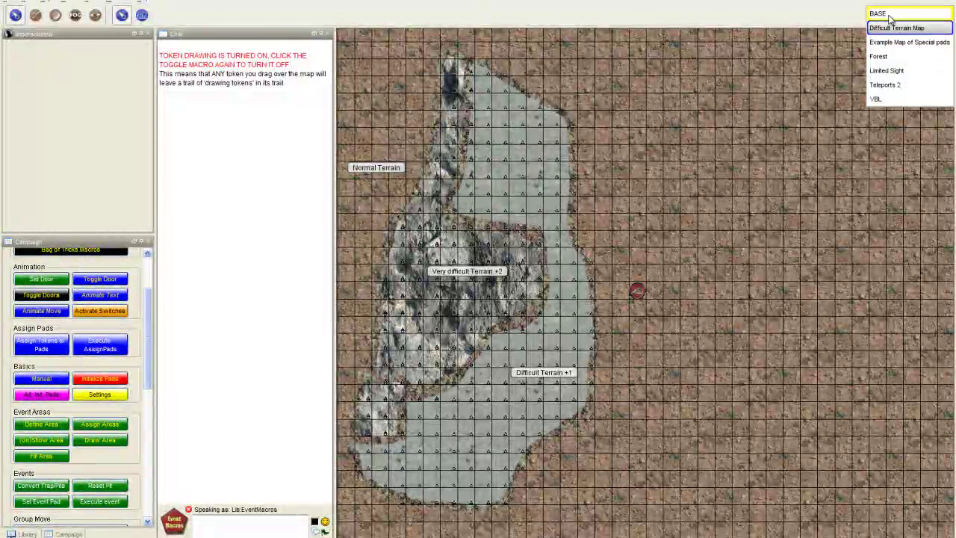
click(889, 15)
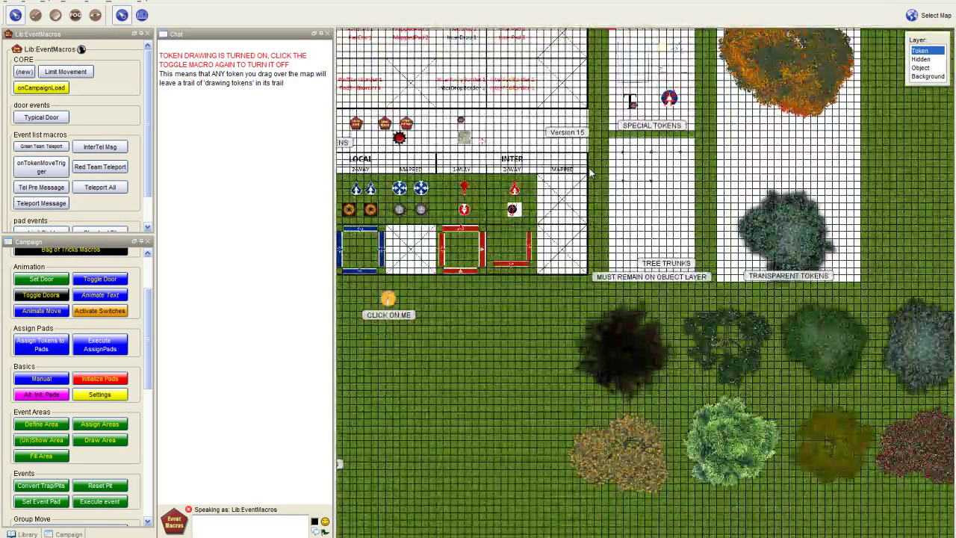
drag(590, 174, 577, 326)
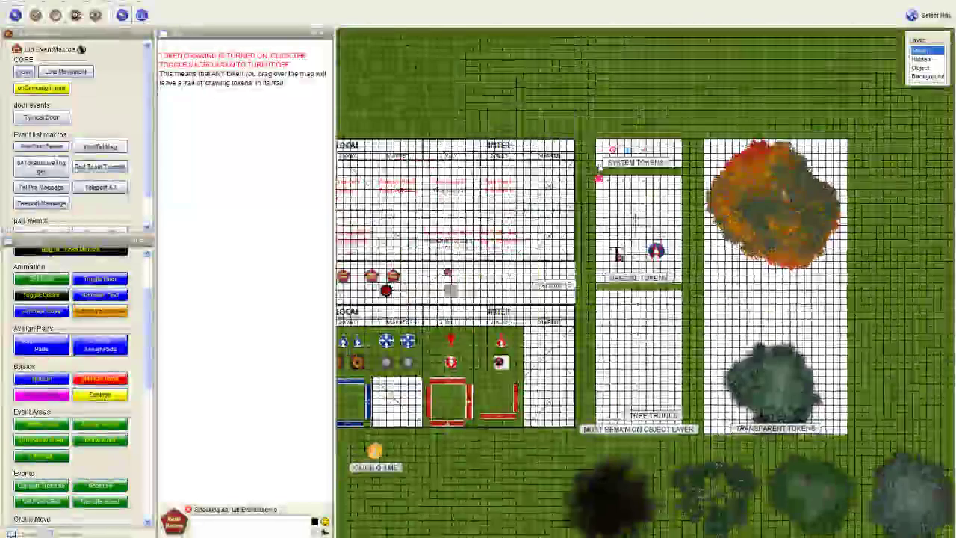
click(933, 16)
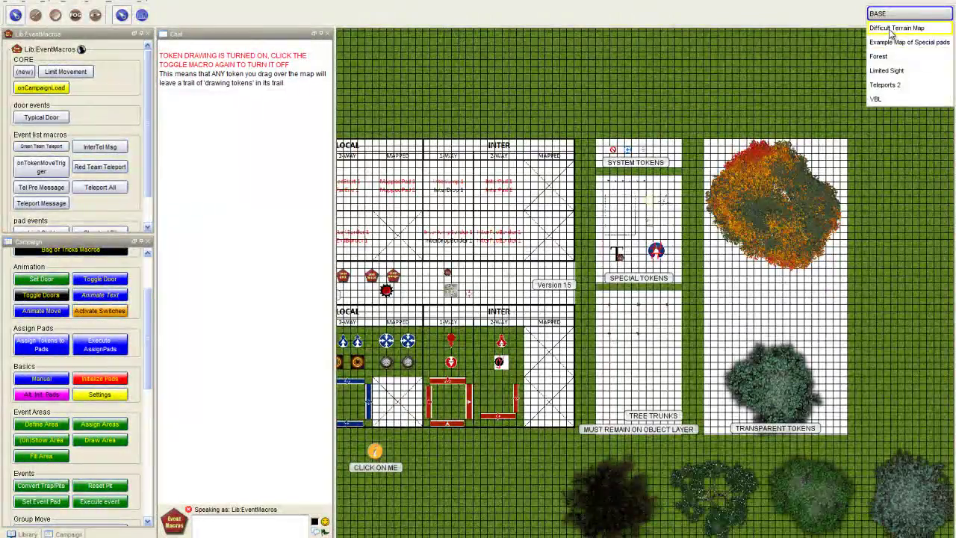
click(896, 27)
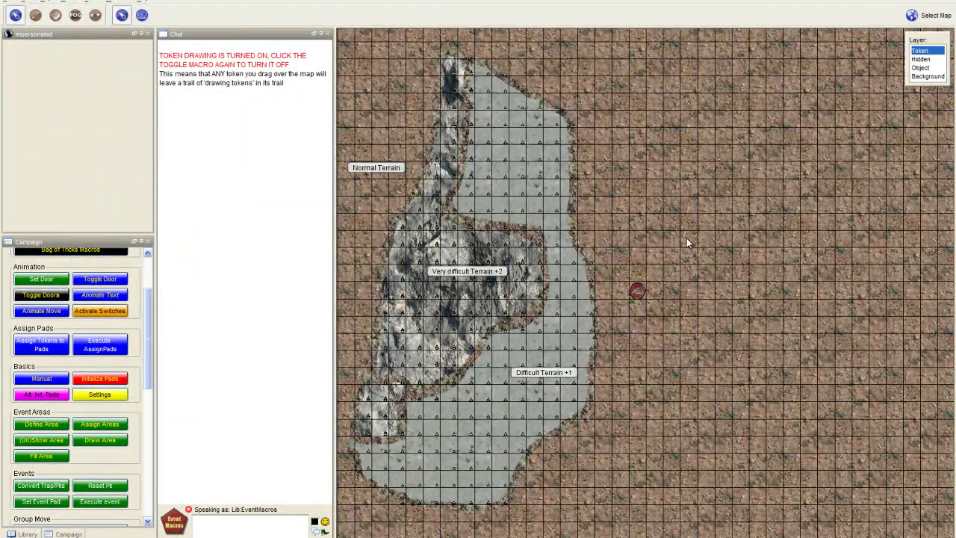
key(ctrl+v)
mouse_move(689, 244)
mouse_down()
mouse_move(756, 244)
mouse_move(736, 261)
mouse_up()
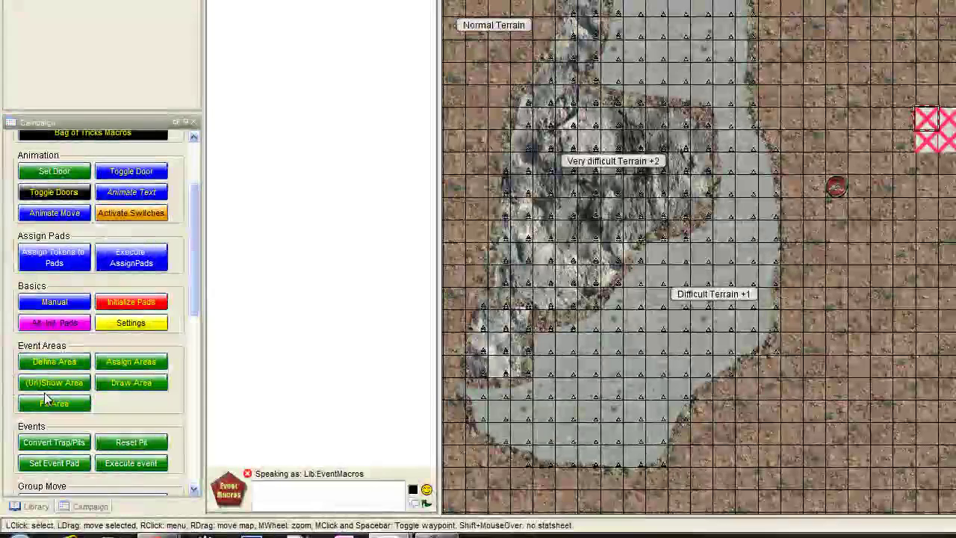
Step: Try to fill a 10 by 10 cell area with Area Marker tokens on the Background layer, starting at X 23, Y 6
click(53, 405)
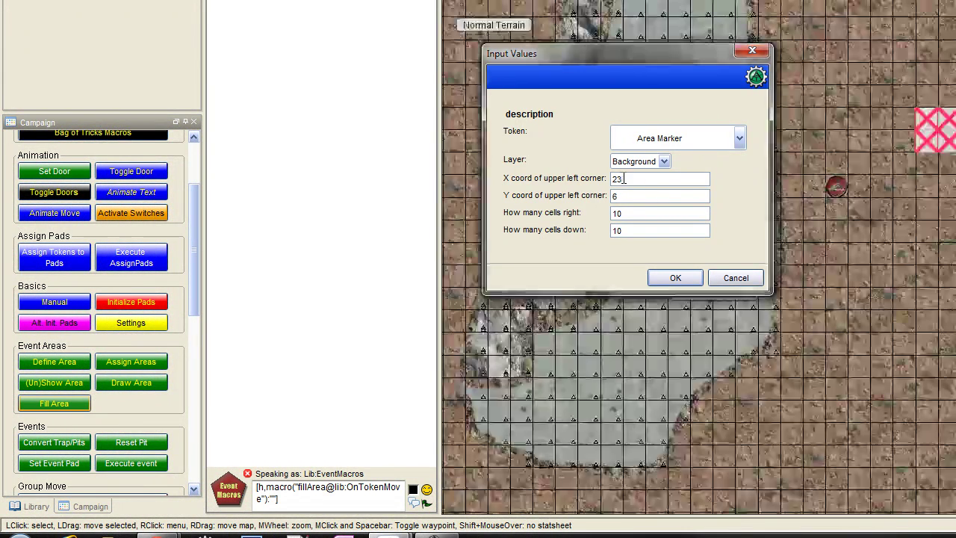
click(627, 179)
click(636, 198)
click(634, 214)
click(634, 234)
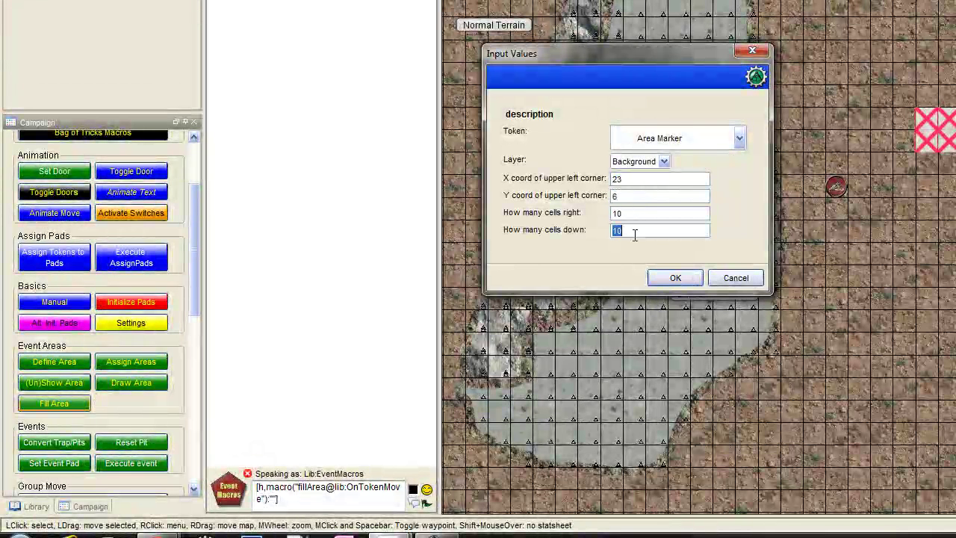
click(675, 278)
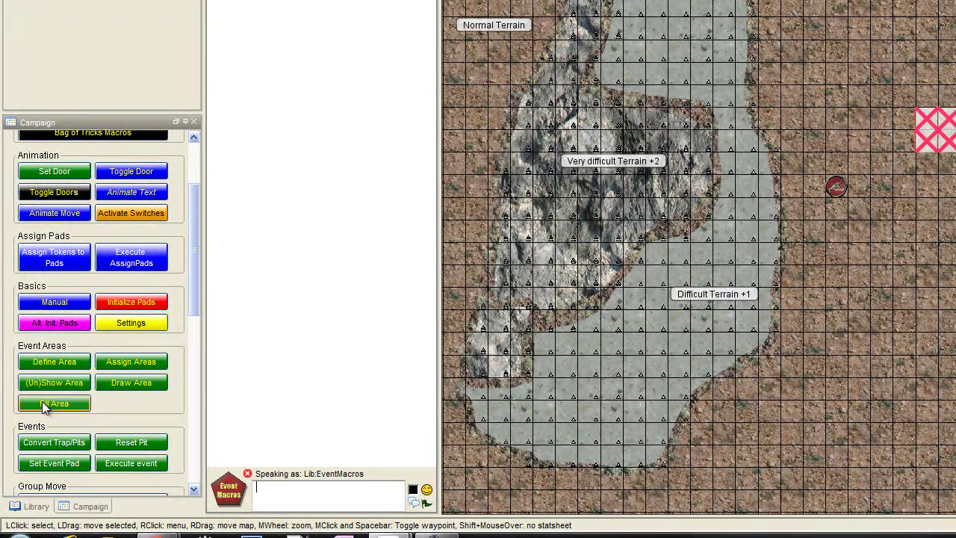
Step: Turn off area drawing and look through the overlay tokens offered for drawing without choosing one
click(133, 385)
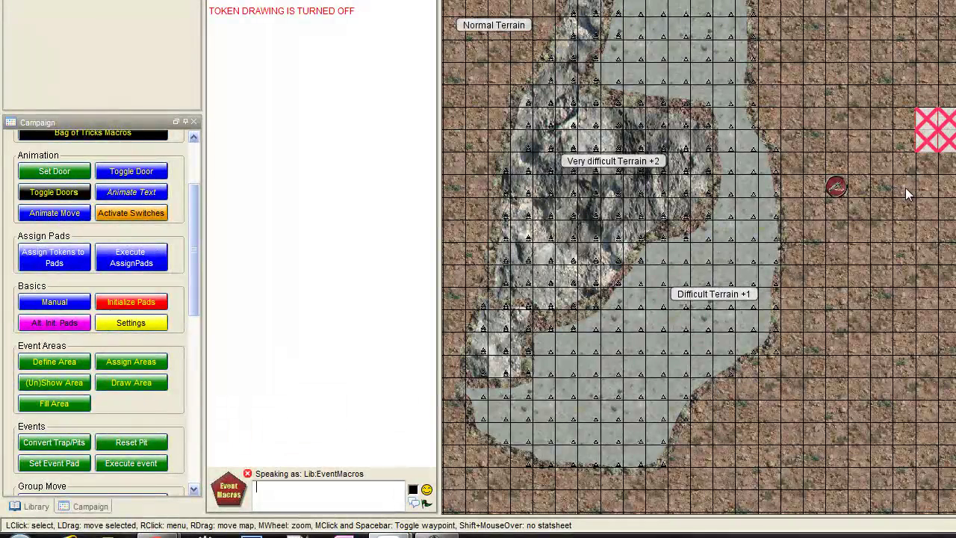
mouse_move(837, 191)
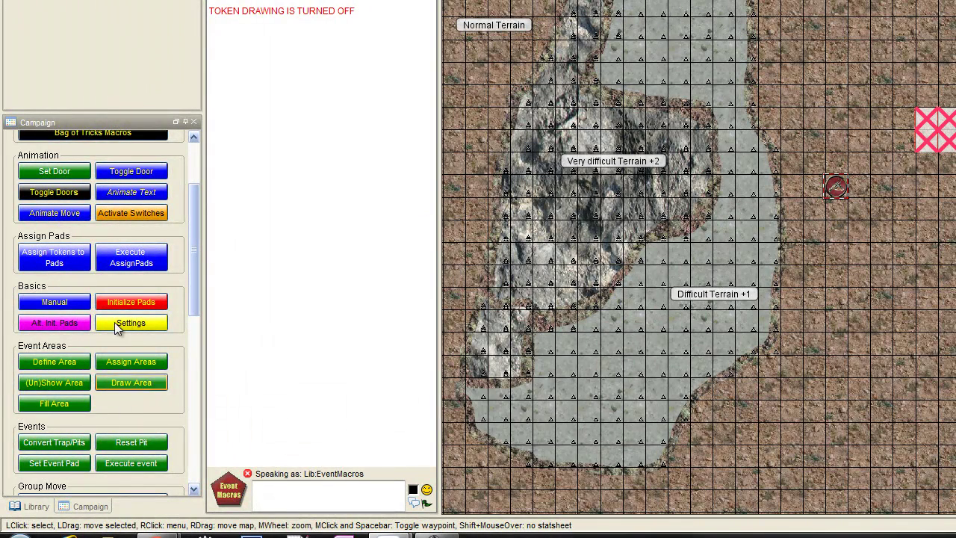
click(126, 383)
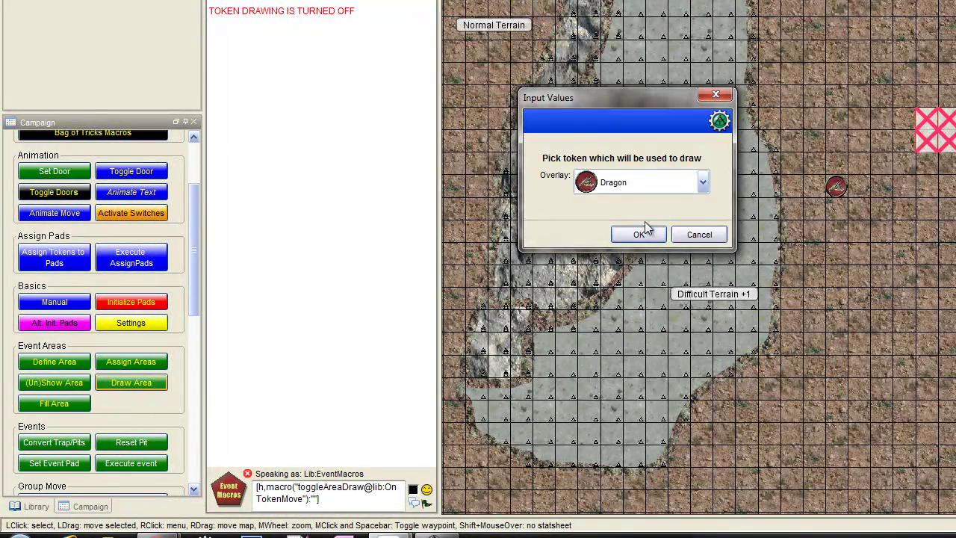
click(703, 183)
click(664, 219)
click(681, 177)
click(681, 181)
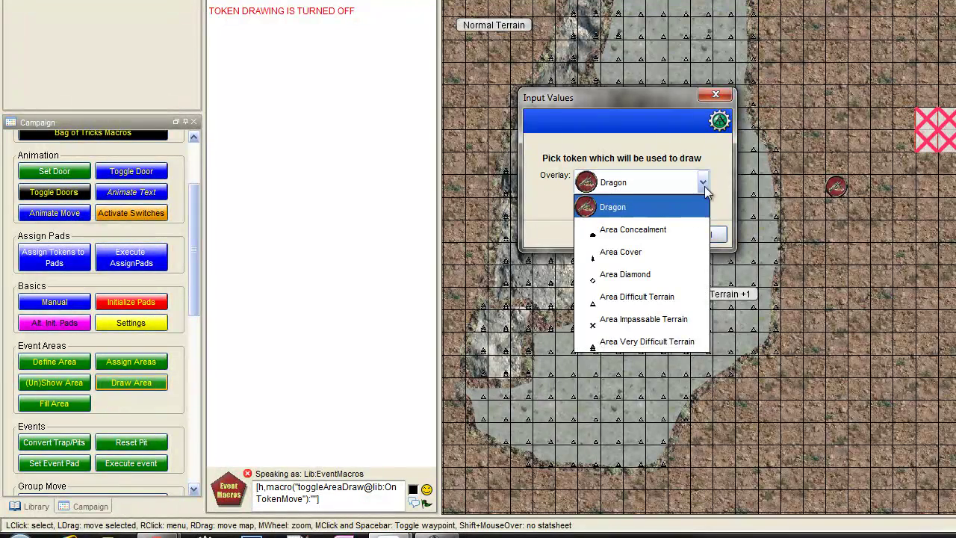
click(705, 194)
click(702, 233)
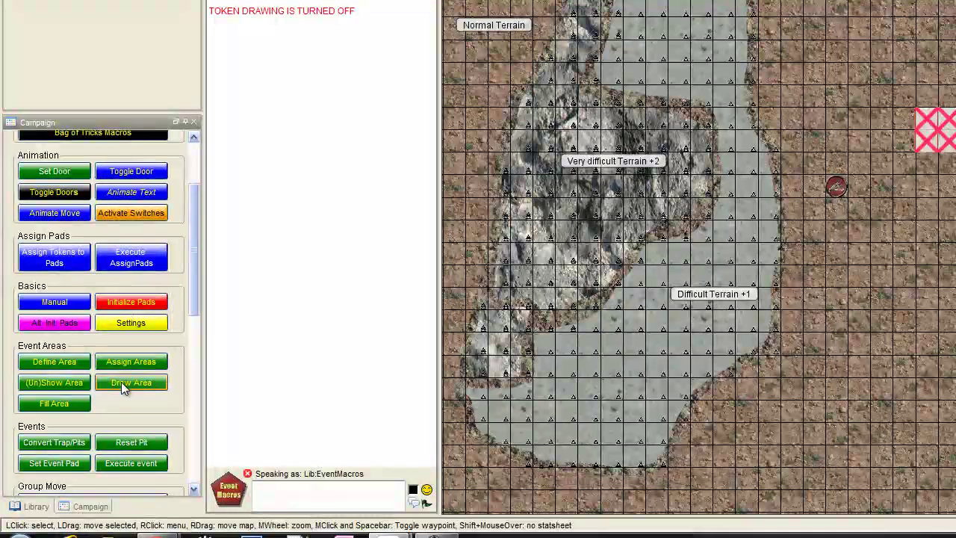
click(121, 383)
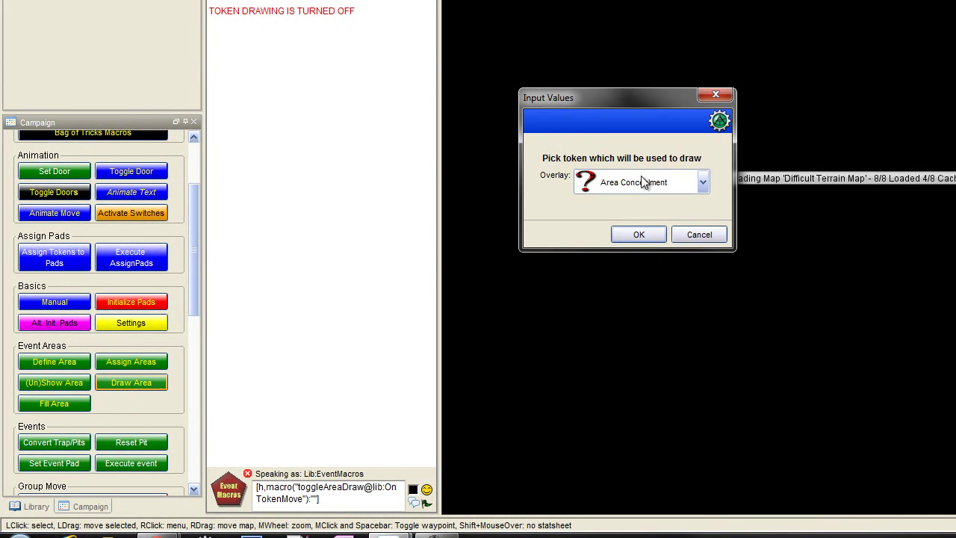
click(703, 181)
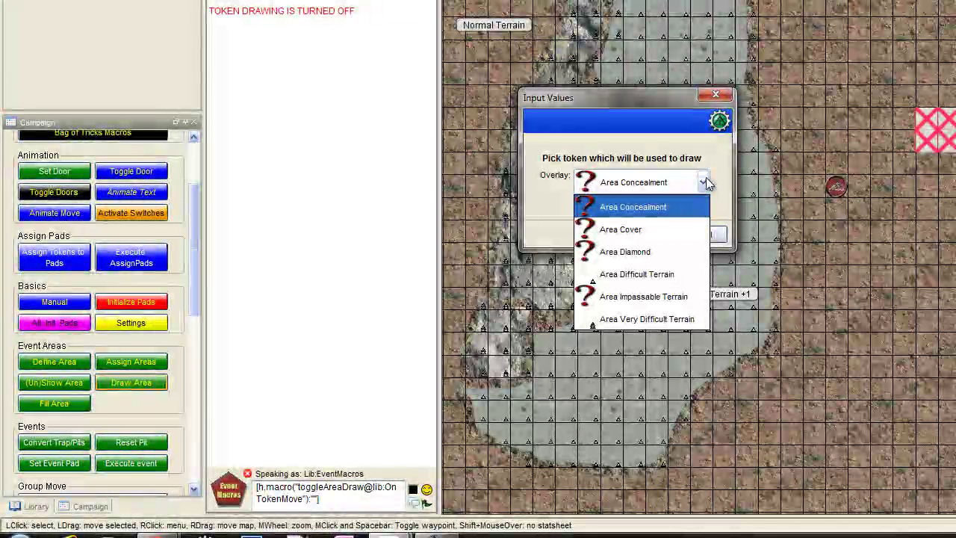
click(717, 234)
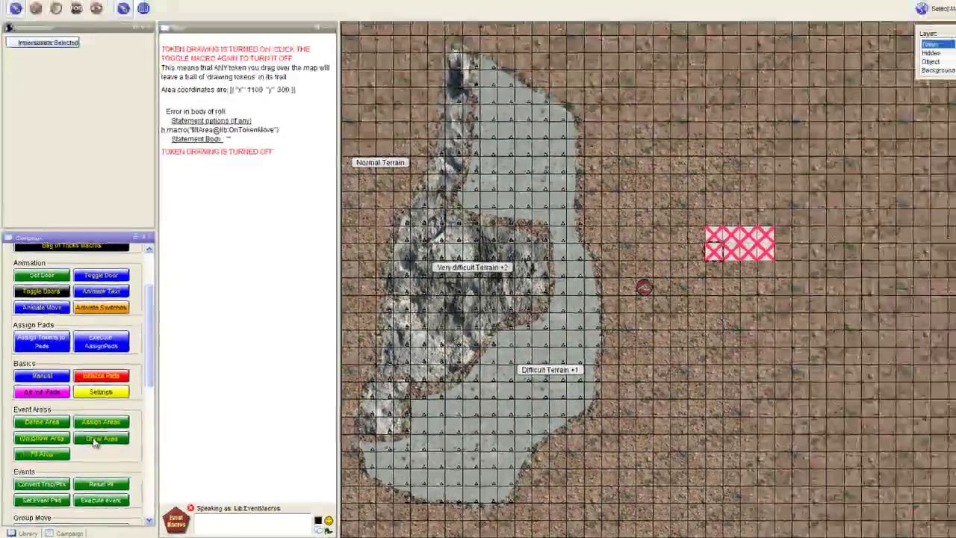
Step: Turn on area drawing with Area Marker 4 as the overlay and move the Dragon around to draw a large marker area east of the difficult terrain
click(95, 442)
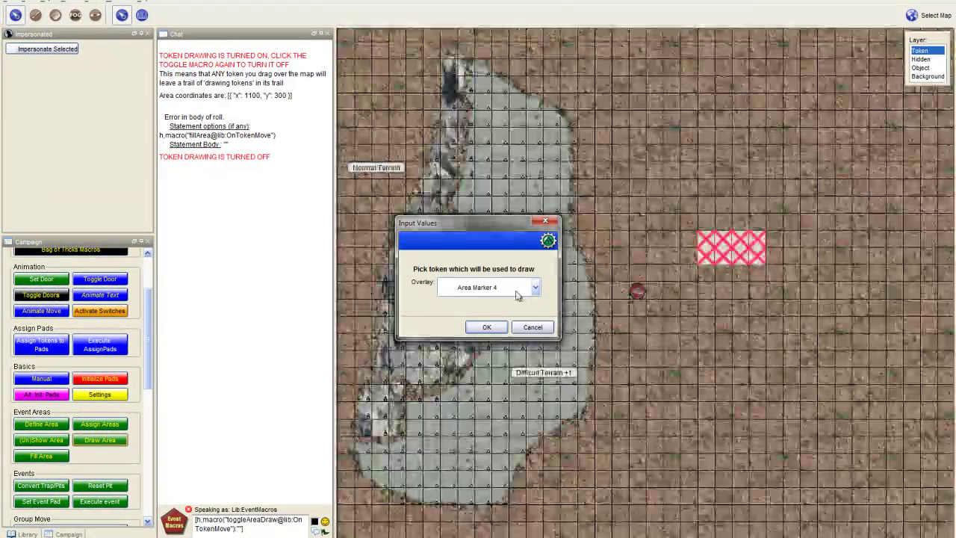
click(486, 329)
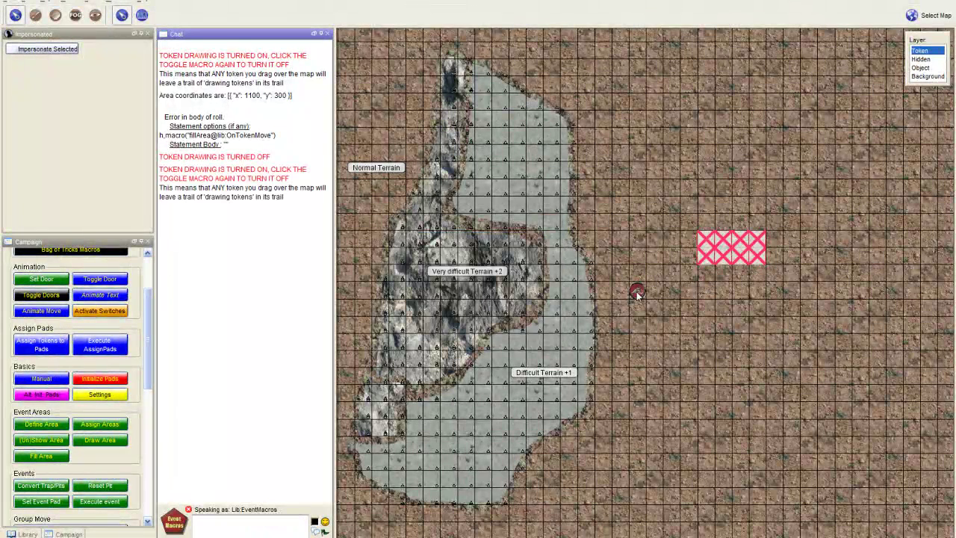
mouse_move(636, 291)
mouse_down()
mouse_move(791, 290)
mouse_move(791, 379)
mouse_move(717, 388)
mouse_move(636, 377)
mouse_move(636, 341)
mouse_move(860, 342)
mouse_move(866, 356)
mouse_move(854, 378)
mouse_move(656, 359)
mouse_move(658, 403)
mouse_move(864, 409)
mouse_move(843, 261)
mouse_move(720, 362)
mouse_move(670, 246)
mouse_move(653, 239)
mouse_up()
drag(711, 349, 808, 206)
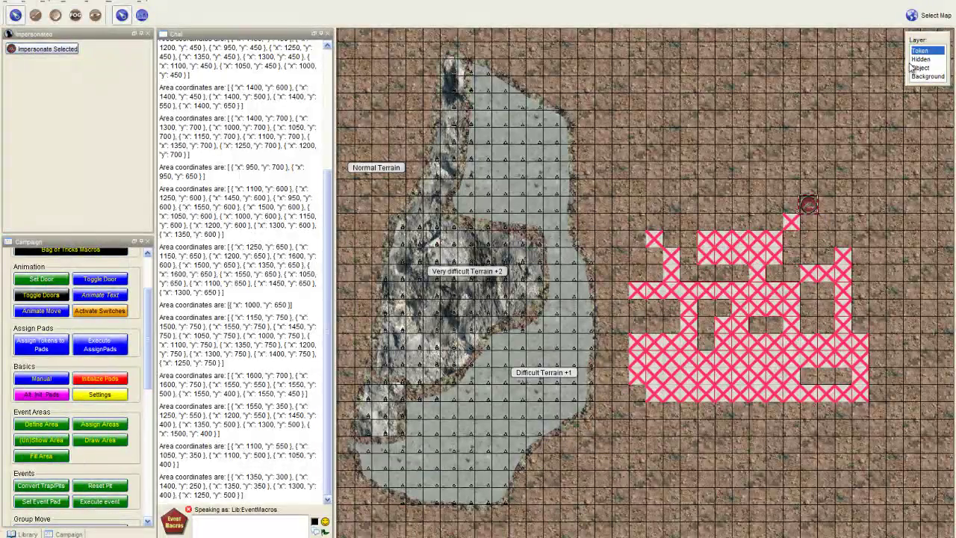
Step: Change the Dragon to the Object layer, make that layer active, and move the Dragon about six cells north
right_click(808, 209)
mouse_move(836, 342)
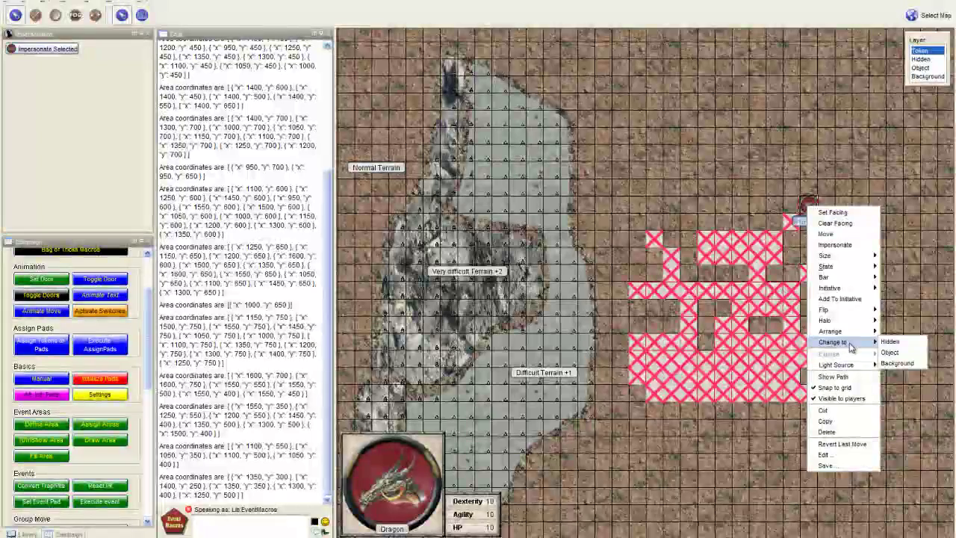
click(900, 355)
click(920, 67)
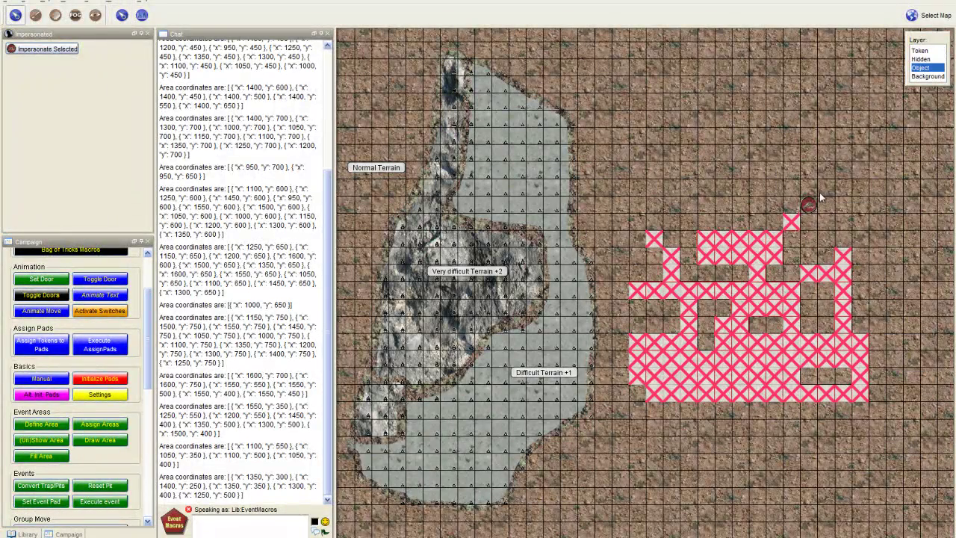
drag(810, 206, 810, 106)
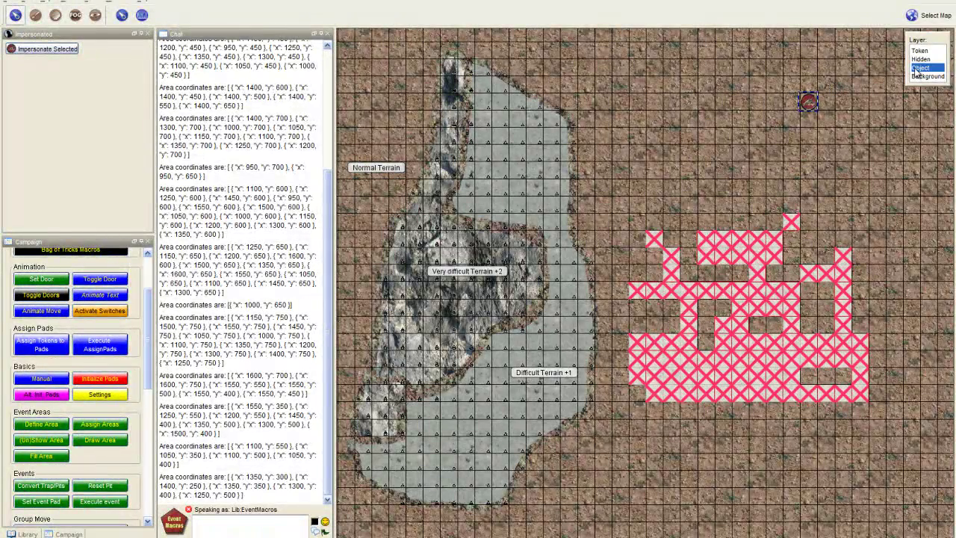
Step: Return the Dragon to the Token layer and move it south, then west, to draw an L-shaped marker trail
right_click(809, 103)
mouse_move(838, 174)
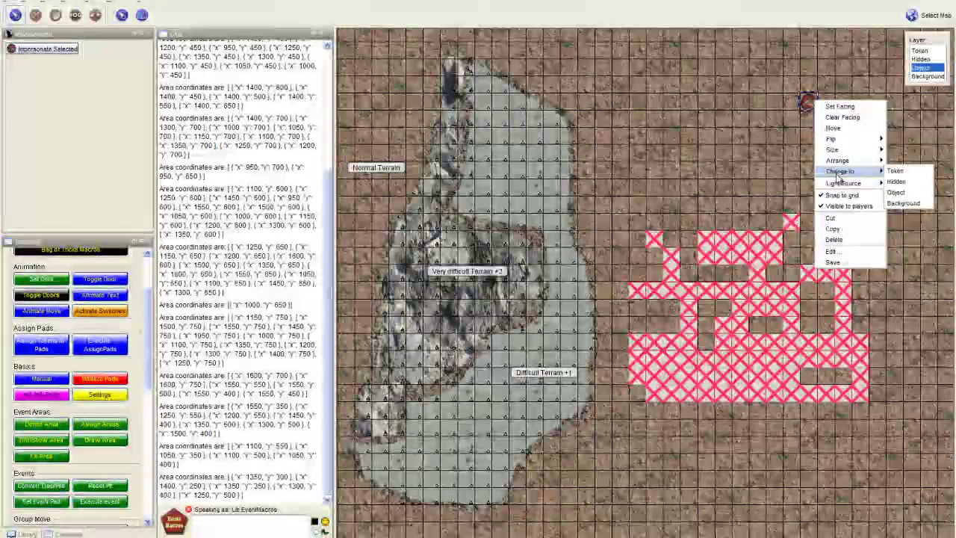
click(897, 172)
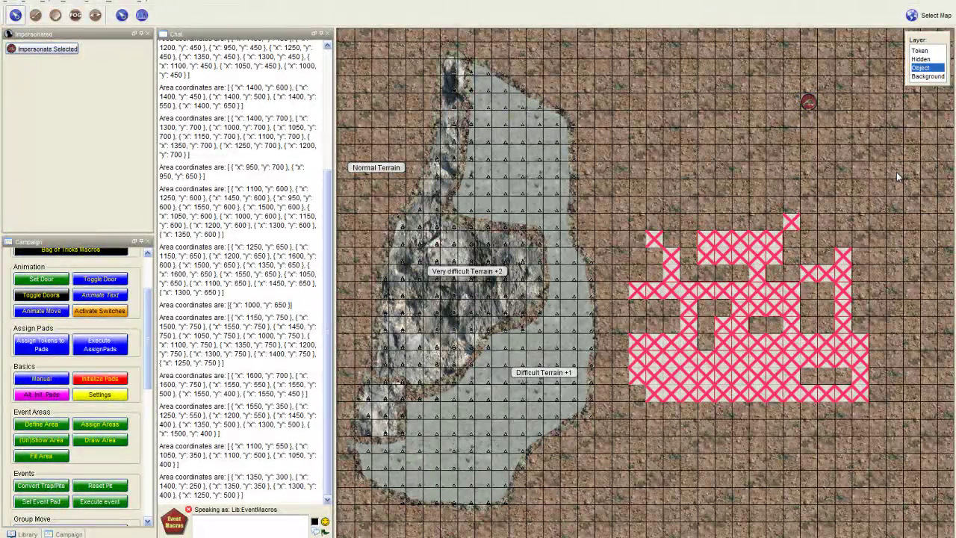
click(919, 51)
drag(810, 102, 749, 184)
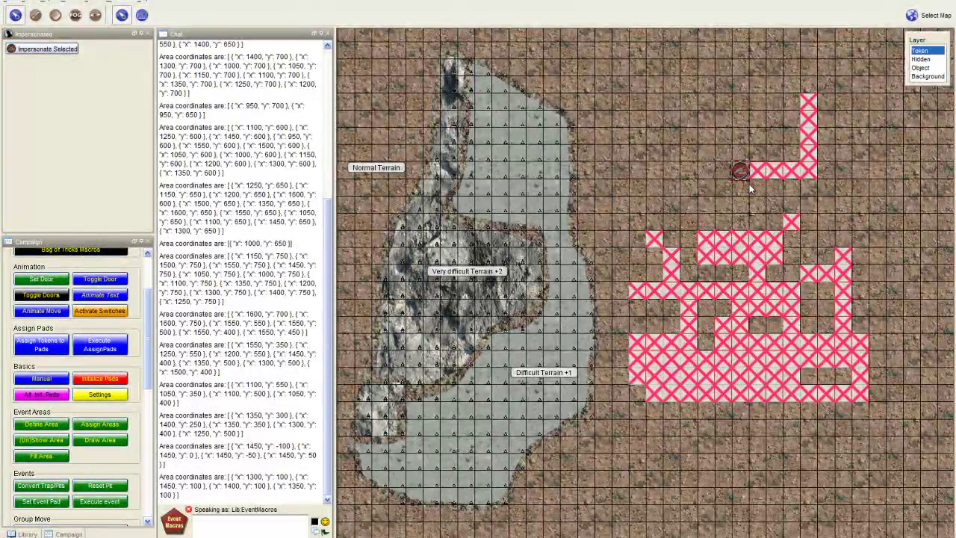
Step: Try the Define Area macro with and without the Dragon selected
click(46, 427)
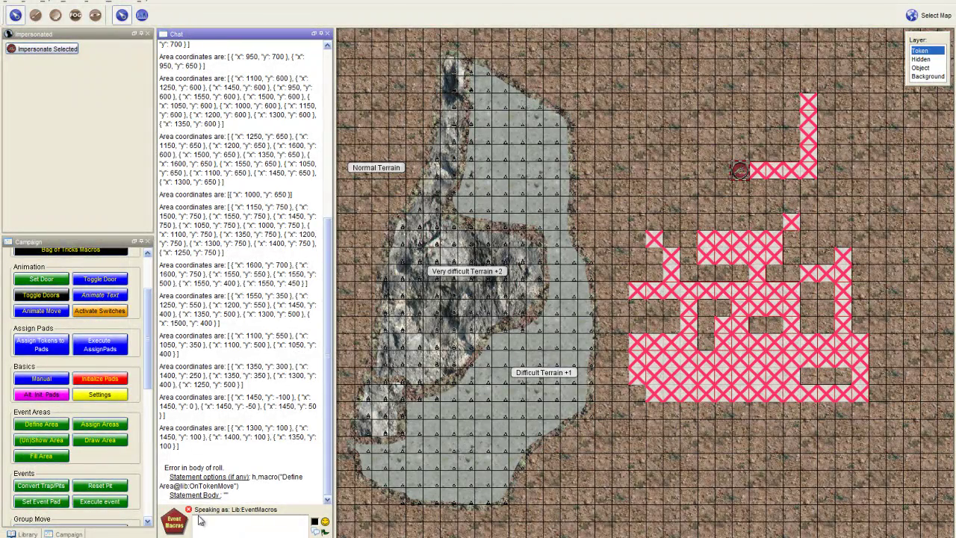
click(48, 426)
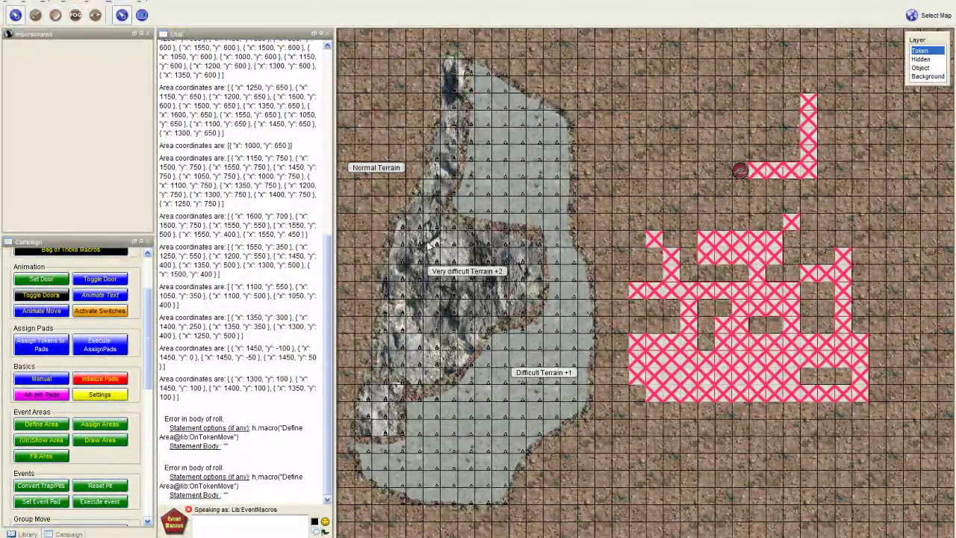
click(37, 426)
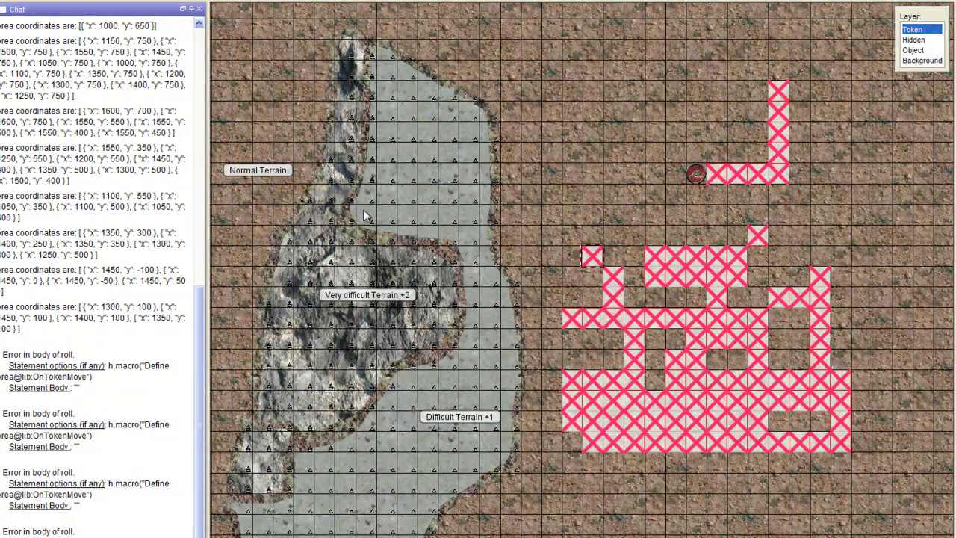
Step: Move the Dragon along a winding path with several waypoints to draw a looping marker trail north of the large marker area
mouse_move(695, 174)
mouse_down()
mouse_move(692, 75)
mouse_move(611, 70)
mouse_move(634, 173)
mouse_move(572, 183)
mouse_move(550, 132)
mouse_move(781, 111)
mouse_move(762, 136)
mouse_move(678, 149)
mouse_move(579, 139)
mouse_move(583, 132)
mouse_up()
key(space)
key(space)
key(space)
key(space)
key(space)
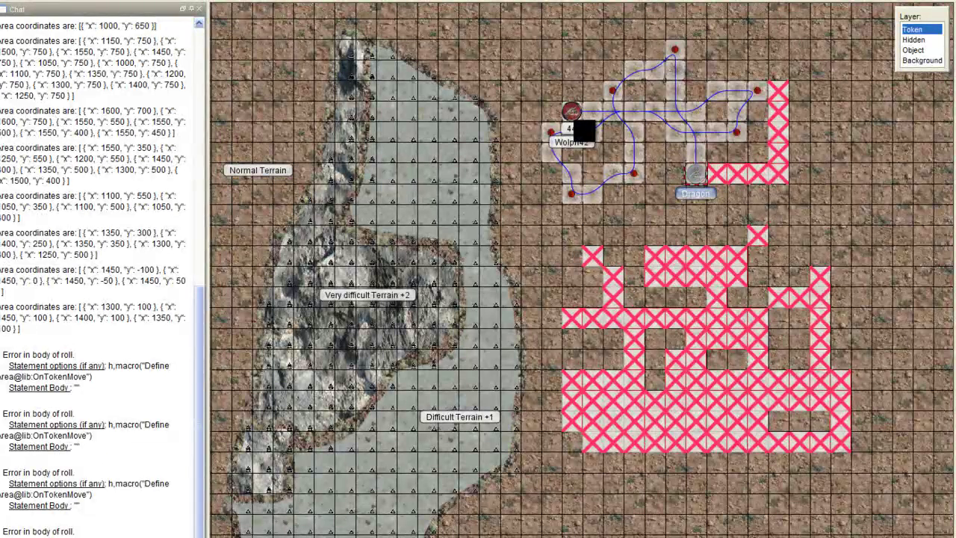
drag(575, 127, 573, 119)
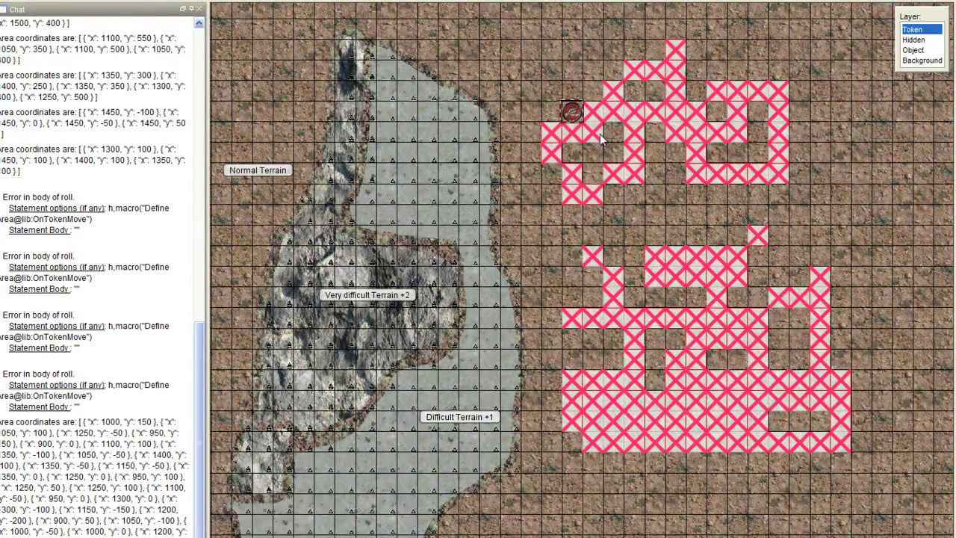
Step: Look through the Bar and State options of an area marker in the large drawn area without applying any
right_click(676, 406)
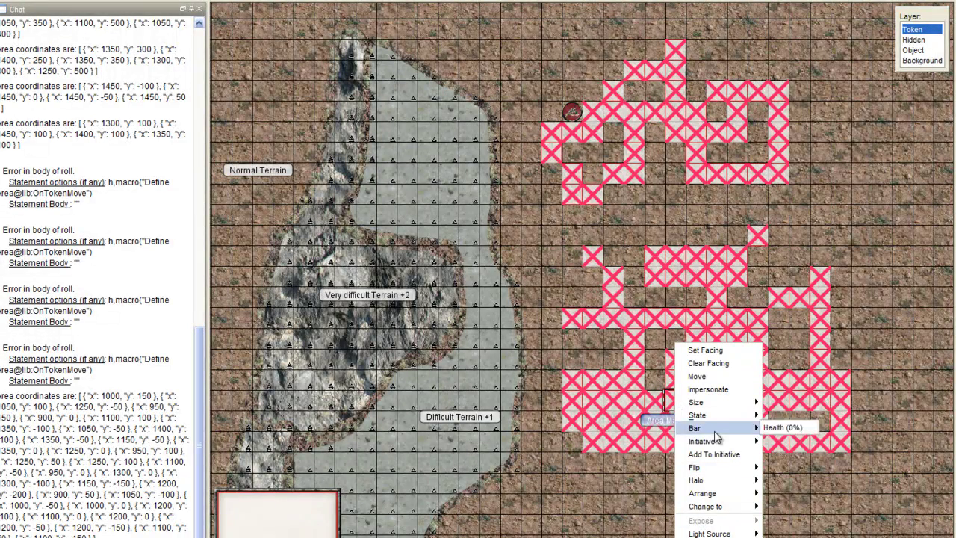
mouse_move(710, 422)
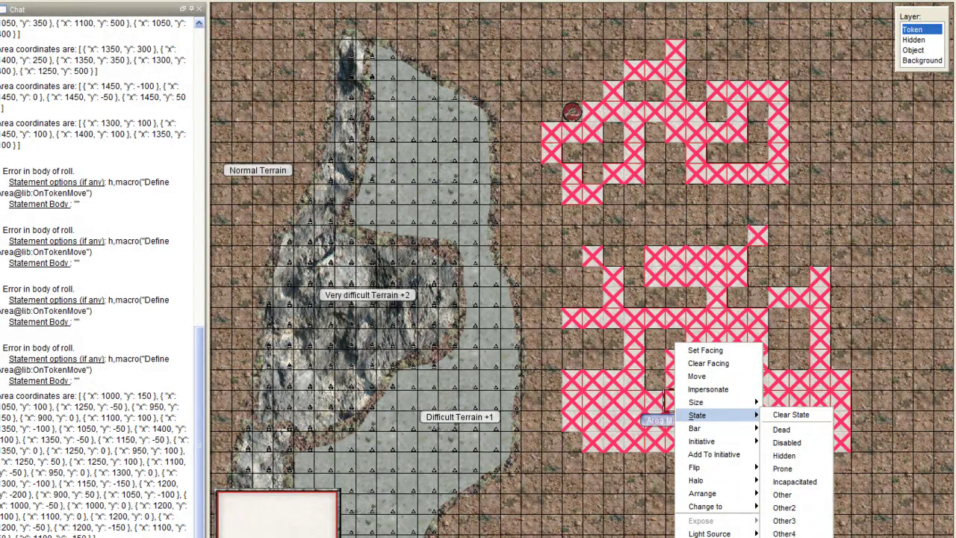
click(902, 495)
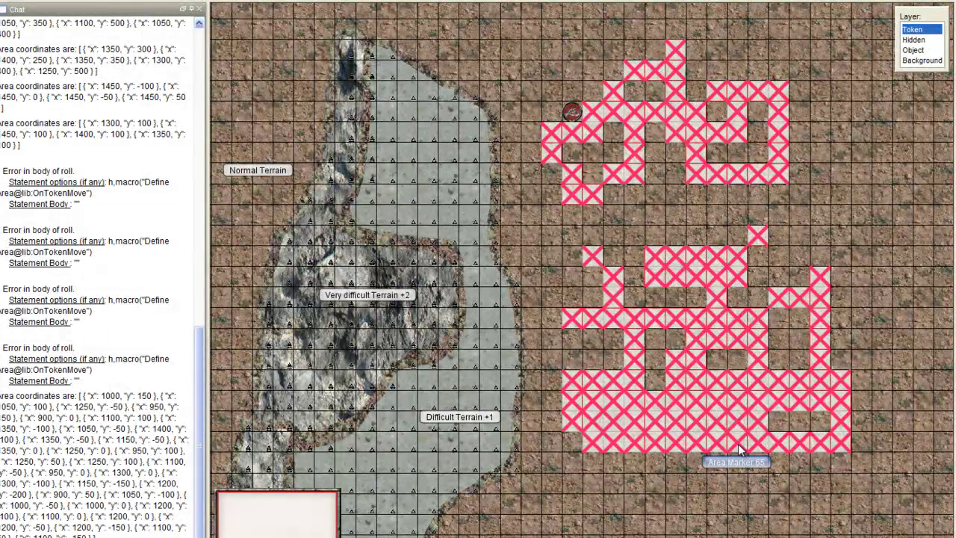
drag(738, 444, 725, 441)
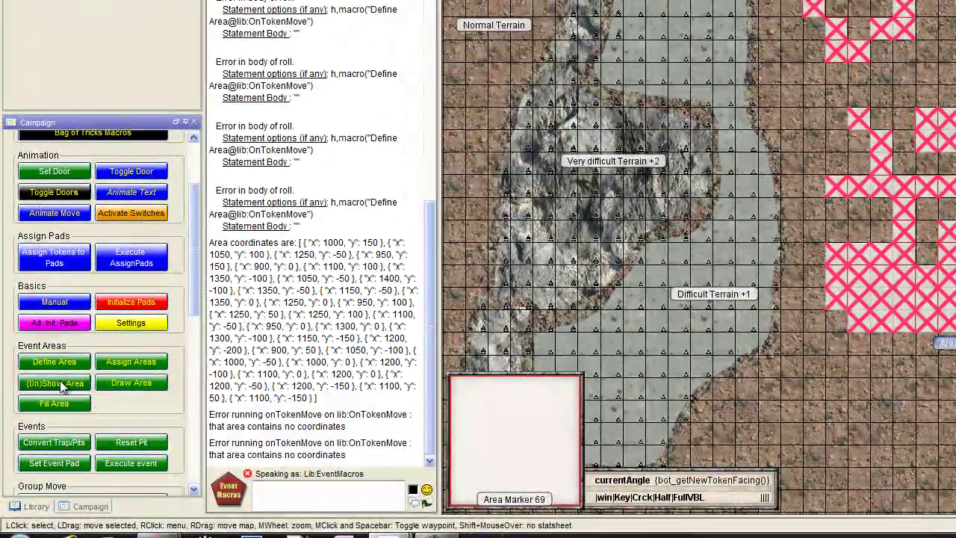
Step: Hide the overlay tokens of both the Difficult Terrain and Very Difficult Terrain areas
click(60, 383)
click(602, 133)
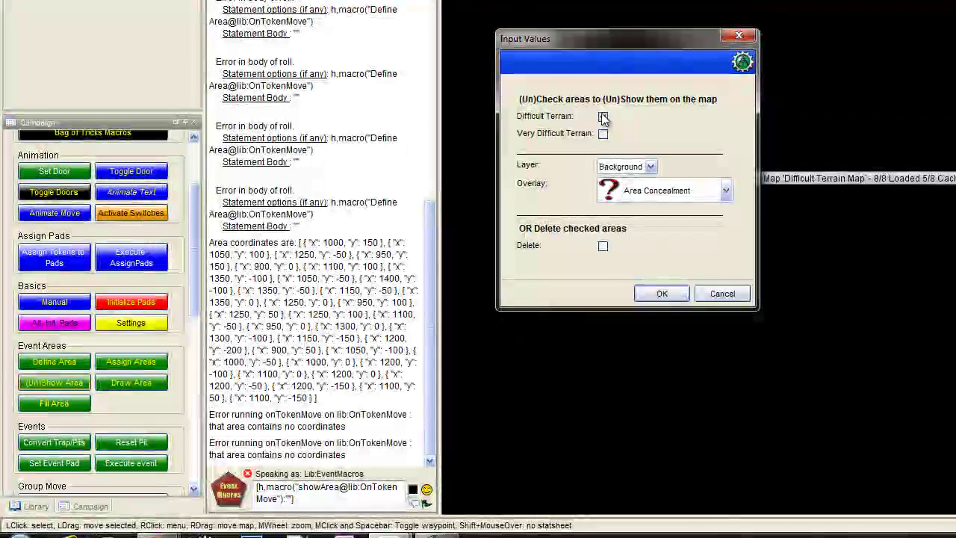
click(661, 293)
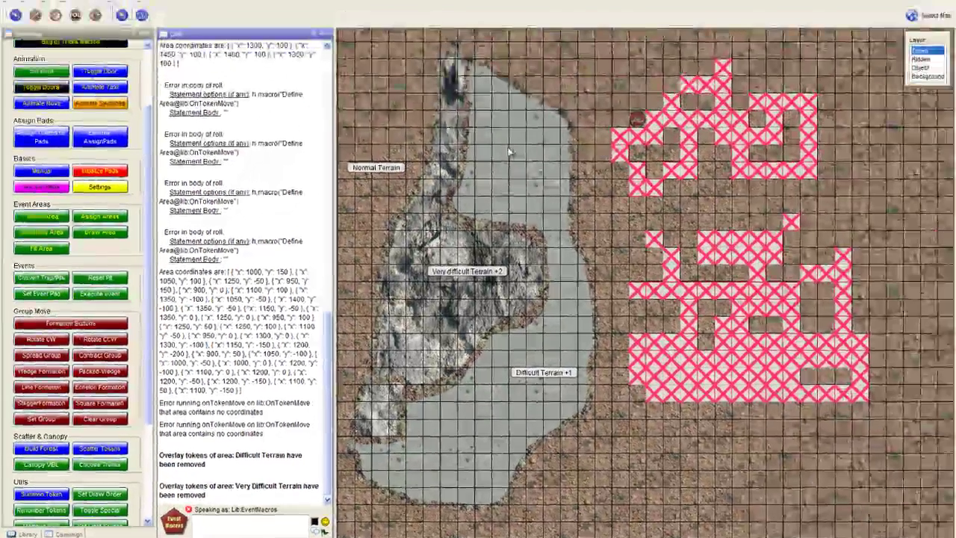
scroll(504, 147, down, 3)
scroll(504, 146, up, 1)
drag(683, 410, 568, 197)
drag(424, 98, 601, 336)
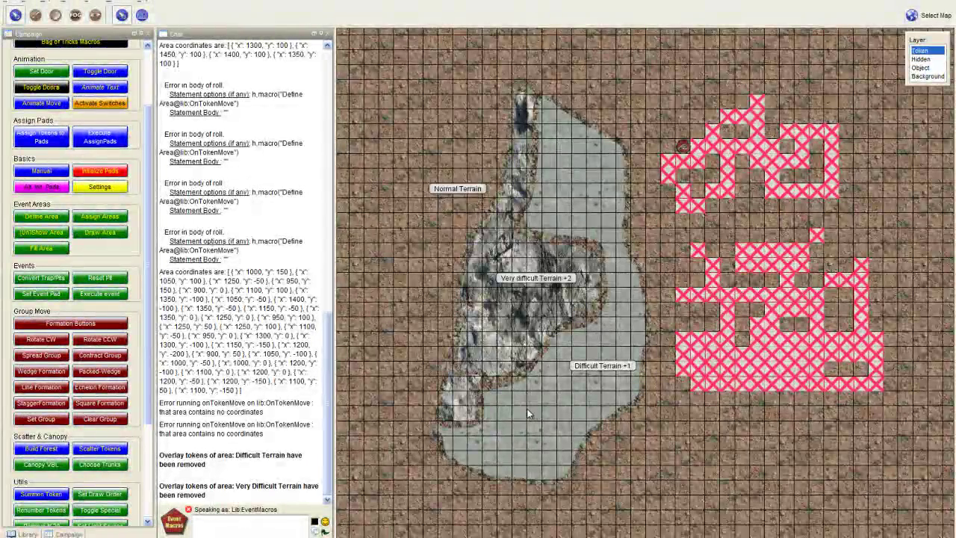
scroll(542, 381, up, 2)
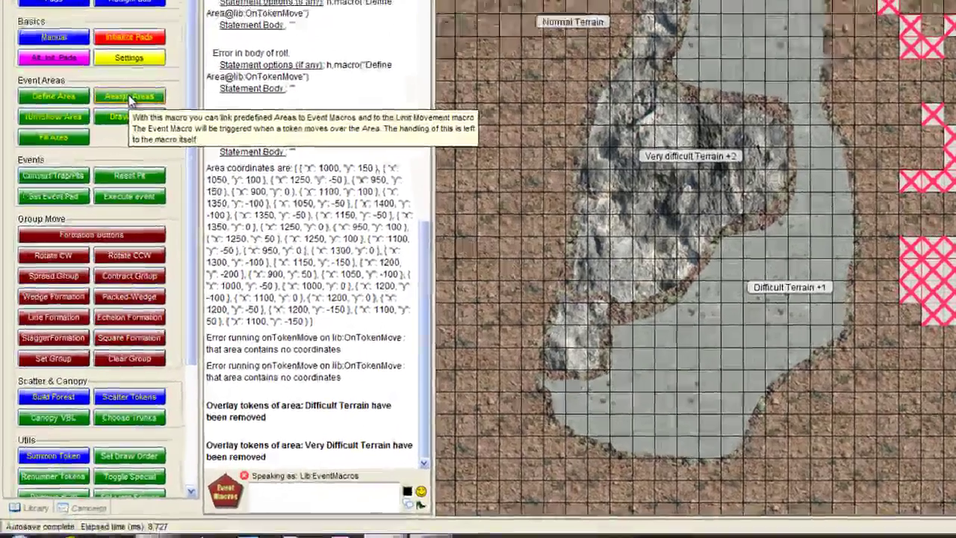
Step: Try the Assign Areas macro, and view the Fill Area settings without filling anything
click(107, 195)
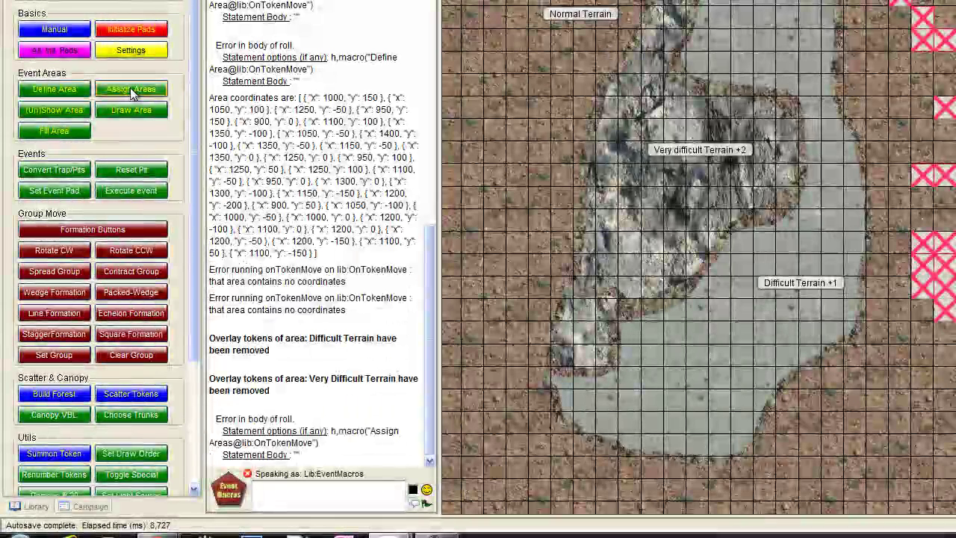
click(47, 132)
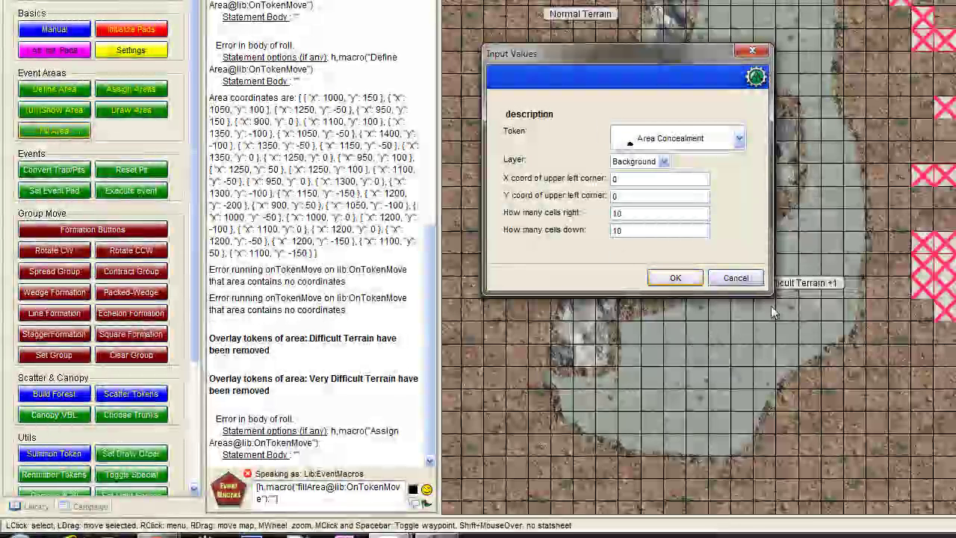
click(735, 279)
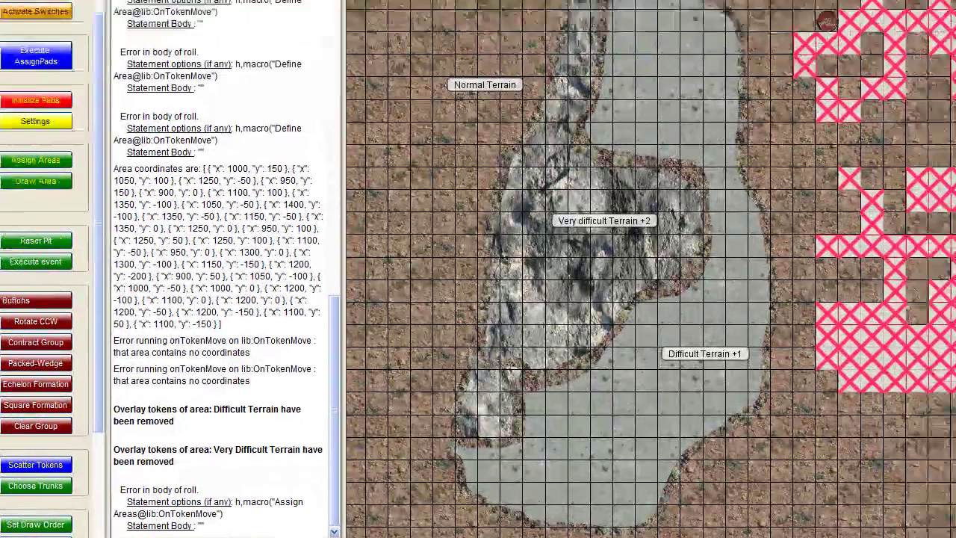
Step: Switch to the BASE map and try the Assign Areas and (Un)Show Area macros there without applying any changes
click(915, 48)
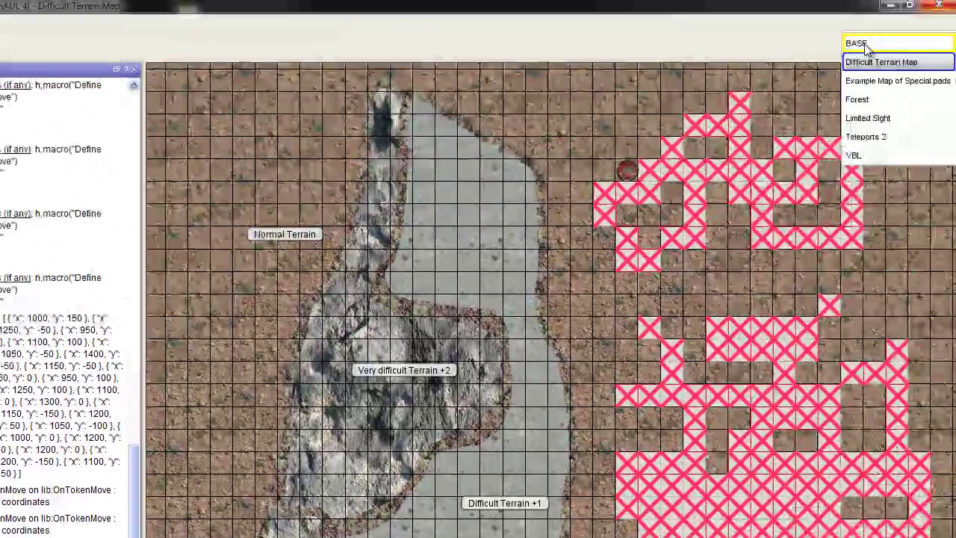
click(861, 45)
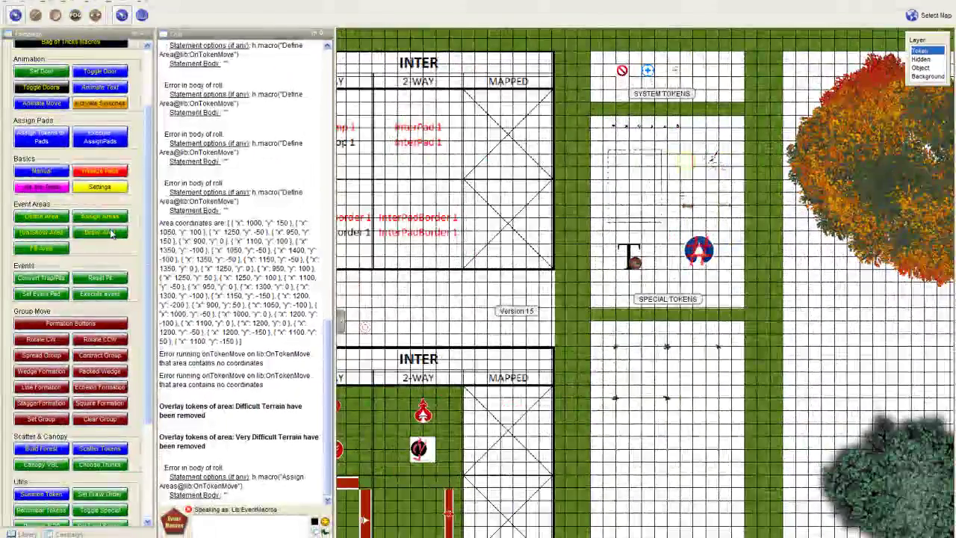
click(105, 217)
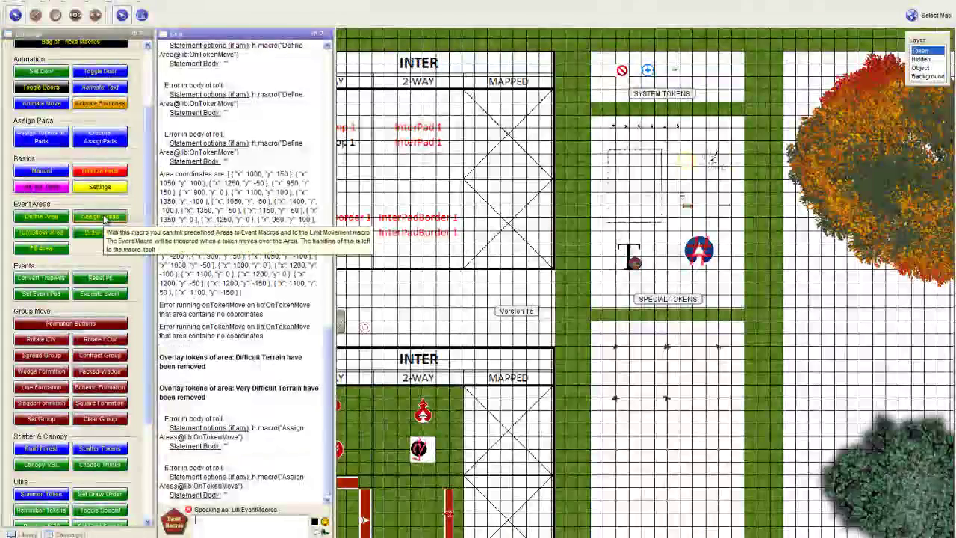
click(40, 233)
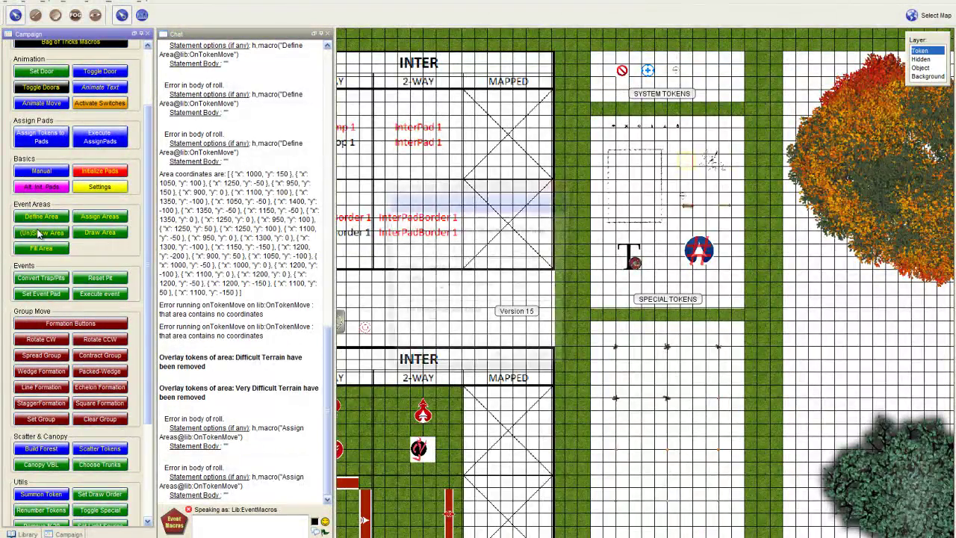
click(493, 364)
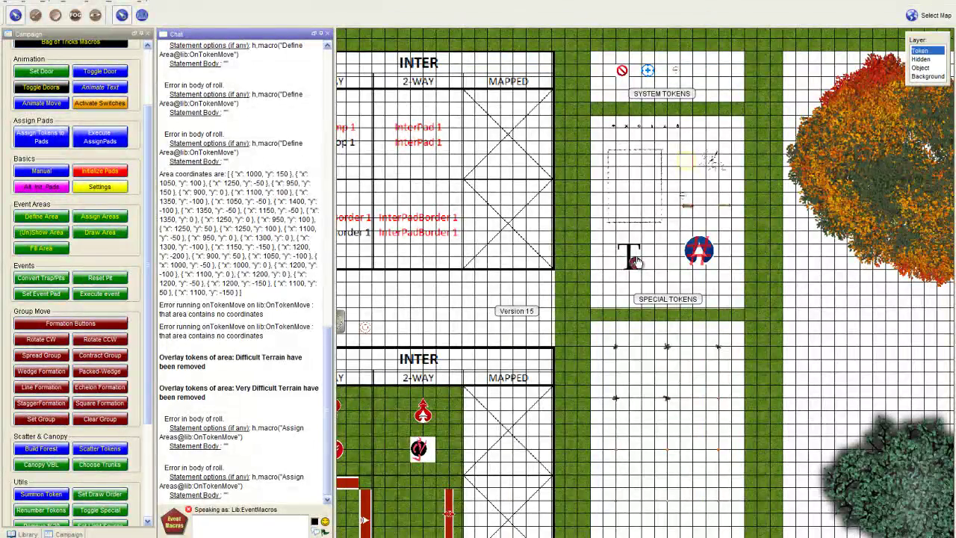
Step: View the configuration of the Lib:EventMacros token without changing it, and show the window listing the selected tokens' macros
drag(436, 300, 636, 318)
double_click(390, 313)
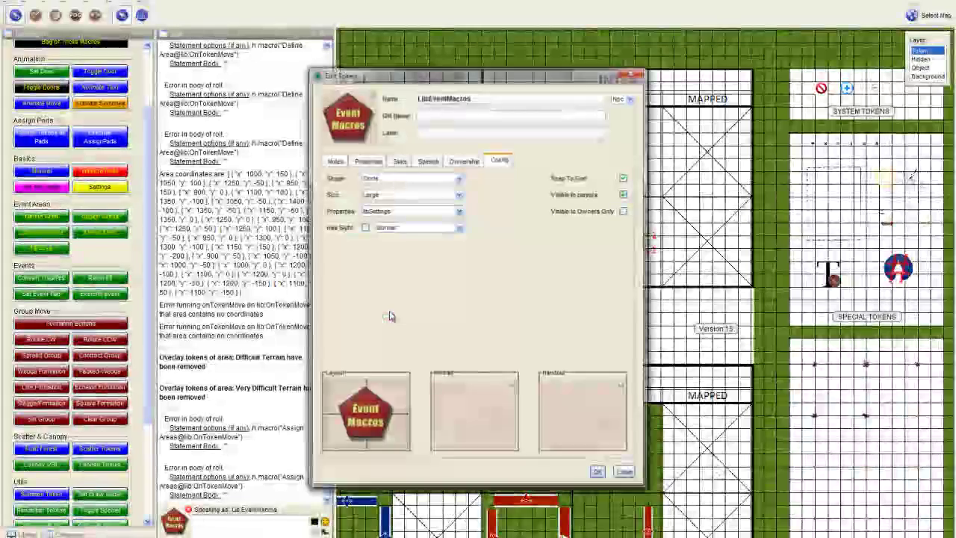
click(633, 71)
click(112, 2)
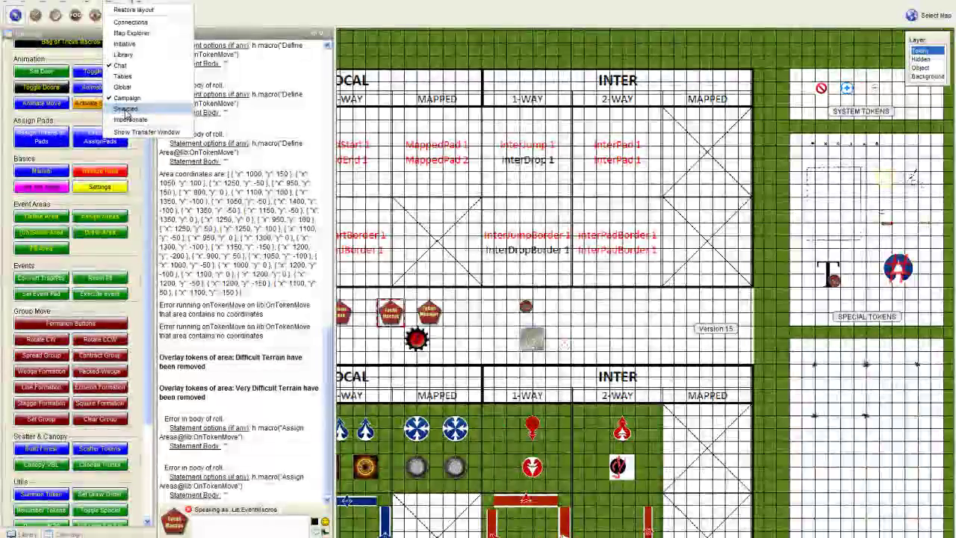
click(125, 110)
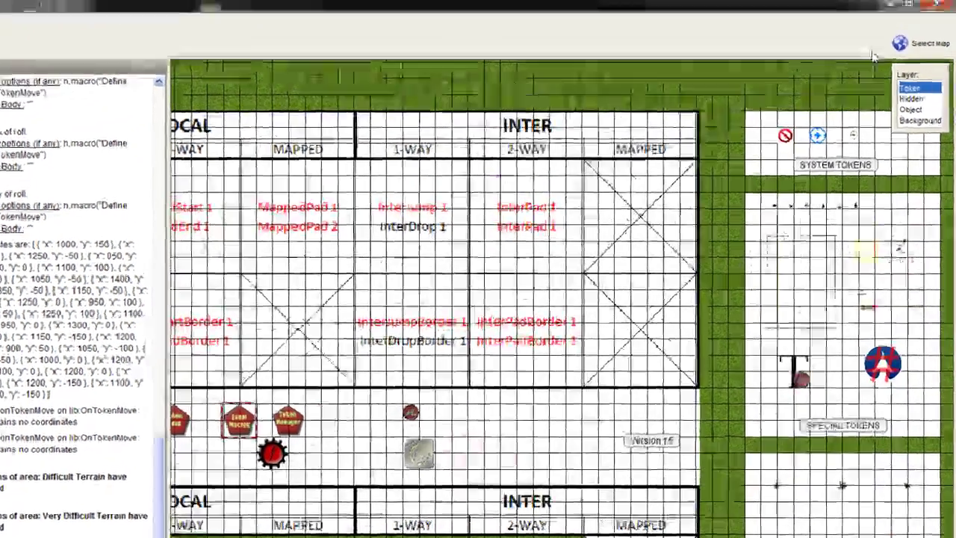
Step: Switch to the Example Map of Special pads and view the roofed building's entrance door beside the lower Eagle token
click(930, 16)
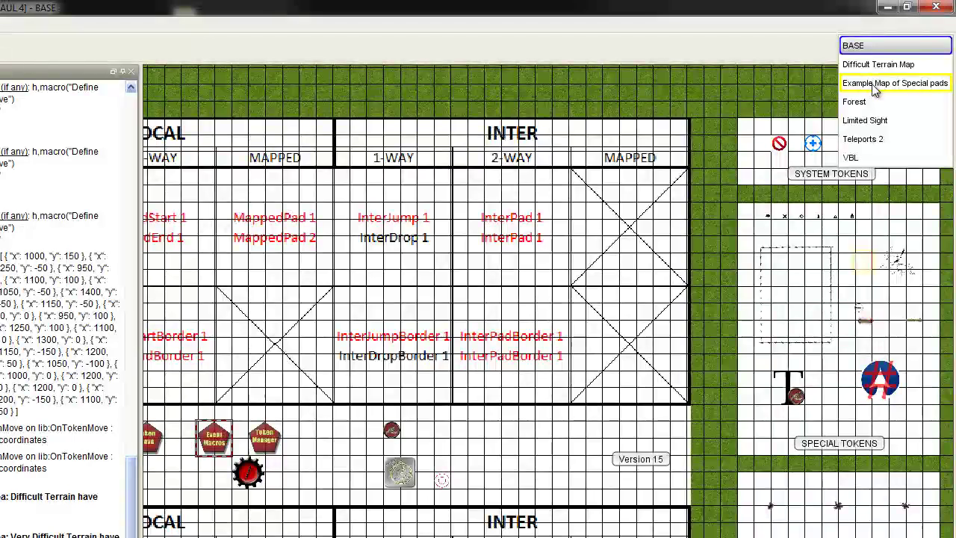
click(874, 83)
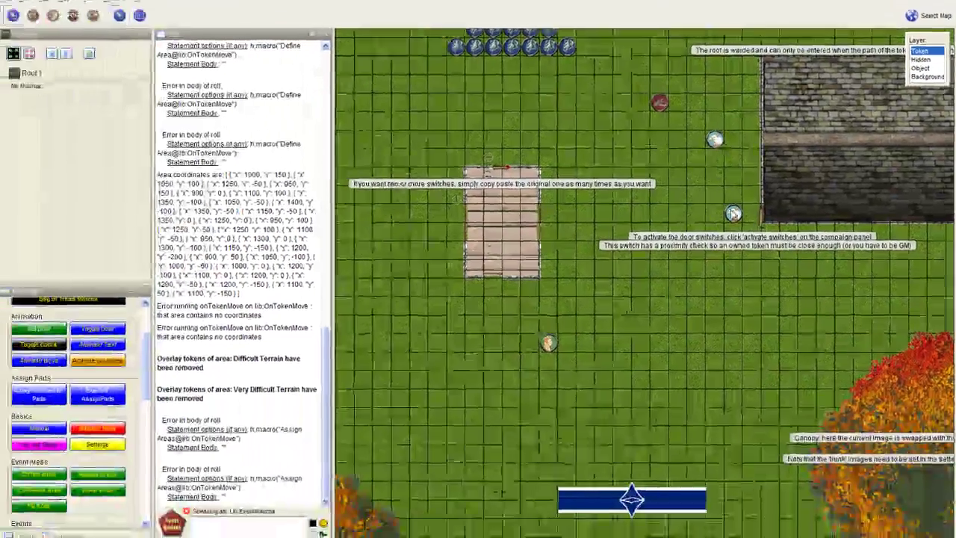
drag(696, 211, 503, 297)
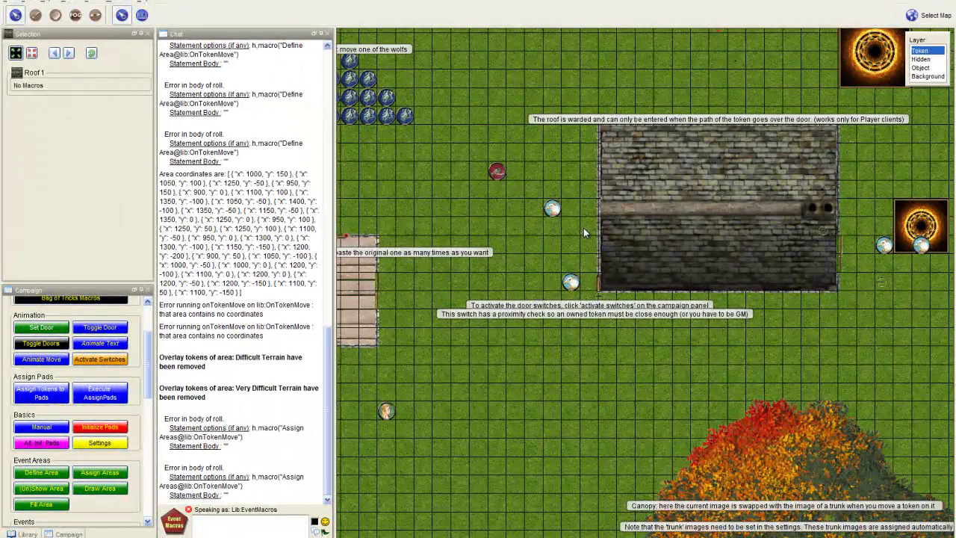
scroll(597, 298, up, 6)
scroll(595, 296, up, 4)
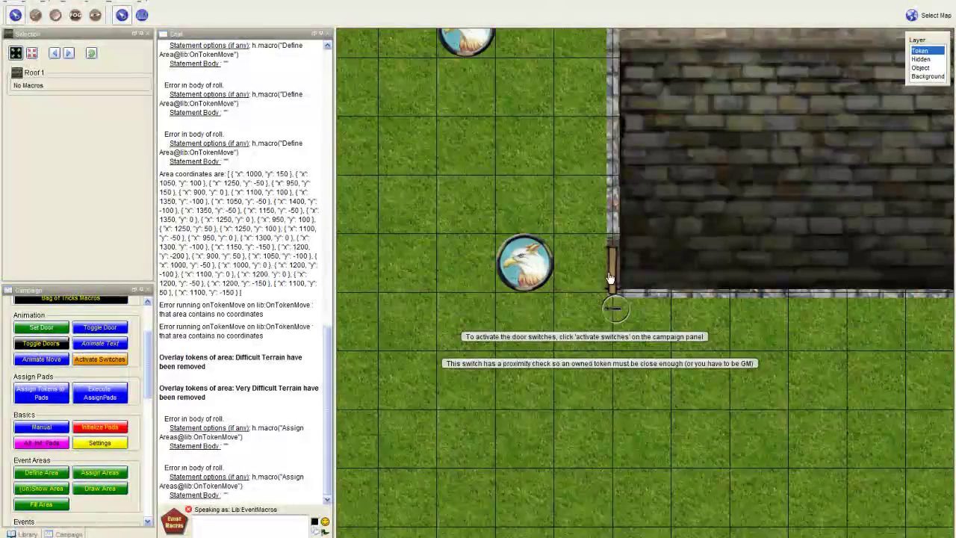
scroll(605, 235, down, 4)
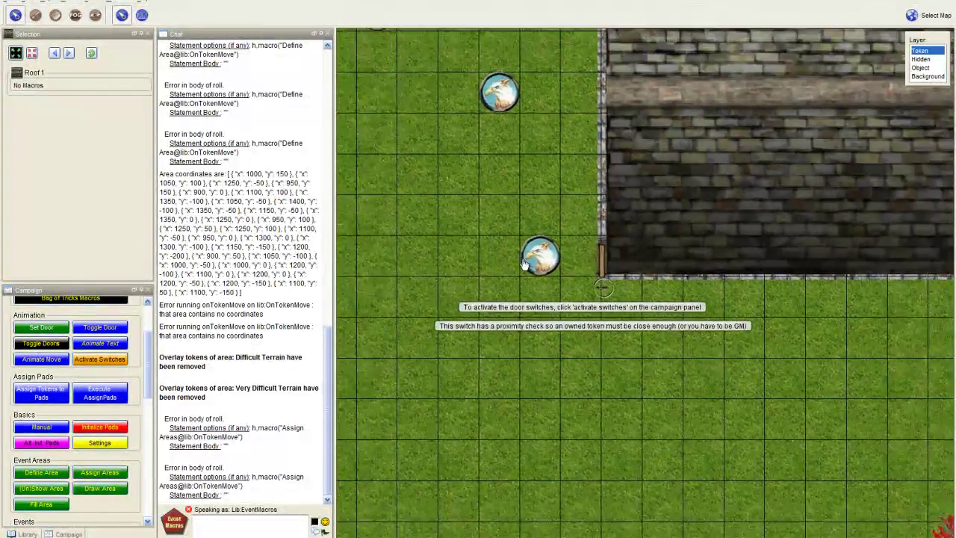
drag(524, 264, 487, 323)
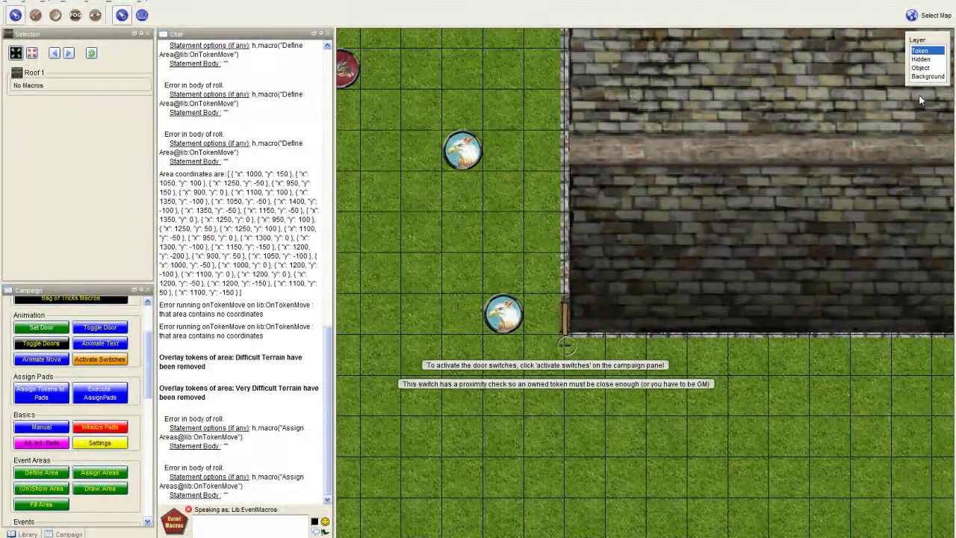
Step: Switch to the Object layer and select the Roof 1 token over the building
click(920, 69)
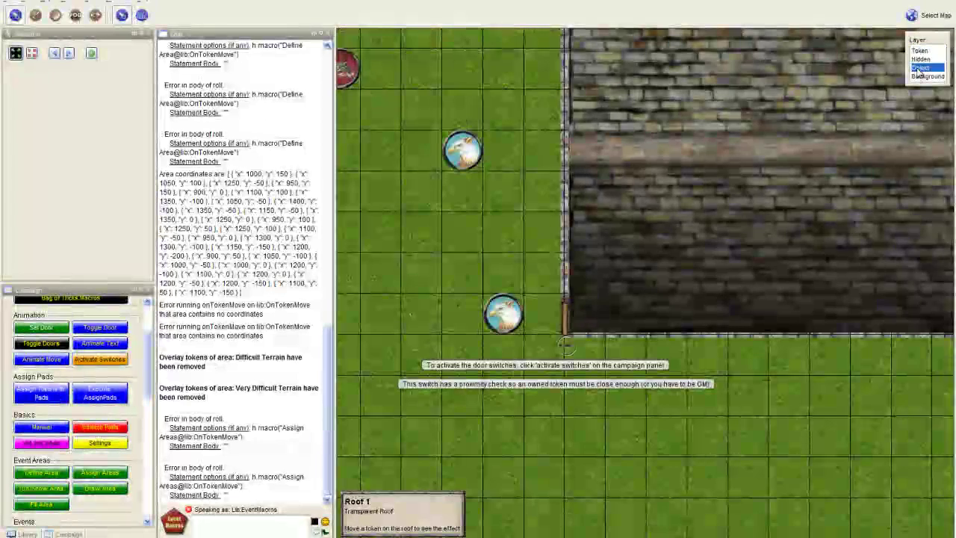
scroll(793, 148, down, 3)
scroll(730, 214, up, 2)
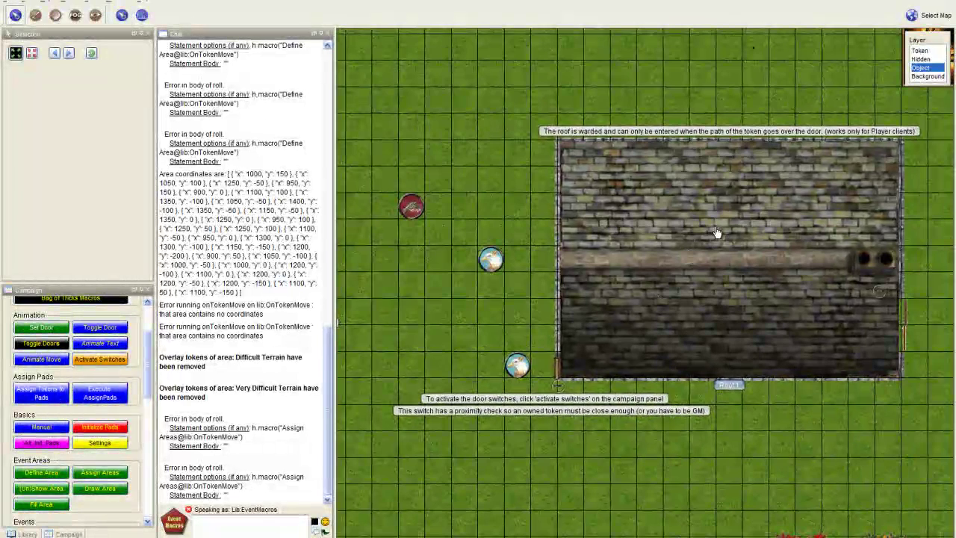
click(715, 231)
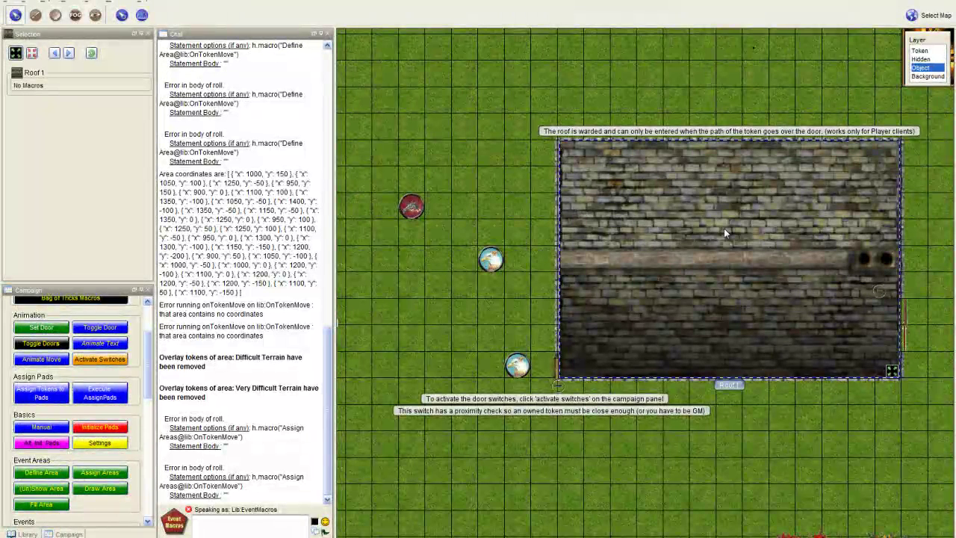
Step: Examine the entry and exit doors offered for Roof 1 by the Set Roof macro, and cancel without changes
scroll(58, 403, up, 2)
scroll(58, 404, down, 3)
scroll(59, 403, down, 2)
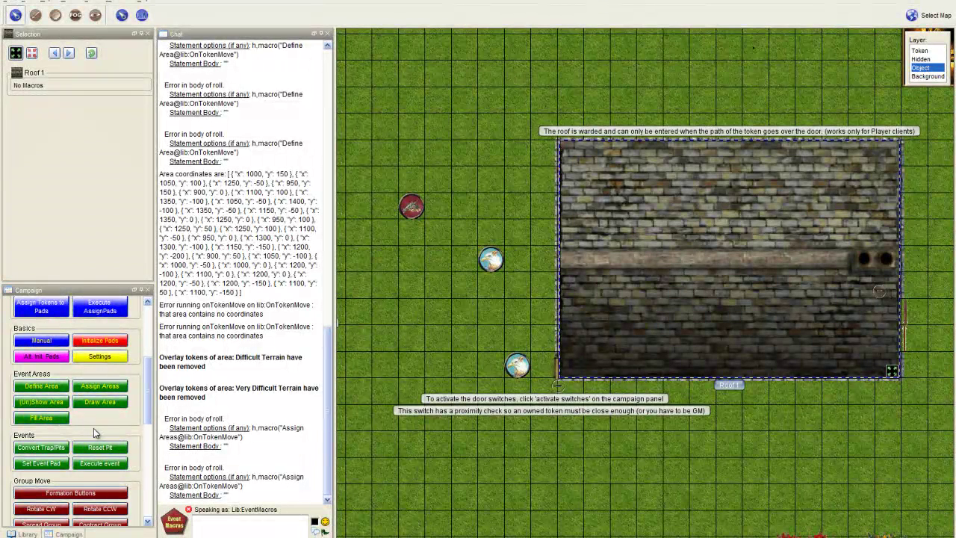
scroll(93, 428, up, 8)
scroll(75, 425, down, 10)
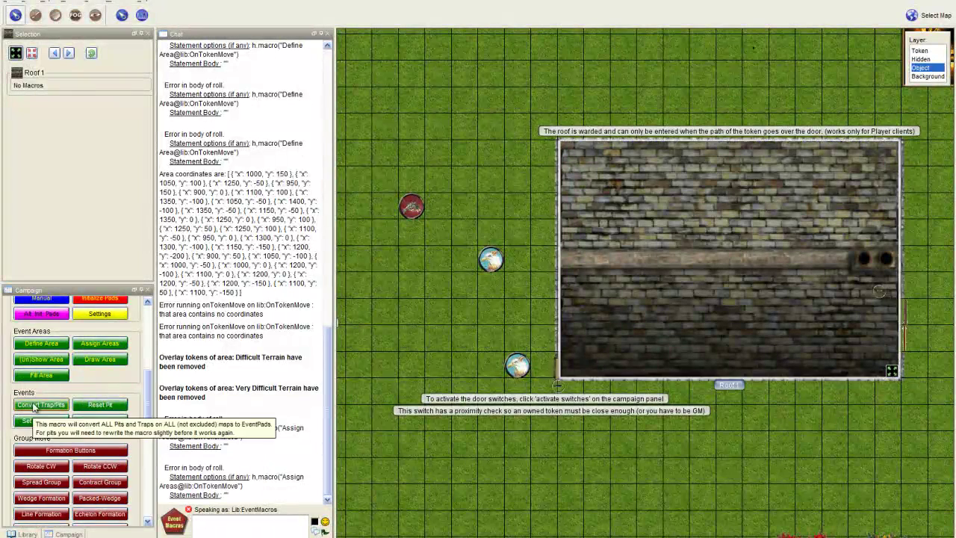
scroll(86, 380, down, 4)
scroll(89, 386, down, 3)
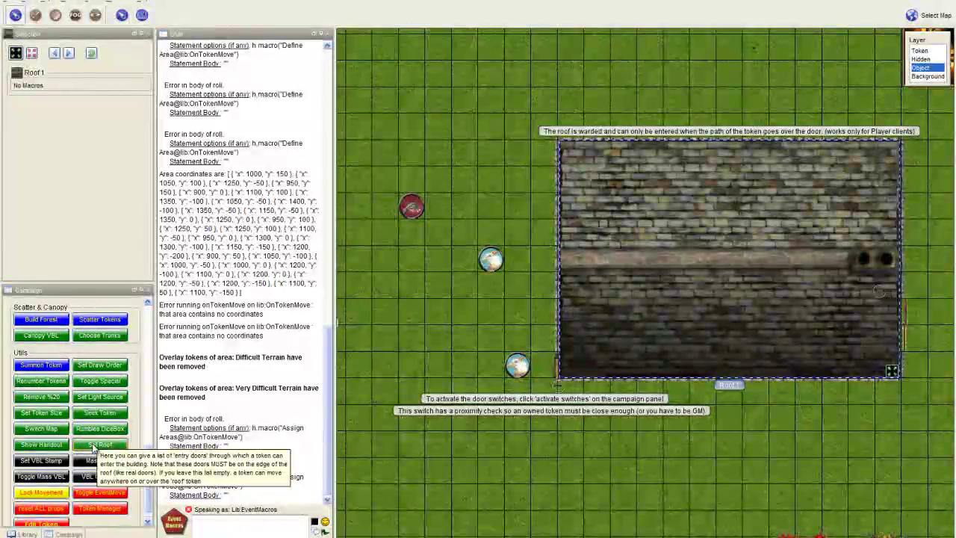
click(100, 444)
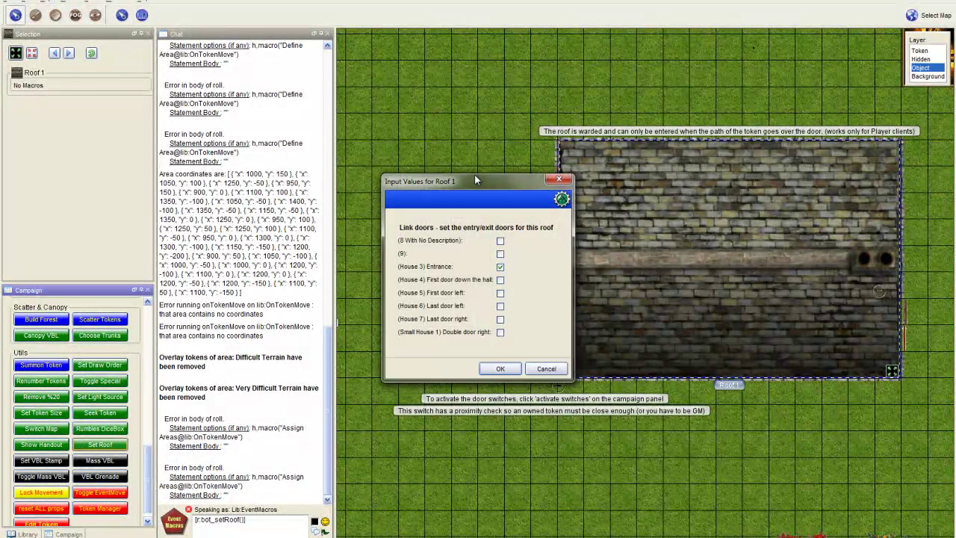
drag(474, 179, 382, 141)
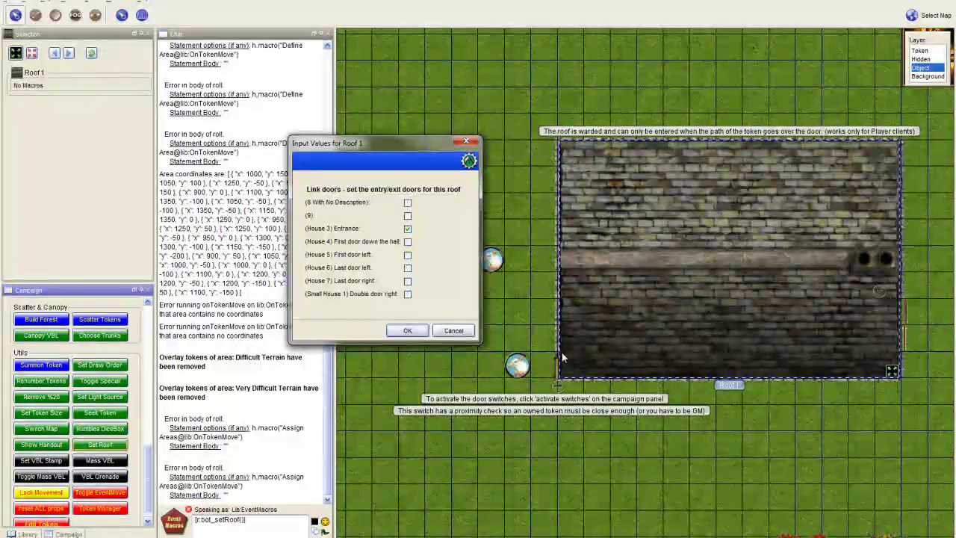
click(454, 331)
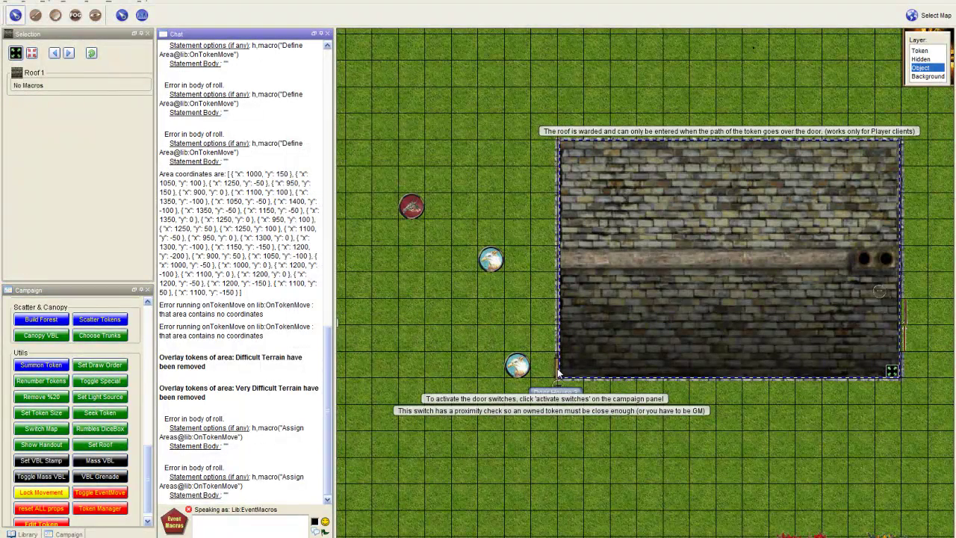
Step: Run Set Roof on Roof 1 again and accept (House 3) Entrance as its linked entry door
scroll(557, 370, up, 3)
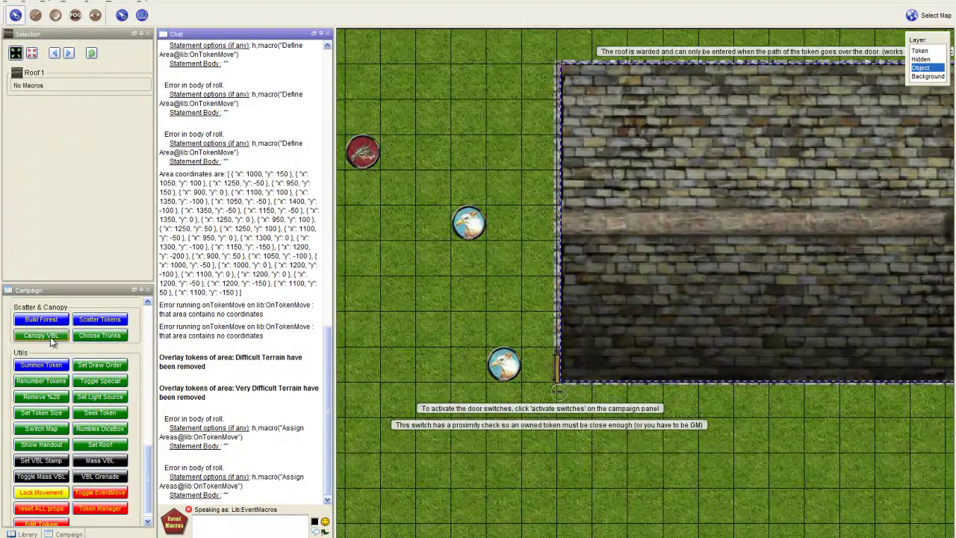
click(49, 334)
click(97, 446)
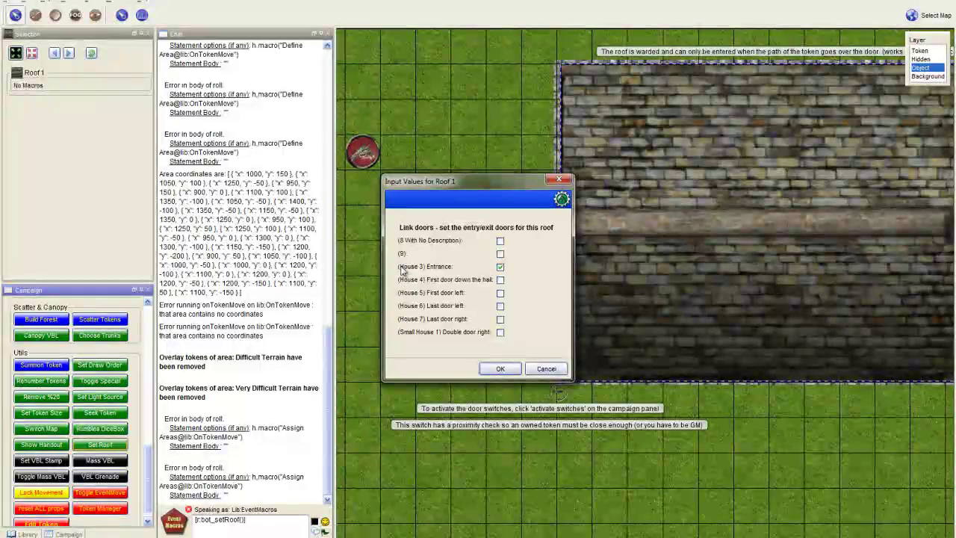
drag(488, 186, 358, 193)
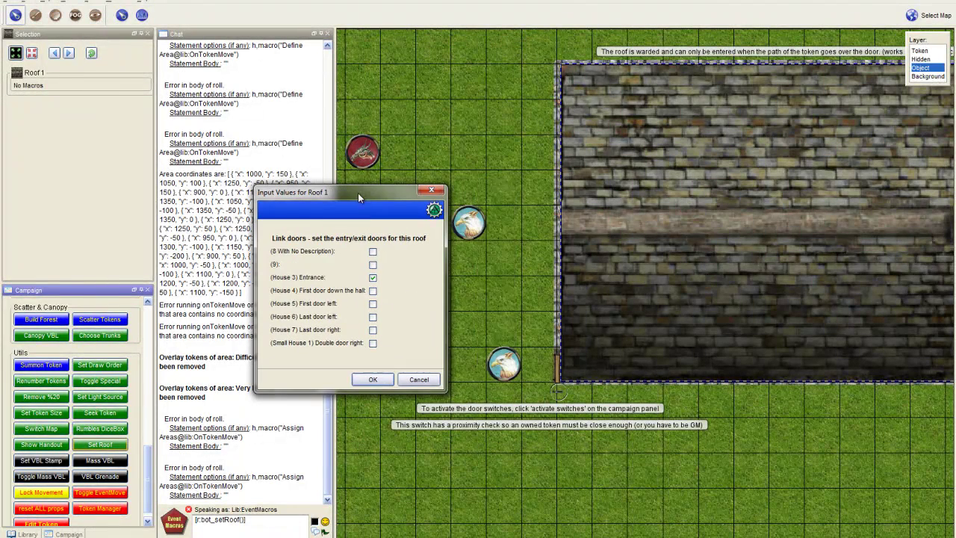
click(371, 380)
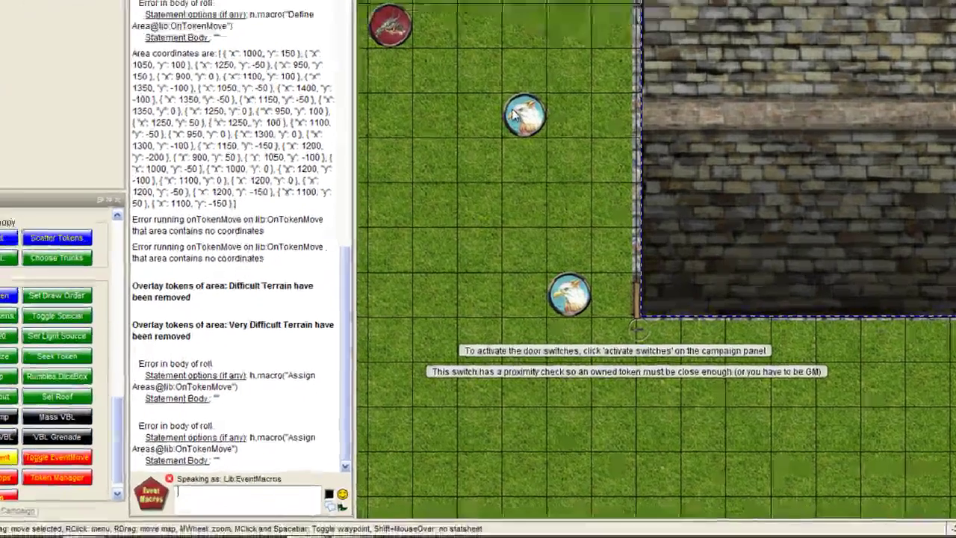
Step: Move the upper Eagle five cells east through the wall onto the roof, and turn token drawing off
drag(478, 223, 619, 228)
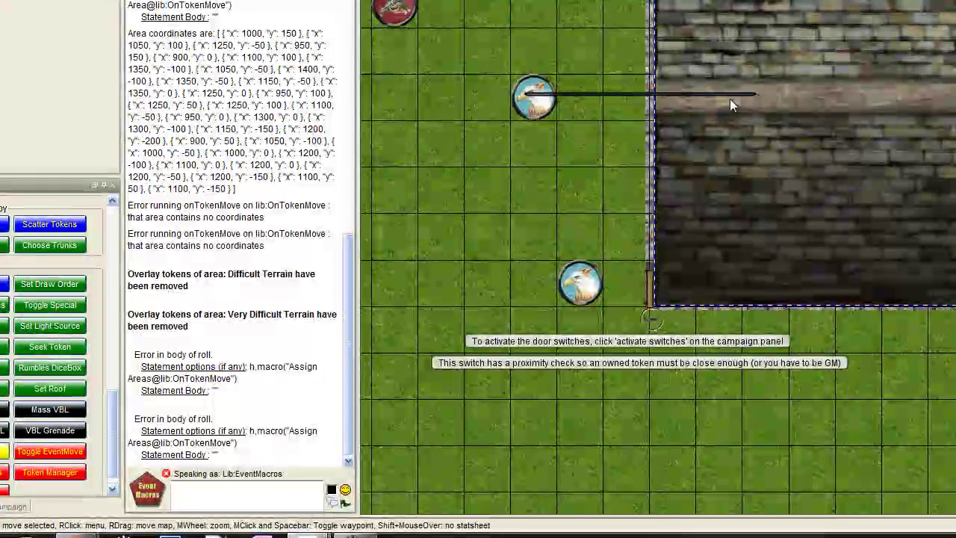
drag(533, 98, 789, 108)
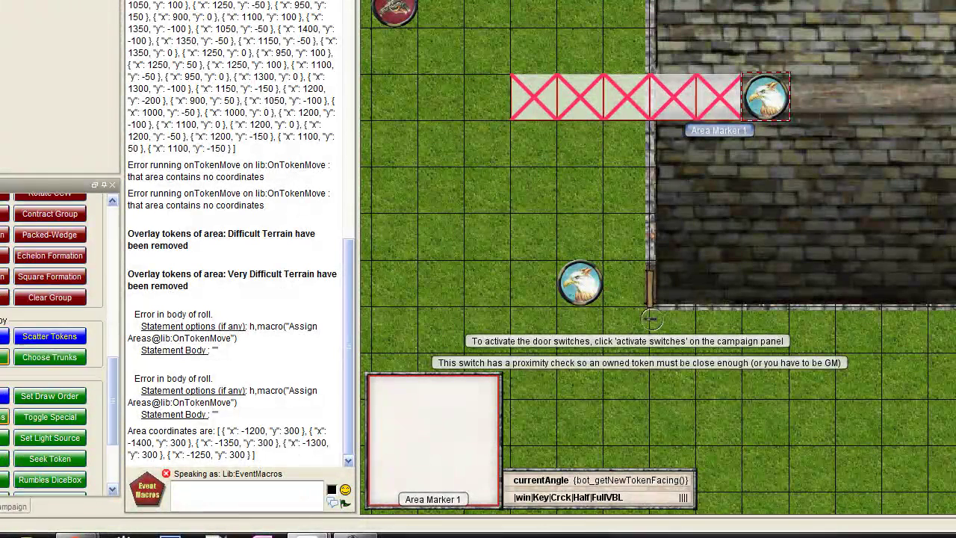
scroll(46, 284, up, 5)
click(44, 276)
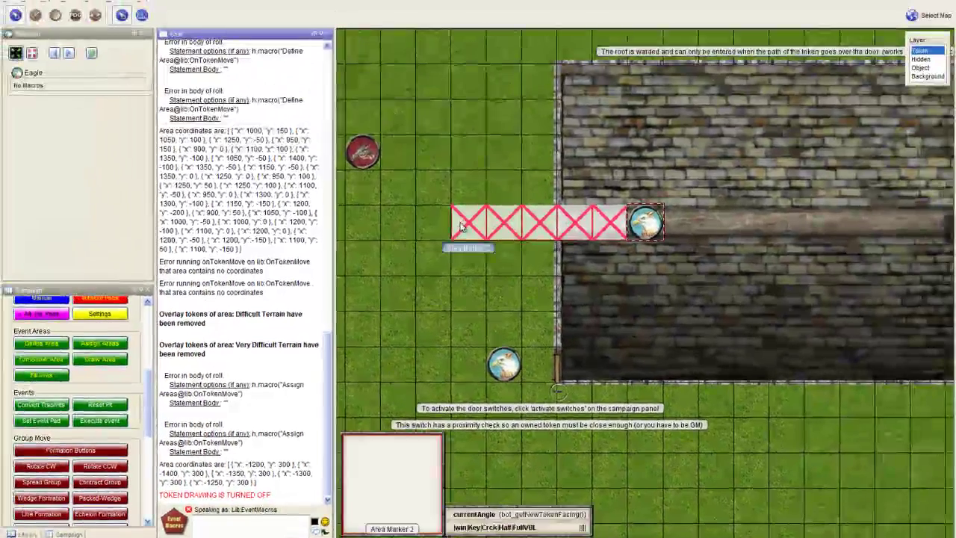
Step: Delete the five Area Marker tokens along the path from the grass through the wall
click(528, 100)
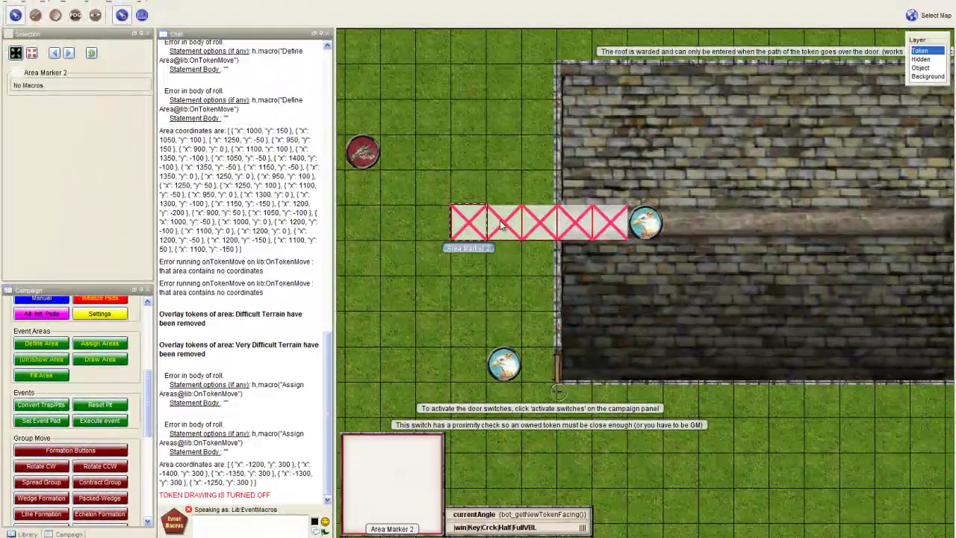
shift+click(500, 226)
shift+click(537, 228)
shift+click(580, 230)
shift+click(617, 229)
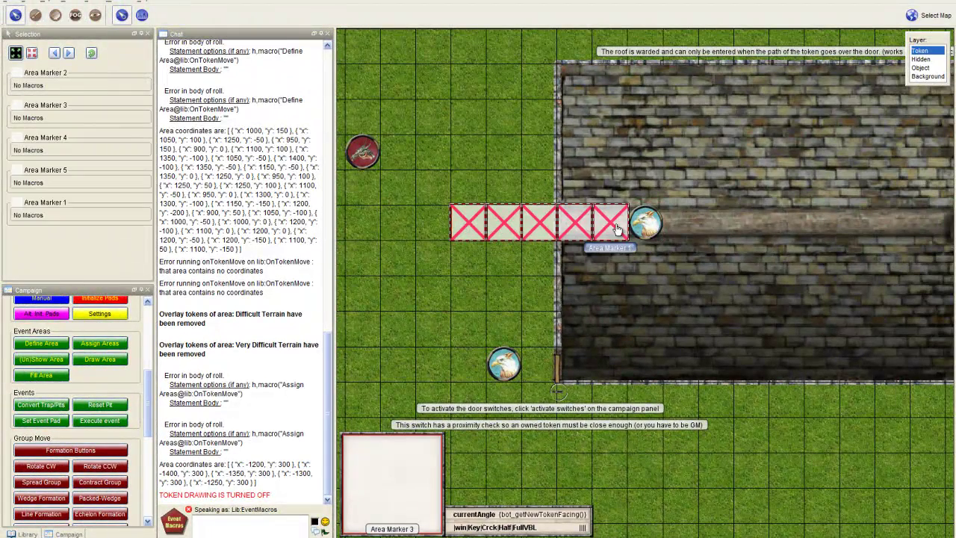
key(Delete)
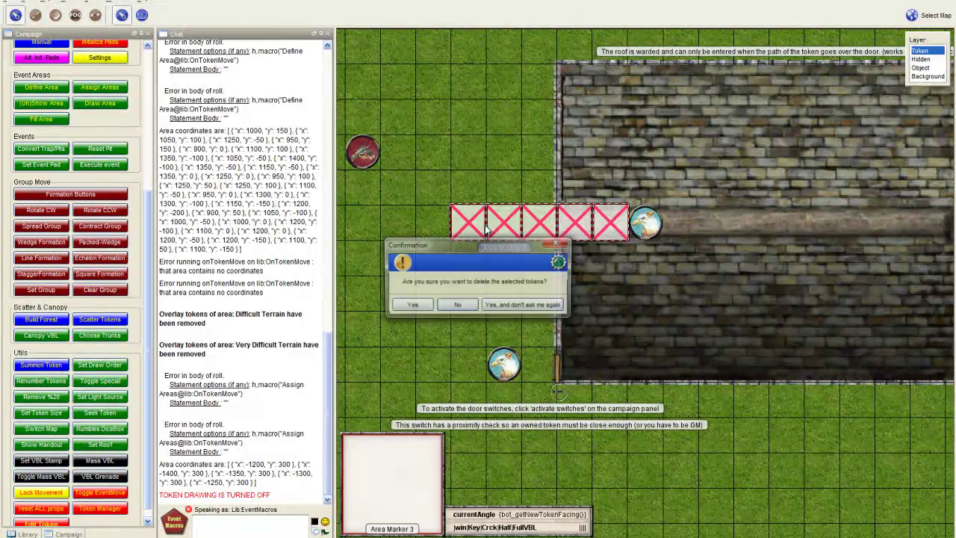
click(412, 304)
Step: Move the upper Eagle three cells west, out through the house wall onto the adjoining grass cell
drag(640, 239, 606, 239)
drag(531, 221, 591, 208)
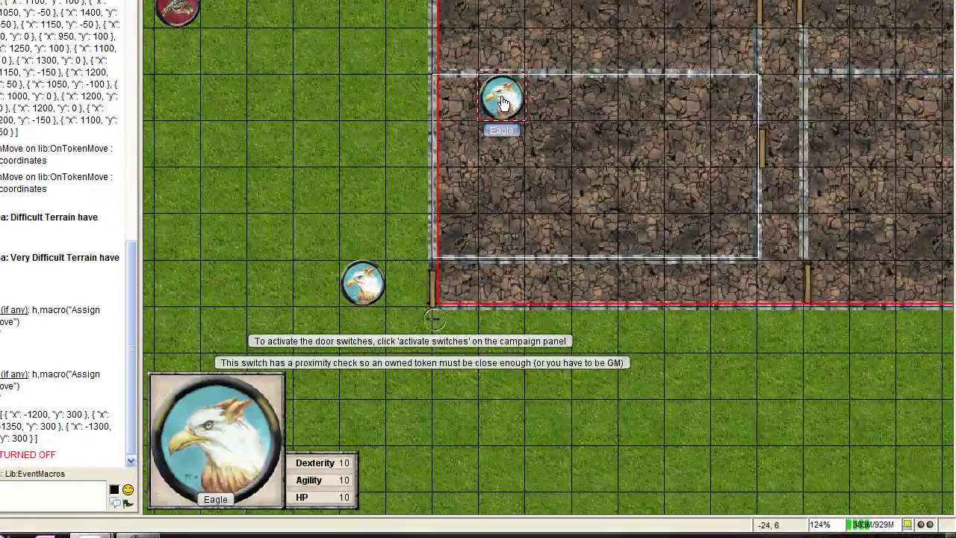
drag(502, 103, 415, 114)
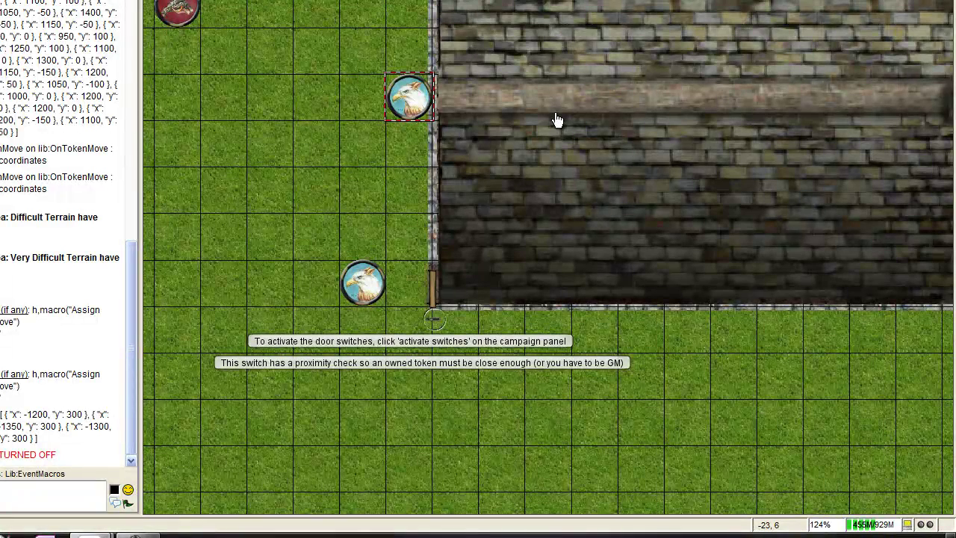
Step: Move the same Eagle down to the door, then past Eagle 115, and place it one cell west and two cells north of Eagle 115
drag(409, 99, 426, 329)
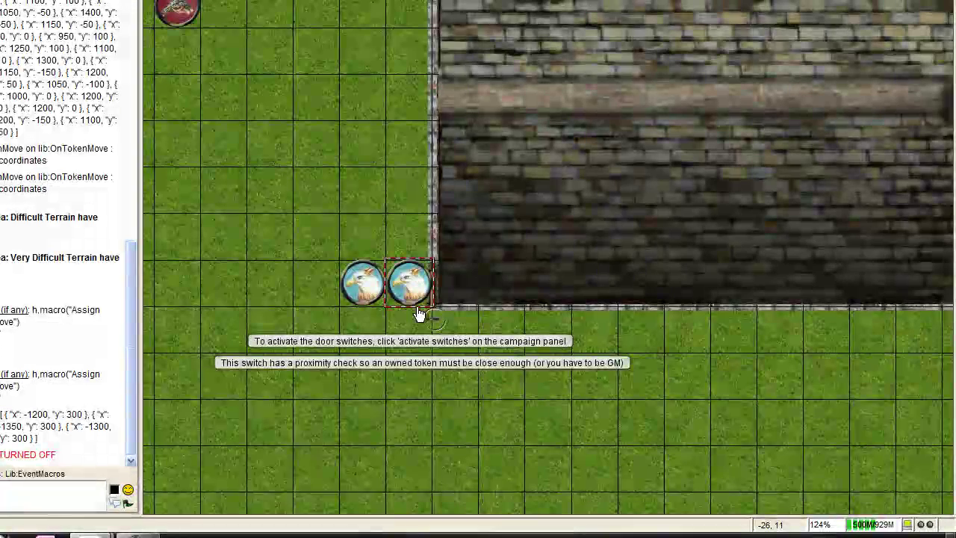
drag(415, 295, 308, 292)
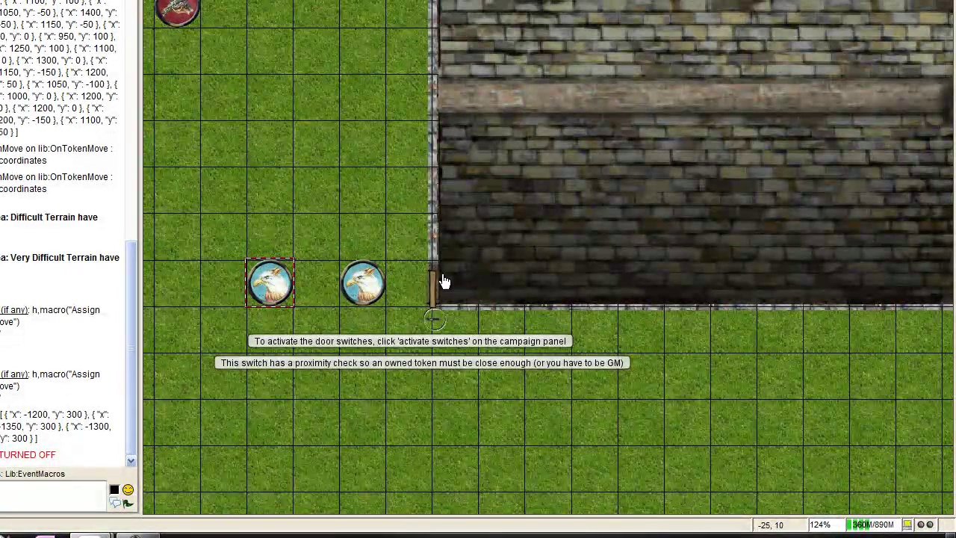
mouse_move(433, 327)
drag(277, 297, 345, 190)
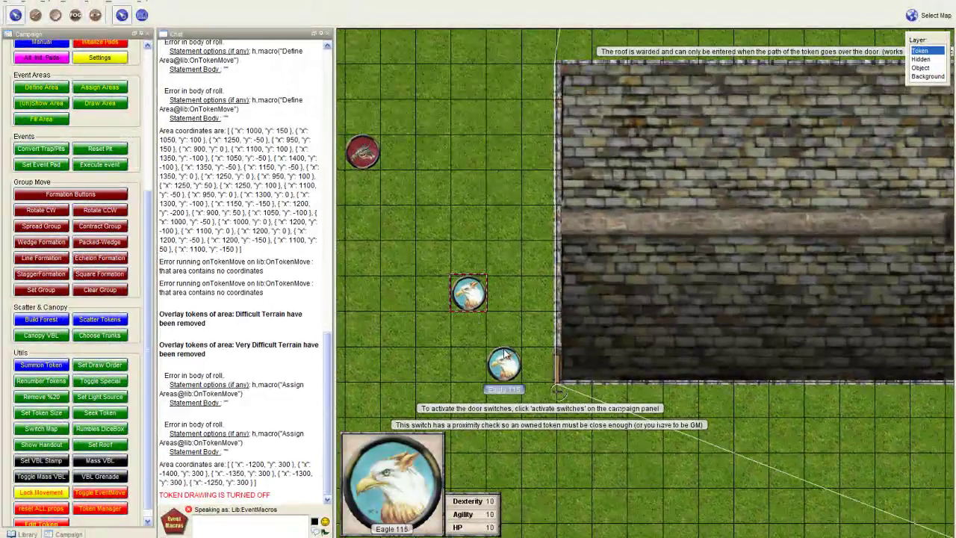
mouse_move(502, 362)
mouse_down()
mouse_move(614, 378)
mouse_move(504, 380)
mouse_up()
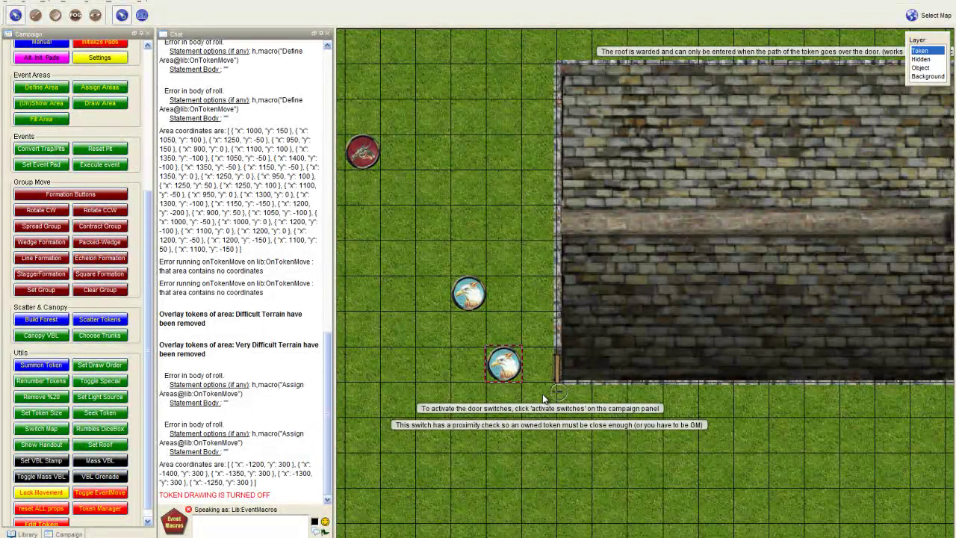
Step: Switch to the Object layer and select the Door House 3 token at the corner of the house
scroll(542, 394, up, 4)
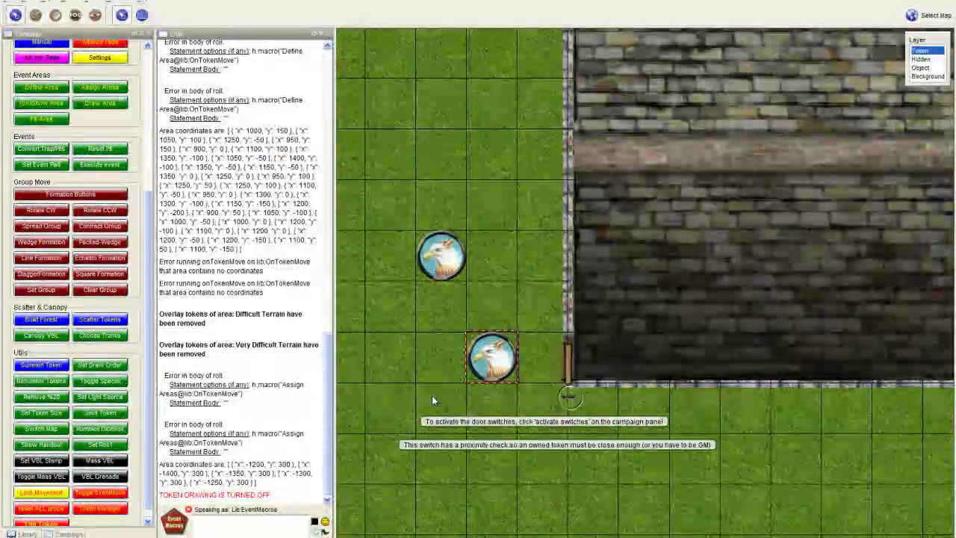
click(567, 367)
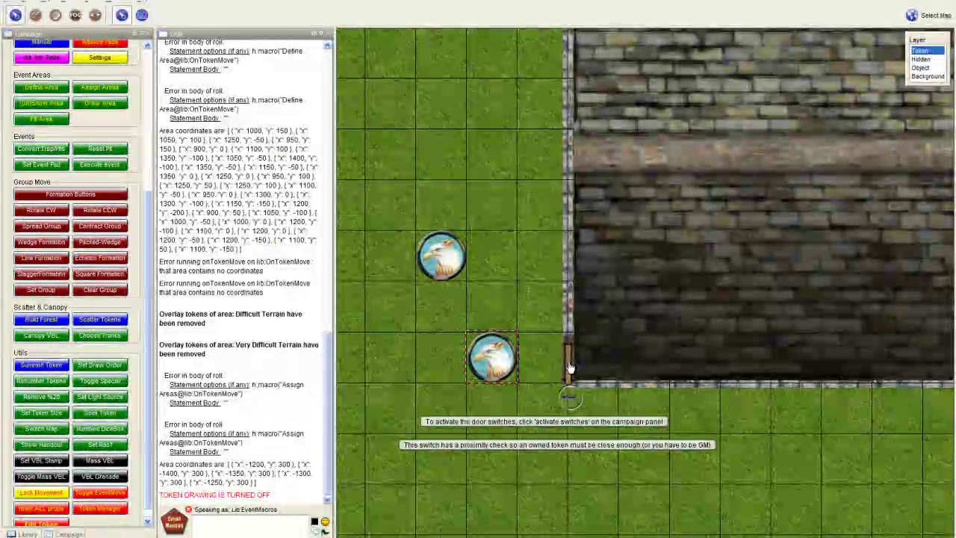
click(920, 67)
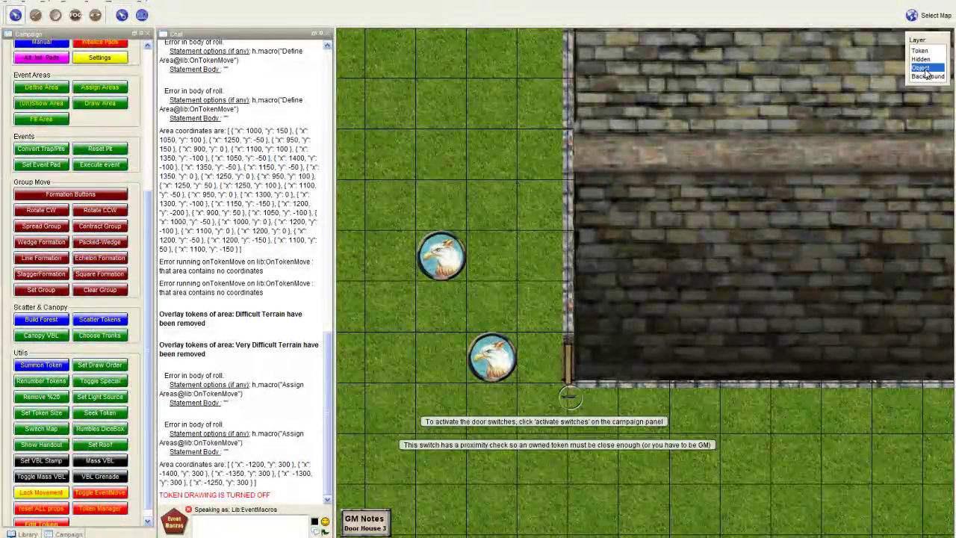
click(567, 365)
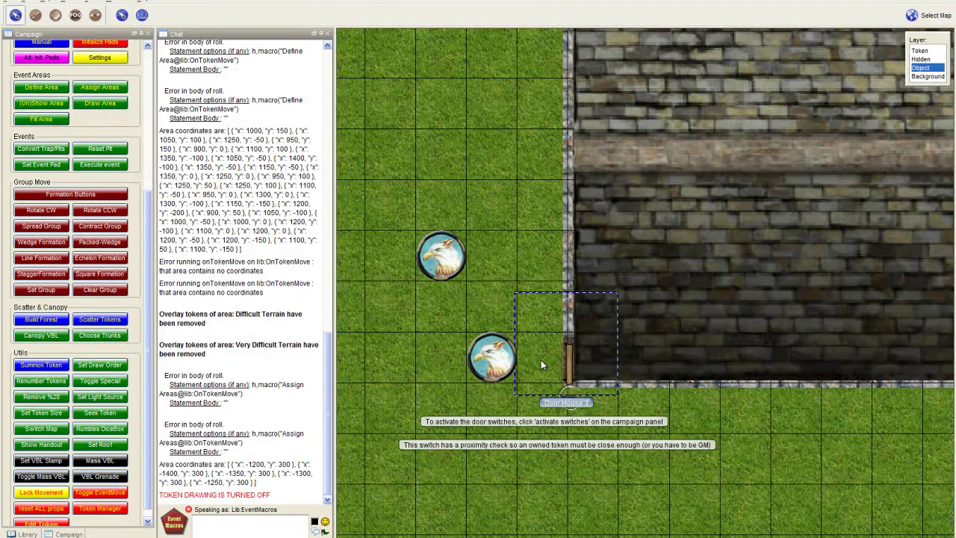
scroll(541, 362, up, 2)
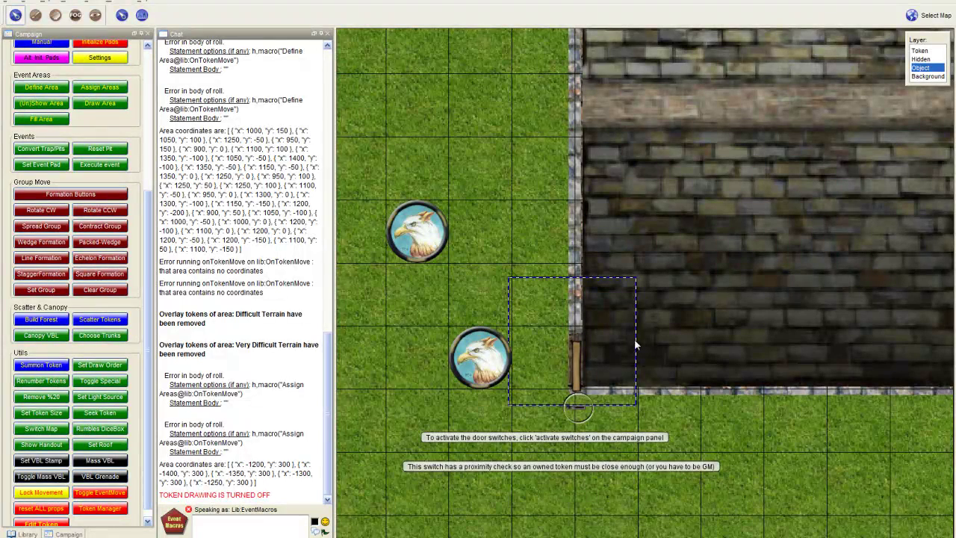
right_click(595, 340)
mouse_move(622, 415)
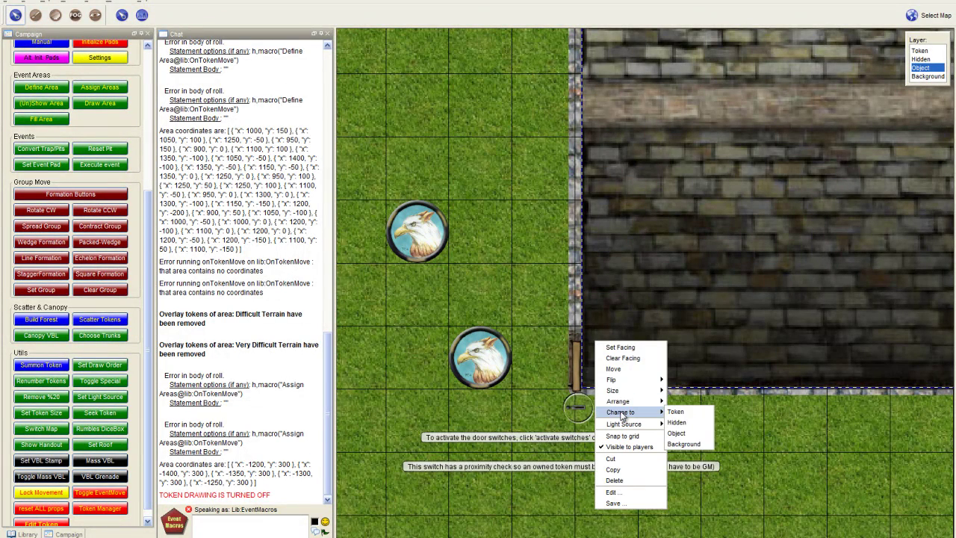
click(559, 363)
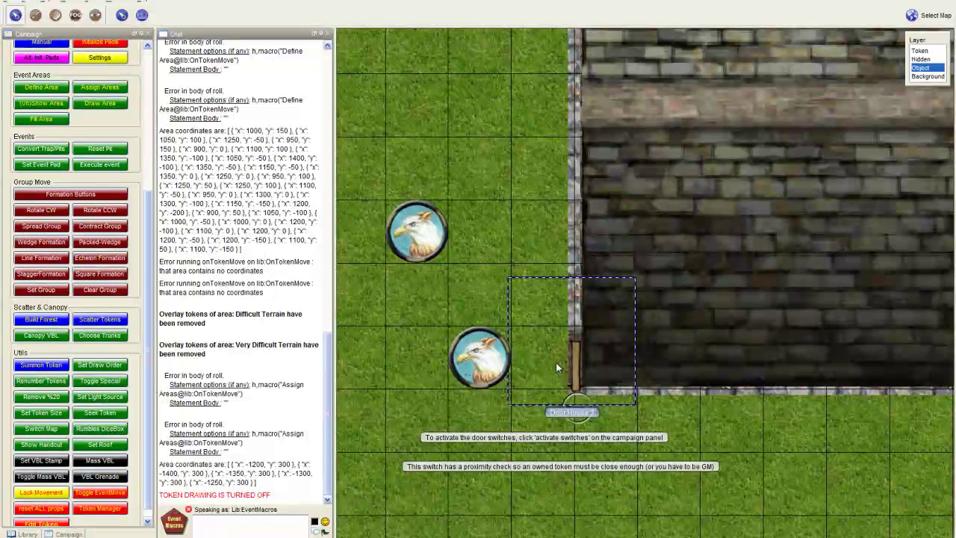
Step: Rotate Door House 3 with its facing commands to swing it out of the wall opening
right_click(560, 359)
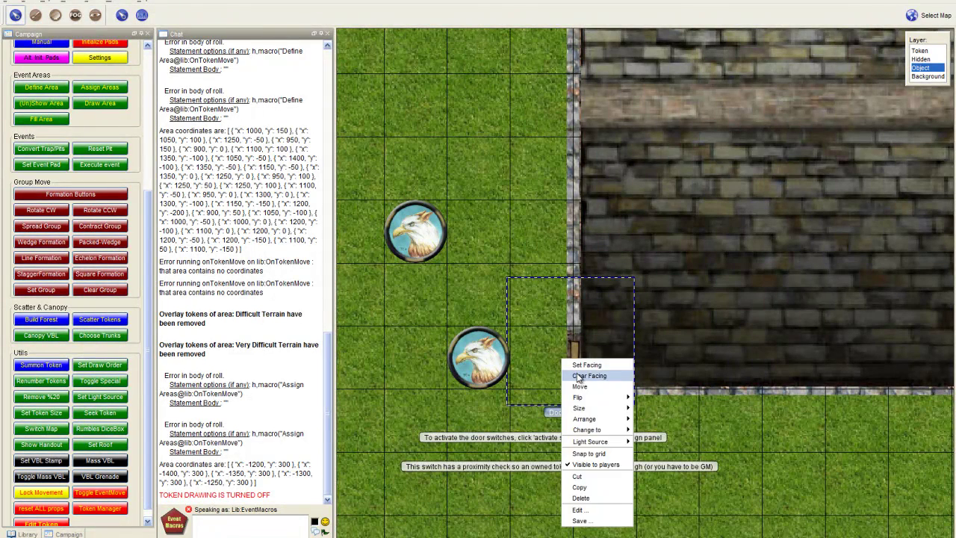
click(578, 375)
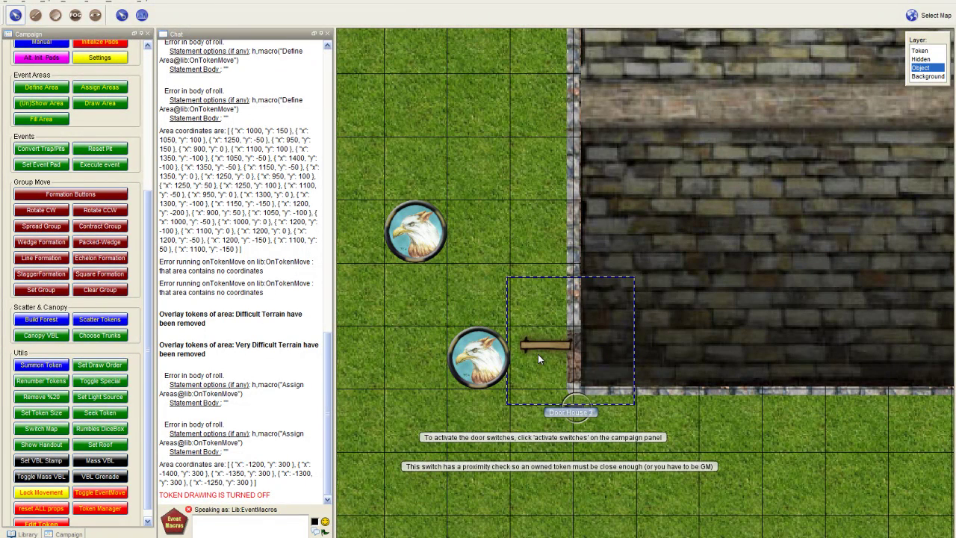
scroll(539, 355, down, 1)
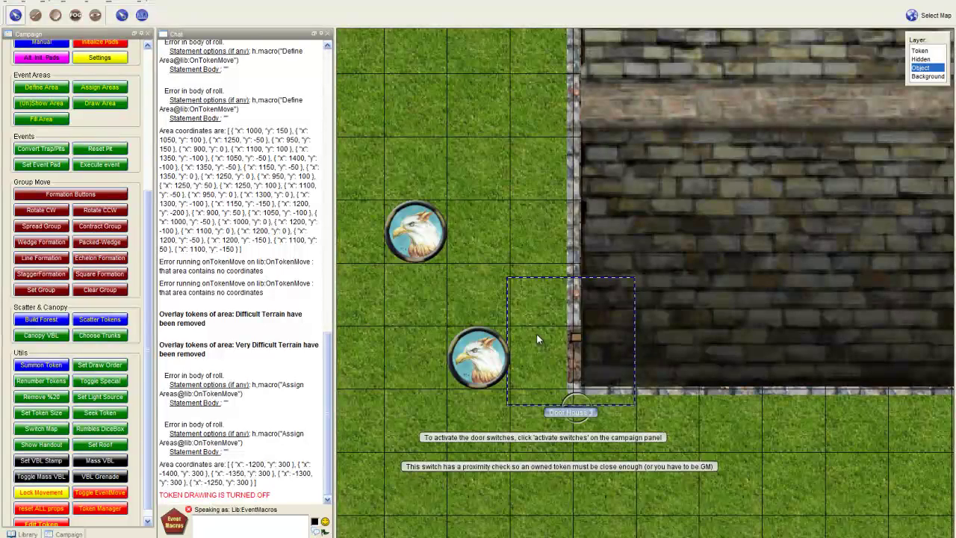
right_click(536, 333)
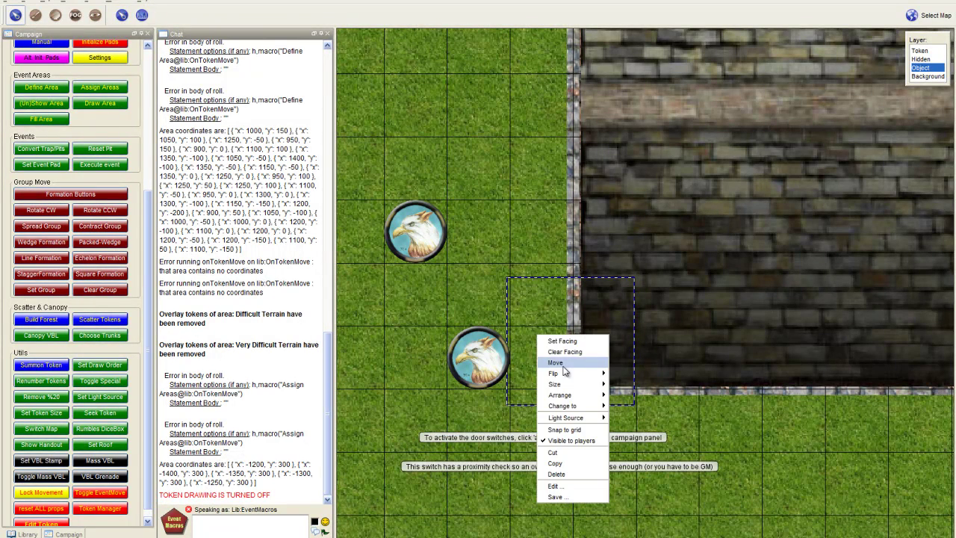
click(551, 342)
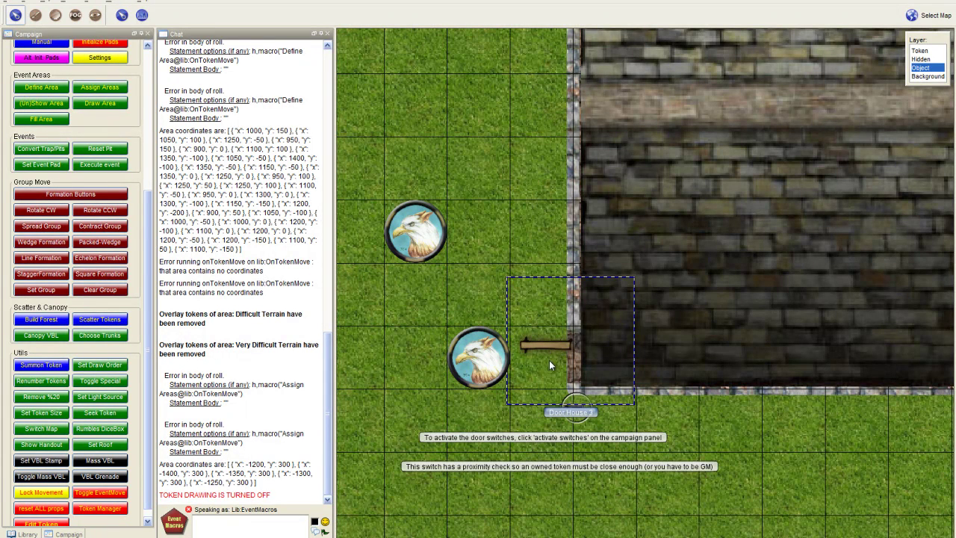
Step: Return Door House 3 to its closed orientation in the wall and nudge it slightly north
click(549, 360)
right_click(556, 363)
click(536, 348)
drag(545, 356, 582, 369)
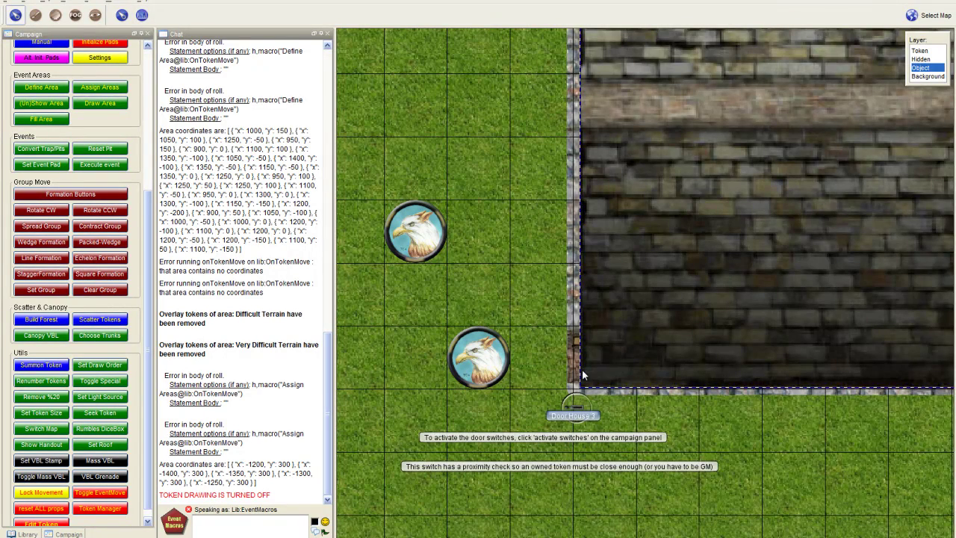
click(581, 369)
scroll(582, 369, up, 1)
scroll(726, 366, down, 1)
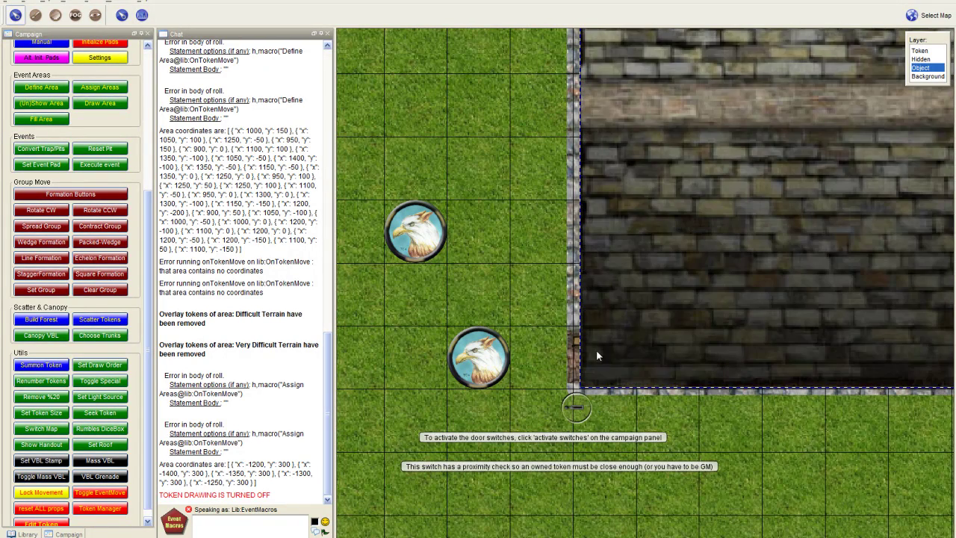
click(558, 356)
mouse_move(553, 355)
mouse_down()
mouse_move(550, 343)
mouse_move(555, 352)
mouse_up()
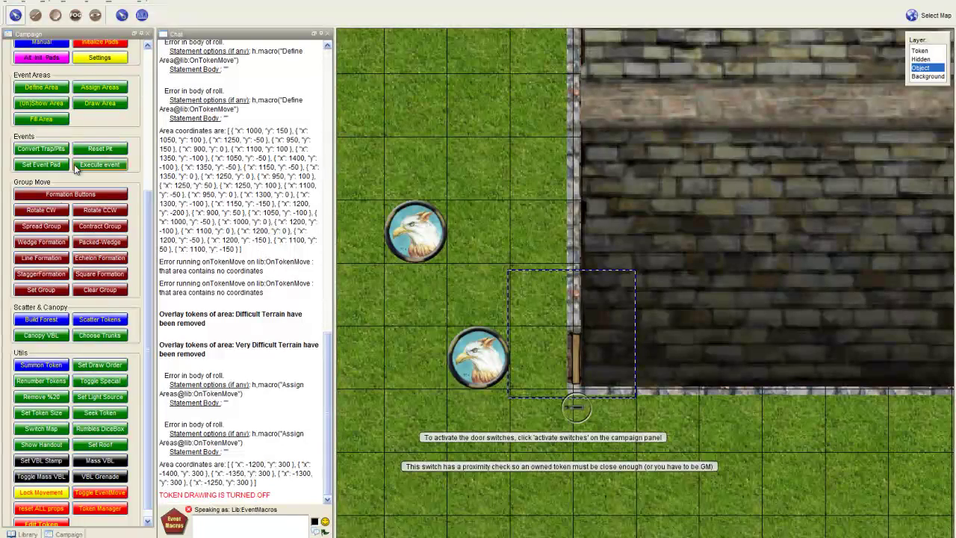
Step: Examine the closed angle and opening options for Door House 3 in the Set Door macro, and cancel without changes
scroll(88, 127, up, 3)
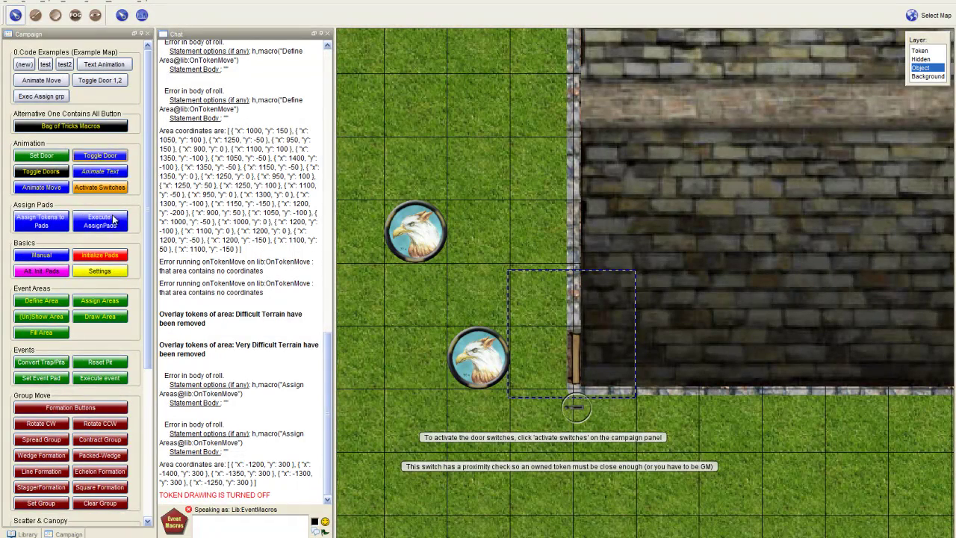
scroll(105, 299, down, 5)
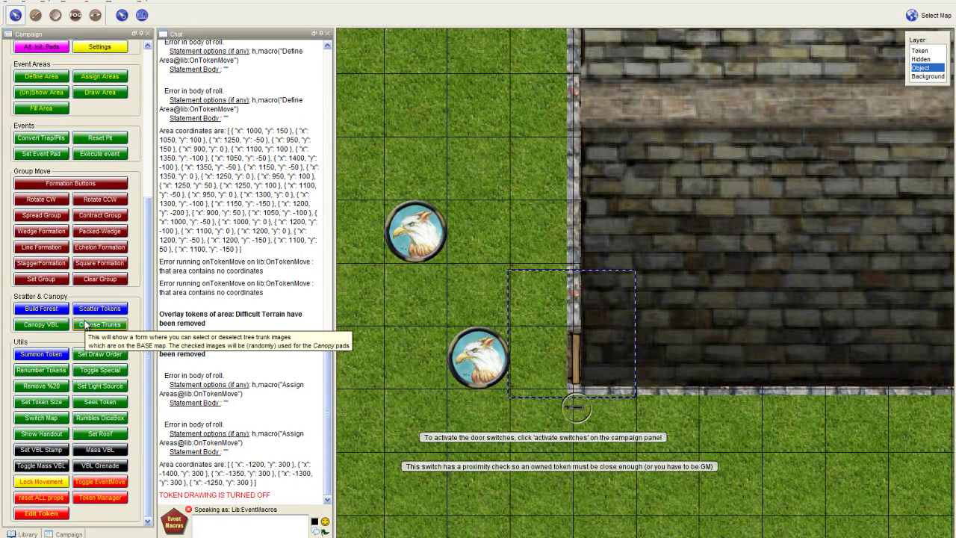
scroll(84, 321, up, 3)
click(41, 157)
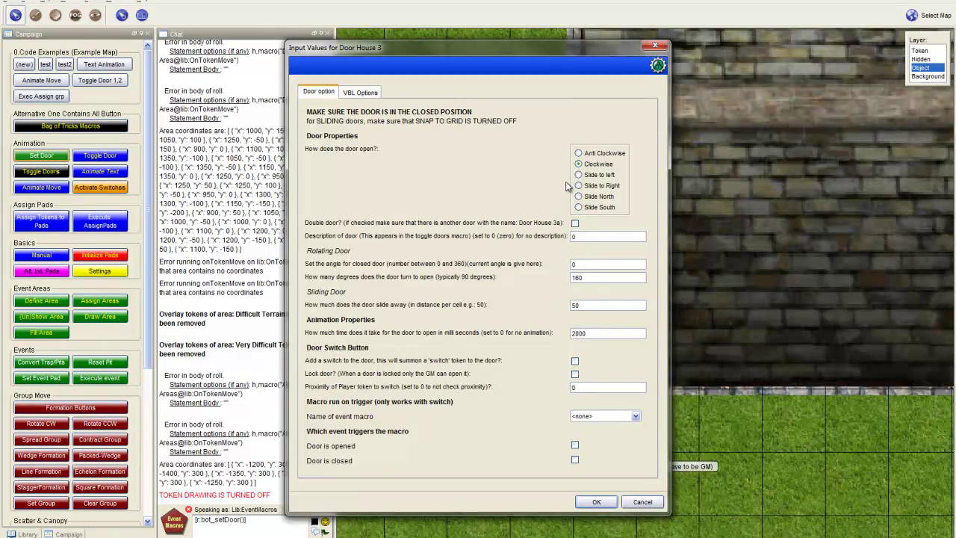
drag(528, 51, 409, 48)
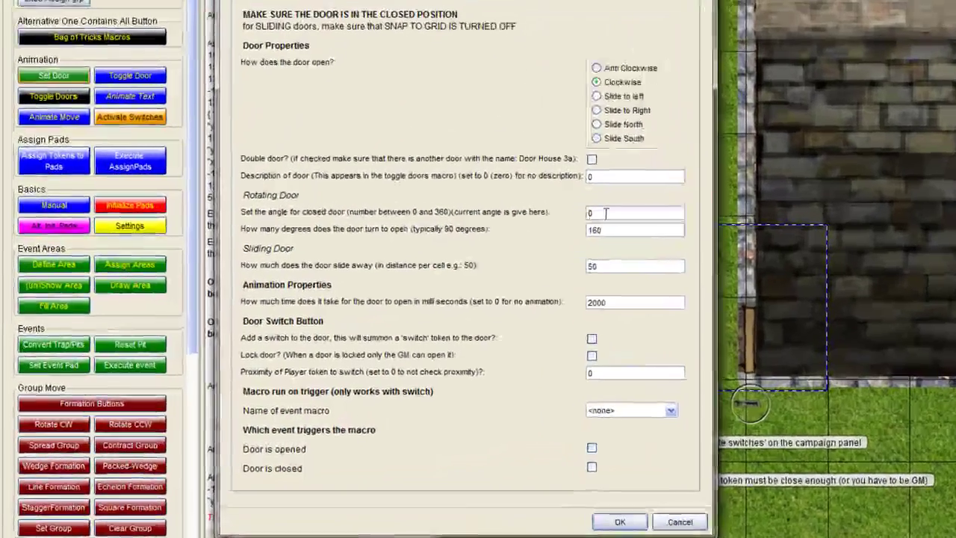
click(466, 261)
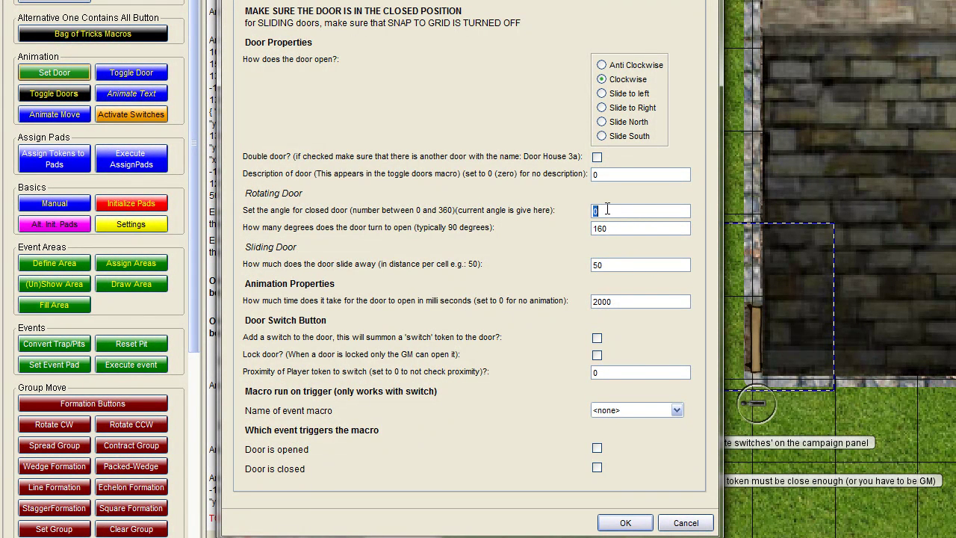
drag(608, 209, 566, 211)
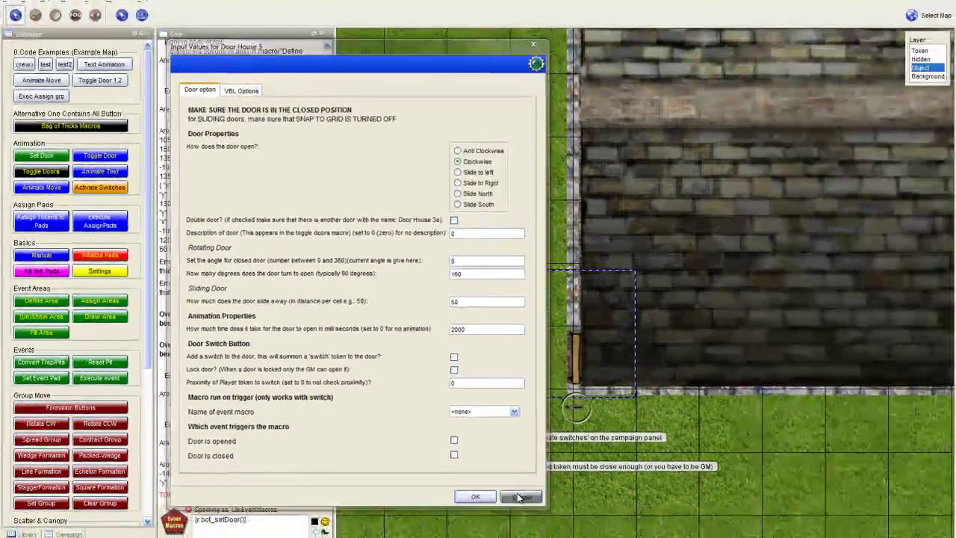
click(685, 523)
Step: Rotate Door House 3 to 325 degrees, run Set Door on it through to its options, and cancel
scroll(553, 349, up, 7)
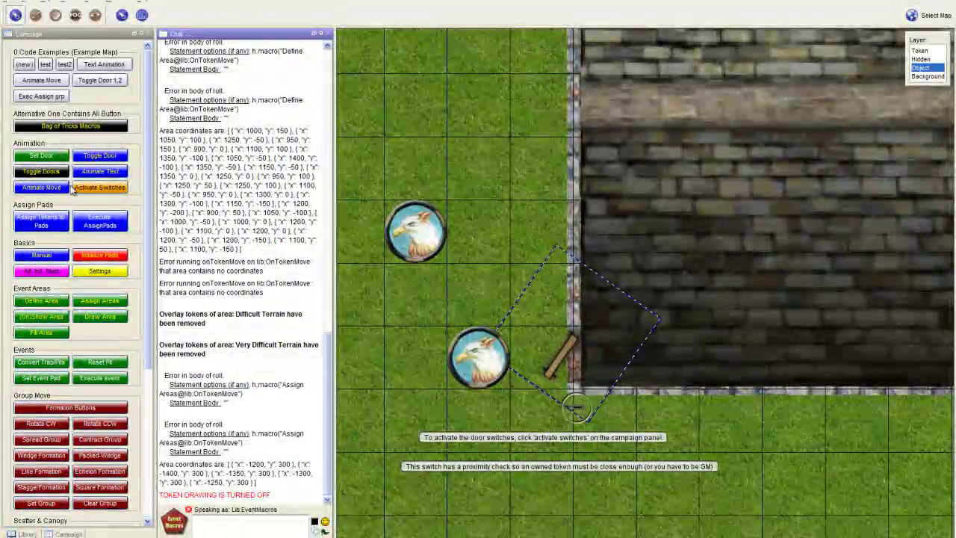
click(41, 156)
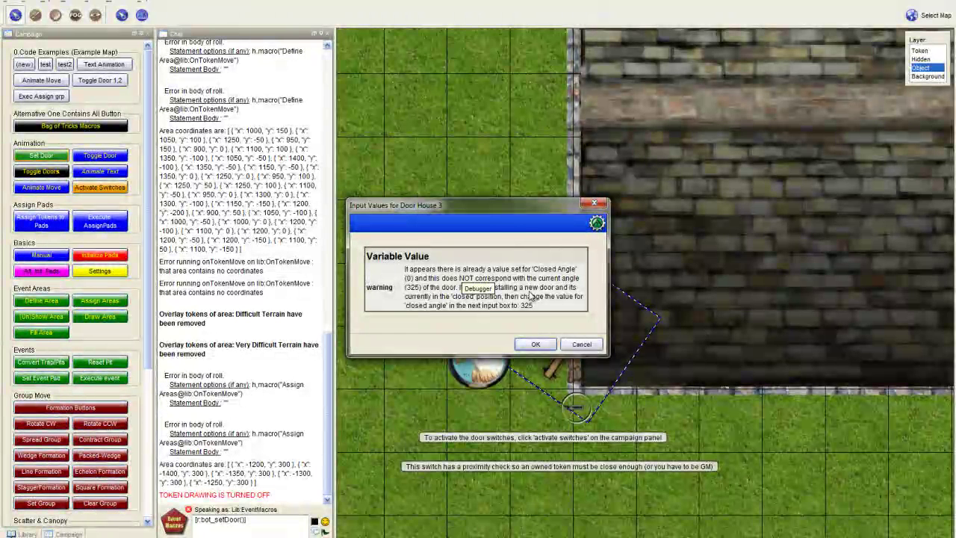
click(530, 343)
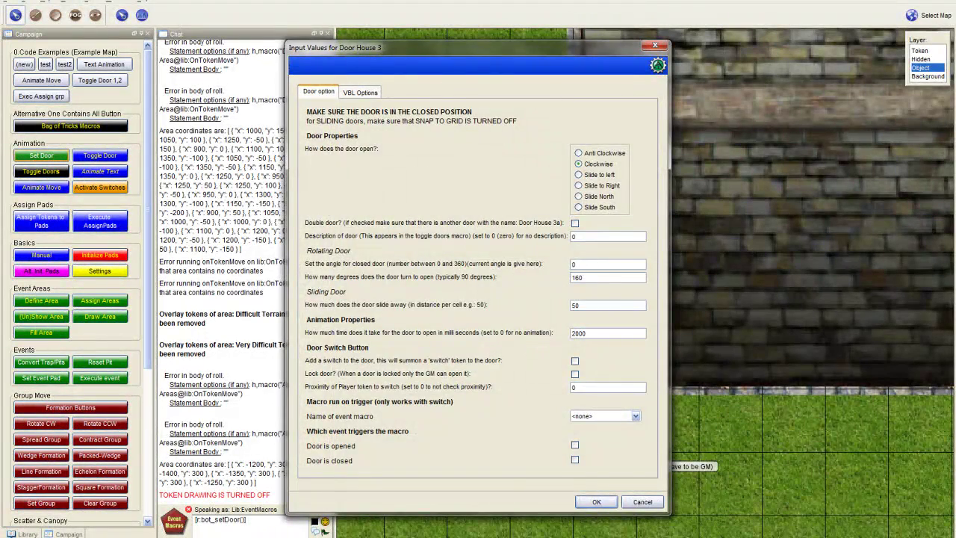
click(631, 504)
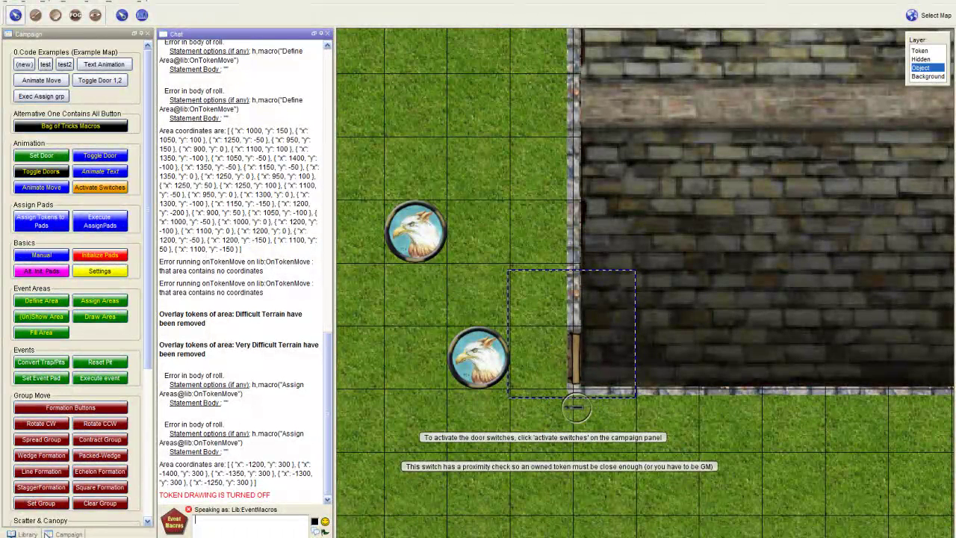
Step: Browse the Resource Library's Maps, Markers and Health Bars folders for available images
click(27, 533)
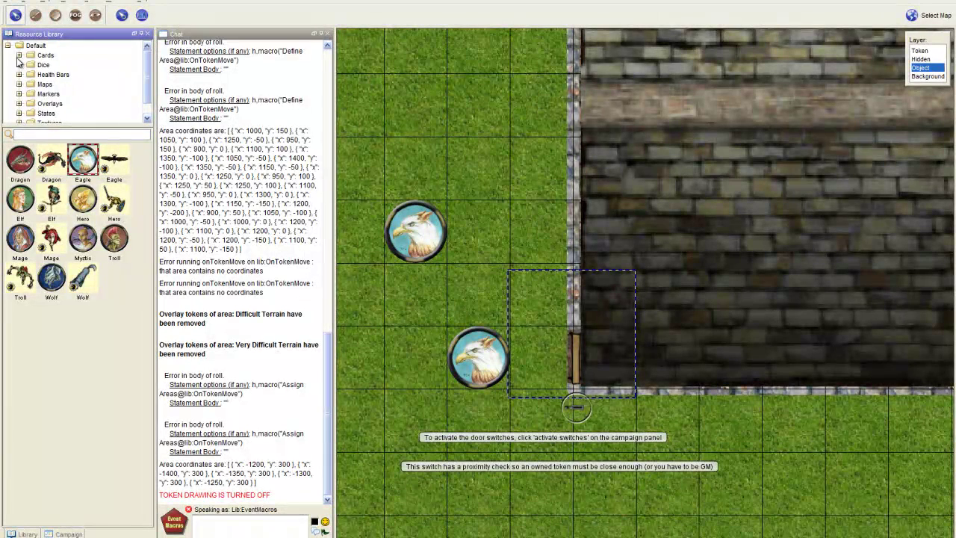
scroll(21, 83, down, 1)
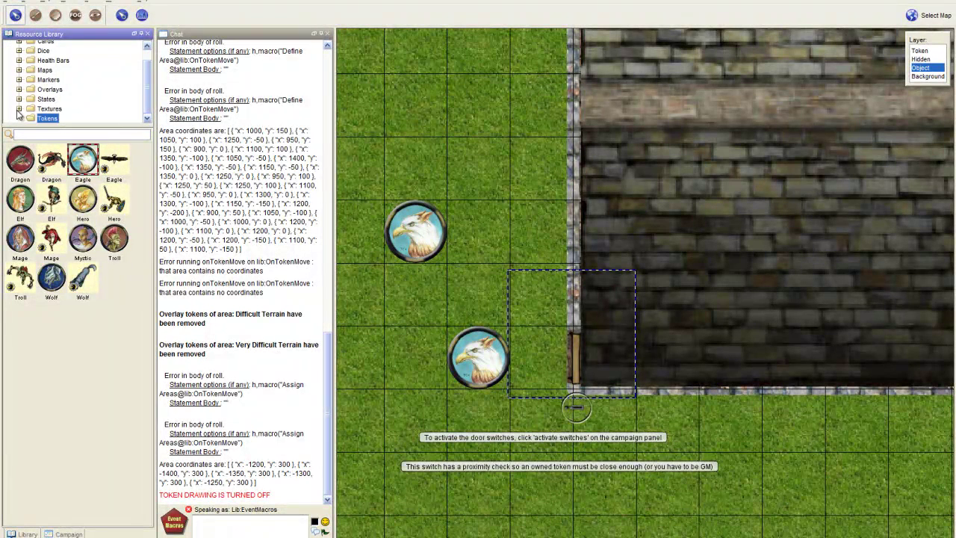
click(33, 73)
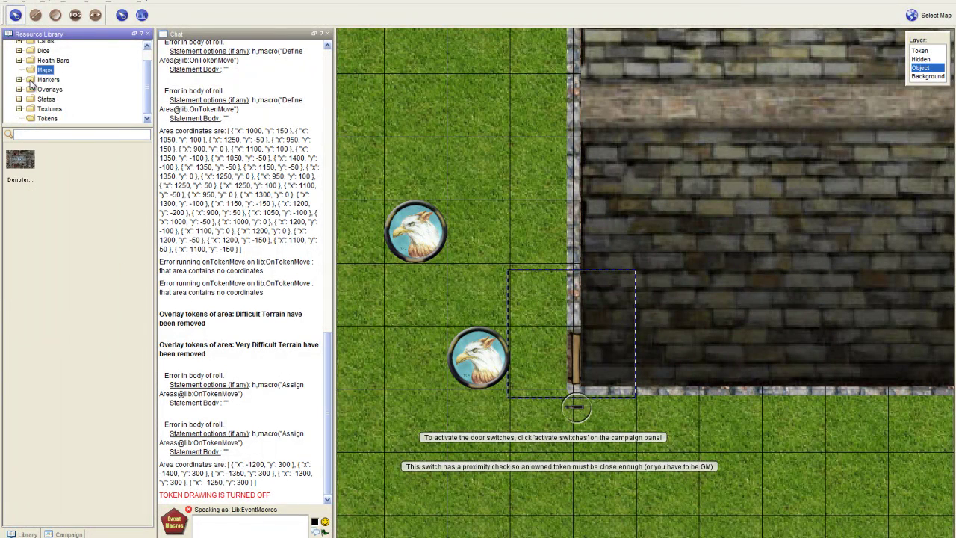
click(32, 81)
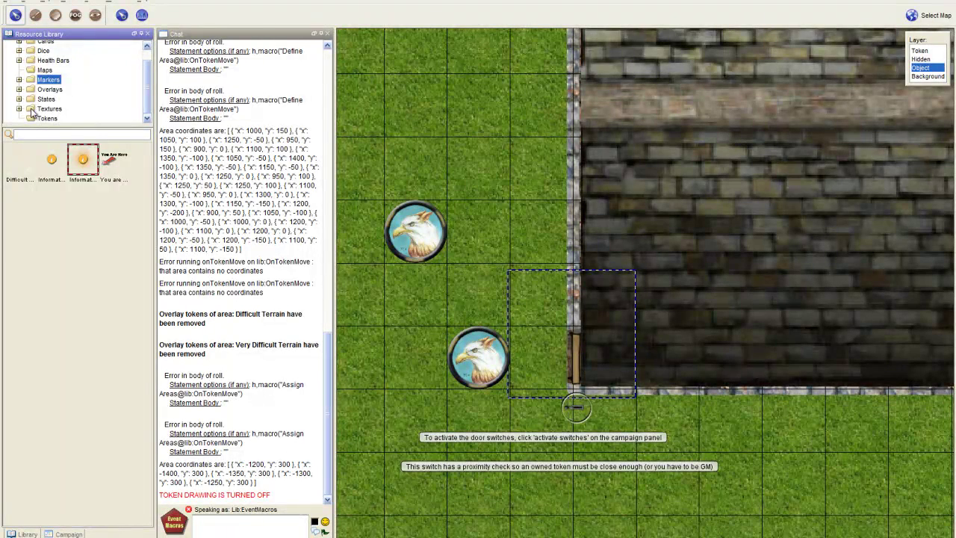
click(33, 65)
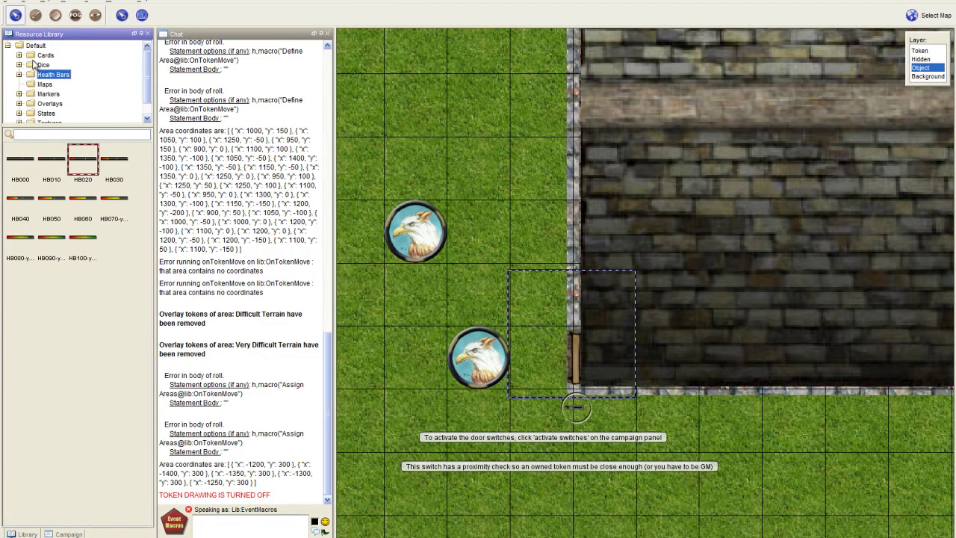
scroll(36, 78, down, 1)
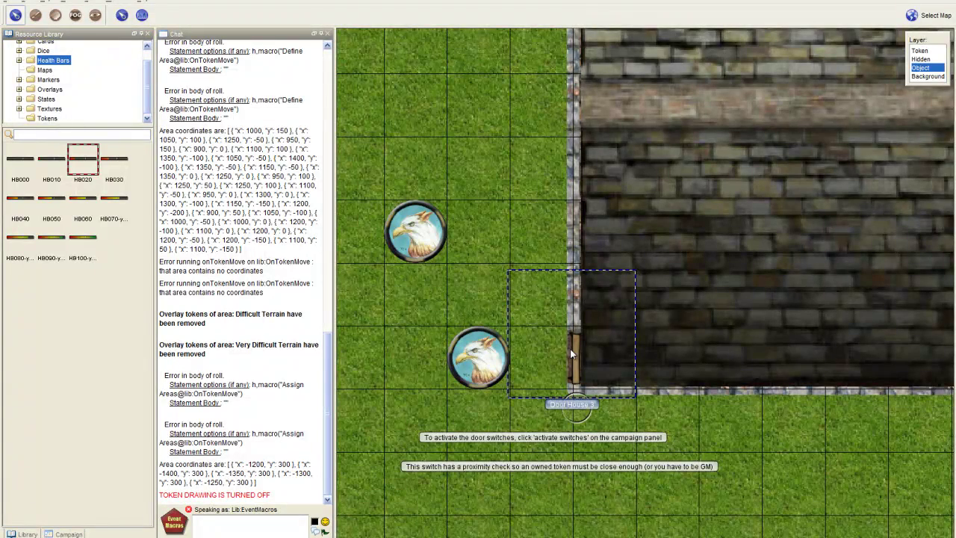
Step: Place a copy of Door House 3 on the open grass south of the building
drag(543, 442, 549, 277)
drag(563, 389, 564, 331)
key(ctrl+v)
click(606, 390)
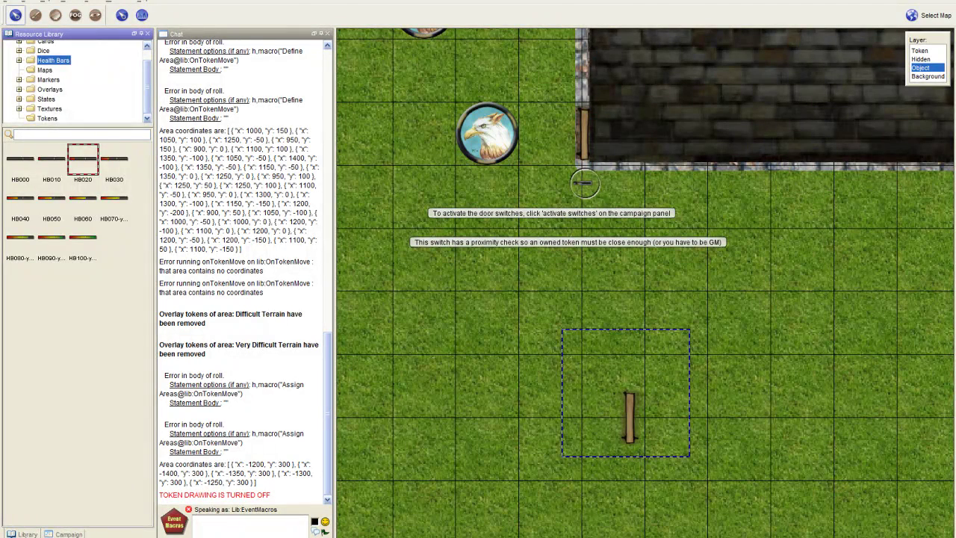
Step: Reset all properties of the copied door with the reset ALL props macro, approving the deletion
click(65, 534)
scroll(82, 373, down, 5)
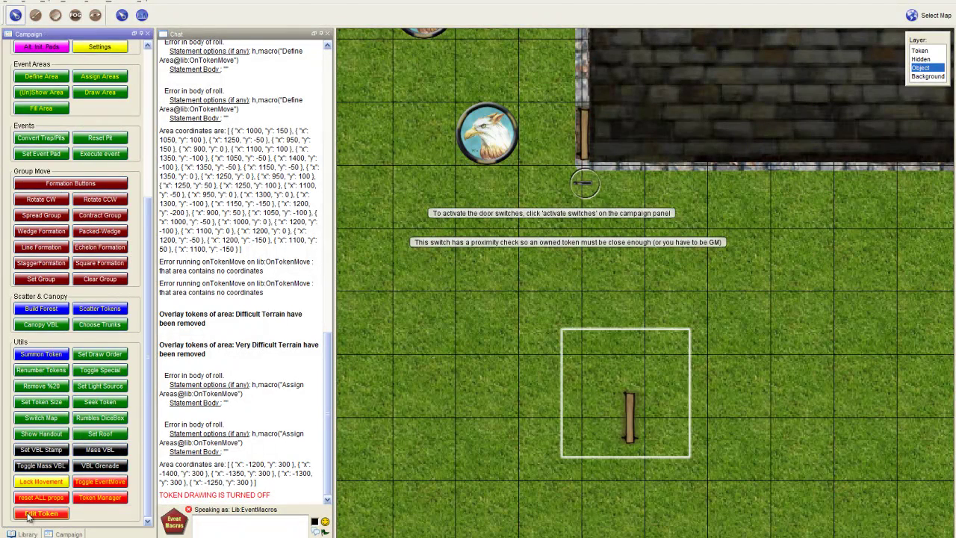
click(42, 499)
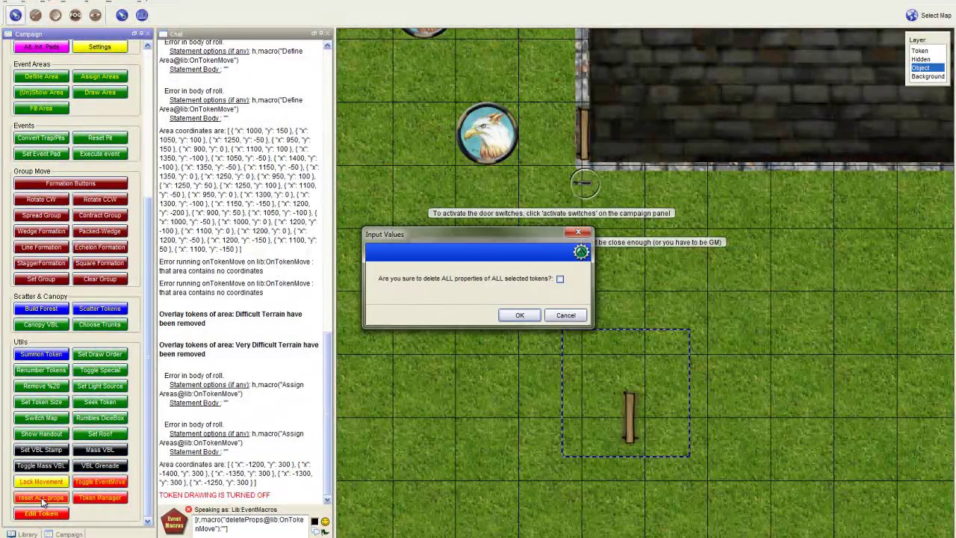
click(560, 278)
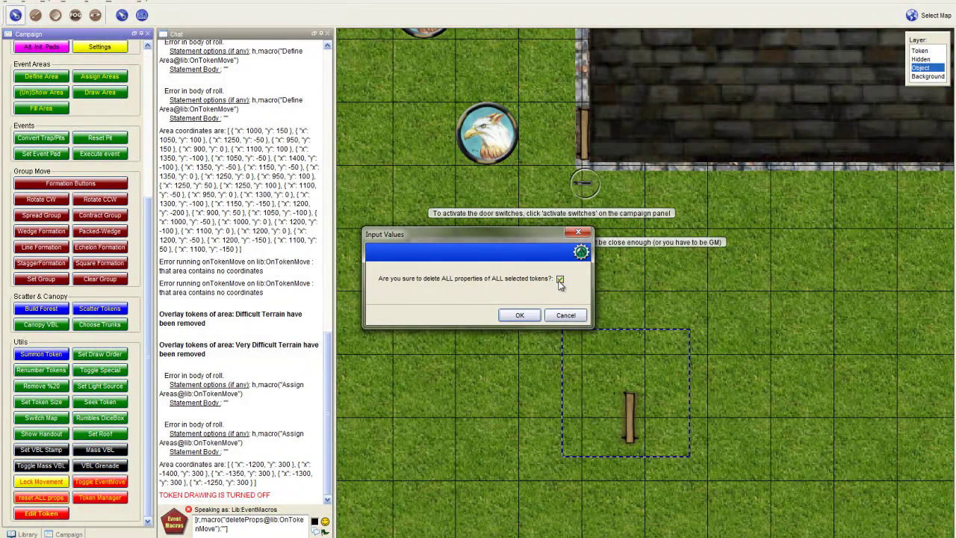
click(520, 315)
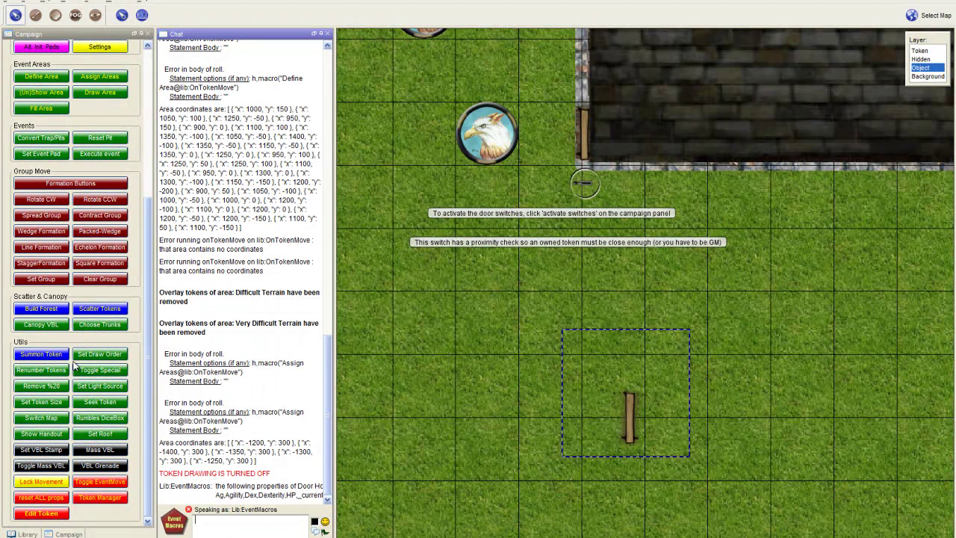
Step: Rotate the copied door to 55 degrees and open its Set Door options beside it to examine the closed angle
scroll(100, 349, up, 5)
scroll(615, 366, down, 9)
scroll(613, 366, down, 3)
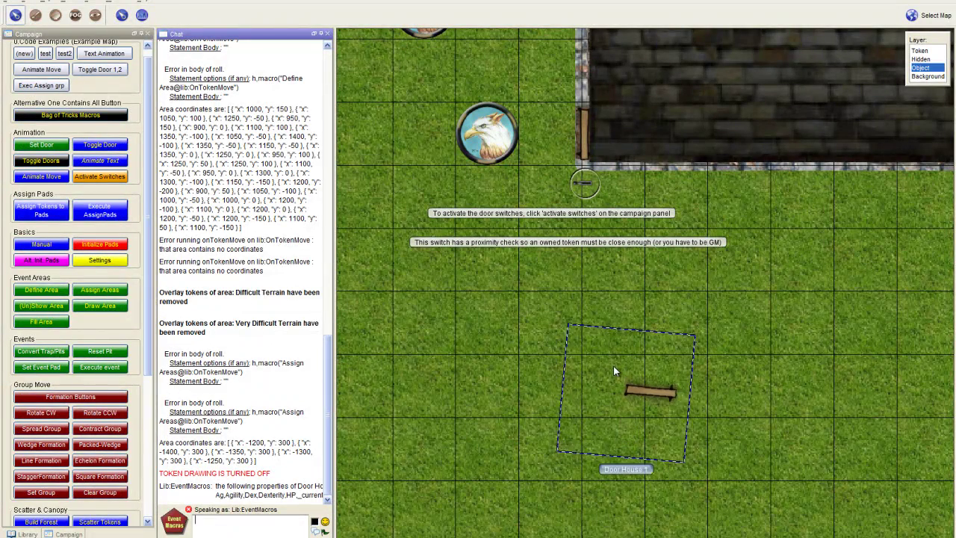
click(42, 145)
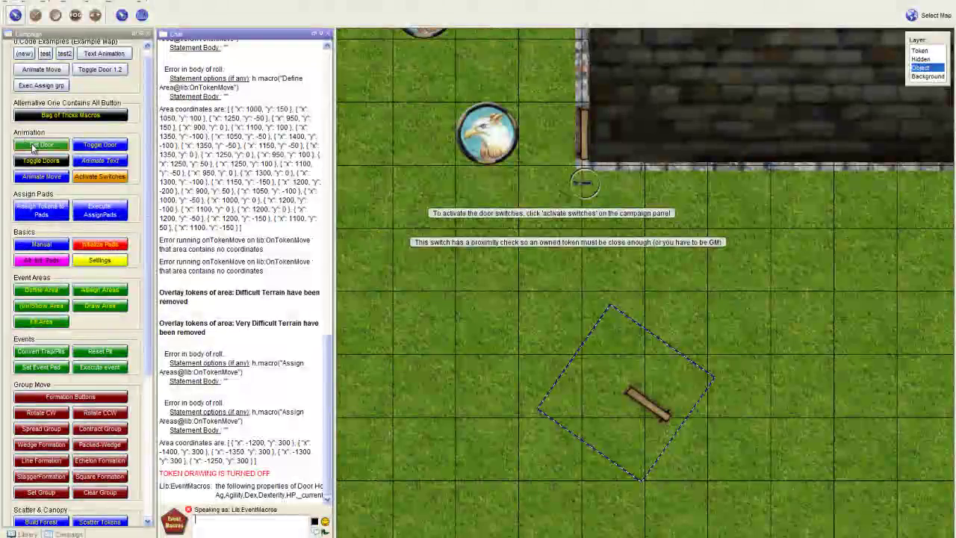
double_click(591, 263)
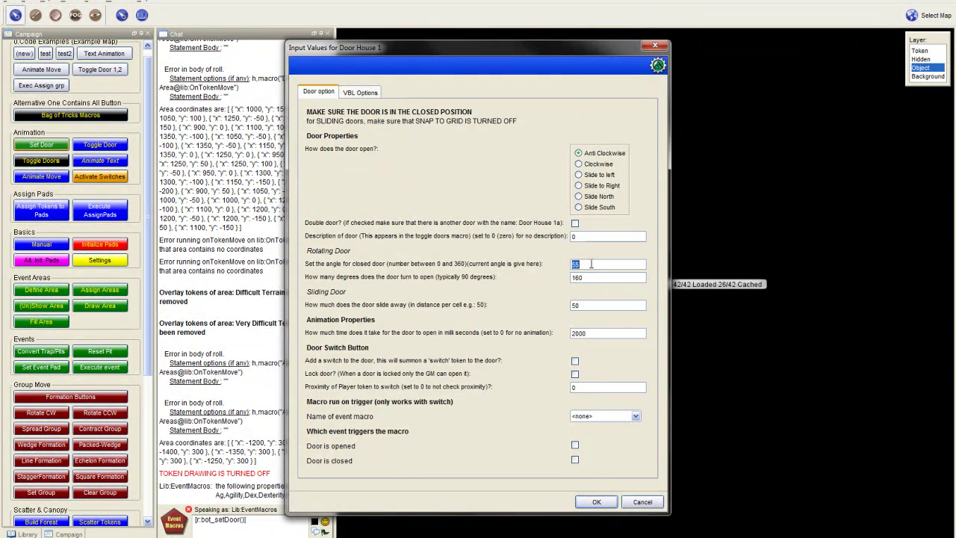
drag(580, 264, 563, 264)
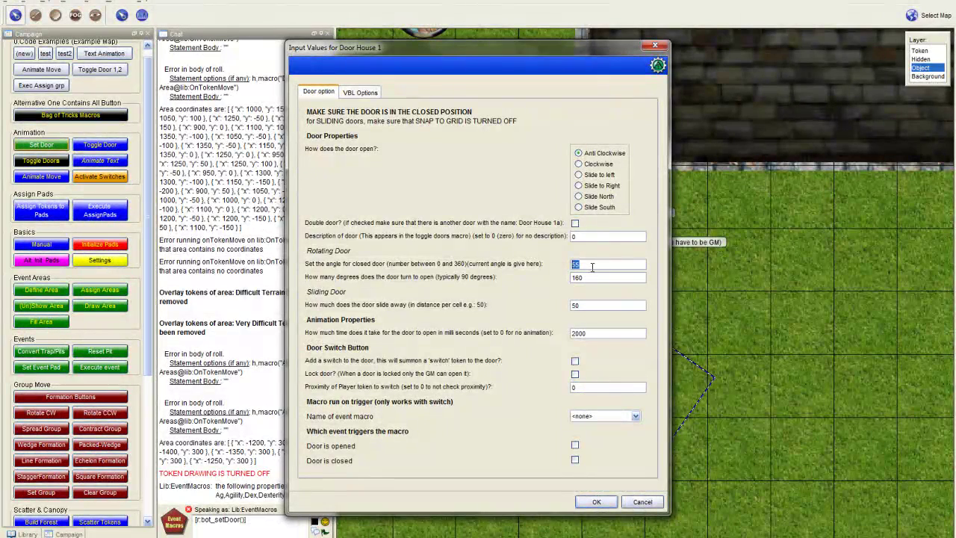
drag(511, 52, 418, 47)
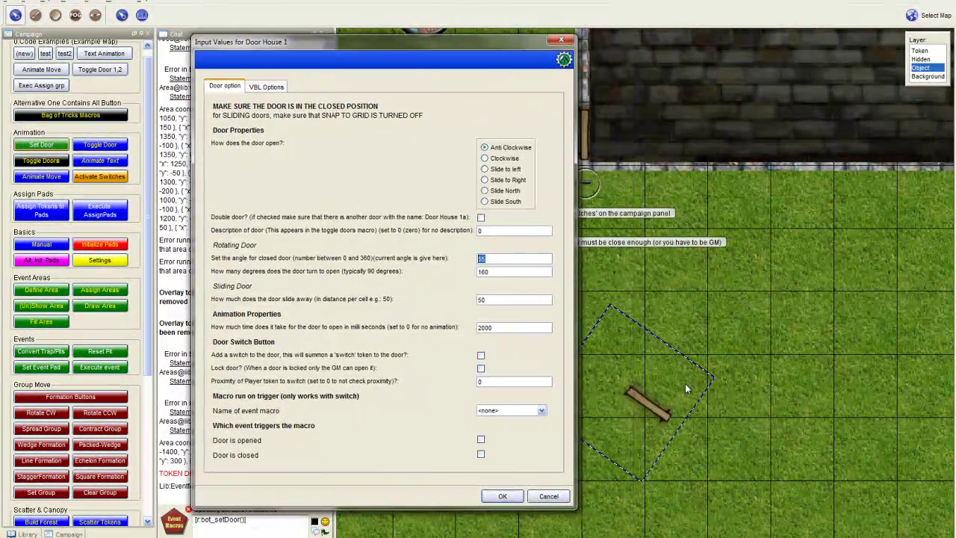
Step: Add a switch to the copied door and set the player token proximity to 1
click(497, 272)
click(505, 327)
click(481, 355)
double_click(494, 382)
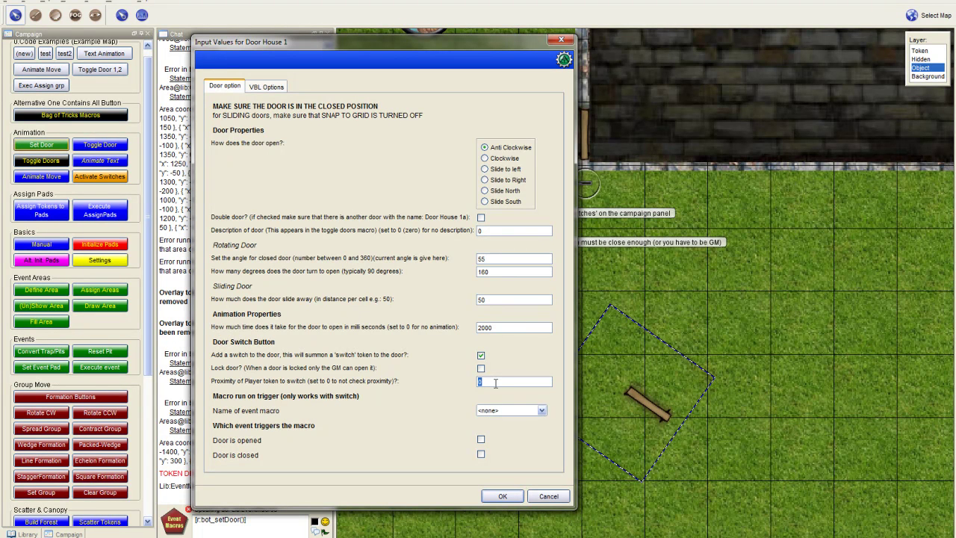
text(1)
Step: Examine the available event macros and the door-opened trigger, leaving the macro at none and the trigger off
click(515, 411)
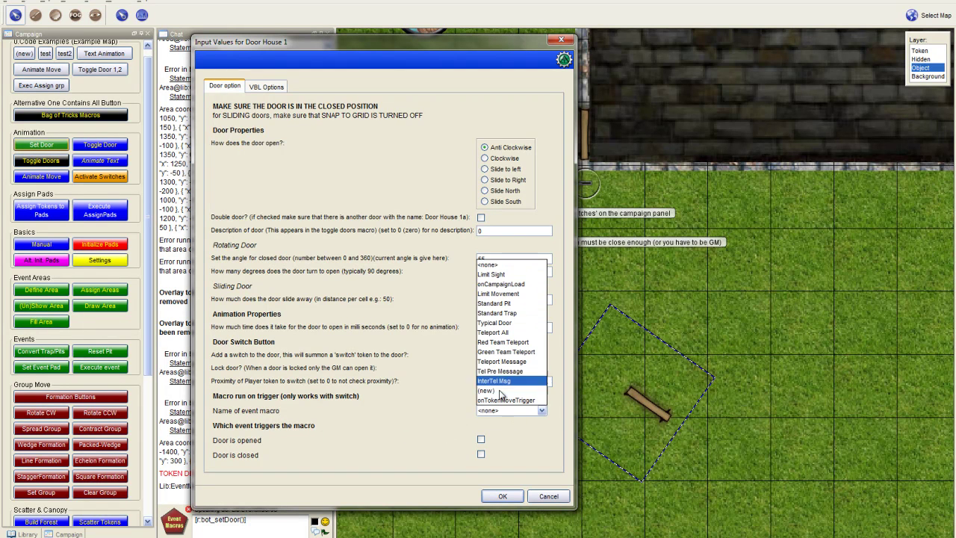
click(523, 410)
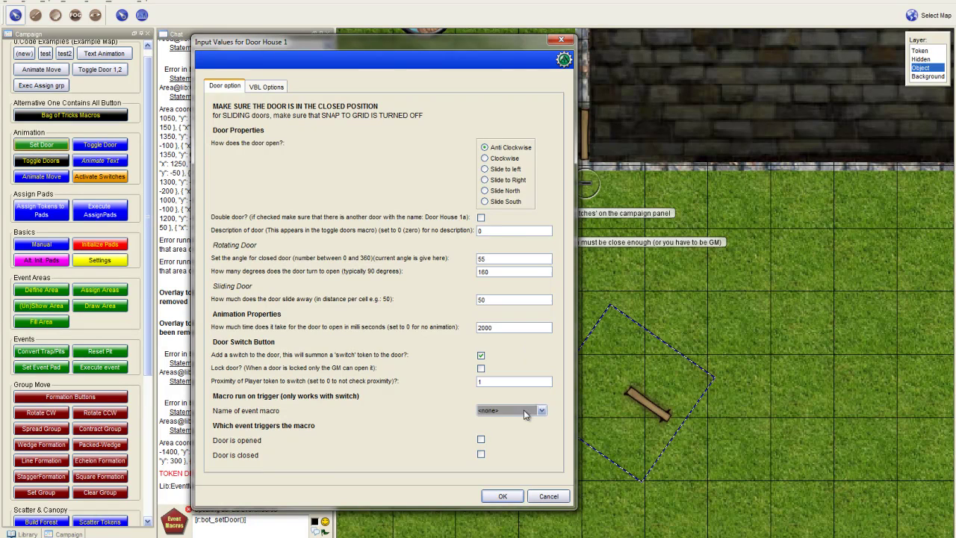
click(481, 441)
click(481, 441)
Step: Review the door's VBL options, then finish the Set Door setup to summon its switch
click(267, 87)
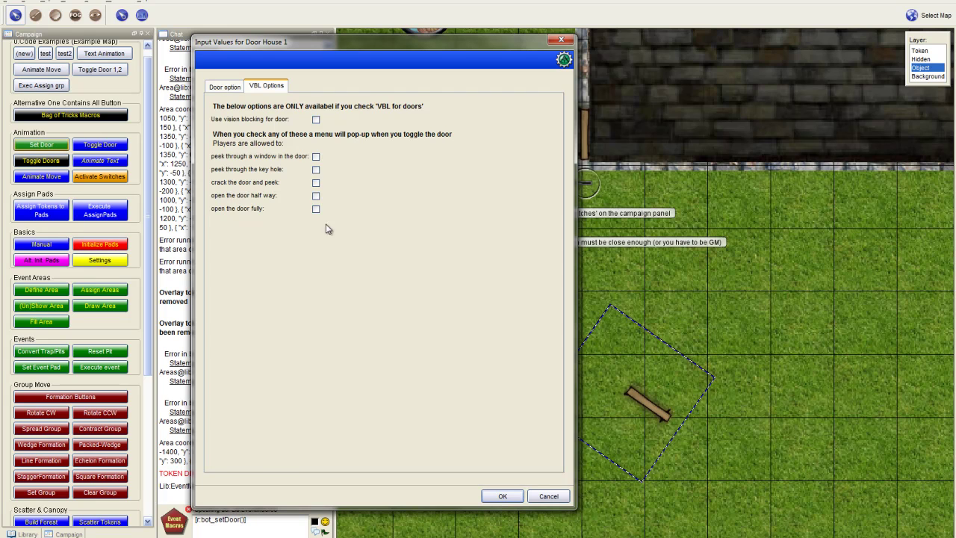
click(227, 87)
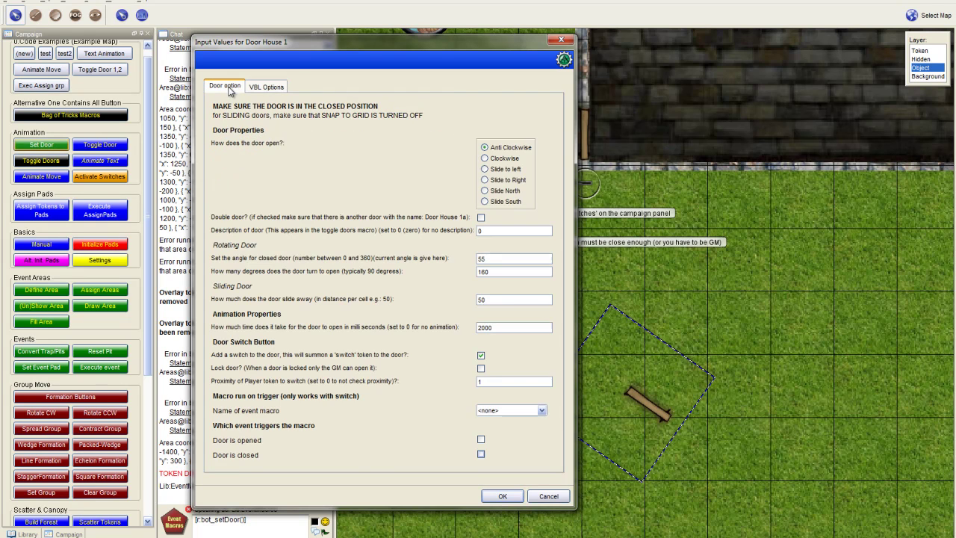
click(501, 497)
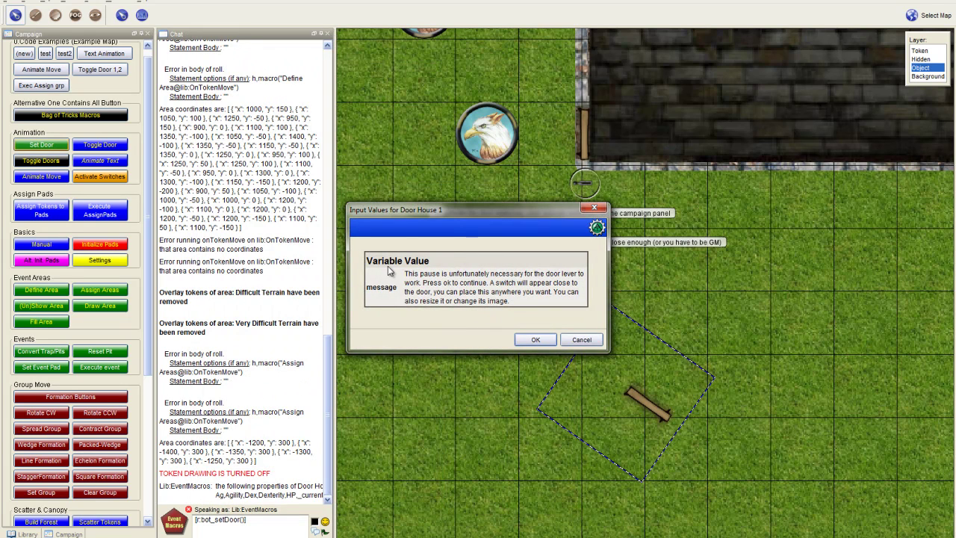
click(527, 341)
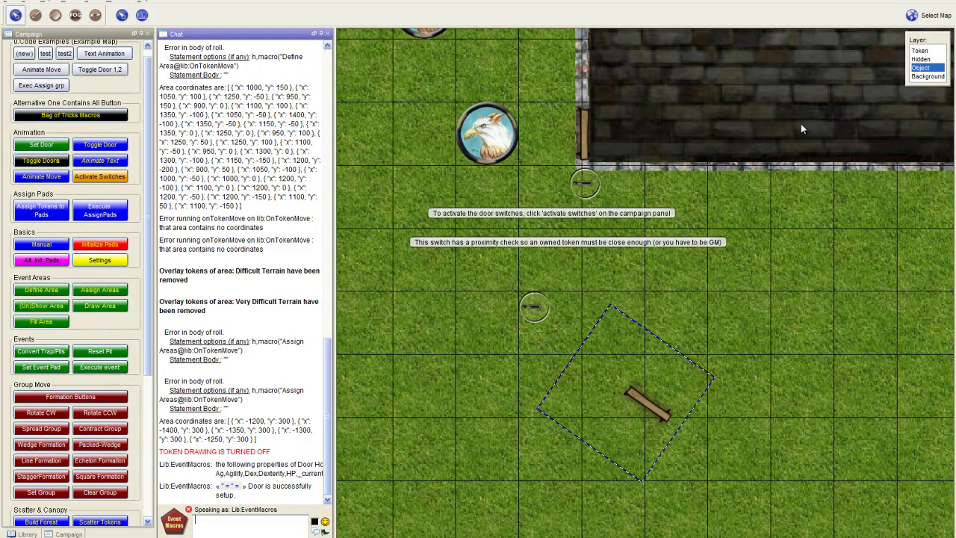
Step: View the new door lever's token properties on the Token layer and close them without changes
click(920, 50)
click(532, 307)
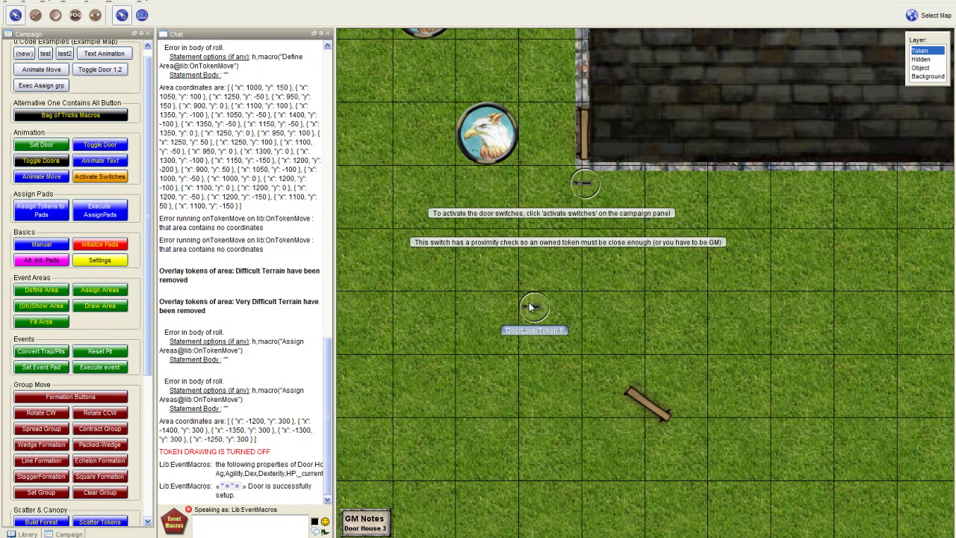
double_click(534, 307)
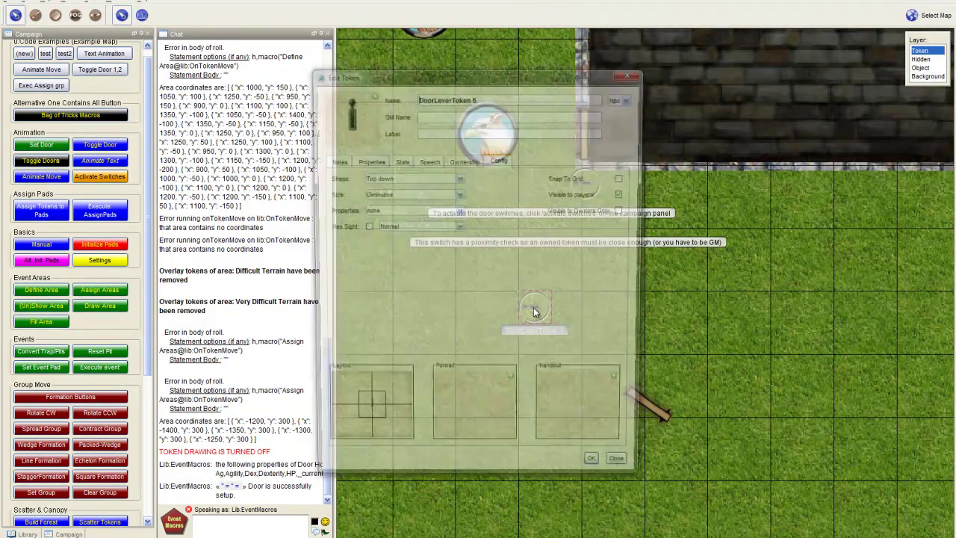
click(625, 472)
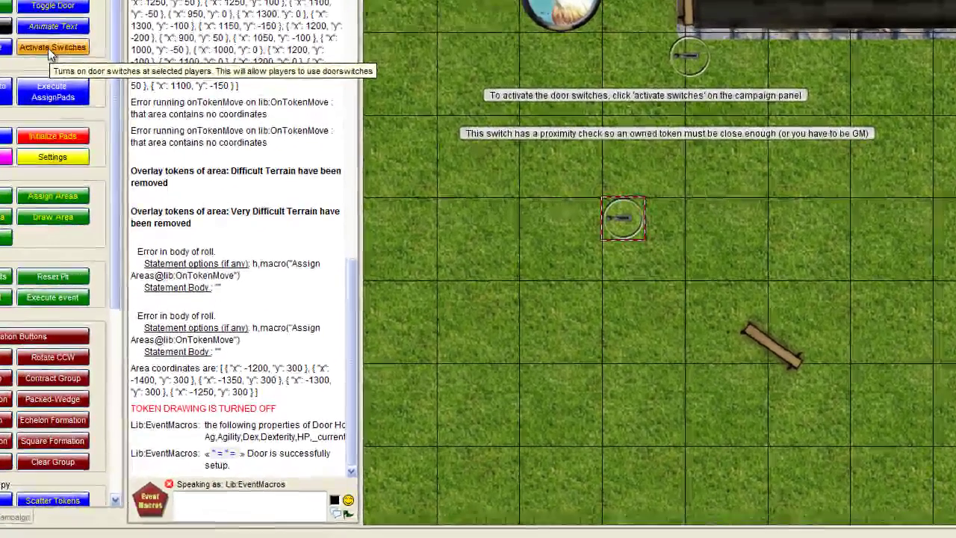
Step: Set the time lock delay for token buttons to 1000 ms in the Bag of Tricks settings
scroll(106, 178, up, 1)
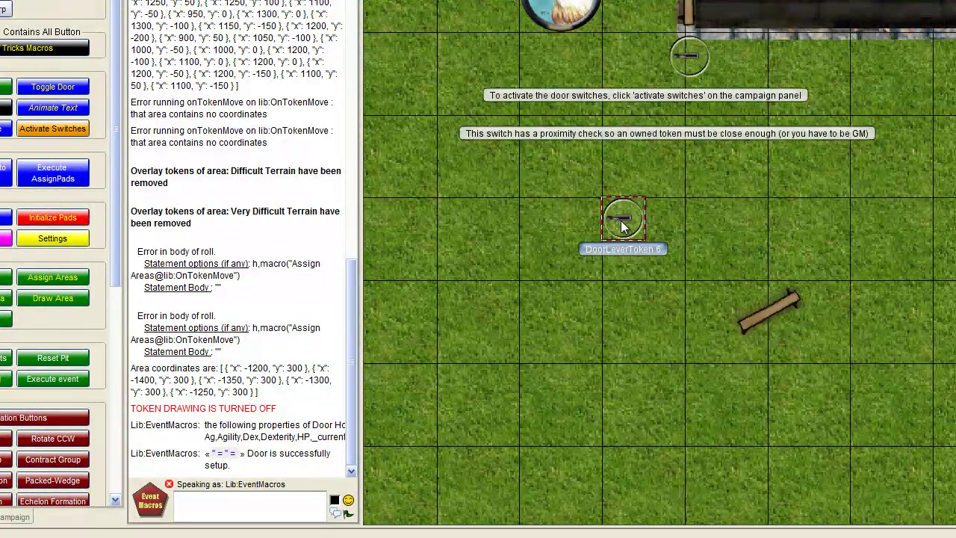
click(49, 239)
double_click(608, 308)
text(1000)
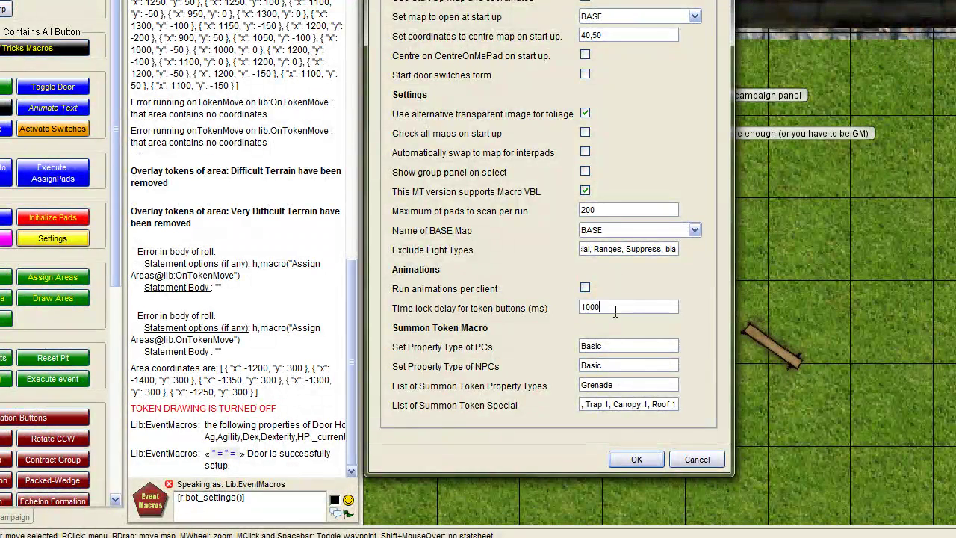
click(634, 459)
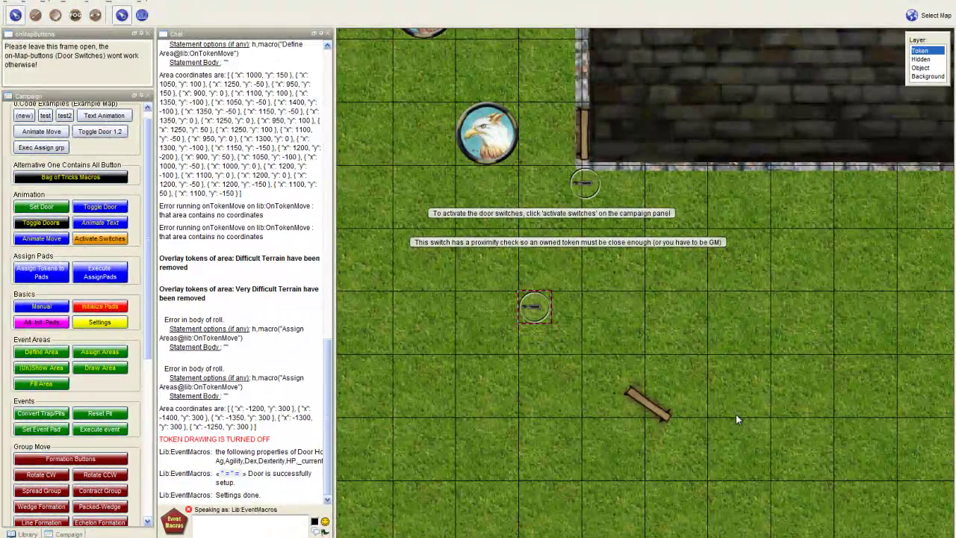
Step: Delete the new lever token and the copied door from the grass
key(Delete)
click(413, 305)
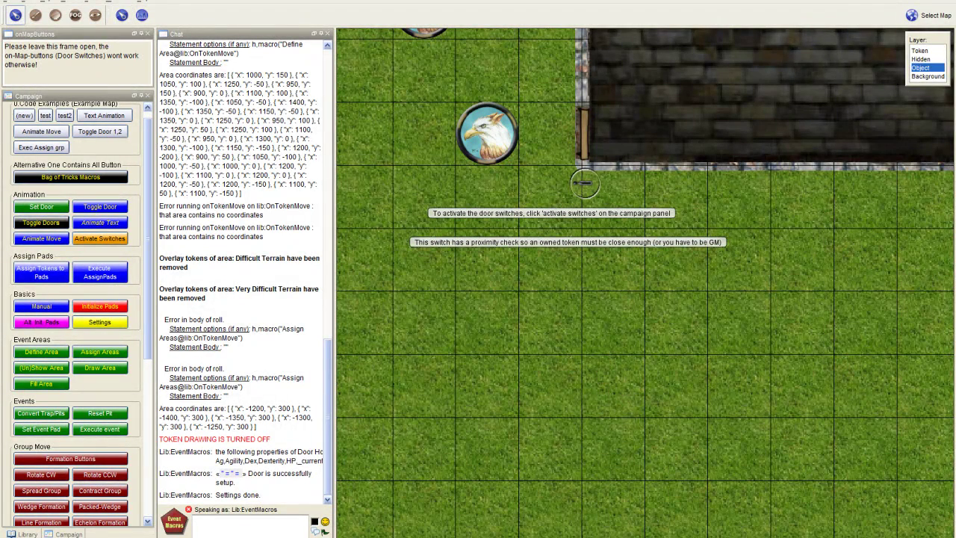
Step: On the Token layer, slide the double doors open, closed and open again using the lever on the roof
click(914, 51)
click(582, 179)
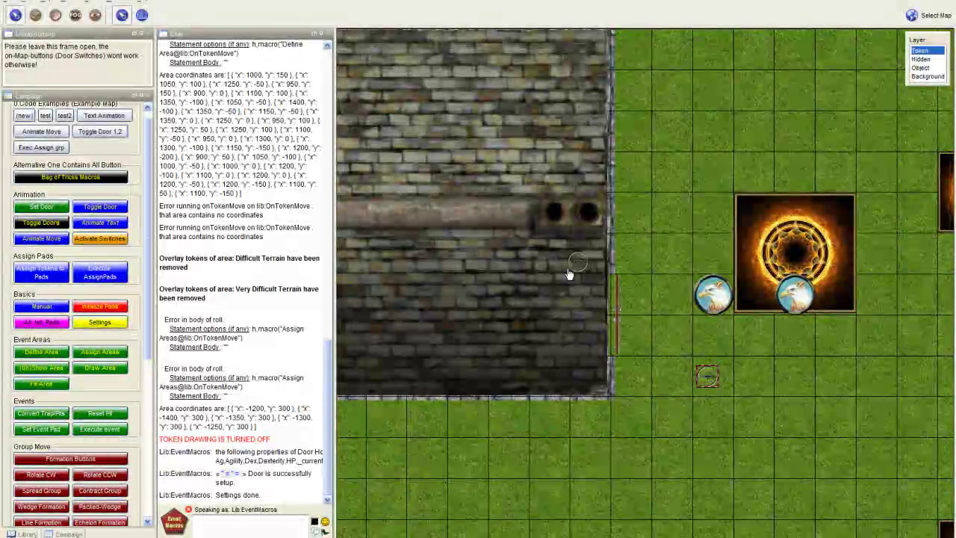
click(577, 264)
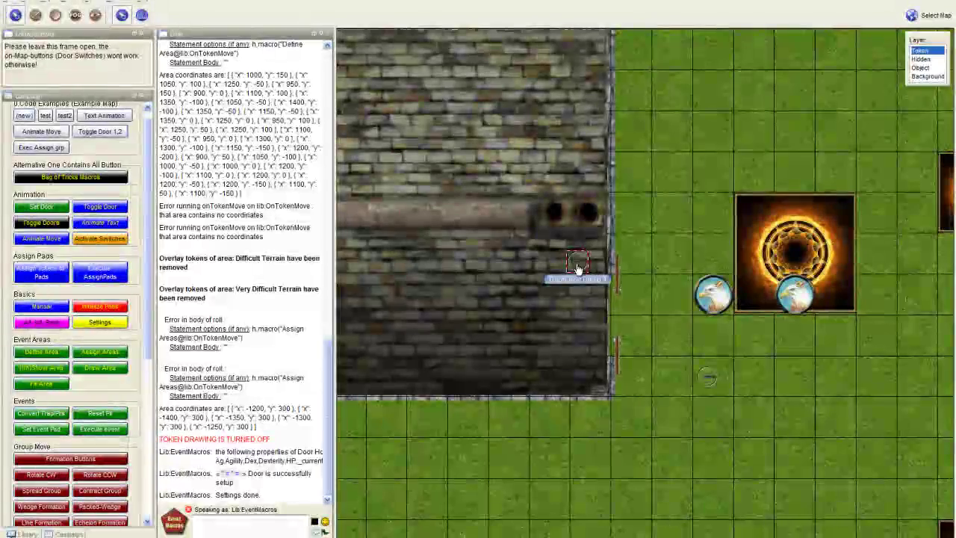
scroll(577, 269, up, 5)
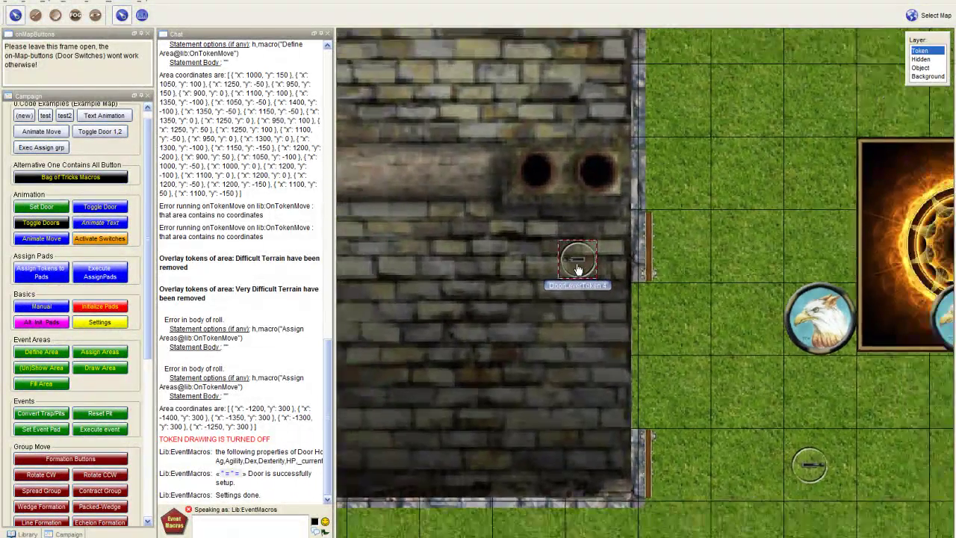
click(577, 269)
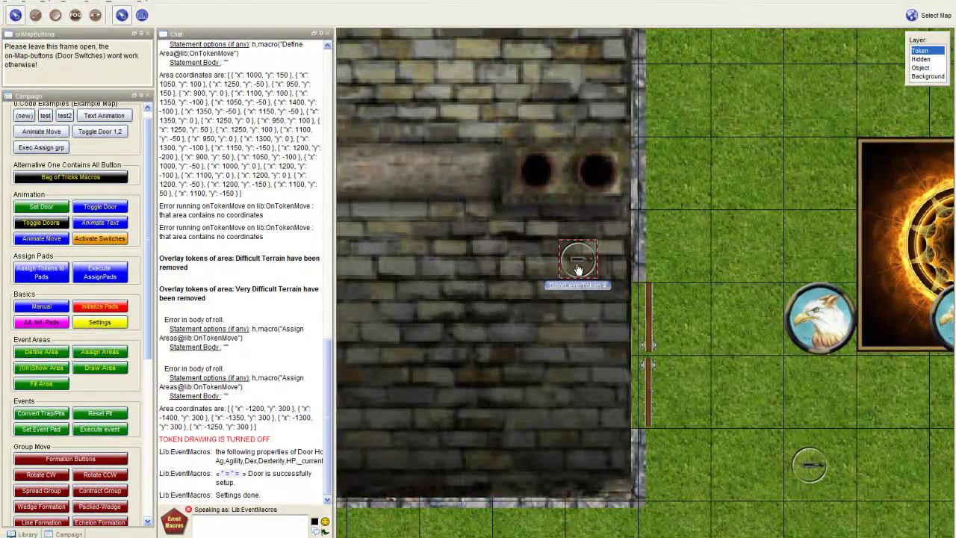
click(578, 268)
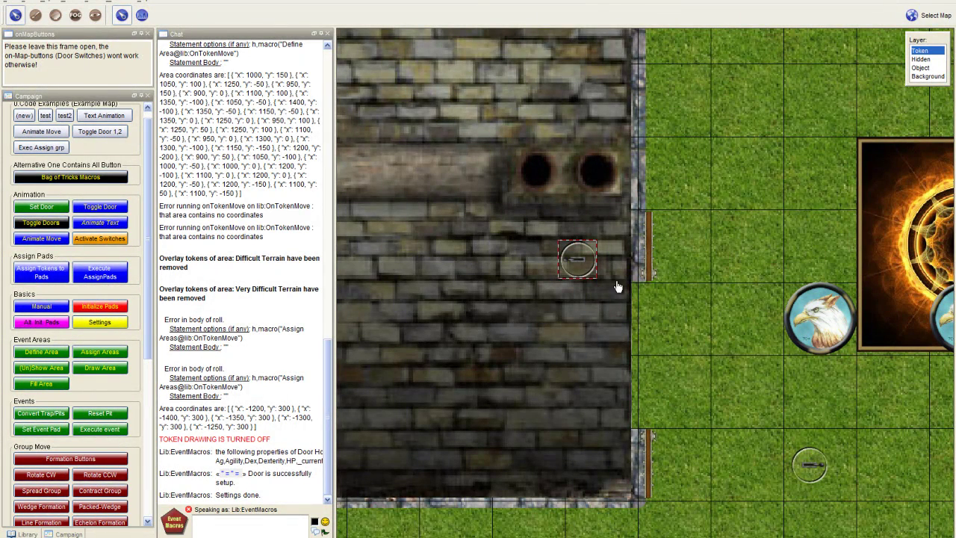
Step: Slide the double doors closed with the lever on the roof
click(650, 260)
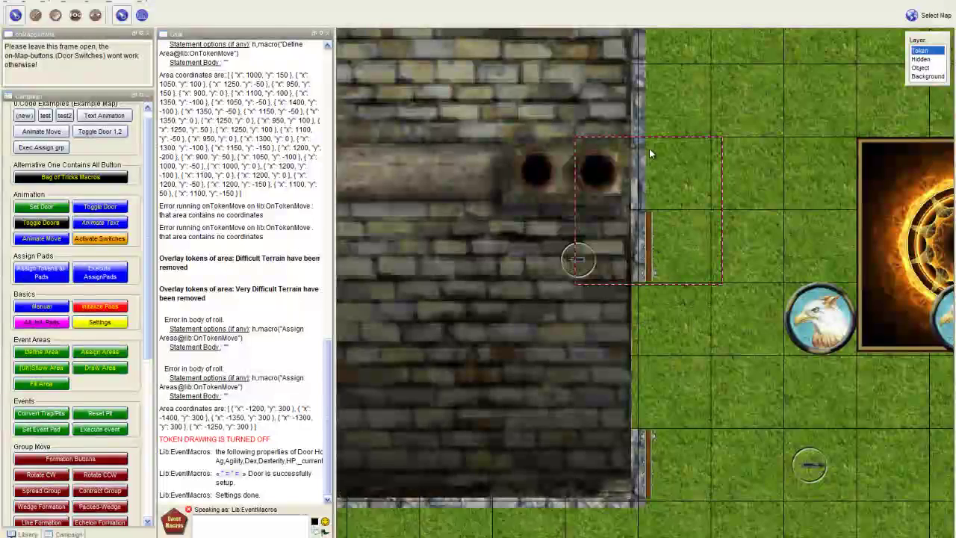
click(567, 266)
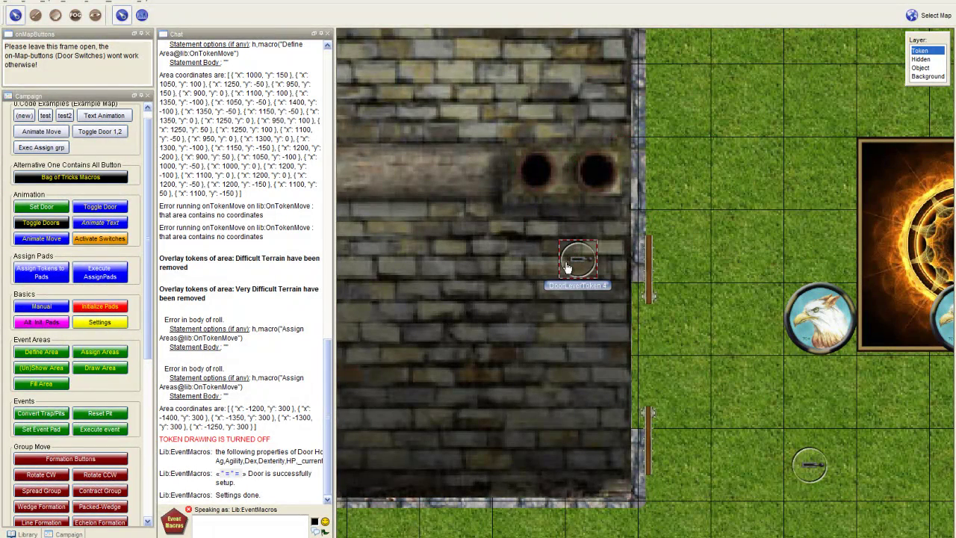
Step: Examine the properties of both double doors and check the name Door 3a in its token editor without changing it
click(650, 330)
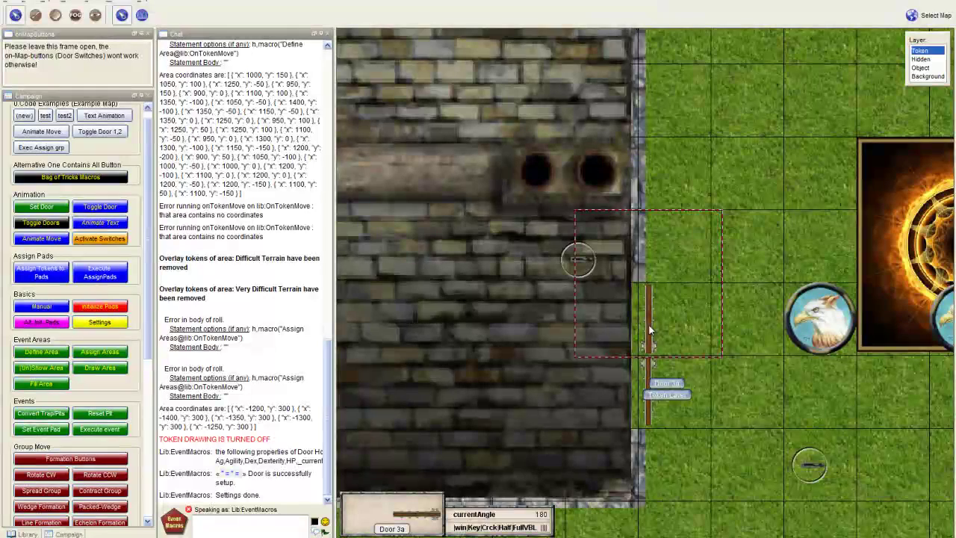
click(669, 402)
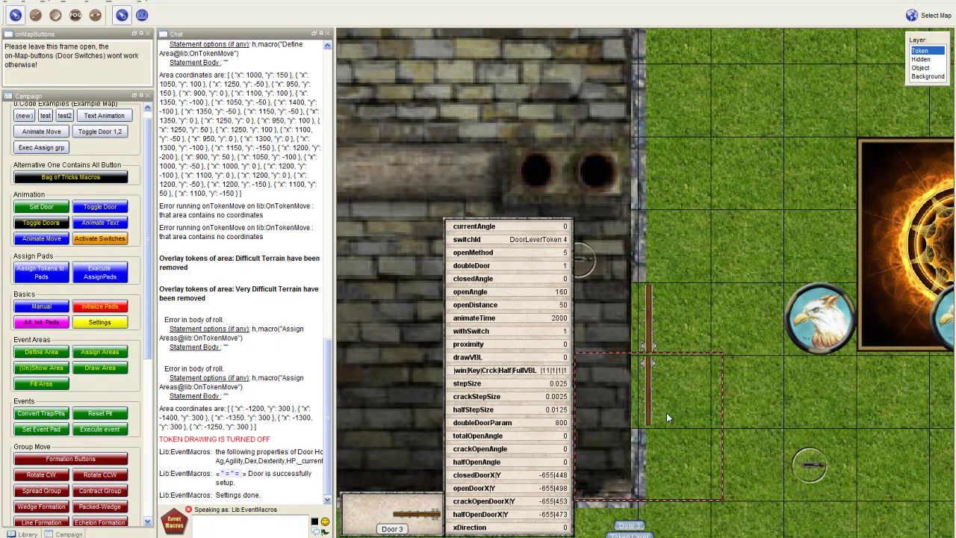
double_click(675, 336)
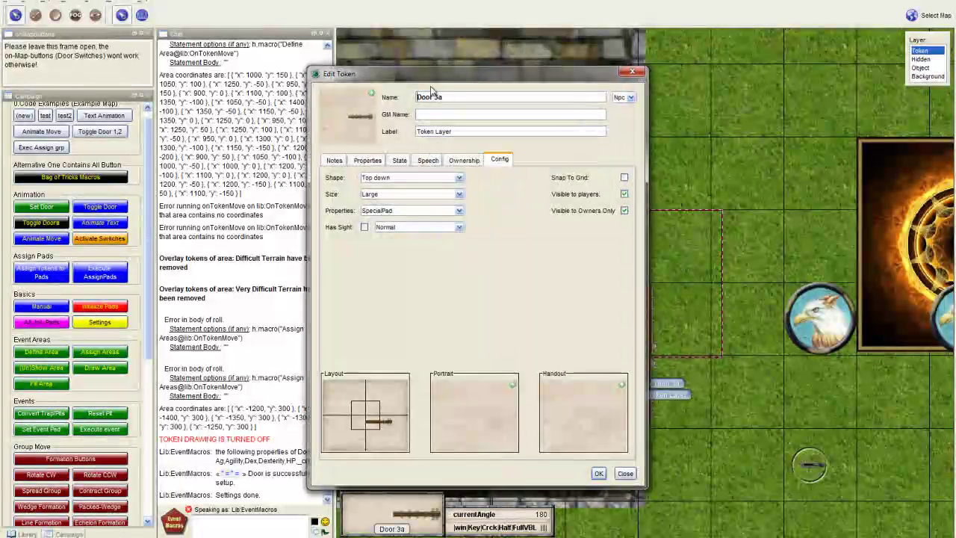
drag(445, 97, 439, 98)
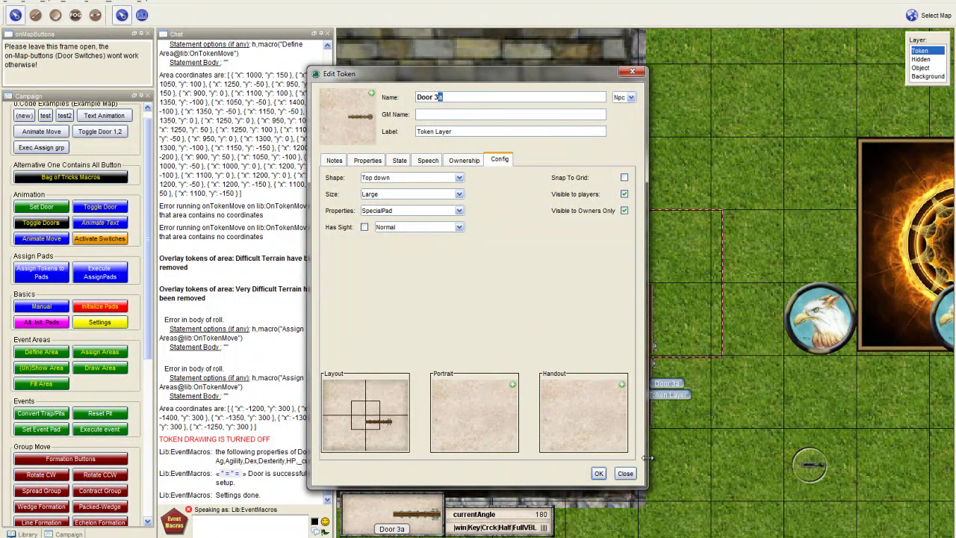
click(597, 473)
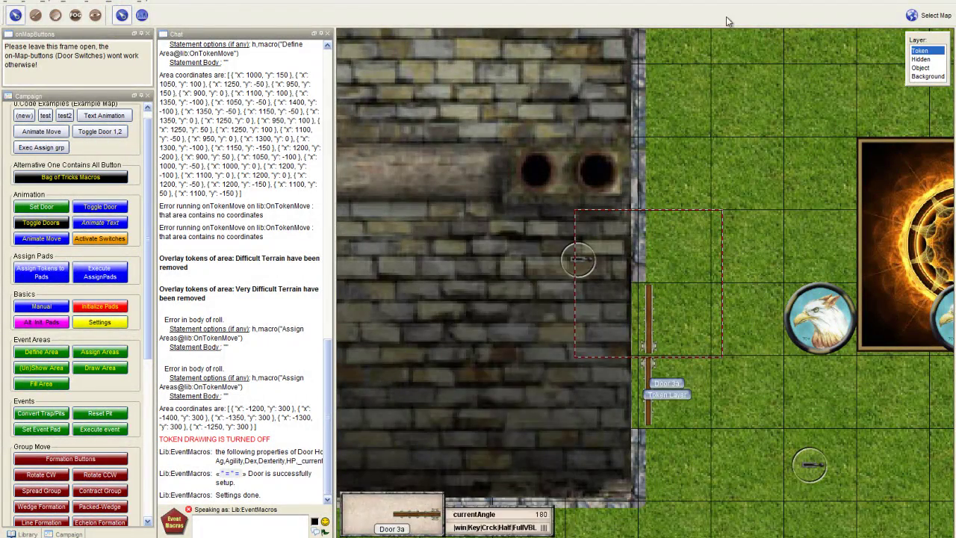
Step: Switch from the example map to the VBL map
scroll(708, 187, down, 2)
drag(485, 199, 634, 232)
scroll(634, 230, down, 1)
scroll(643, 208, down, 1)
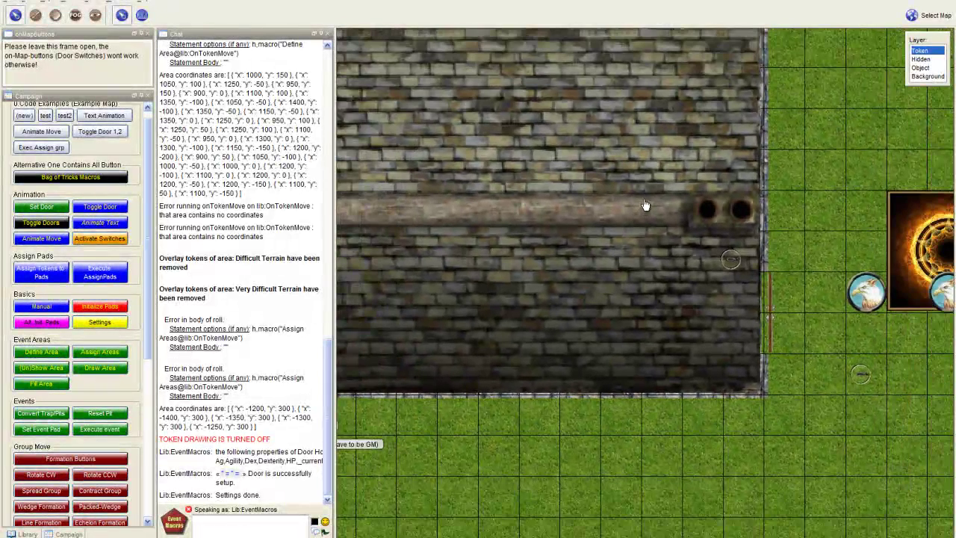
click(928, 14)
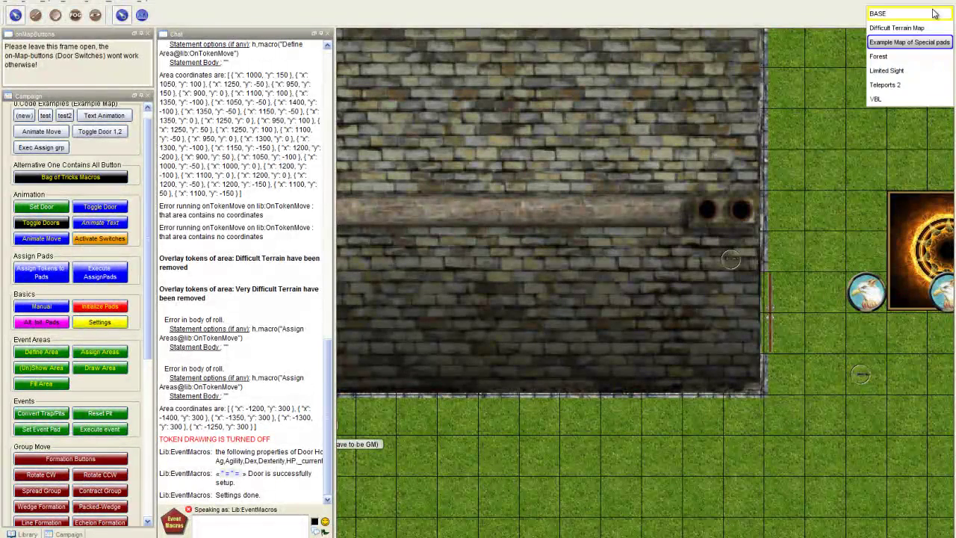
click(875, 98)
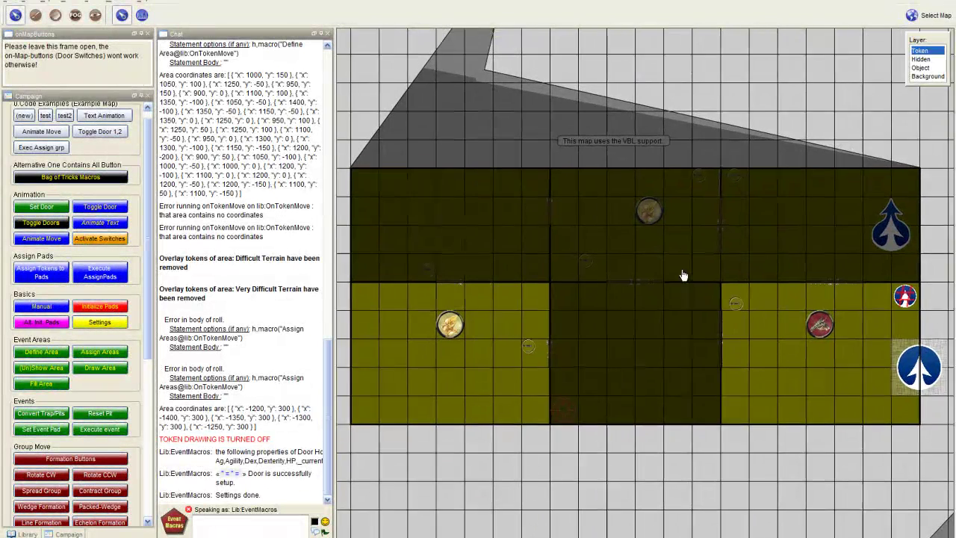
Step: Show the line of sight of the Dragon 1 token in its room
mouse_move(770, 289)
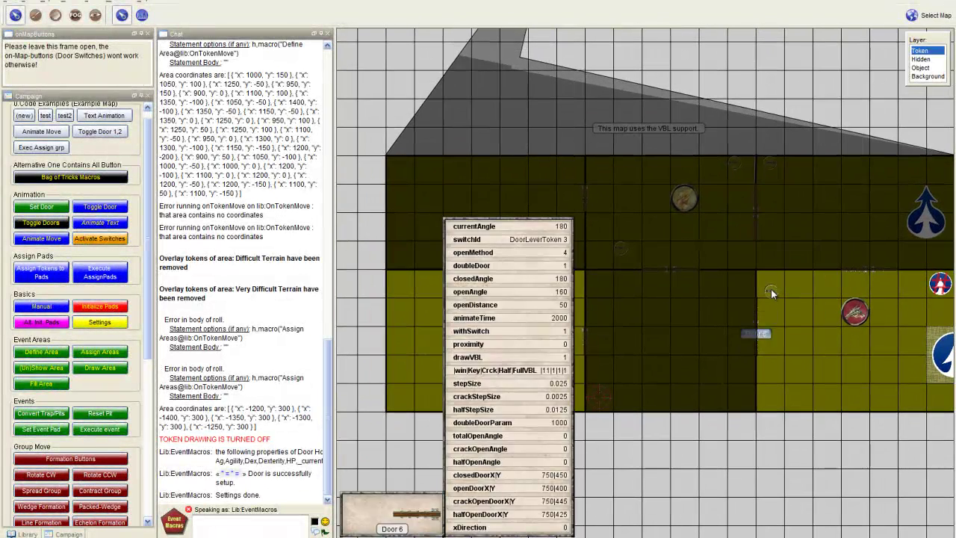
click(855, 312)
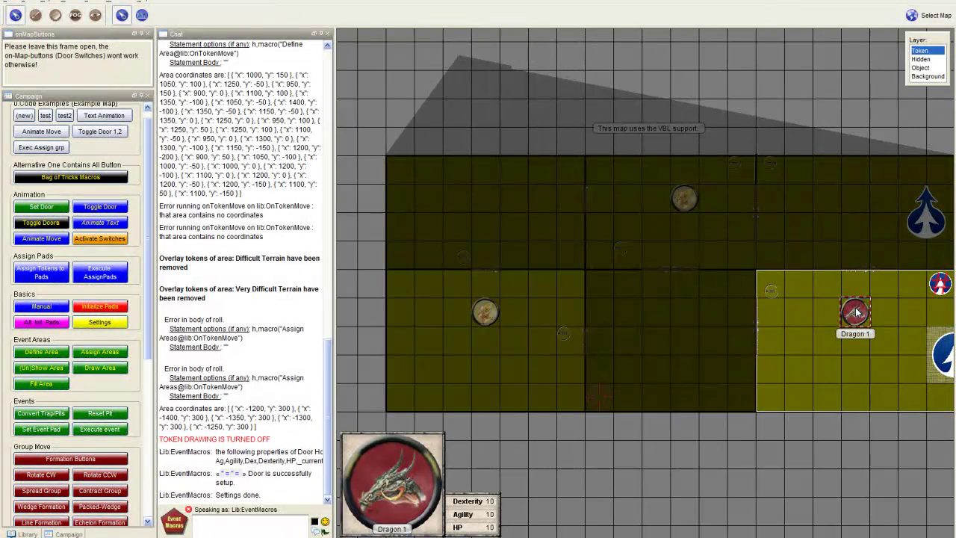
drag(810, 316, 692, 335)
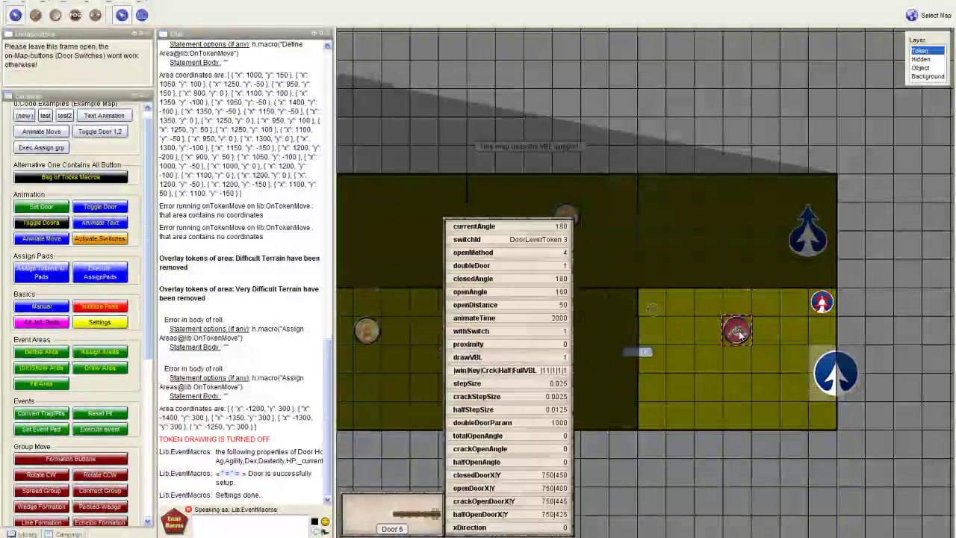
Step: View the peeking and opening options of Door 6's lever and cancel without choosing one
click(637, 333)
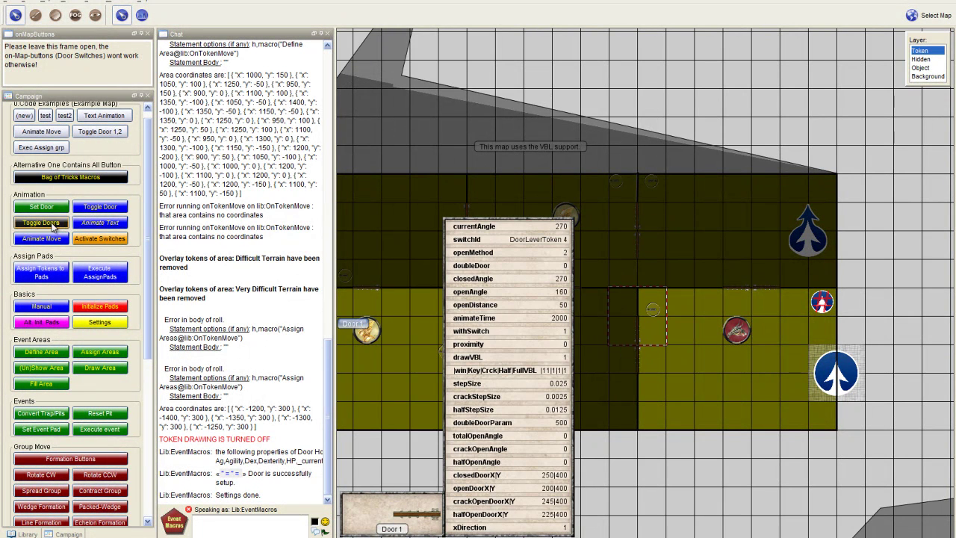
click(98, 207)
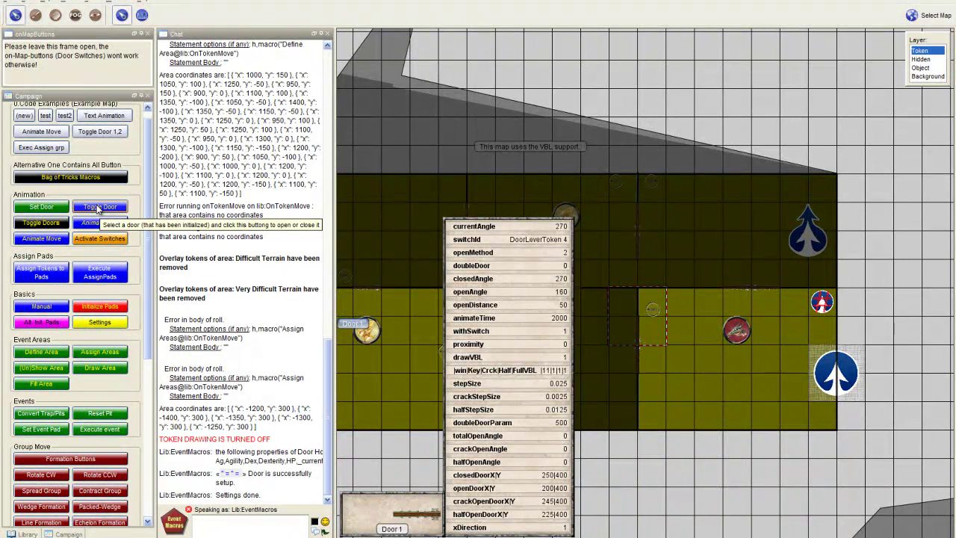
click(654, 309)
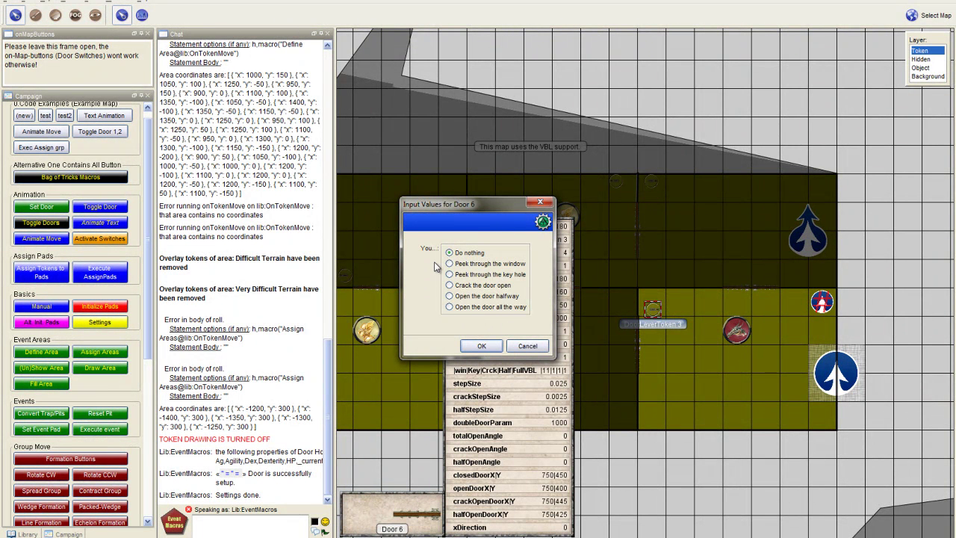
click(527, 346)
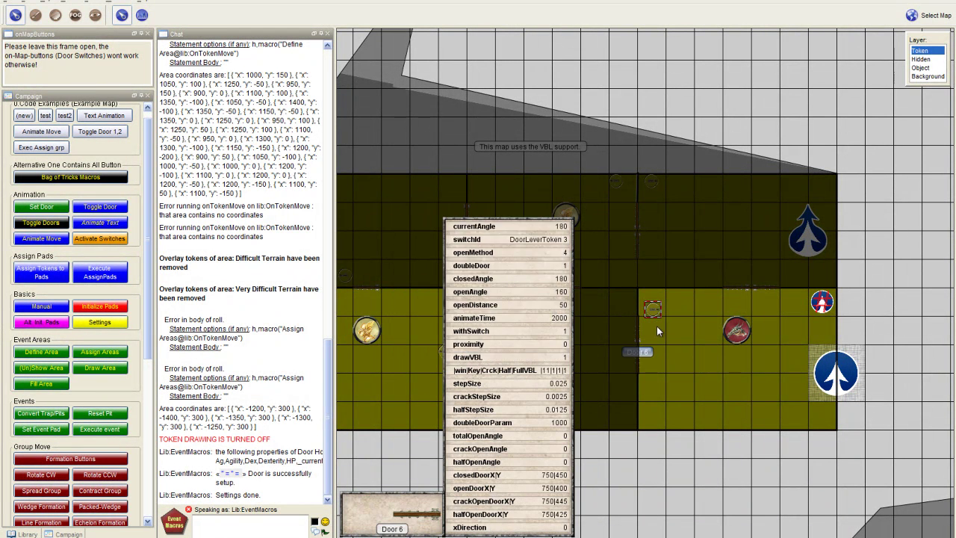
Step: Review Door 6's Set Door configuration, including its VBL options
click(637, 331)
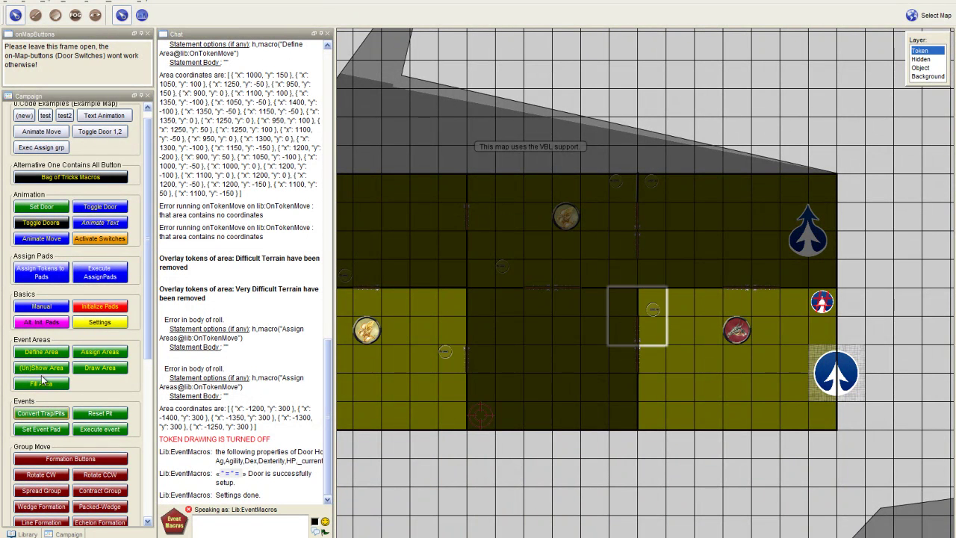
click(44, 207)
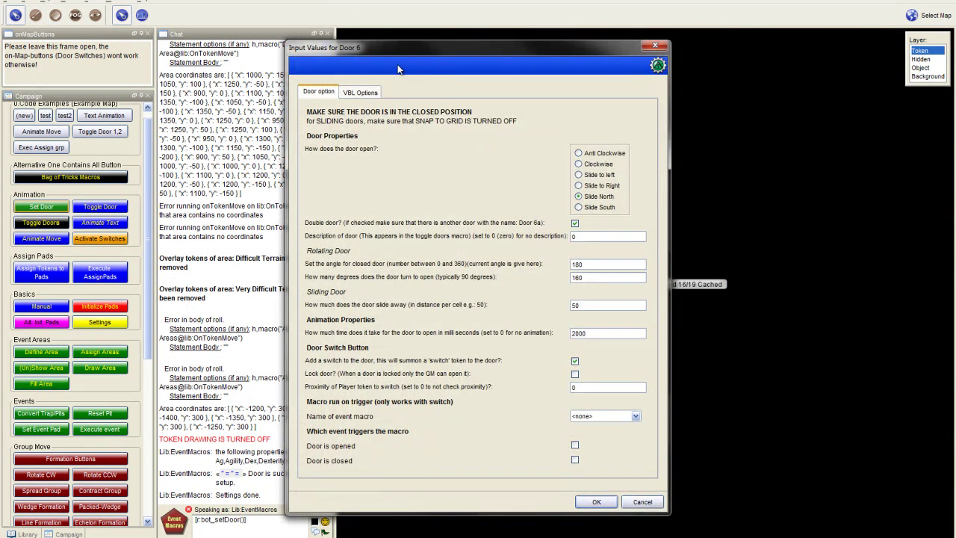
click(357, 92)
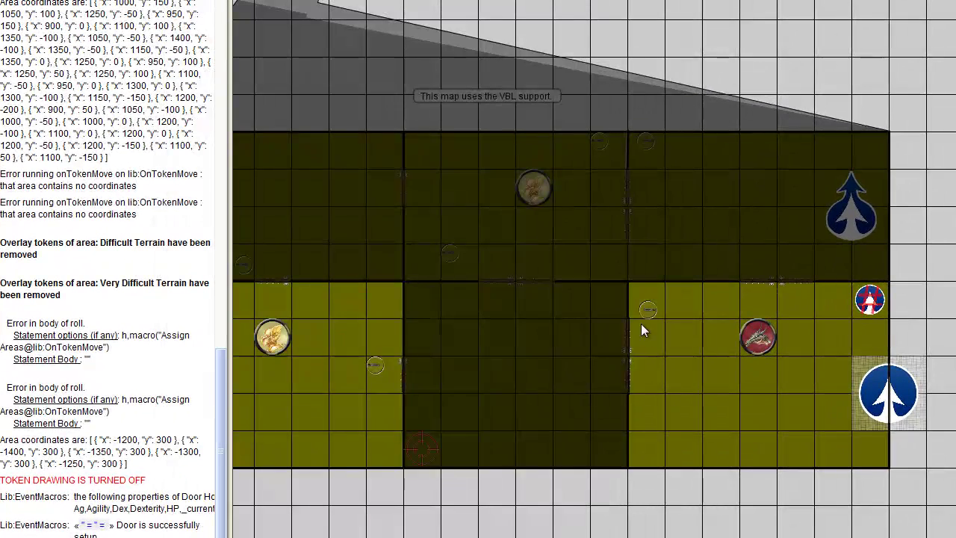
Step: Peek through Door 6's window using its lever and move Dragon 1 two cells closer to the door
click(645, 312)
click(382, 249)
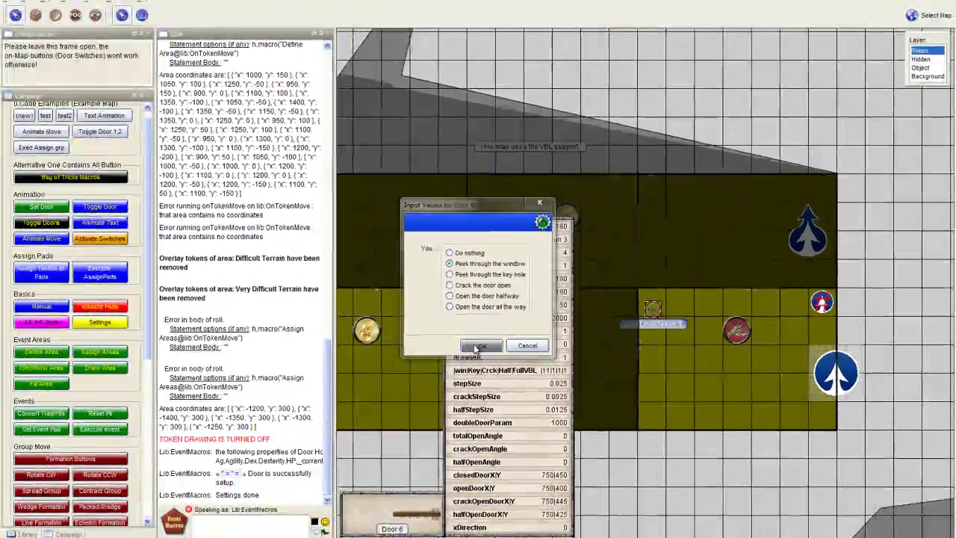
click(436, 355)
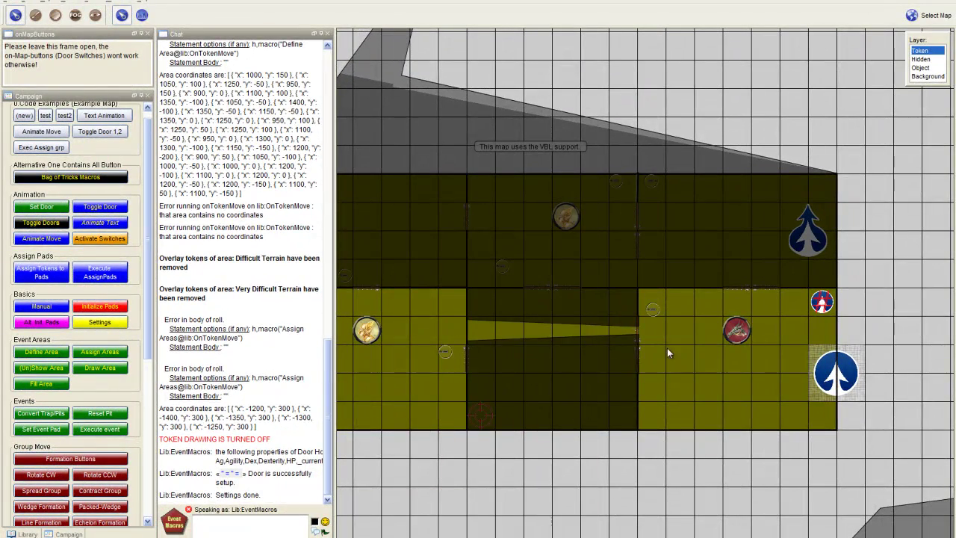
drag(736, 331, 702, 331)
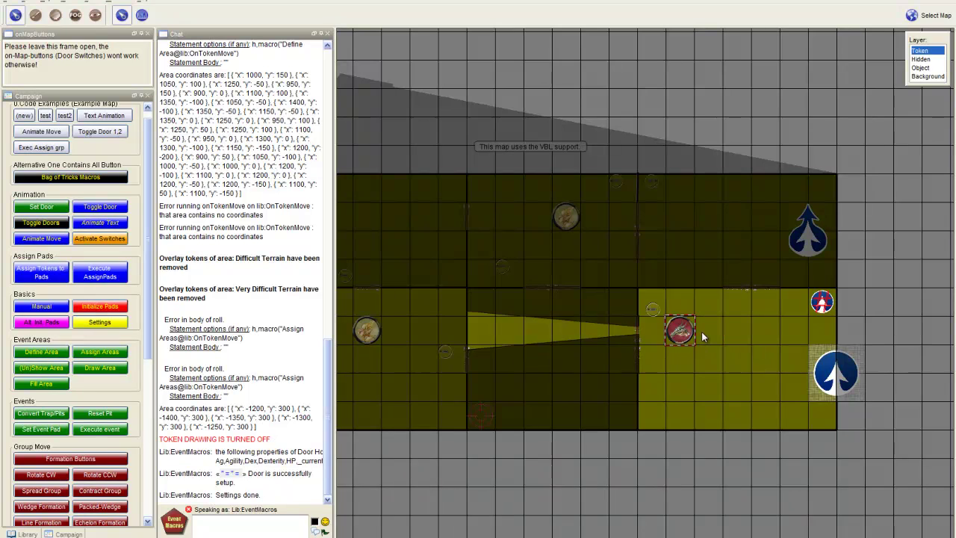
Step: Peek through Door 6's key hole using its lever and inspect the door up close
mouse_move(652, 314)
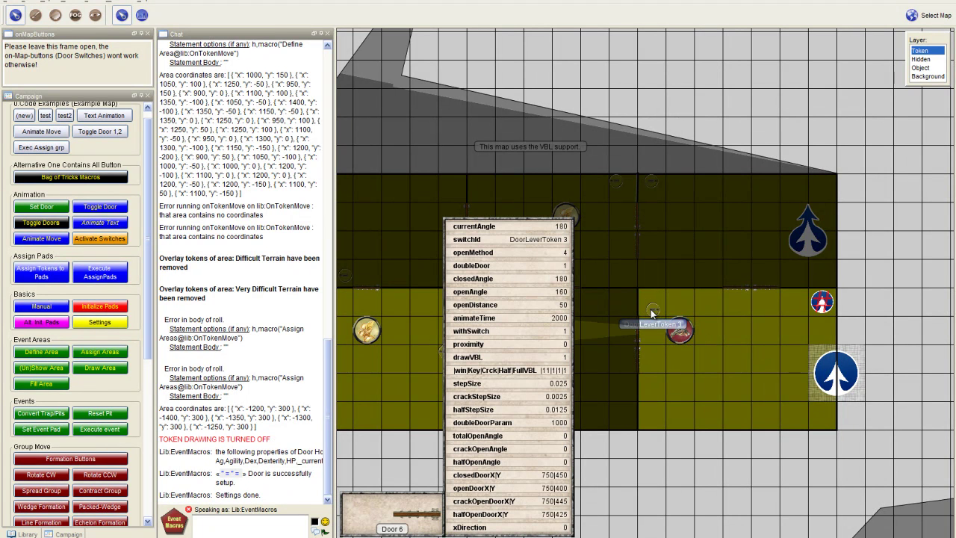
click(650, 309)
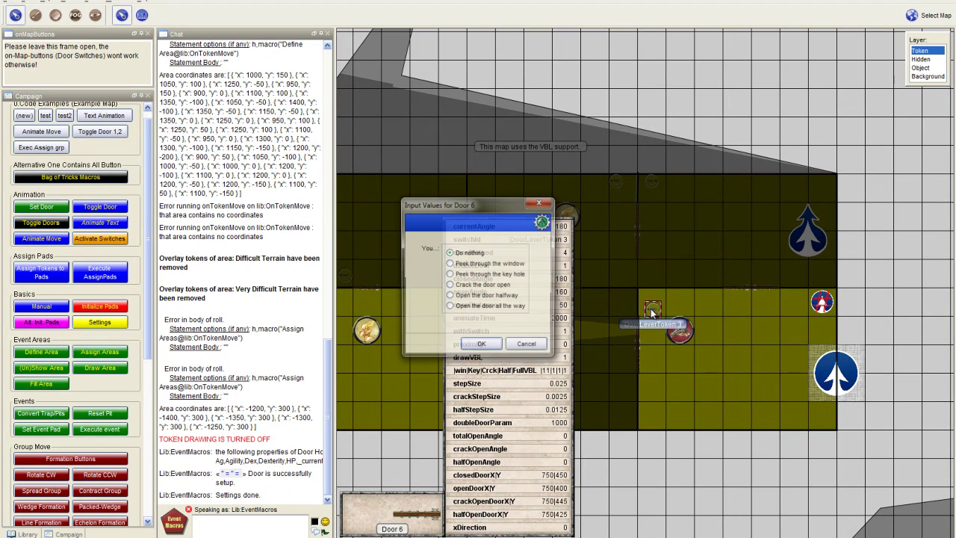
click(449, 274)
click(481, 346)
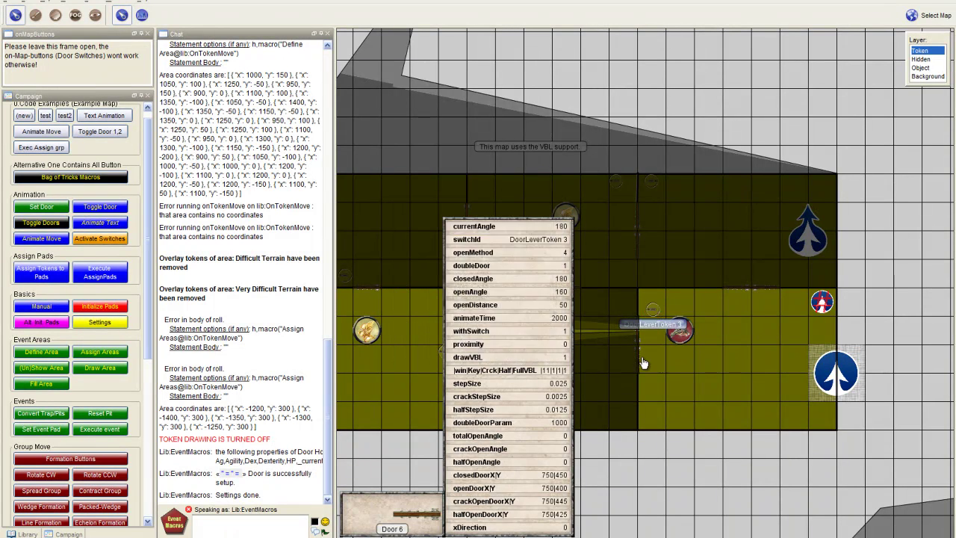
mouse_move(646, 341)
mouse_move(678, 336)
scroll(640, 326, up, 5)
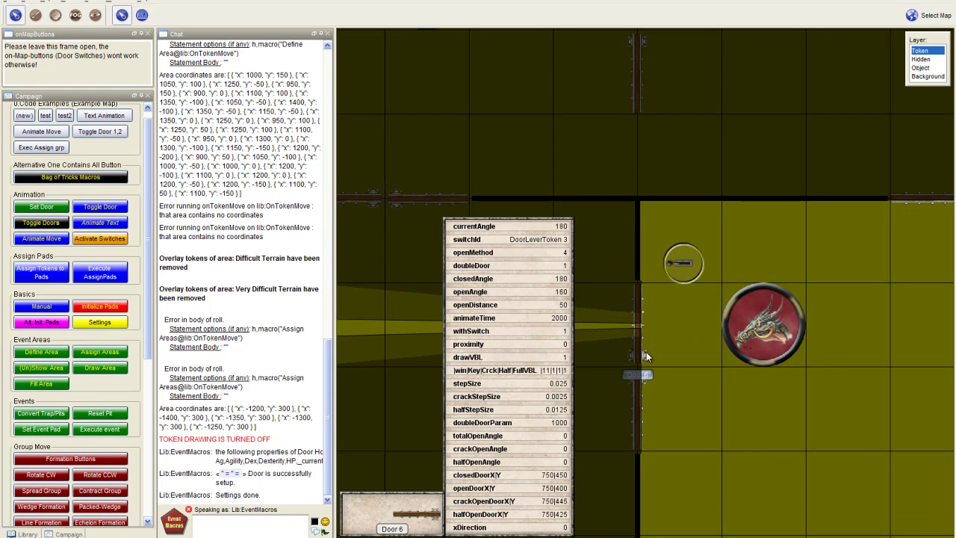
Step: Crack Door 6 open with its lever and close it again
click(684, 265)
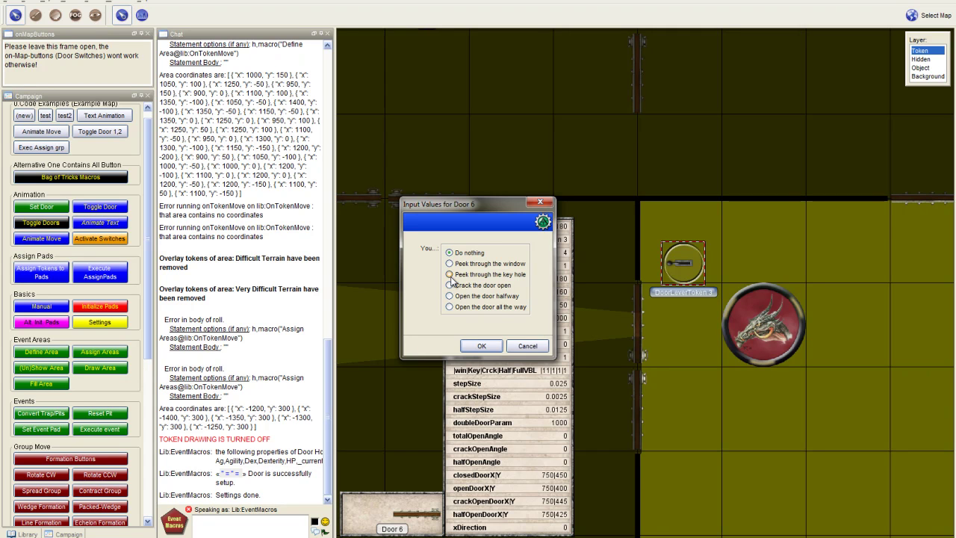
click(450, 285)
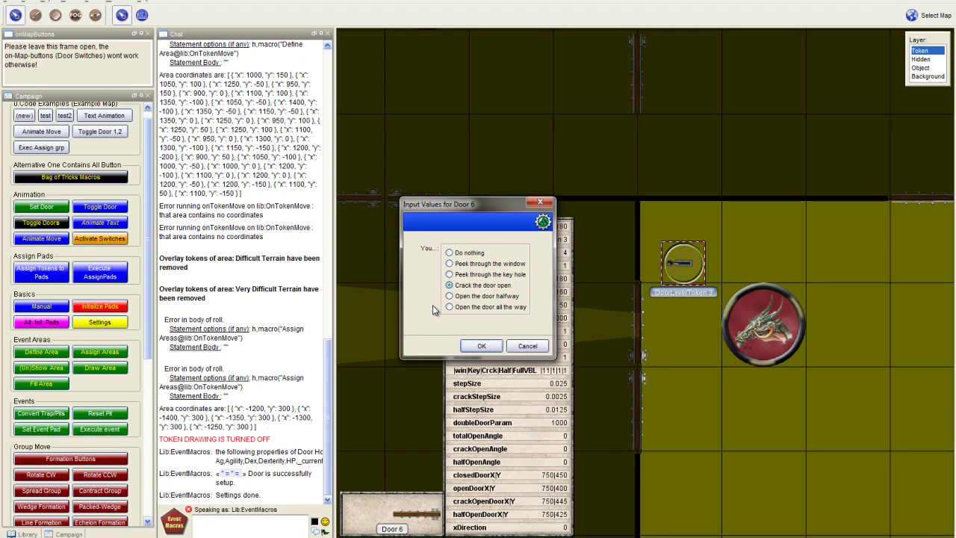
click(480, 345)
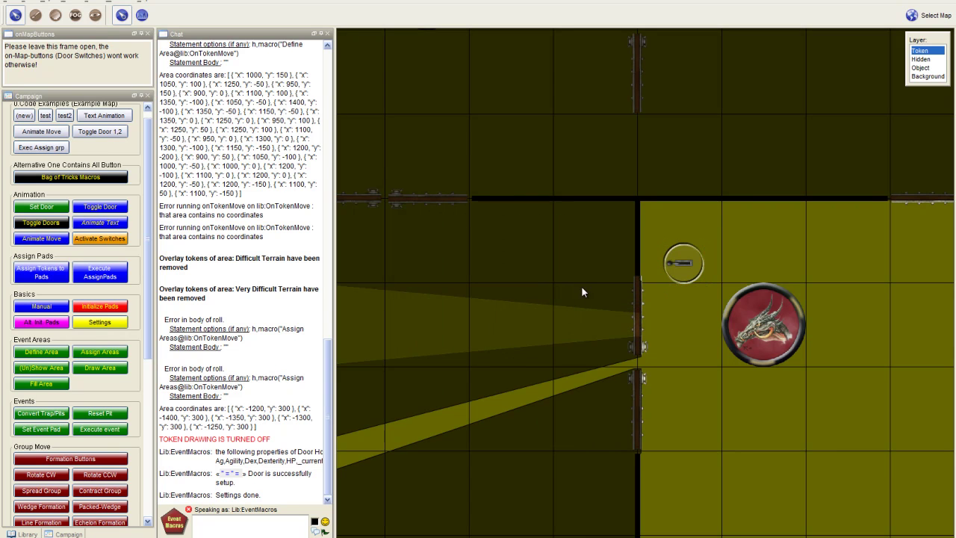
drag(509, 329, 616, 304)
scroll(616, 305, down, 3)
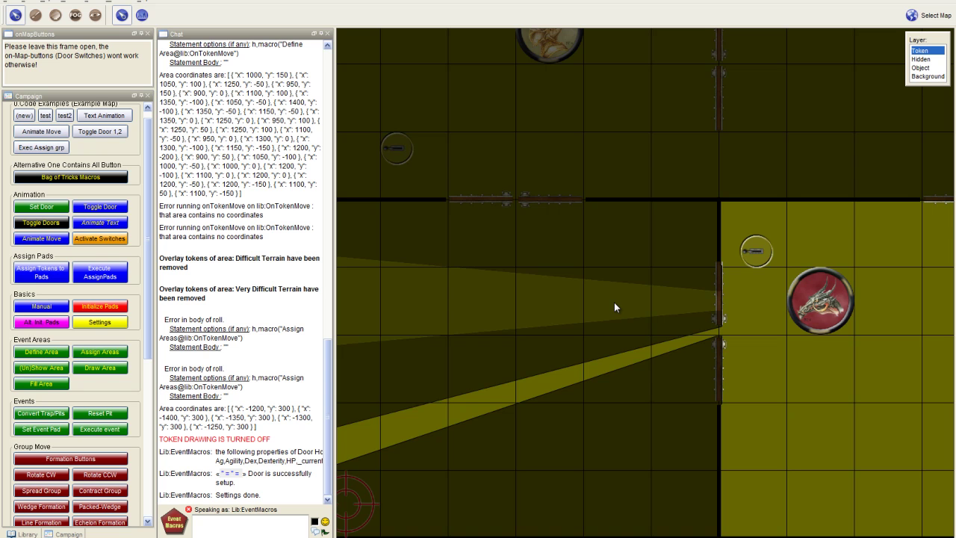
click(755, 251)
click(597, 245)
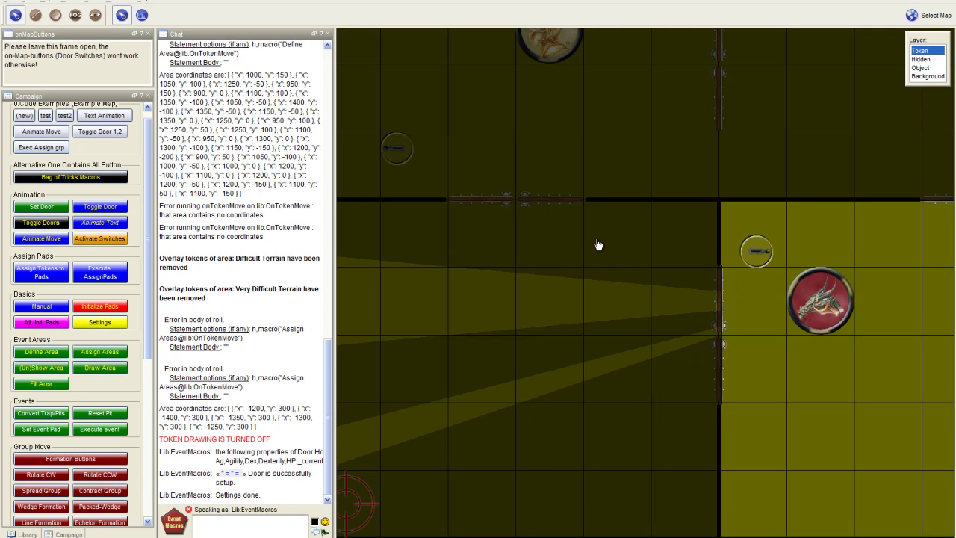
Step: Open Door 6 halfway using its lever
mouse_move(698, 265)
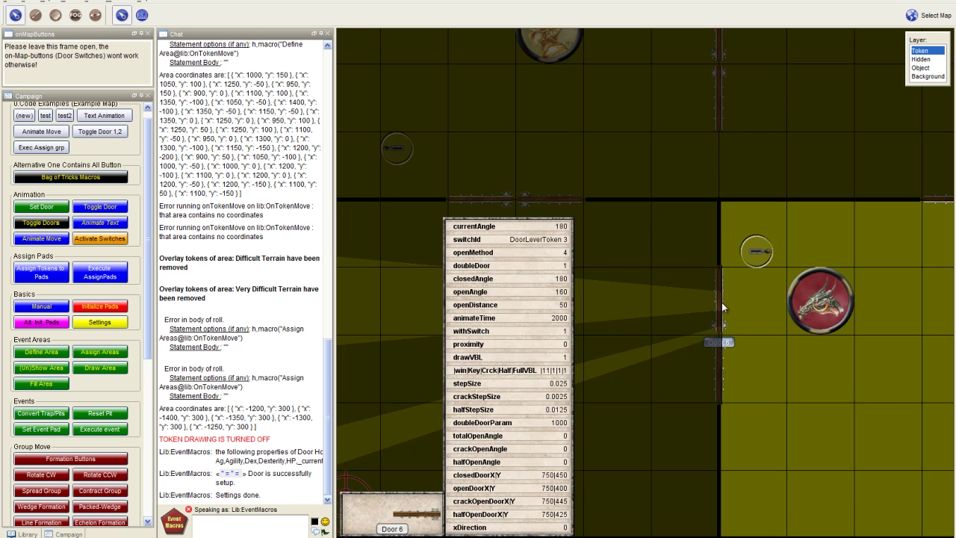
click(756, 250)
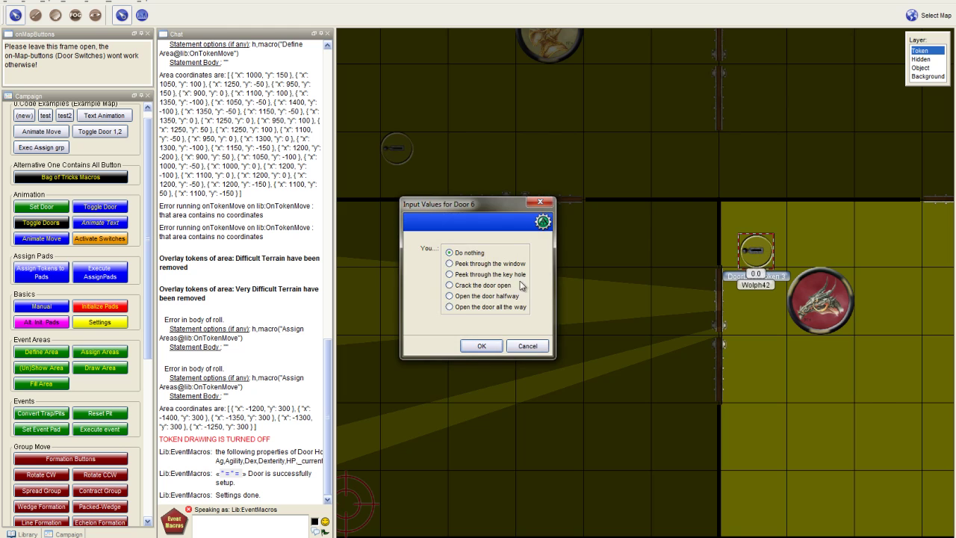
click(449, 295)
click(484, 349)
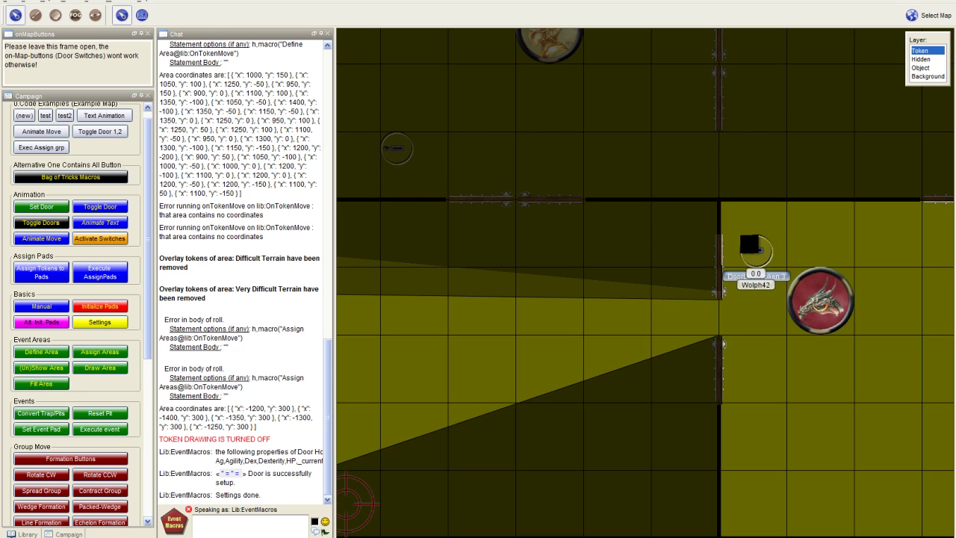
Step: Close Door 6 with its lever, and use the lever again to open the door all the way
drag(751, 249, 756, 251)
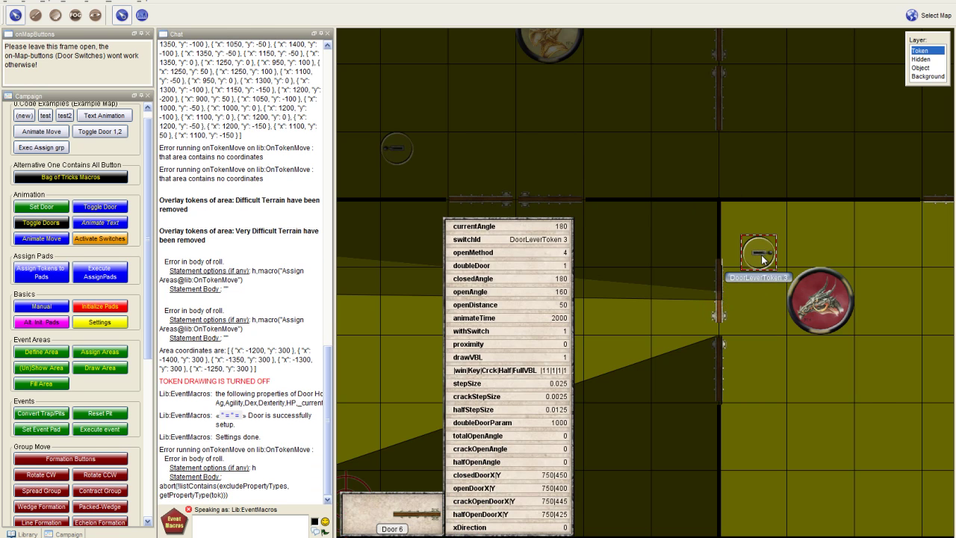
click(762, 257)
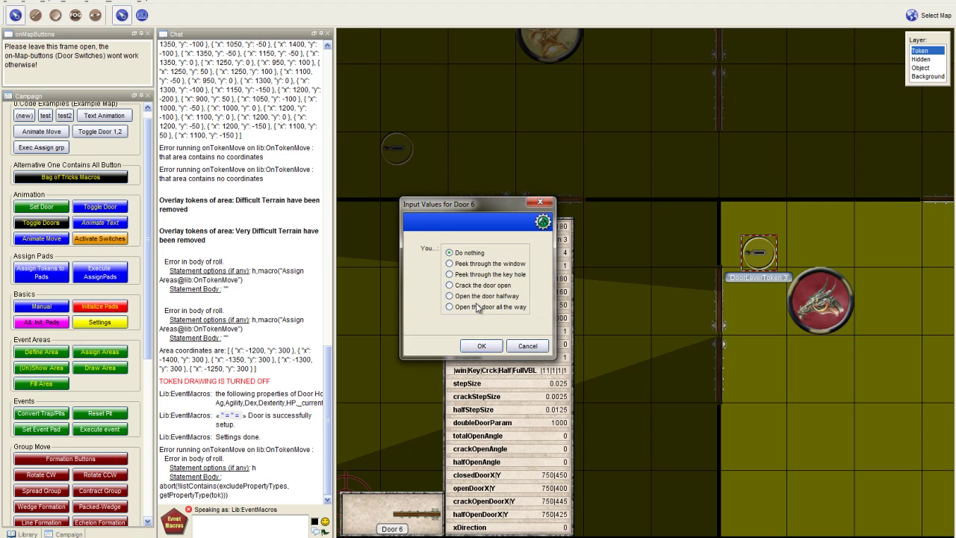
click(473, 349)
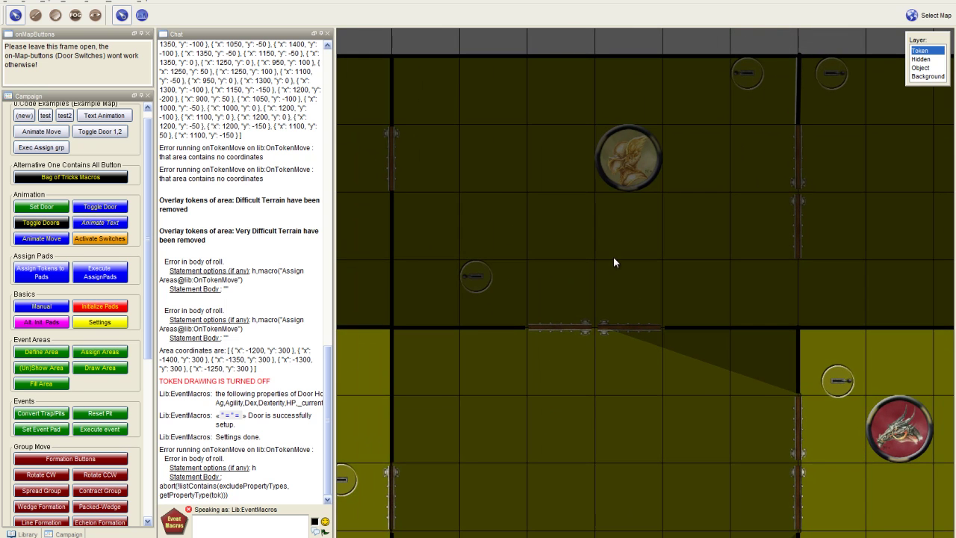
Step: Set the Hero token's type to PC in its token settings
click(622, 156)
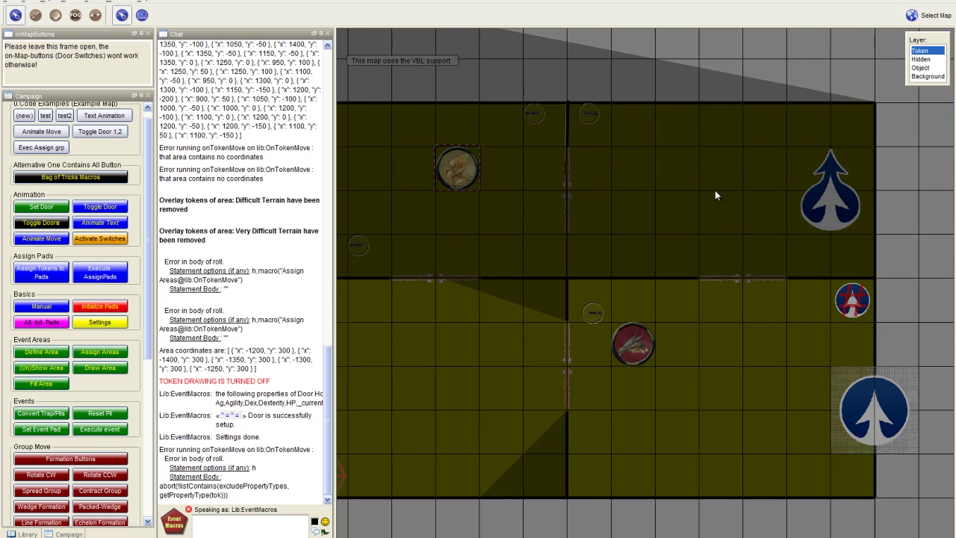
double_click(507, 165)
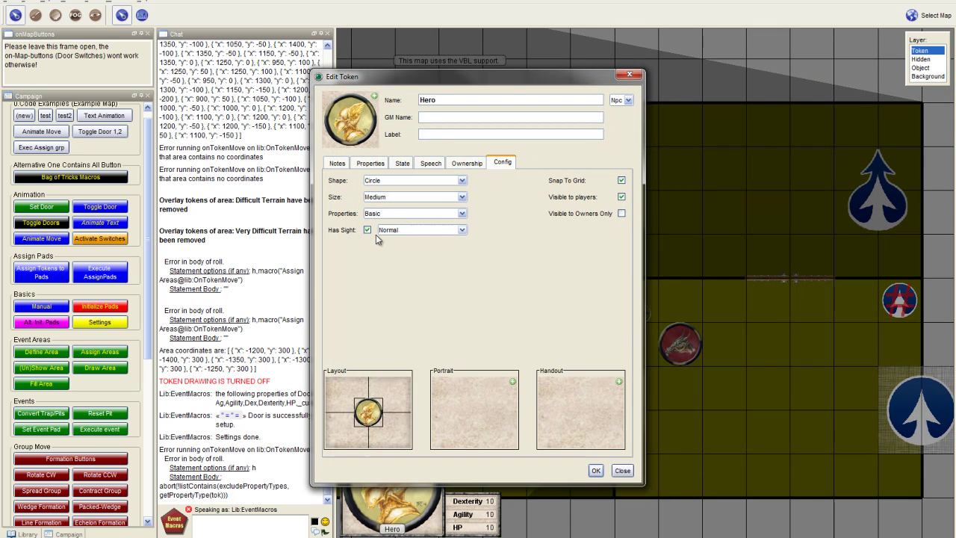
click(627, 100)
click(620, 108)
click(627, 100)
click(619, 112)
click(596, 469)
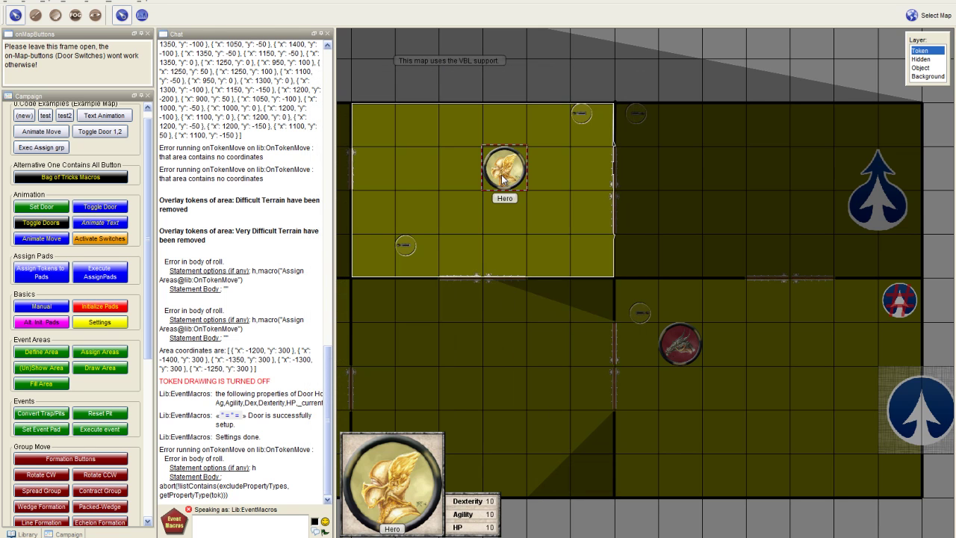
Step: Open Door 5 all the way using its lever and move the Hero token one cell diagonally towards the doorway
click(583, 115)
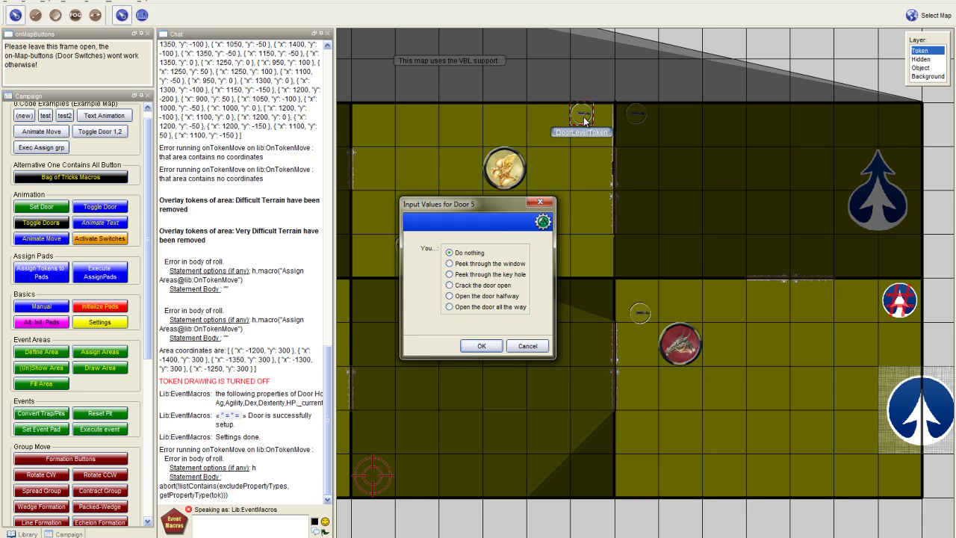
click(480, 347)
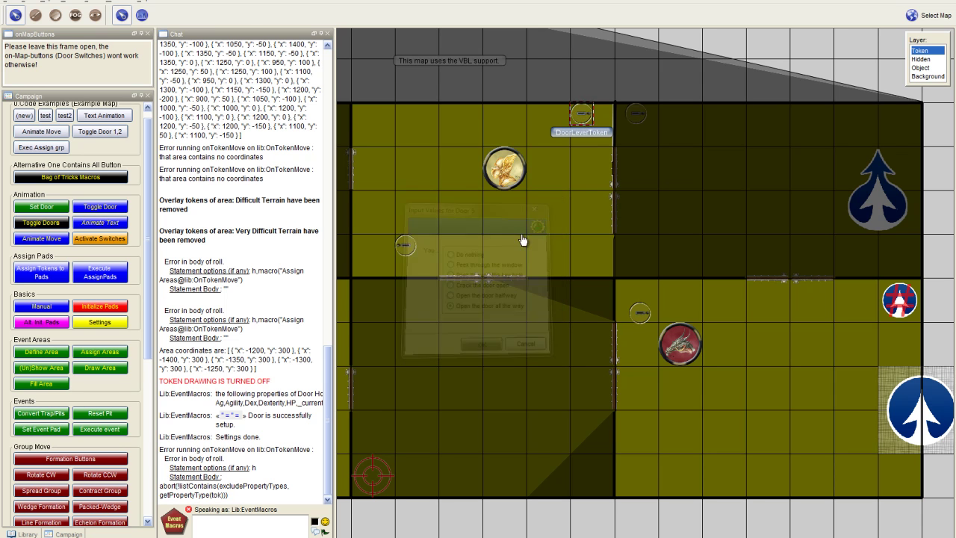
mouse_move(504, 173)
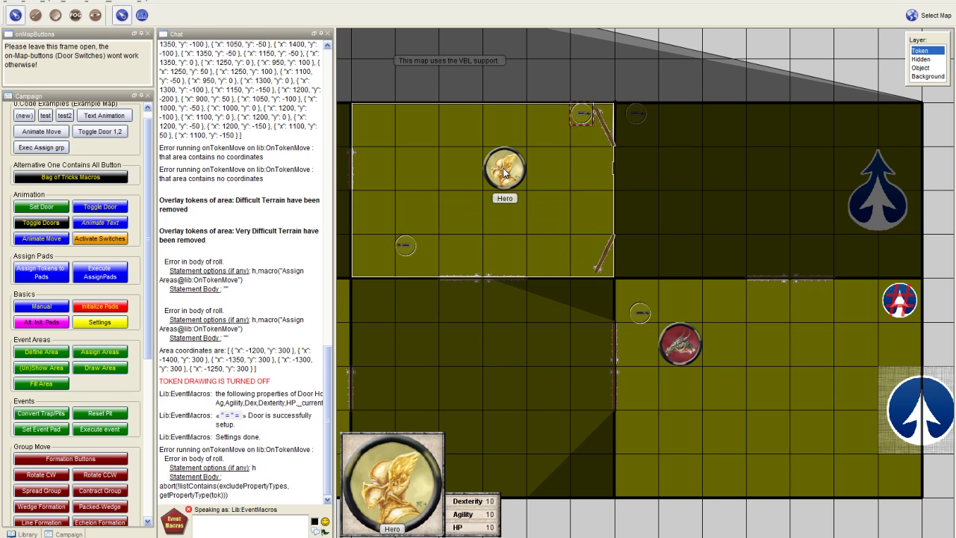
drag(505, 172, 550, 212)
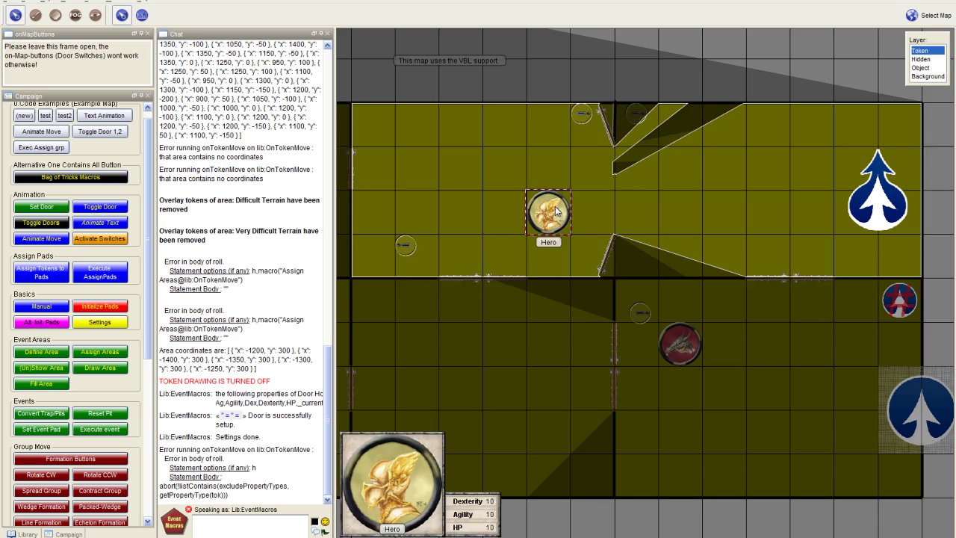
Step: Close Door 5 with its lever and reopen it halfway, keeping the Hero token in its cell
click(581, 118)
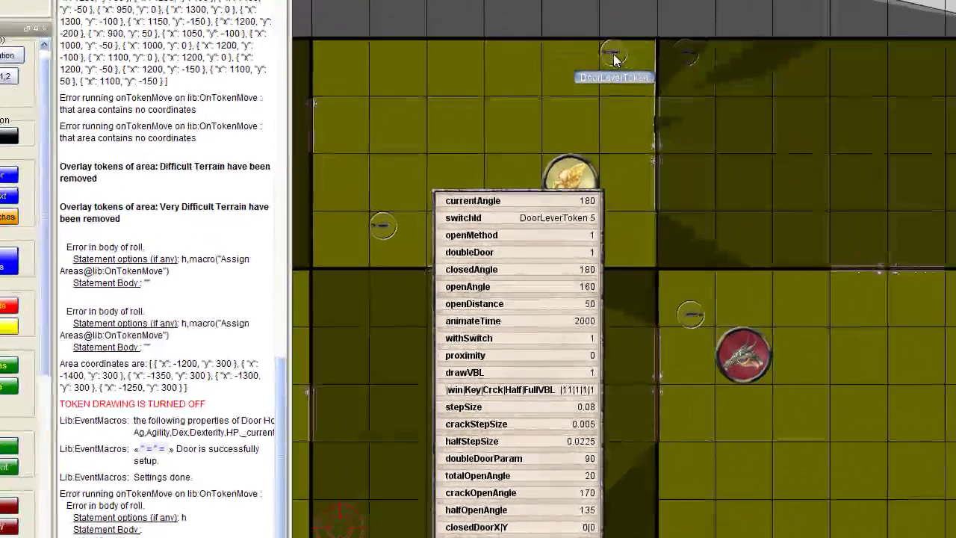
click(606, 78)
click(466, 292)
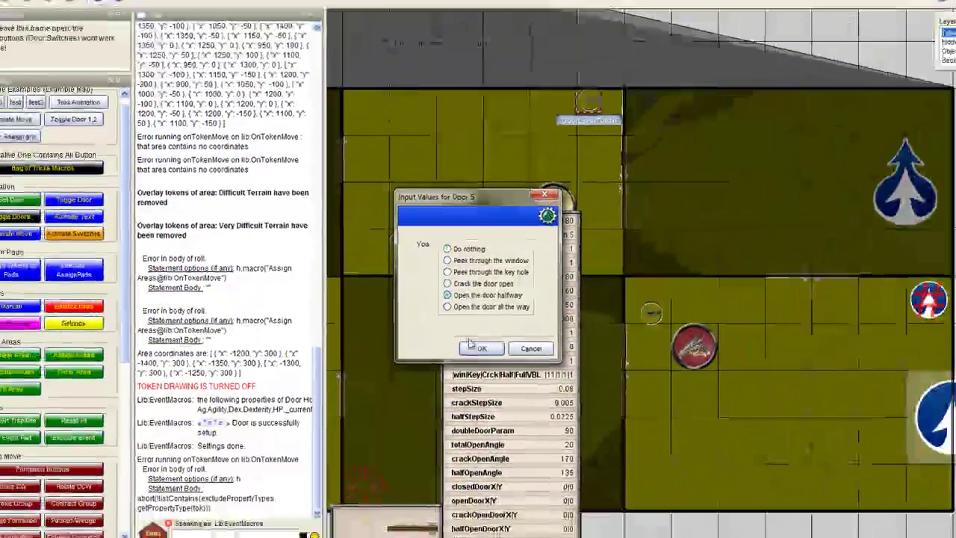
click(477, 357)
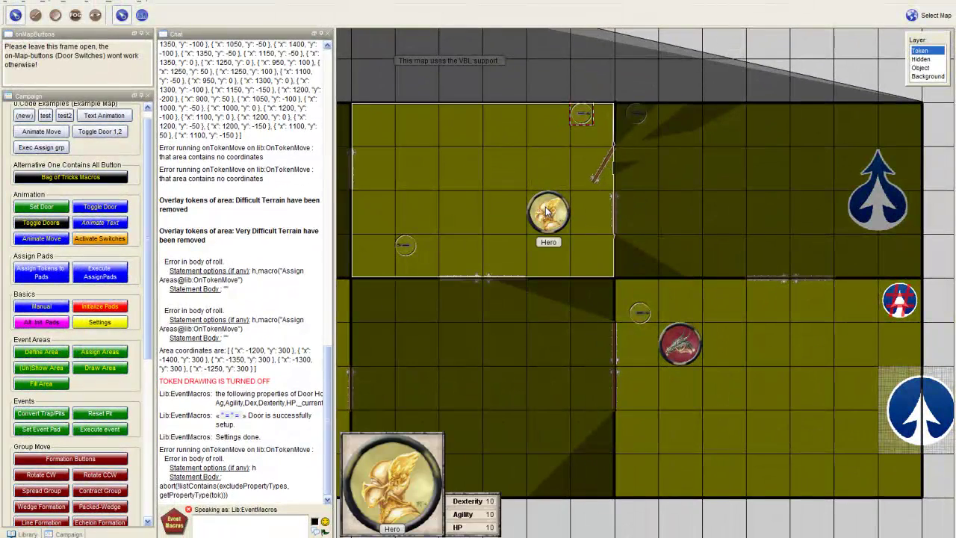
drag(545, 206, 566, 251)
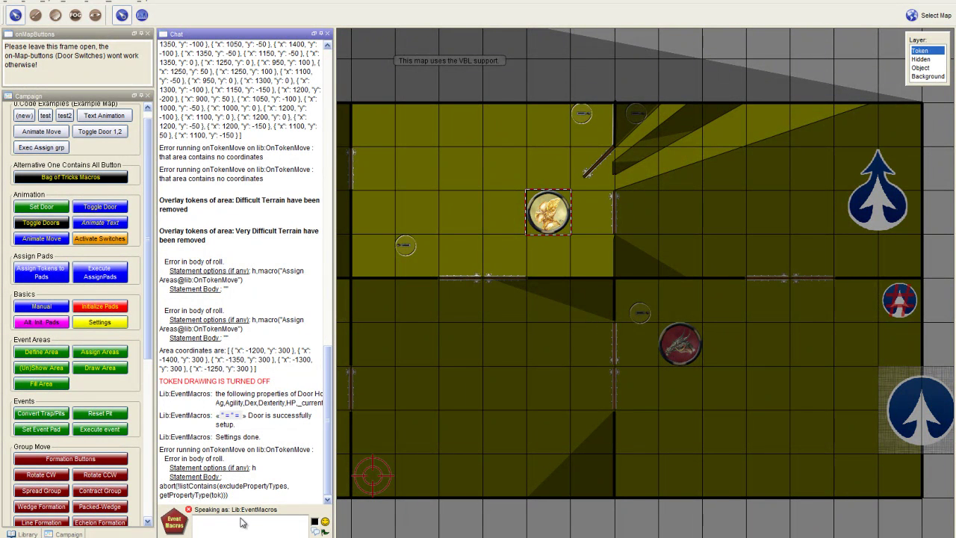
Step: Inspect the vision blocking layer around the half-open Door 5, including the stray piece in the doorway
mouse_move(623, 159)
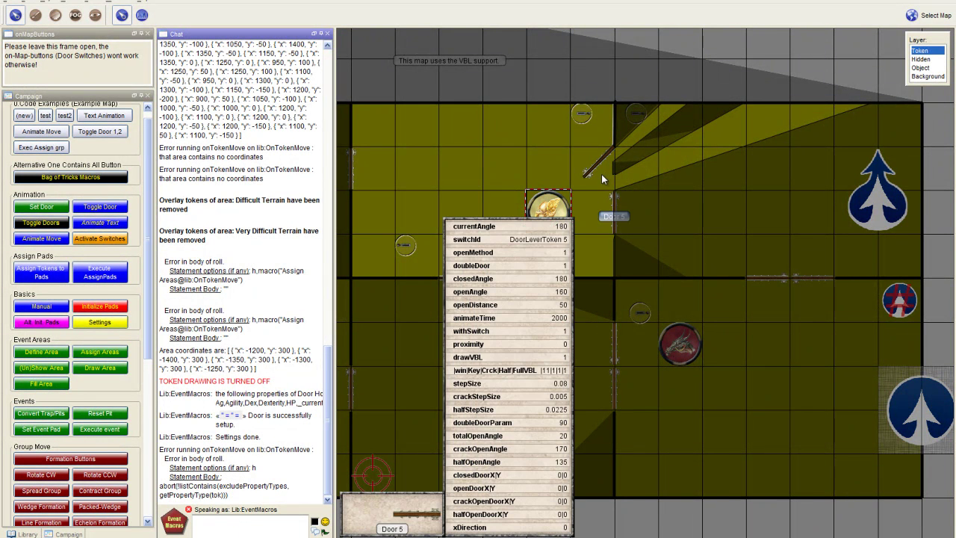
mouse_move(547, 209)
scroll(547, 209, up, 1)
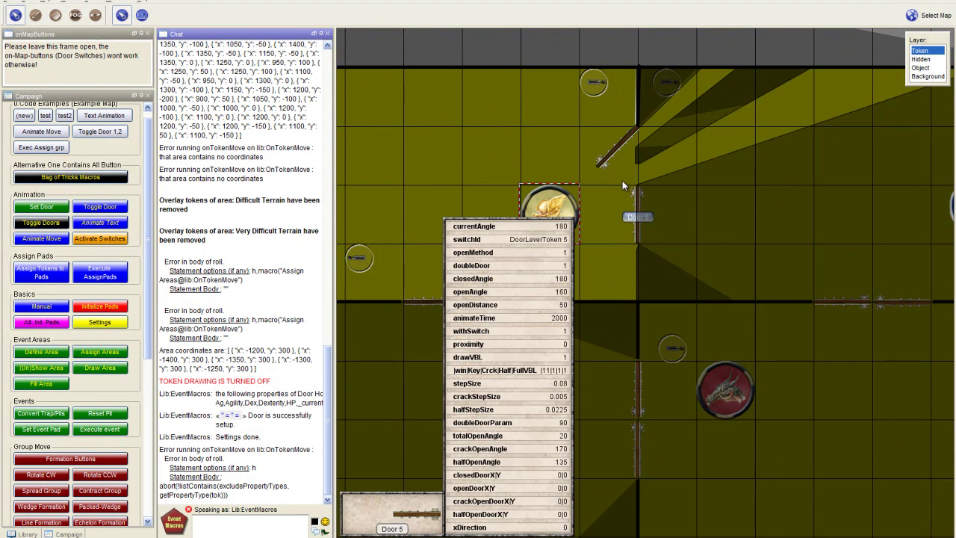
scroll(636, 170, up, 3)
click(920, 68)
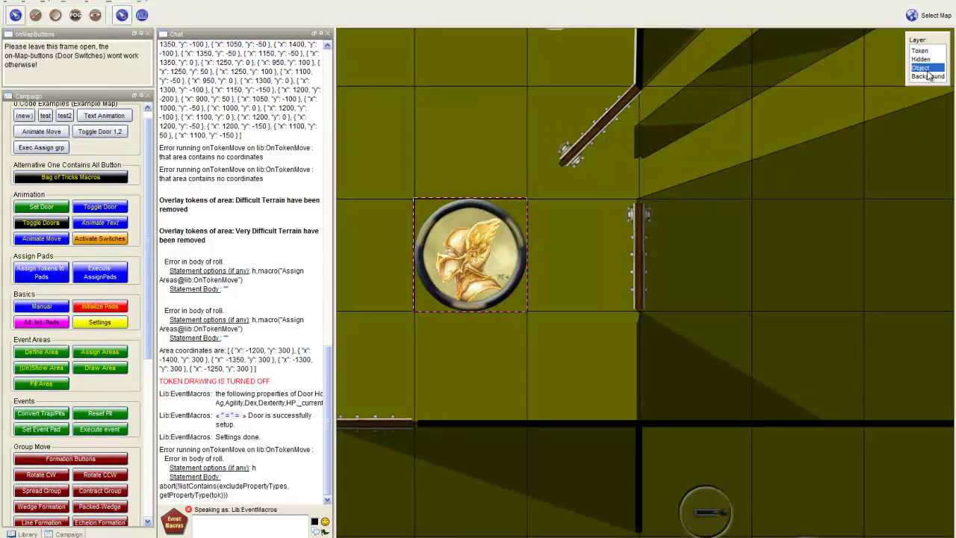
click(95, 15)
scroll(643, 152, up, 2)
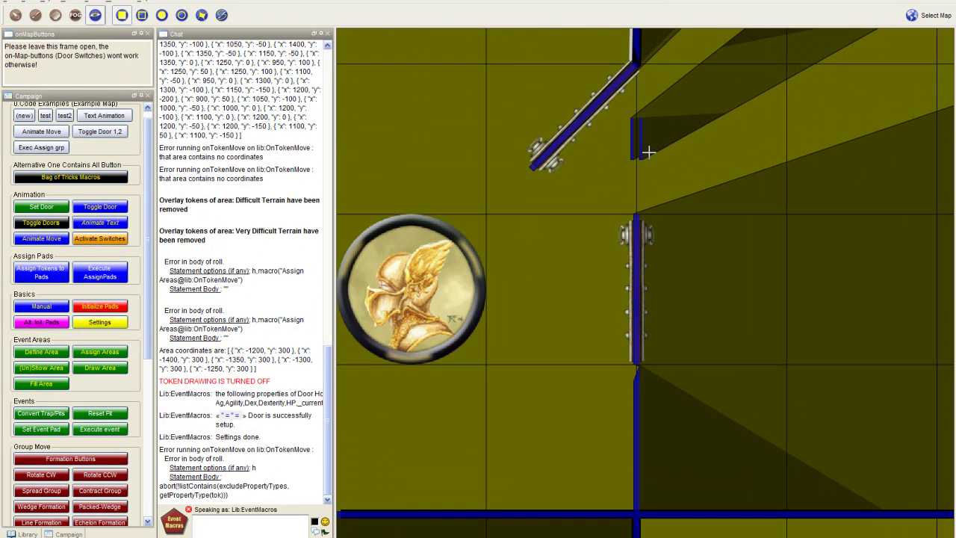
click(15, 15)
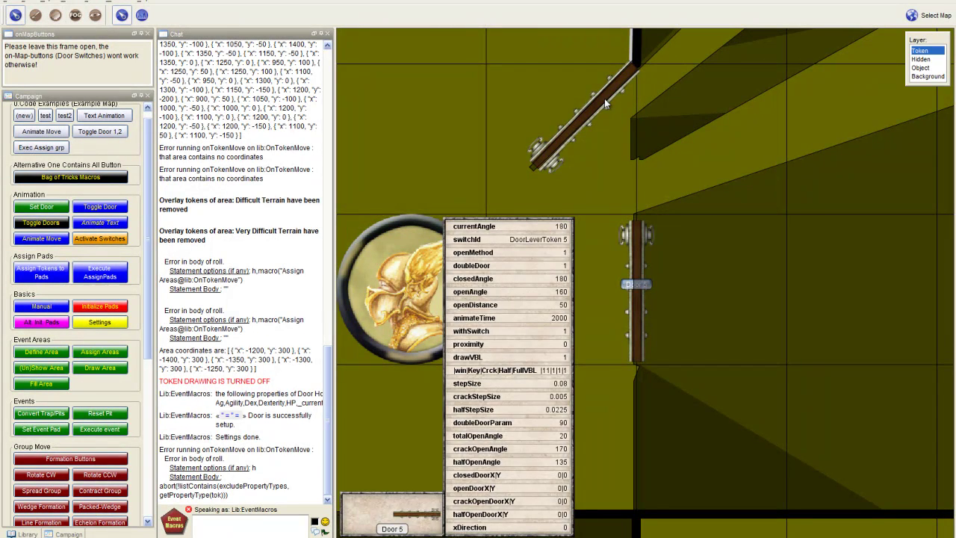
Step: Erase the stray vision blocking piece from Door 5's doorway and select the Hero token to refresh its view
click(95, 15)
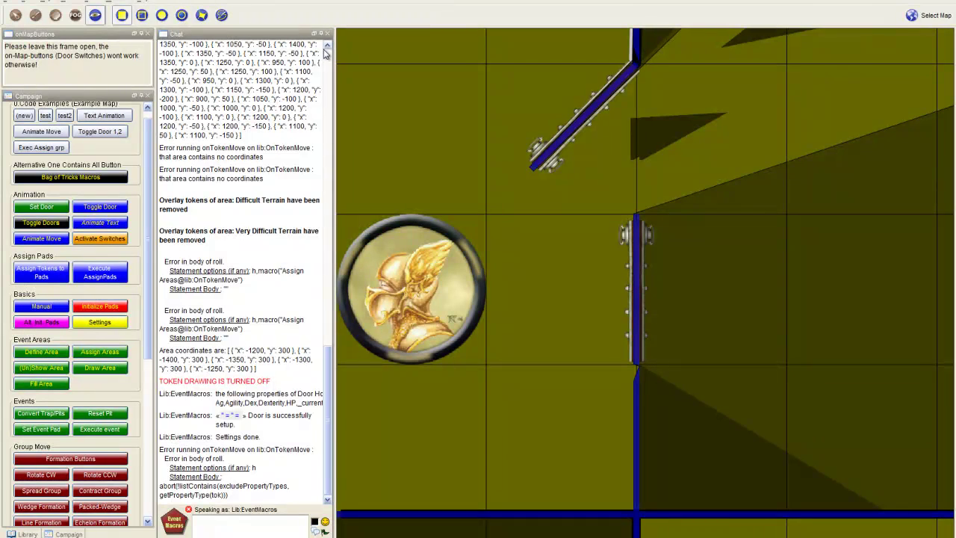
click(15, 15)
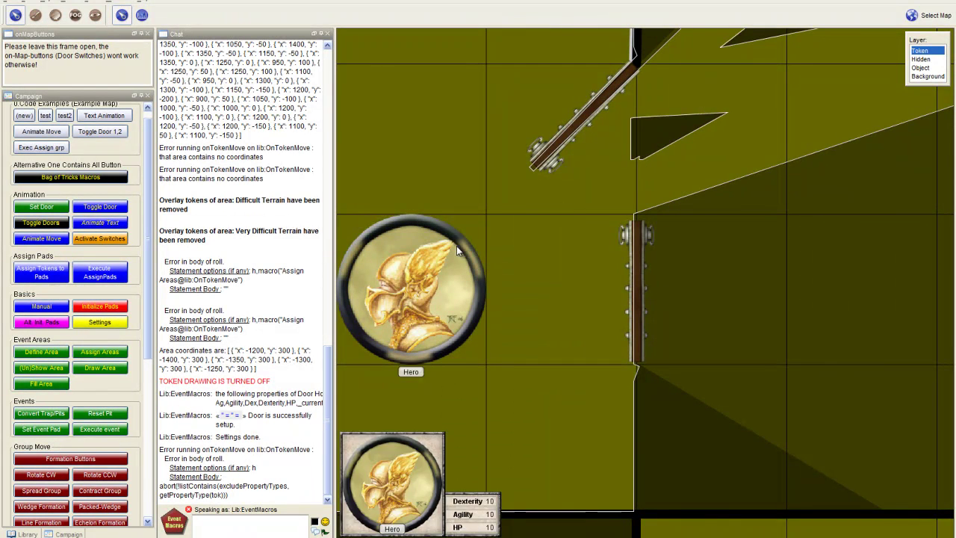
click(457, 247)
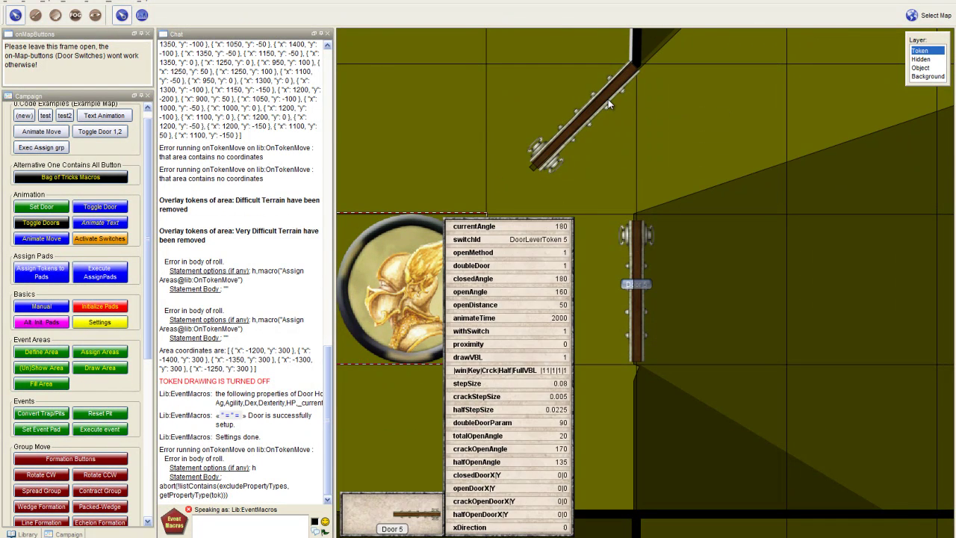
Step: Close Door 5 with its lever, open it halfway again and check the Hero's view through the doorway
scroll(425, 173, down, 3)
drag(472, 123, 492, 258)
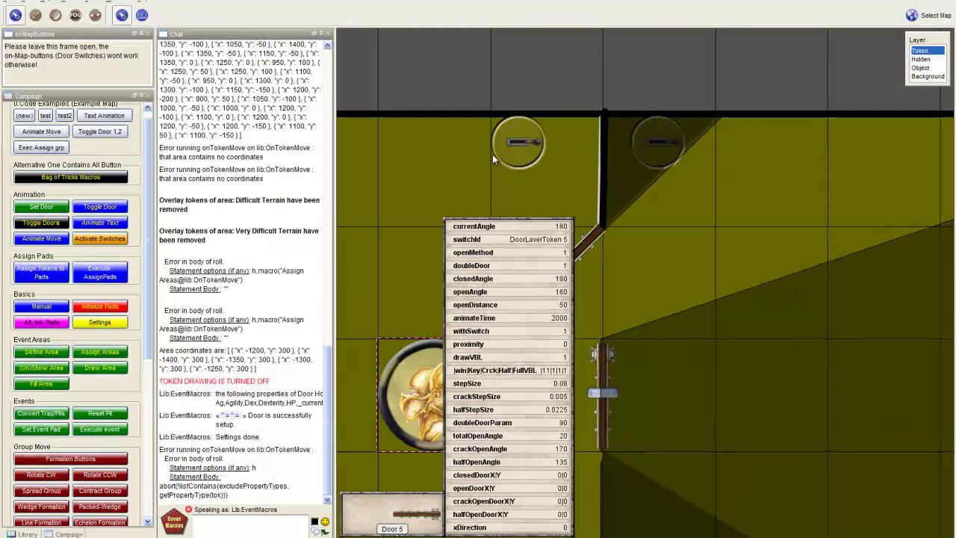
click(521, 150)
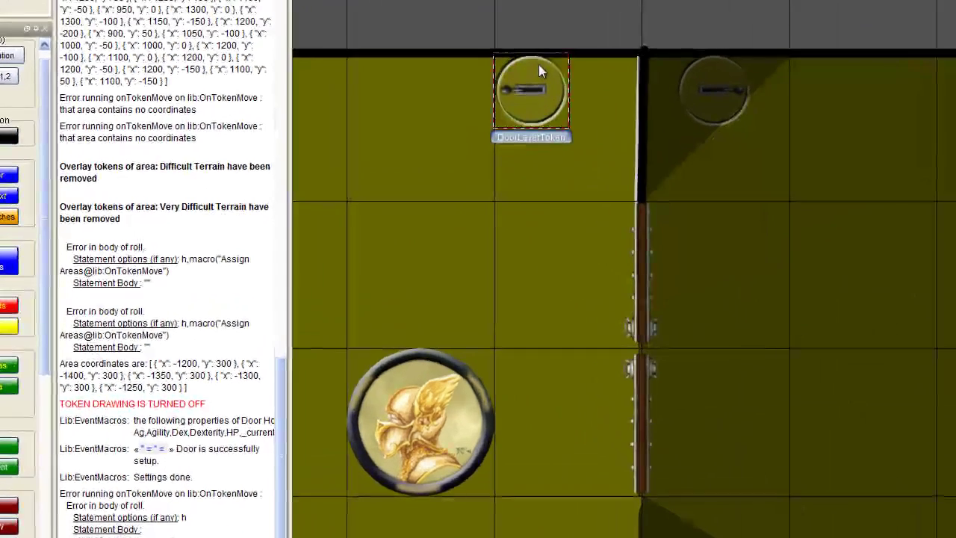
click(531, 97)
click(462, 304)
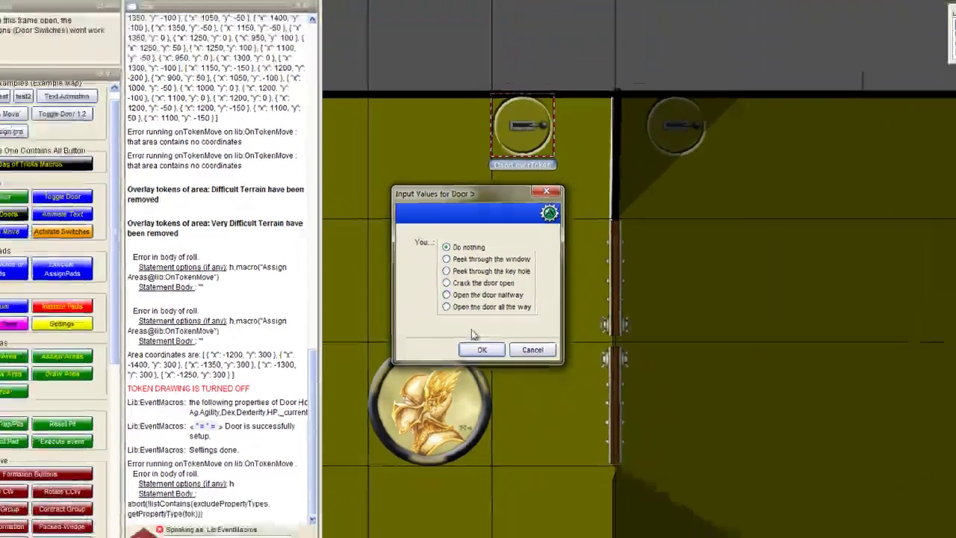
click(480, 357)
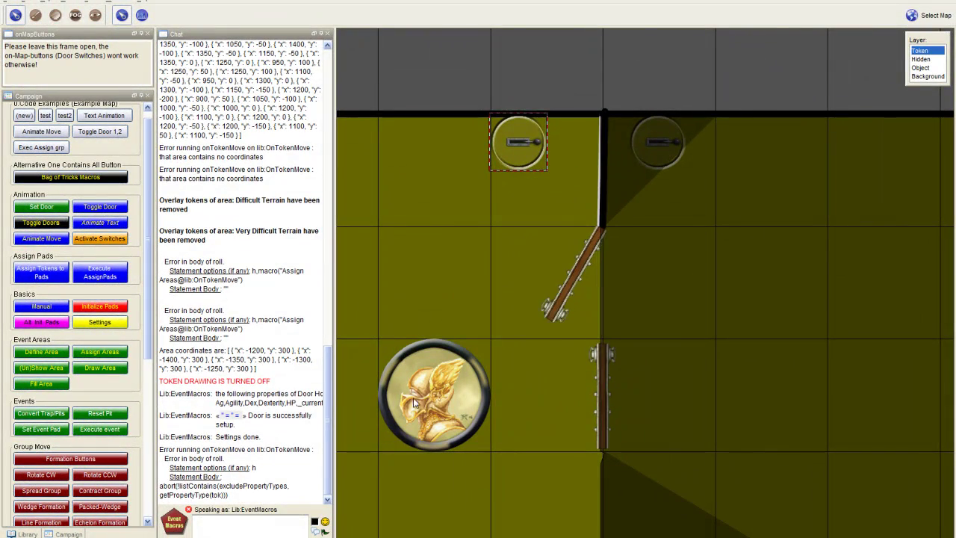
mouse_move(426, 406)
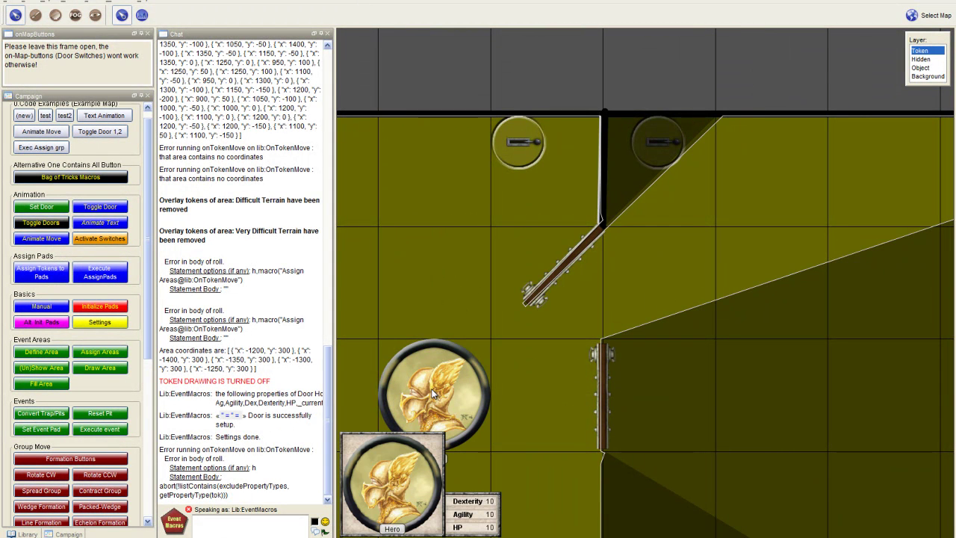
scroll(452, 297, down, 3)
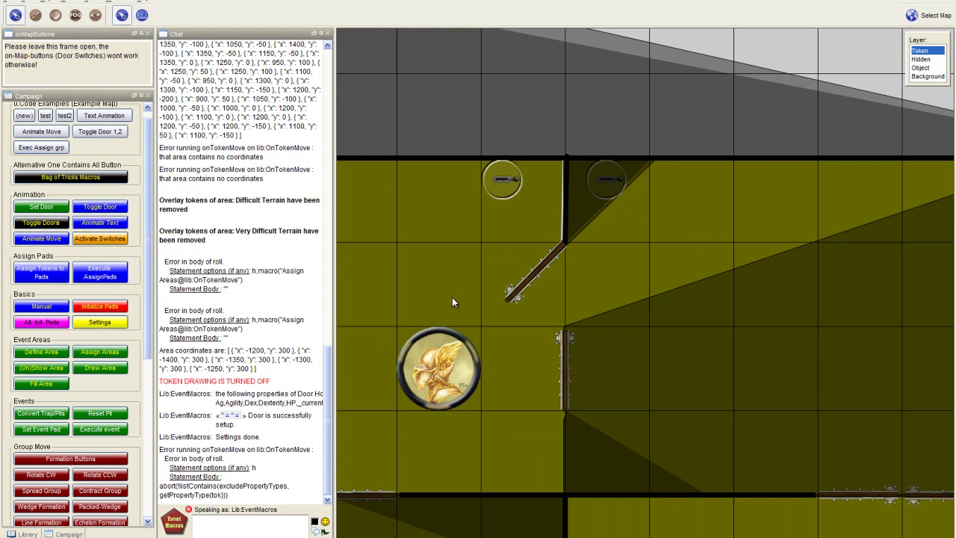
Step: Switch from the VBL map to the Example Map of Special pads
drag(451, 303, 580, 280)
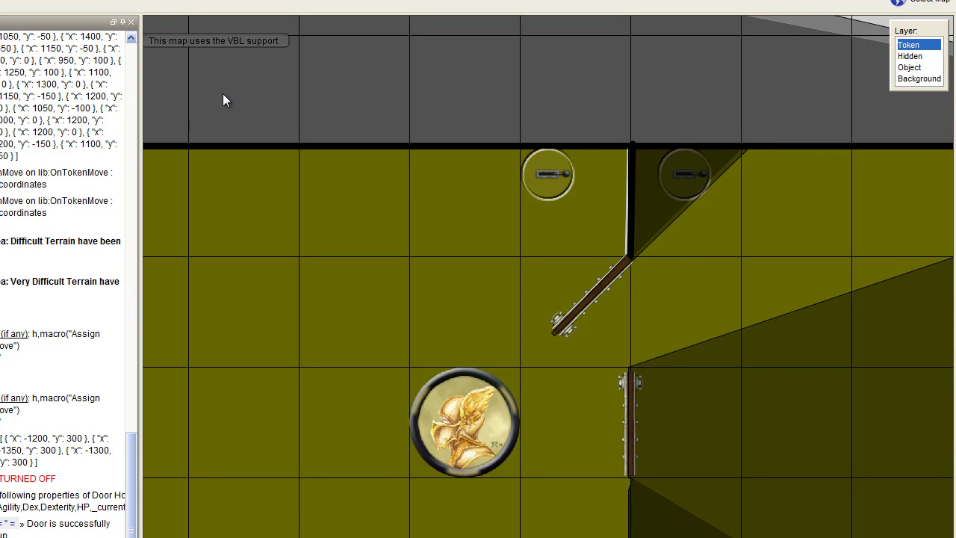
click(912, 1)
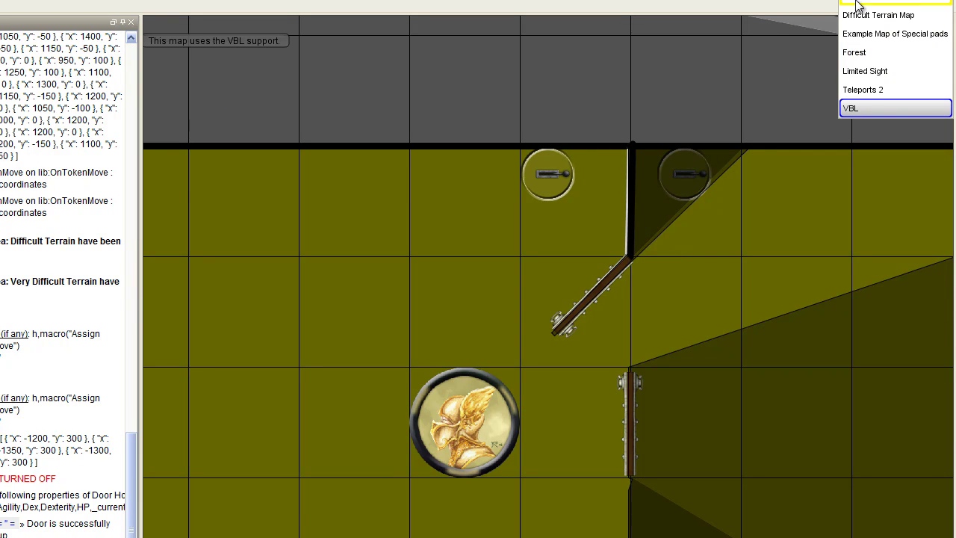
click(874, 33)
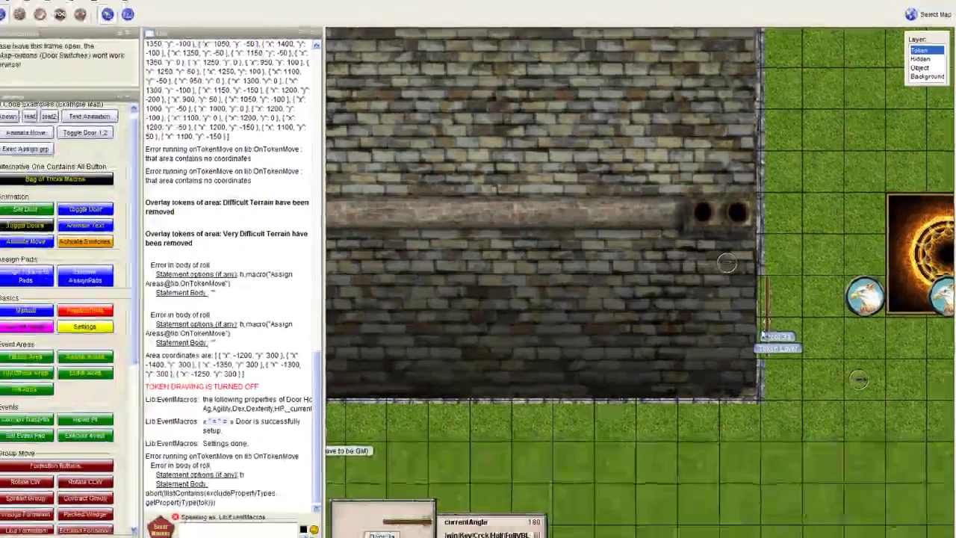
Step: Examine the example map from the brick building to the tree canopies, the Vision Blocking Layer section and the token animation section
scroll(782, 431, down, 8)
drag(762, 441, 692, 218)
drag(873, 240, 638, 285)
scroll(638, 286, down, 3)
drag(510, 326, 679, 222)
drag(501, 294, 672, 188)
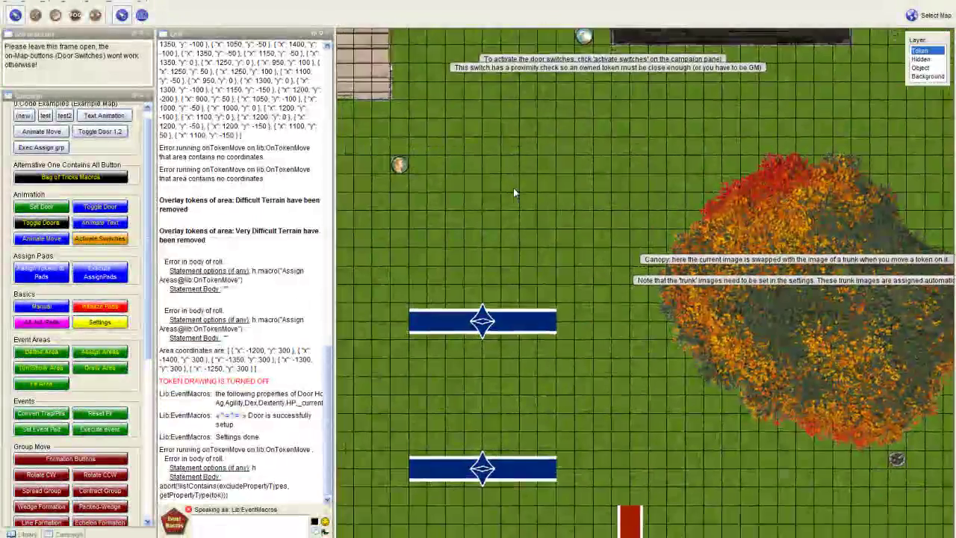
drag(592, 278, 389, 169)
drag(655, 377, 528, 252)
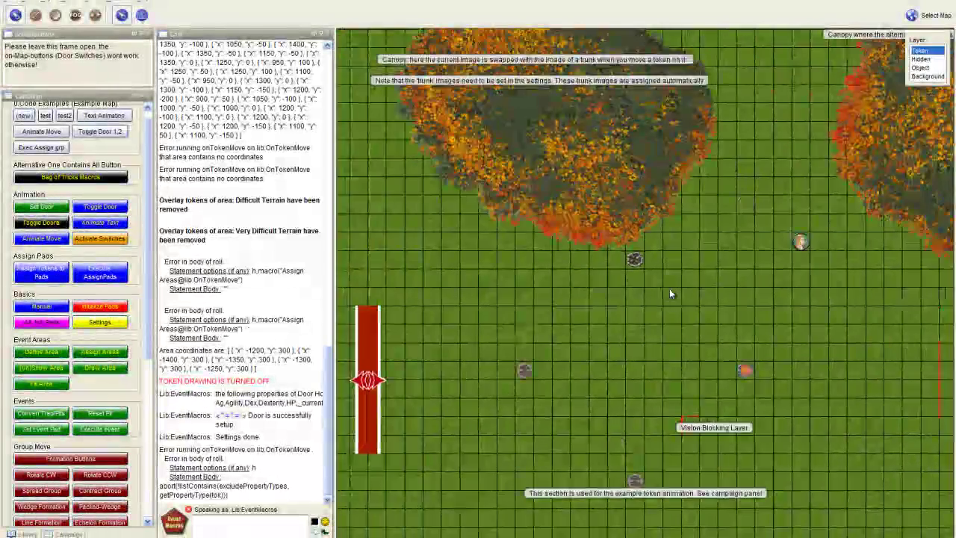
scroll(493, 287, down, 3)
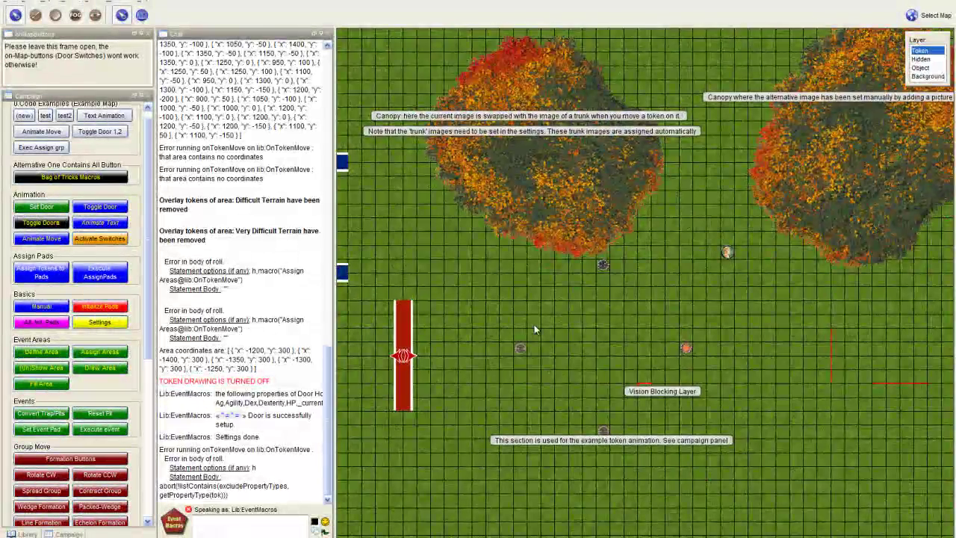
scroll(469, 290, down, 2)
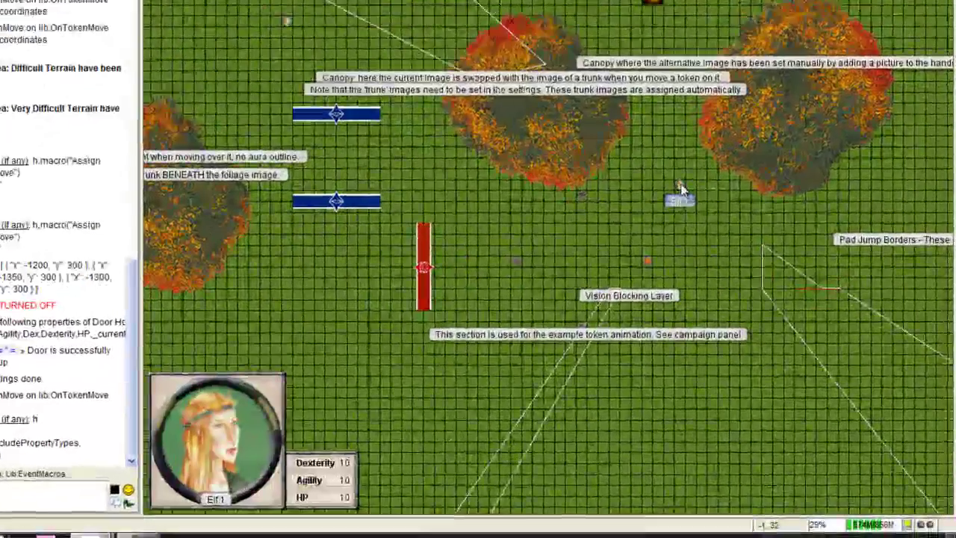
Step: Move the Elf 1 token within the token animation section and run the example Animate Move macro
drag(745, 289, 674, 307)
drag(586, 207, 587, 200)
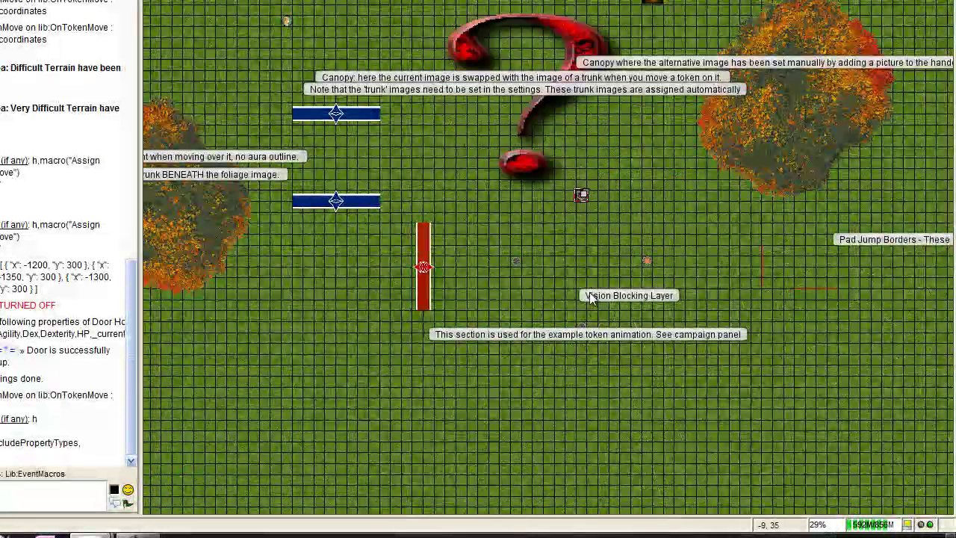
scroll(581, 248, up, 2)
scroll(580, 249, up, 4)
click(581, 162)
drag(570, 197, 549, 165)
drag(599, 143, 513, 203)
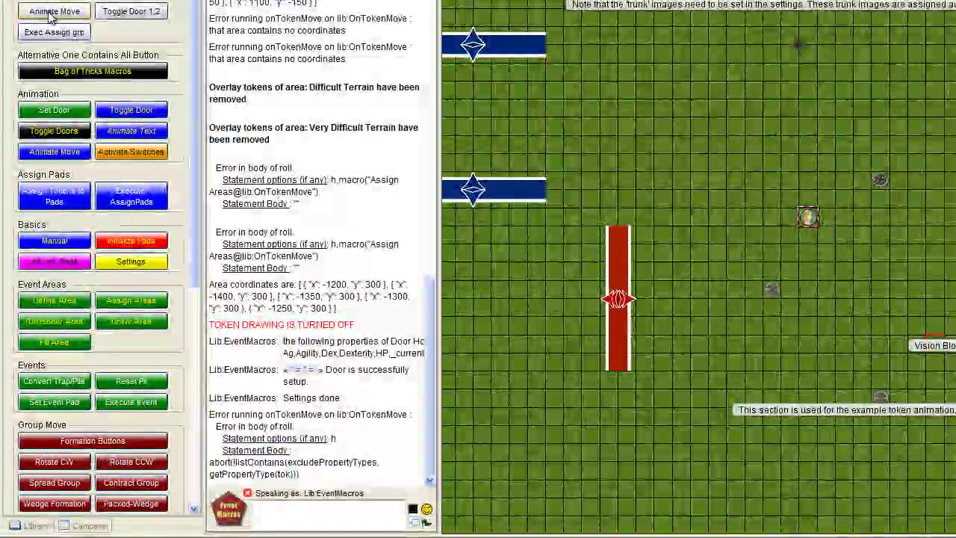
click(51, 15)
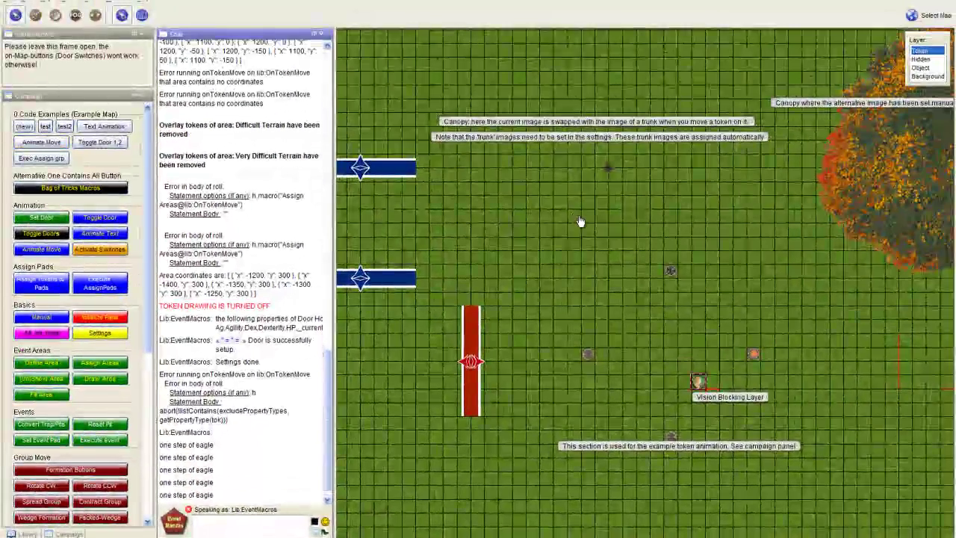
Step: Bring the Eagle token beside Elf 1 in the token animation section and run the example Animate Move macro
scroll(547, 239, down, 2)
scroll(545, 240, down, 2)
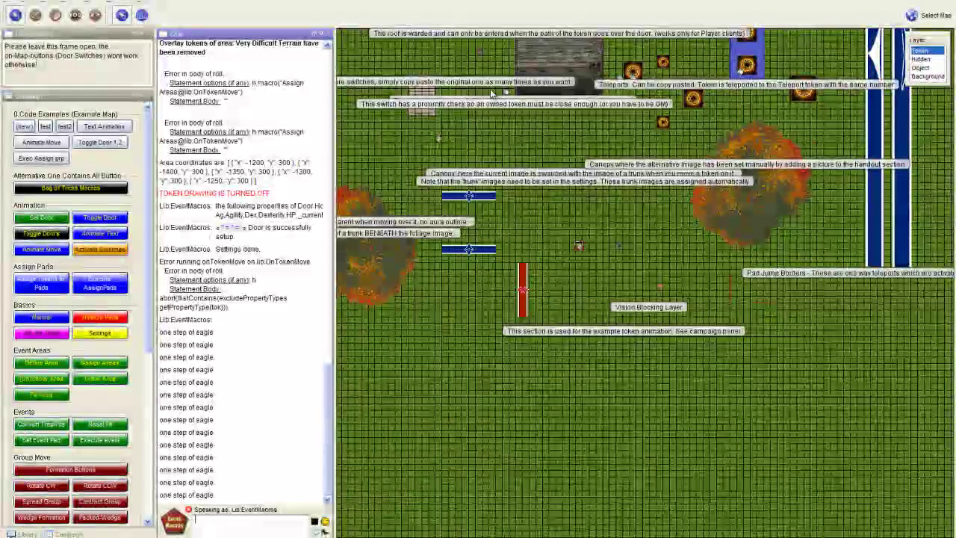
drag(470, 366, 485, 401)
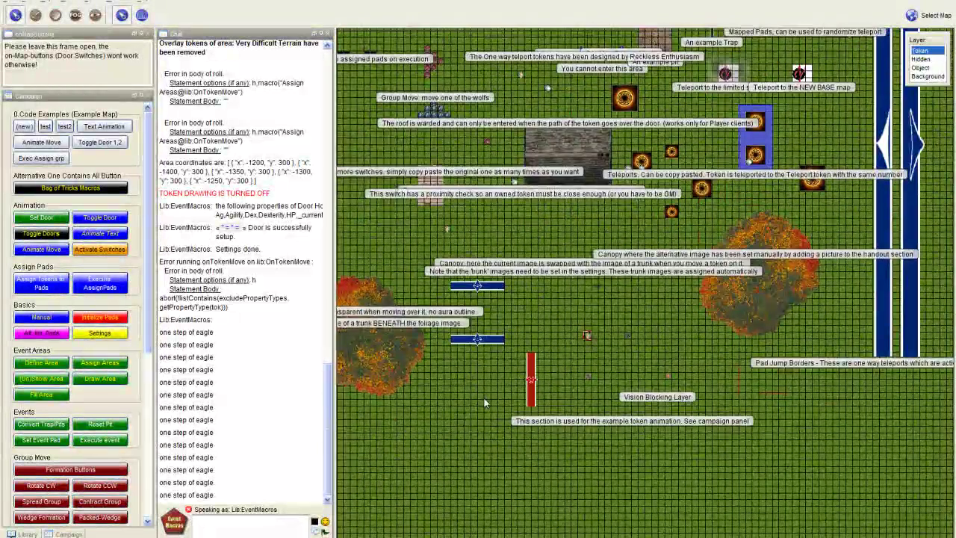
drag(546, 115, 590, 377)
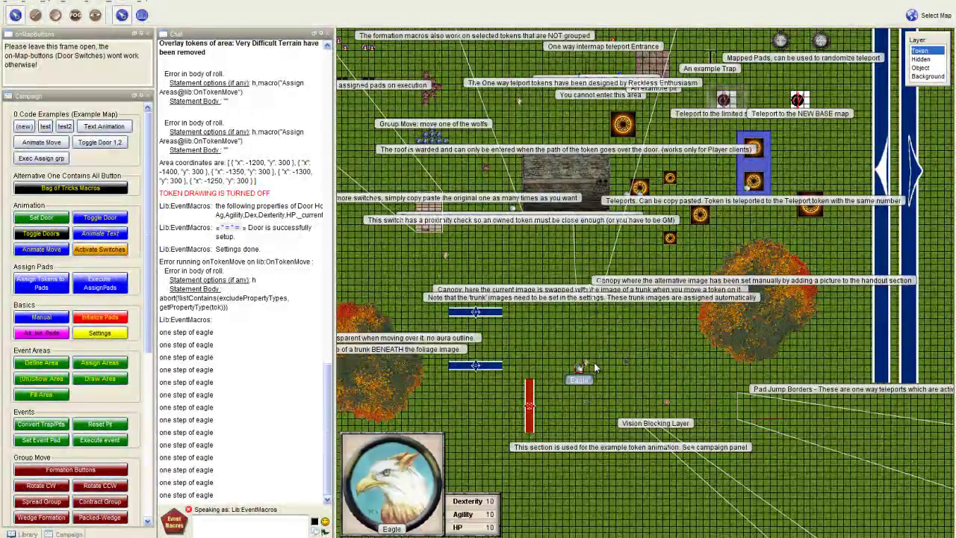
scroll(590, 377, up, 5)
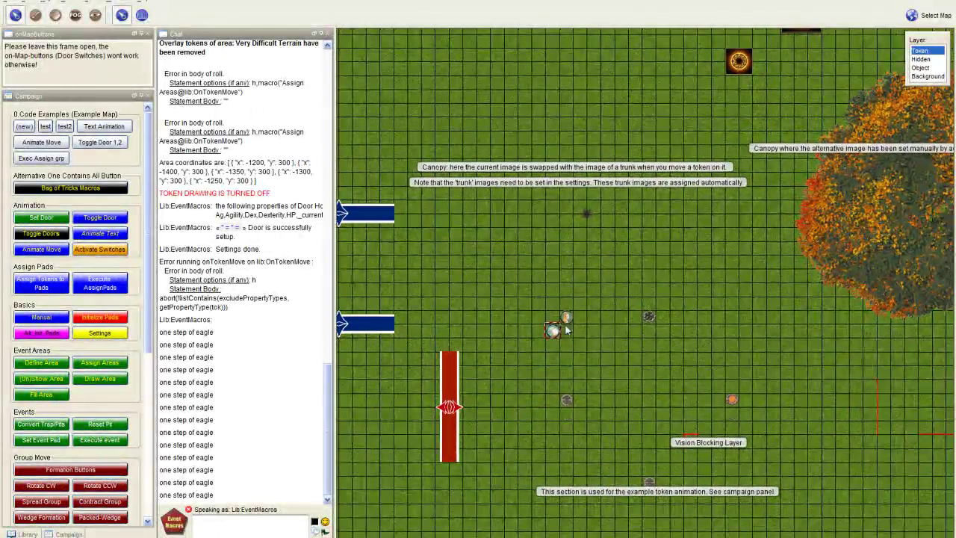
drag(566, 318, 594, 345)
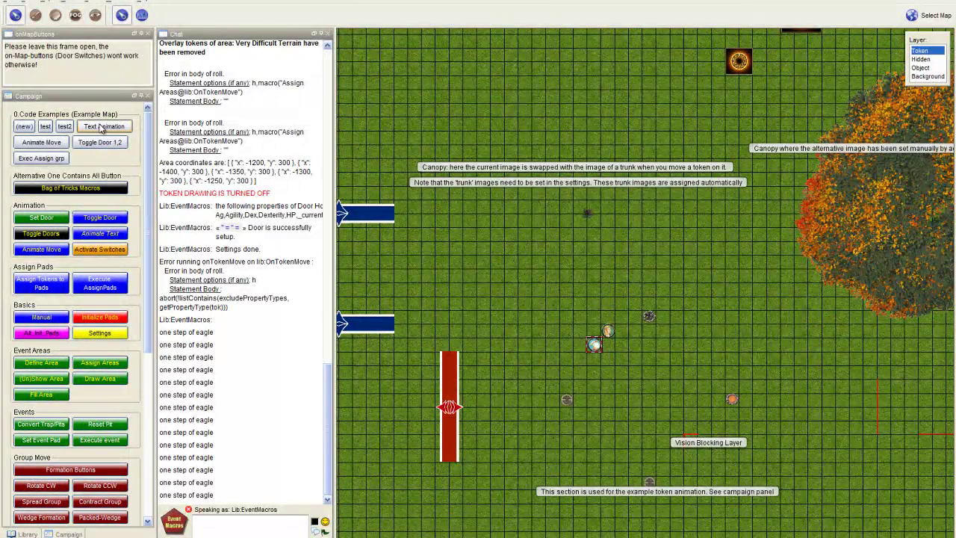
click(42, 143)
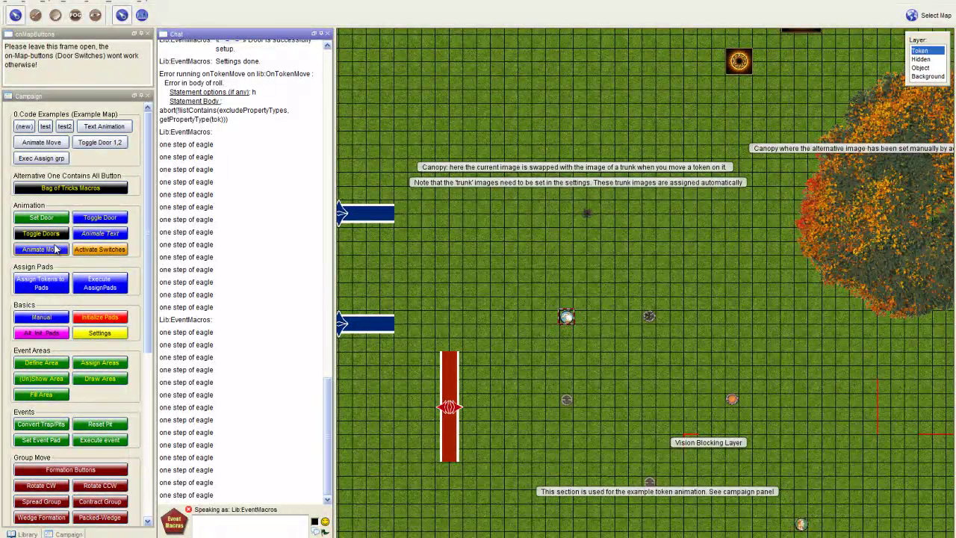
Step: Open the Animate Move settings for the Eagle and enter an X coordinate of 10 relative to its current position
mouse_move(43, 442)
click(42, 249)
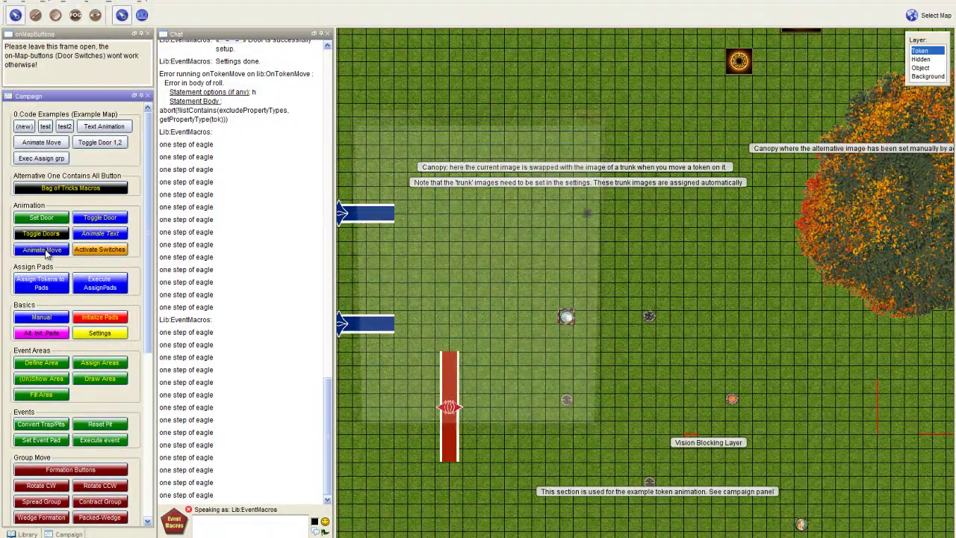
drag(426, 128, 304, 121)
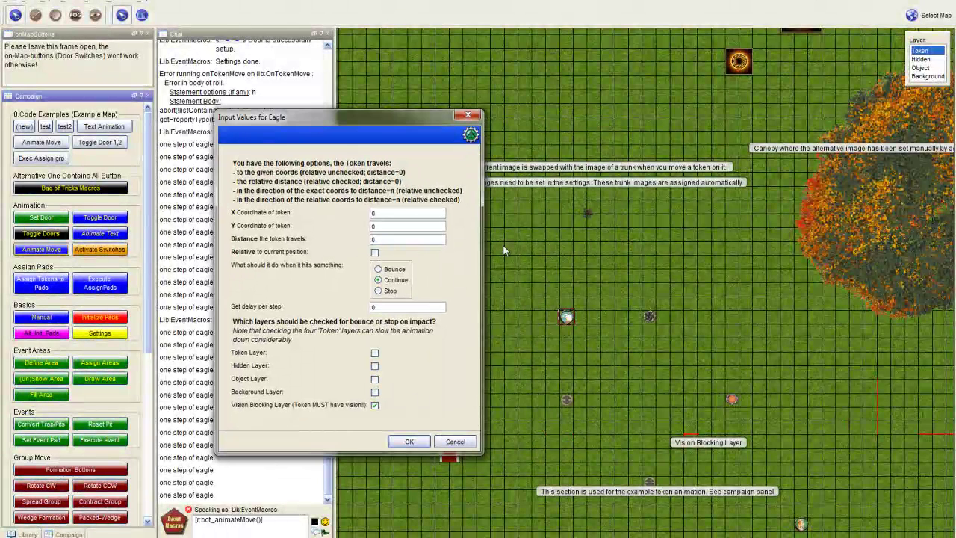
click(387, 213)
click(374, 253)
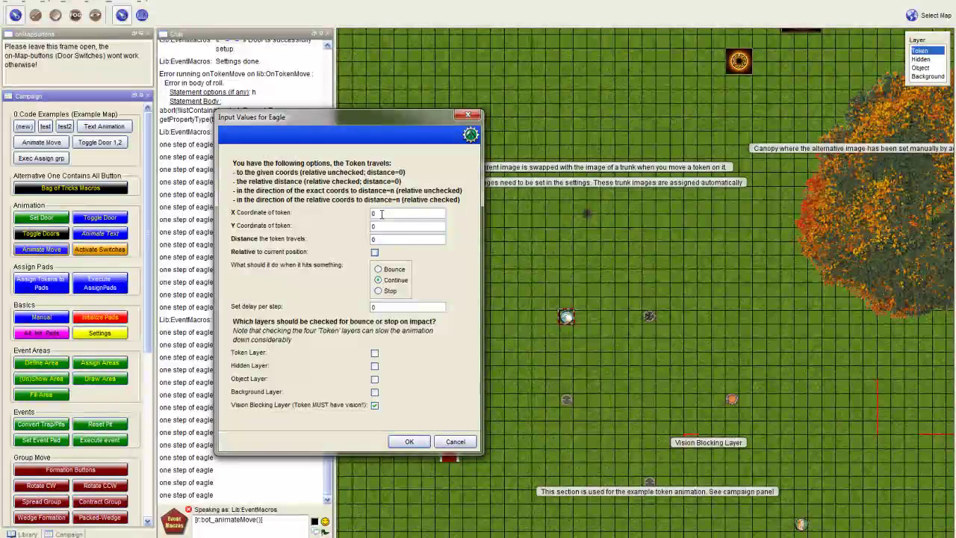
click(386, 226)
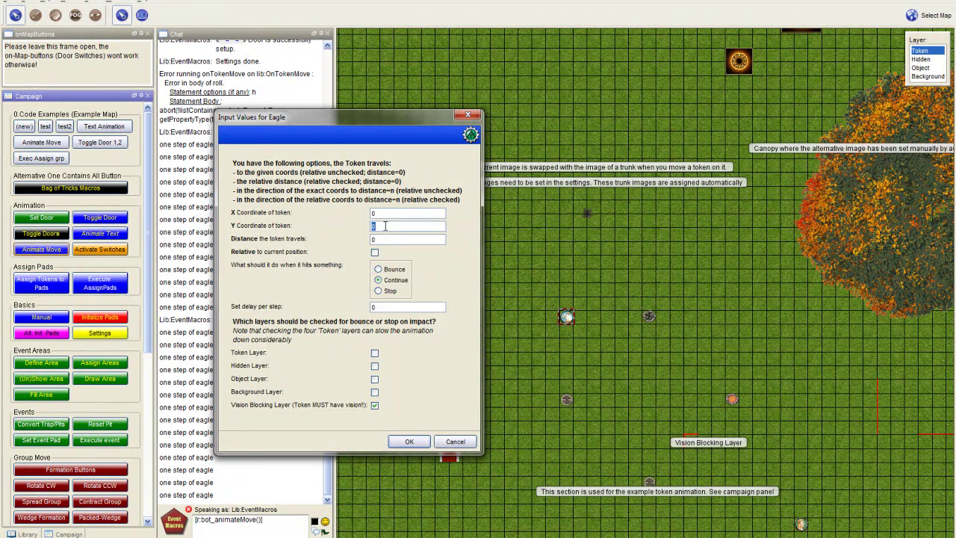
click(375, 252)
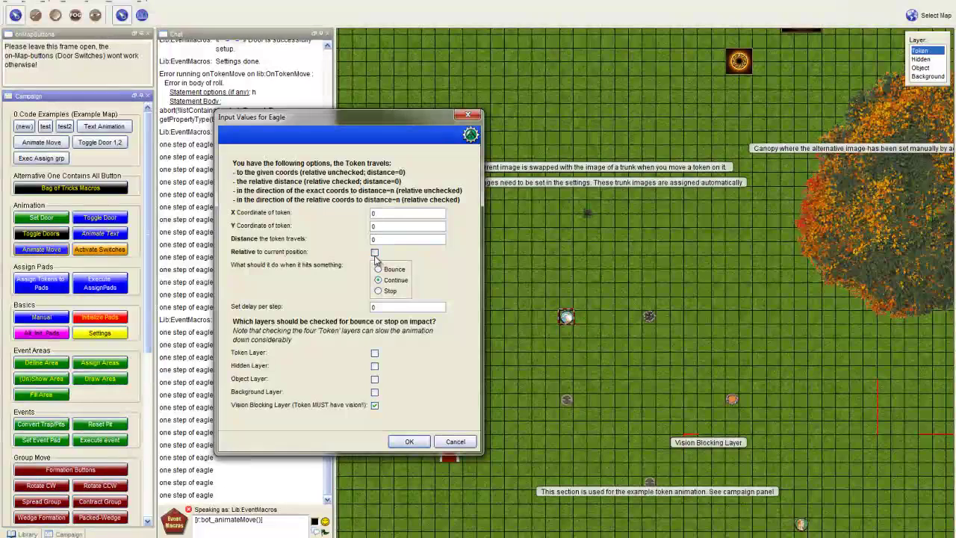
click(386, 215)
text(10)
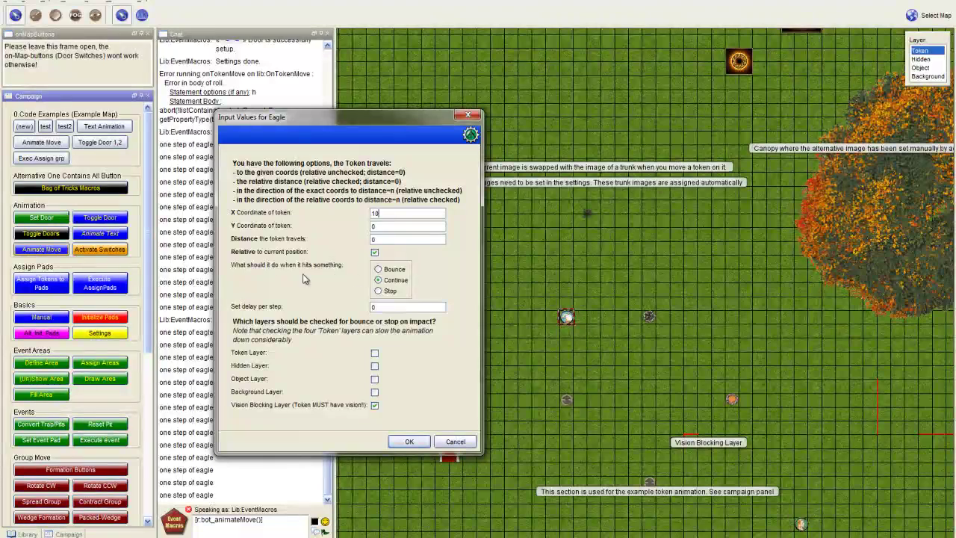
Step: Try the Bounce and Stop collision options for the Eagle's move and cancel the Animate Move settings
click(378, 269)
click(378, 290)
click(378, 269)
click(463, 444)
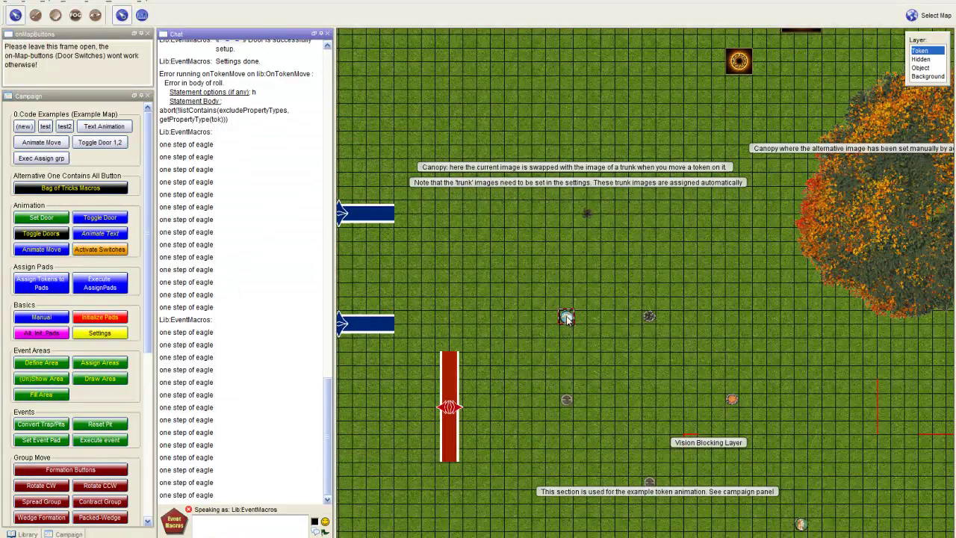
Step: Reposition the Eagle diagonally between the obstacle tokens and run the example Animate Move macro again
drag(566, 317, 607, 373)
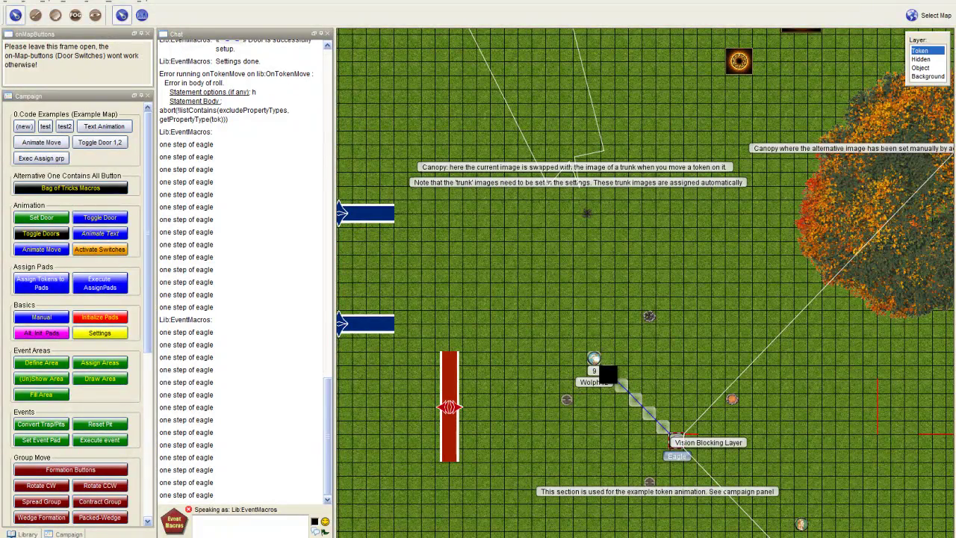
drag(599, 365, 599, 366)
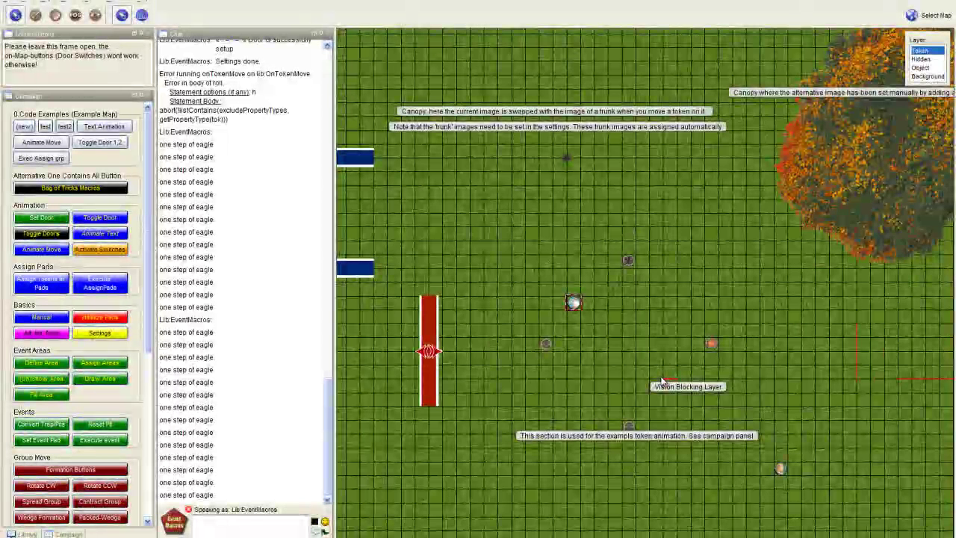
click(38, 145)
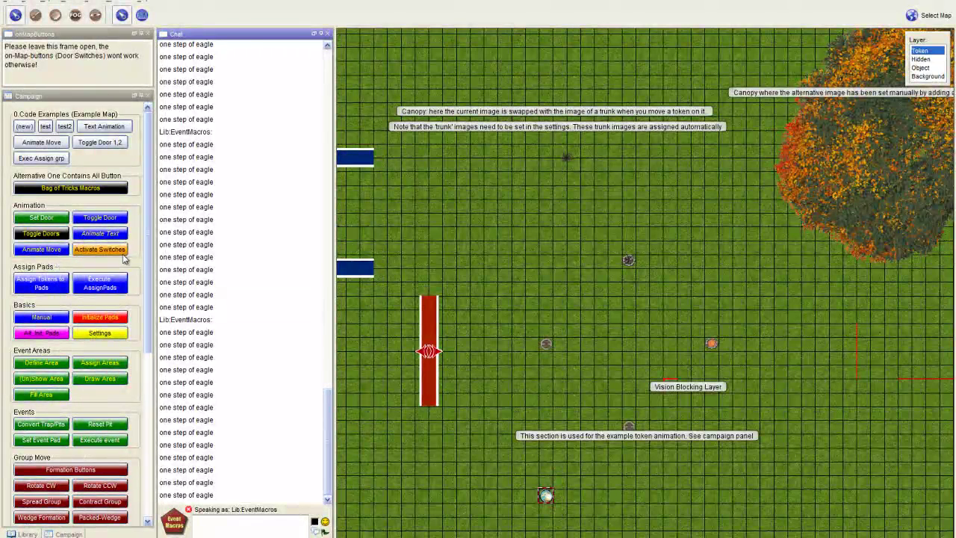
Step: Open the Animate Text settings and review the message text, title and html fields
click(100, 234)
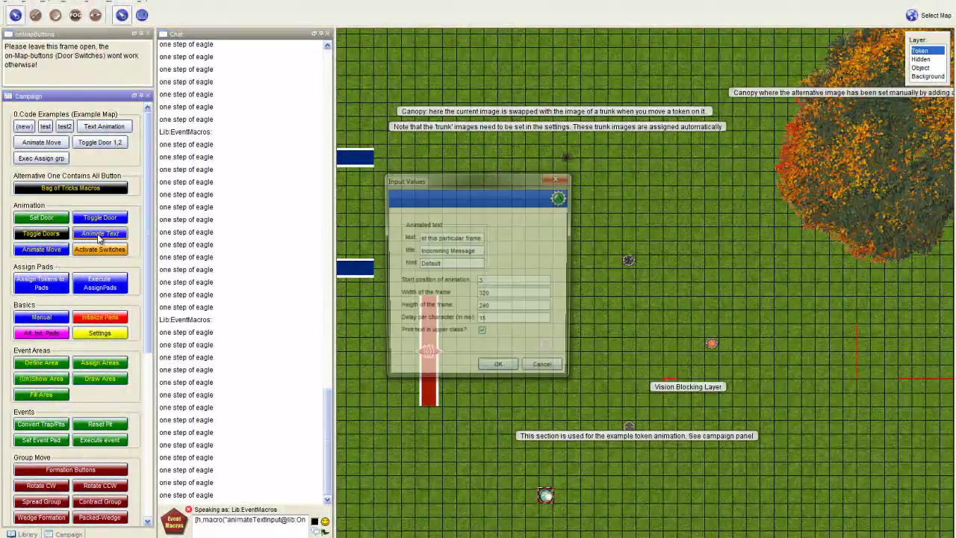
click(475, 239)
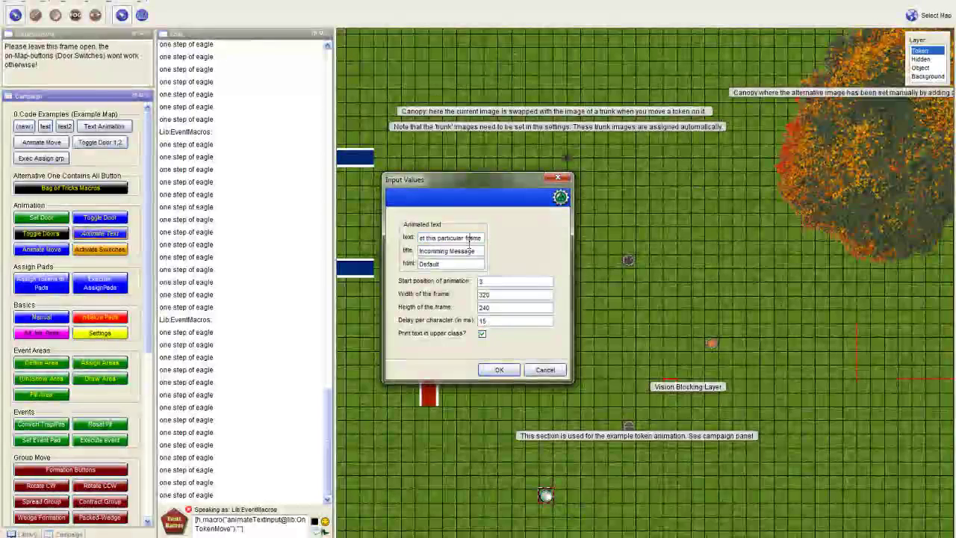
key(Home)
key(shift+End)
key(Home)
drag(479, 249, 477, 251)
click(451, 265)
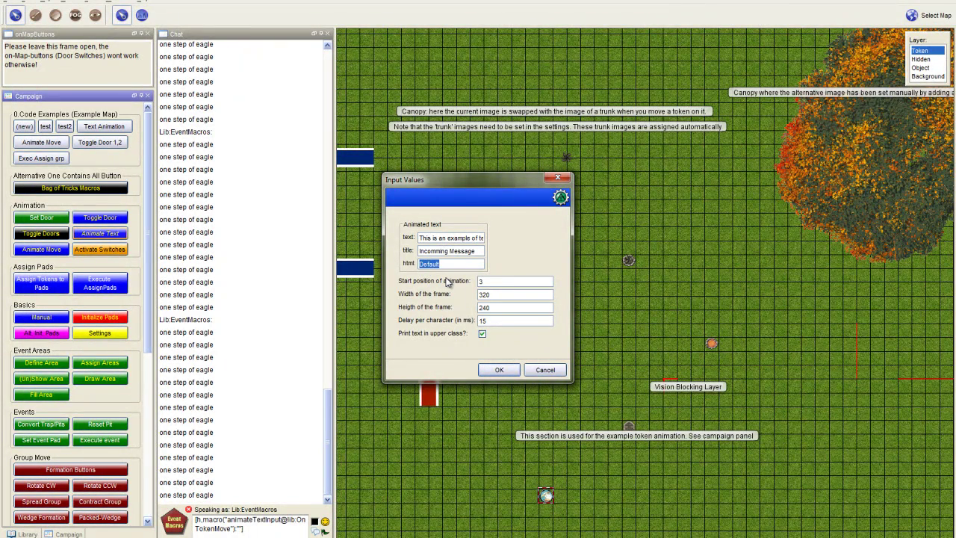
Step: Review the start position, frame width, frame height and delay per character settings of the text animation
click(499, 282)
click(499, 293)
click(500, 306)
click(498, 308)
click(503, 320)
Step: Play the text animation with its default sample message and close the message frame
drag(439, 238, 437, 261)
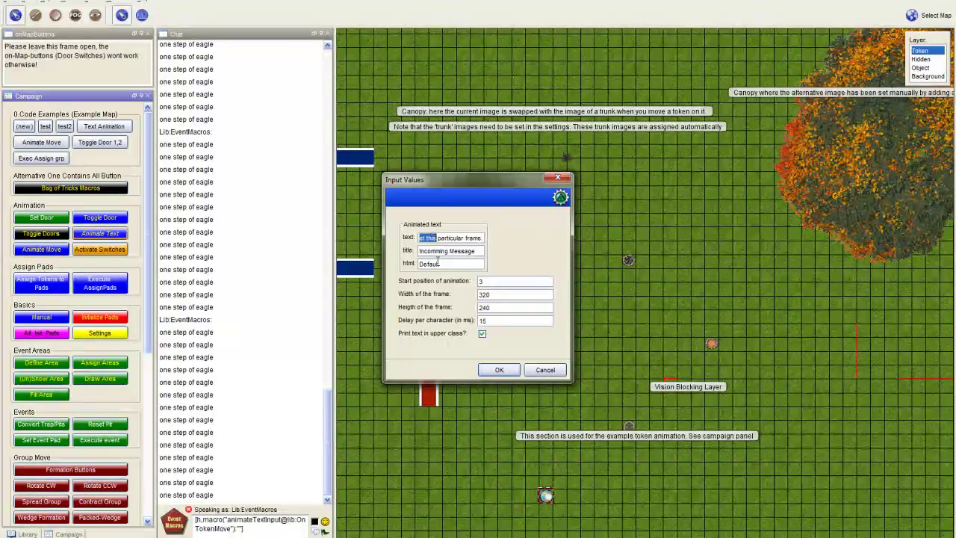
key(Home)
key(End)
key(Home)
drag(457, 239, 507, 241)
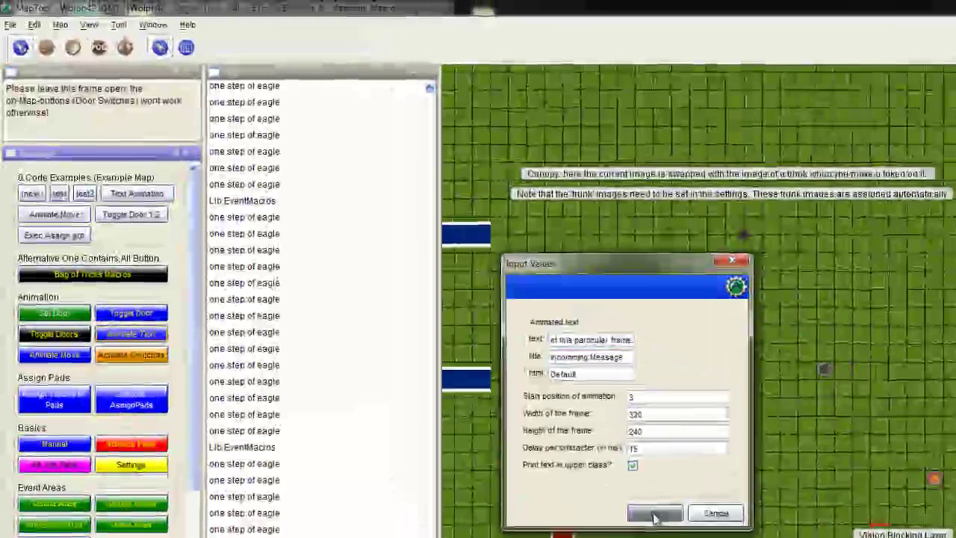
click(496, 371)
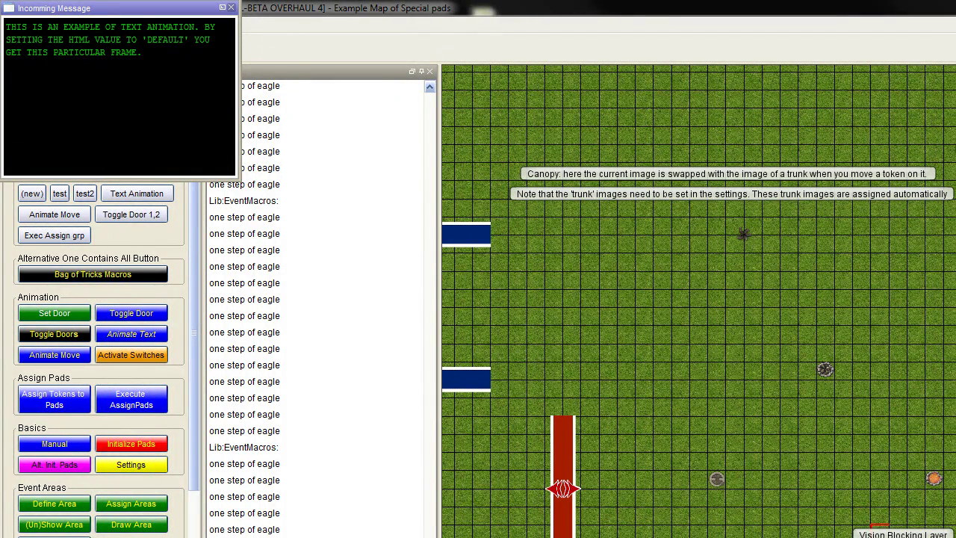
click(231, 7)
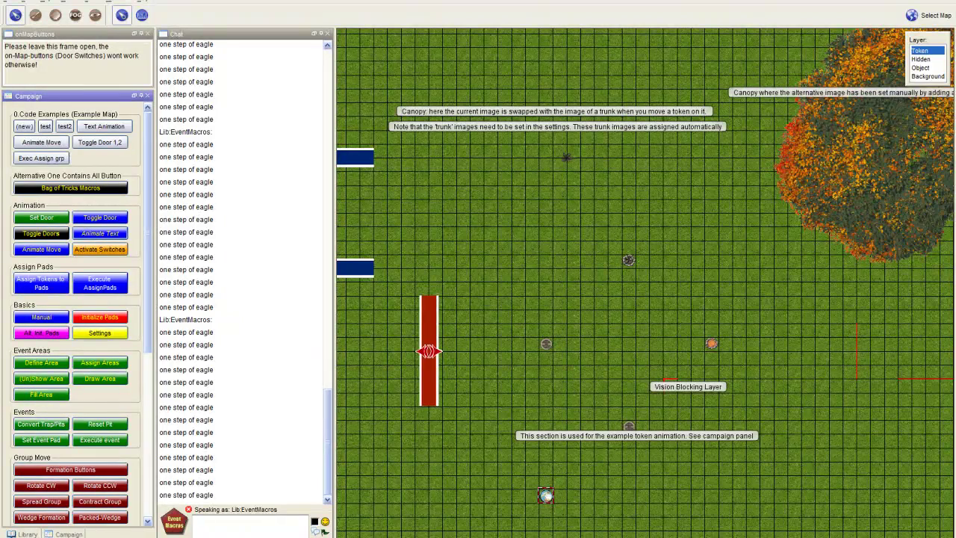
Step: Select the lone Dragon 3 token near the brick building, examine the Summon Token options for it and cancel
scroll(75, 313, down, 5)
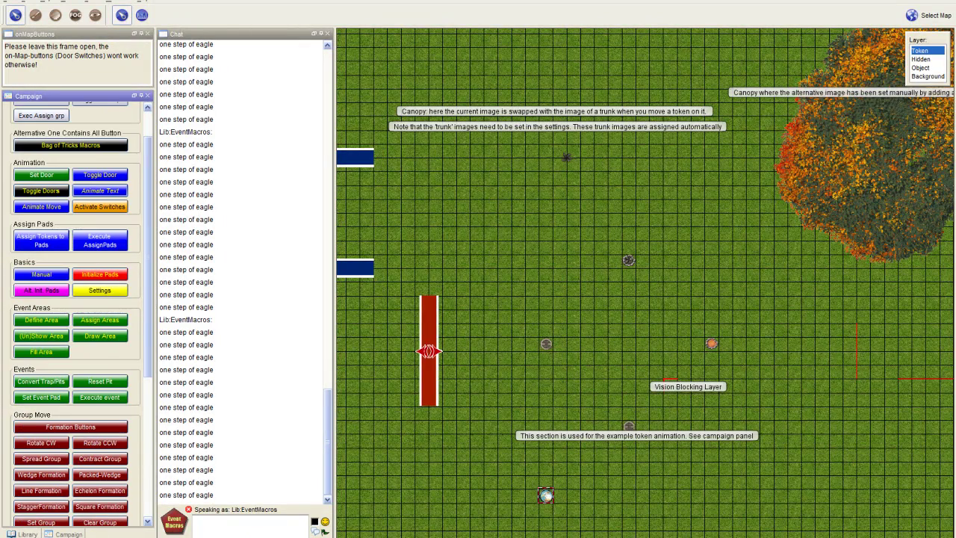
scroll(74, 314, down, 4)
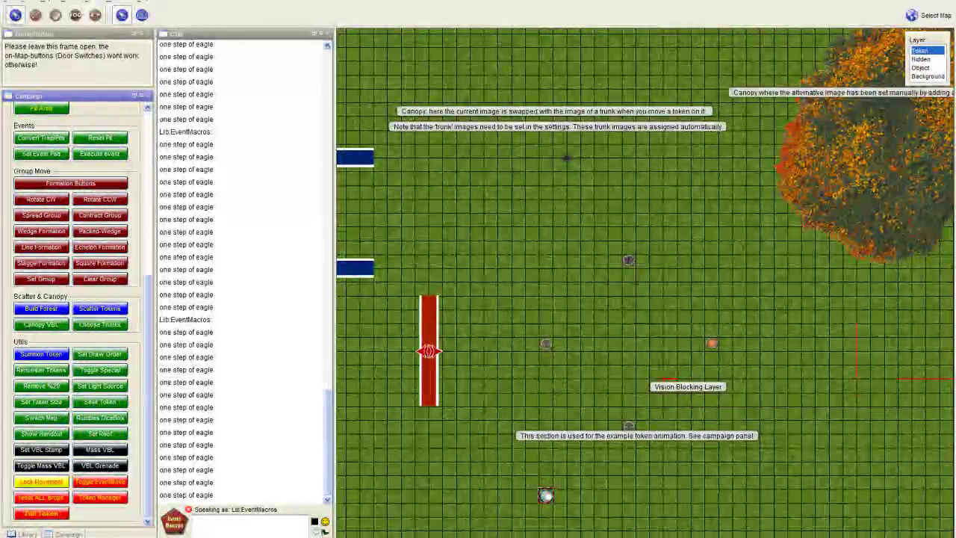
drag(542, 265, 677, 409)
scroll(506, 194, down, 2)
drag(522, 224, 831, 336)
drag(717, 112, 607, 239)
mouse_move(606, 239)
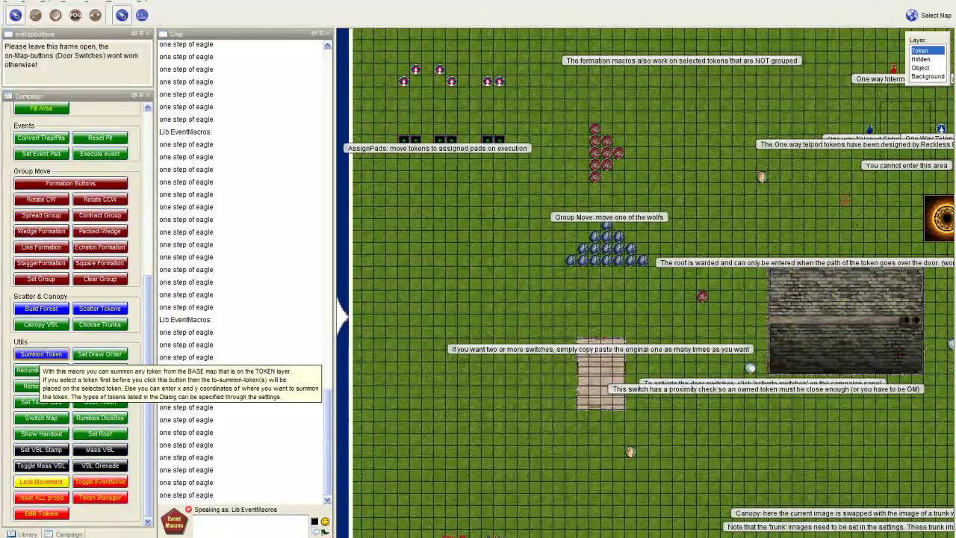
click(702, 296)
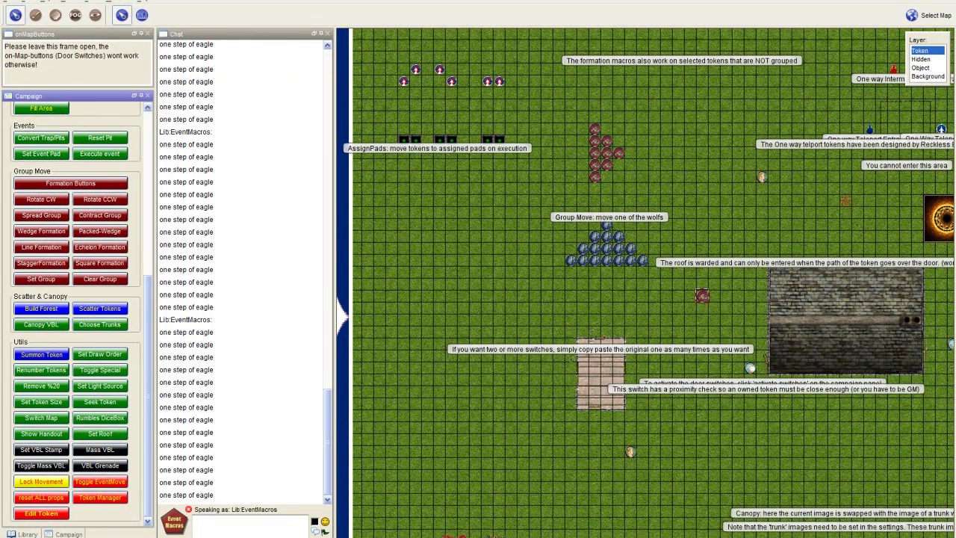
click(41, 354)
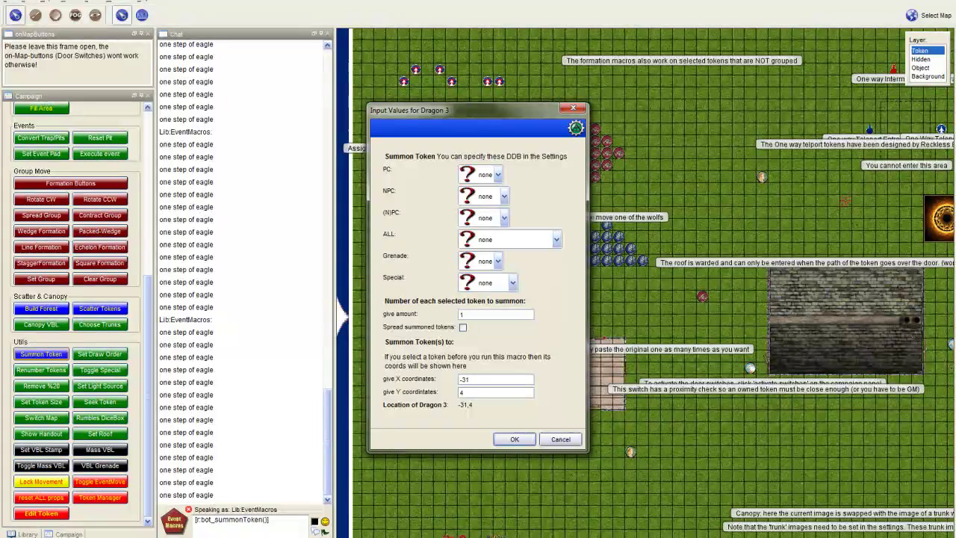
click(560, 438)
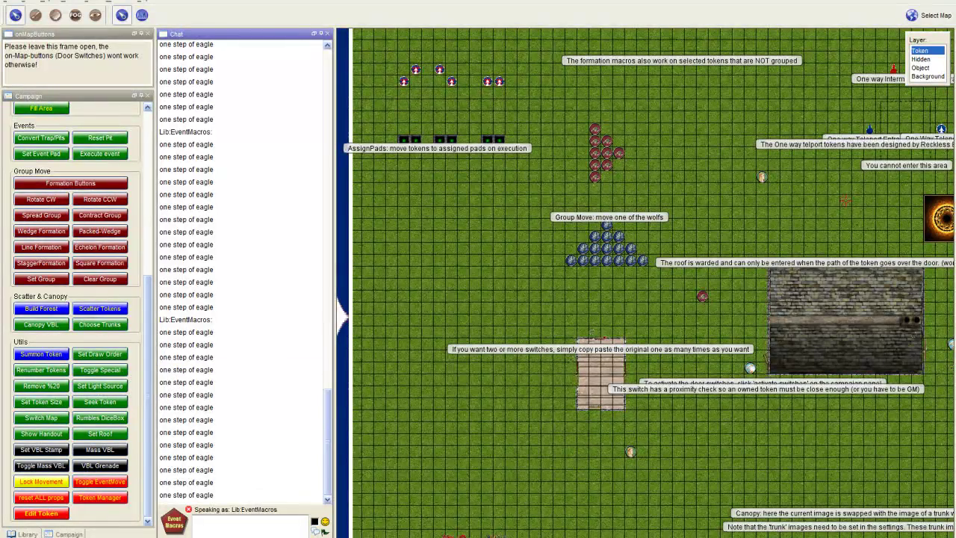
Step: Move Dragon 3 onto the last wolf of the formation's bottom row and one square below it
mouse_move(702, 296)
drag(702, 296, 642, 259)
scroll(644, 264, up, 5)
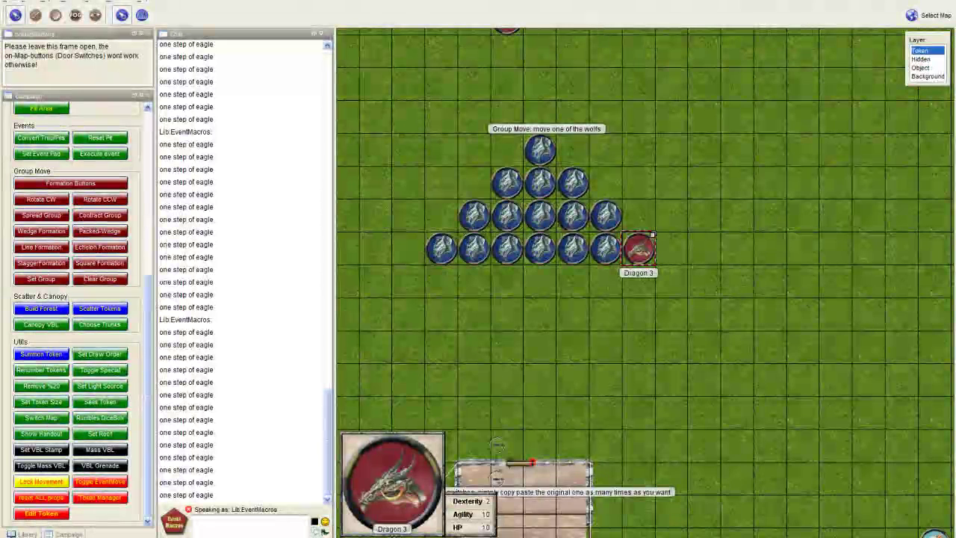
drag(640, 251, 640, 282)
Step: Check the draw order of the wolf above Dragon 3 without changing it, and set Dragon 3's draw order to 100
click(640, 251)
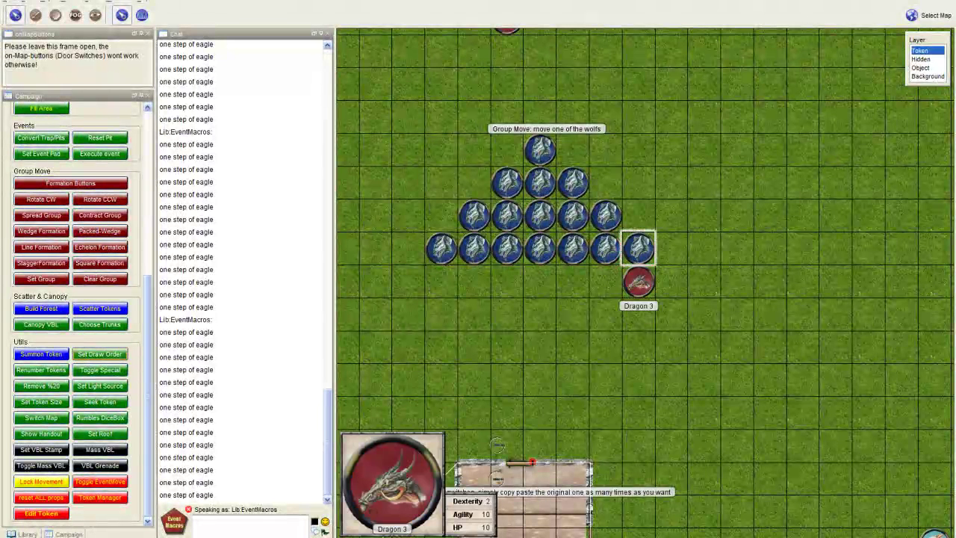
click(100, 354)
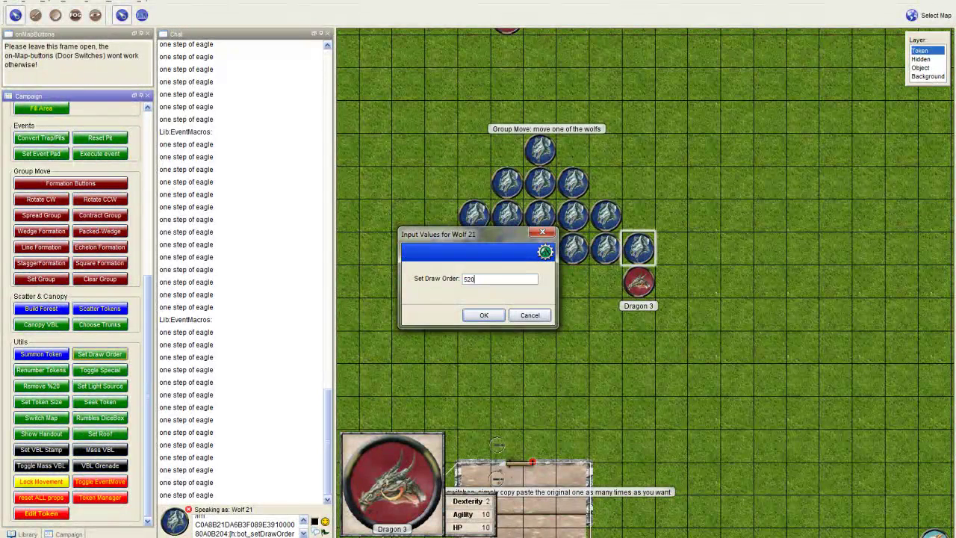
click(529, 315)
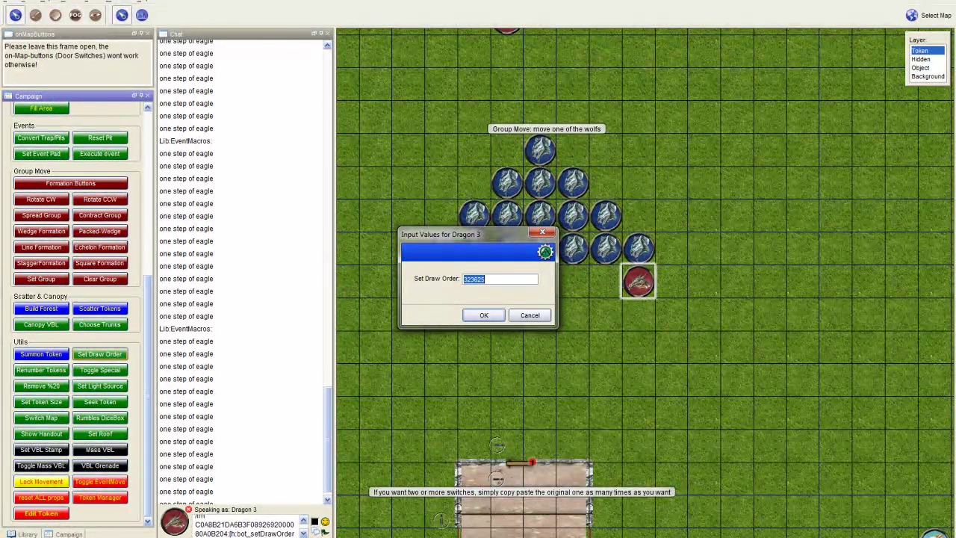
text(100)
key(Return)
Step: Move the wolf formation four squares up by its last bottom-row wolf, and move Dragon 3 one square diagonally down-left
mouse_move(639, 282)
mouse_down()
mouse_move(638, 249)
mouse_move(669, 213)
mouse_move(672, 248)
mouse_move(639, 216)
mouse_move(639, 117)
mouse_up()
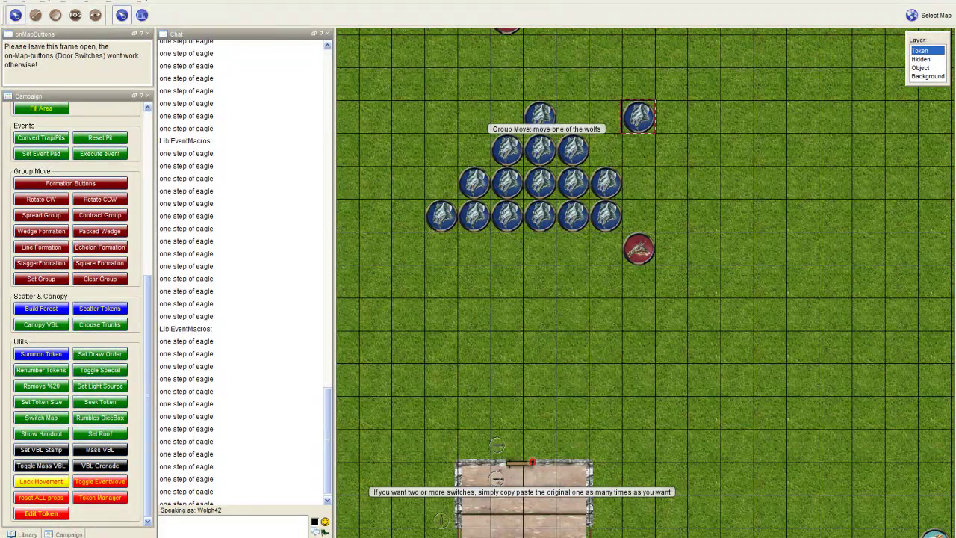
drag(639, 249, 605, 281)
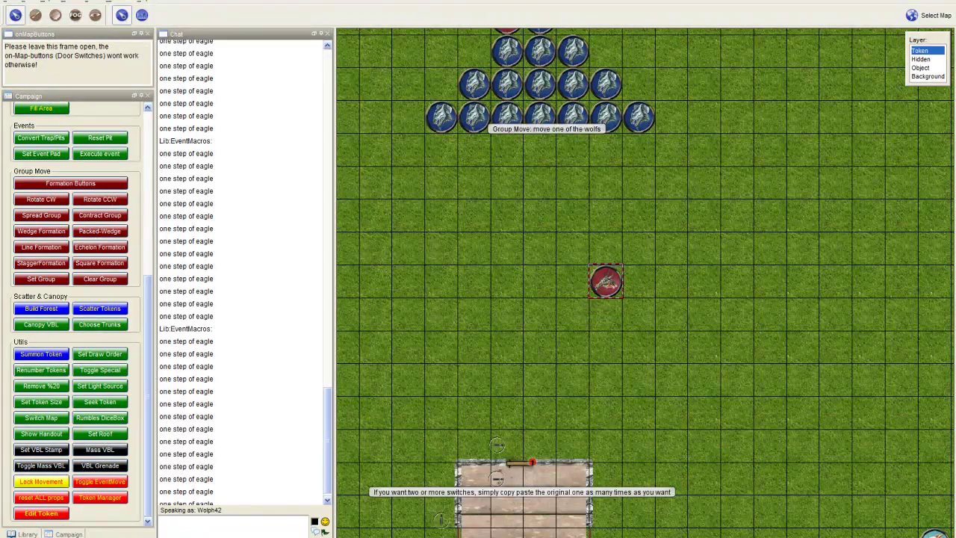
Step: Switch to the Forest map and toggle its Canopy special tokens off
click(929, 15)
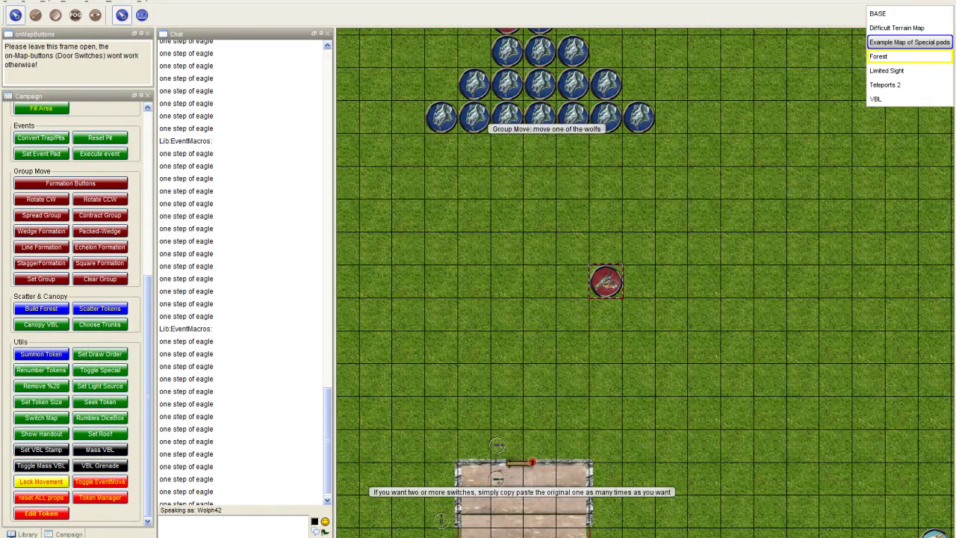
click(907, 57)
scroll(660, 345, down, 16)
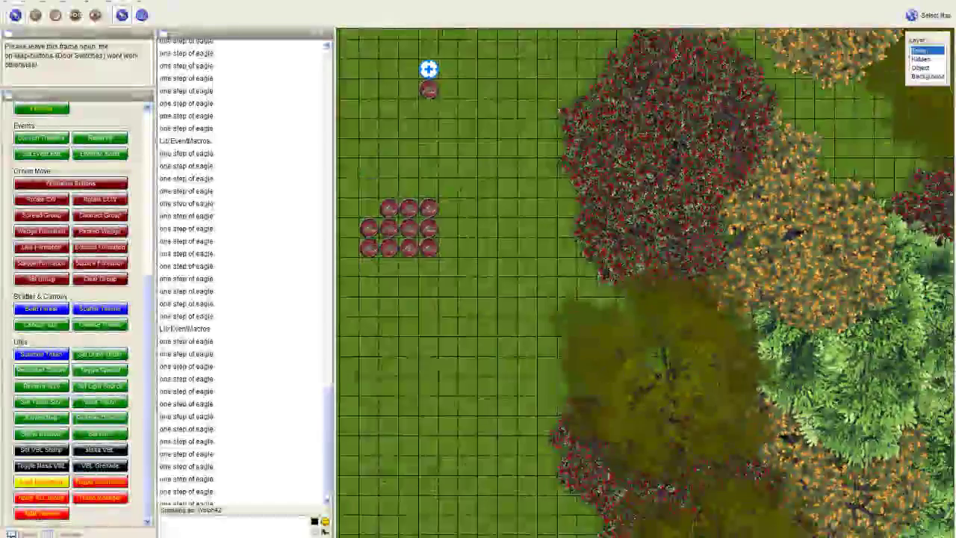
scroll(659, 346, down, 6)
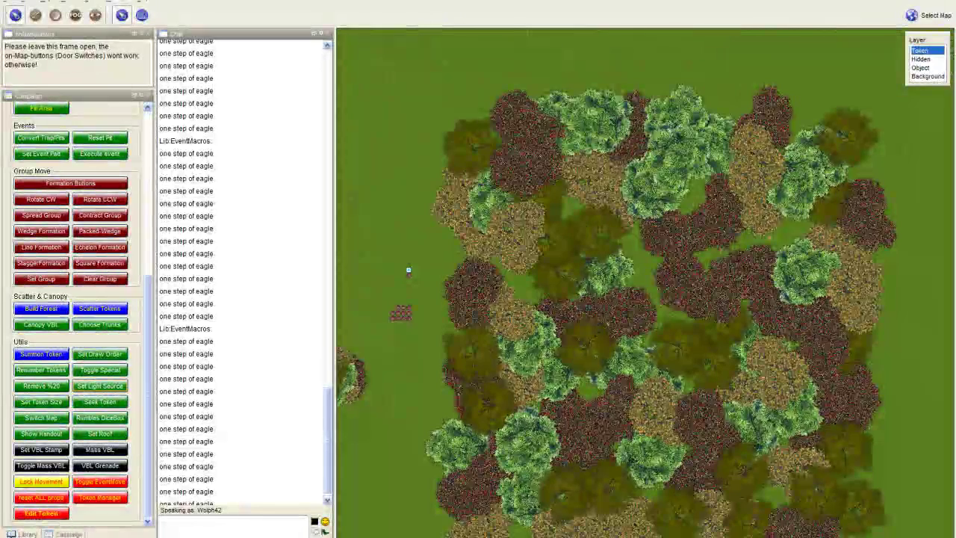
click(100, 370)
click(520, 315)
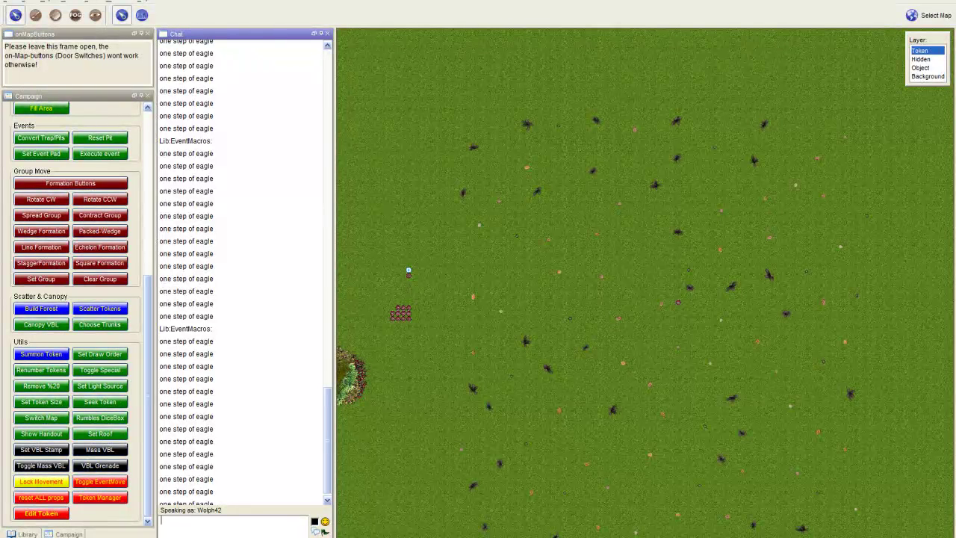
Step: Toggle the Canopy special tokens on the forest back on
click(100, 369)
click(570, 279)
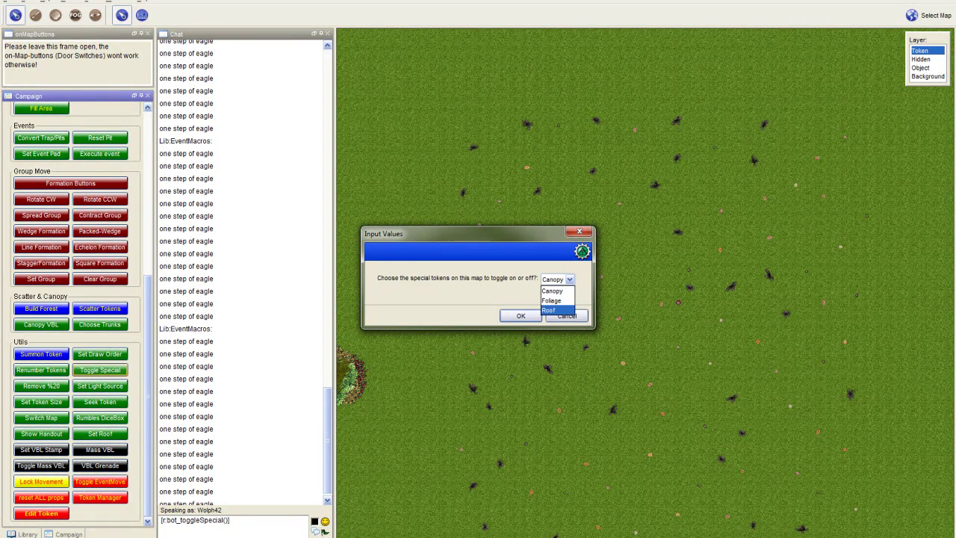
click(552, 292)
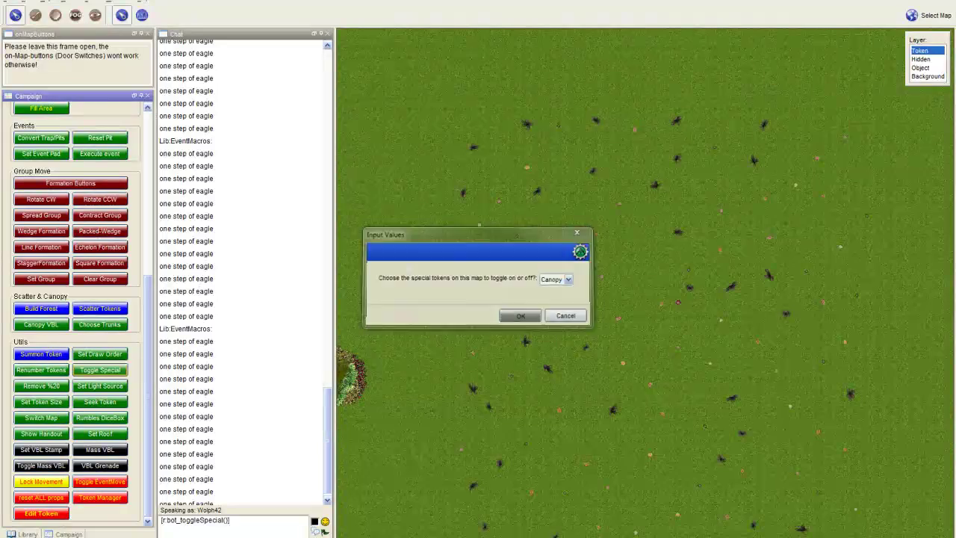
click(521, 316)
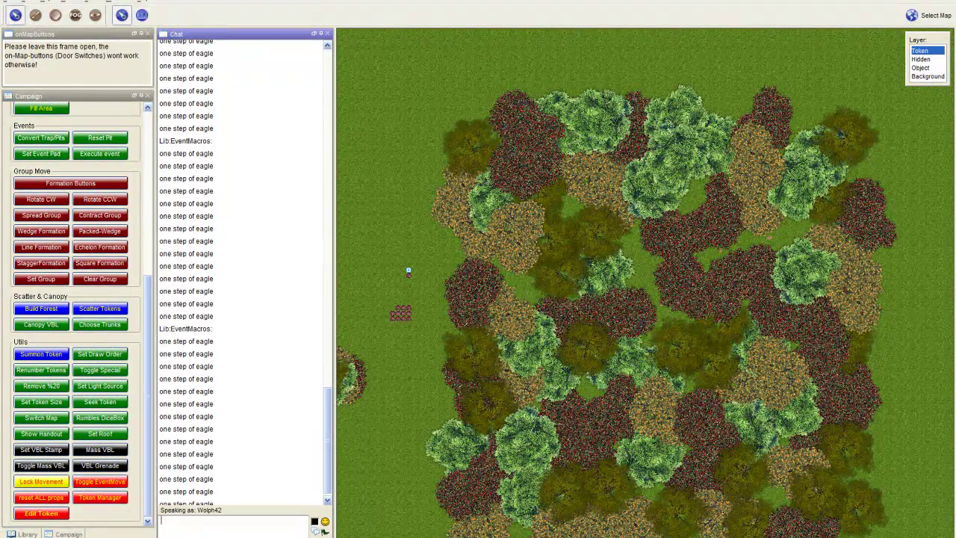
Step: Select the lone Dragon 2 token beside the forest and examine its D20 and Generic light source options
click(409, 274)
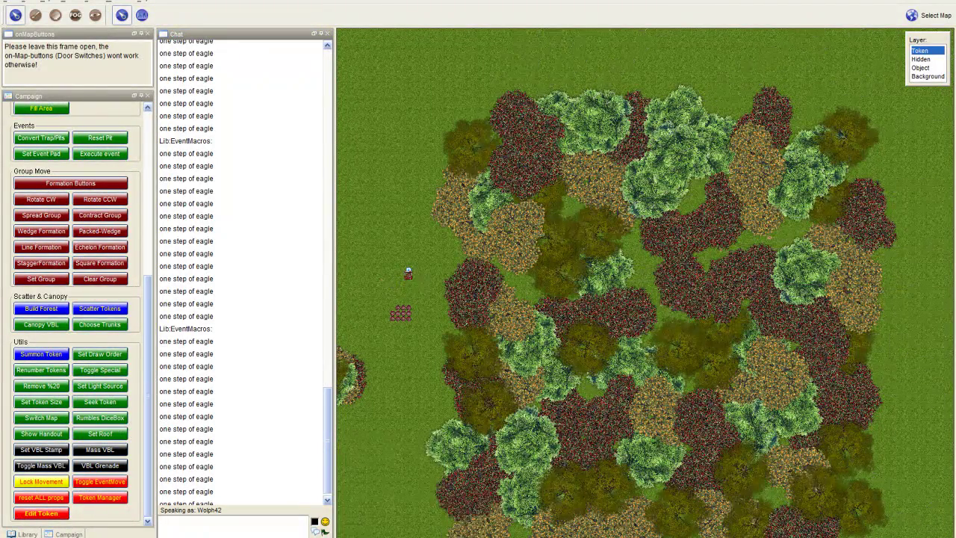
click(99, 386)
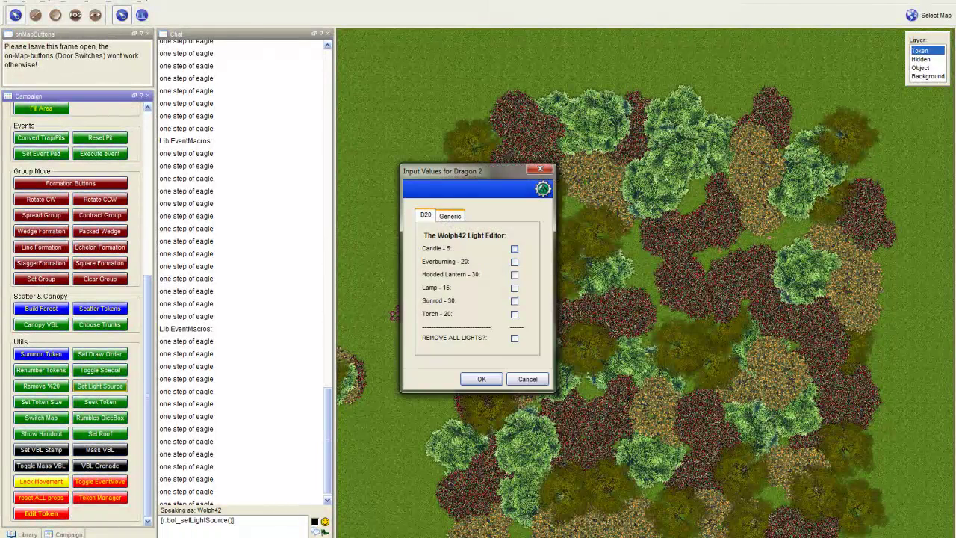
click(450, 216)
click(426, 215)
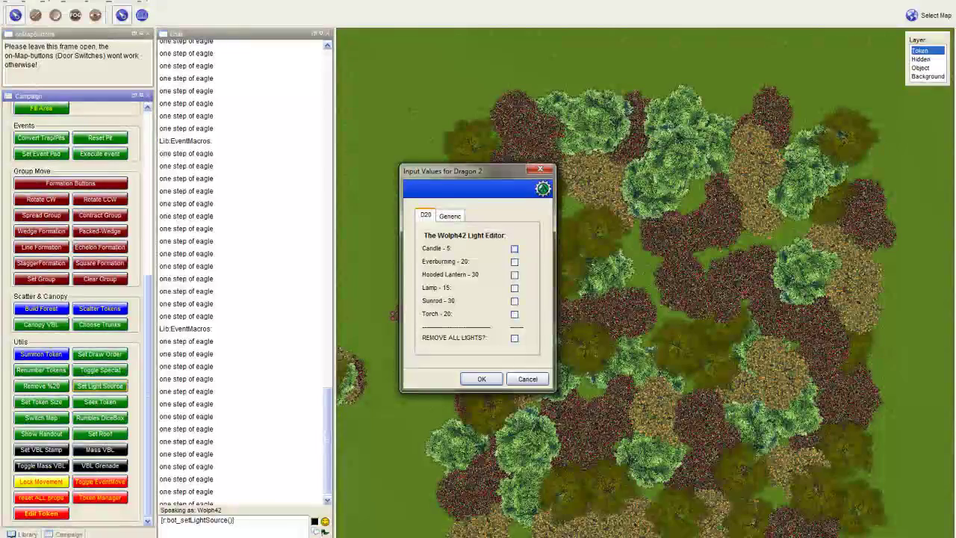
Step: Try choosing the Candle, Everburning, Hooded Lantern and Lamp lights for Dragon 2 and cancel the light editor
click(514, 248)
click(514, 261)
click(514, 274)
drag(496, 171, 643, 179)
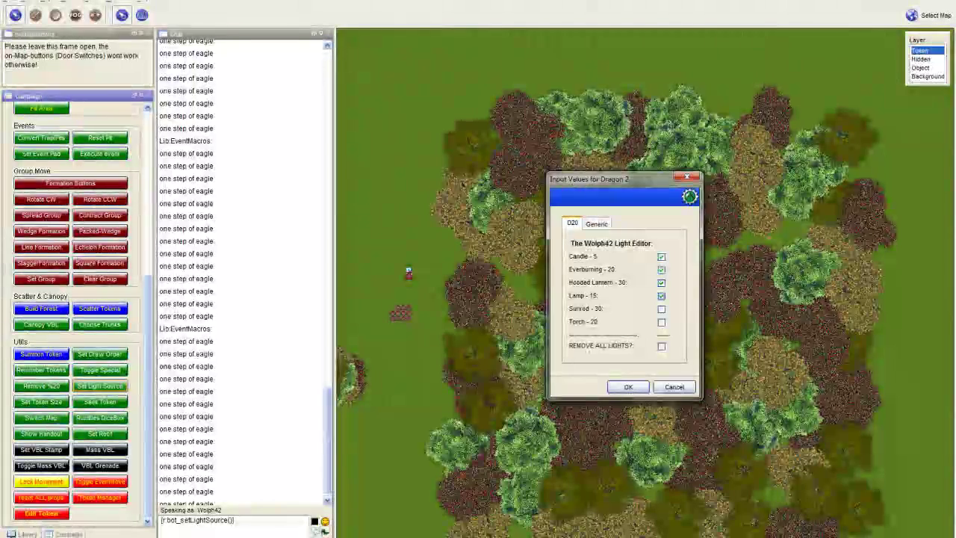
click(674, 386)
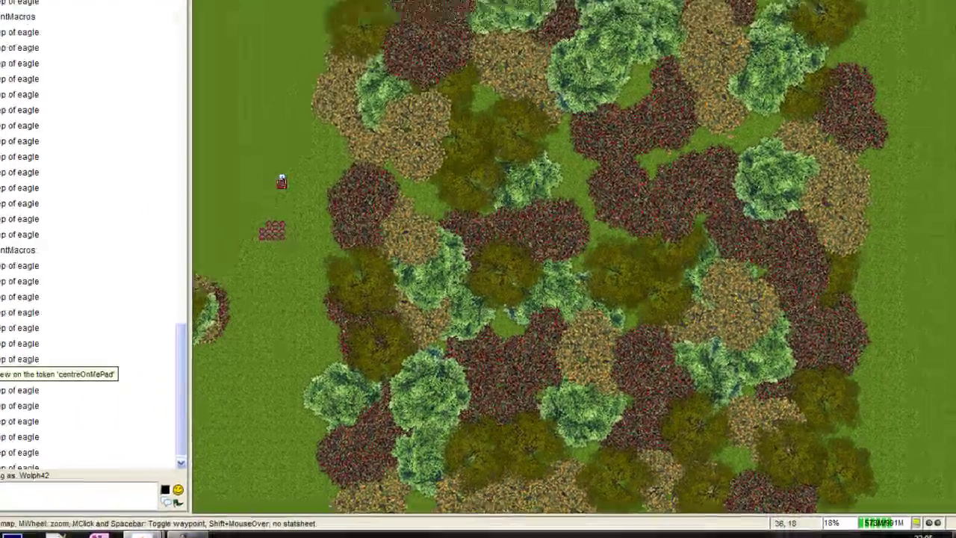
Step: Force the selected player to the Example Map of Special pads
click(41, 417)
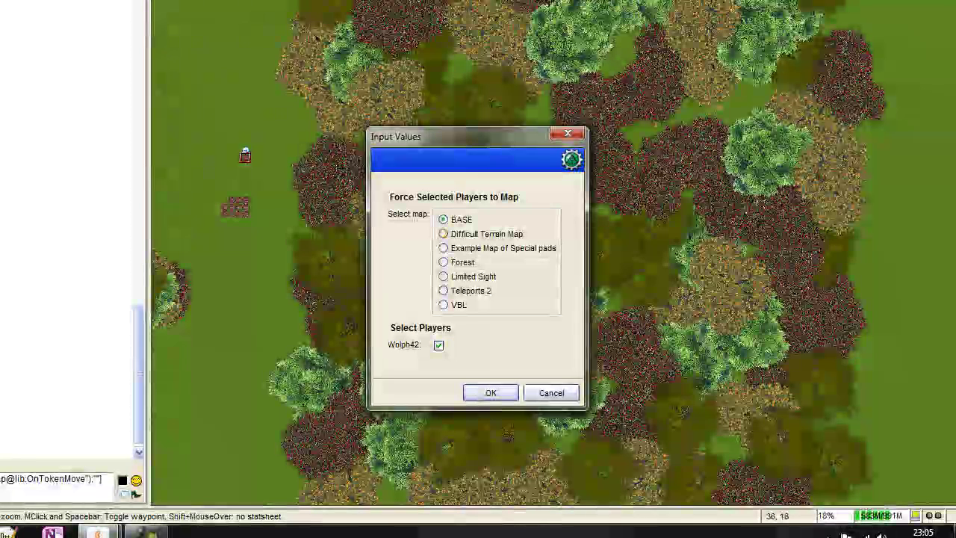
click(443, 248)
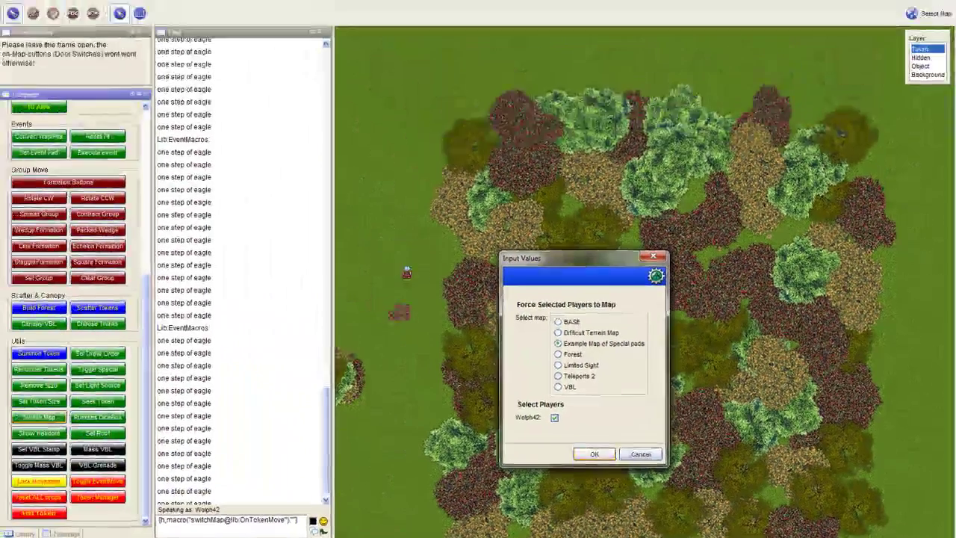
click(523, 412)
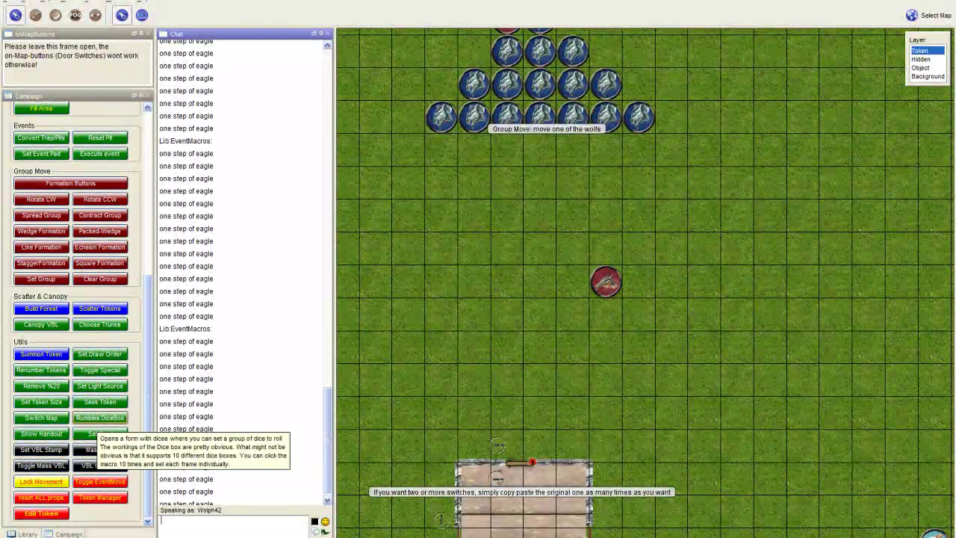
Step: Open Rumbles DiceBox and roll two d100 dice with the results shown to all
click(100, 417)
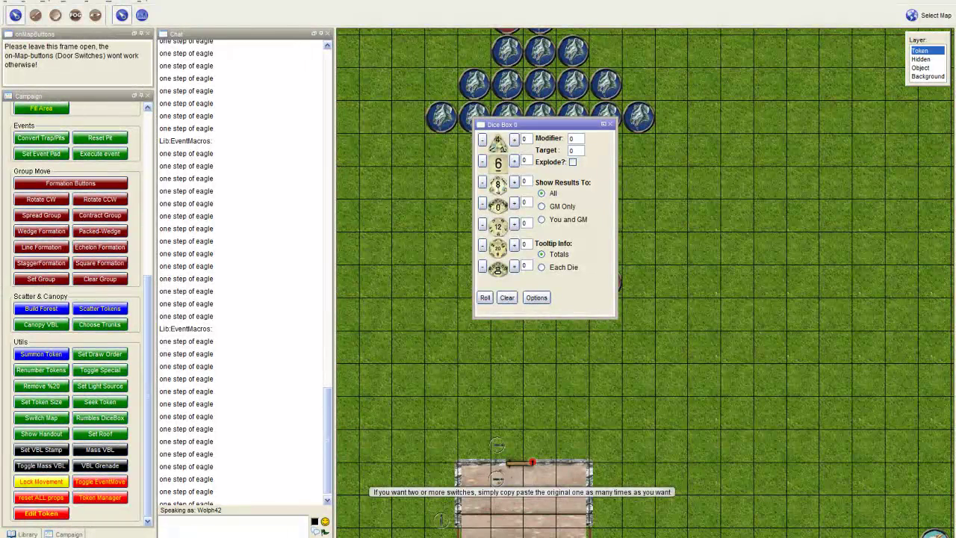
click(514, 267)
click(514, 267)
click(485, 297)
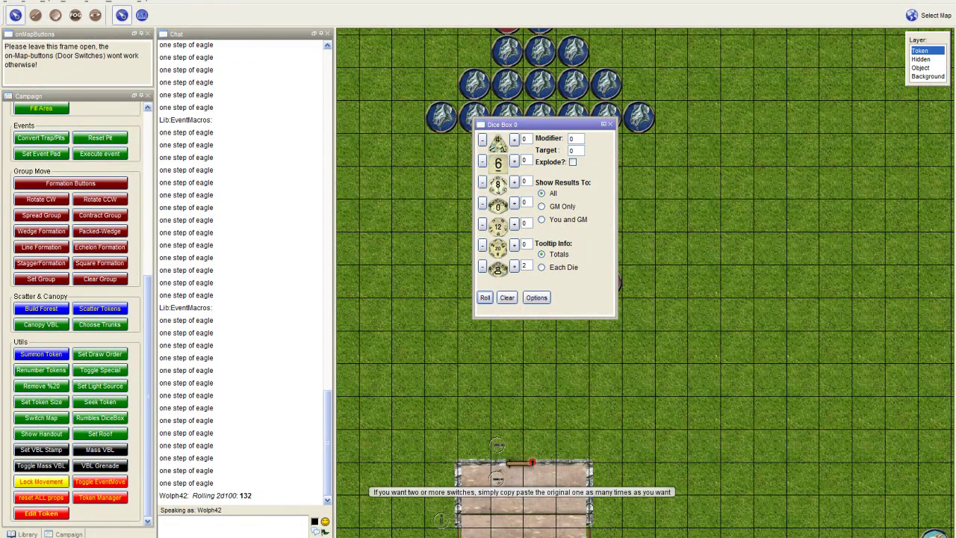
Step: Set the dice tooltip info to Each Die, roll 2d100 again and inspect the individual die results
click(541, 266)
click(485, 297)
mouse_move(242, 495)
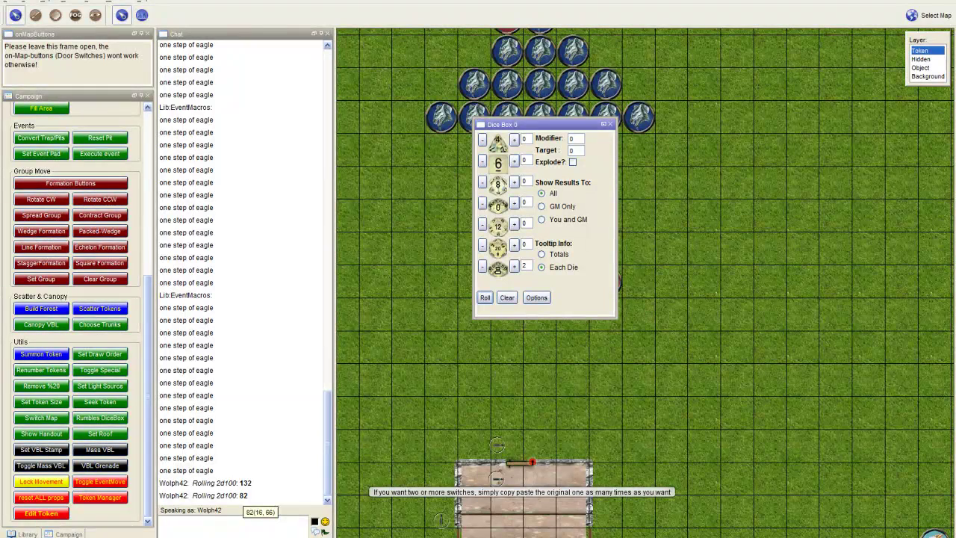
Step: Review the dice box's display options without changing them and close the dice box
click(536, 297)
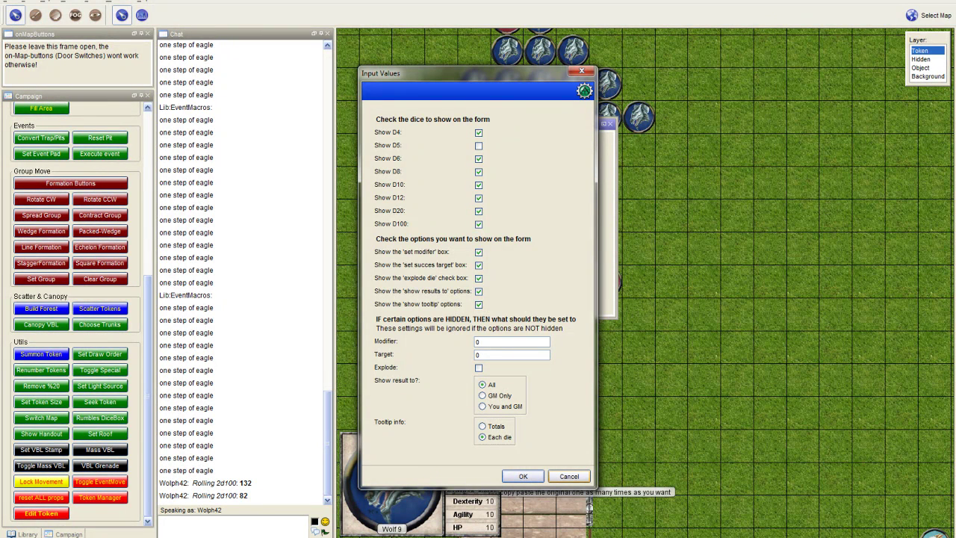
click(569, 476)
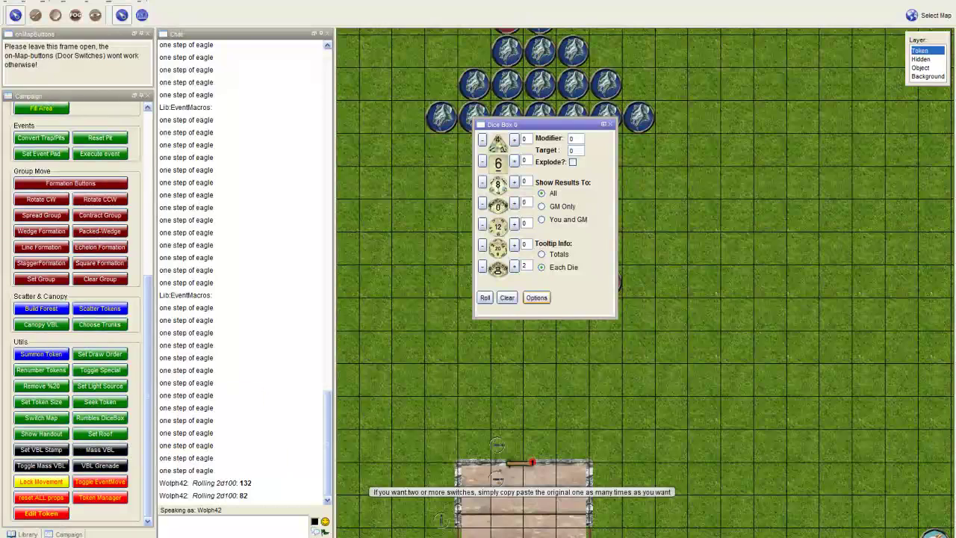
click(610, 124)
Step: Switch to the BASE map and select the dragon token in the row between the two teleport tables
click(928, 15)
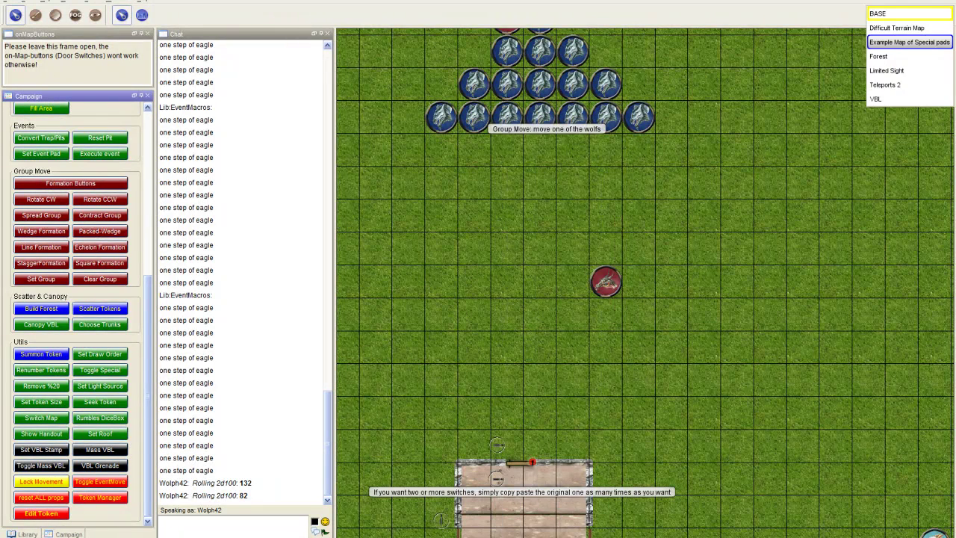
click(889, 13)
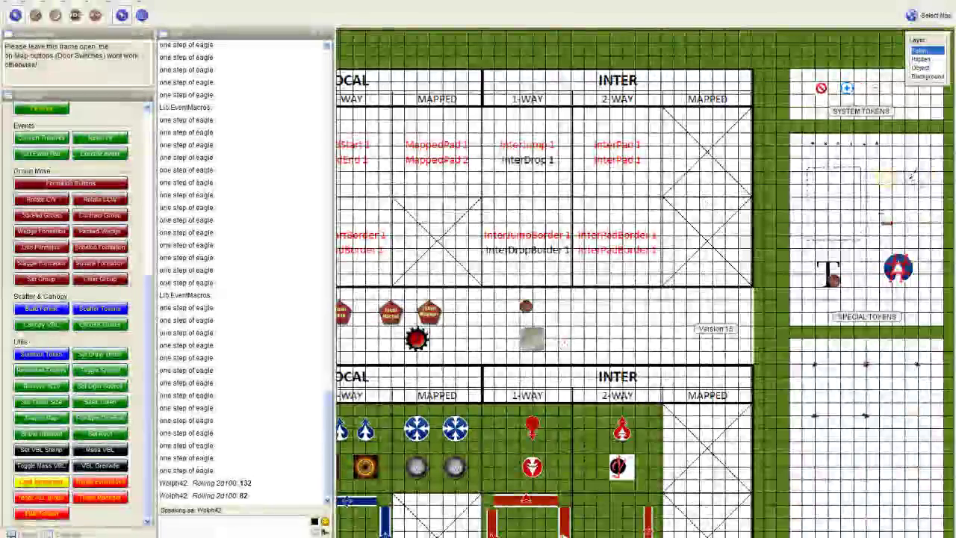
click(525, 306)
drag(538, 326, 621, 320)
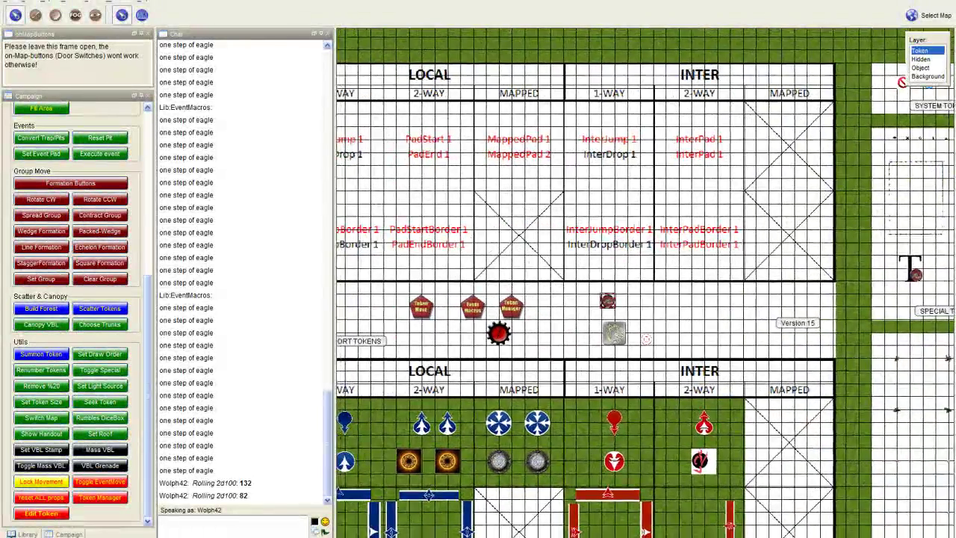
Step: Show the dragon token's handout to the selected player at a picture height of 700 px and close it
double_click(607, 301)
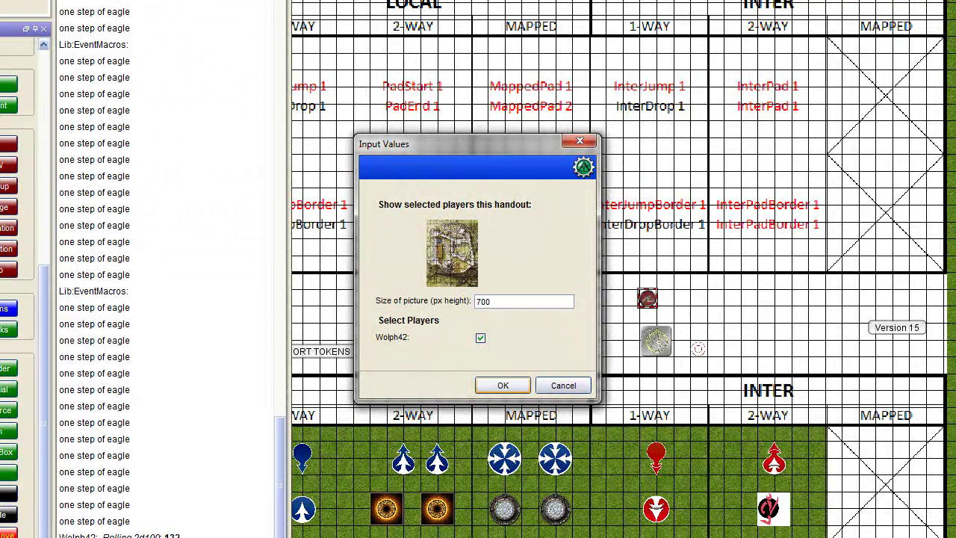
click(502, 385)
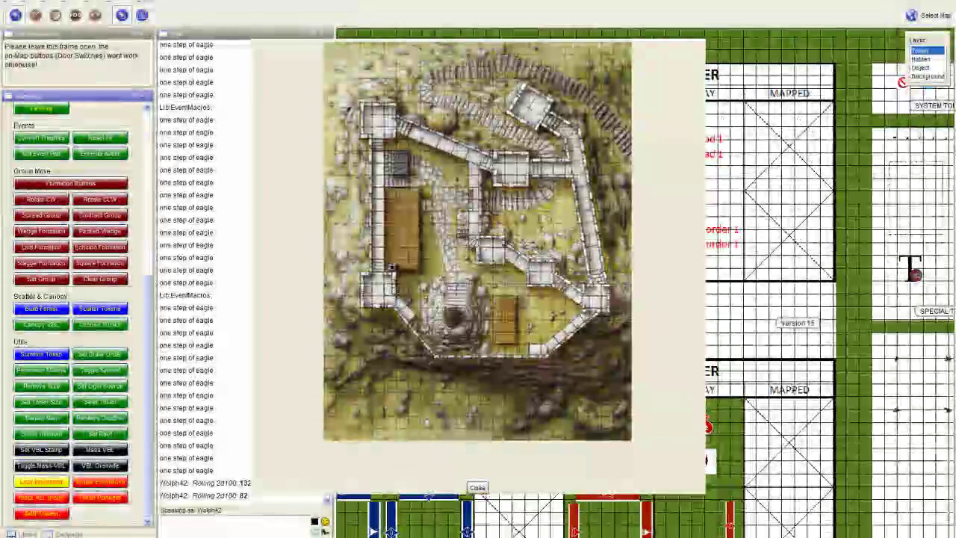
click(477, 487)
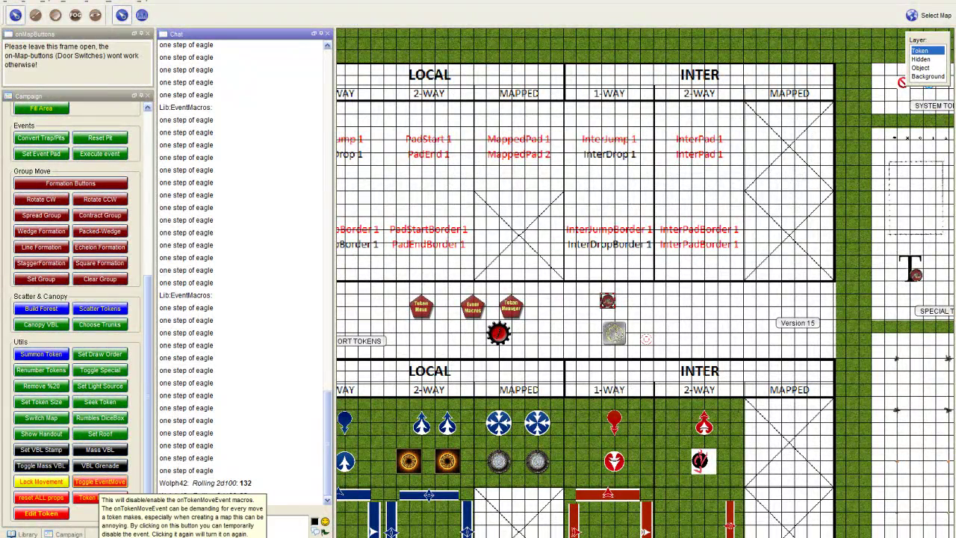
Step: Move the dragon onto the second orange local 2-way step-on pad and back to the row between the tables
drag(489, 337, 634, 312)
drag(752, 277, 594, 435)
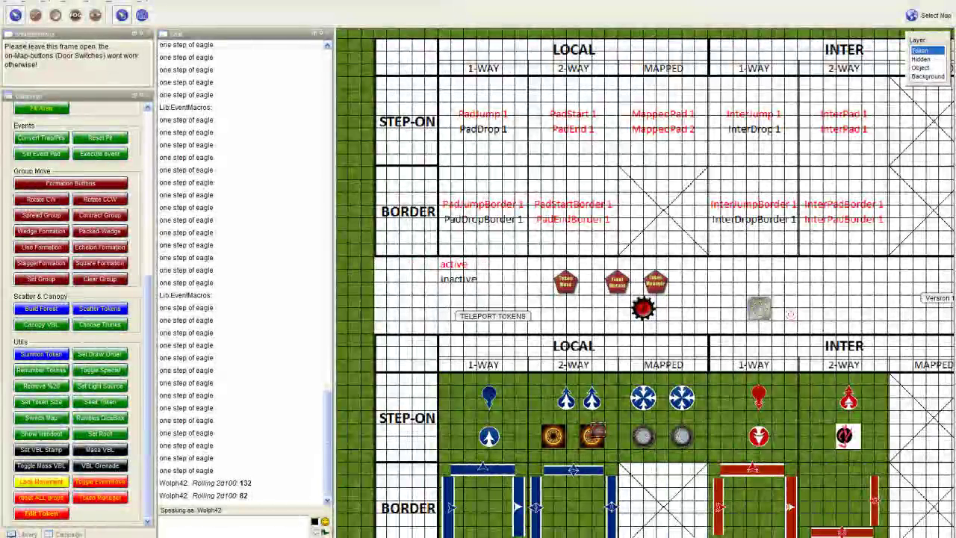
mouse_move(593, 435)
drag(595, 385, 723, 284)
drag(594, 434, 699, 289)
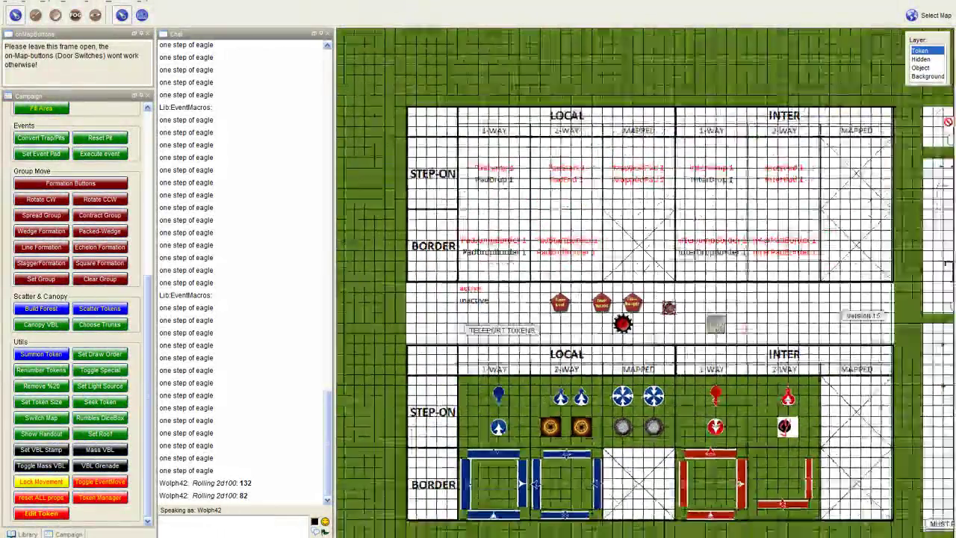
Step: Move the Dragon token beside the T in the special tokens area onto the second orange local 2-way step-on pad
scroll(645, 299, down, 1)
drag(582, 351, 767, 235)
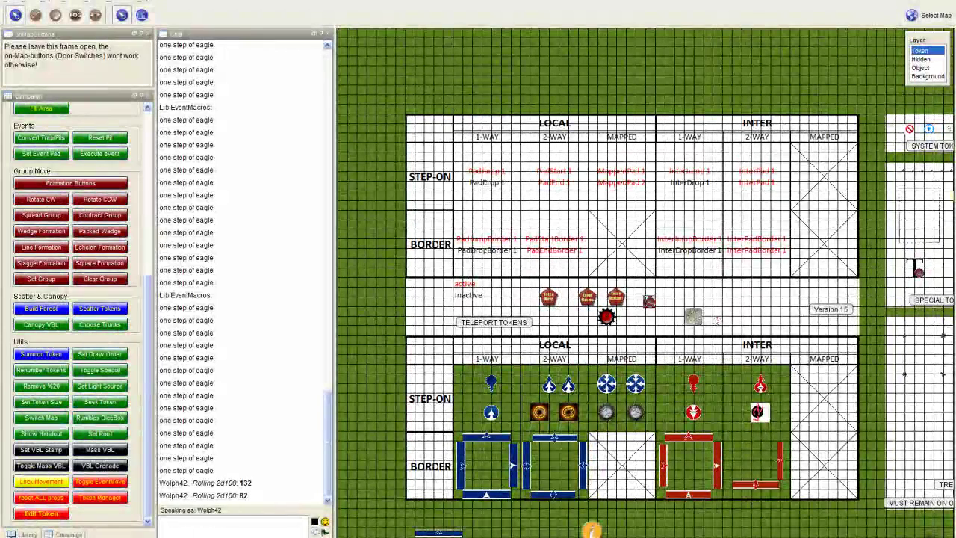
drag(917, 272, 571, 407)
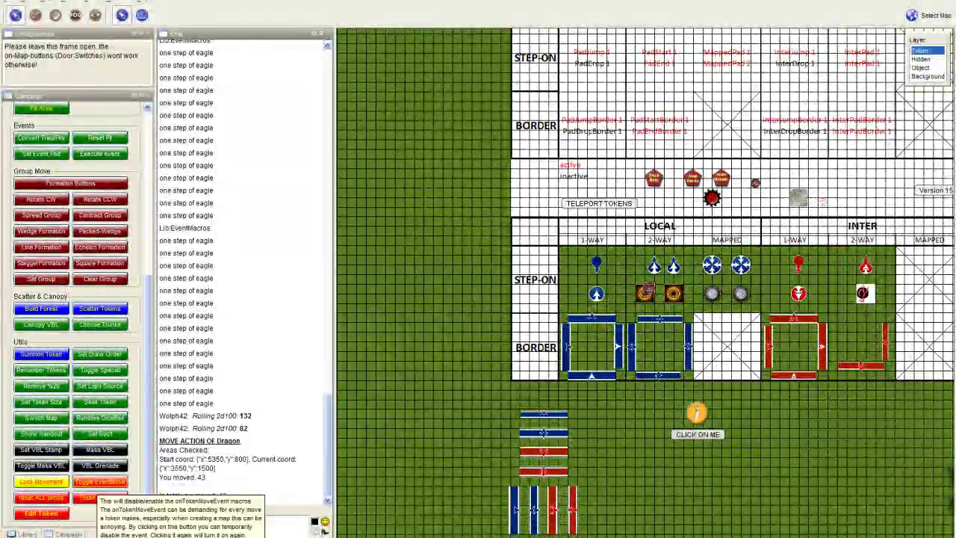
Step: Turn the on-token-move event off and back on
click(99, 481)
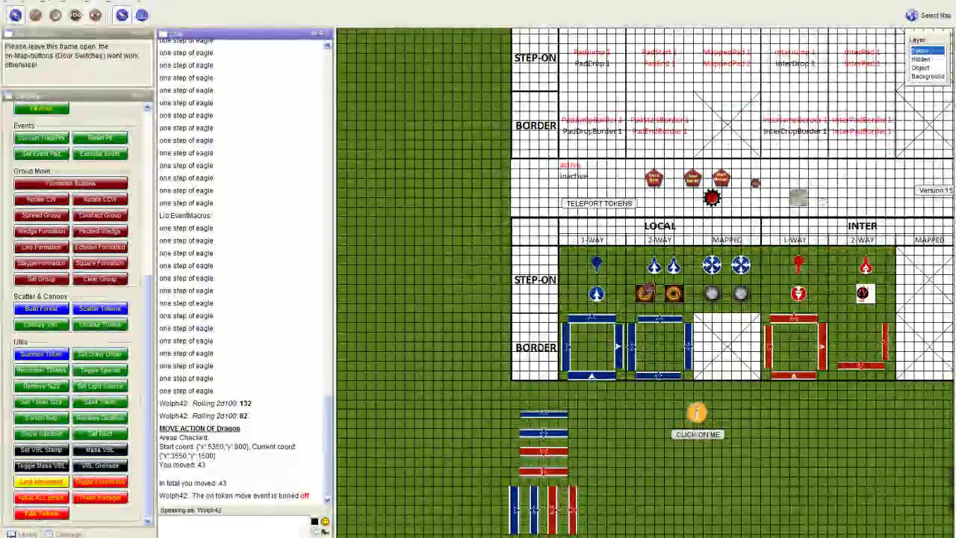
mouse_move(673, 295)
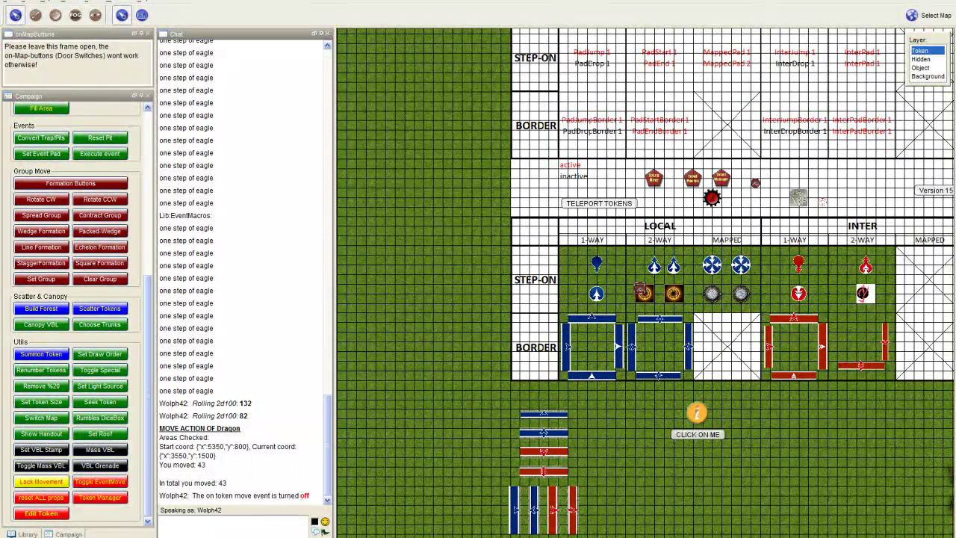
click(100, 481)
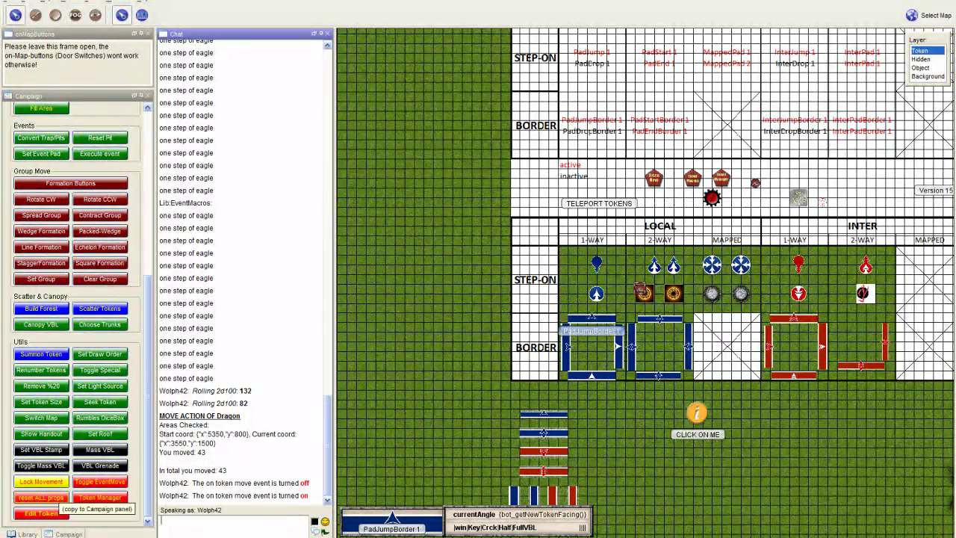
Step: Reset all properties of the selected Dragon token, confirming the deletion
click(45, 497)
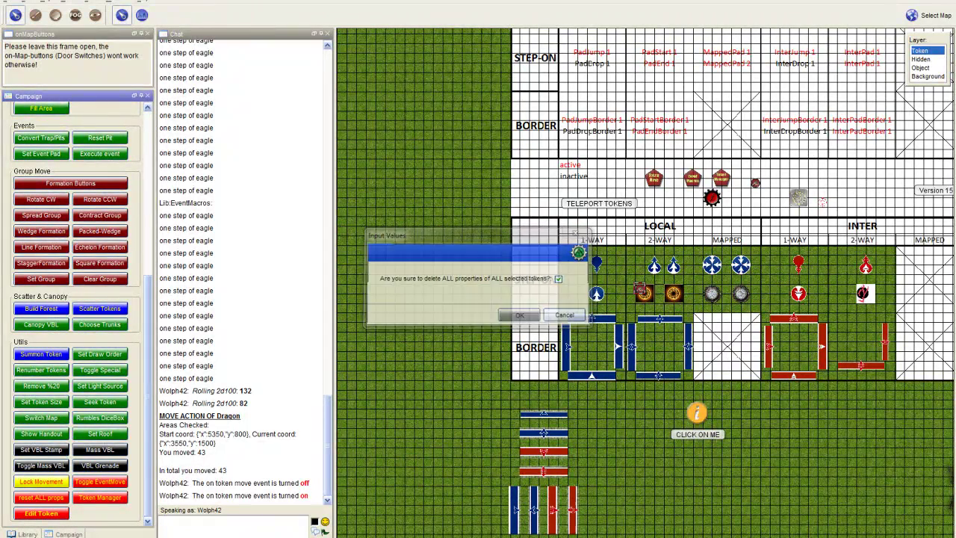
key(Return)
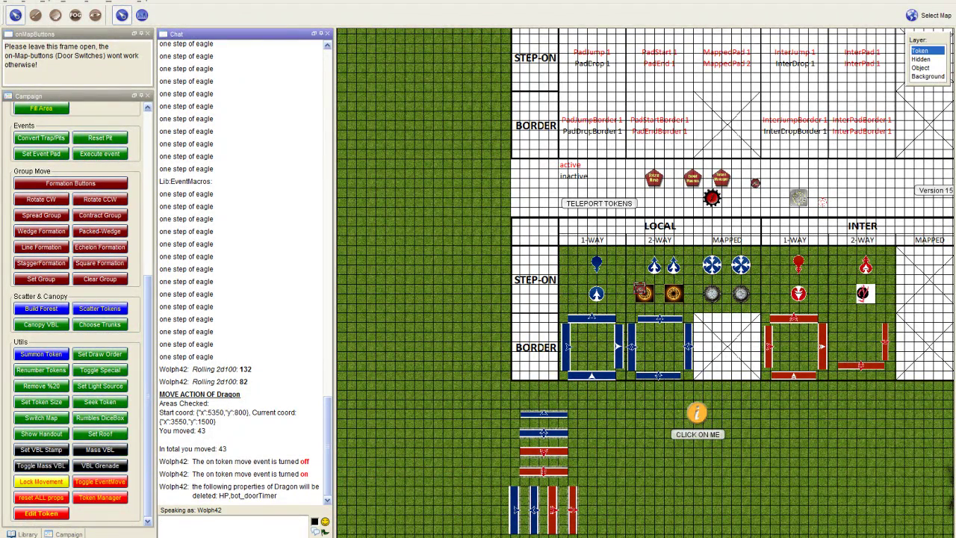
Step: Switch to the VBL map and apply a cross-shaped VBL stamp, thickness 1 and scale 1, to the medium-sized Rusty Truck beside the gold coin
click(930, 14)
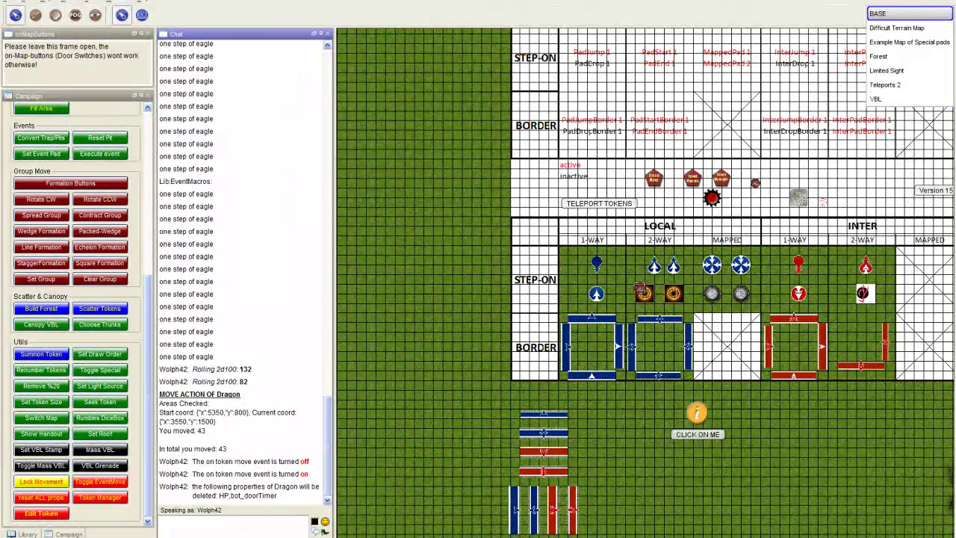
click(888, 98)
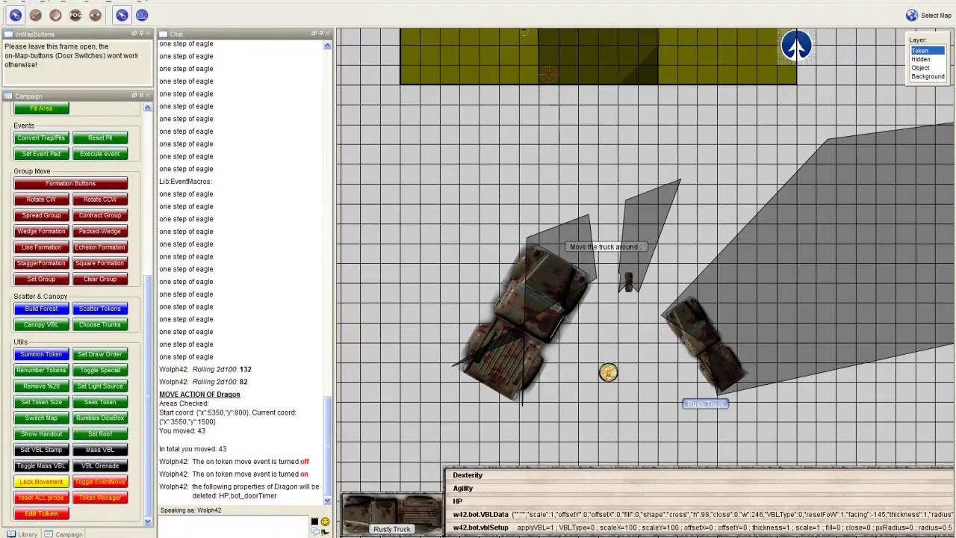
click(705, 346)
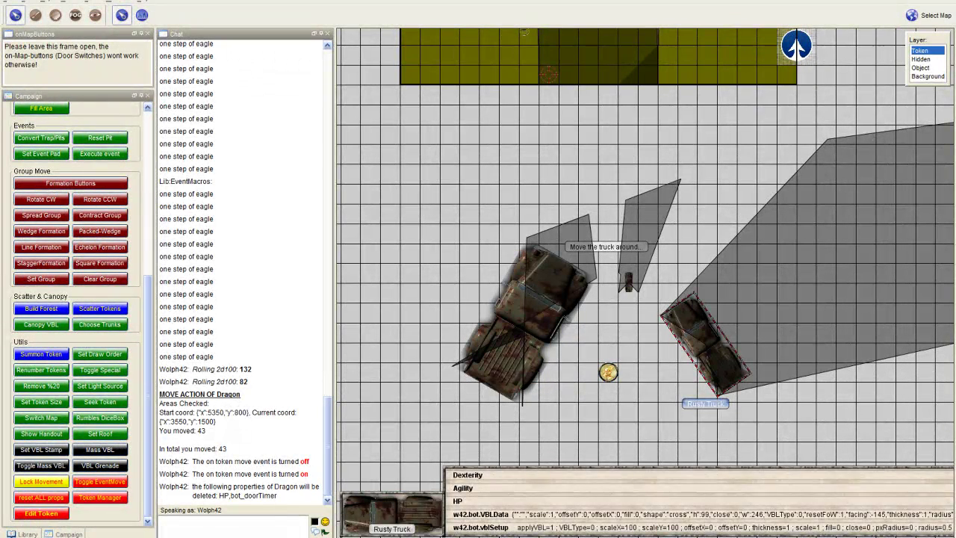
click(41, 450)
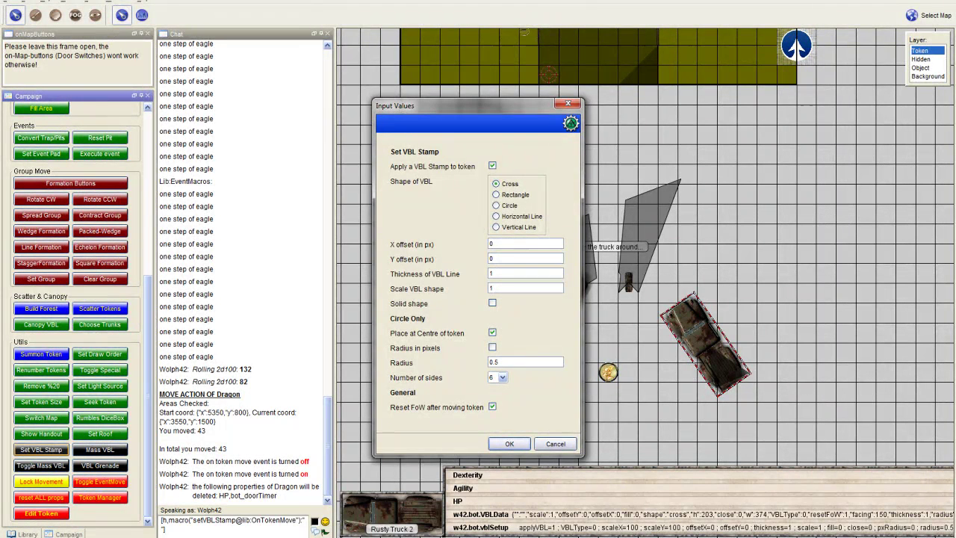
key(Return)
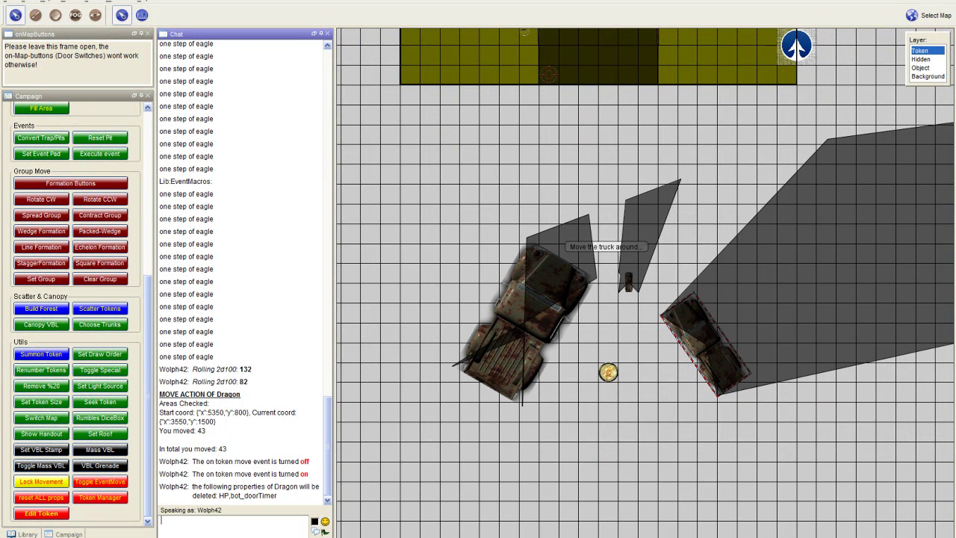
Step: Move and rotate the medium-sized Rusty Truck, ending farther northeast, and move the smallest truck about two cells northeast
drag(705, 344, 728, 368)
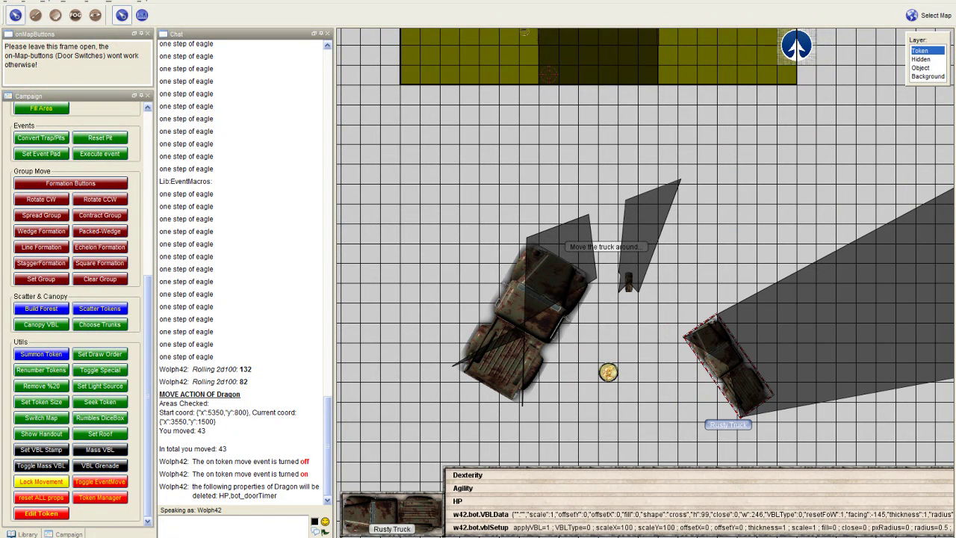
scroll(728, 368, up, 9)
drag(728, 368, 762, 298)
drag(628, 282, 672, 246)
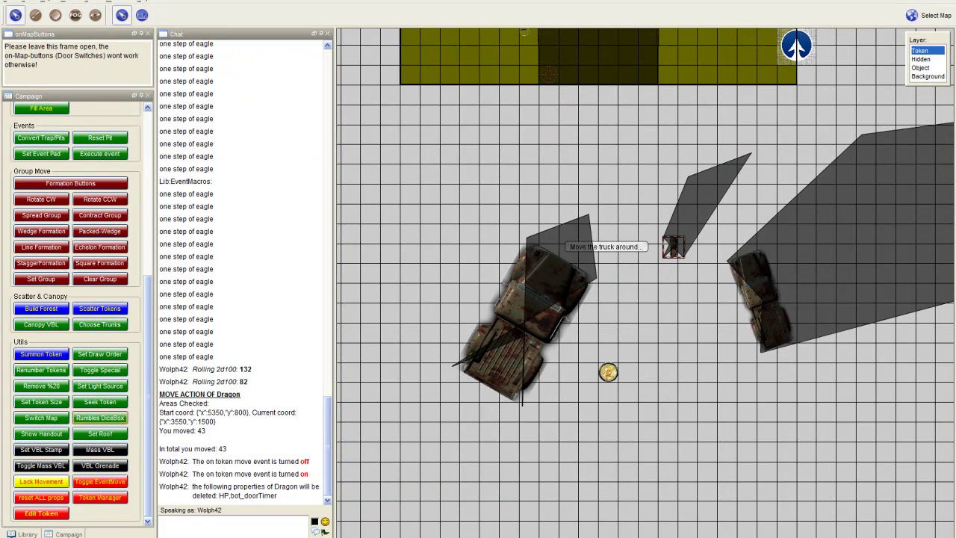